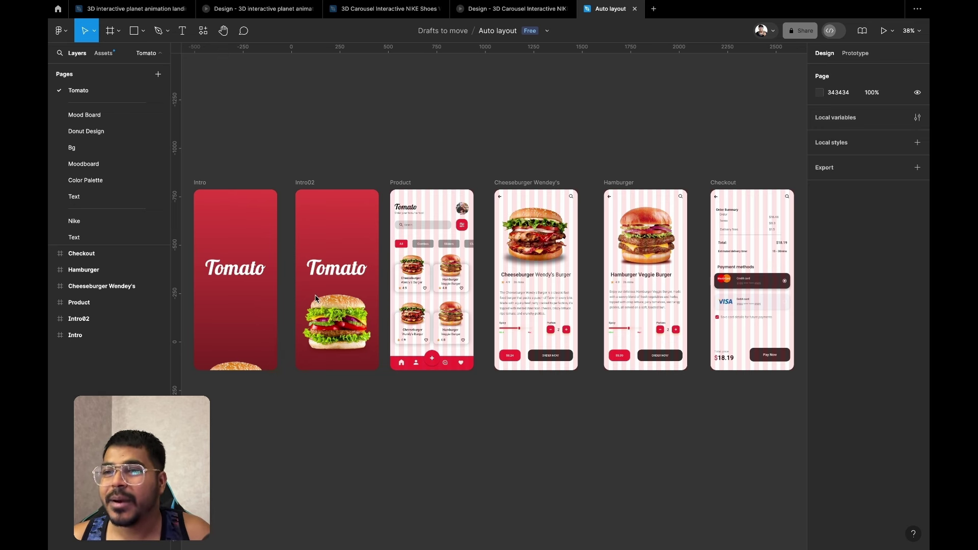
# Select the Intro frame and start the Tomato prototype presentation
pyautogui.click(200, 196)
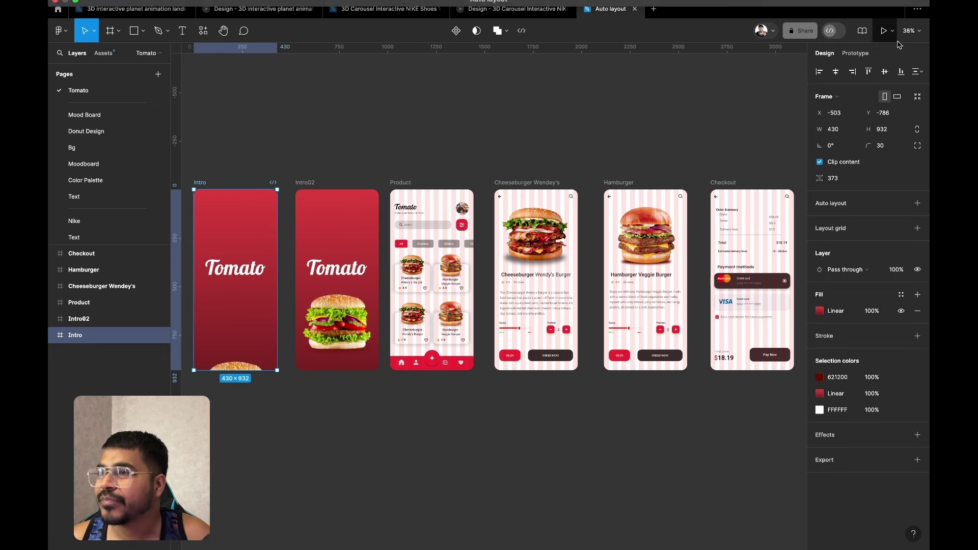
pyautogui.click(884, 31)
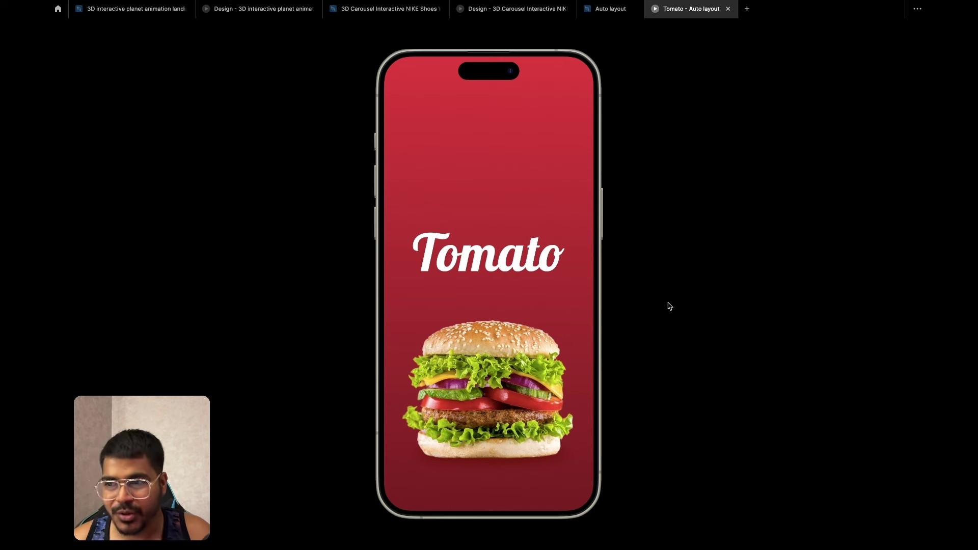
# Go from the splash to the home screen, open Cheeseburger Wendy's Burger, order it, then go back
pyautogui.click(508, 360)
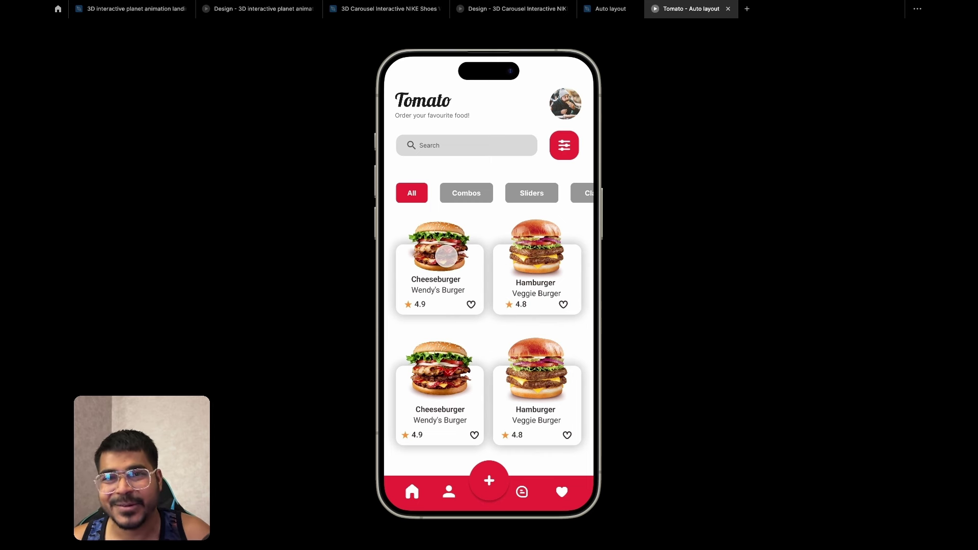
pyautogui.click(446, 256)
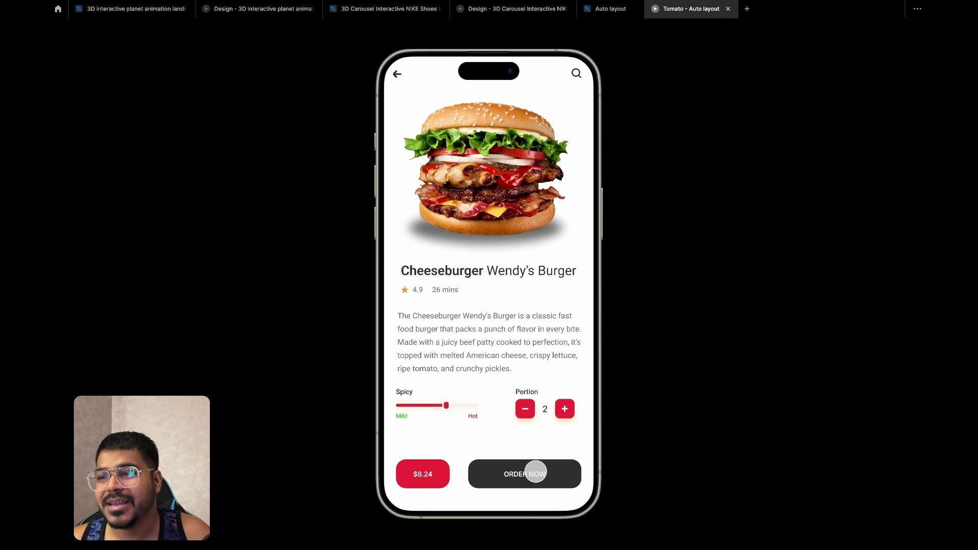
pyautogui.click(535, 472)
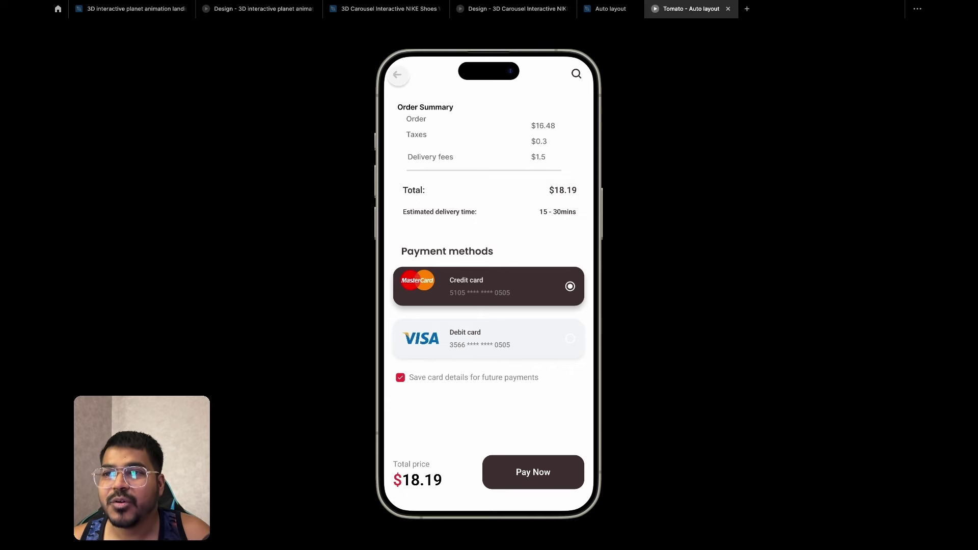
pyautogui.click(397, 75)
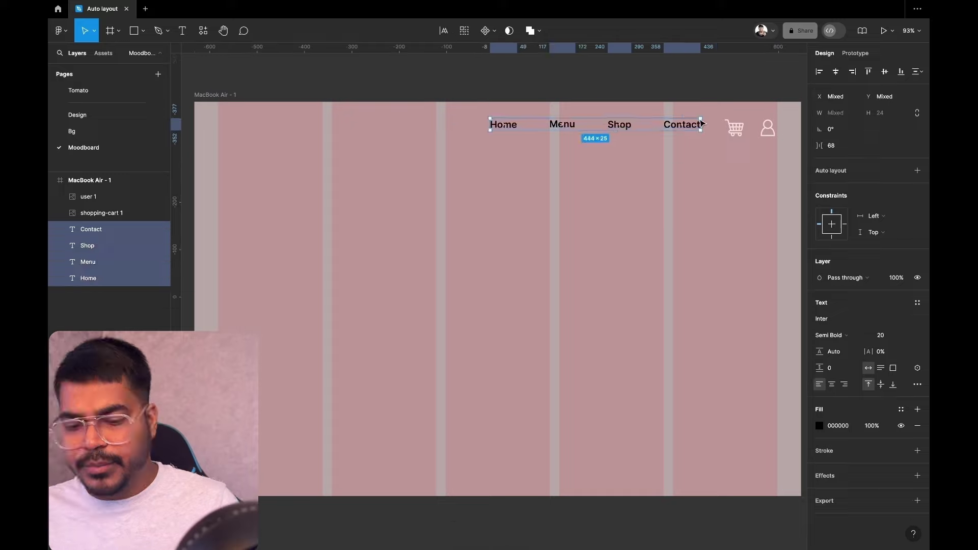
# Wrap the four nav links in auto layout and launch the Content Reel plugin
pyautogui.hotkey('shift', 'a')
pyautogui.click(215, 82)
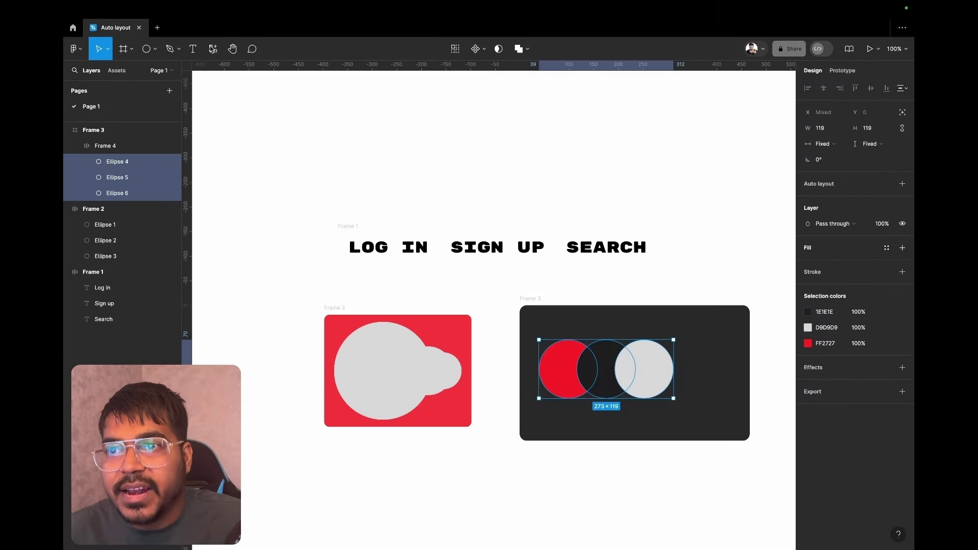
pyautogui.click(213, 49)
pyautogui.click(274, 70)
pyautogui.click(245, 100)
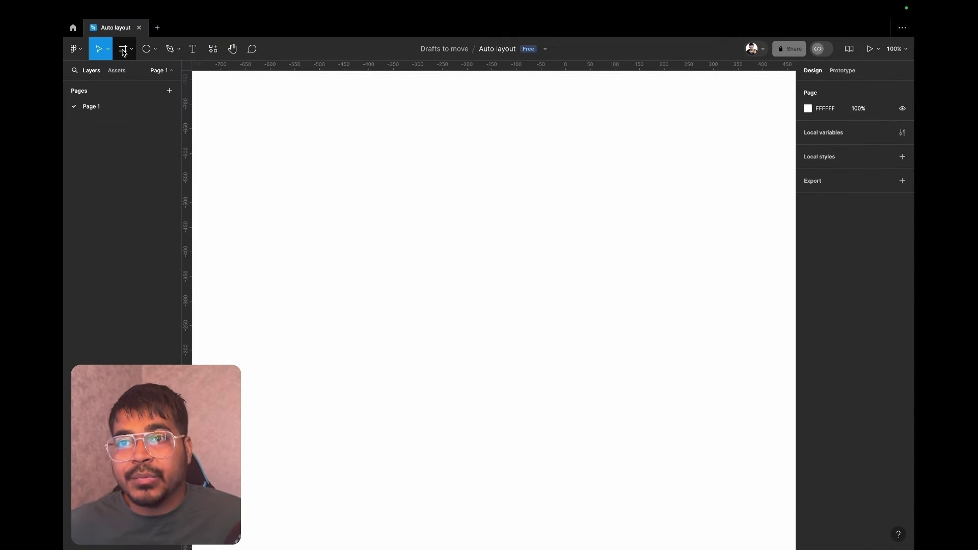
# Add an iPhone 14 & 15 Pro Max frame and set the page background to 343434
pyautogui.click(123, 53)
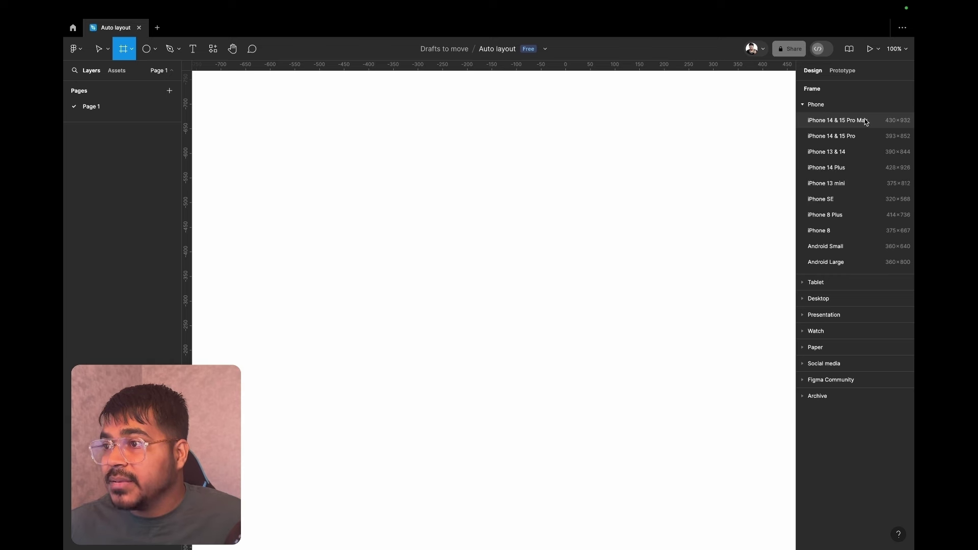
pyautogui.click(864, 121)
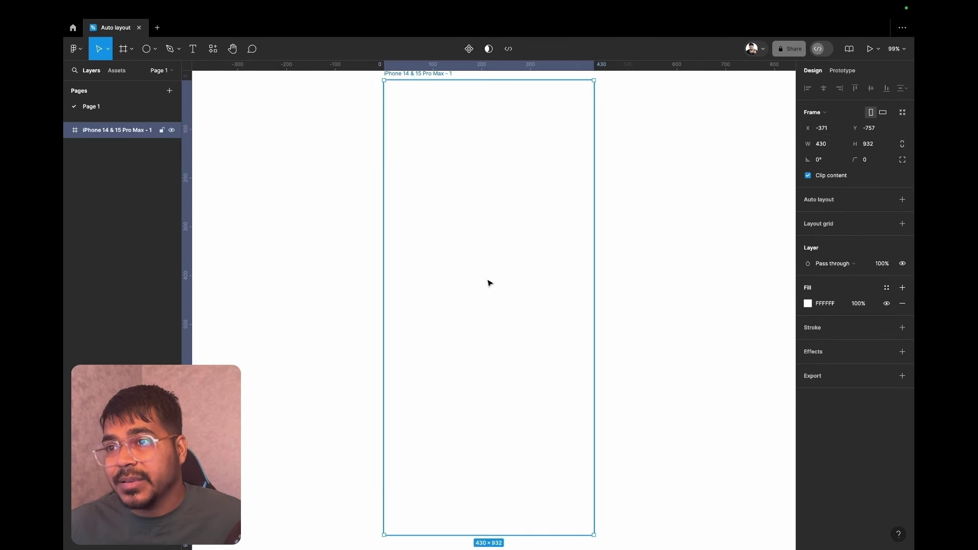
pyautogui.scroll(-5, 488, 283)
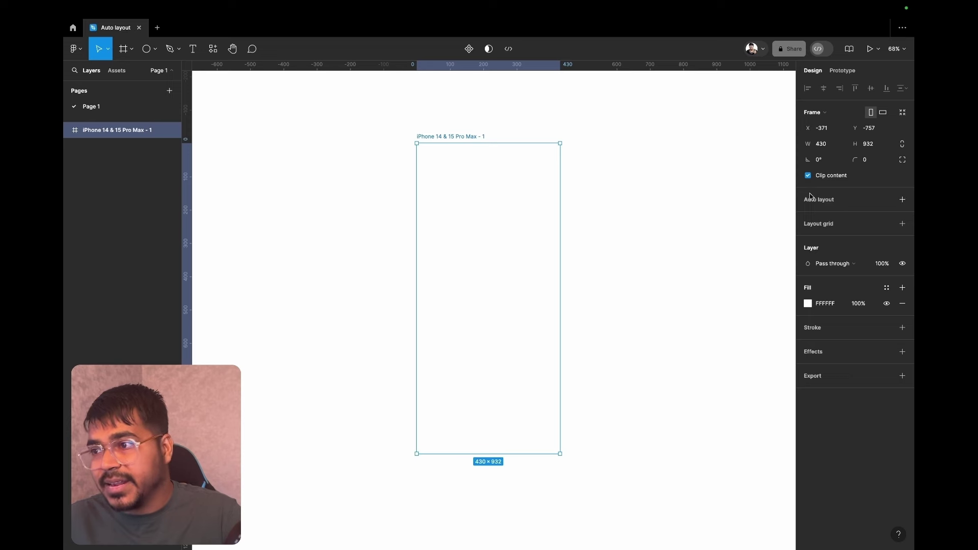
pyautogui.click(809, 304)
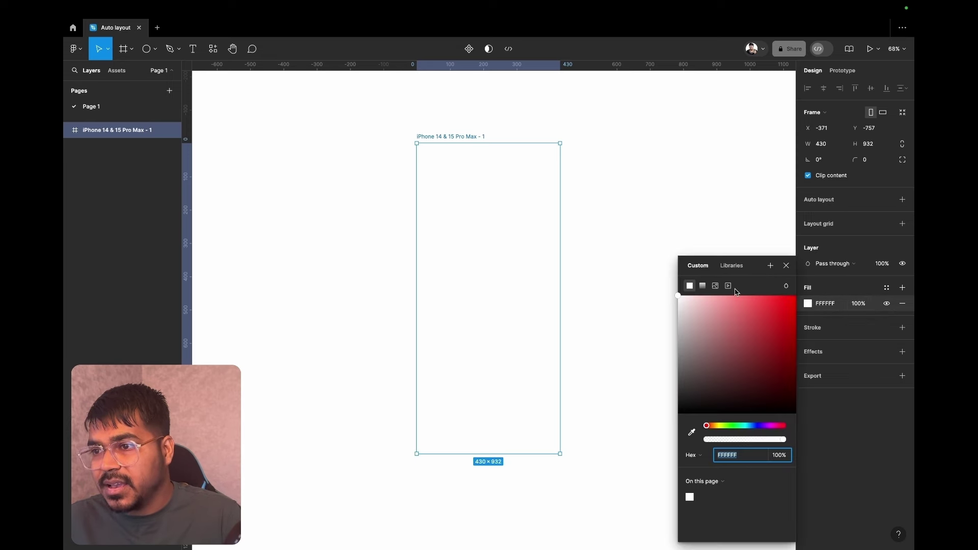
pyautogui.click(697, 195)
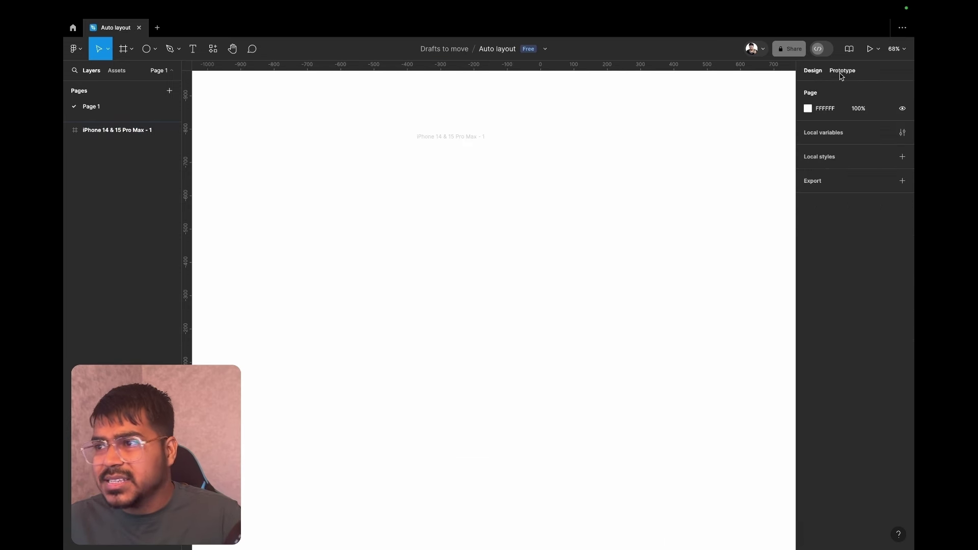
pyautogui.click(808, 109)
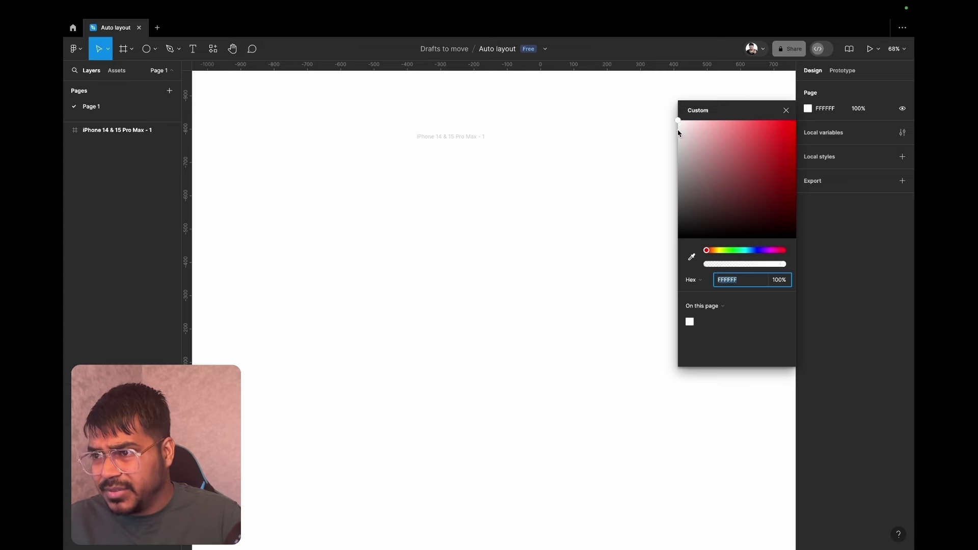
pyautogui.moveTo(676, 120); pyautogui.dragTo(667, 216)
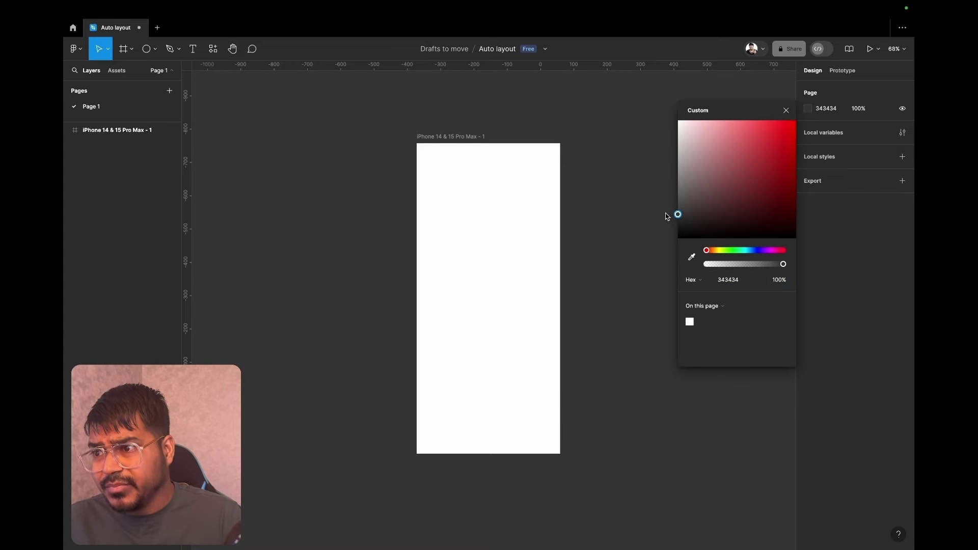
# Give the iPhone frame a 30 corner radius and move it further right
pyautogui.click(787, 109)
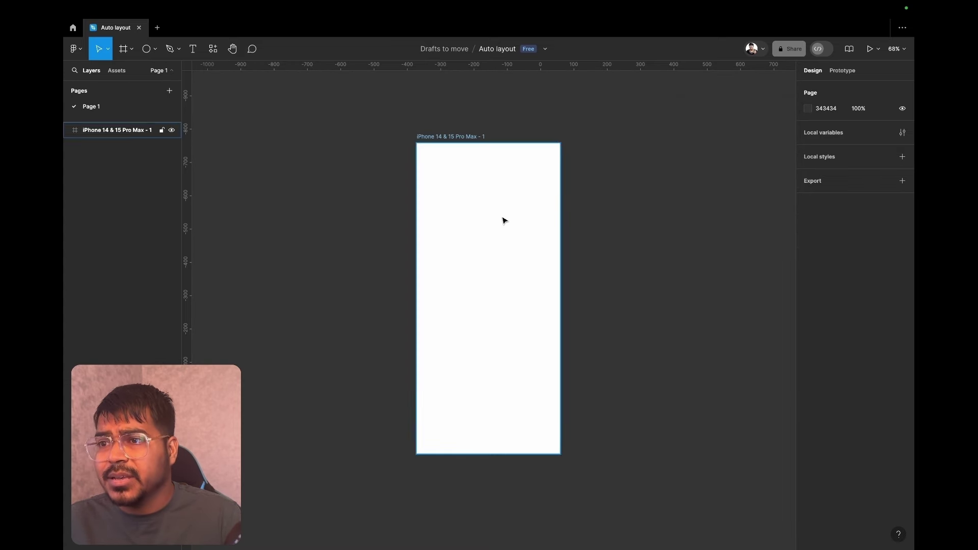
pyautogui.click(502, 218)
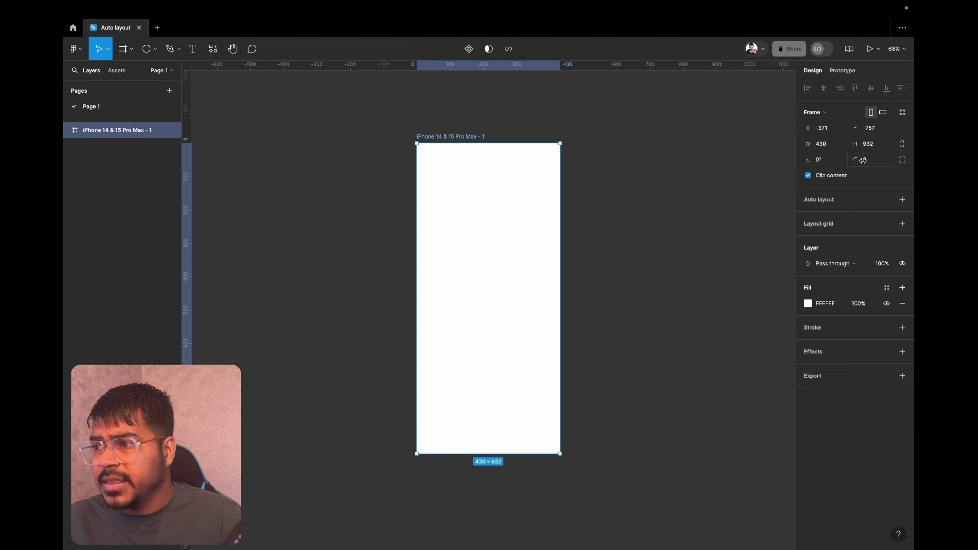
pyautogui.moveTo(863, 161); pyautogui.dragTo(888, 163)
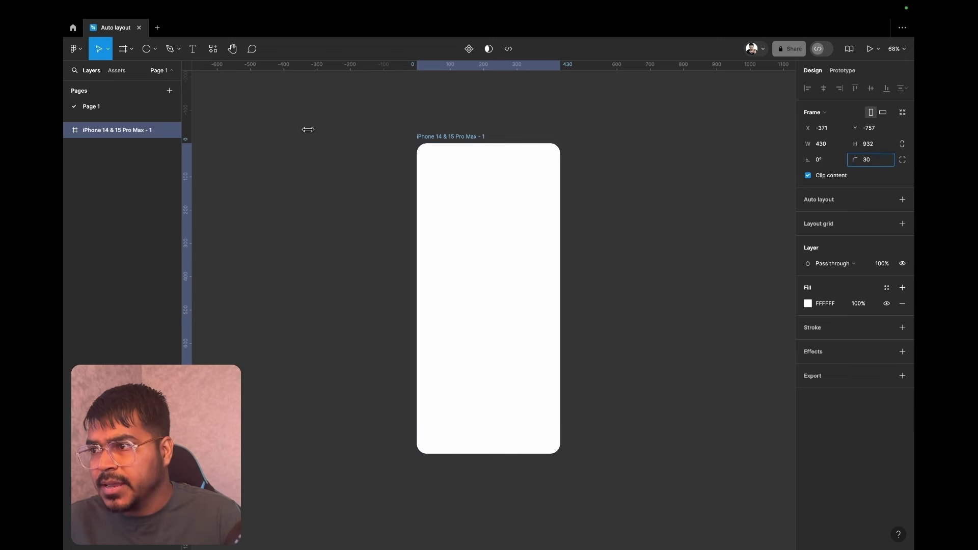
pyautogui.click(307, 190)
pyautogui.click(536, 173)
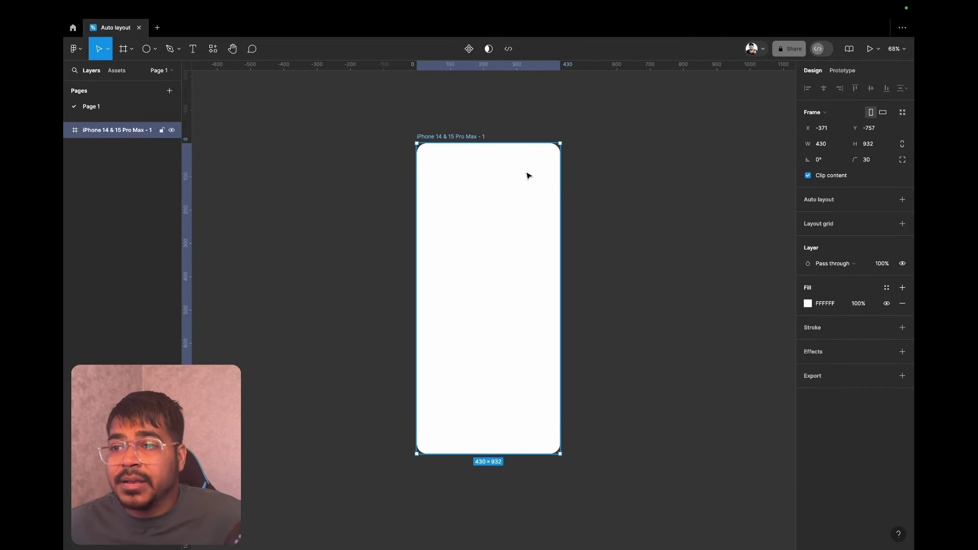
pyautogui.moveTo(505, 203); pyautogui.dragTo(666, 210)
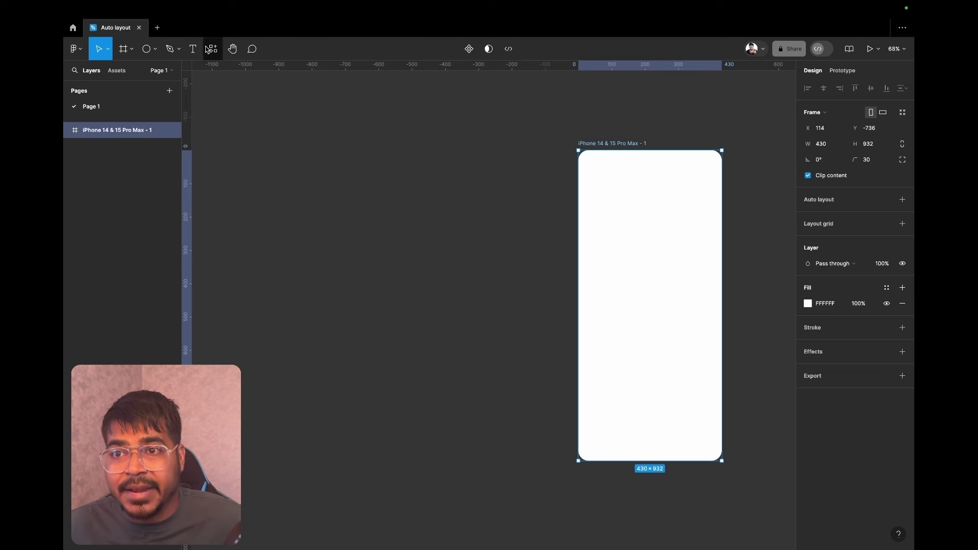
# Add a MacBook Pro 16" desktop frame to the canvas
pyautogui.click(124, 49)
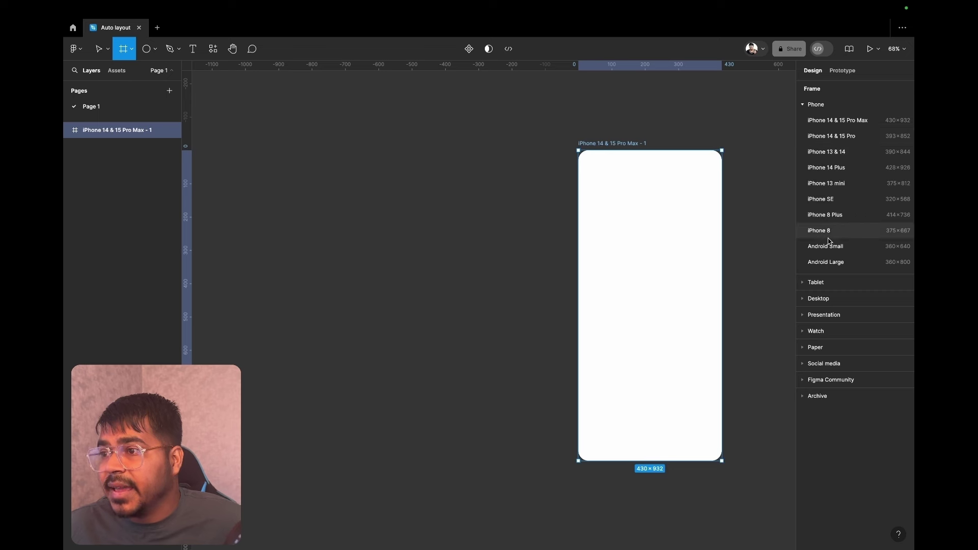
pyautogui.click(831, 301)
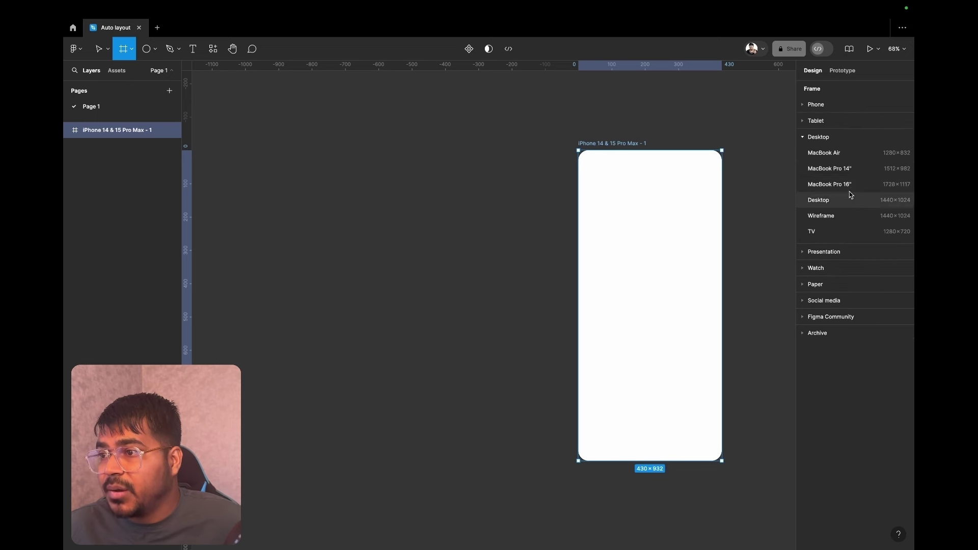
pyautogui.click(831, 184)
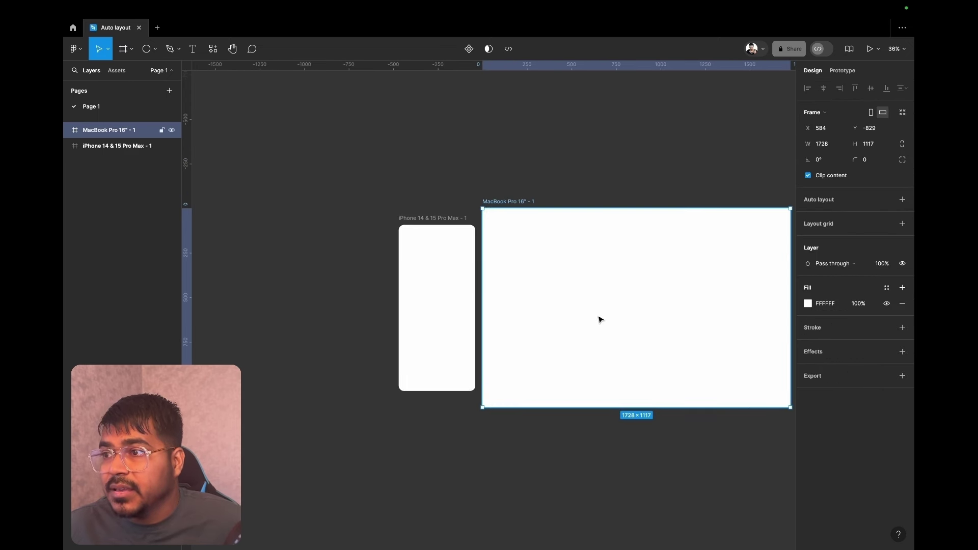
pyautogui.hscroll(5, 616, 357)
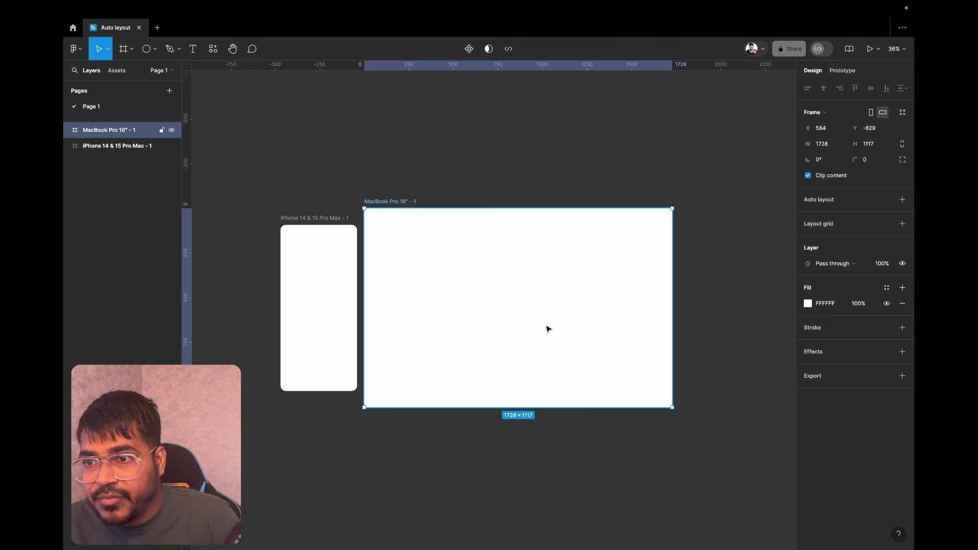
pyautogui.scroll(3, 530, 308)
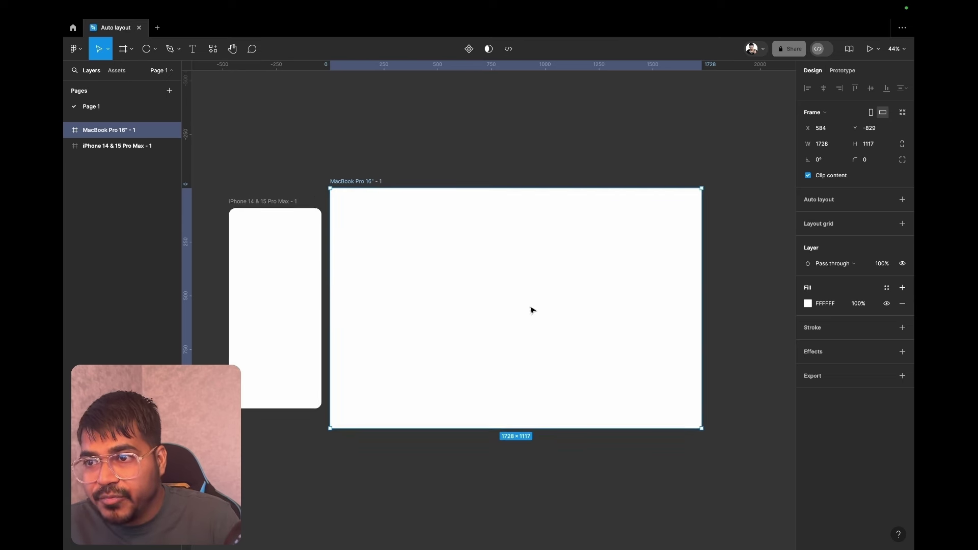
# Rename the new desktop frame to 'Mood board'
pyautogui.doubleClick(352, 179)
pyautogui.press('BackSpace')
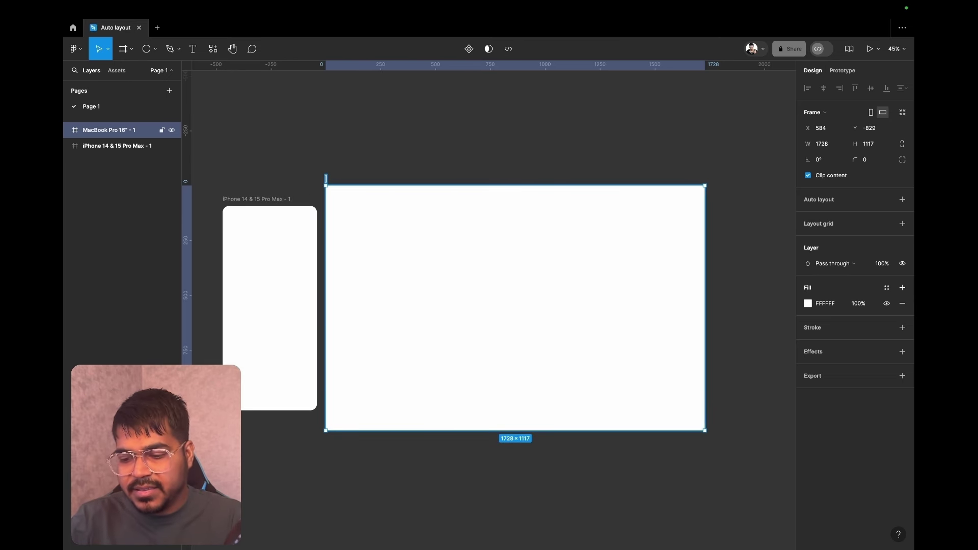
pyautogui.write('Mood')
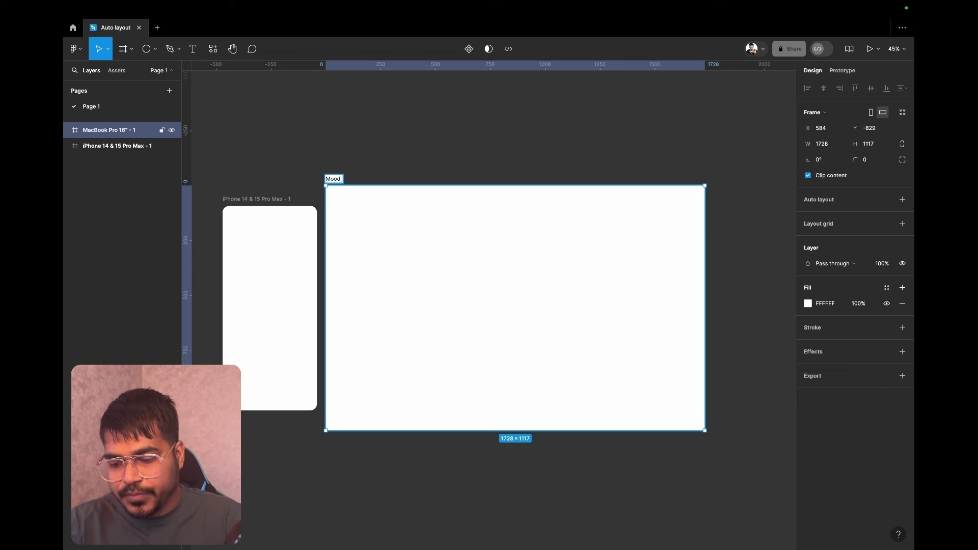
pyautogui.write(' board')
pyautogui.press('Return')
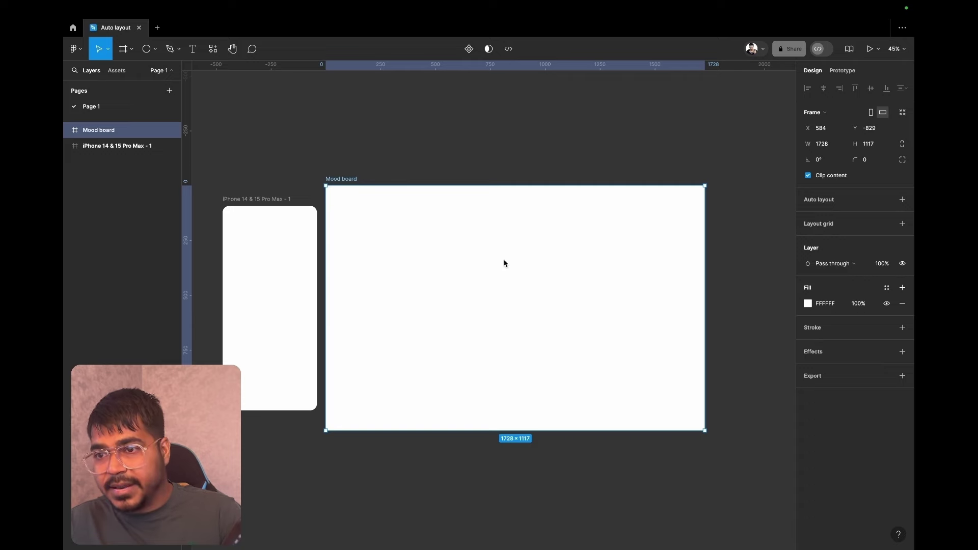
# Paste the burger images, line up three in a top row, and delete the small salad burger
pyautogui.hotkey('ctrl', 'v')
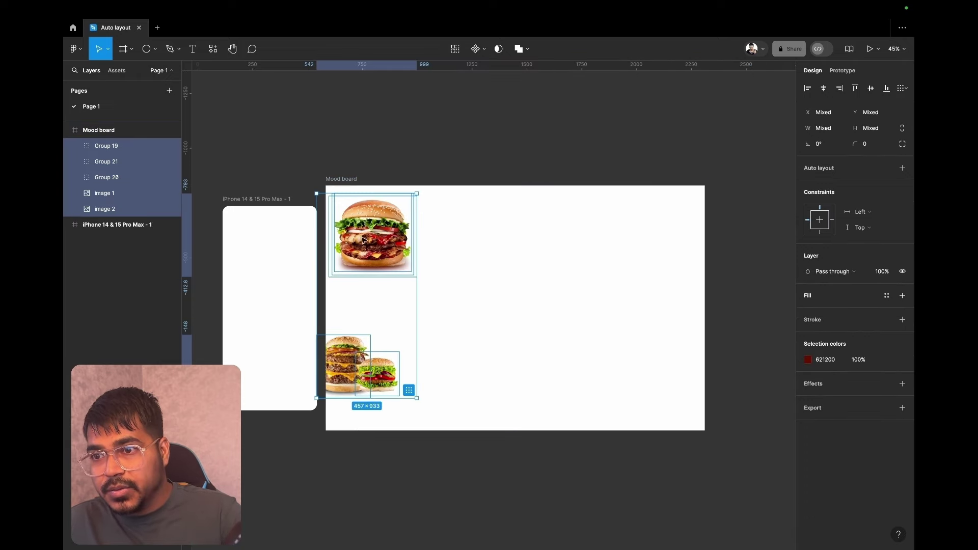
pyautogui.moveTo(382, 234); pyautogui.dragTo(534, 244)
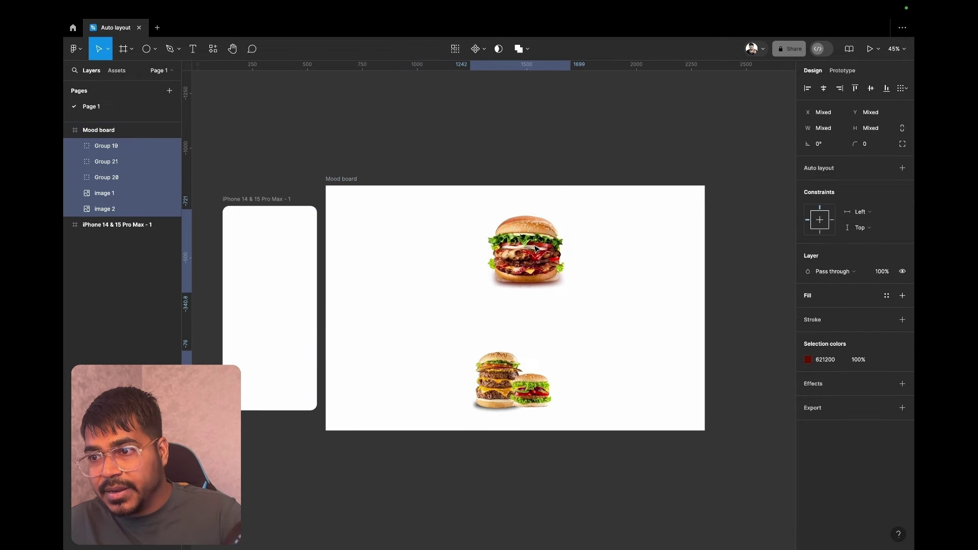
pyautogui.click(120, 152)
pyautogui.moveTo(534, 245); pyautogui.dragTo(395, 280)
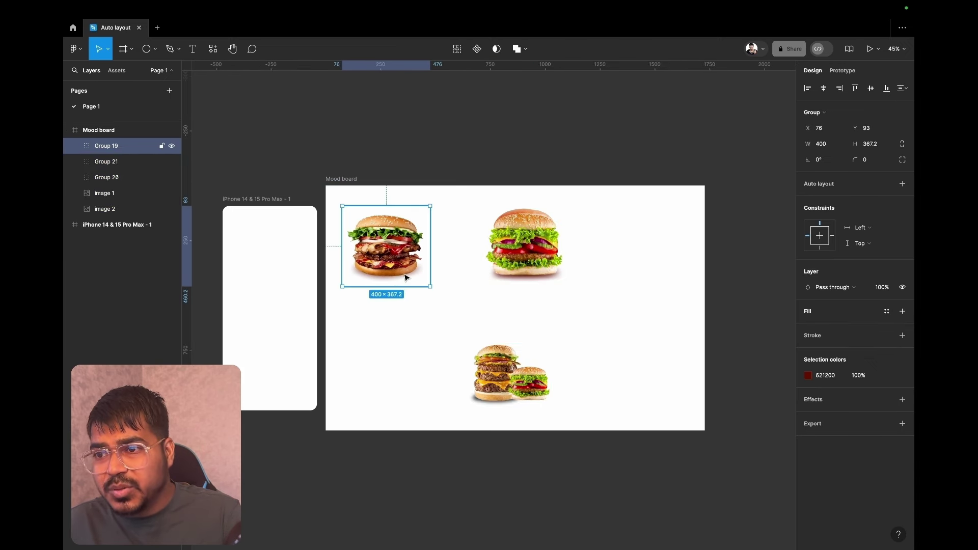
pyautogui.moveTo(524, 257); pyautogui.dragTo(639, 262)
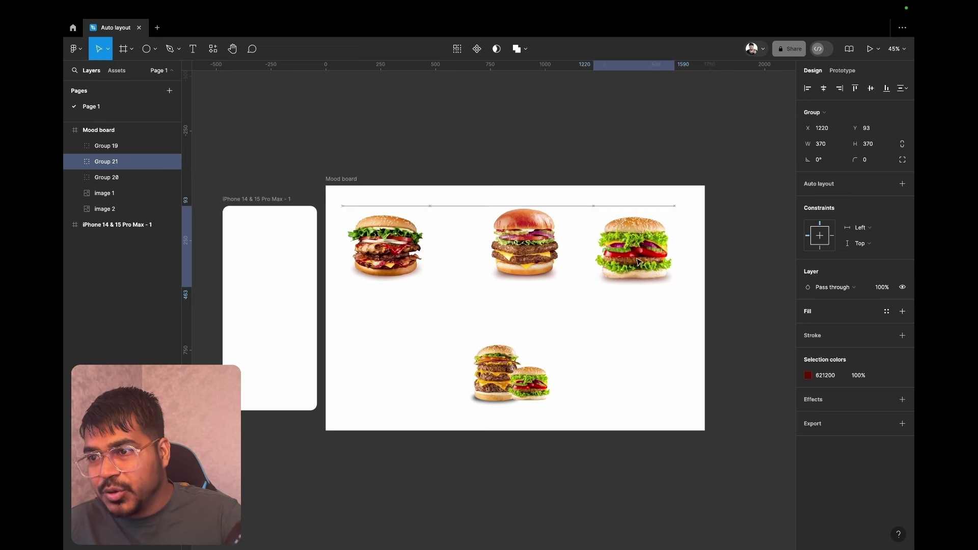
pyautogui.moveTo(536, 259); pyautogui.dragTo(485, 261)
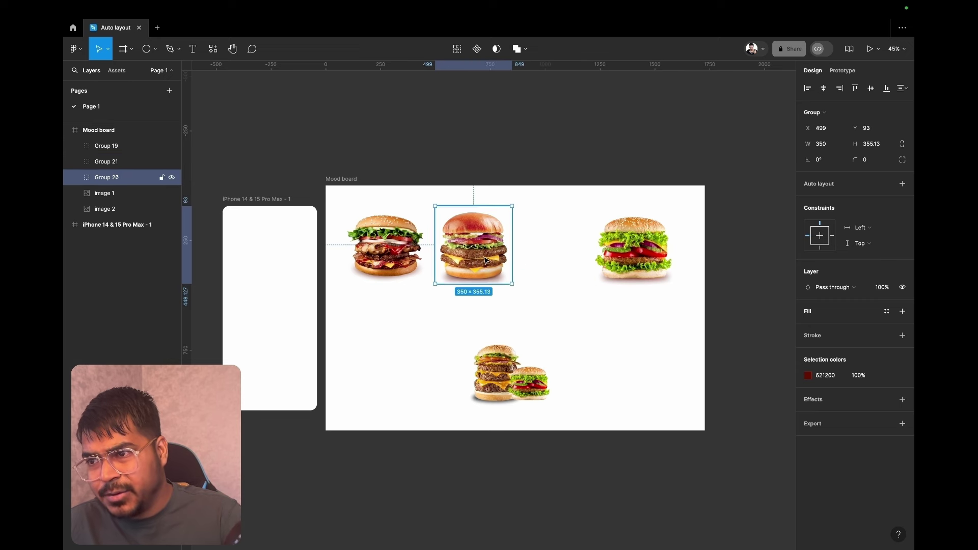
pyautogui.moveTo(652, 254); pyautogui.dragTo(575, 255)
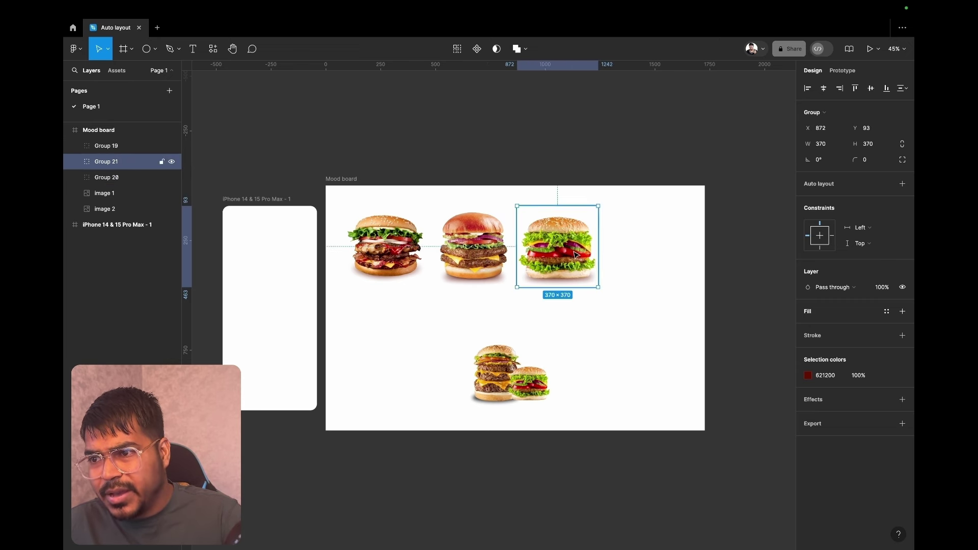
pyautogui.moveTo(530, 384)
pyautogui.mouseDown()
pyautogui.moveTo(653, 248)
pyautogui.moveTo(655, 263)
pyautogui.mouseUp()
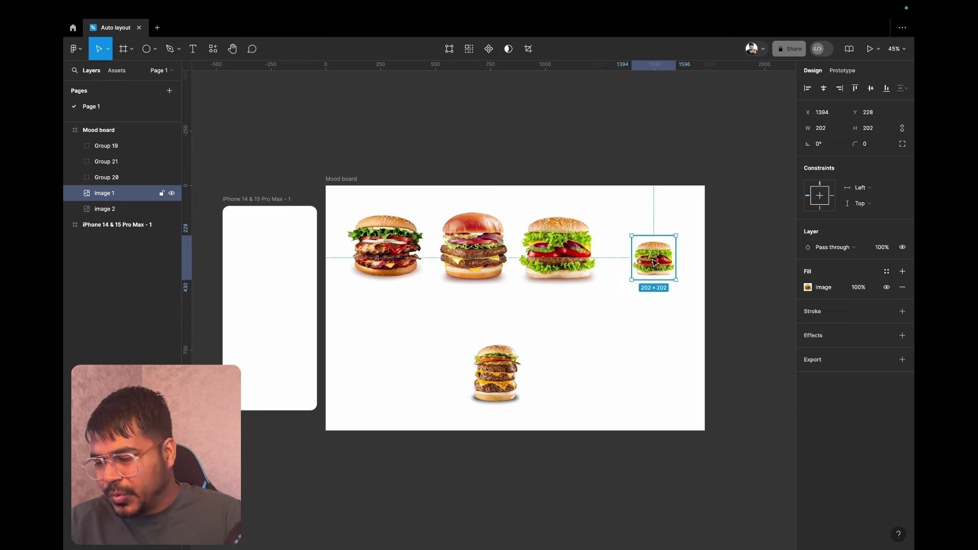
pyautogui.press('Delete')
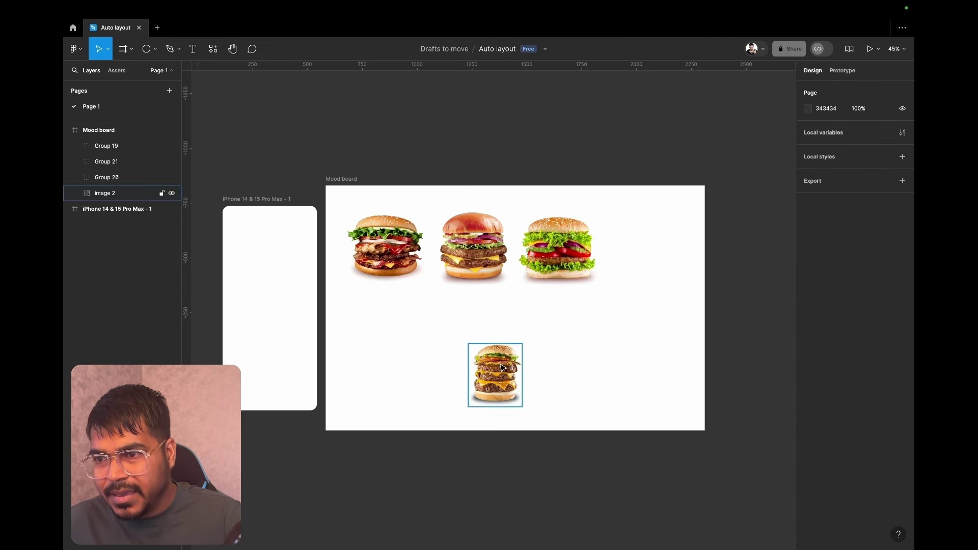
# Move the stacked burger below, then paste the exploded burger beside it and scale it up proportionally
pyautogui.moveTo(502, 367)
pyautogui.mouseDown()
pyautogui.moveTo(389, 337)
pyautogui.moveTo(389, 327)
pyautogui.mouseUp()
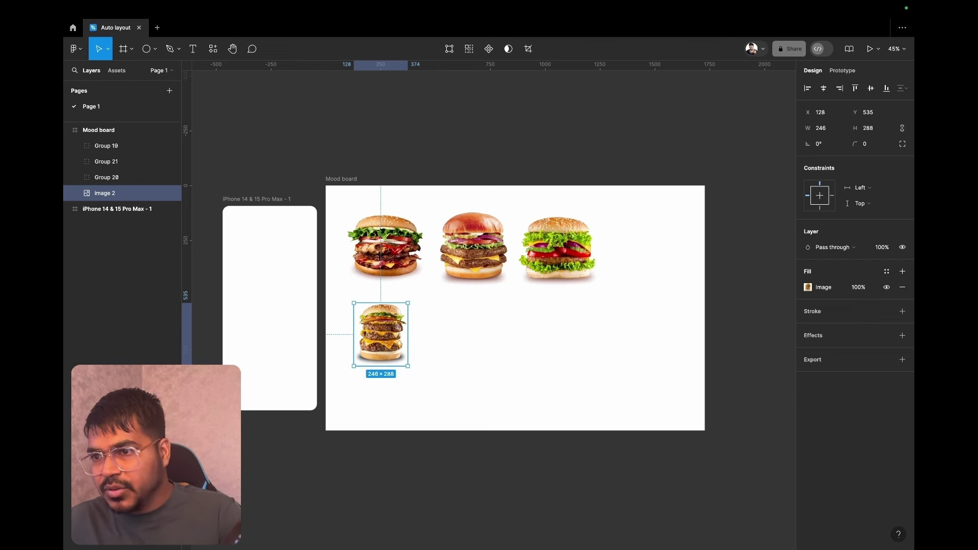
pyautogui.click(537, 358)
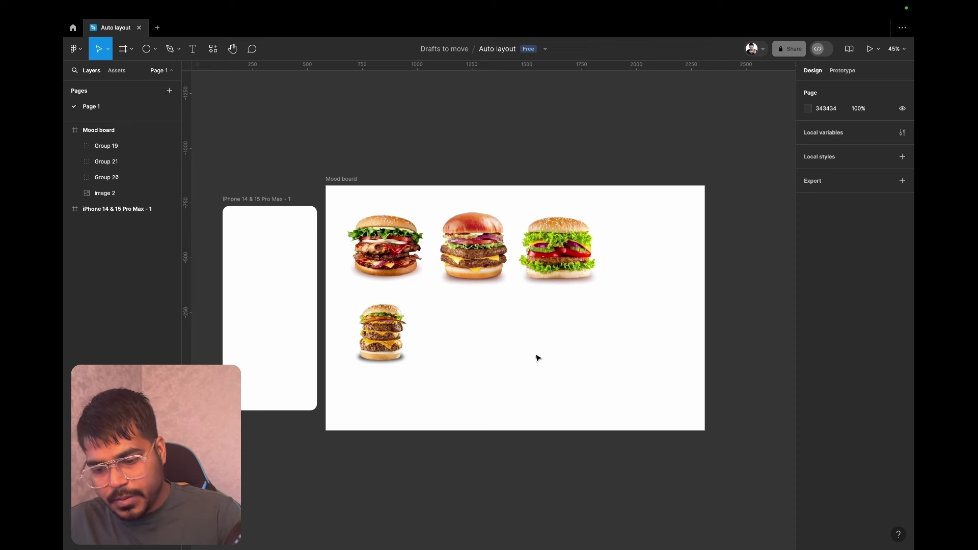
pyautogui.hotkey('ctrl', 'v')
pyautogui.moveTo(498, 313)
pyautogui.mouseDown()
pyautogui.moveTo(463, 356)
pyautogui.moveTo(448, 333)
pyautogui.mouseUp()
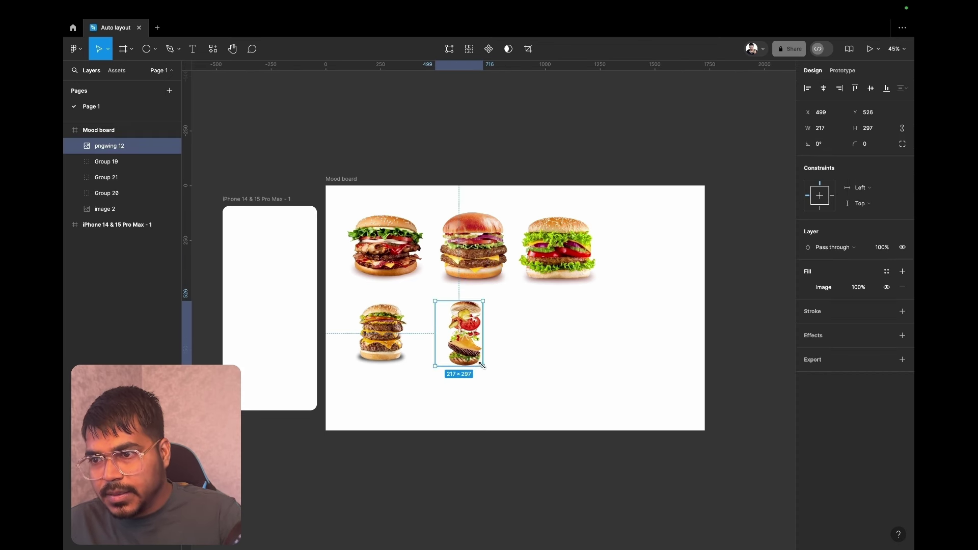
pyautogui.moveTo(482, 365); pyautogui.dragTo(537, 387)
pyautogui.hotkey('ctrl', 'z')
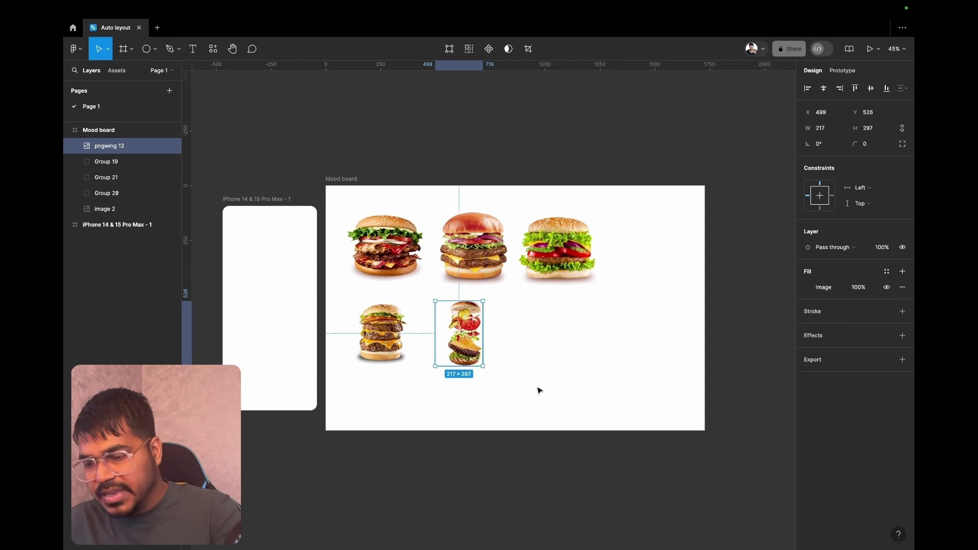
pyautogui.press('k')
pyautogui.moveTo(483, 367)
pyautogui.mouseDown()
pyautogui.moveTo(532, 383)
pyautogui.moveTo(479, 347)
pyautogui.mouseUp()
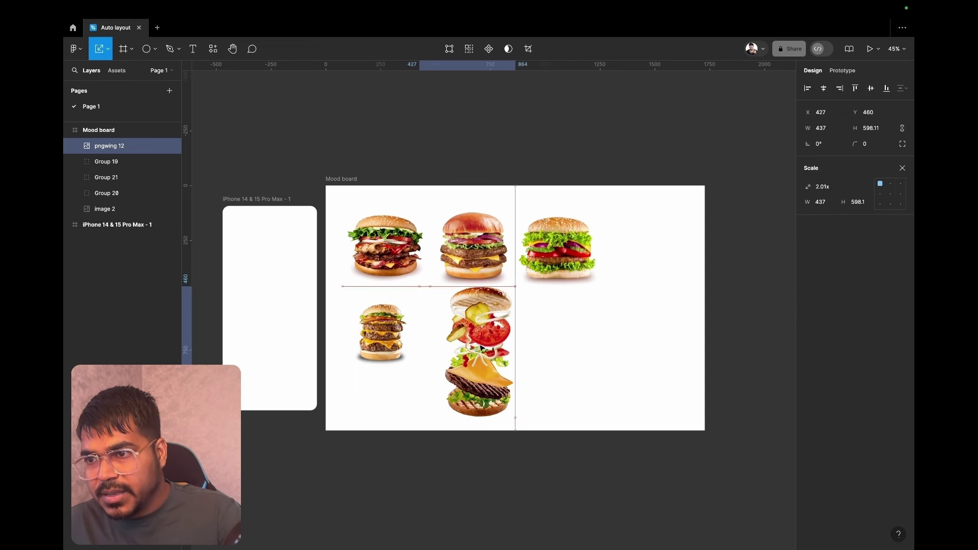
pyautogui.click(653, 353)
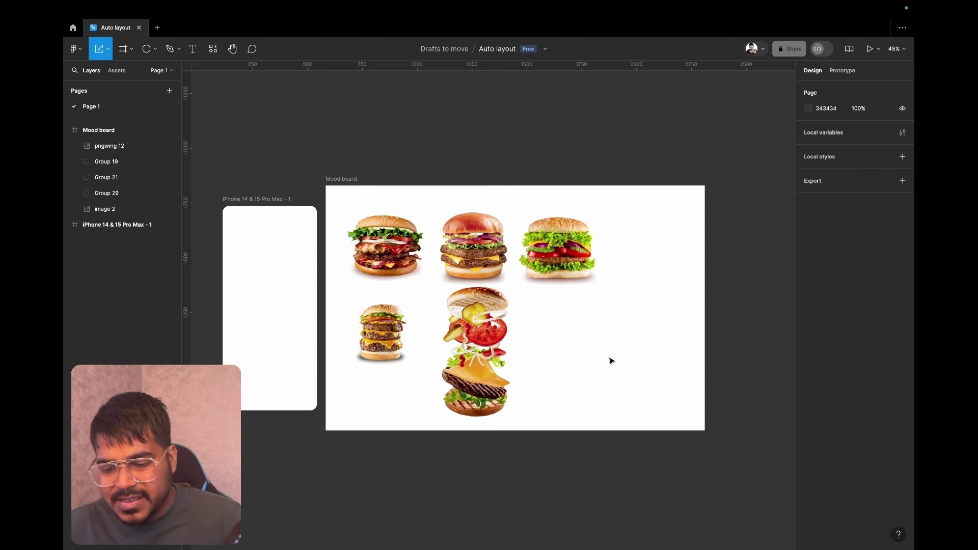
# Scale the exploded burger to 0.5 of its size
pyautogui.hotkey('ctrl', 'z')
pyautogui.hotkey('ctrl', 'z')
pyautogui.write('0.5')
pyautogui.press('Return')
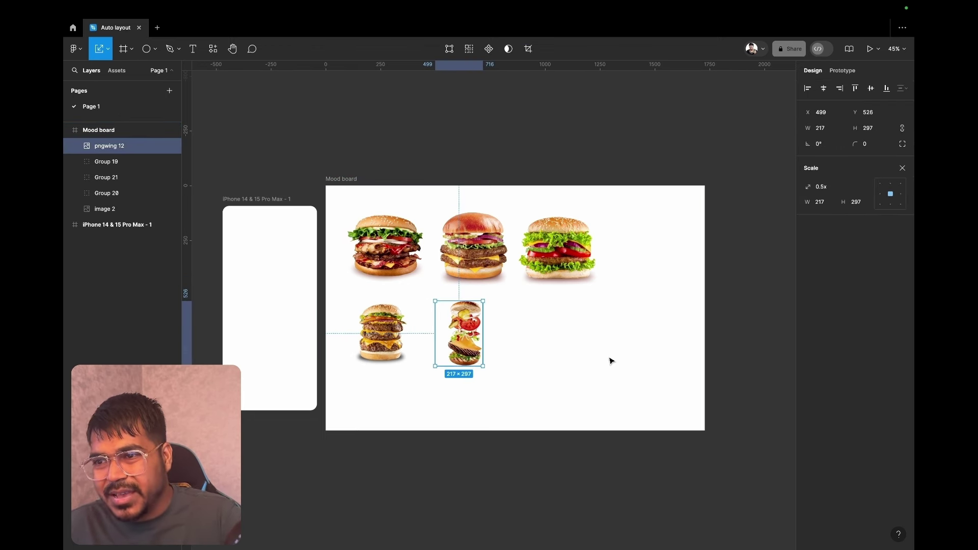
pyautogui.click(612, 361)
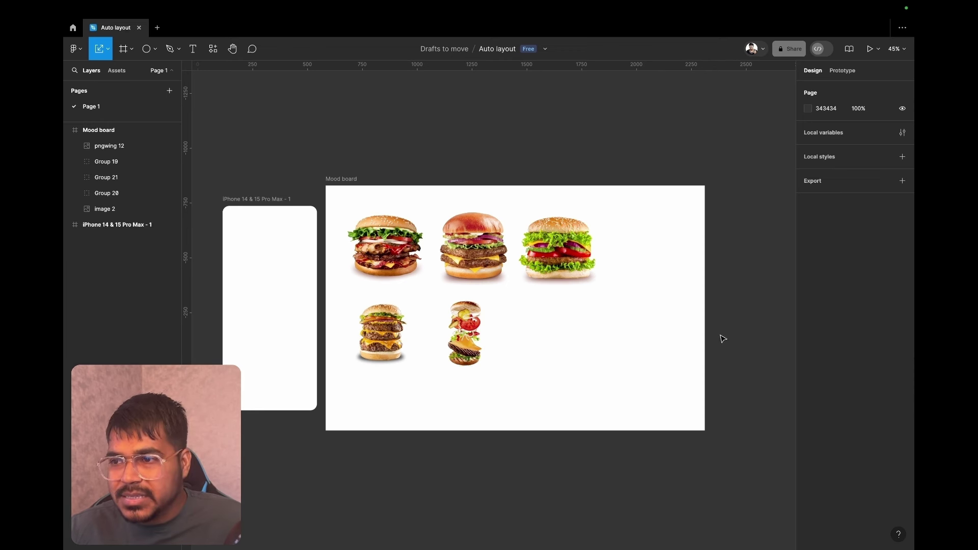
# Stretch the Mood board frame down to 1728×2389
pyautogui.click(352, 183)
pyautogui.moveTo(524, 433); pyautogui.dragTo(521, 427)
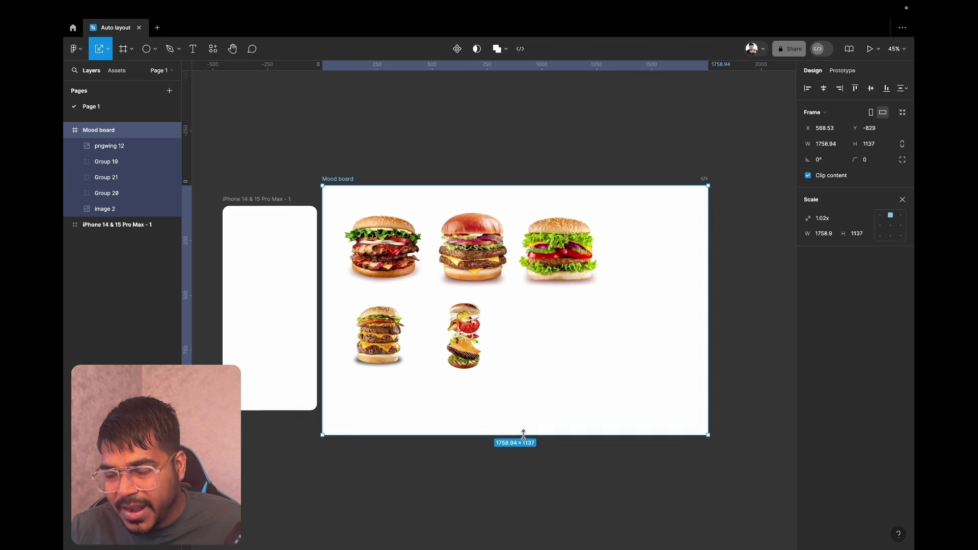
pyautogui.press('v')
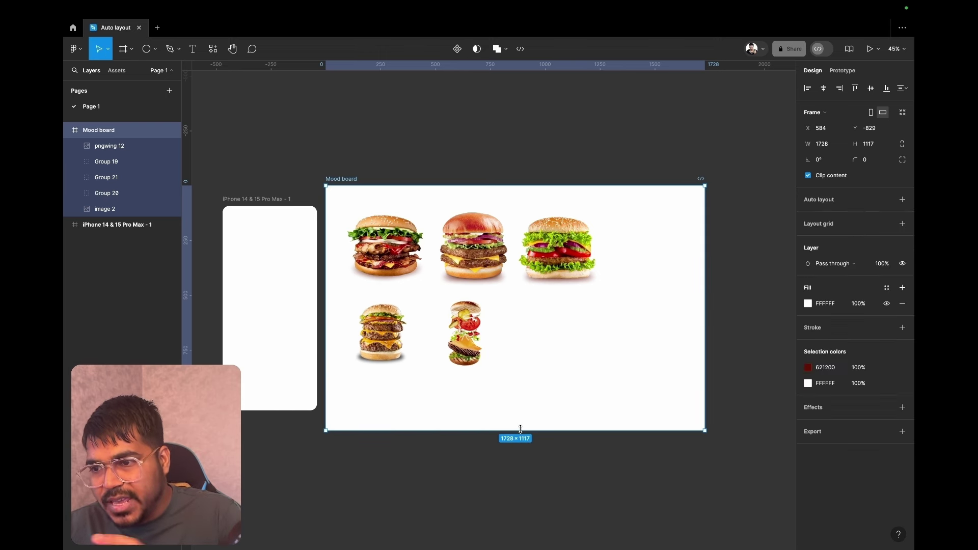
pyautogui.moveTo(520, 431); pyautogui.dragTo(511, 549)
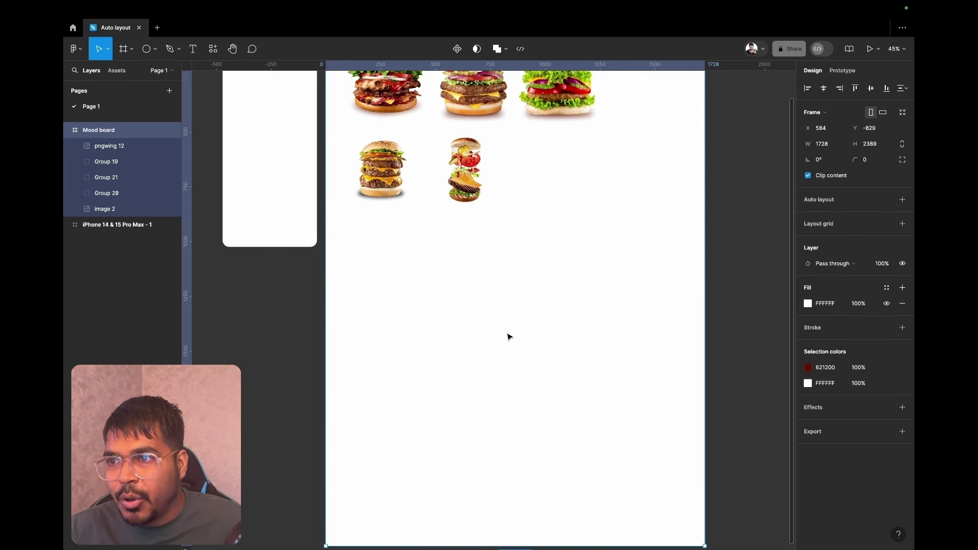
pyautogui.scroll(-2, 510, 334)
pyautogui.scroll(3, 500, 343)
pyautogui.scroll(1, 502, 344)
pyautogui.scroll(2, 503, 343)
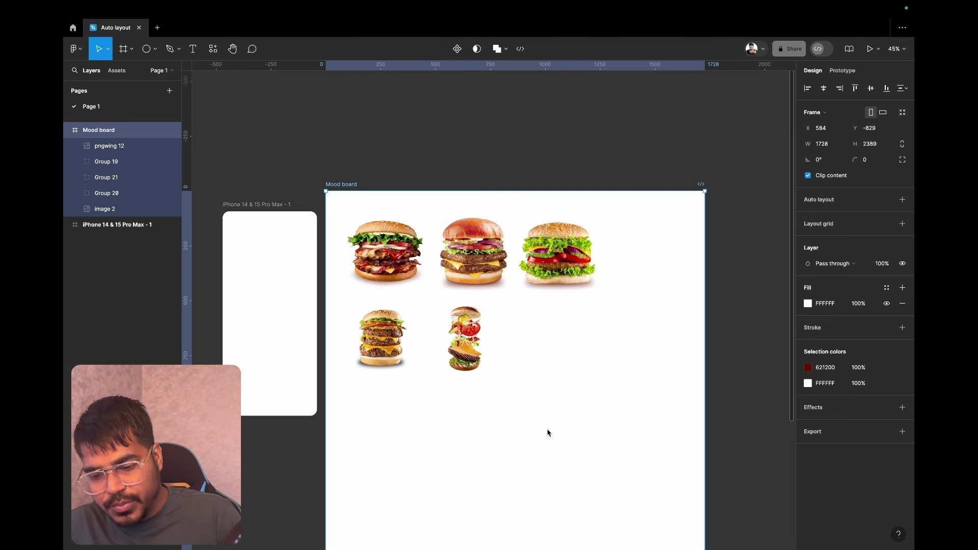
# Paste the tomato, onion, cucumber and ham images below the burgers and enlarge them proportionally
pyautogui.hotkey('ctrl', 'v')
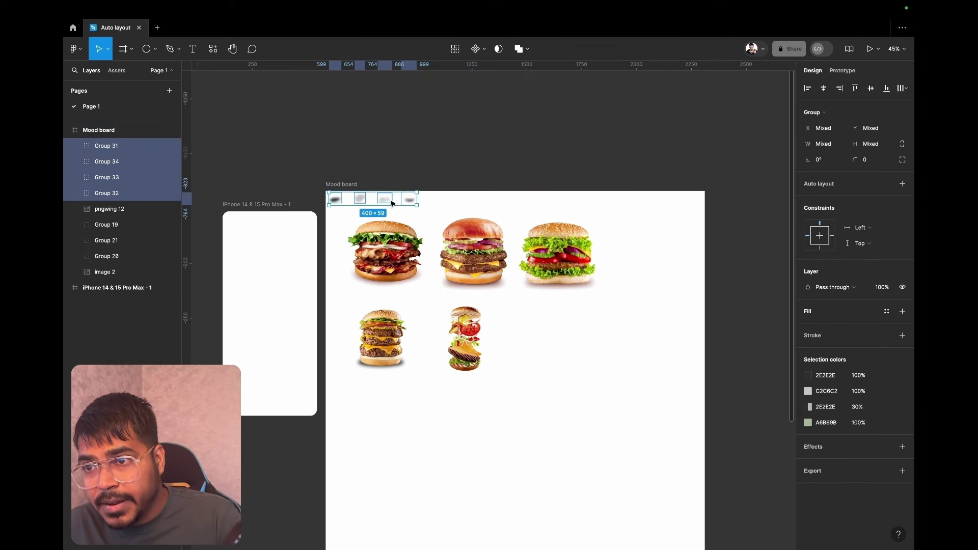
pyautogui.moveTo(393, 203); pyautogui.dragTo(482, 442)
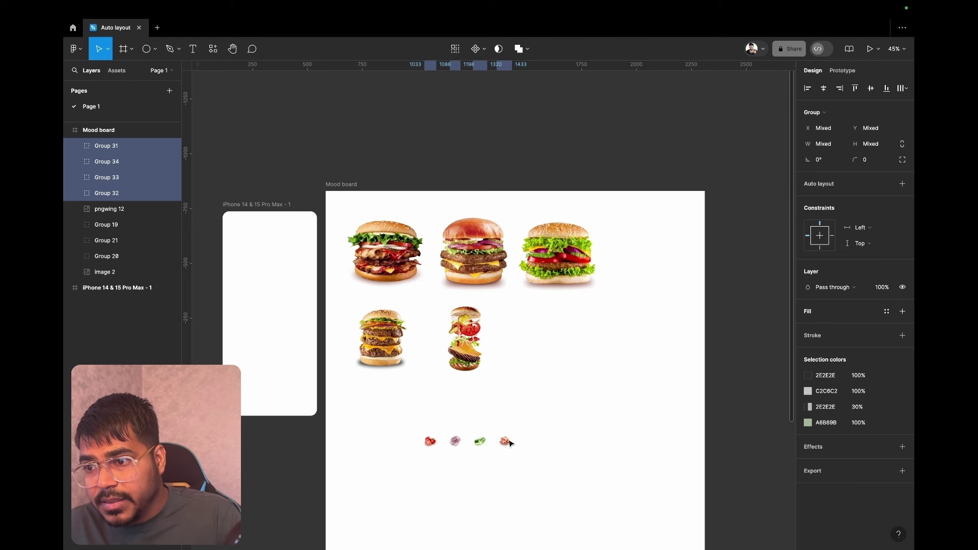
pyautogui.moveTo(511, 437)
pyautogui.mouseDown()
pyautogui.moveTo(631, 394)
pyautogui.moveTo(570, 451)
pyautogui.mouseUp()
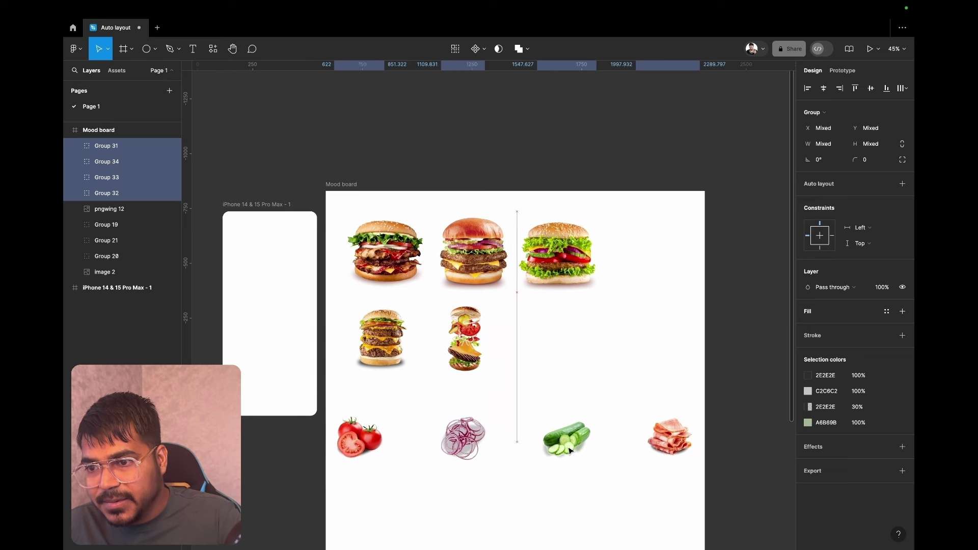
pyautogui.click(638, 377)
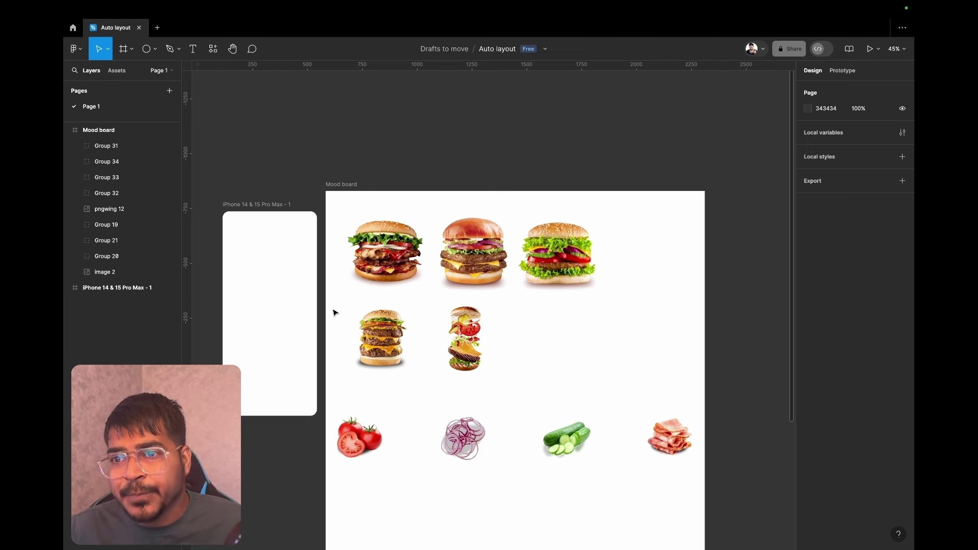
pyautogui.hscroll(-3, 345, 307)
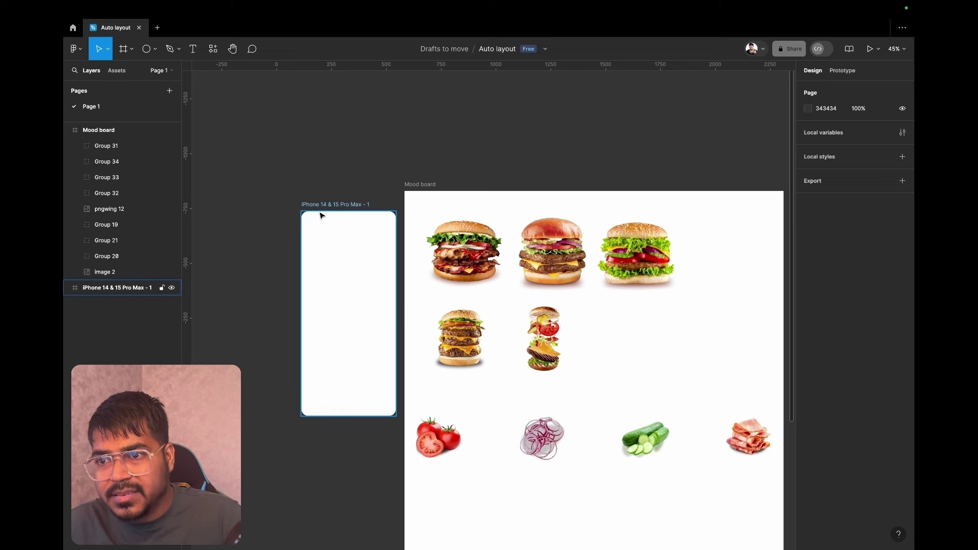
# Move the Mood board frame to the left of the iPhone frame
pyautogui.click(339, 265)
pyautogui.hscroll(-3, 342, 274)
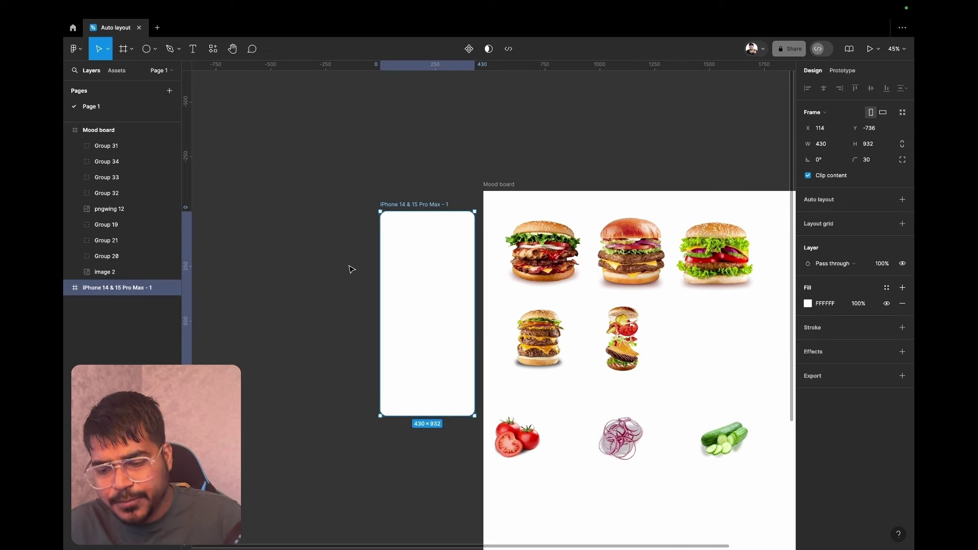
pyautogui.scroll(2, 350, 269)
pyautogui.scroll(2, 350, 268)
pyautogui.scroll(2, 349, 267)
pyautogui.scroll(2, 349, 265)
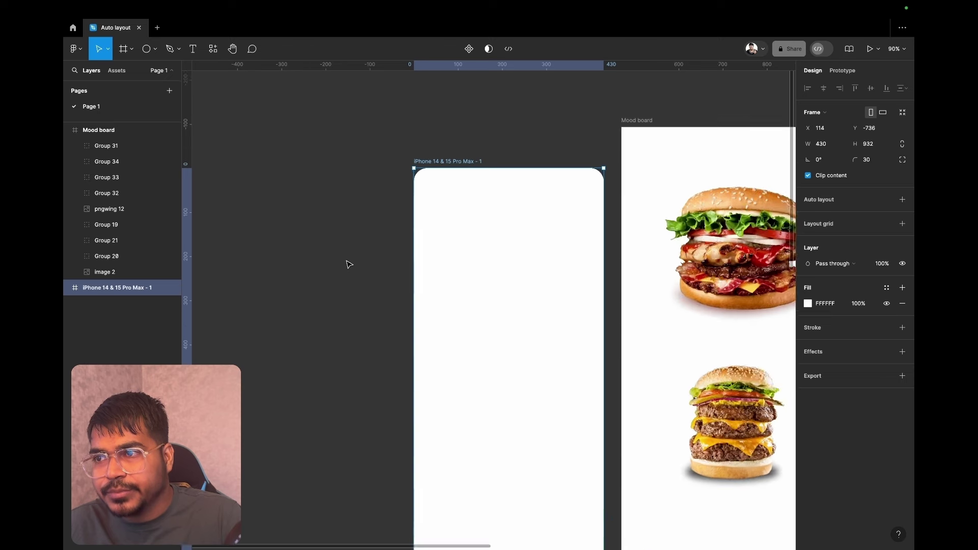
pyautogui.scroll(-3, 348, 263)
pyautogui.scroll(1, 347, 260)
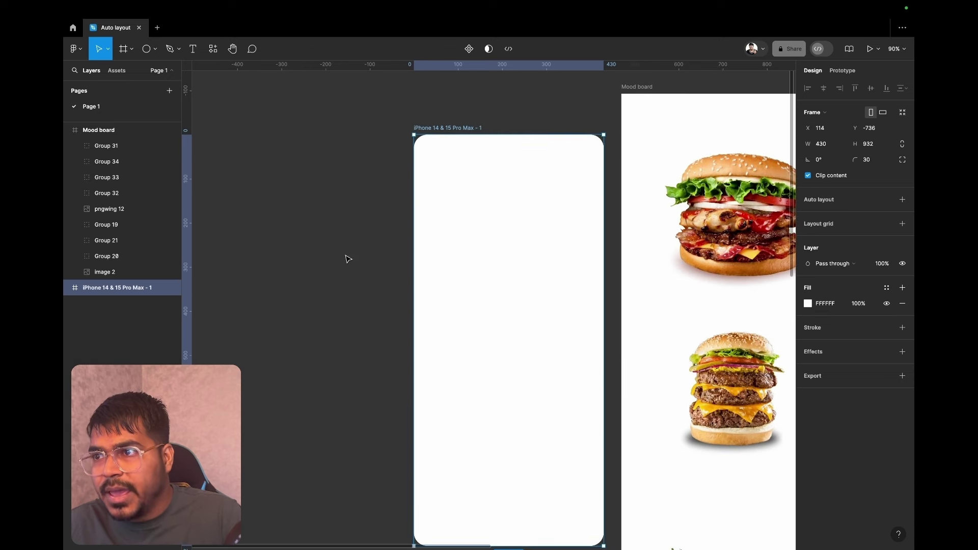
pyautogui.click(643, 100)
pyautogui.scroll(-3, 645, 137)
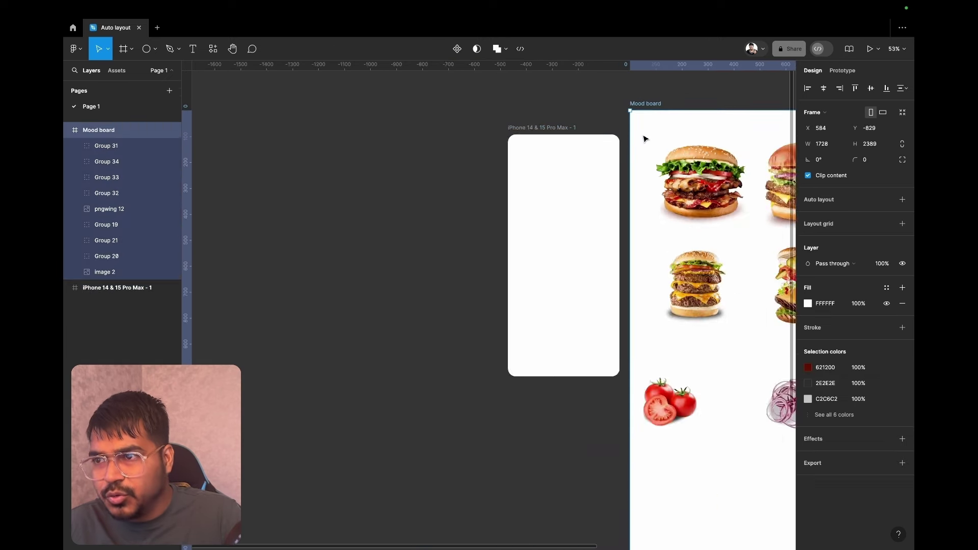
pyautogui.scroll(-3, 645, 139)
pyautogui.scroll(-1, 647, 138)
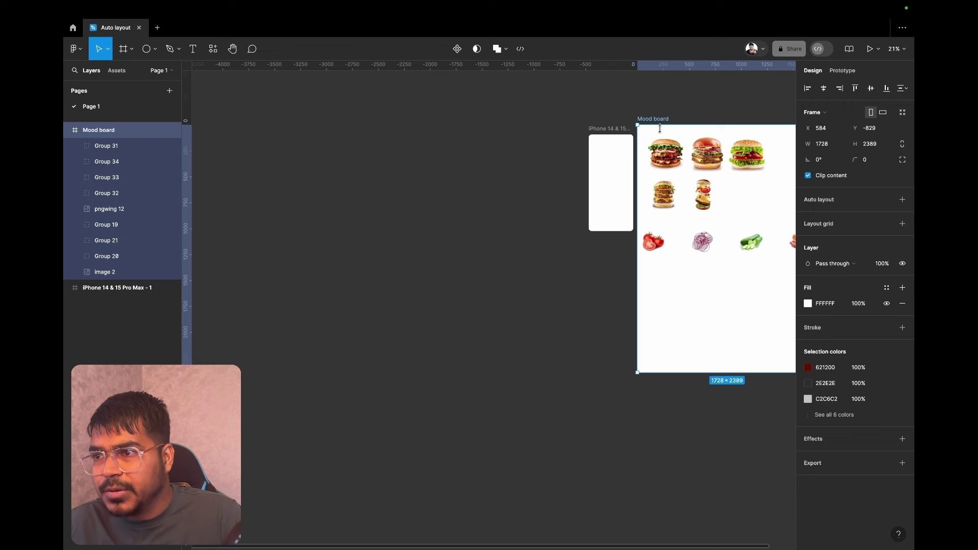
pyautogui.moveTo(660, 128)
pyautogui.mouseDown()
pyautogui.moveTo(321, 162)
pyautogui.moveTo(435, 138)
pyautogui.mouseUp()
pyautogui.hotkey('ctrl', 'z')
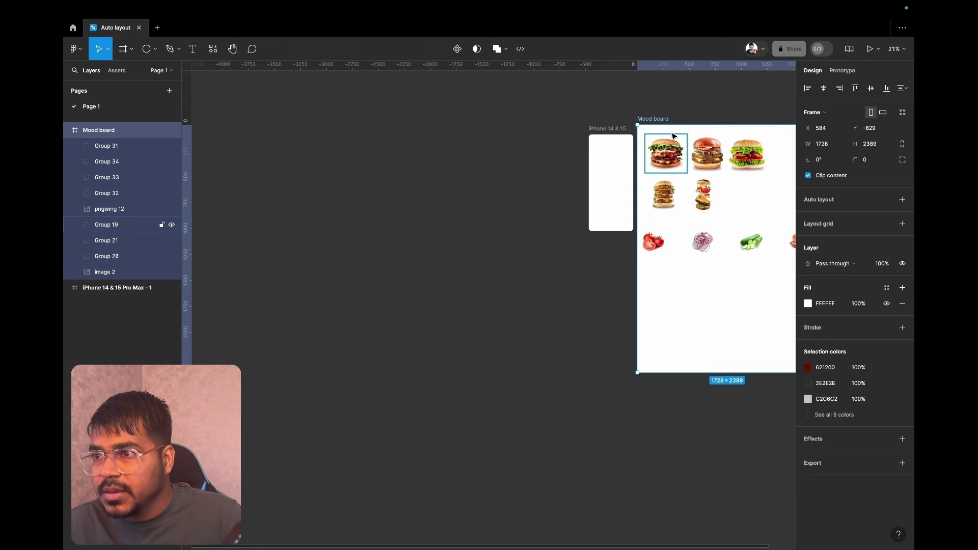
pyautogui.moveTo(697, 298); pyautogui.dragTo(331, 303)
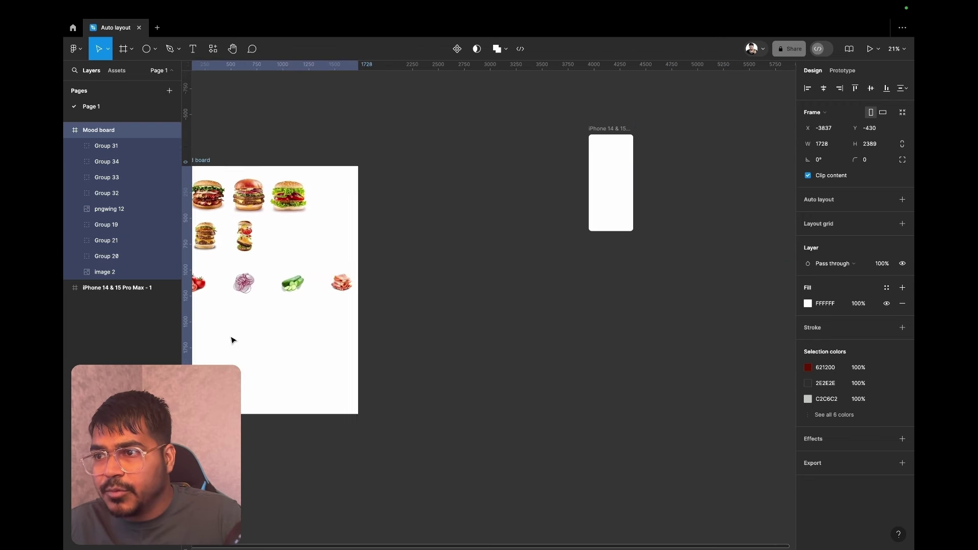
# Drag the iPhone frame left so it sits right beside the Mood board
pyautogui.click(612, 164)
pyautogui.moveTo(616, 159); pyautogui.dragTo(552, 155)
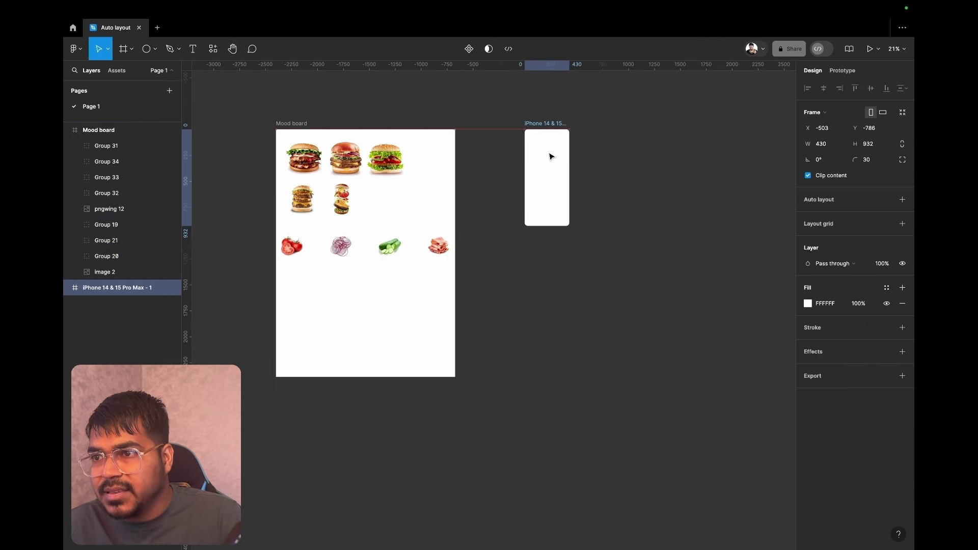
pyautogui.scroll(3, 513, 247)
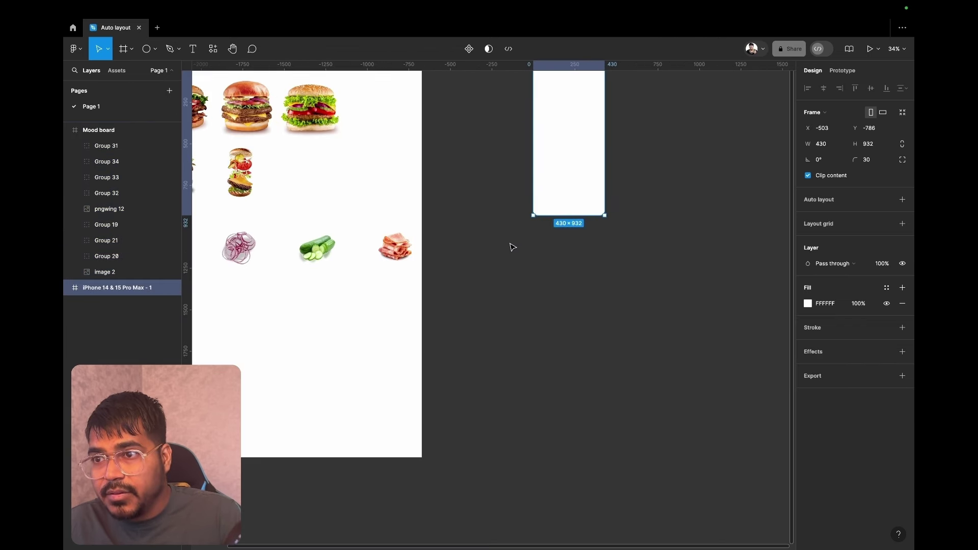
pyautogui.scroll(3, 514, 247)
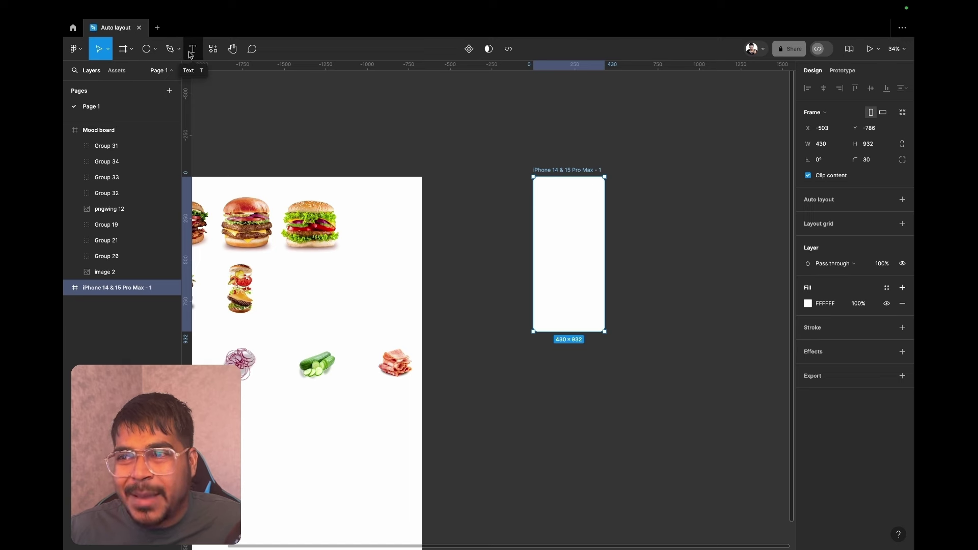
# Add a TOMATO text layer inside the iPhone frame and set it in Lato
pyautogui.click(190, 55)
pyautogui.scroll(1, 553, 245)
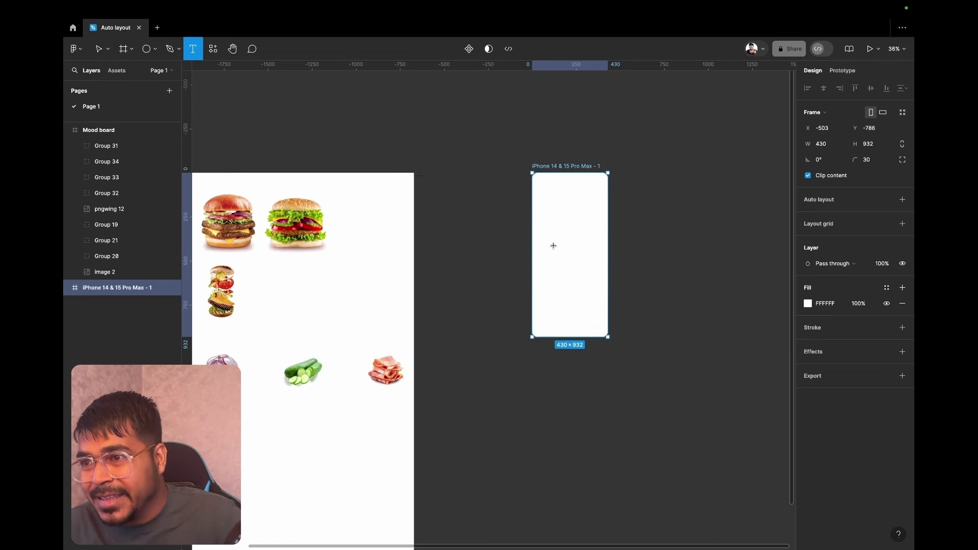
pyautogui.scroll(3, 553, 246)
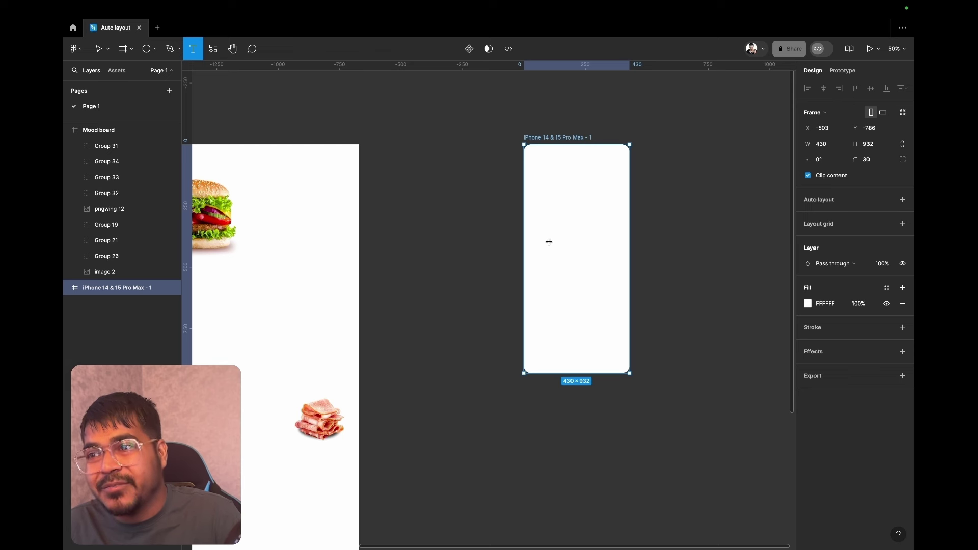
pyautogui.click(549, 241)
pyautogui.write('Tomato')
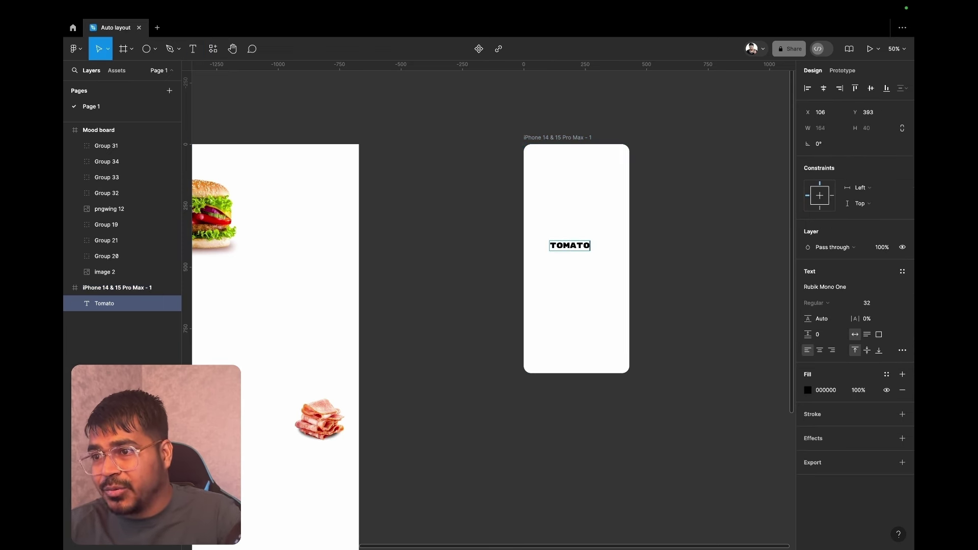
pyautogui.press('Escape')
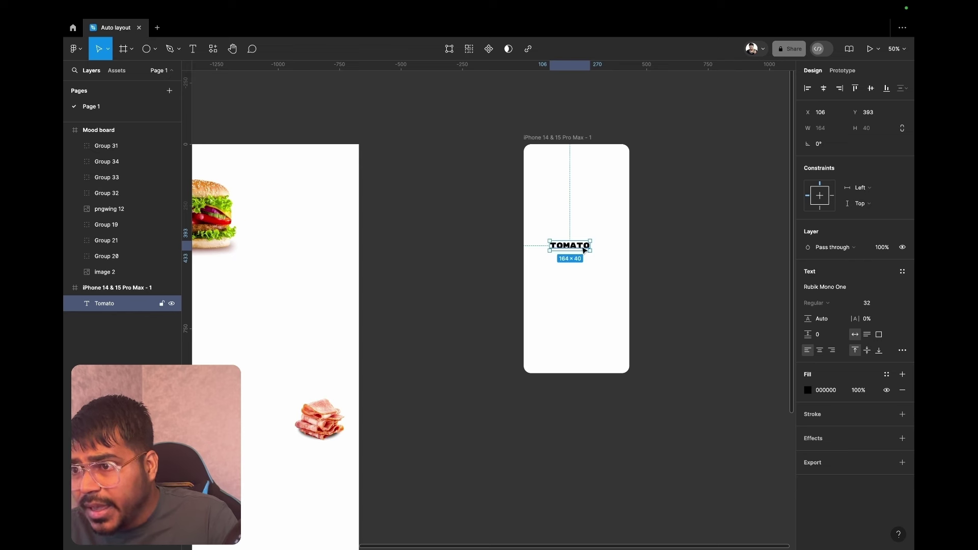
pyautogui.click(838, 287)
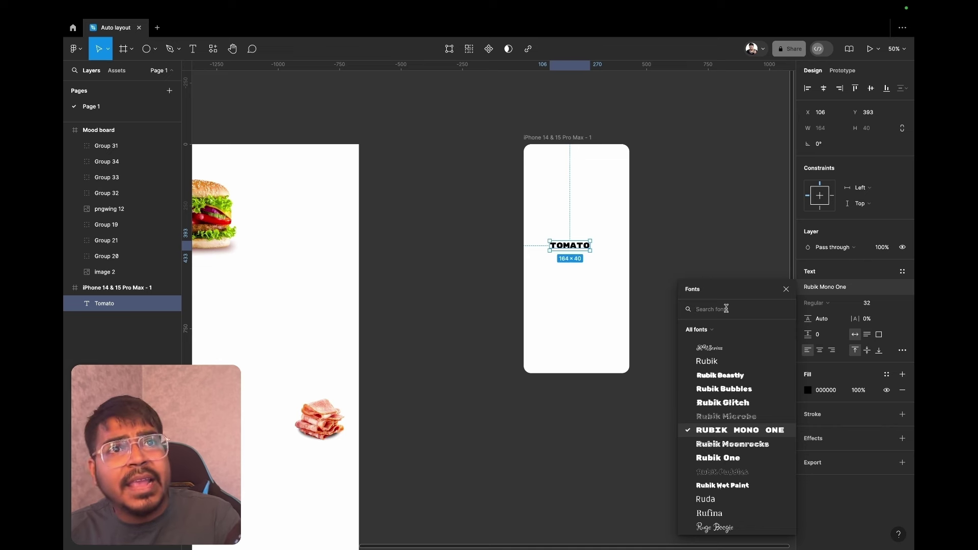
pyautogui.write('lato')
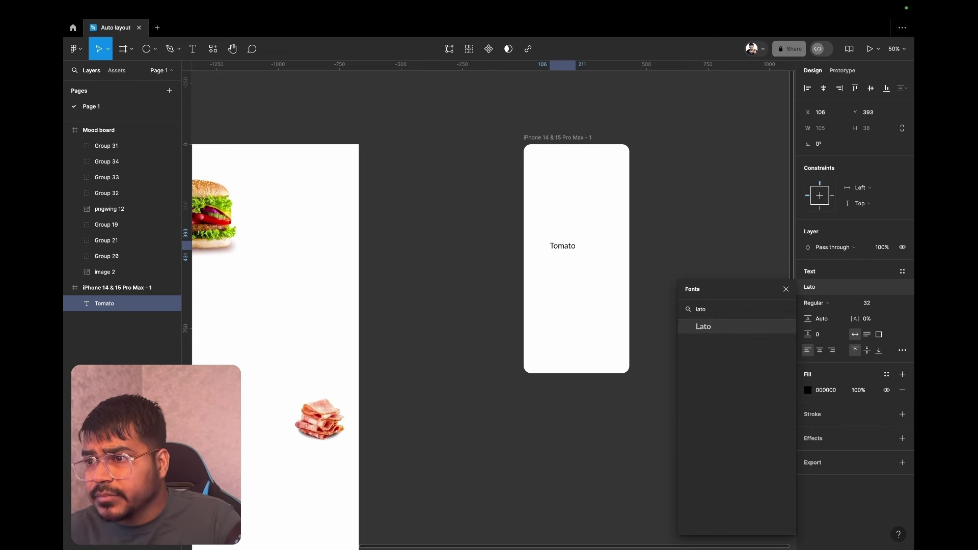
pyautogui.click(743, 331)
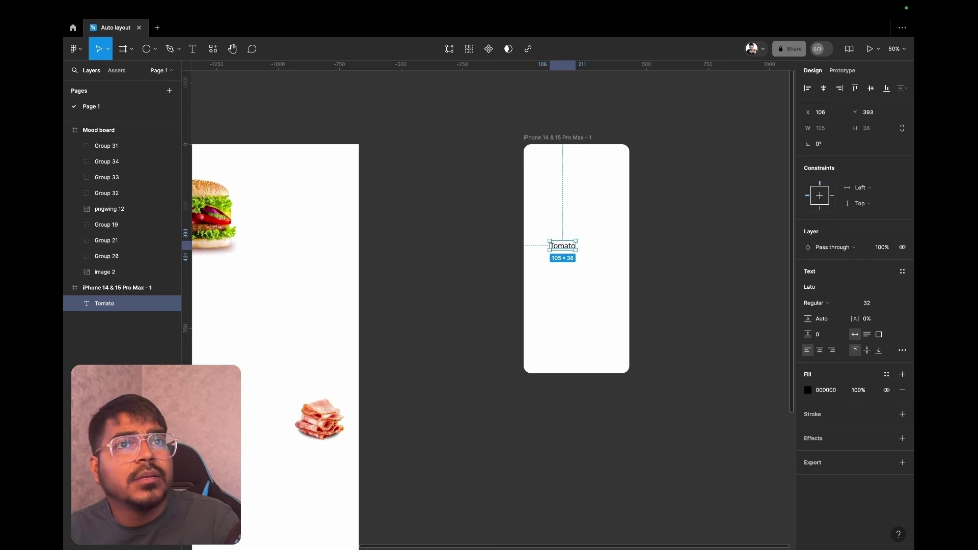
# Change the Tomato text's font to Lobster
pyautogui.click(581, 270)
pyautogui.click(566, 248)
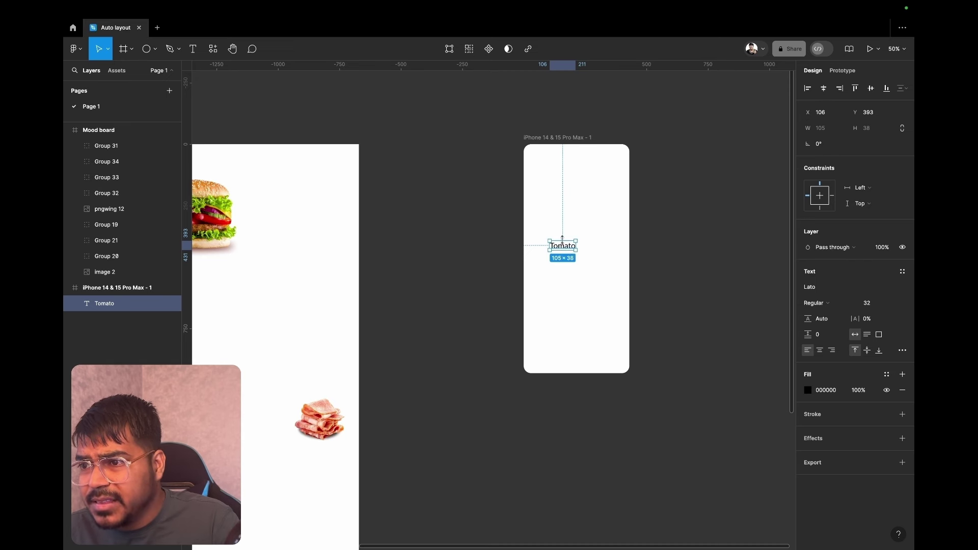
pyautogui.click(845, 286)
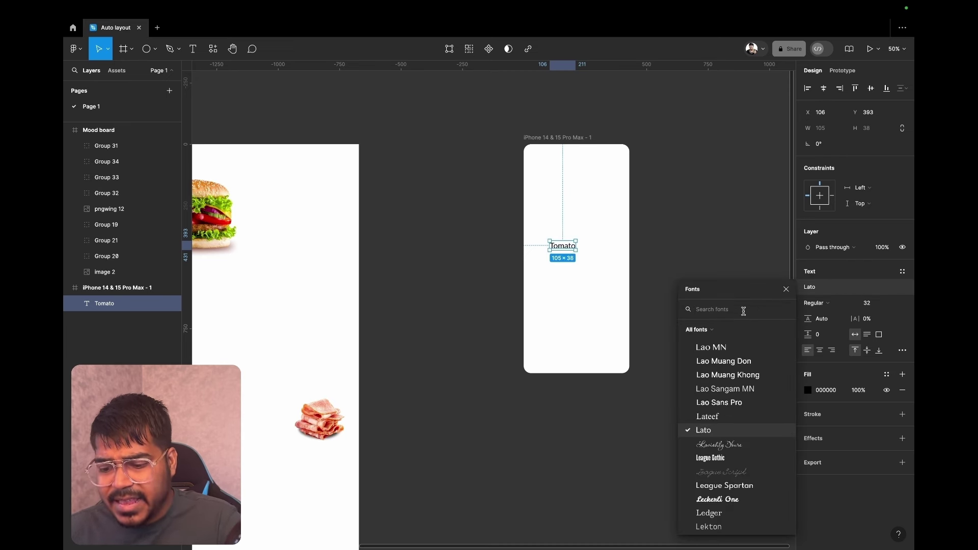
pyautogui.write('Ro')
pyautogui.press('BackSpace')
pyautogui.press('BackSpace')
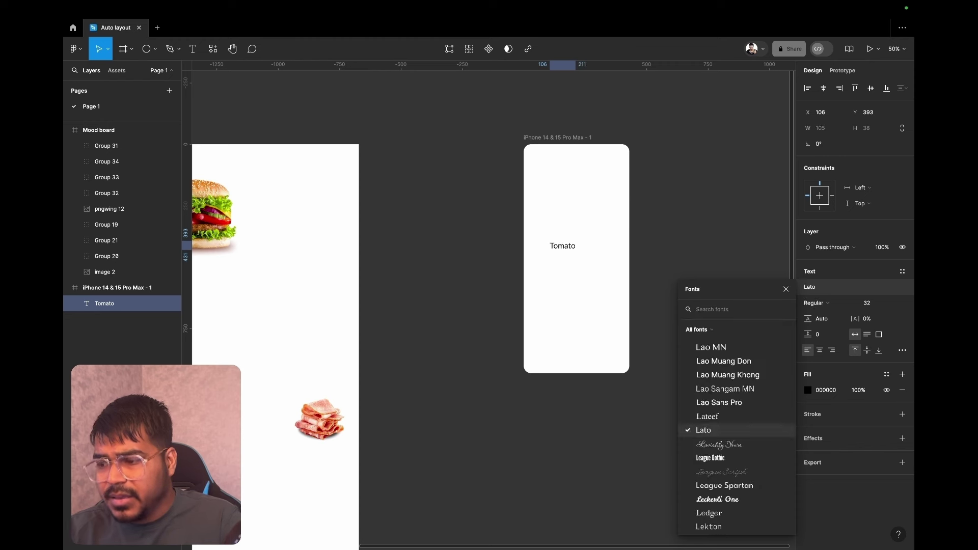
pyautogui.write('lobster')
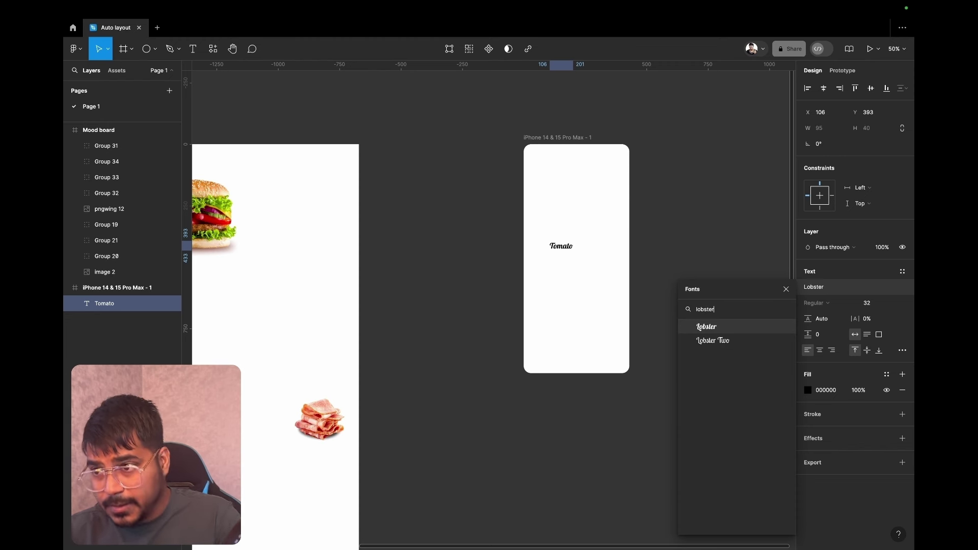
pyautogui.press('Return')
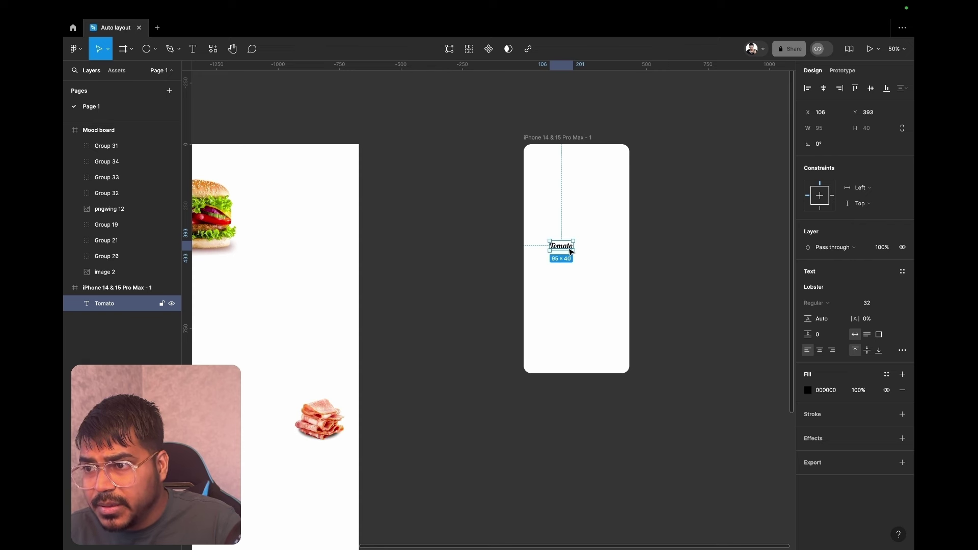
# Scale the Tomato text to 312×132 and centre it just above the frame's middle
pyautogui.scroll(3, 574, 252)
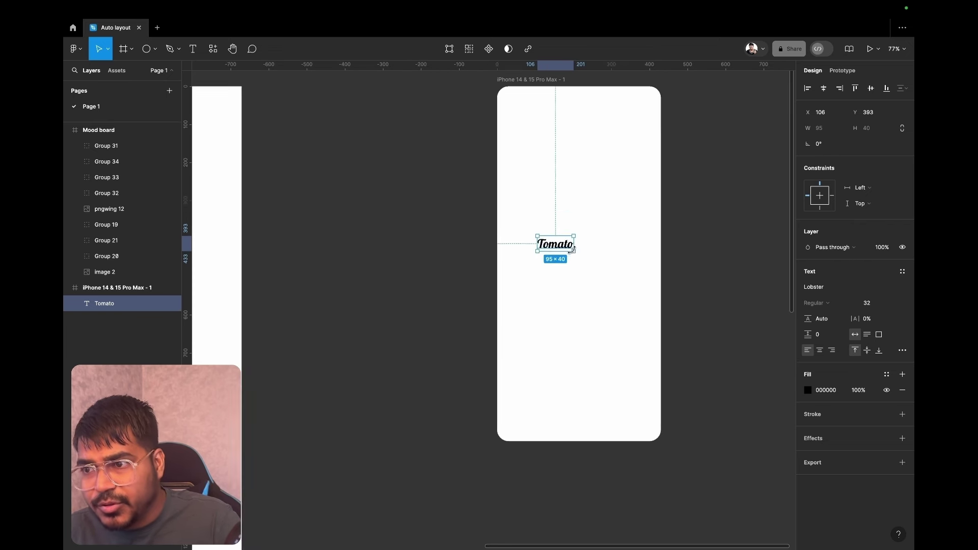
pyautogui.scroll(2, 574, 252)
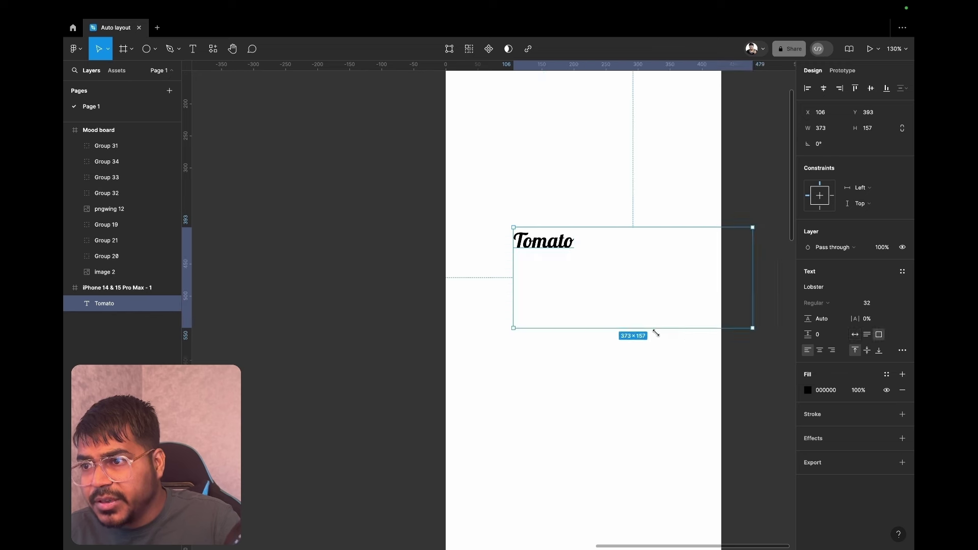
pyautogui.moveTo(574, 253); pyautogui.dragTo(767, 335)
pyautogui.hotkey('ctrl', 'z')
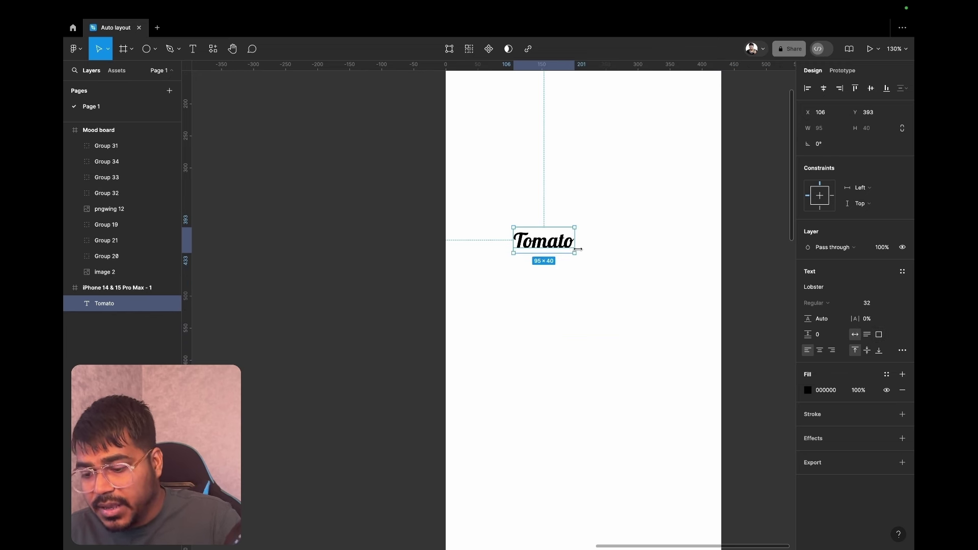
pyautogui.press('k')
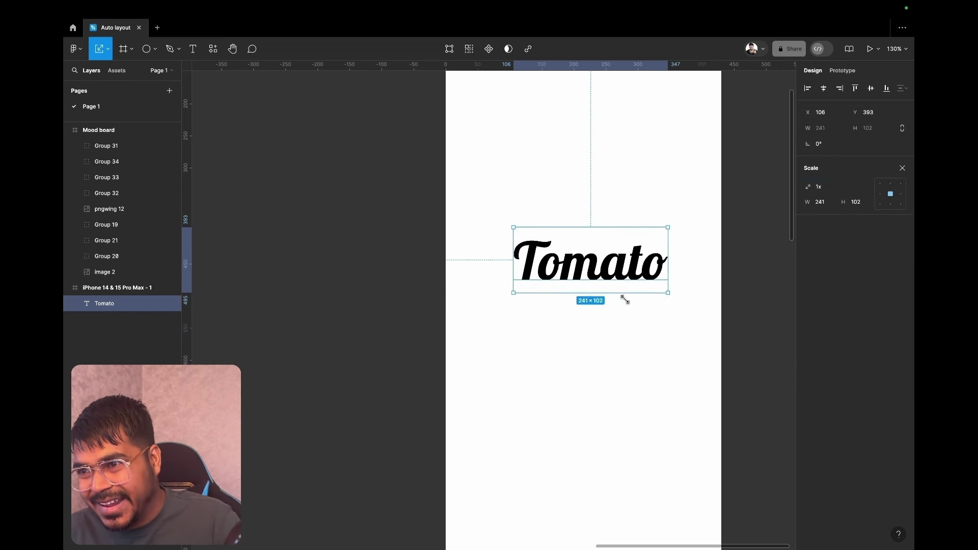
pyautogui.moveTo(575, 253); pyautogui.dragTo(638, 313)
pyautogui.moveTo(644, 275); pyautogui.dragTo(634, 290)
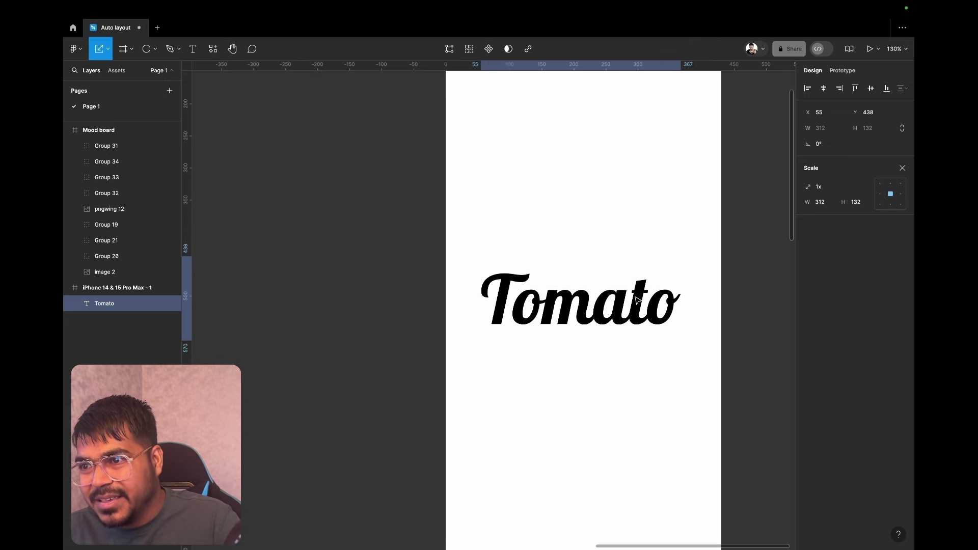
pyautogui.scroll(-5, 635, 290)
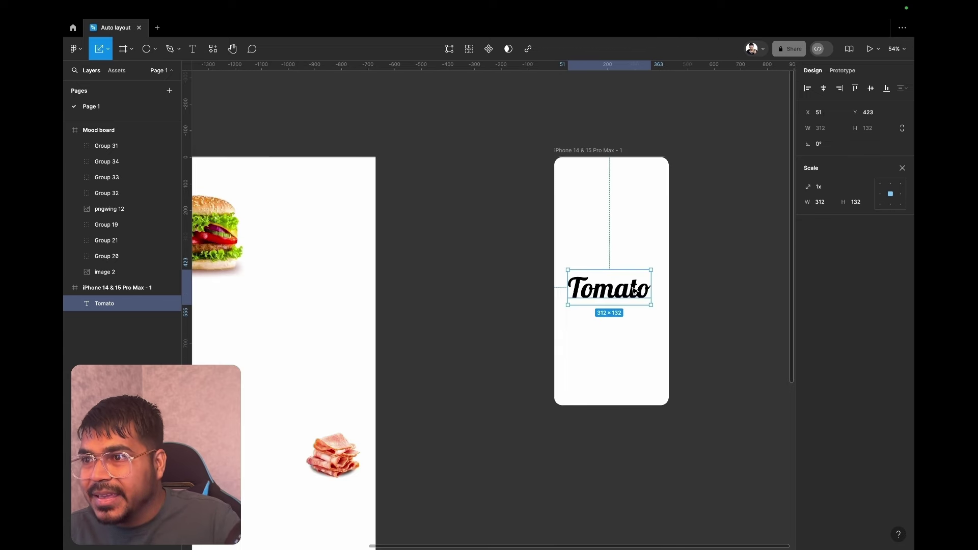
pyautogui.moveTo(634, 290); pyautogui.dragTo(632, 270)
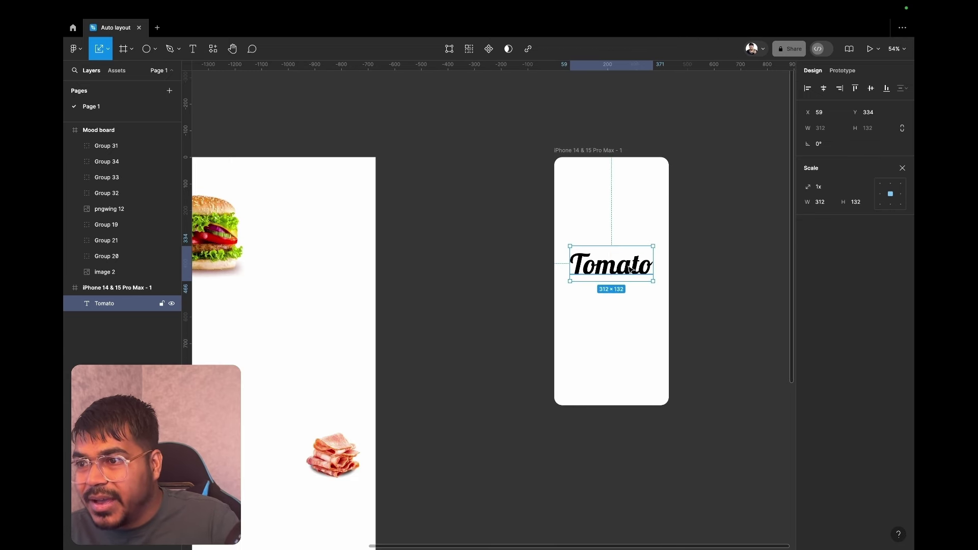
pyautogui.click(579, 151)
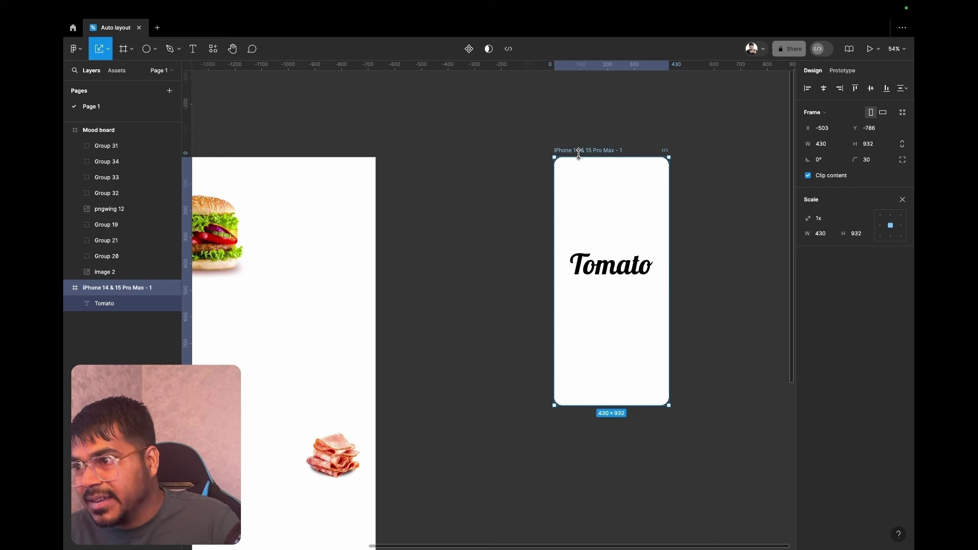
pyautogui.click(902, 199)
# Fill the iPhone frame red and make the Tomato text white
pyautogui.click(808, 303)
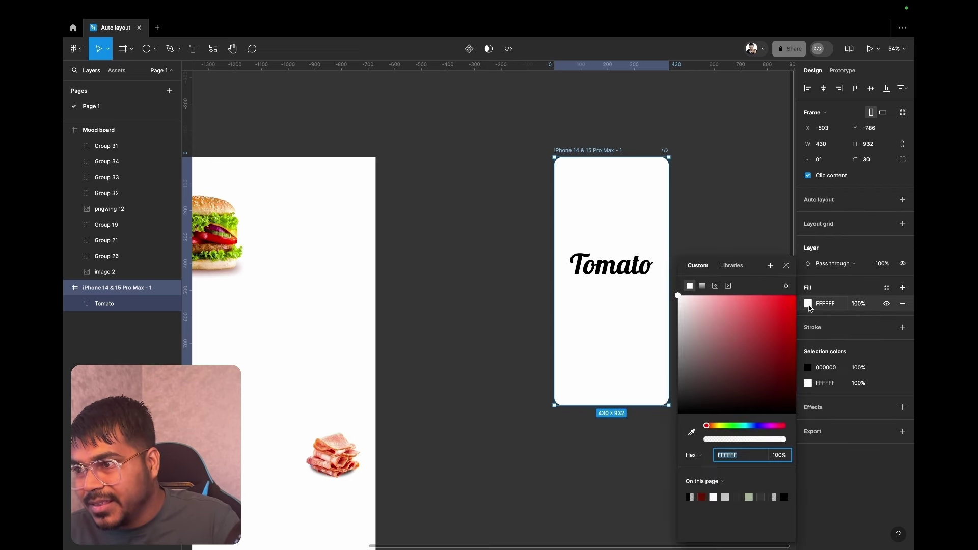
pyautogui.moveTo(678, 304); pyautogui.dragTo(764, 312)
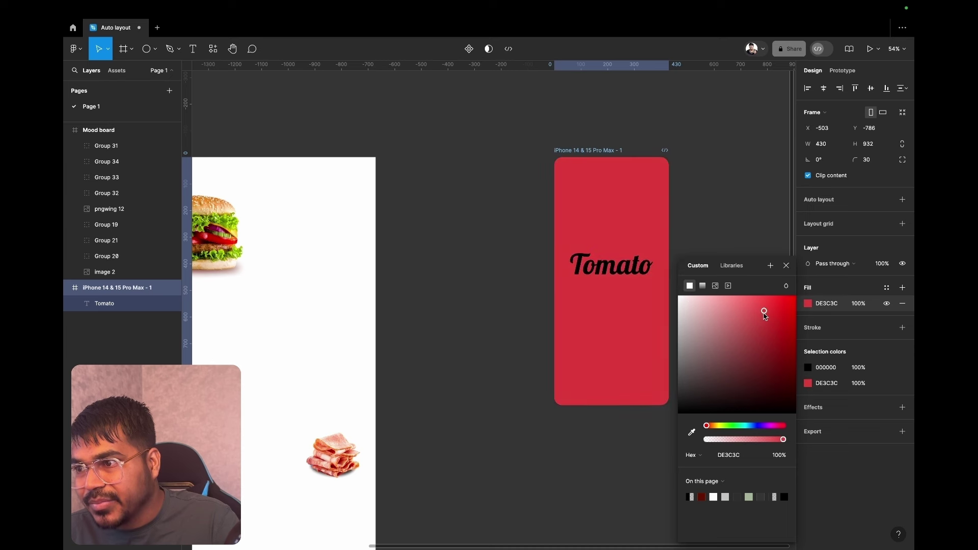
pyautogui.click(787, 266)
pyautogui.click(624, 270)
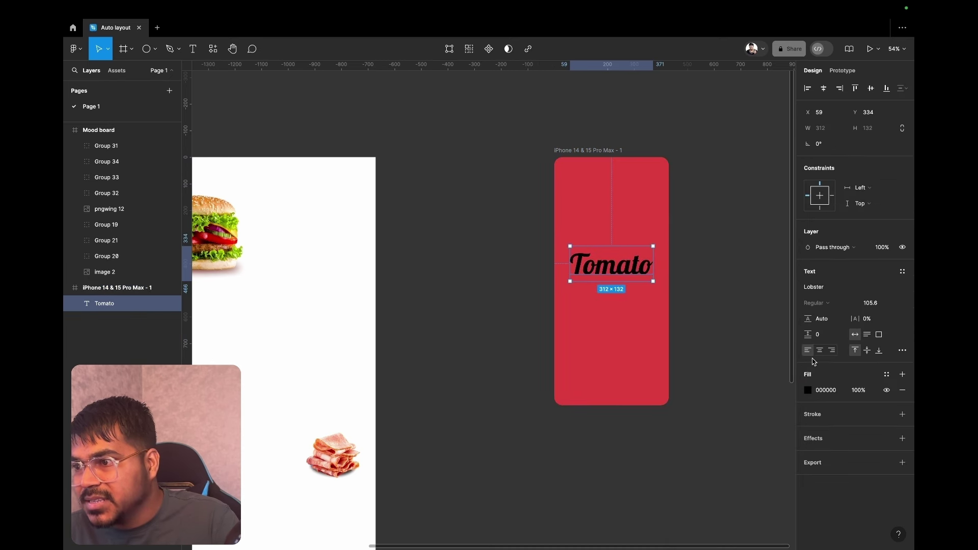
pyautogui.click(807, 391)
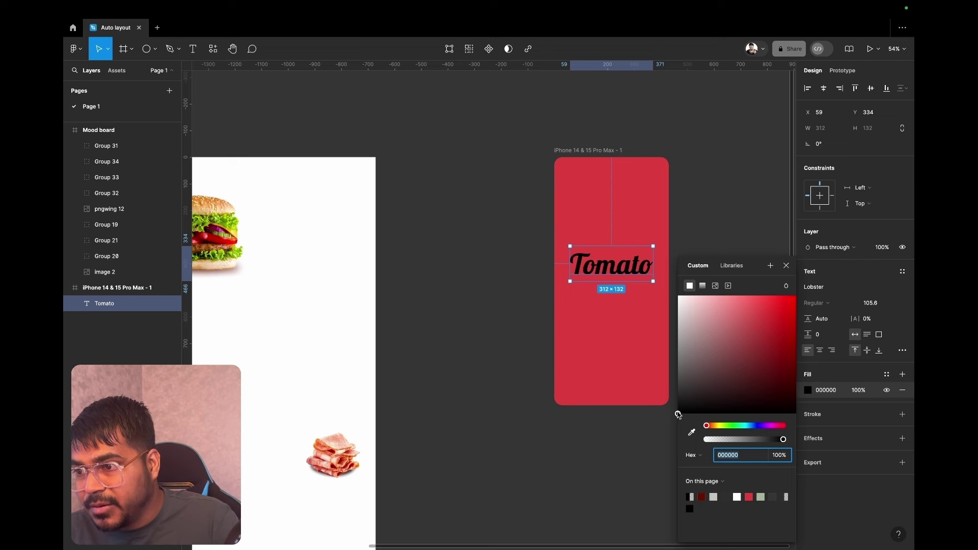
pyautogui.moveTo(678, 414); pyautogui.dragTo(679, 296)
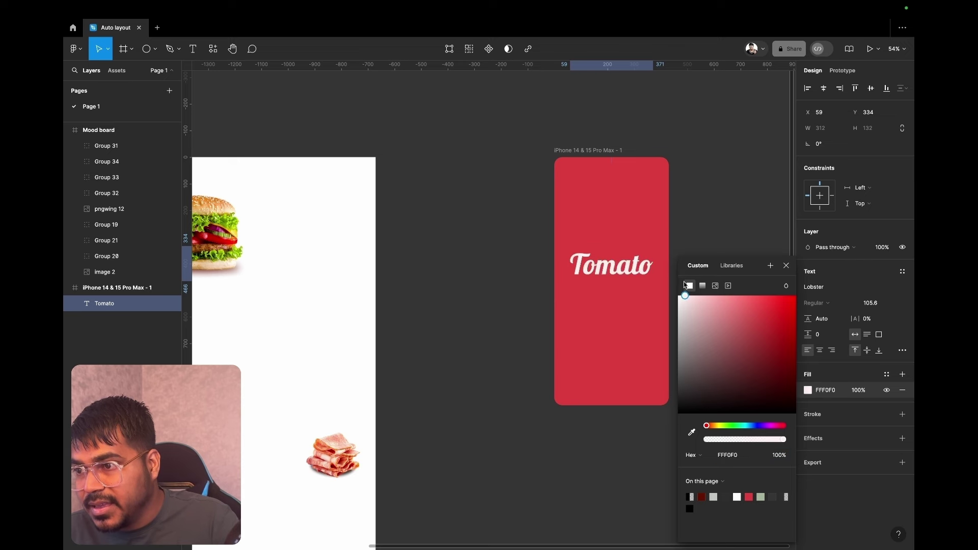
pyautogui.click(788, 266)
pyautogui.click(620, 204)
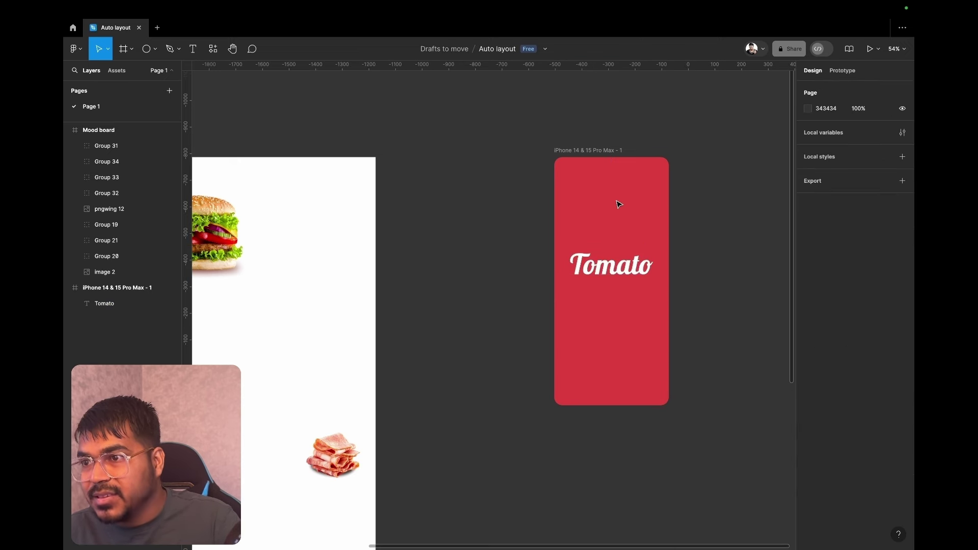
# Switch the frame's fill to a linear gradient from DE3F3F to 782222
pyautogui.click(603, 151)
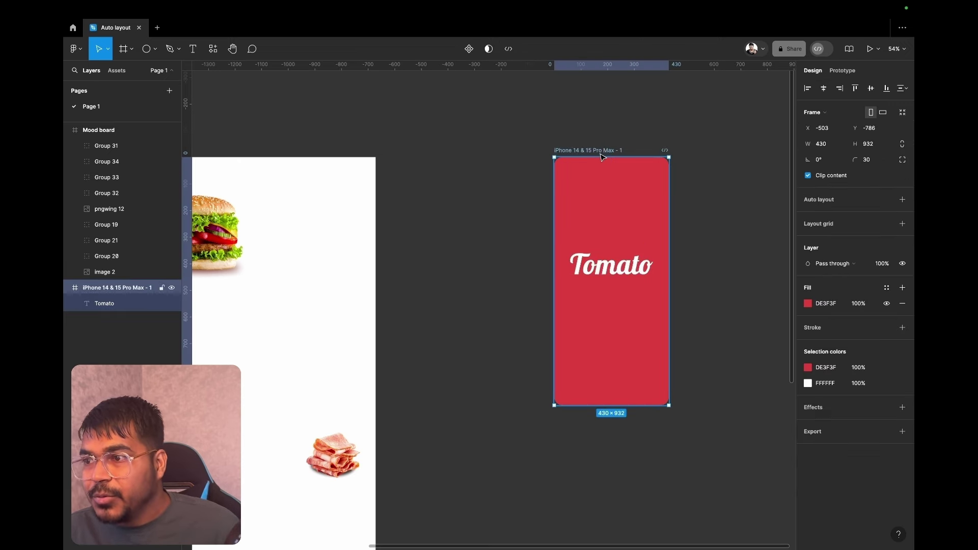
pyautogui.click(810, 305)
pyautogui.click(704, 287)
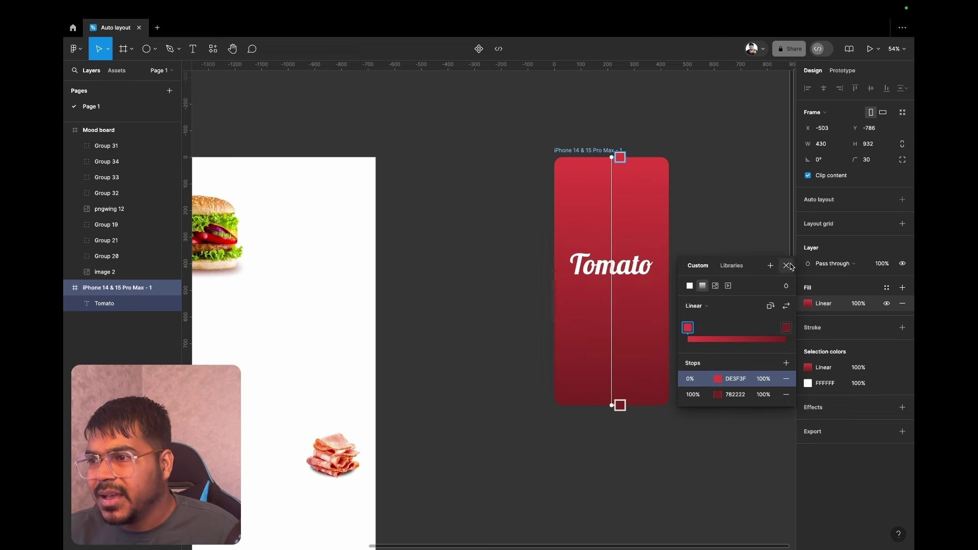
pyautogui.click(786, 266)
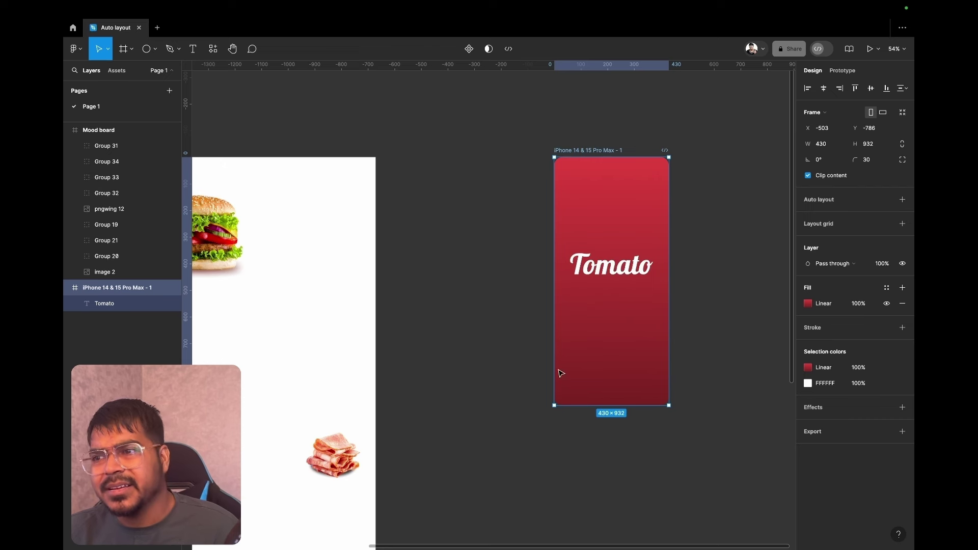
pyautogui.click(808, 303)
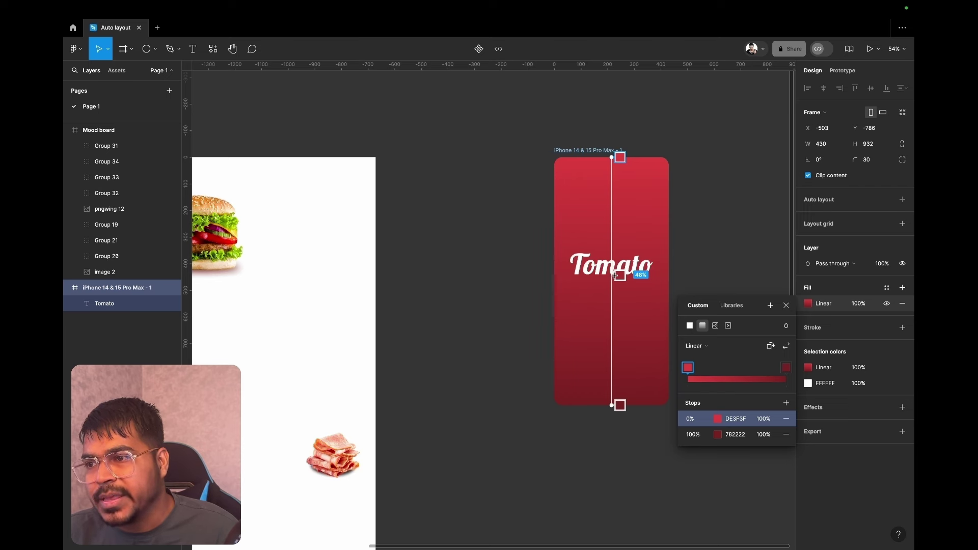
# Pan the canvas over to the burger image on the mood board
pyautogui.click(786, 305)
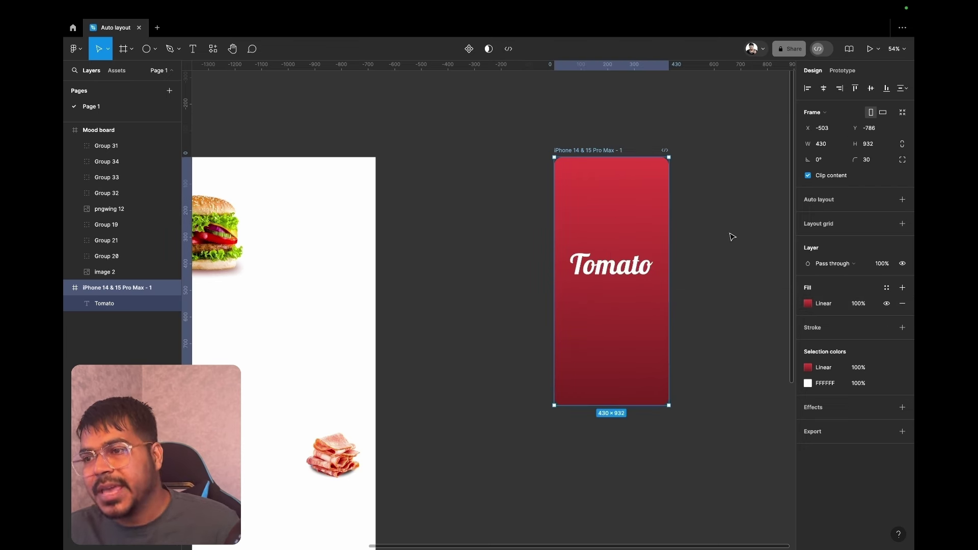
pyautogui.hscroll(3, 715, 353)
pyautogui.hscroll(3, 708, 353)
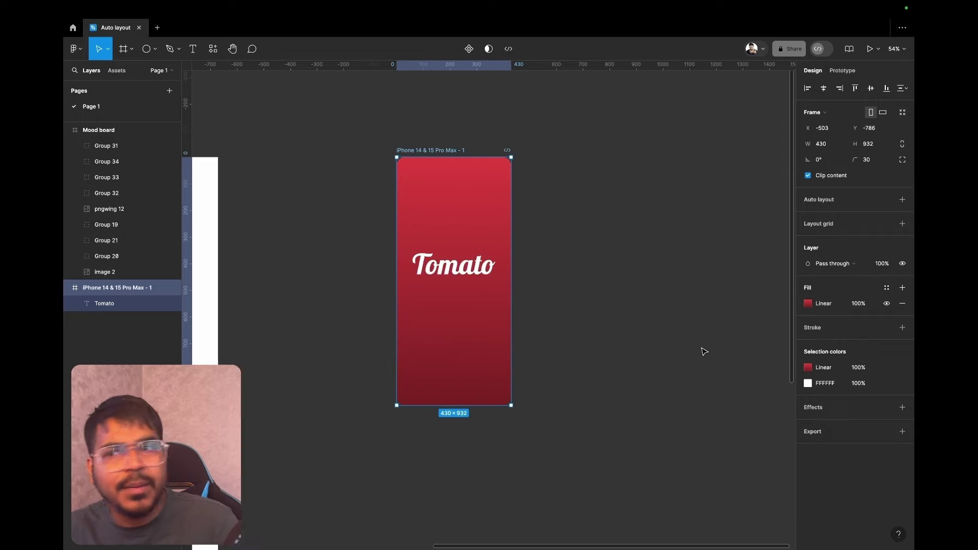
pyautogui.hscroll(-3, 704, 352)
pyautogui.hscroll(-1, 704, 352)
pyautogui.hscroll(-1, 704, 352)
pyautogui.hscroll(-2, 704, 352)
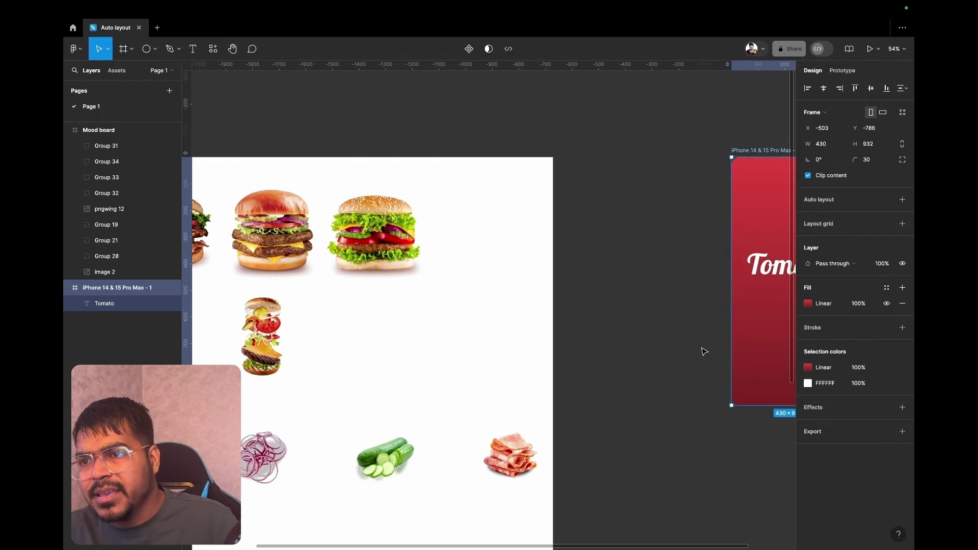
pyautogui.hscroll(5, 704, 352)
pyautogui.scroll(-5, 704, 352)
pyautogui.scroll(-2, 704, 352)
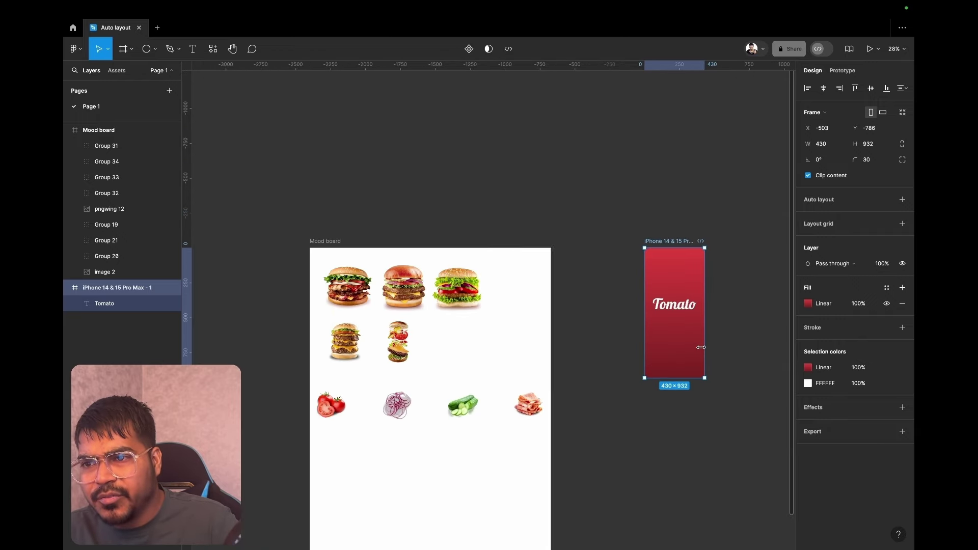
pyautogui.scroll(1, 704, 351)
pyautogui.scroll(3, 704, 351)
pyautogui.scroll(-1, 704, 351)
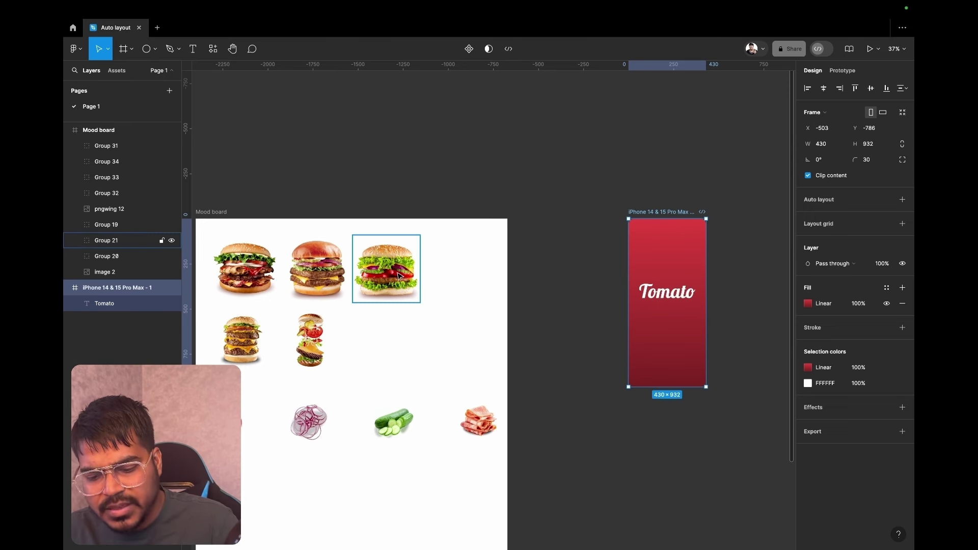
# Place a 370×370 copy of the Group 21 burger in the iPhone frame below Tomato
pyautogui.moveTo(399, 276); pyautogui.dragTo(682, 373)
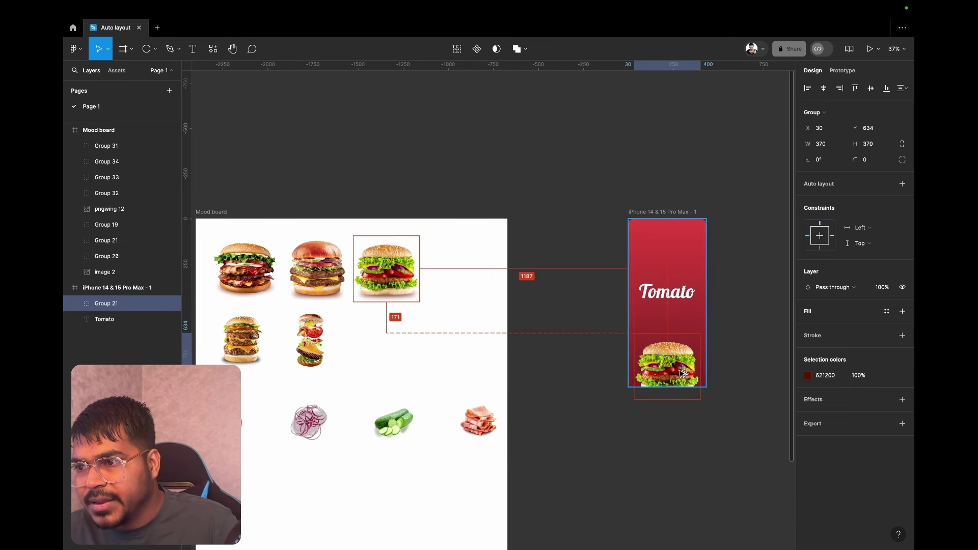
pyautogui.click(763, 247)
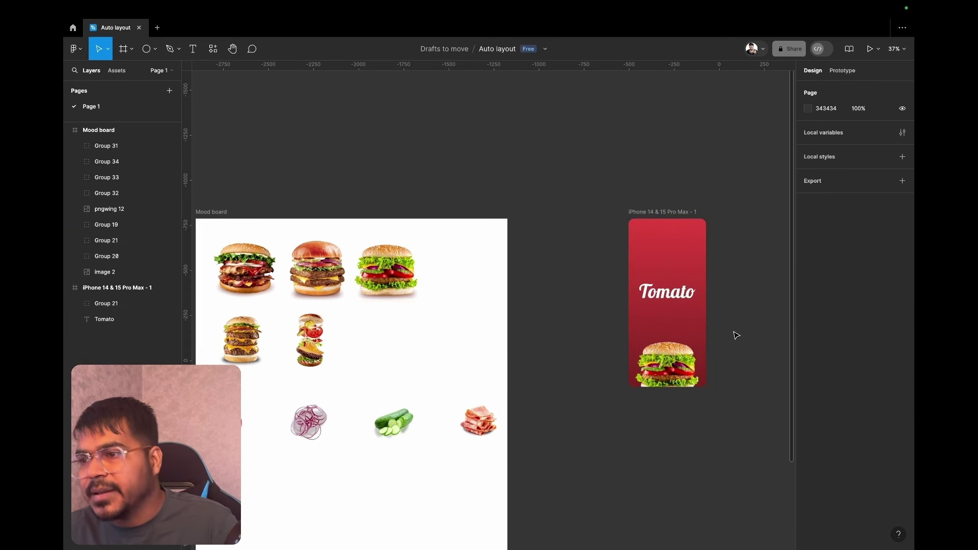
pyautogui.click(684, 371)
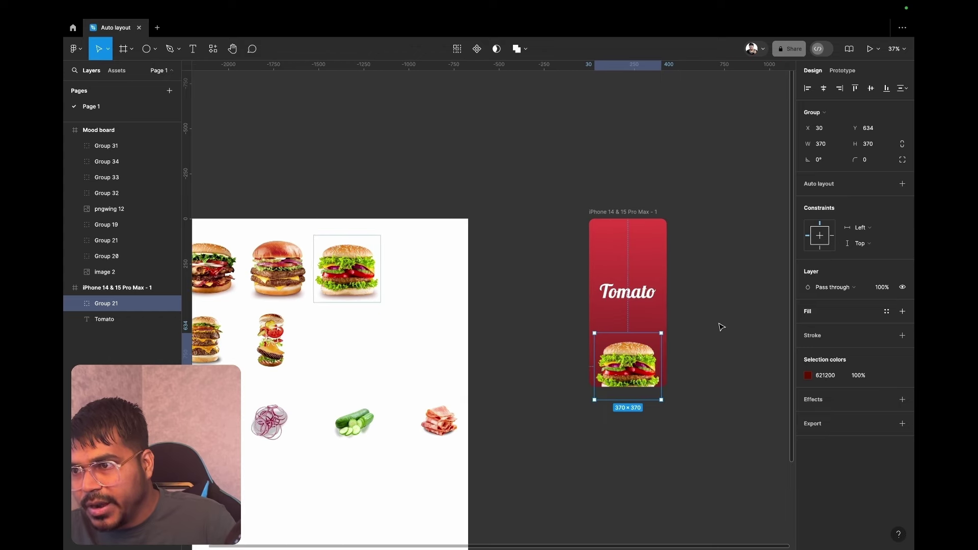
pyautogui.hscroll(5, 720, 327)
pyautogui.hscroll(2, 703, 324)
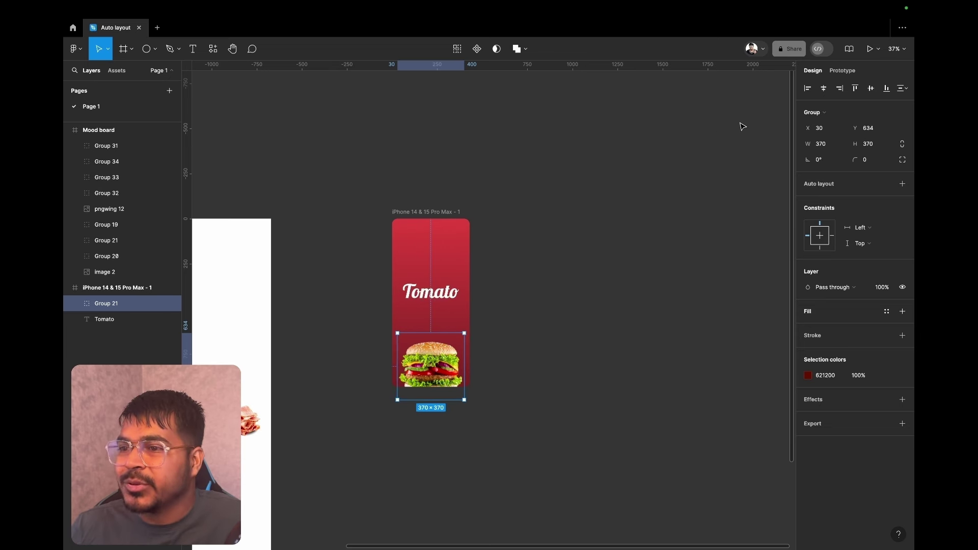
# Alt-drag the iPhone frame right to create the duplicate iPhone 14 & 15 Pro Max - 2
pyautogui.click(843, 71)
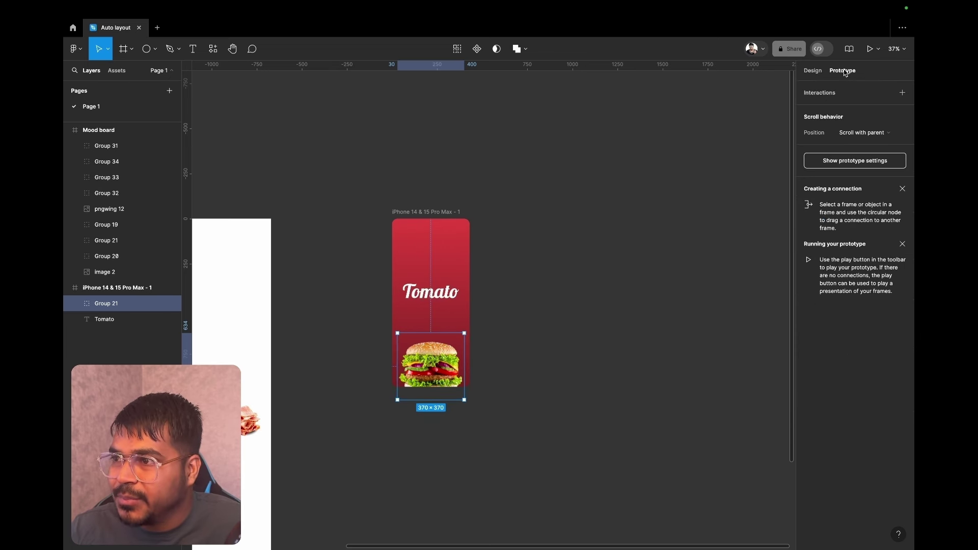
pyautogui.press('Escape')
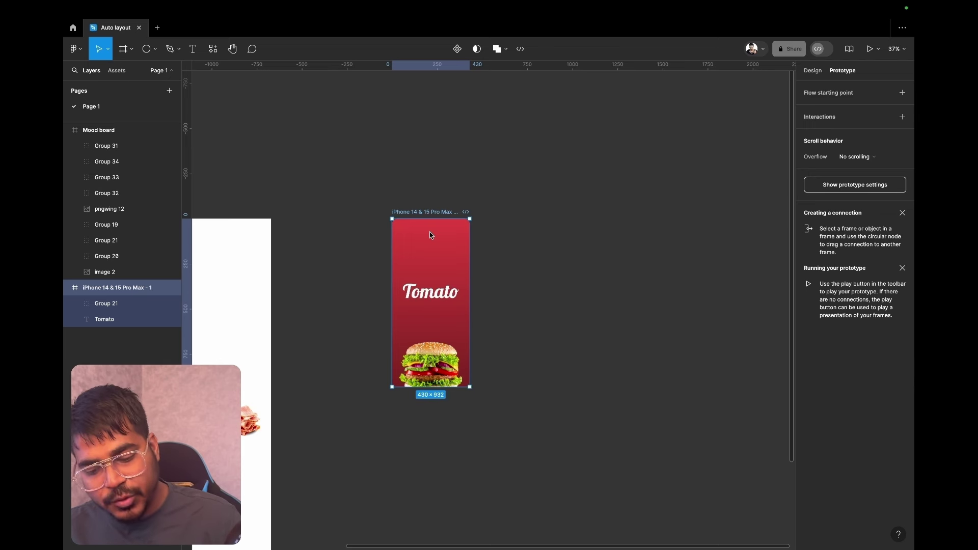
pyautogui.press('alt')
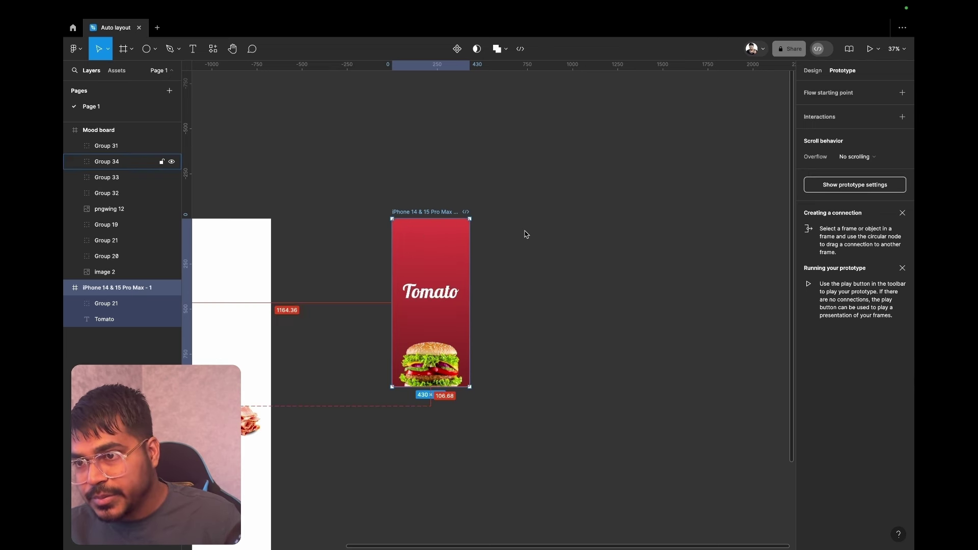
pyautogui.moveTo(431, 243); pyautogui.dragTo(529, 243)
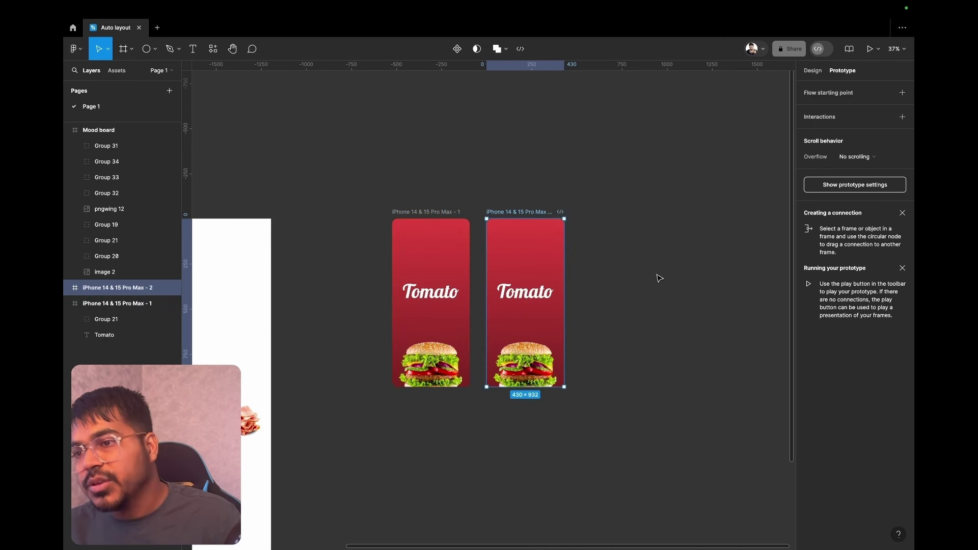
pyautogui.hscroll(-3, 636, 301)
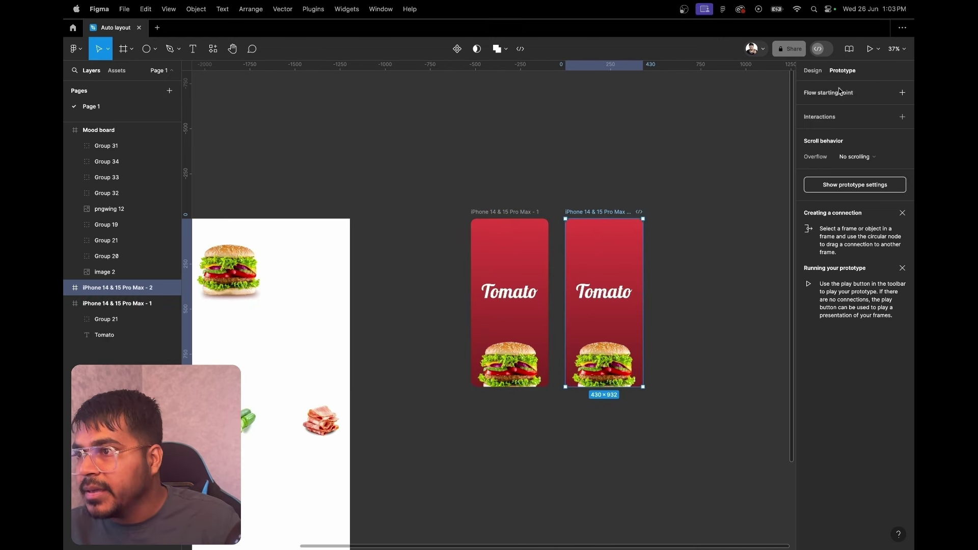
# Push the first frame's burger down to y 839, mostly below the bottom edge
pyautogui.click(507, 369)
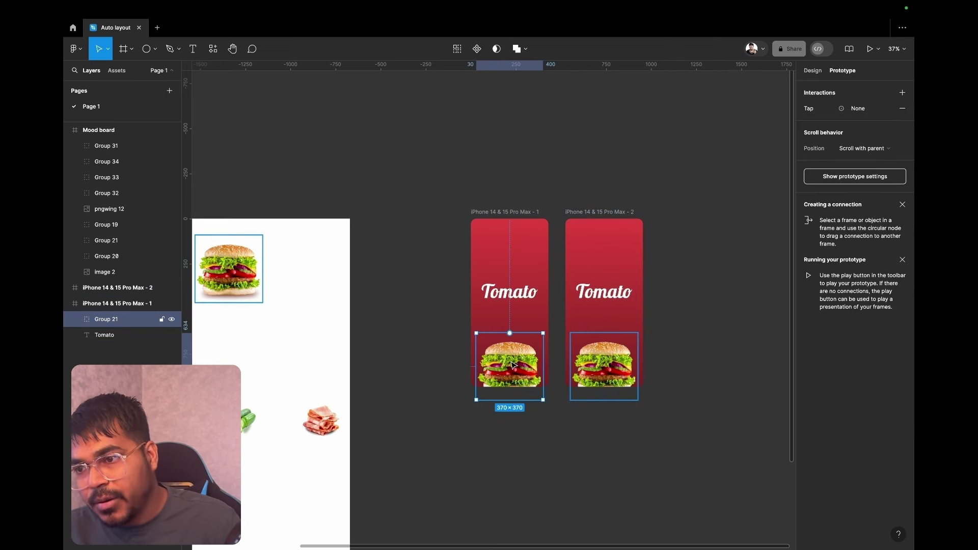
pyautogui.moveTo(513, 364)
pyautogui.mouseDown()
pyautogui.moveTo(515, 421)
pyautogui.moveTo(512, 390)
pyautogui.mouseUp()
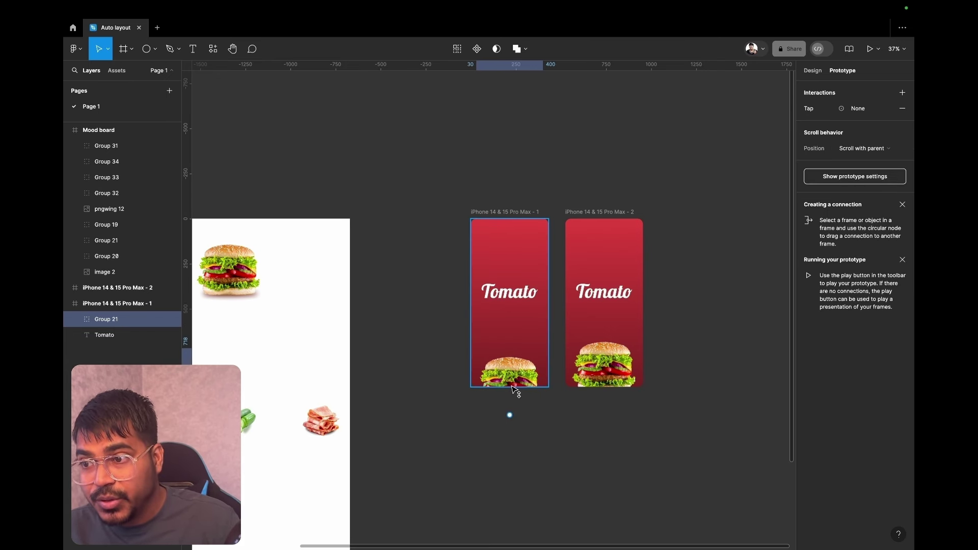
pyautogui.moveTo(514, 392); pyautogui.dragTo(513, 386)
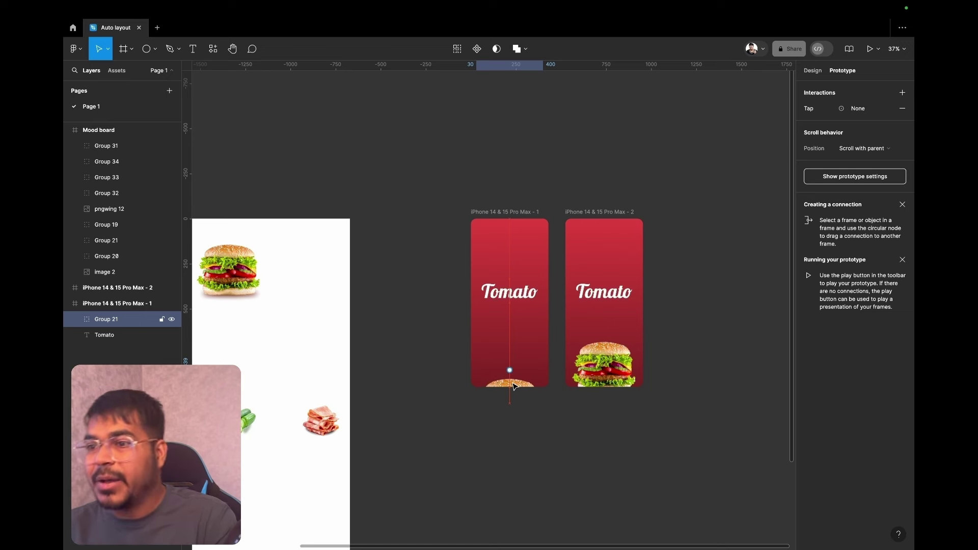
pyautogui.click(514, 387)
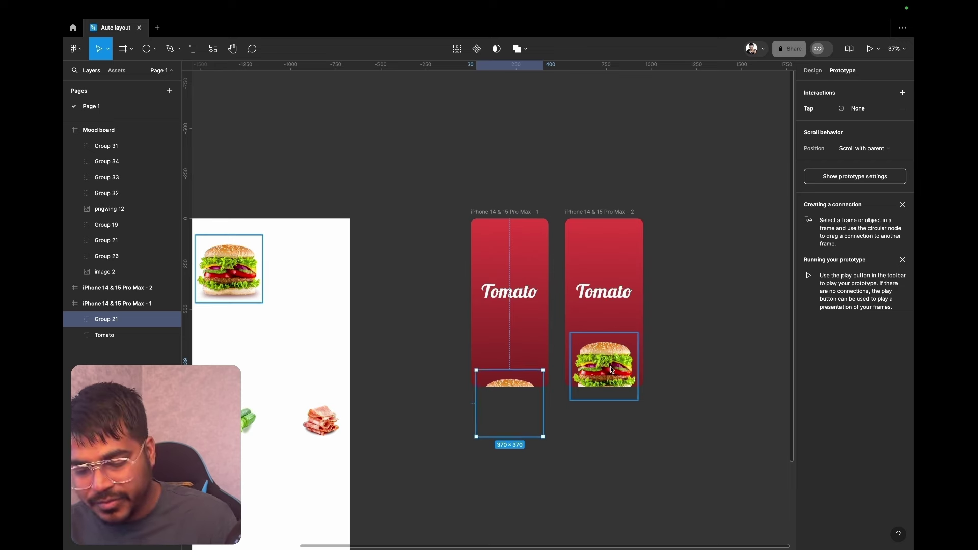
pyautogui.scroll(3, 631, 394)
pyautogui.scroll(2, 604, 362)
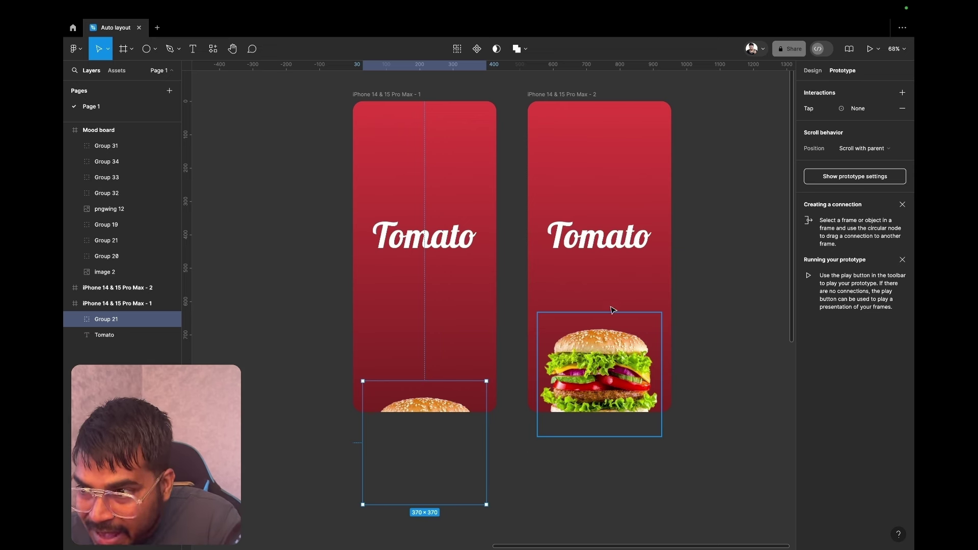
# Raise the second frame's burger higher, then recheck the first burger's properties
pyautogui.click(605, 362)
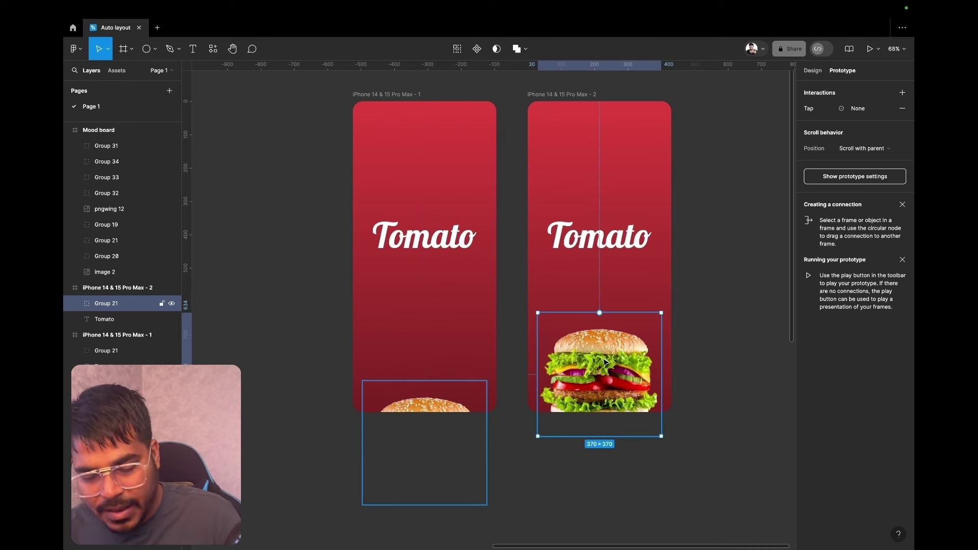
pyautogui.moveTo(605, 361); pyautogui.dragTo(610, 315)
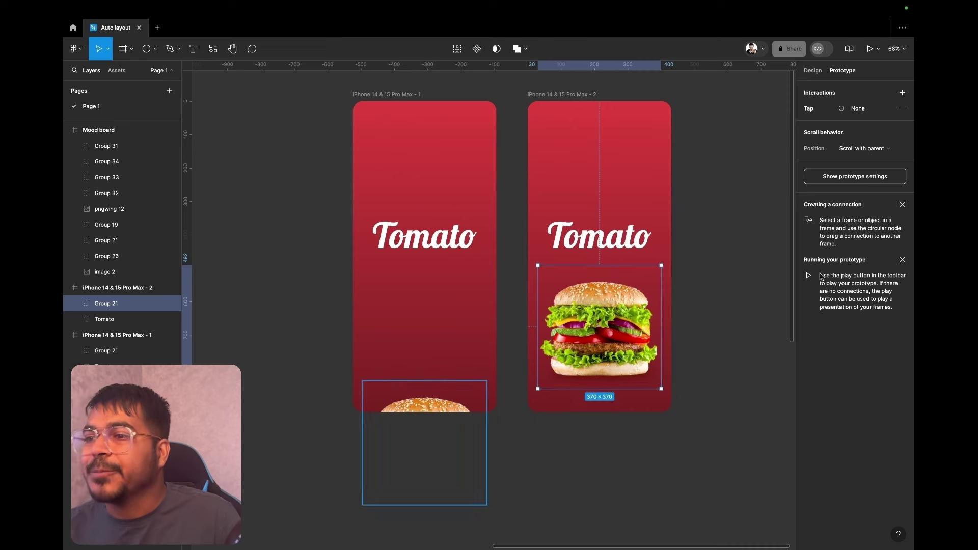
pyautogui.click(734, 286)
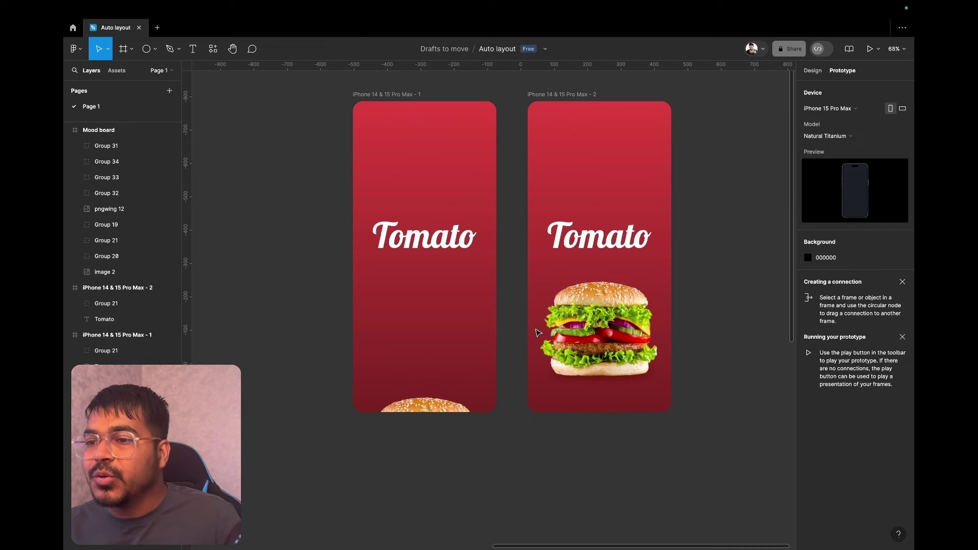
pyautogui.click(422, 417)
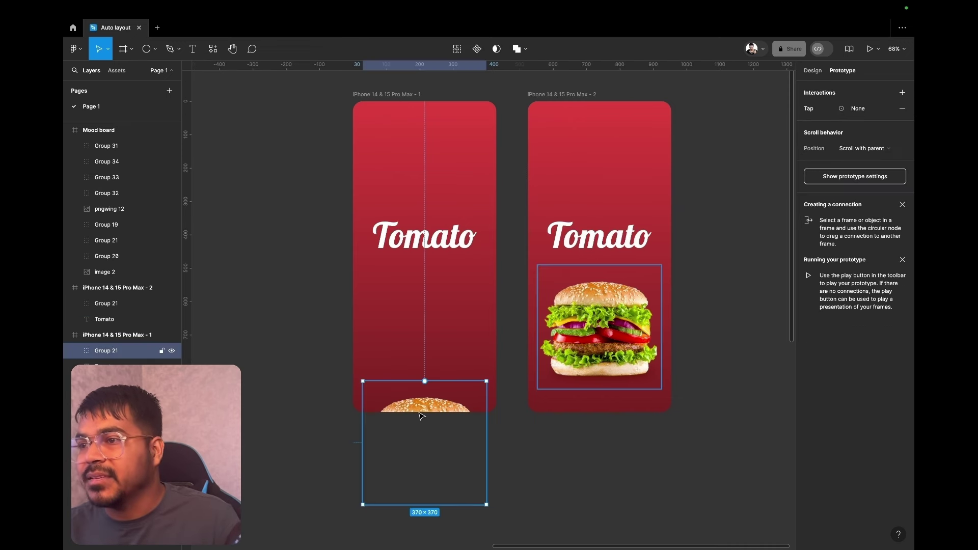
pyautogui.click(812, 71)
pyautogui.click(842, 70)
pyautogui.click(812, 72)
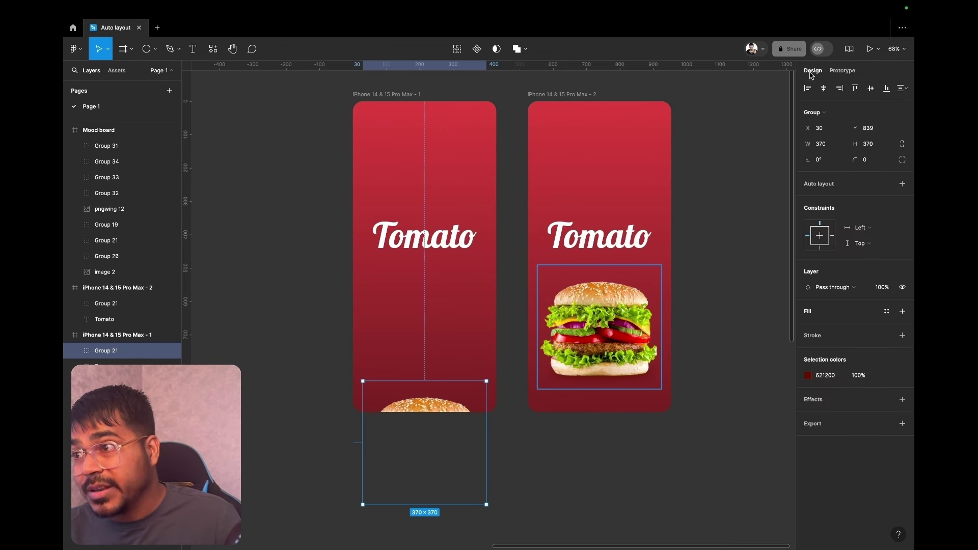
pyautogui.click(842, 70)
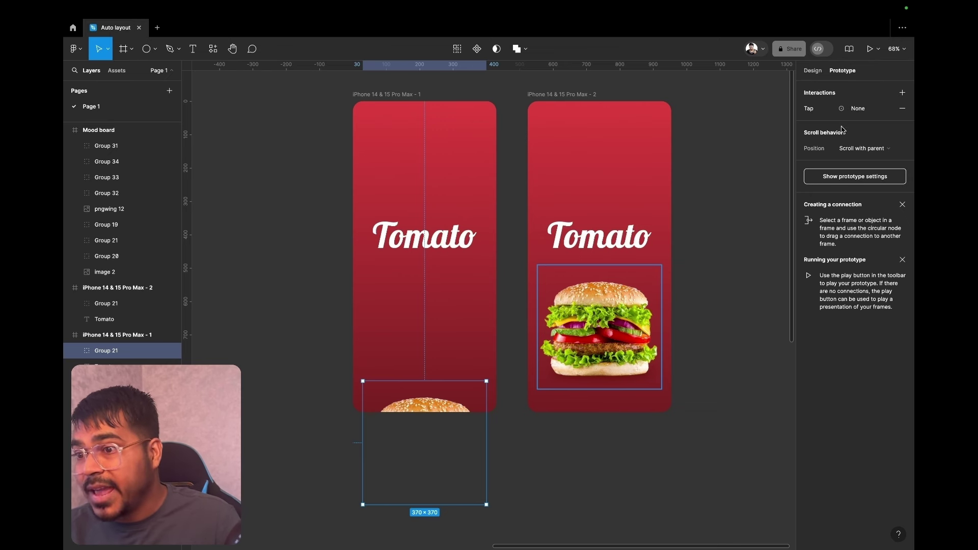
pyautogui.moveTo(459, 458)
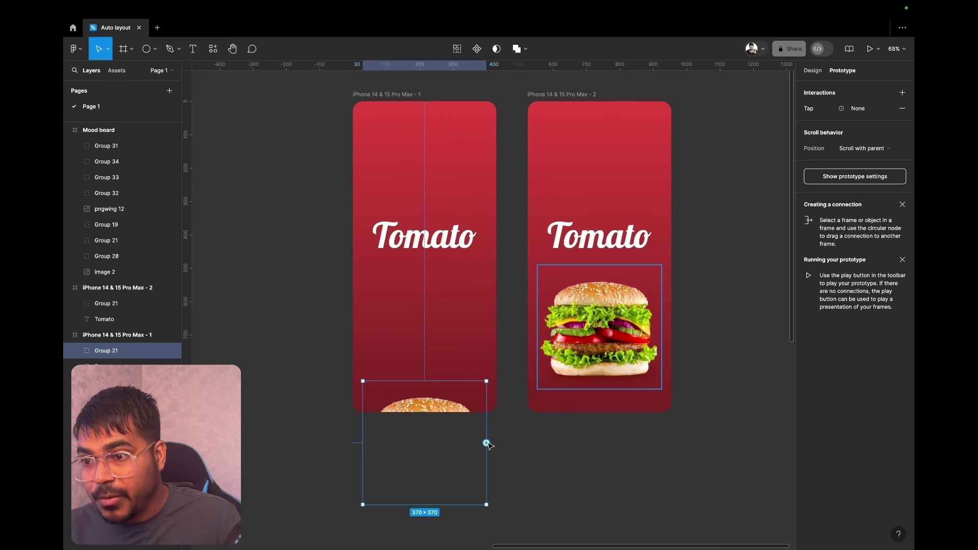
# Link frame 1 to frame 2 with an 800ms After delay trigger and Smart animate
pyautogui.moveTo(487, 443); pyautogui.dragTo(529, 324)
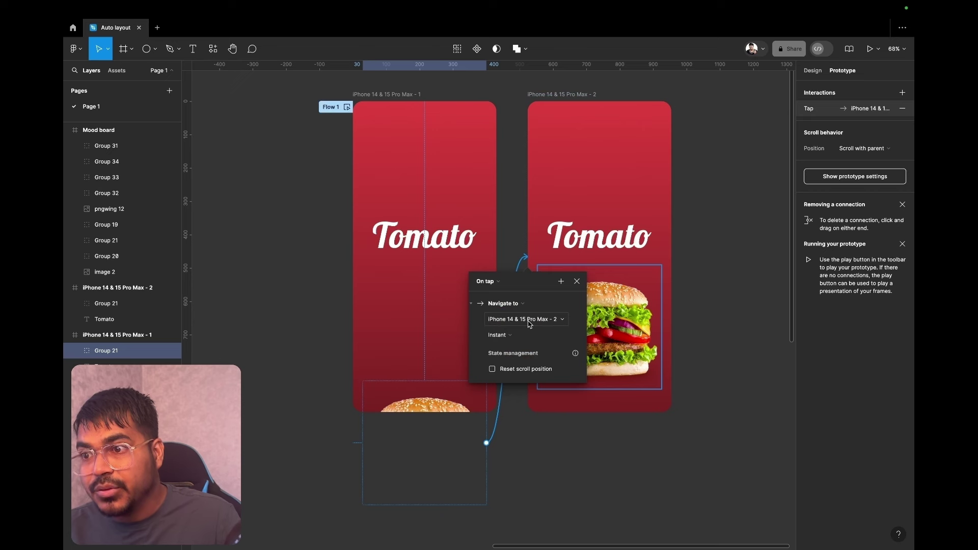
pyautogui.click(502, 283)
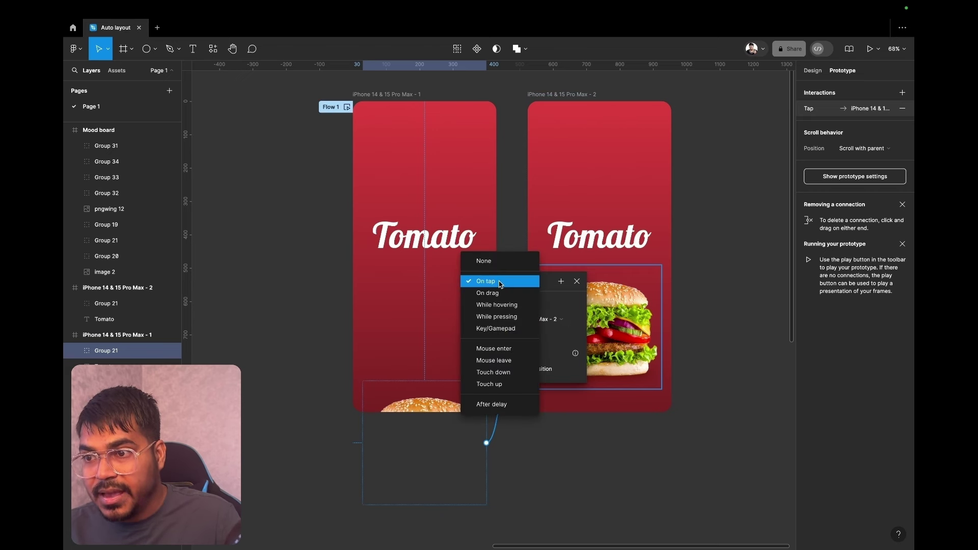
pyautogui.click(499, 404)
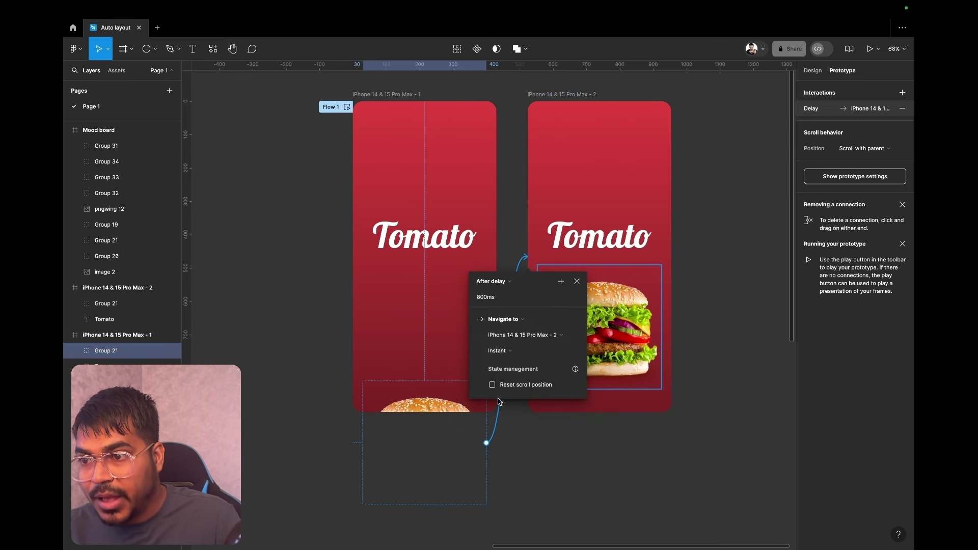
pyautogui.click(522, 350)
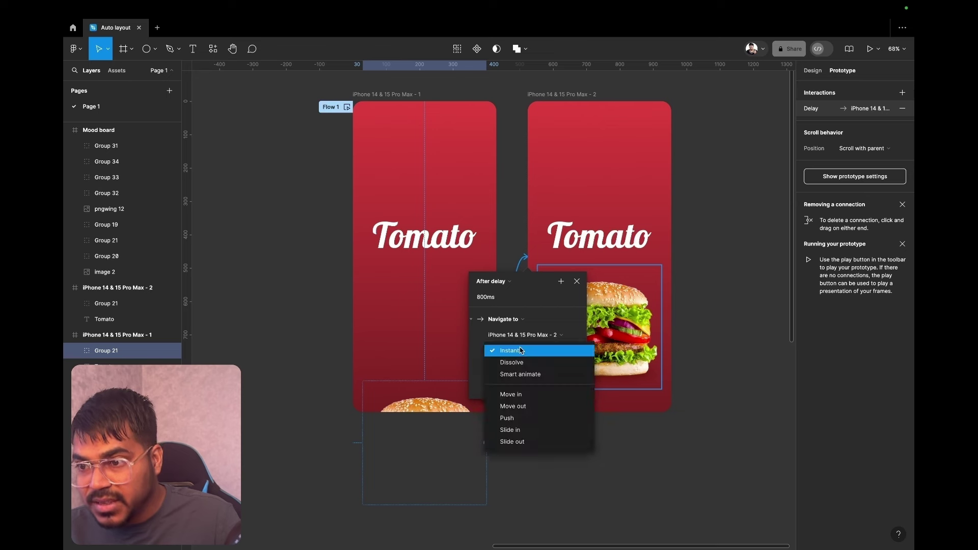
pyautogui.click(521, 375)
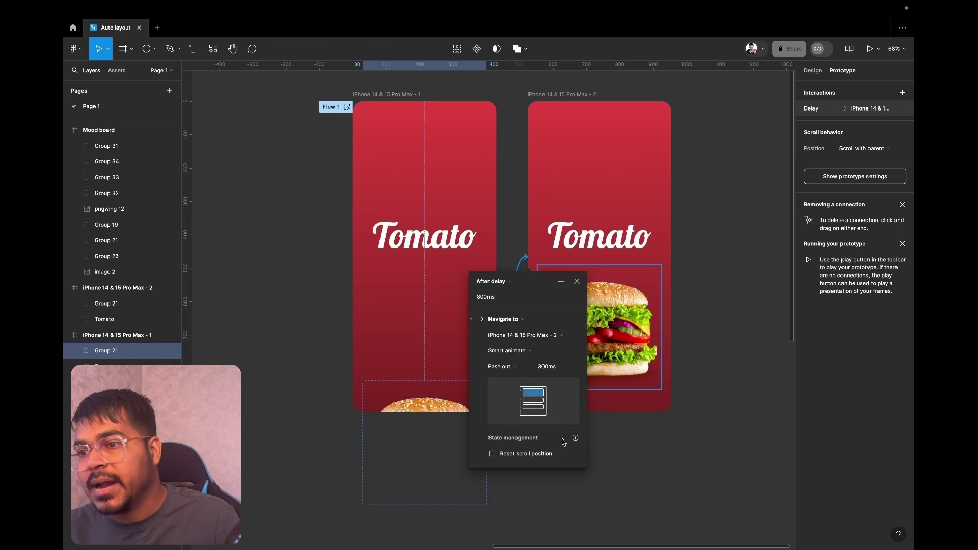
pyautogui.click(641, 429)
pyautogui.click(380, 99)
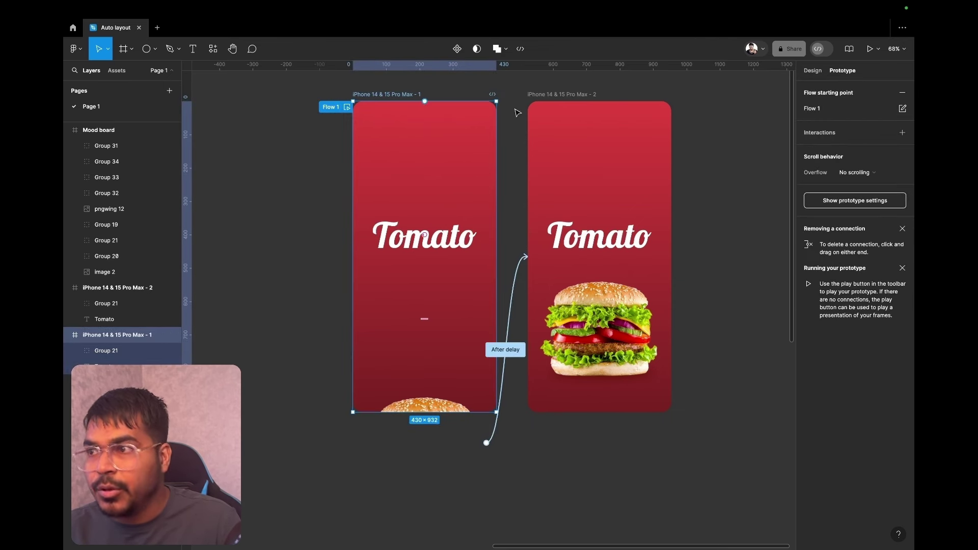
pyautogui.click(872, 52)
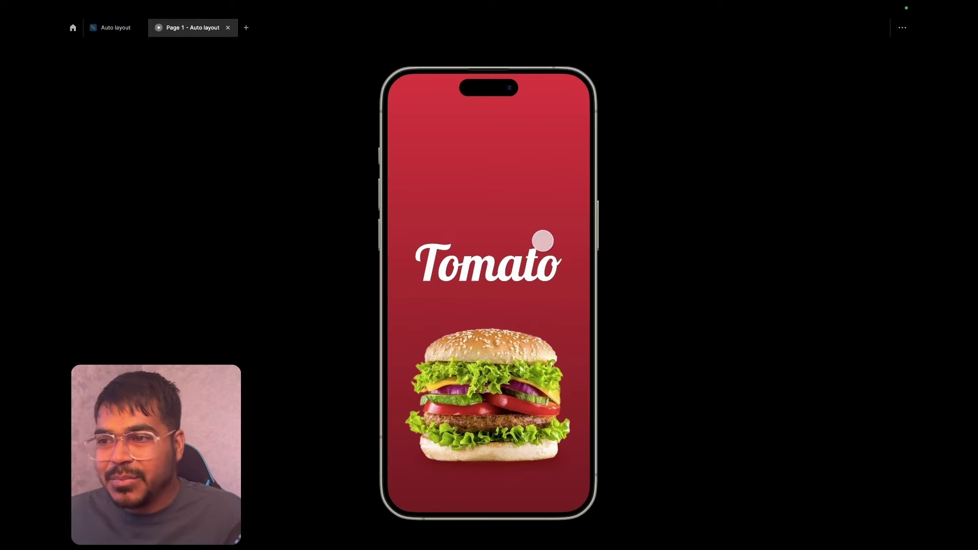
pyautogui.click(228, 29)
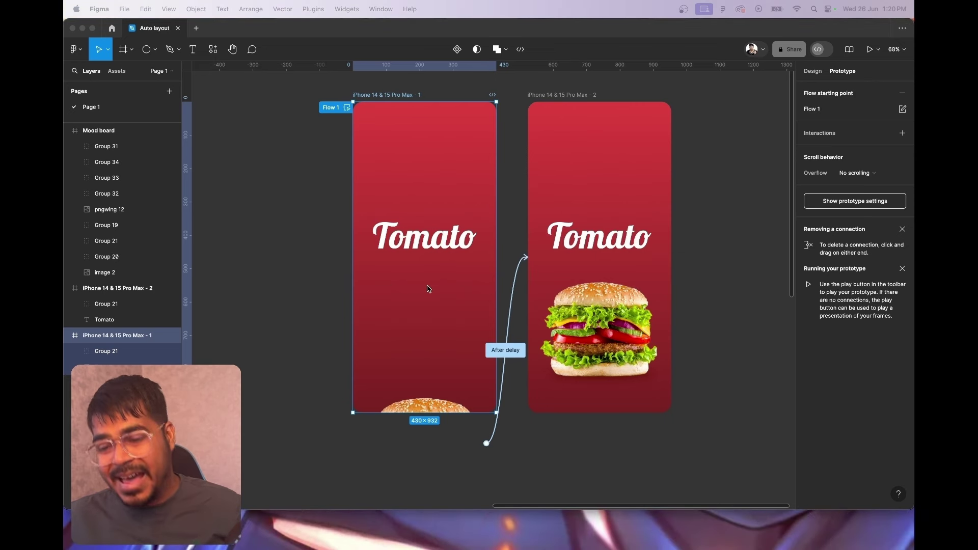
pyautogui.scroll(-2, 423, 294)
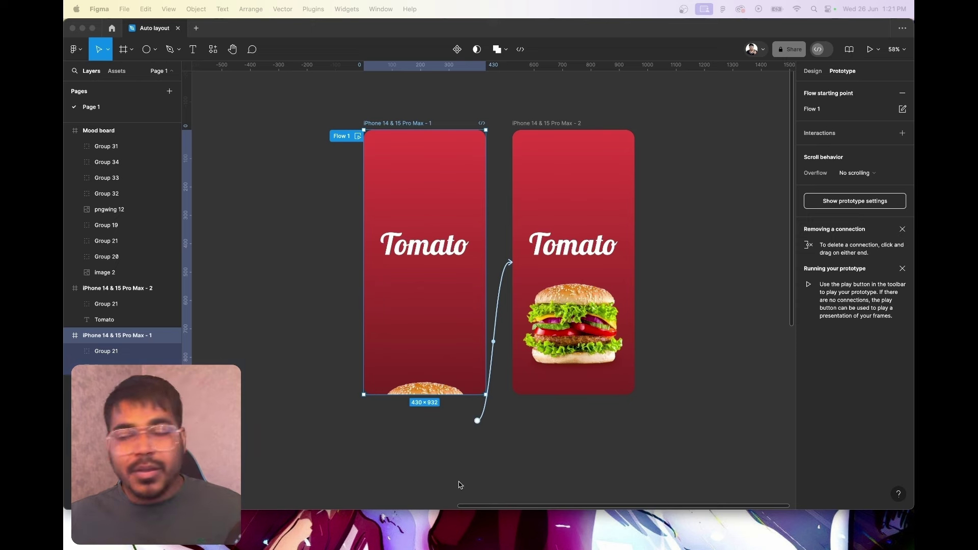
pyautogui.hscroll(3, 647, 331)
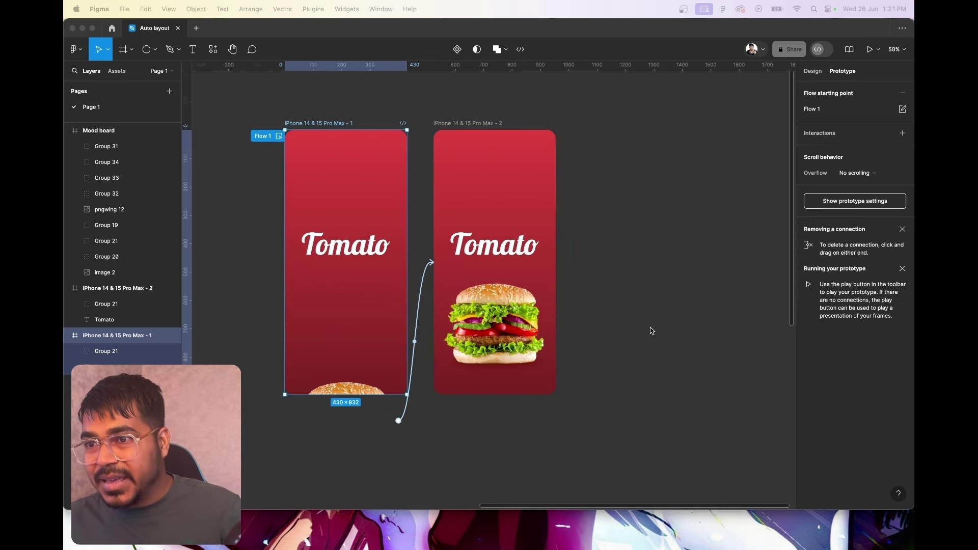
pyautogui.hscroll(3, 637, 329)
pyautogui.hscroll(-2, 637, 329)
# Duplicate the burger screen to its right and delete the copy's Tomato text and burger
pyautogui.click(451, 178)
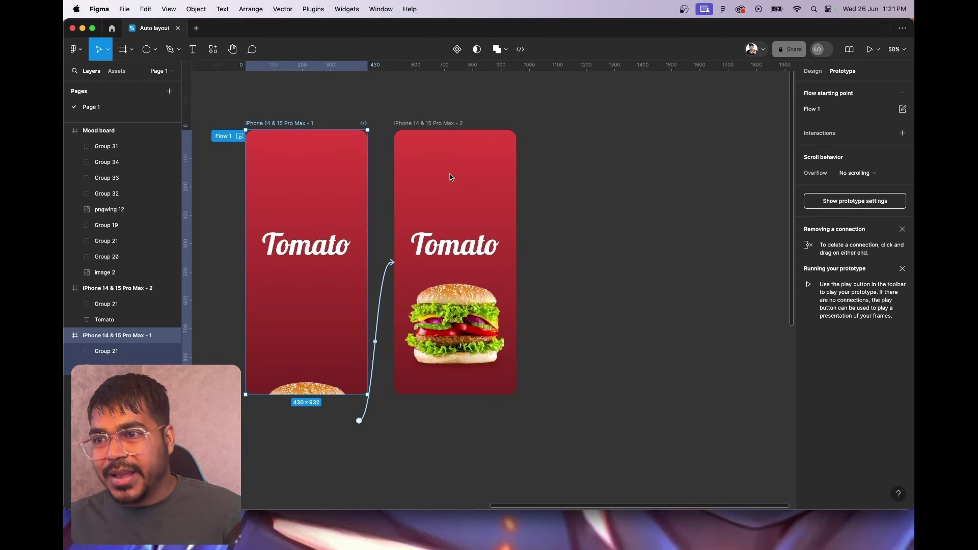
pyautogui.press('Escape')
pyautogui.click(815, 70)
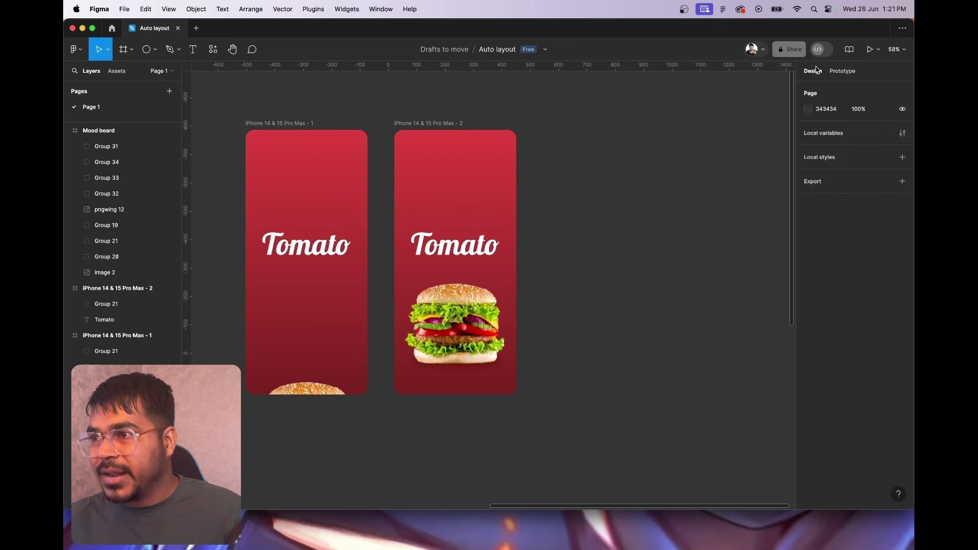
pyautogui.click(439, 134)
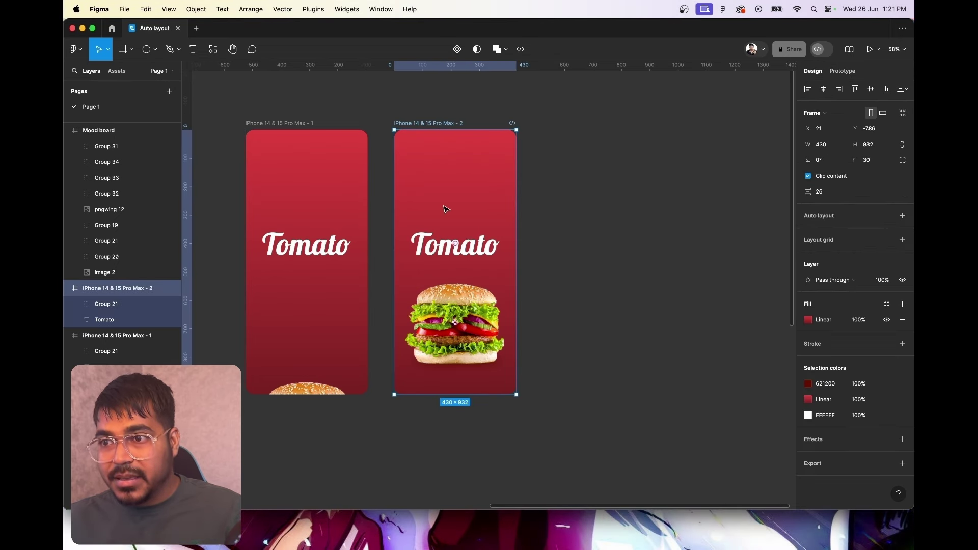
pyautogui.press('super+d')
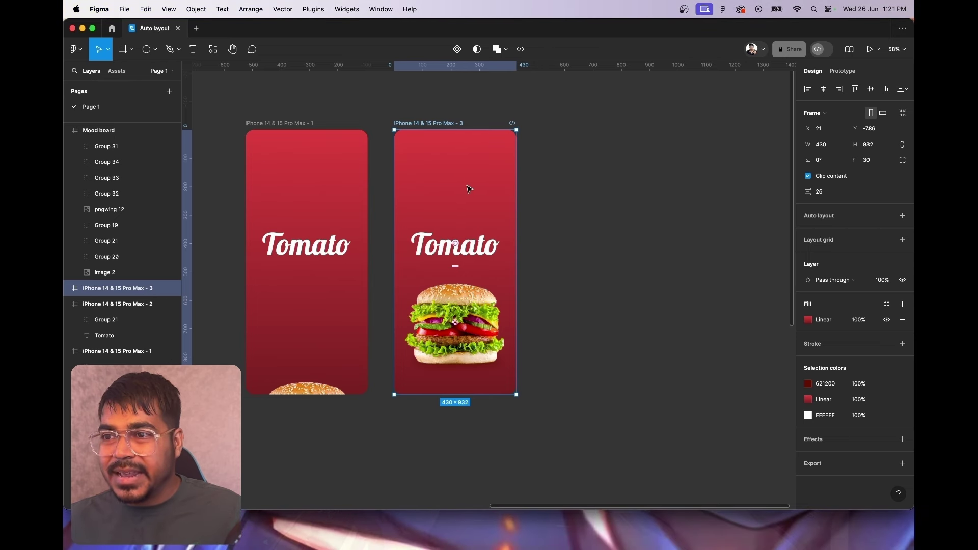
pyautogui.moveTo(487, 190); pyautogui.dragTo(608, 191)
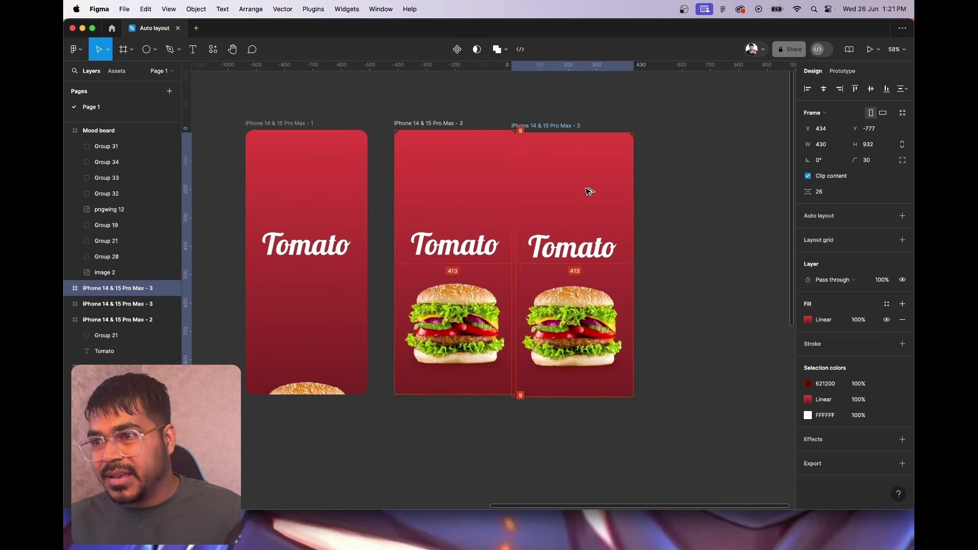
pyautogui.click(617, 257)
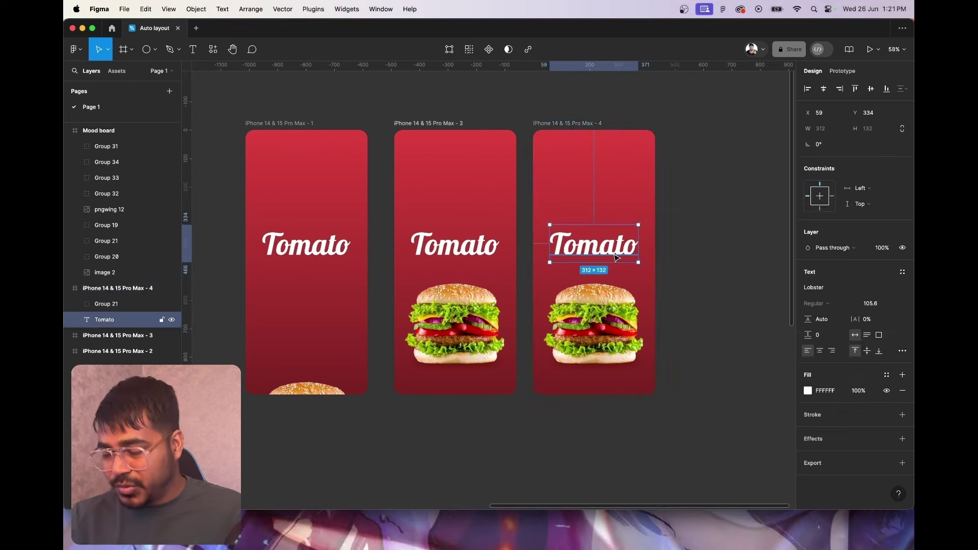
pyautogui.press('BackSpace')
pyautogui.click(609, 309)
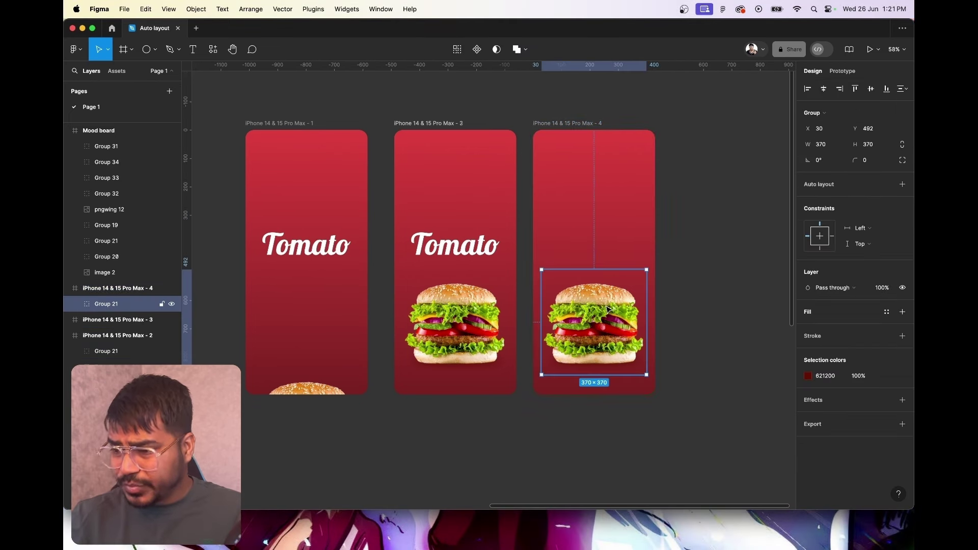
pyautogui.press('BackSpace')
# Change the empty screen's fill from linear gradient to solid white FFFFFF
pyautogui.click(549, 147)
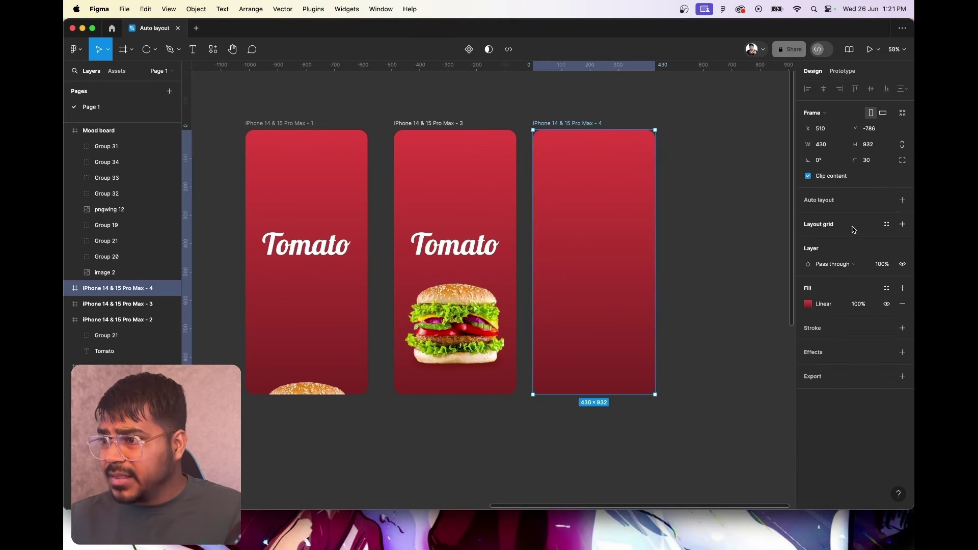
pyautogui.click(808, 304)
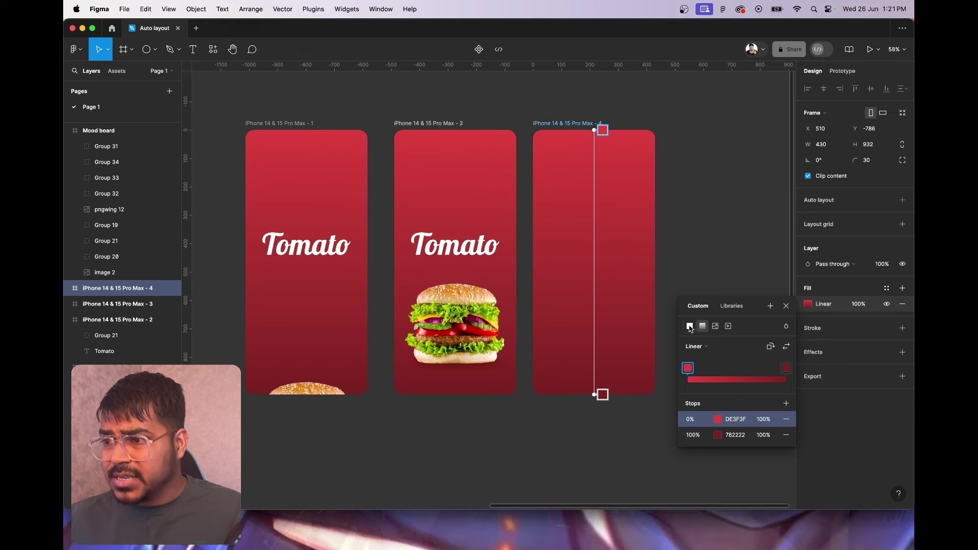
pyautogui.click(689, 326)
pyautogui.moveTo(762, 271)
pyautogui.mouseDown()
pyautogui.moveTo(614, 247)
pyautogui.moveTo(716, 228)
pyautogui.mouseUp()
pyautogui.click(786, 226)
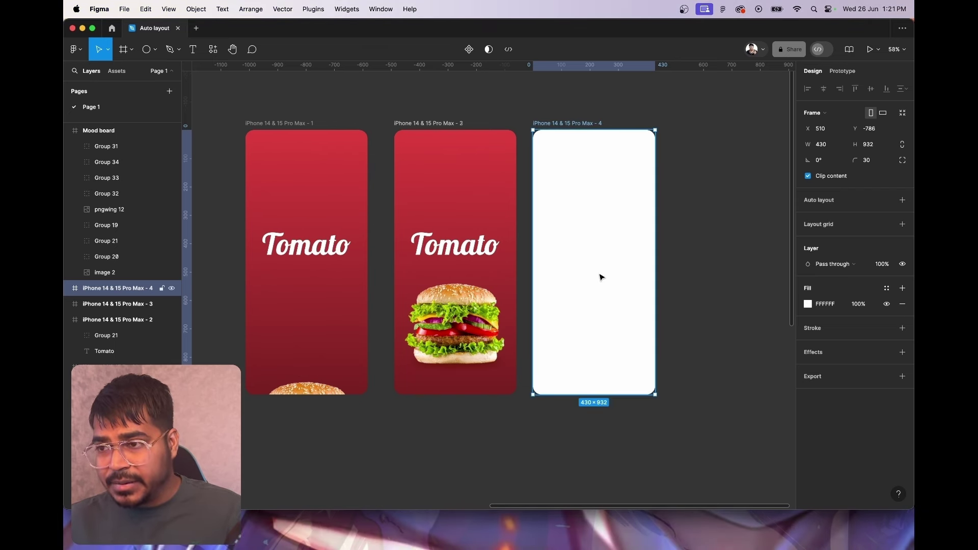
# Copy the Tomato text onto the white screen and colour it dark grey
pyautogui.click(461, 252)
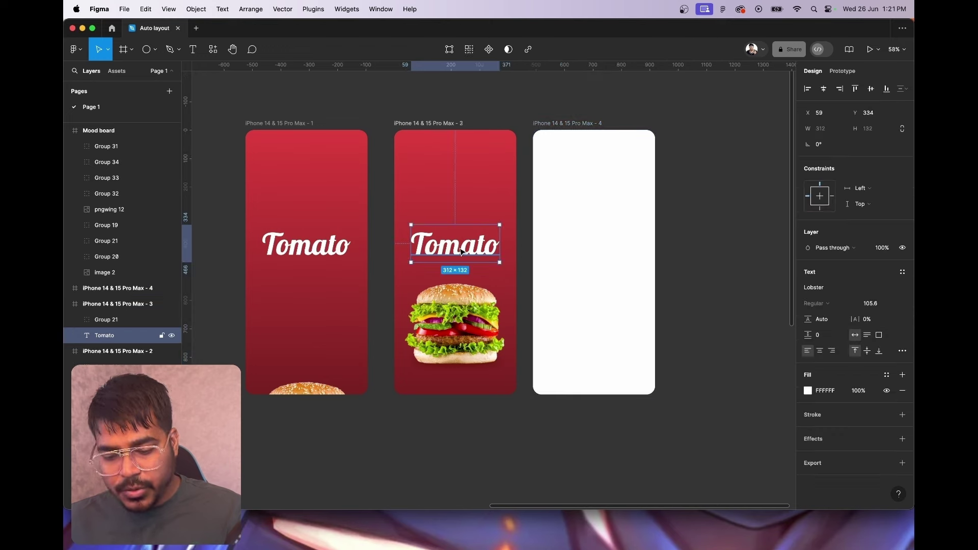
pyautogui.moveTo(461, 252); pyautogui.dragTo(592, 171)
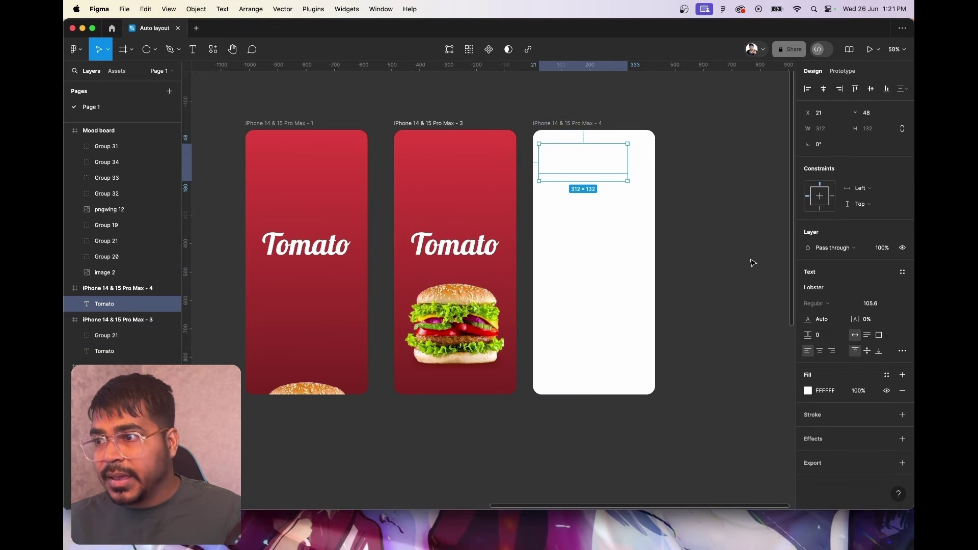
pyautogui.click(808, 391)
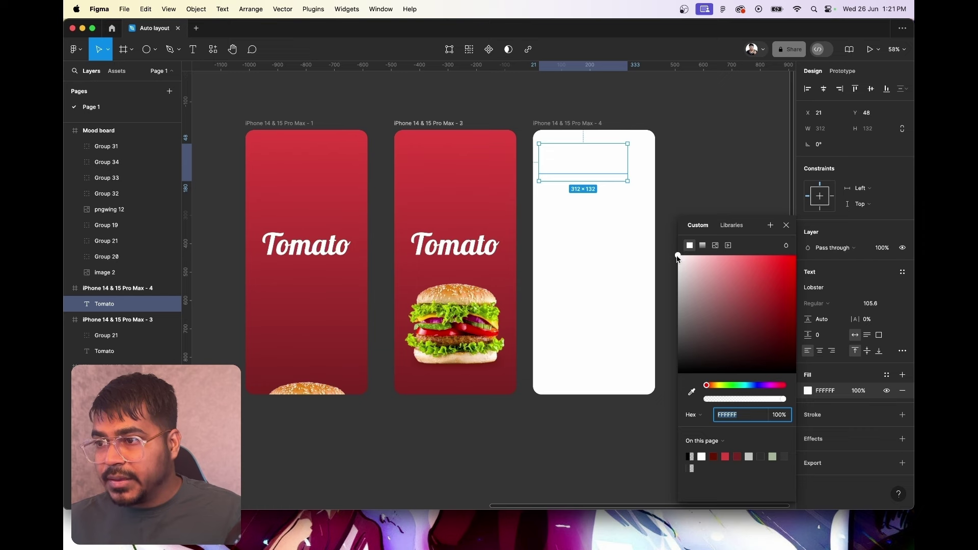
pyautogui.moveTo(677, 256); pyautogui.dragTo(677, 360)
pyautogui.click(786, 226)
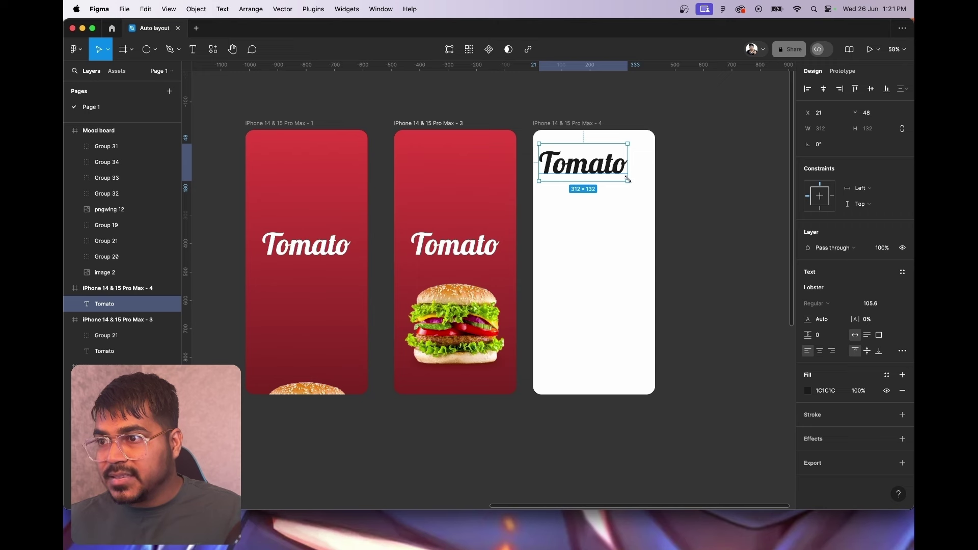
# Scale the Tomato logo down to 116×49 in the screen's top-left corner
pyautogui.moveTo(629, 180); pyautogui.dragTo(626, 177)
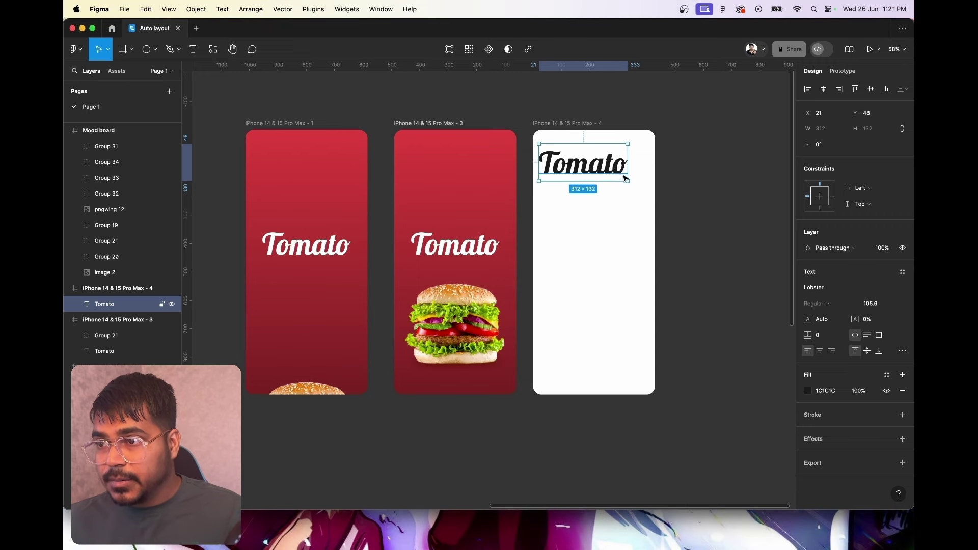
pyautogui.press('k')
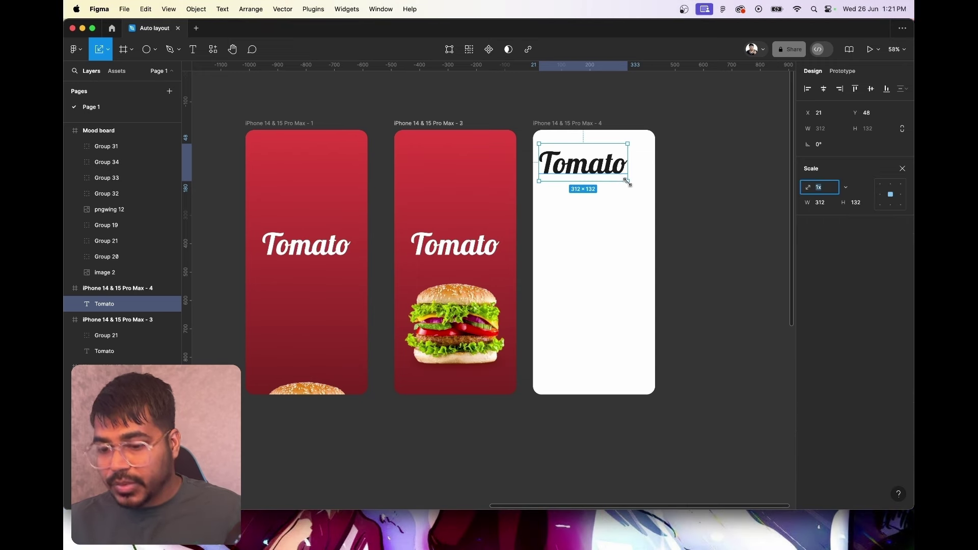
pyautogui.moveTo(628, 181)
pyautogui.mouseDown()
pyautogui.moveTo(563, 157)
pyautogui.moveTo(563, 147)
pyautogui.mouseUp()
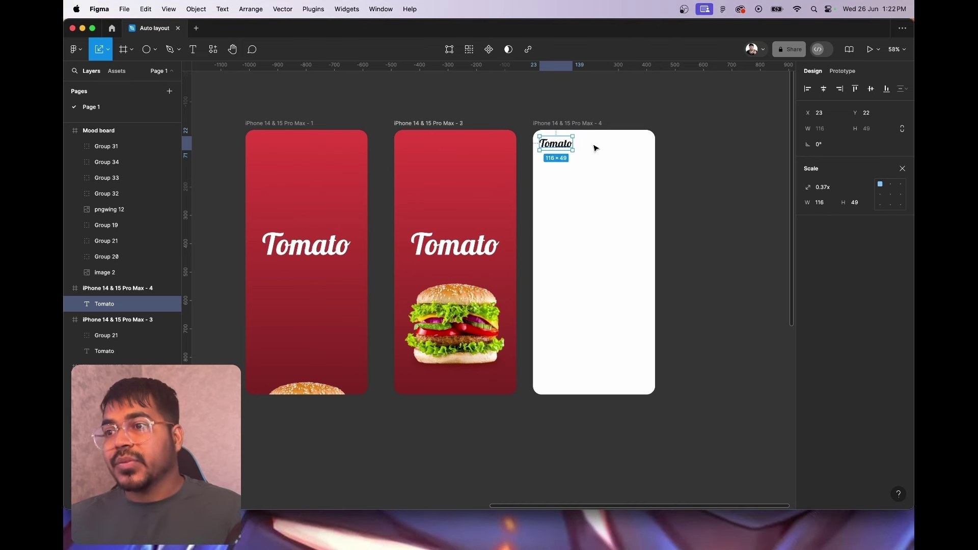
pyautogui.click(589, 127)
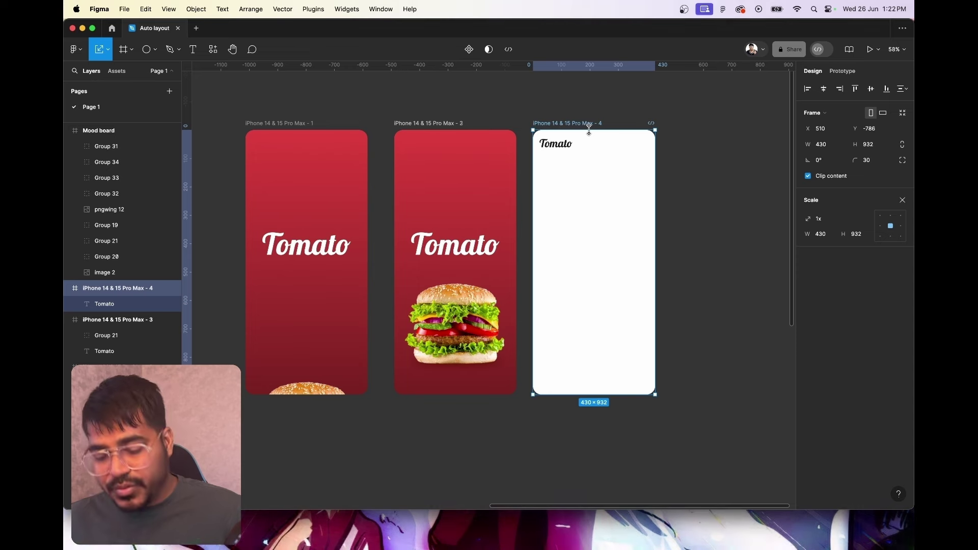
pyautogui.scroll(3, 590, 130)
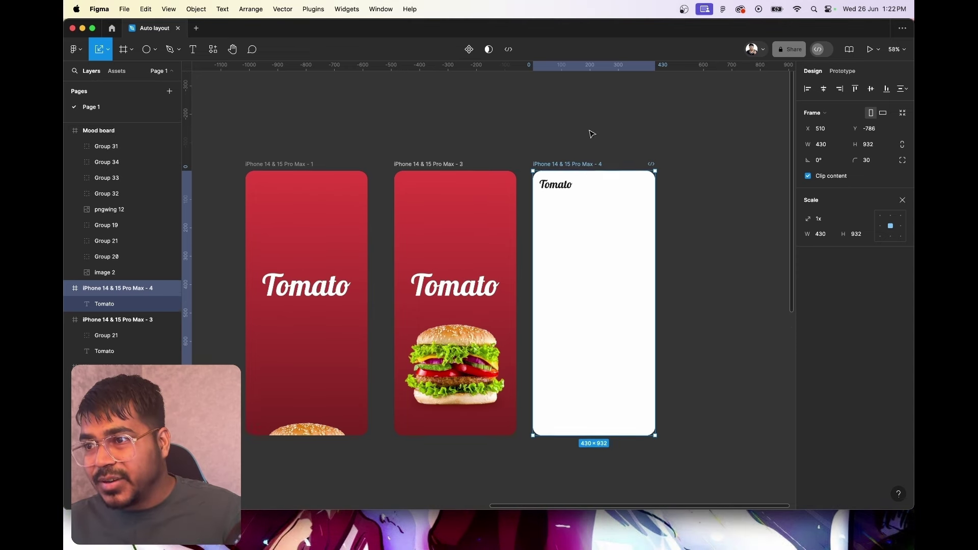
pyautogui.scroll(-2, 591, 133)
pyautogui.scroll(2, 597, 154)
pyautogui.scroll(3, 594, 153)
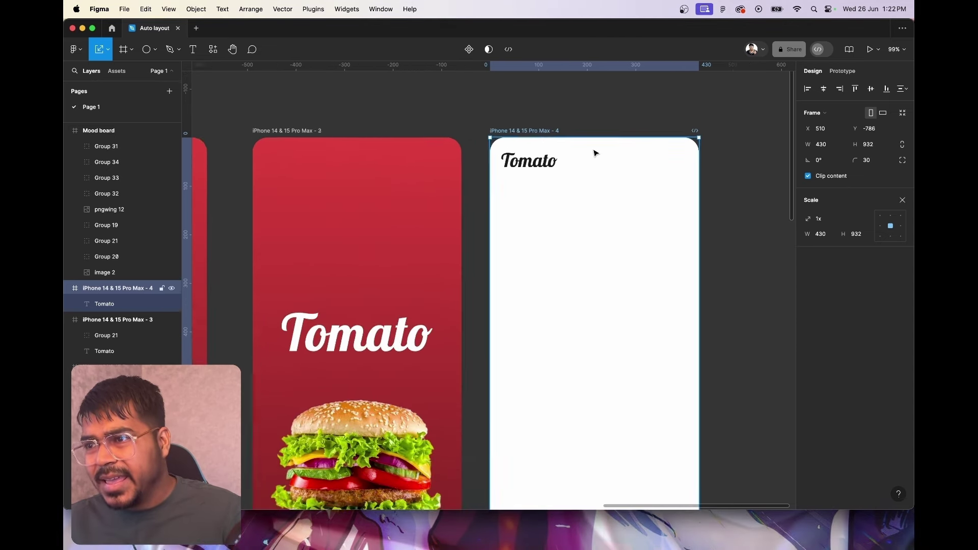
# Add a 10-column stretch layout grid with gutter 20 to the white screen
pyautogui.click(904, 199)
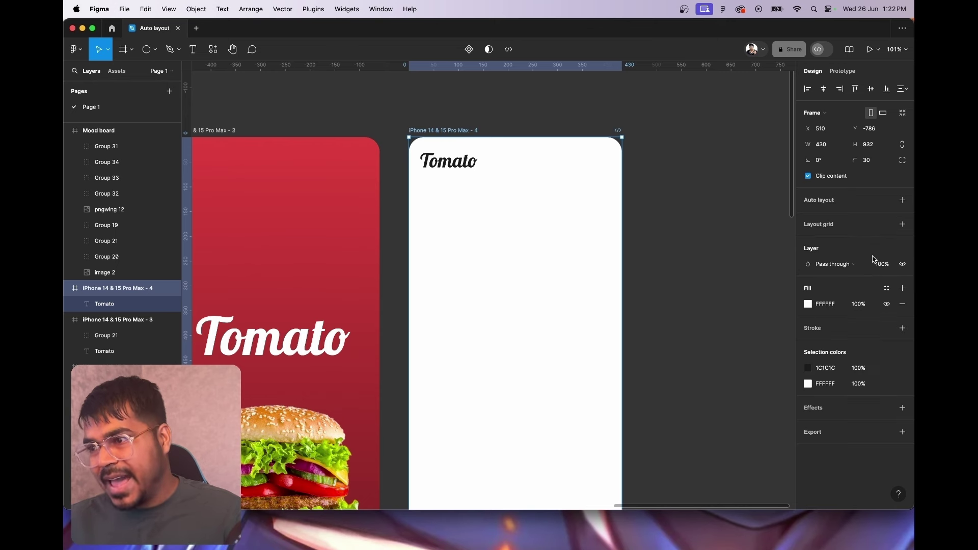
pyautogui.click(902, 228)
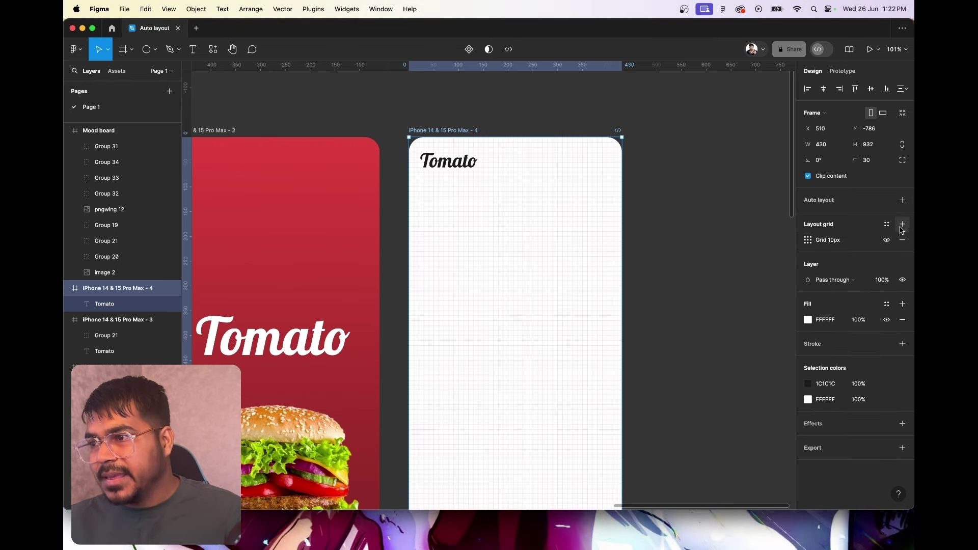
pyautogui.click(808, 240)
pyautogui.click(704, 242)
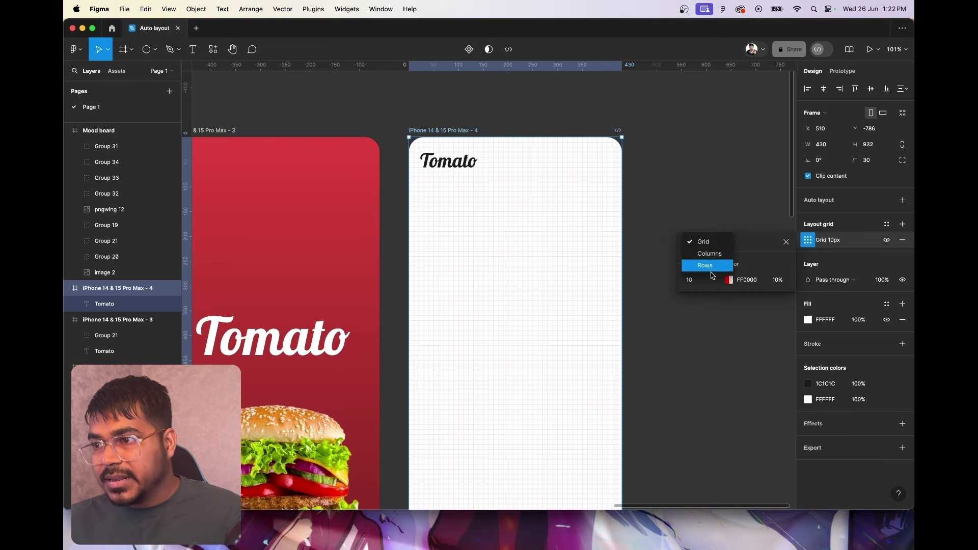
pyautogui.click(707, 253)
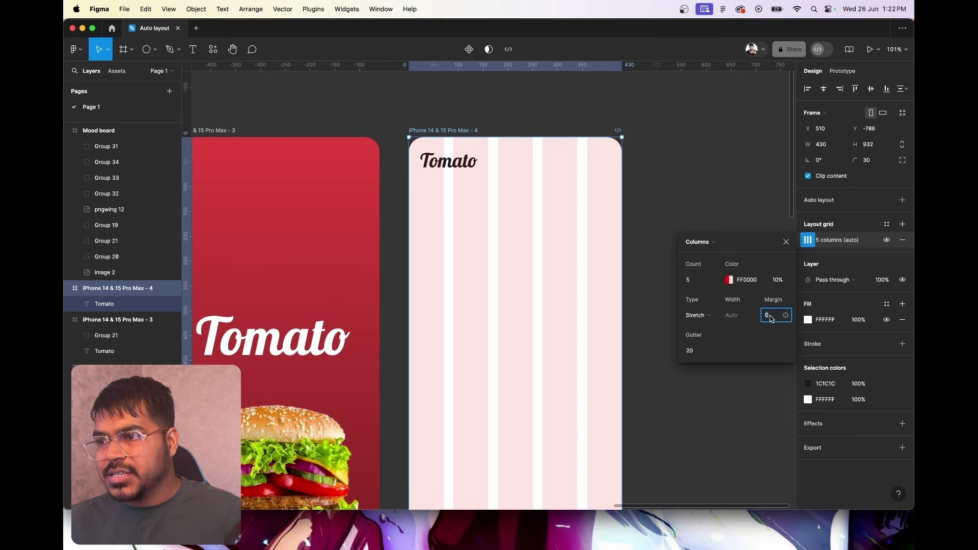
pyautogui.doubleClick(693, 281)
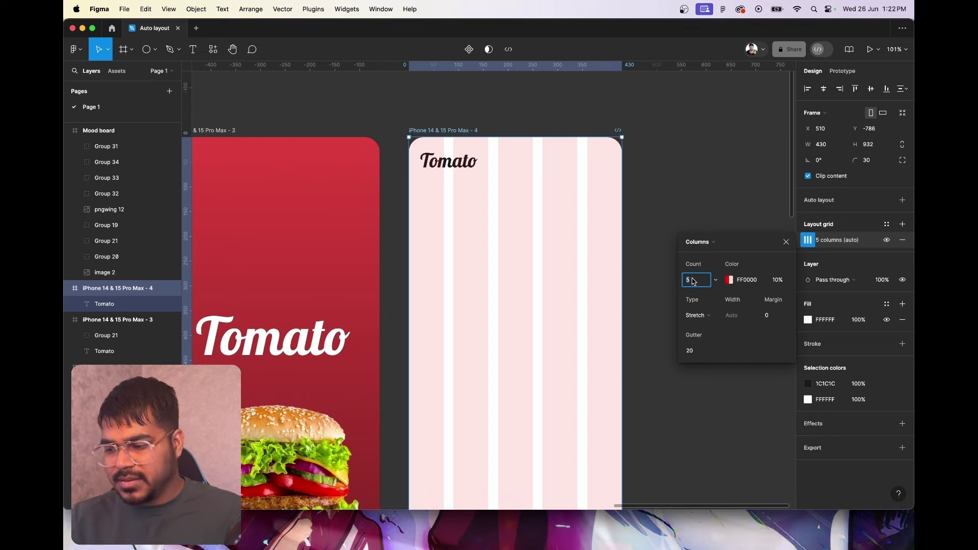
pyautogui.write('10')
pyautogui.press('Return')
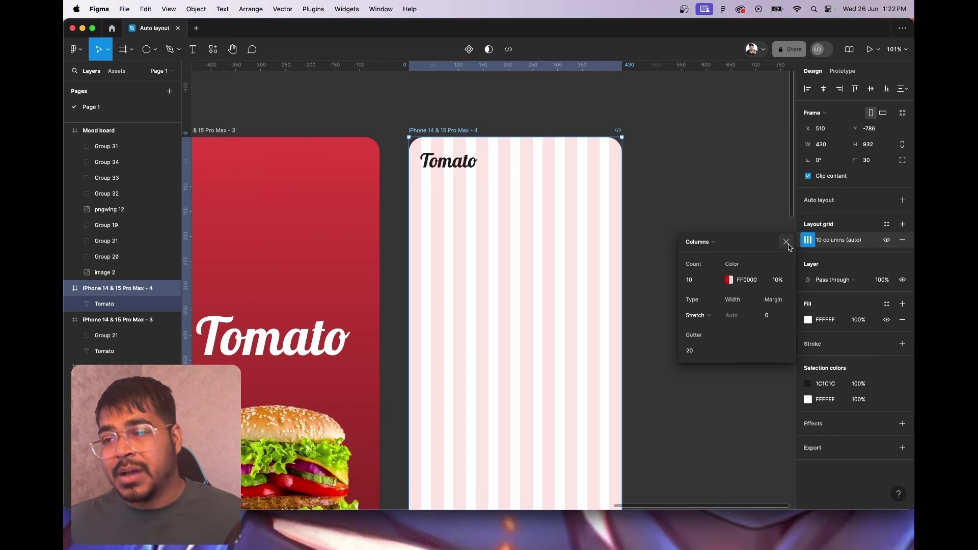
pyautogui.click(787, 242)
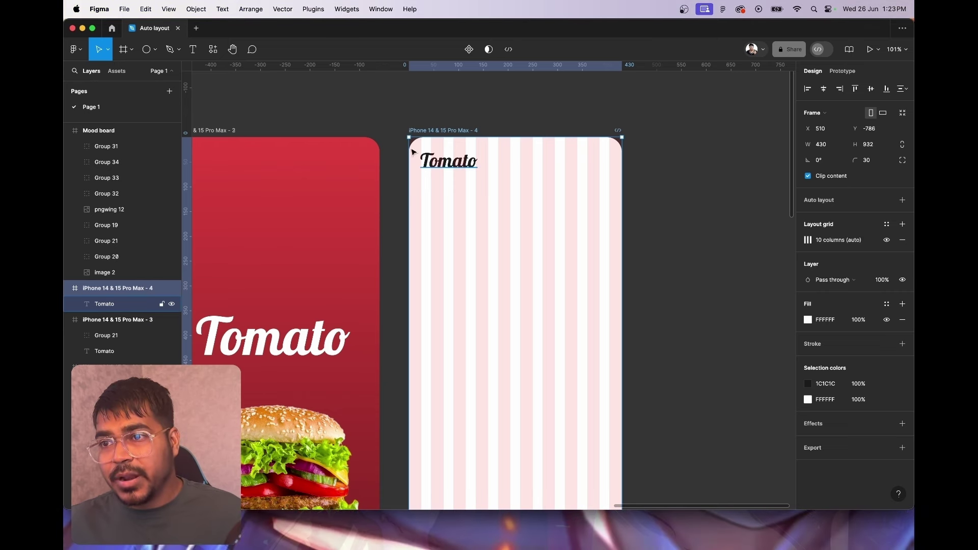
# Type the tagline 'Order your favourite food' below the logo, fixing the spelling of favourite
pyautogui.click(193, 49)
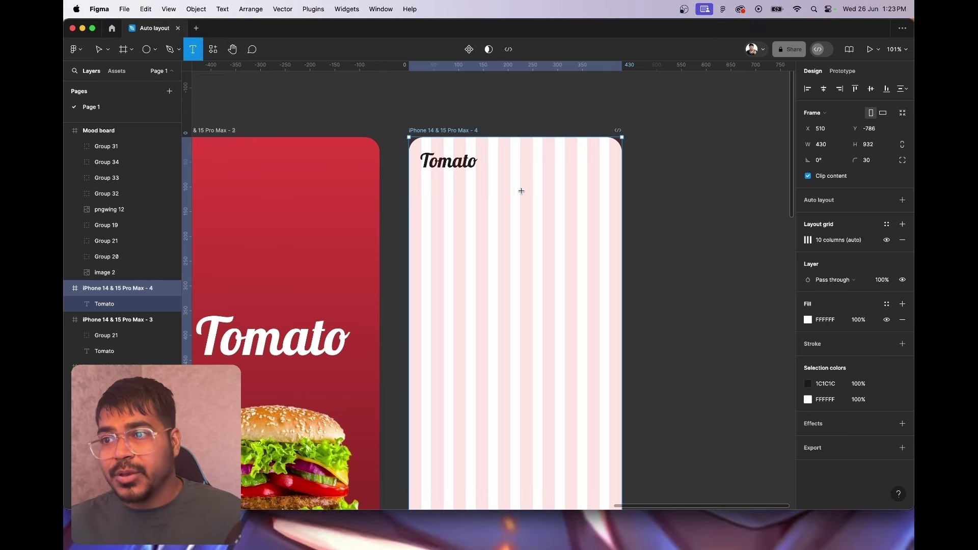
pyautogui.click(428, 180)
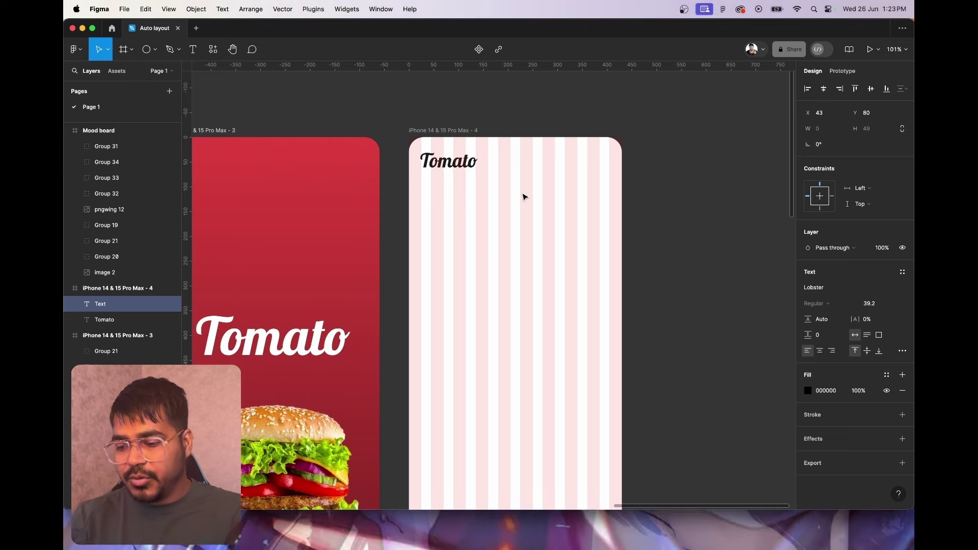
pyautogui.write('Order you')
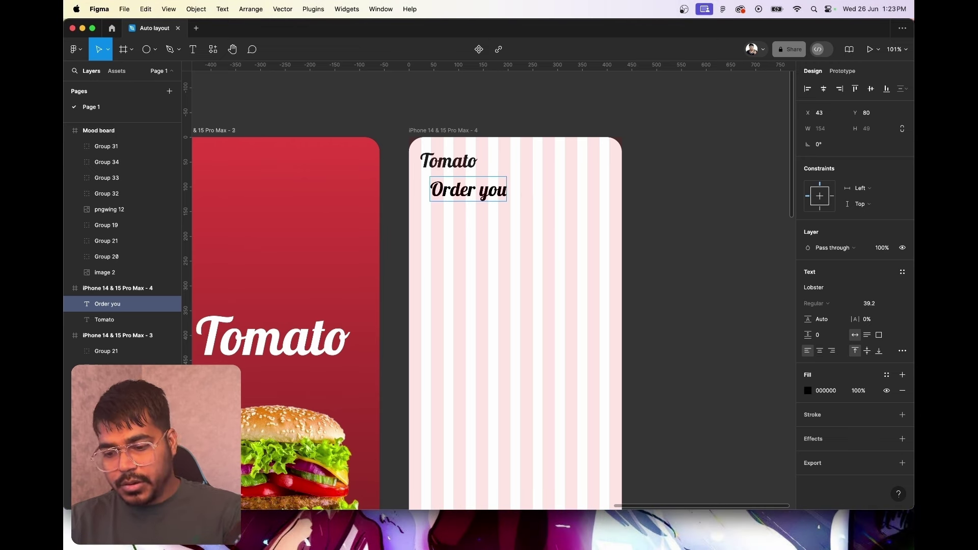
pyautogui.write('r favor')
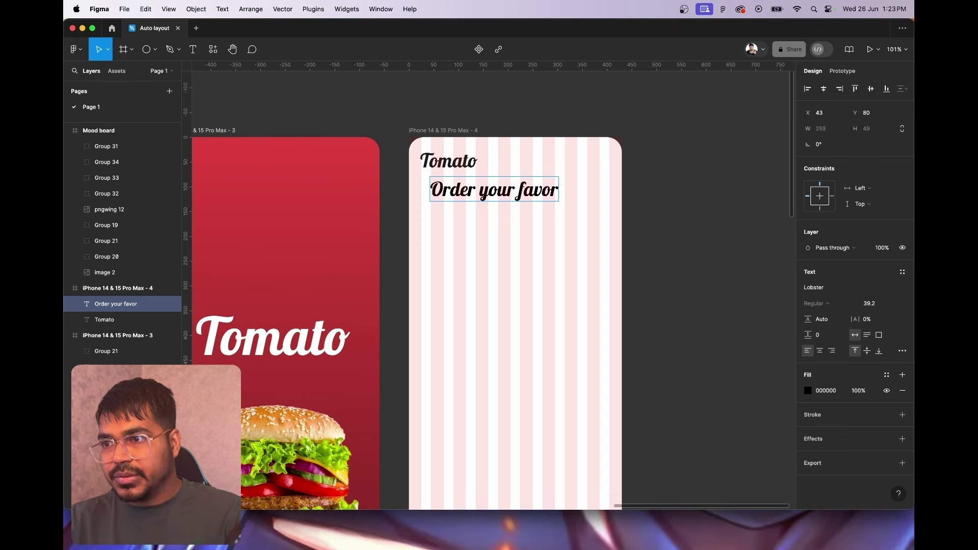
pyautogui.write('ite f')
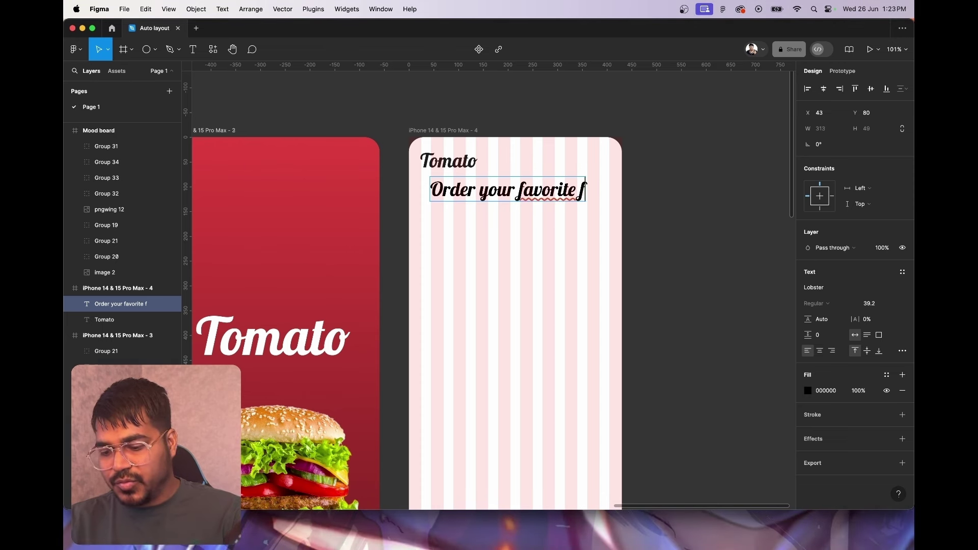
pyautogui.write('ood')
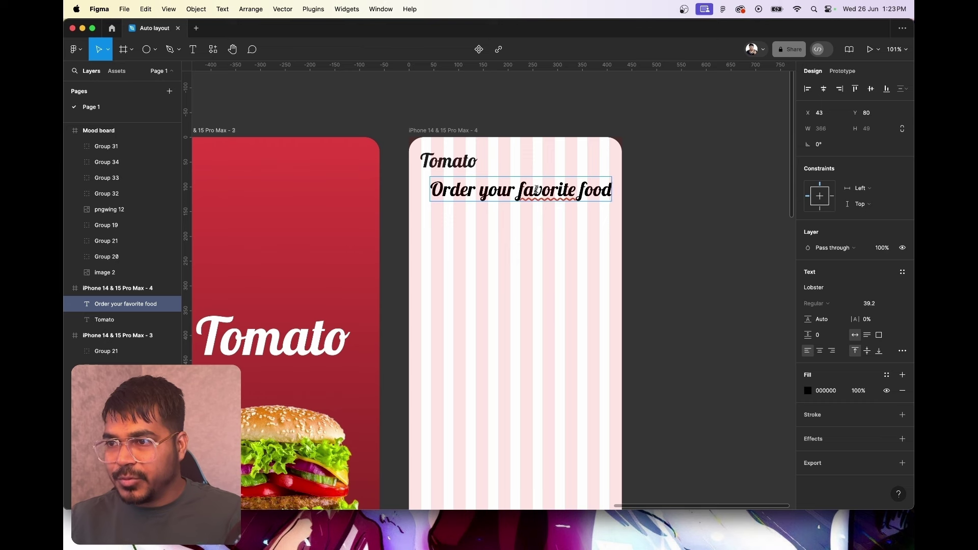
pyautogui.rightClick(537, 188)
pyautogui.click(570, 196)
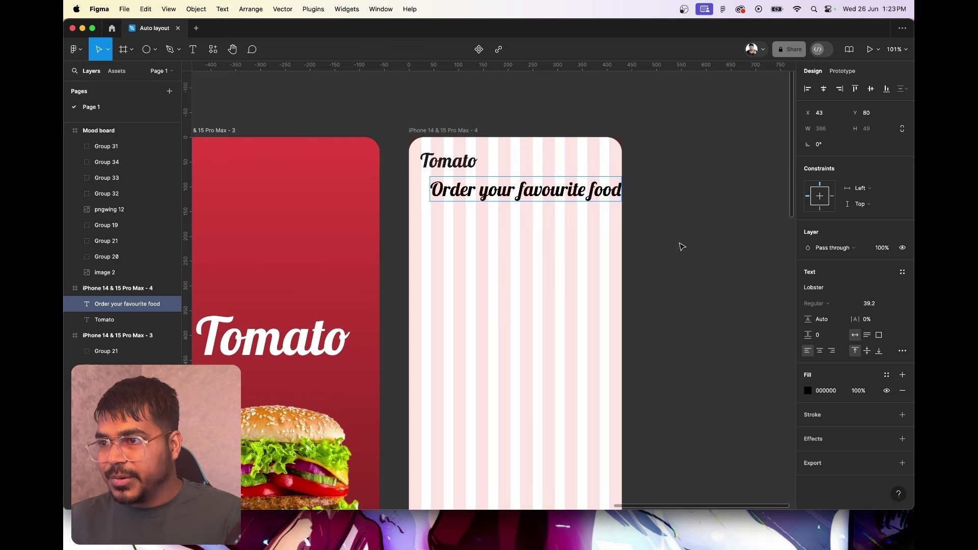
pyautogui.press('Escape')
# Set the tagline in Inter and scale it down to a small size
pyautogui.click(821, 288)
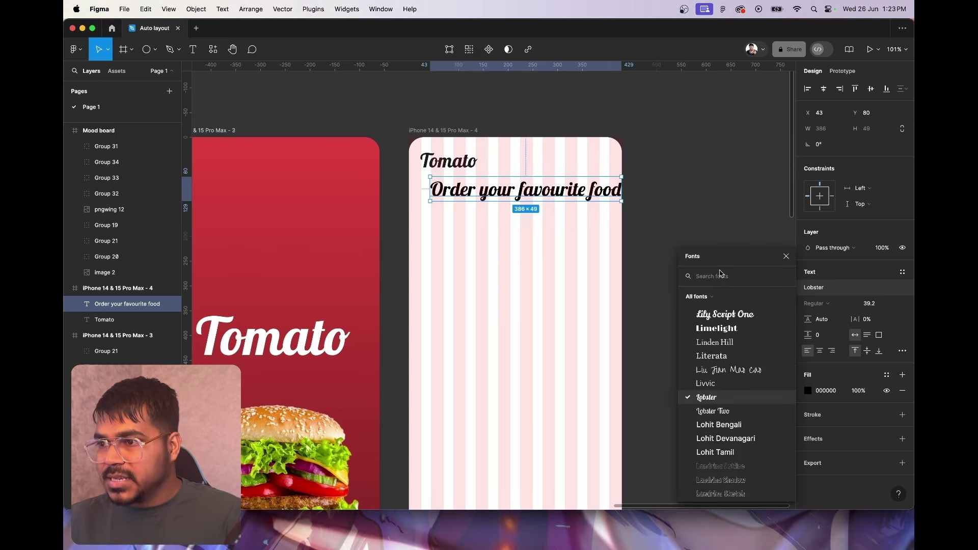
pyautogui.write('I')
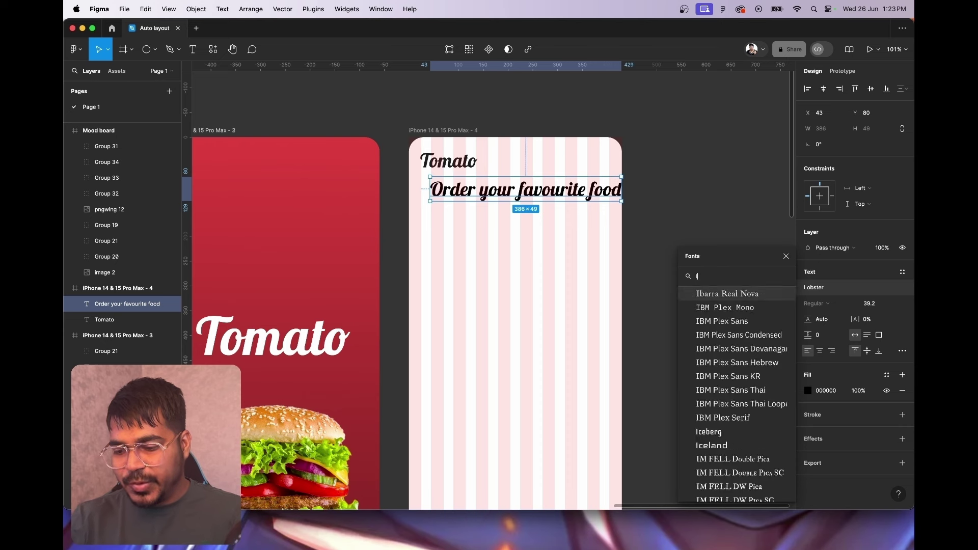
pyautogui.write('nter')
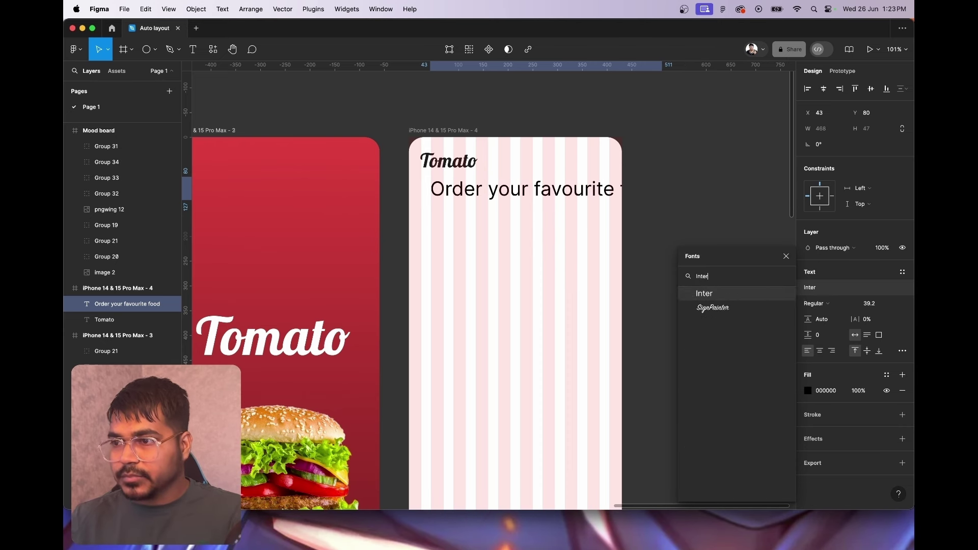
pyautogui.click(779, 300)
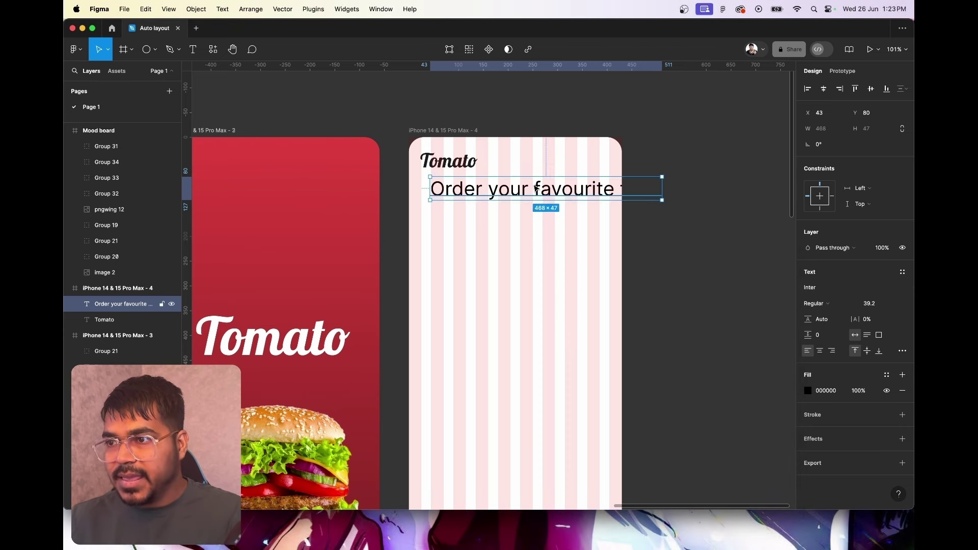
pyautogui.press('k')
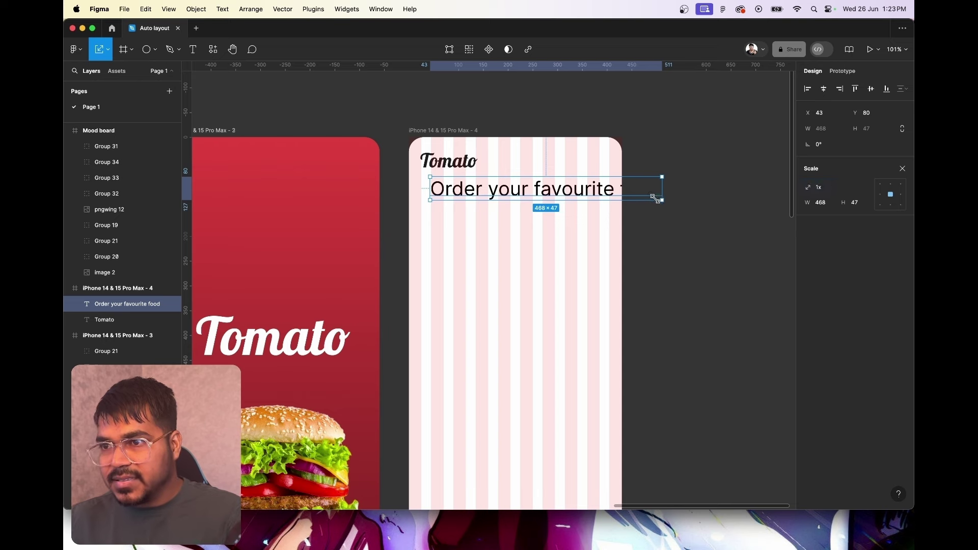
pyautogui.moveTo(662, 200); pyautogui.dragTo(506, 185)
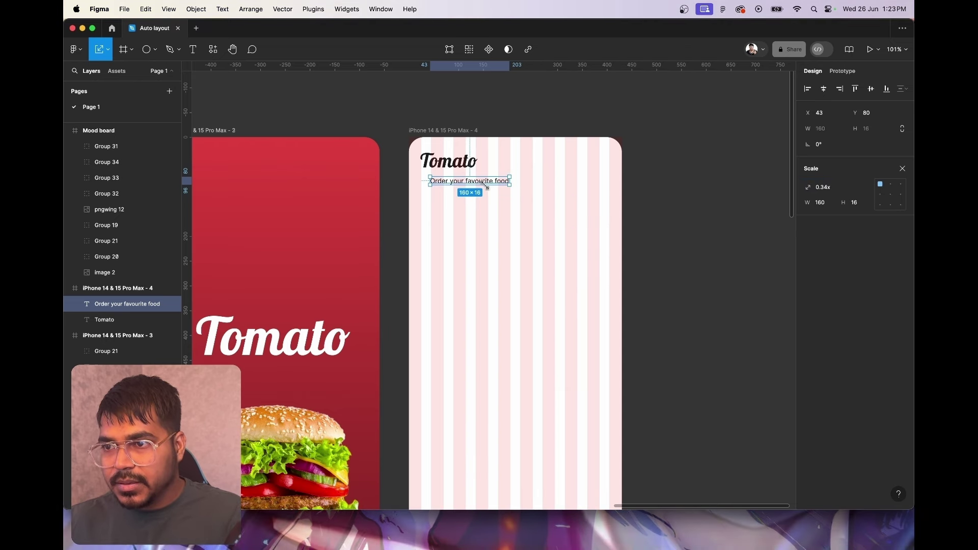
pyautogui.click(525, 189)
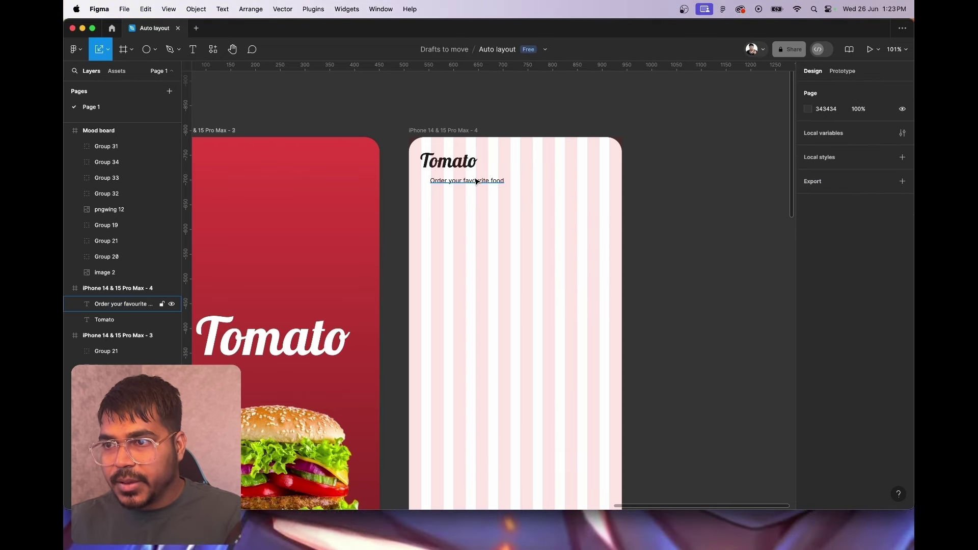
# Move the tagline just under the Tomato logo and add a closing '!'
pyautogui.moveTo(476, 183); pyautogui.dragTo(467, 178)
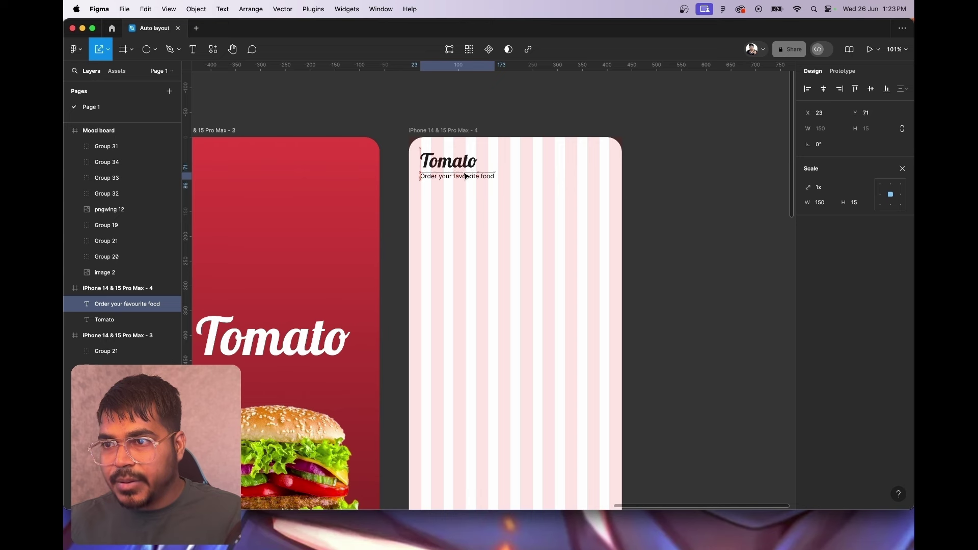
pyautogui.click(547, 198)
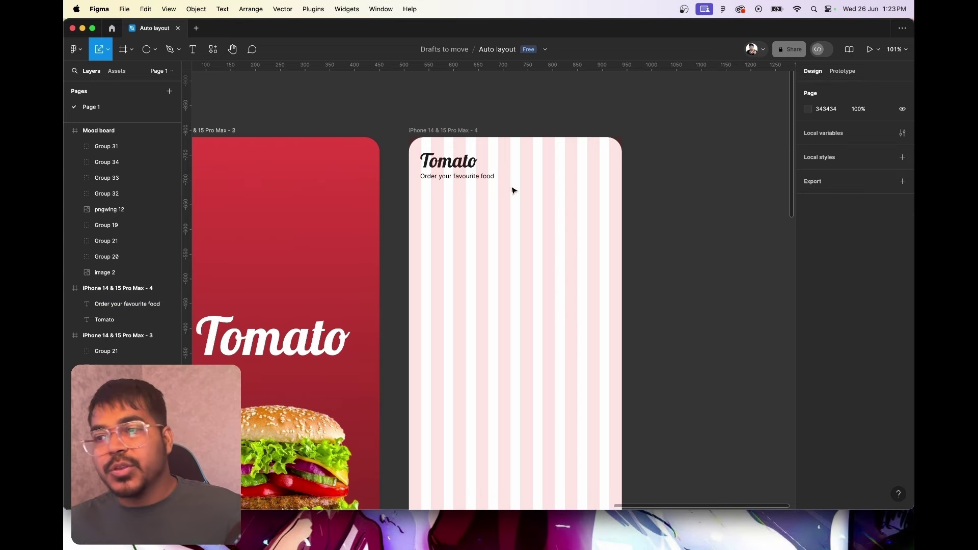
pyautogui.doubleClick(493, 178)
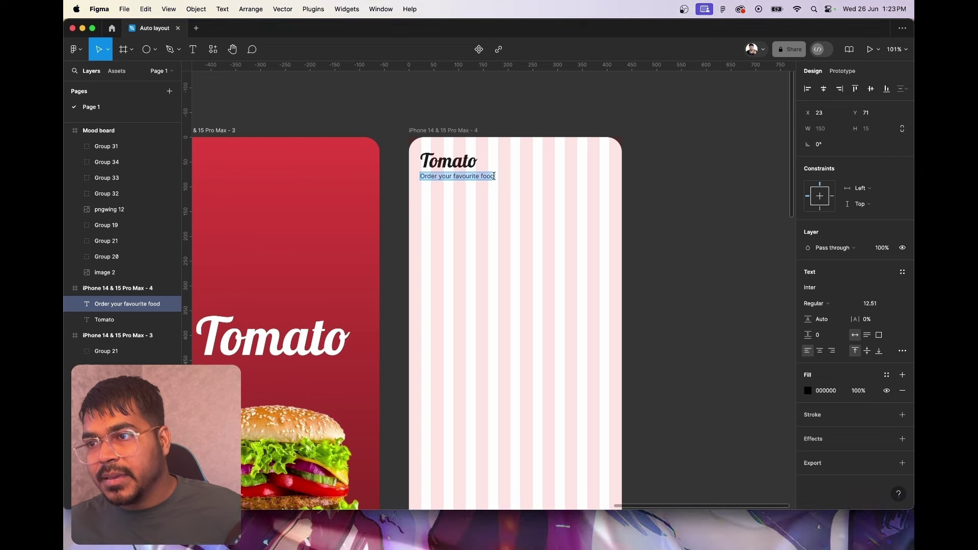
pyautogui.click(494, 177)
pyautogui.write('!')
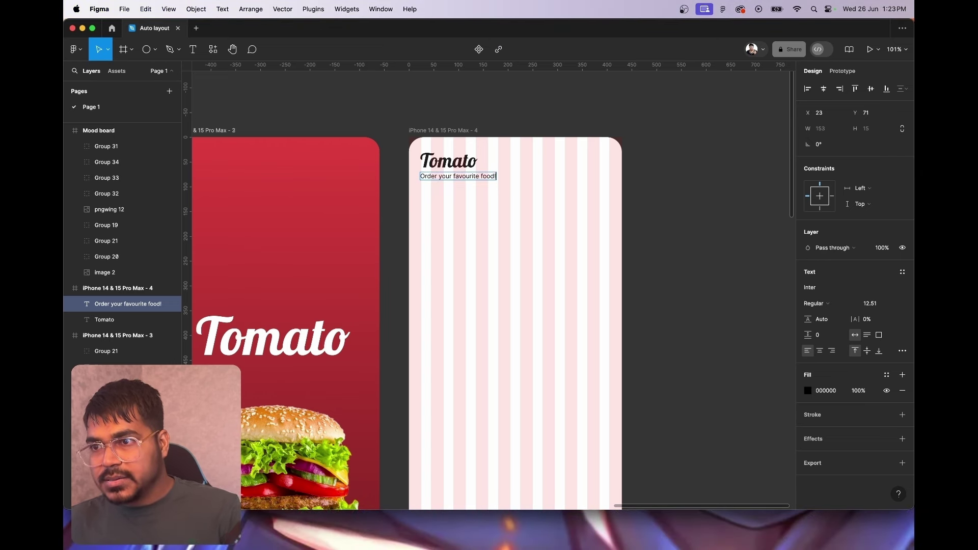
pyautogui.press('Escape')
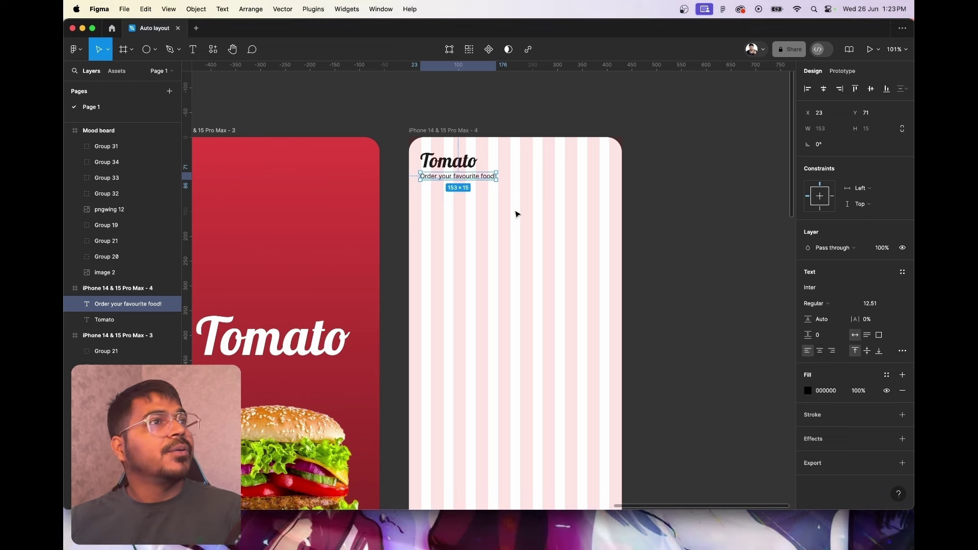
# Draw a 65×65 grey circle at the frame's top-right, aligned with the Tomato logo
pyautogui.click(148, 51)
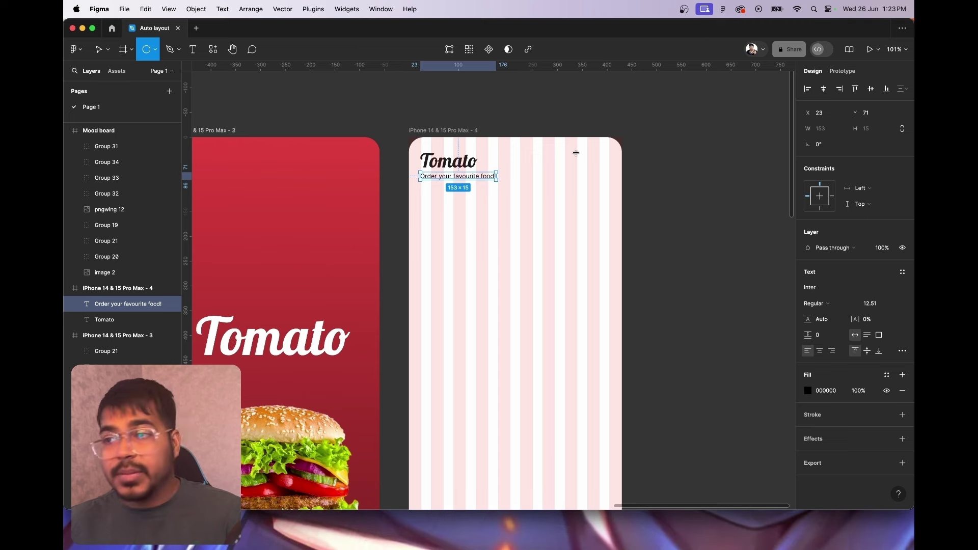
pyautogui.moveTo(576, 152); pyautogui.dragTo(610, 184)
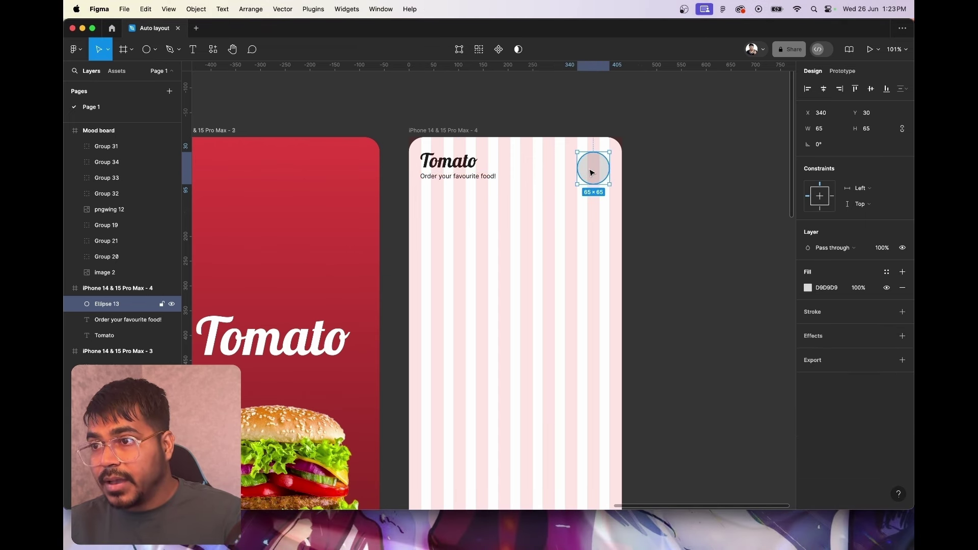
pyautogui.moveTo(593, 172); pyautogui.dragTo(593, 170)
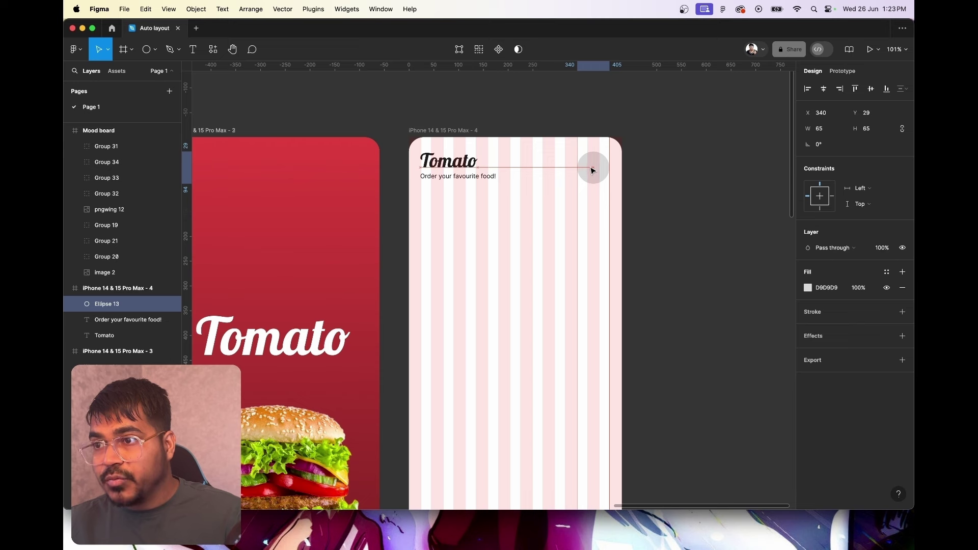
pyautogui.click(213, 49)
# Fill Ellipse 13 with a Content Reel male avatar of a bearded man in a cap, then close the plugin
pyautogui.click(247, 162)
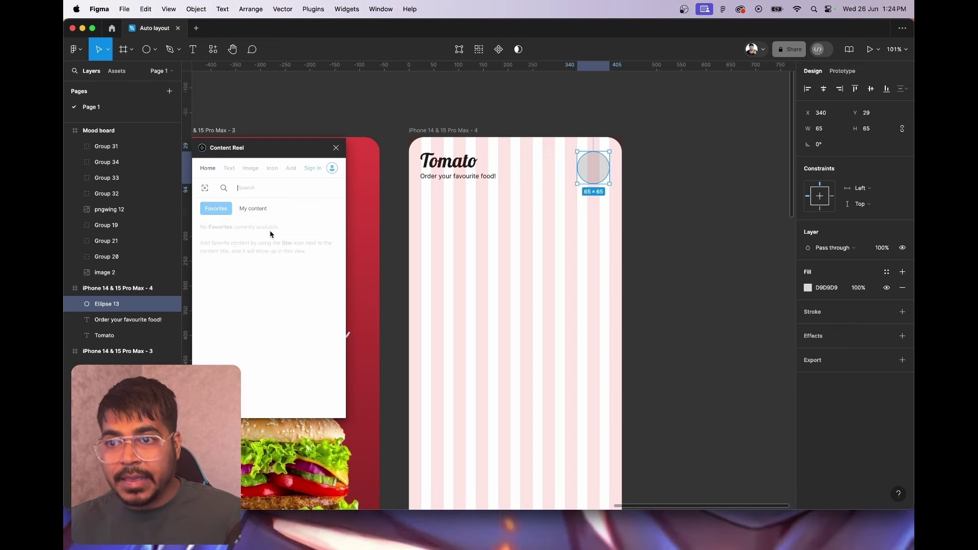
pyautogui.click(251, 169)
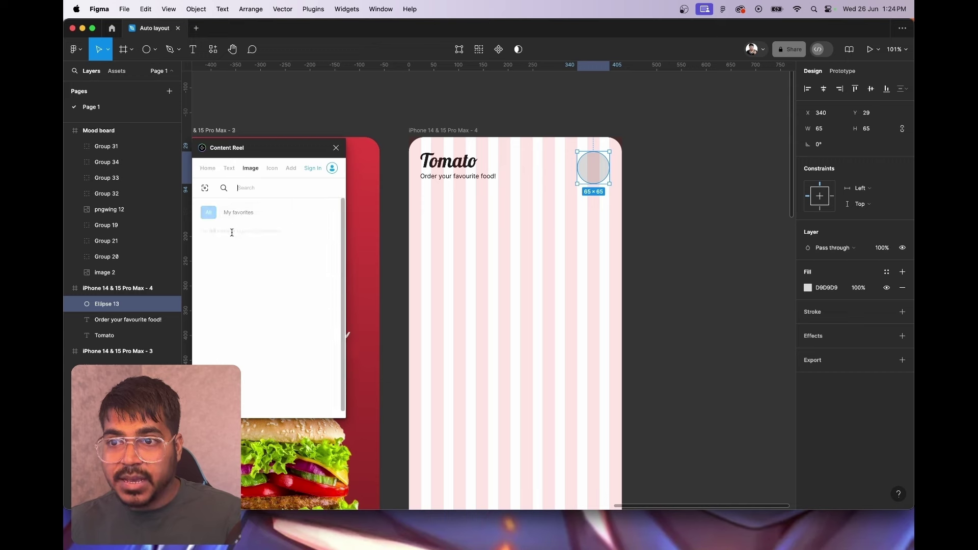
pyautogui.click(212, 243)
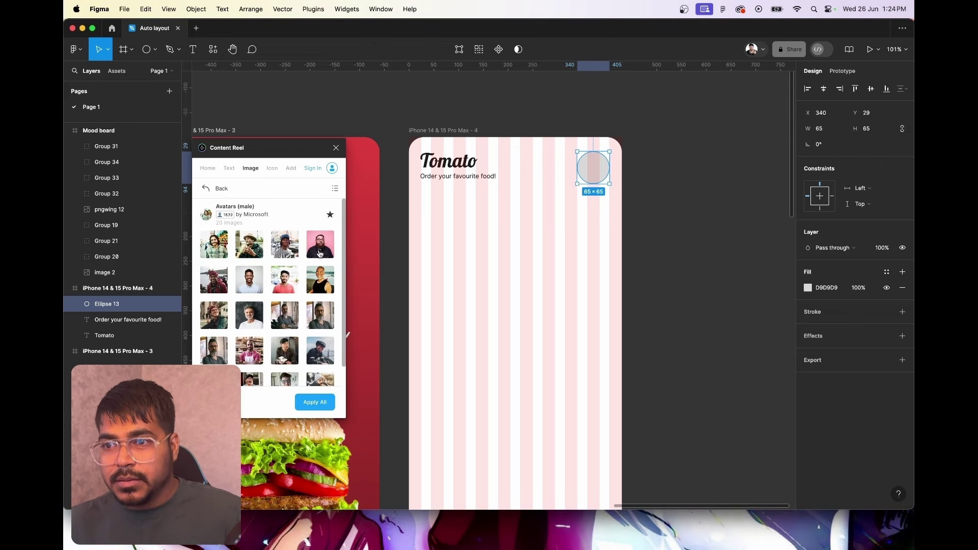
pyautogui.click(320, 253)
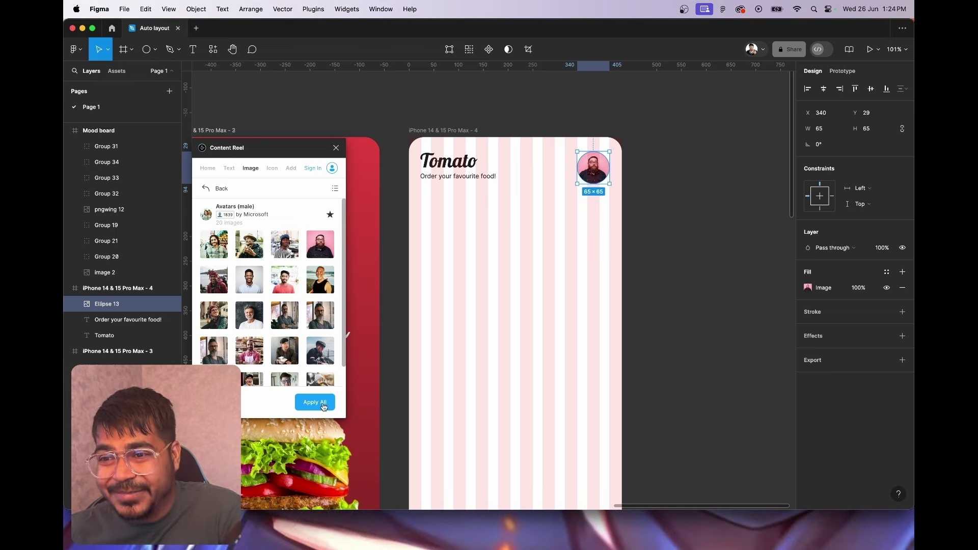
pyautogui.scroll(-1, 316, 350)
pyautogui.click(326, 407)
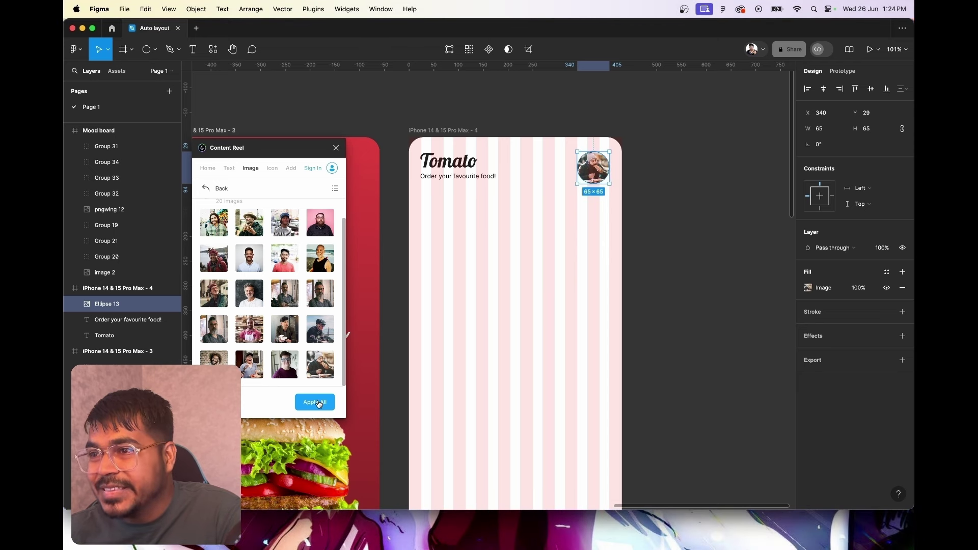
pyautogui.click(319, 405)
pyautogui.click(323, 369)
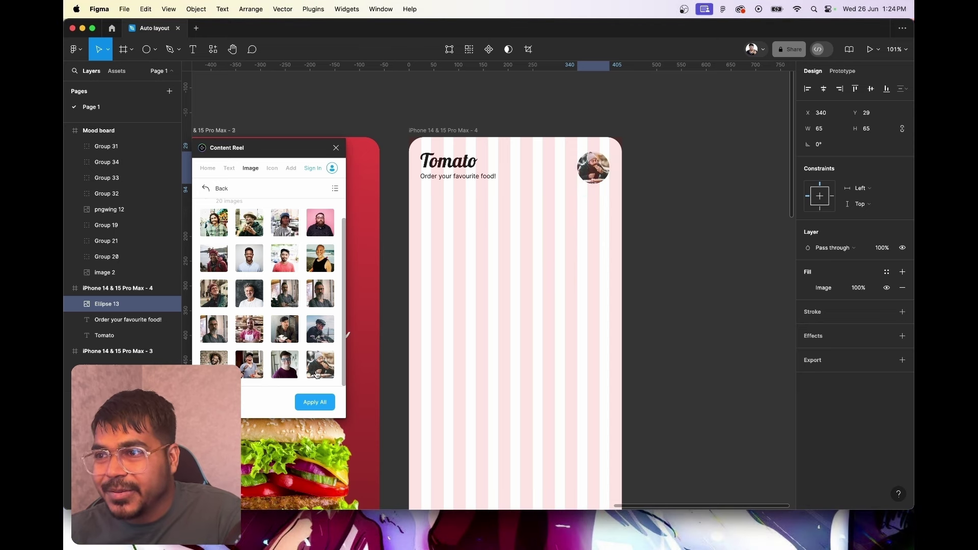
pyautogui.click(336, 148)
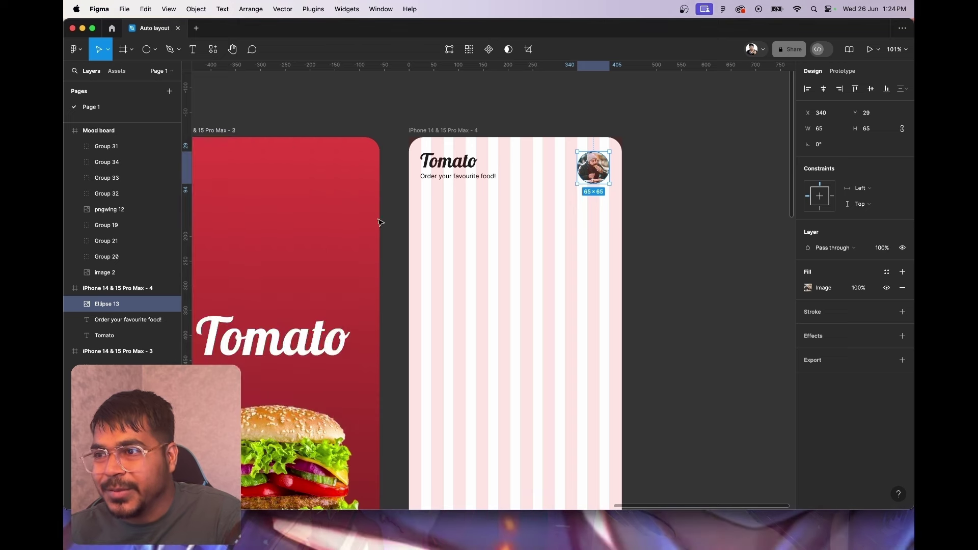
# Lower the 'Order your favourite food!' tagline's fill opacity to 64%
pyautogui.click(525, 223)
pyautogui.click(474, 175)
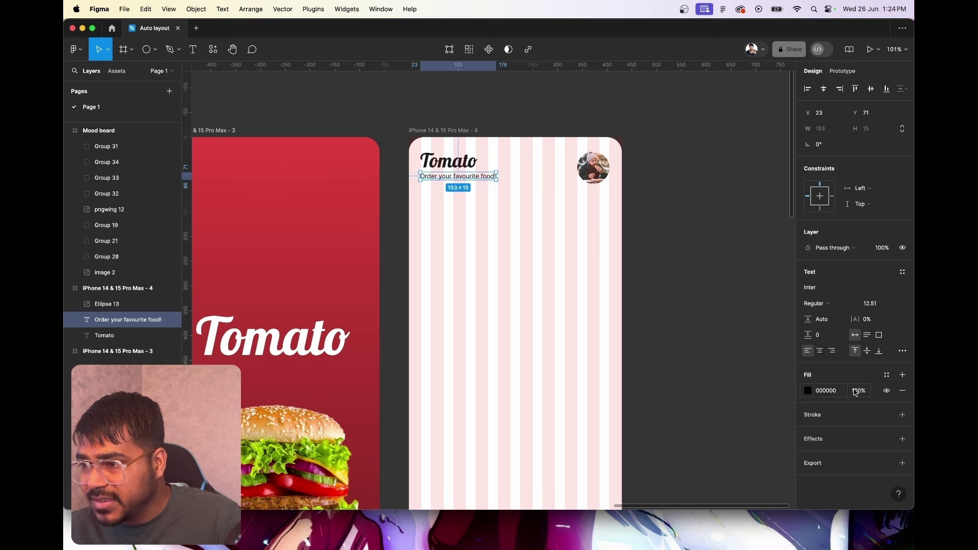
pyautogui.moveTo(856, 392); pyautogui.dragTo(815, 391)
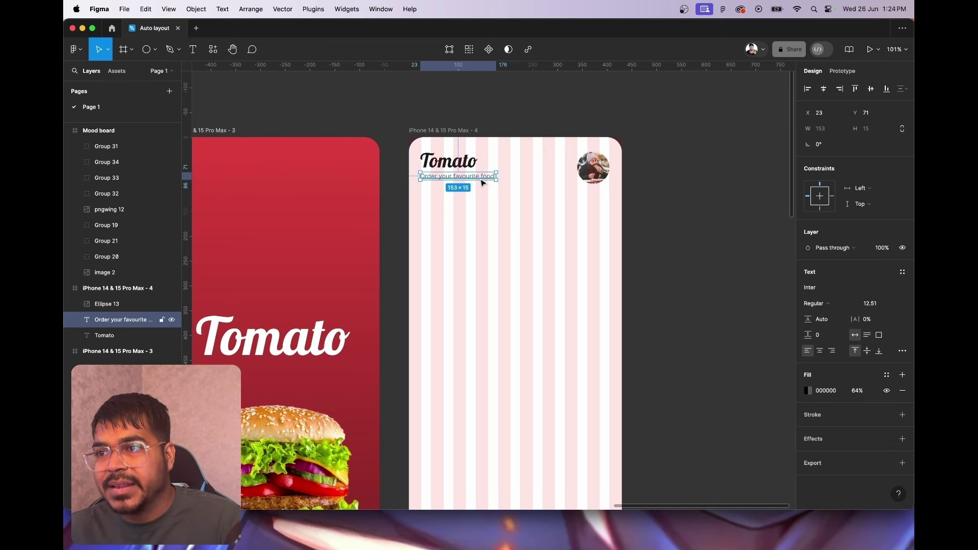
pyautogui.click(504, 208)
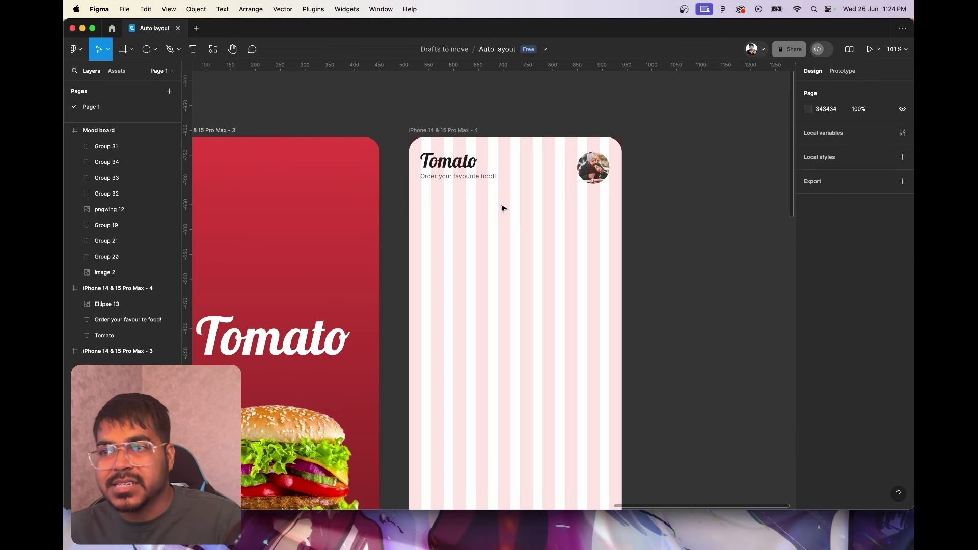
pyautogui.click(481, 176)
# Select the Tomato heading together with the avatar circle
pyautogui.click(476, 166)
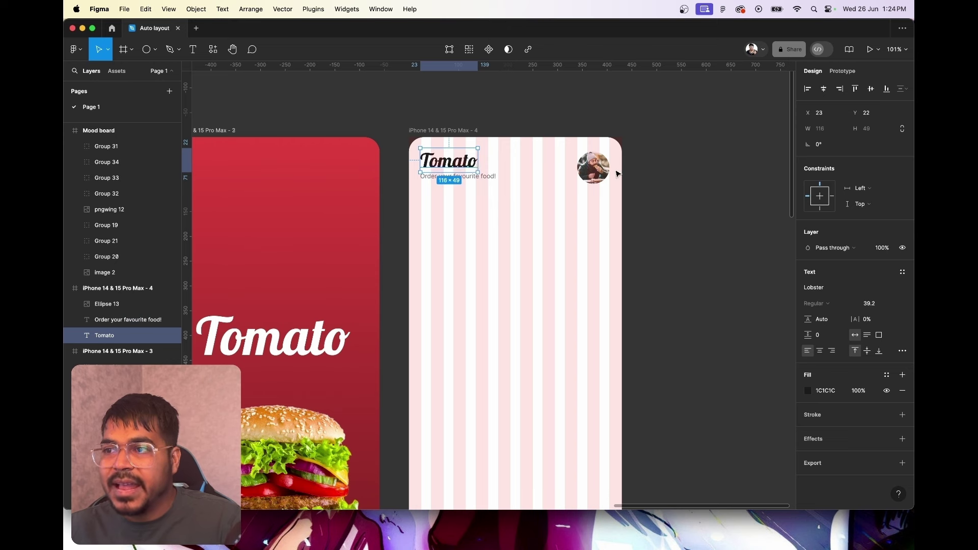
pyautogui.click(599, 171)
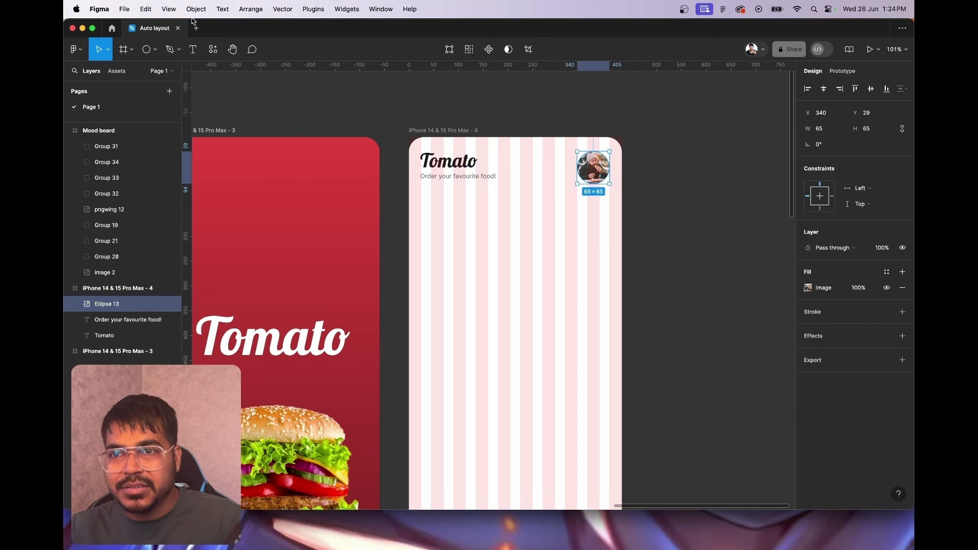
pyautogui.click(155, 50)
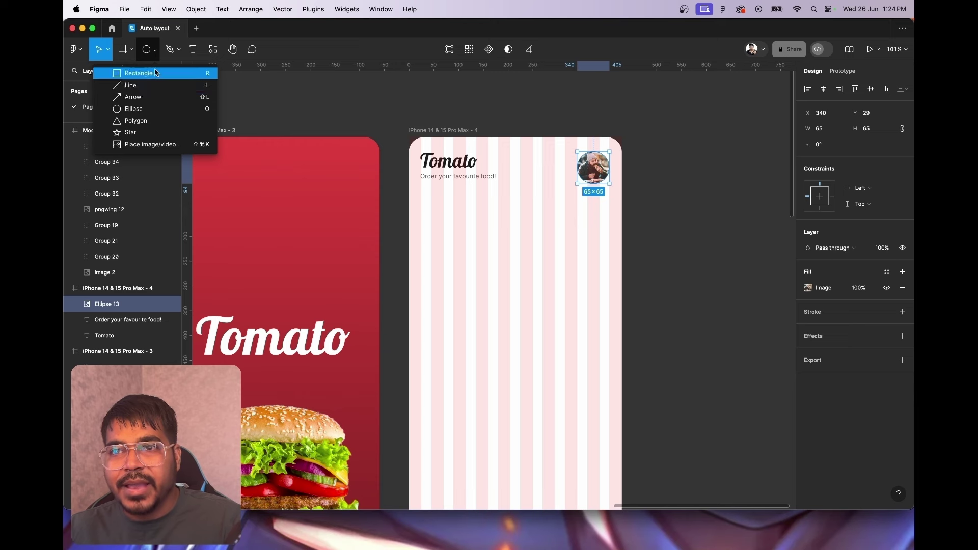
# Draw a 290×45 rectangle below the tagline with a corner radius of 15
pyautogui.click(155, 73)
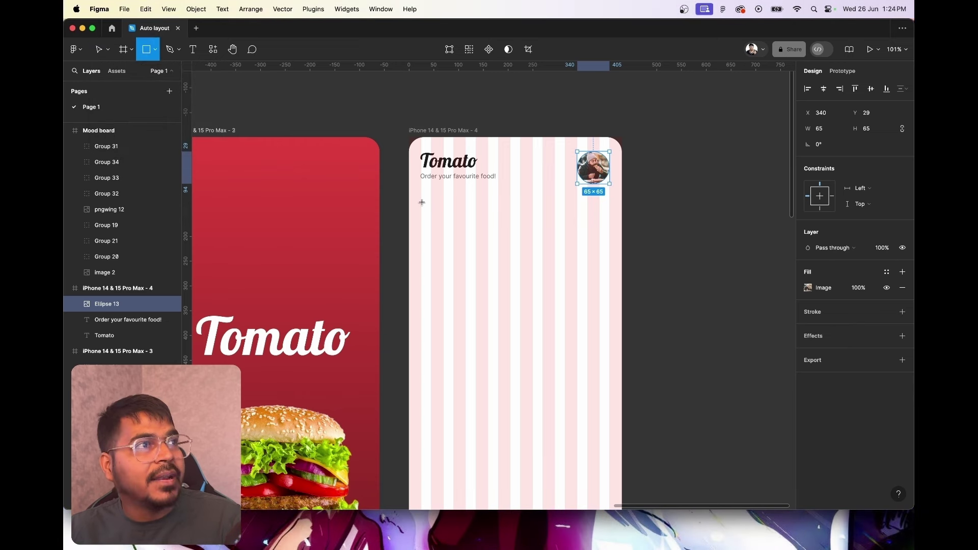
pyautogui.moveTo(422, 206); pyautogui.dragTo(565, 228)
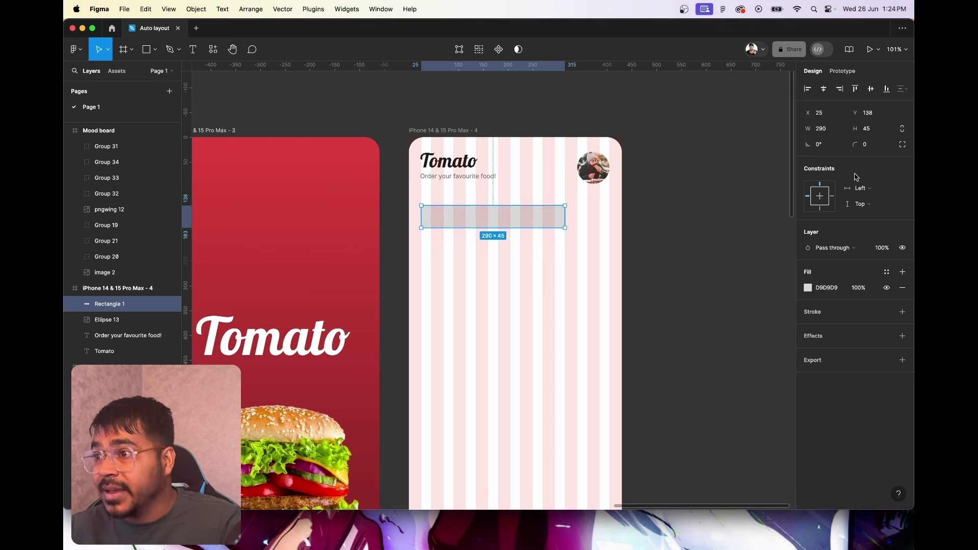
pyautogui.click(872, 145)
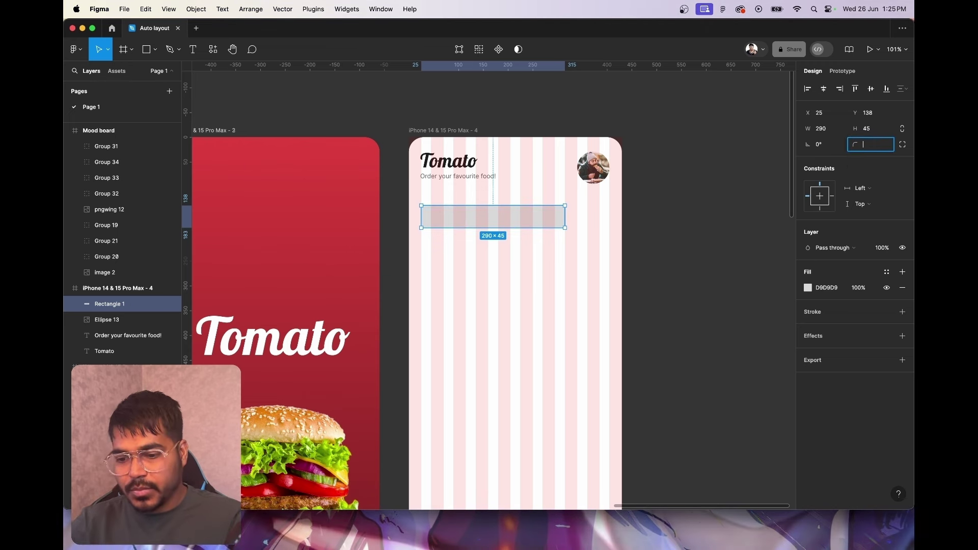
pyautogui.write('15')
pyautogui.press('Return')
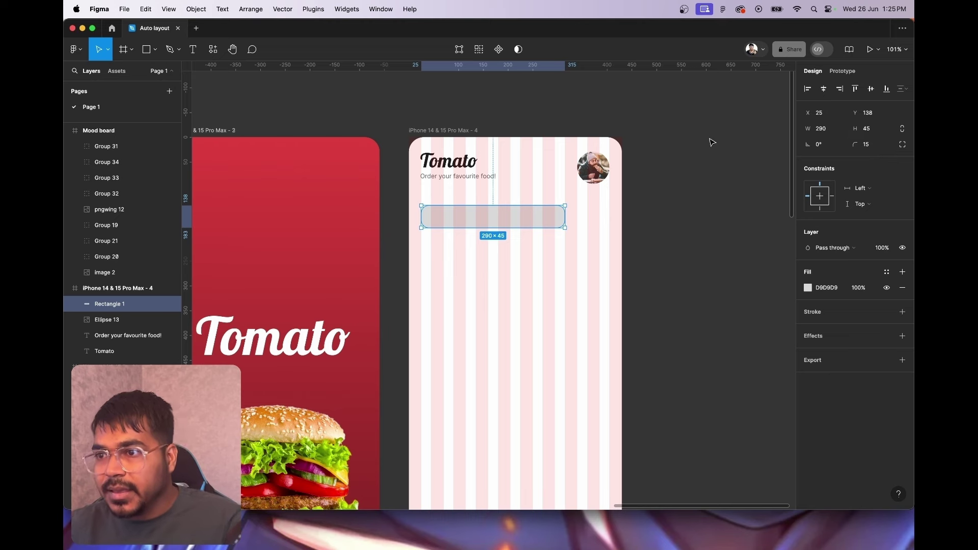
pyautogui.click(591, 265)
# Drop a copy of the tagline inside the rounded search bar
pyautogui.click(479, 179)
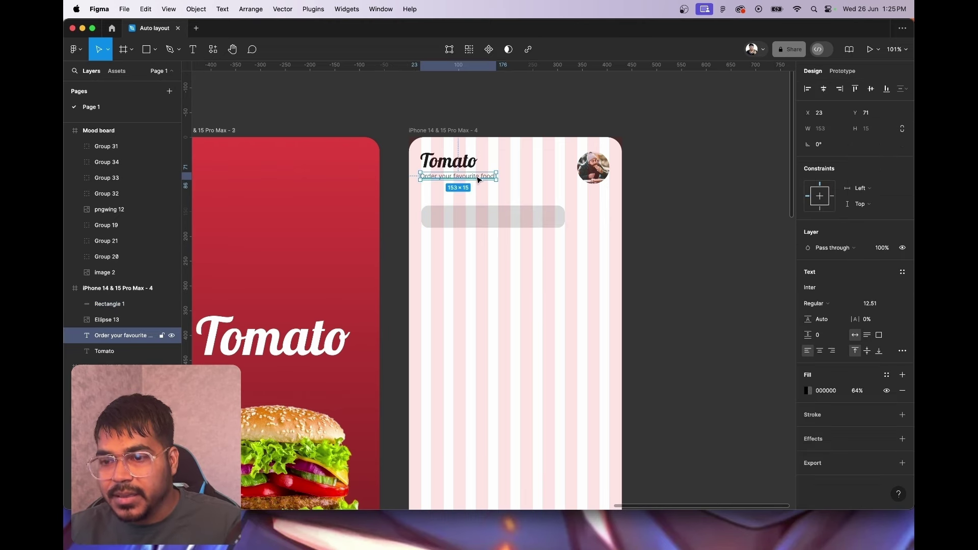
pyautogui.moveTo(479, 179); pyautogui.dragTo(493, 219)
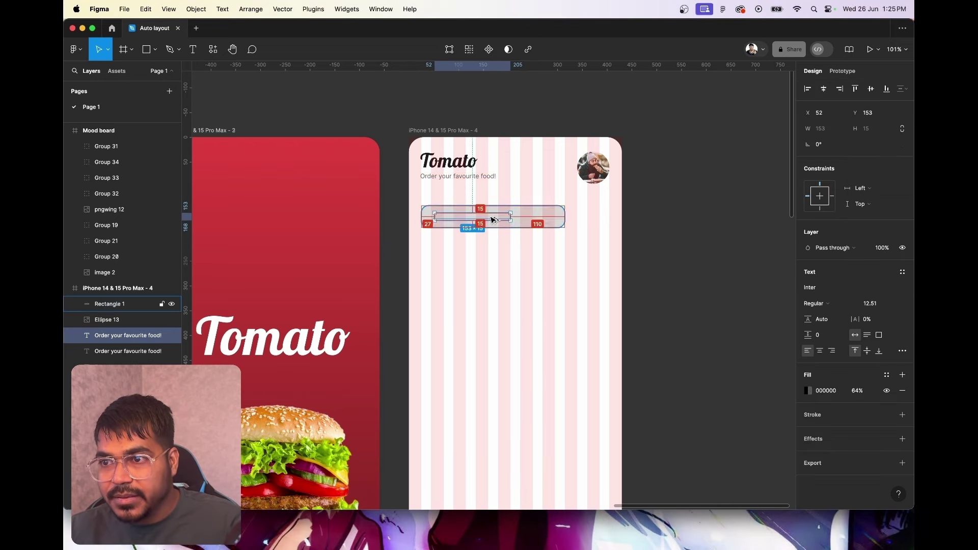
pyautogui.doubleClick(493, 219)
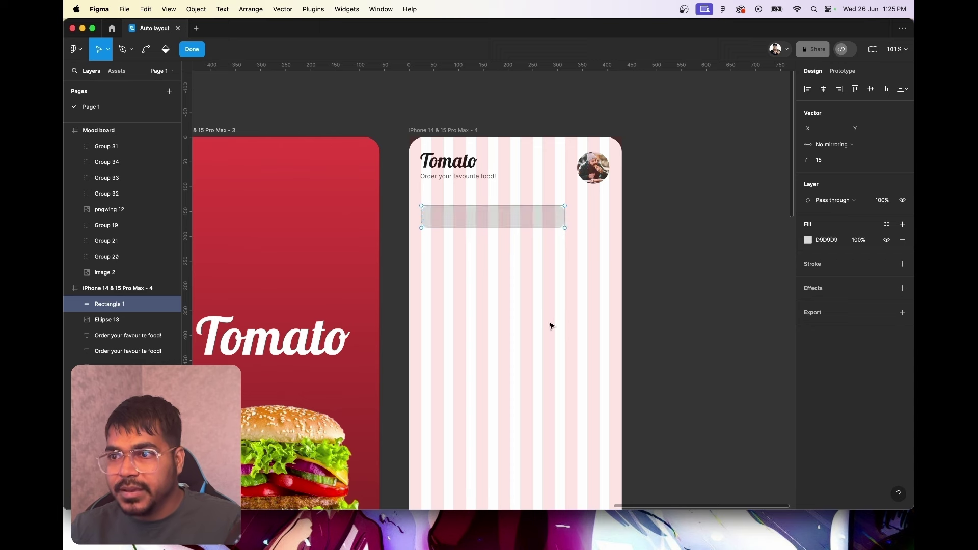
pyautogui.press('Escape')
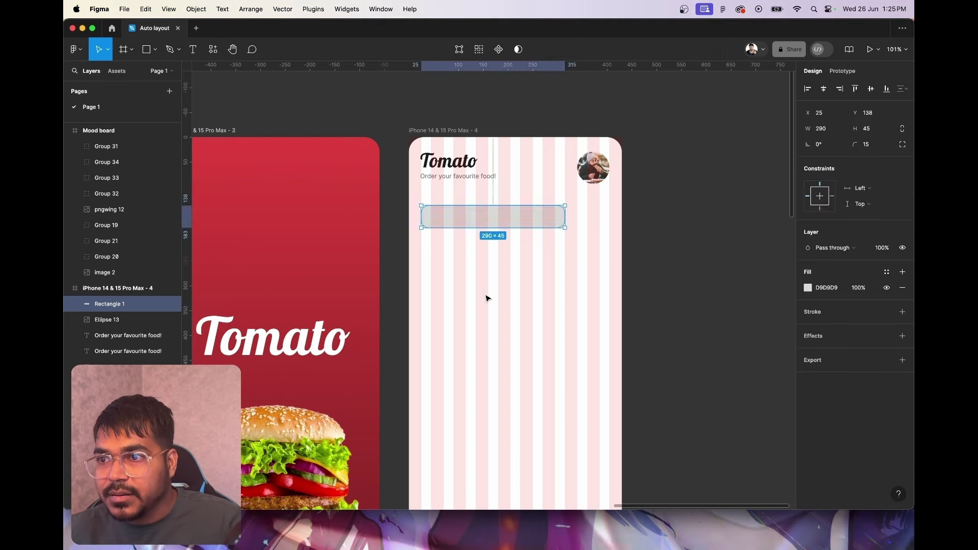
pyautogui.press('Escape')
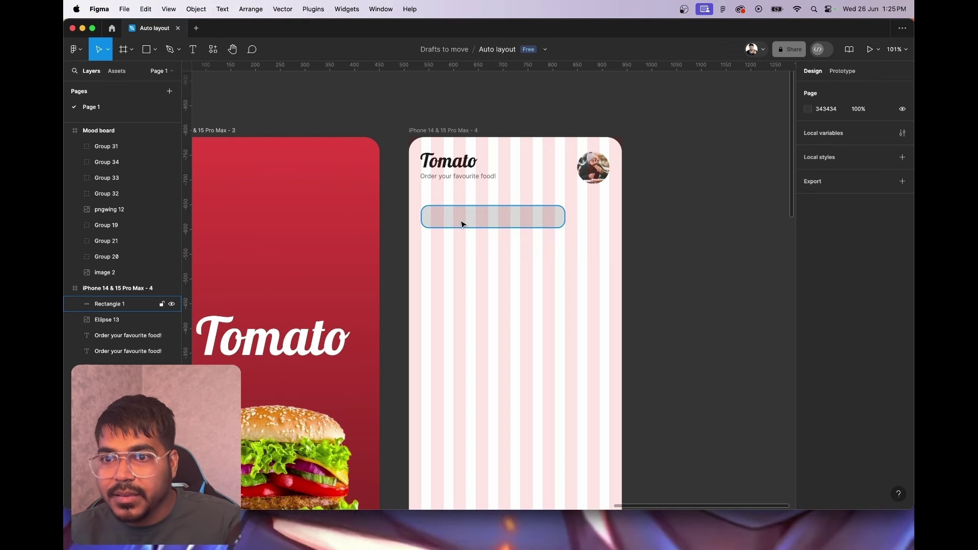
# Stack the copied text above Rectangle 1, change it to 'Search', and shift it right within the bar
pyautogui.click(121, 337)
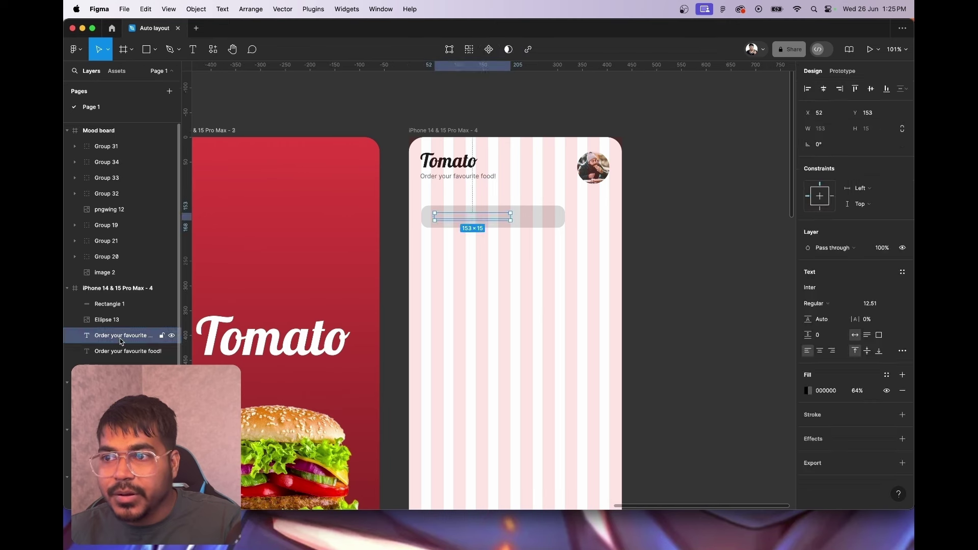
pyautogui.moveTo(120, 338); pyautogui.dragTo(120, 298)
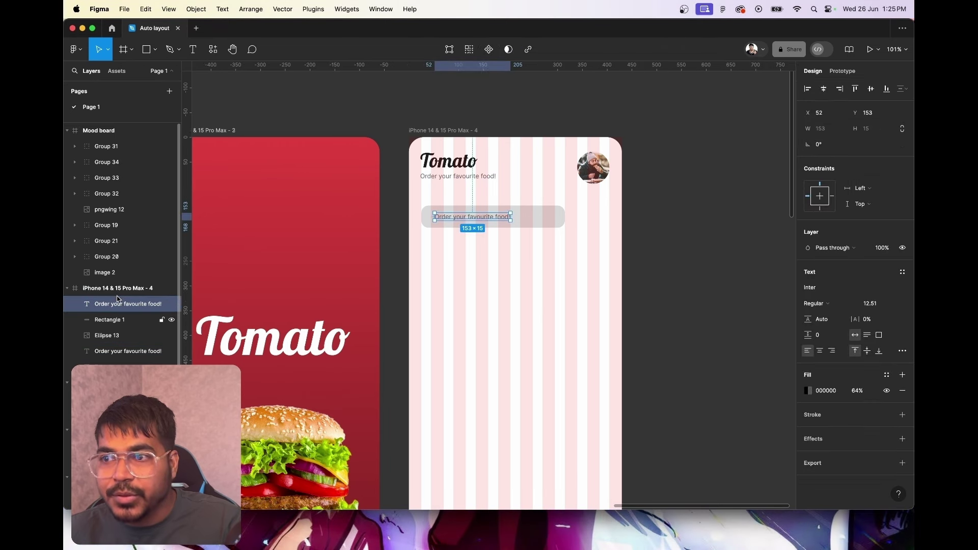
pyautogui.press('Return')
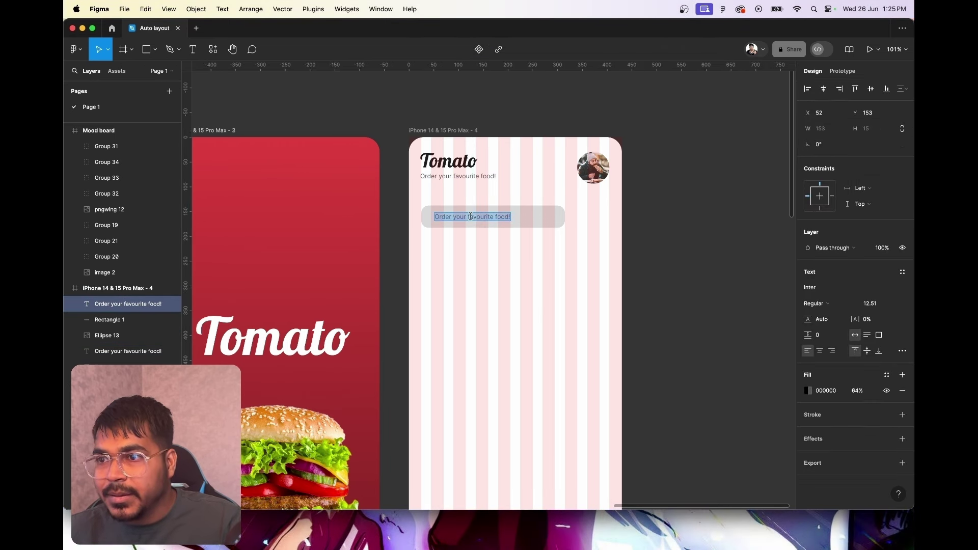
pyautogui.press('BackSpace')
pyautogui.write('Se')
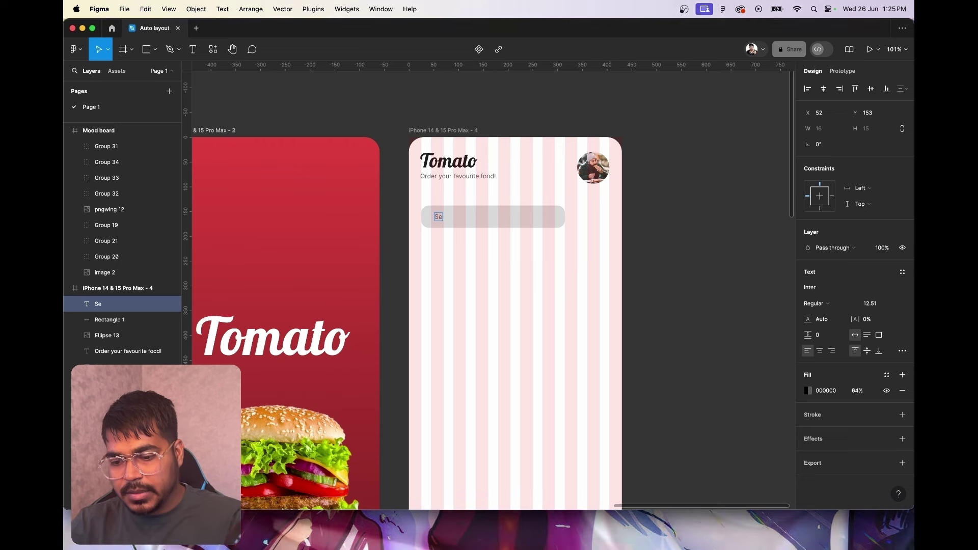
pyautogui.write('arch')
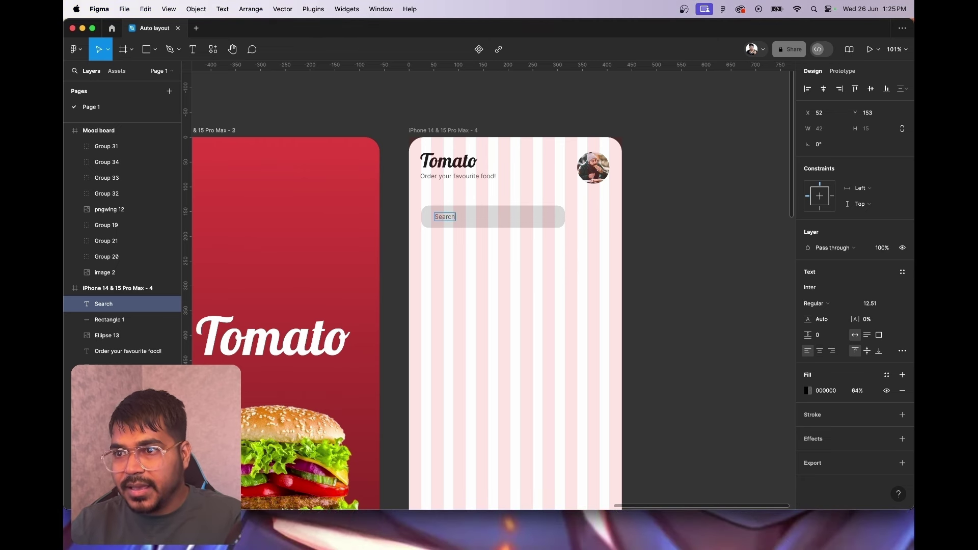
pyautogui.press('Escape')
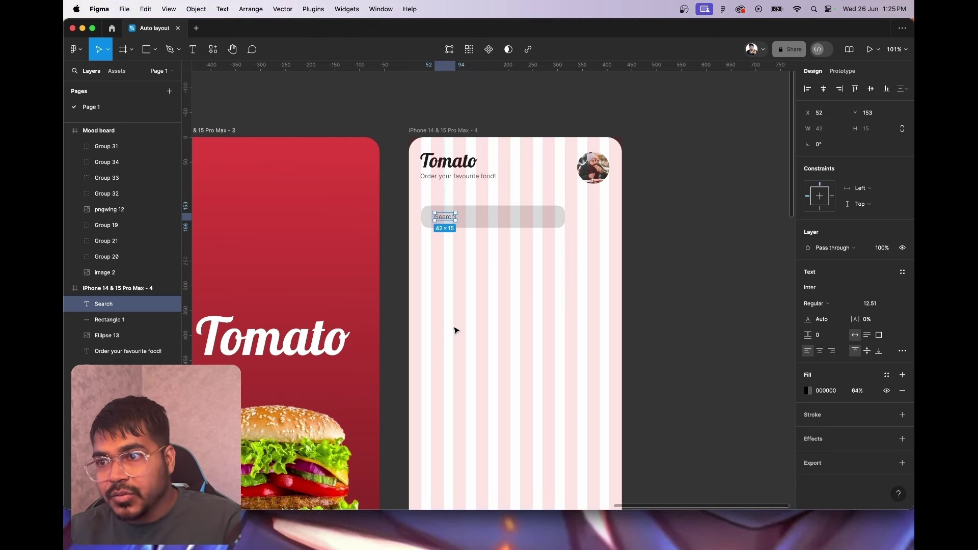
pyautogui.moveTo(450, 218); pyautogui.dragTo(464, 219)
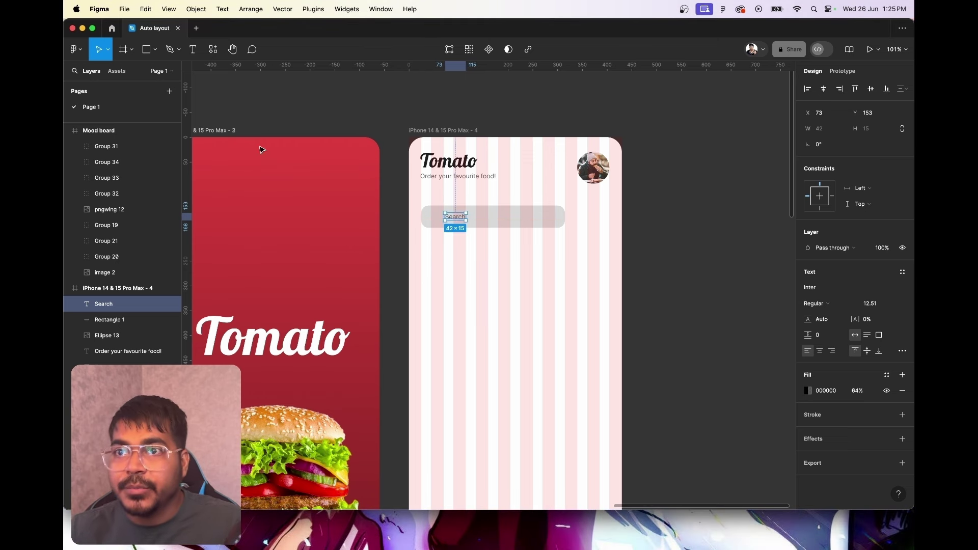
pyautogui.click(213, 49)
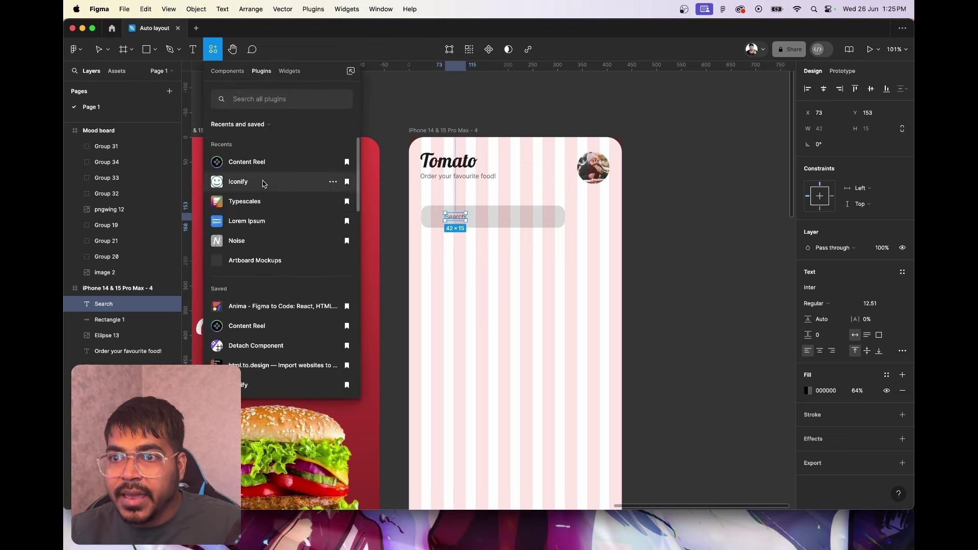
pyautogui.moveTo(275, 182)
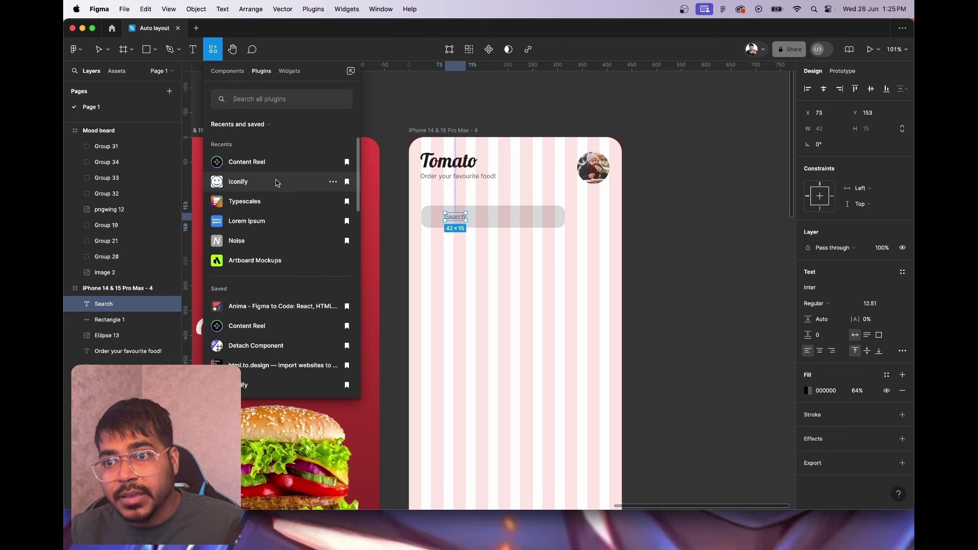
# Find a magnifier icon in Iconify and set its colour to dark grey #545454
pyautogui.click(265, 182)
pyautogui.write('sear')
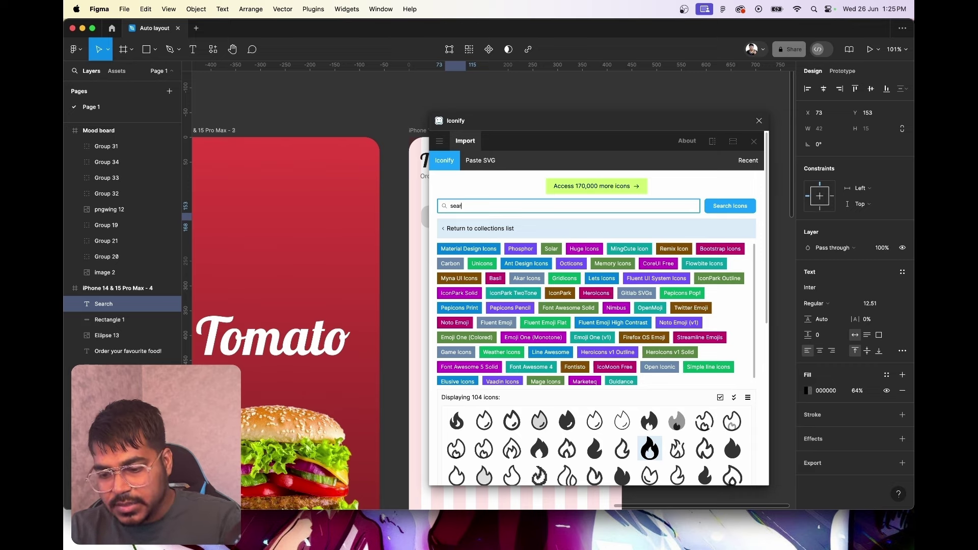
pyautogui.write('ch')
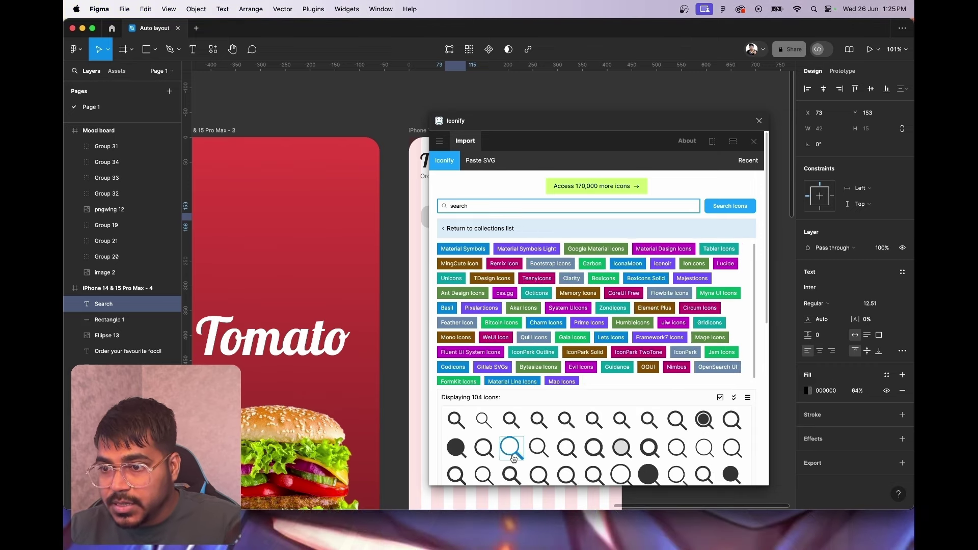
pyautogui.click(653, 425)
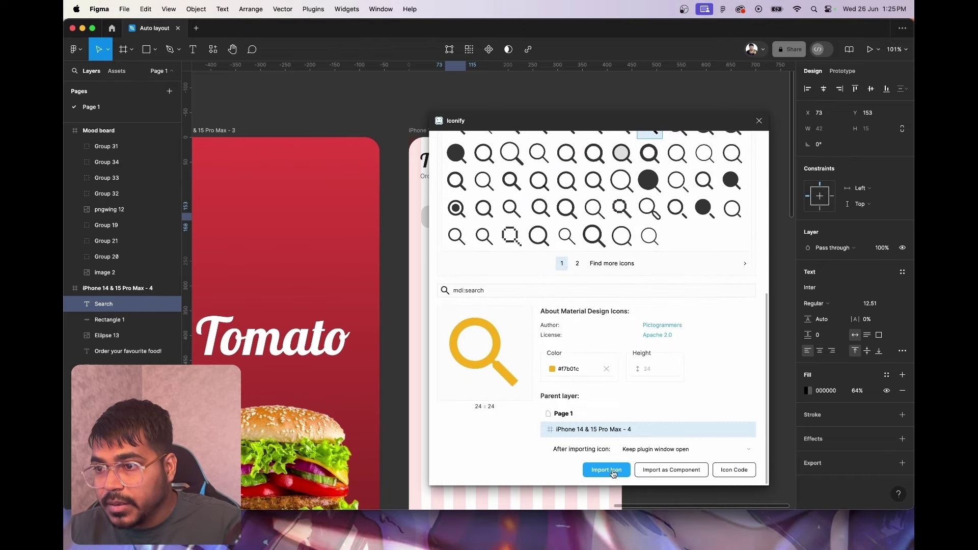
pyautogui.click(552, 369)
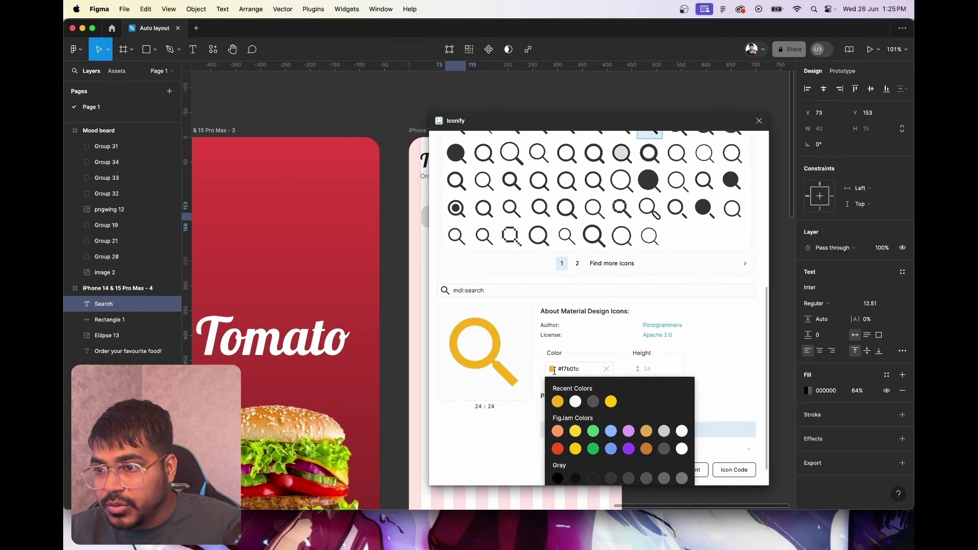
pyautogui.click(592, 402)
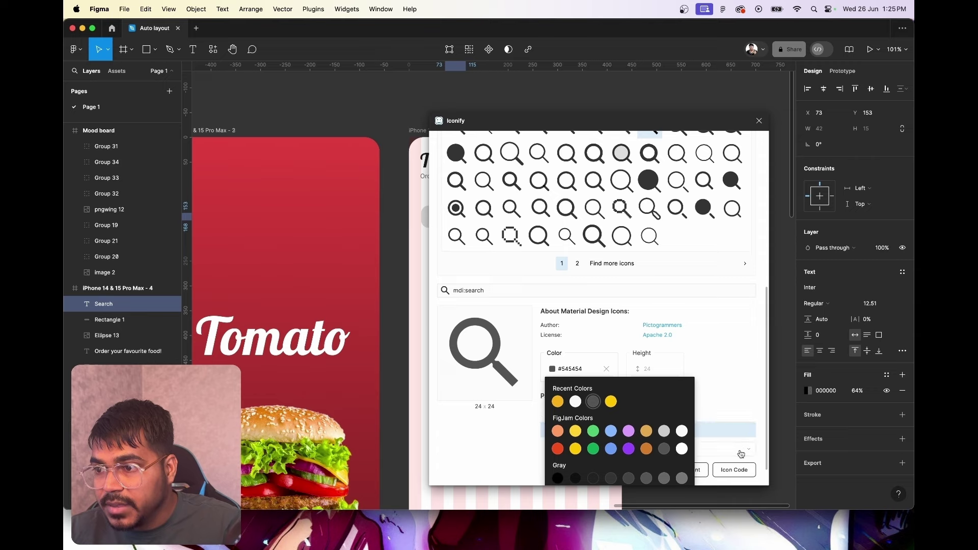
pyautogui.click(745, 396)
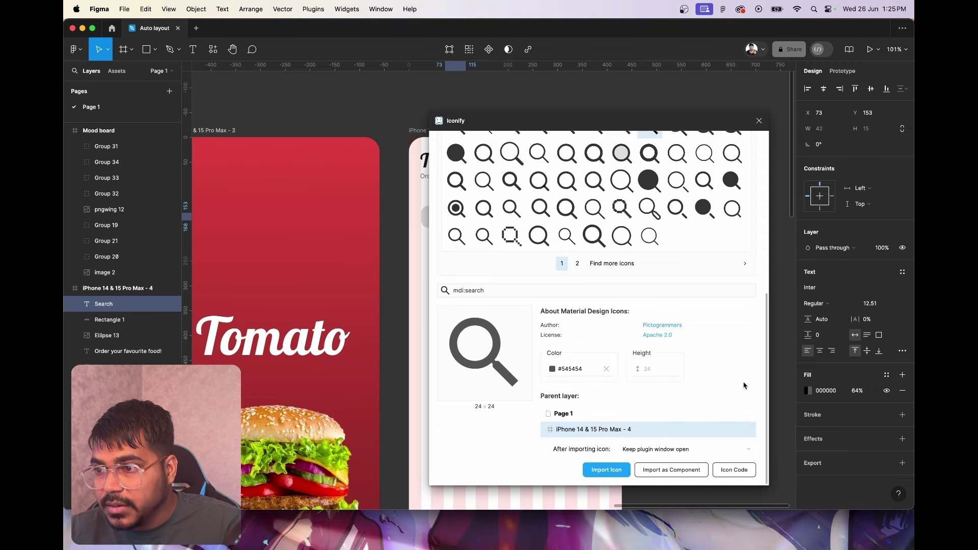
# Import the 24×24 search icon and place it in the bar, layered above the rectangle
pyautogui.click(607, 469)
pyautogui.click(760, 122)
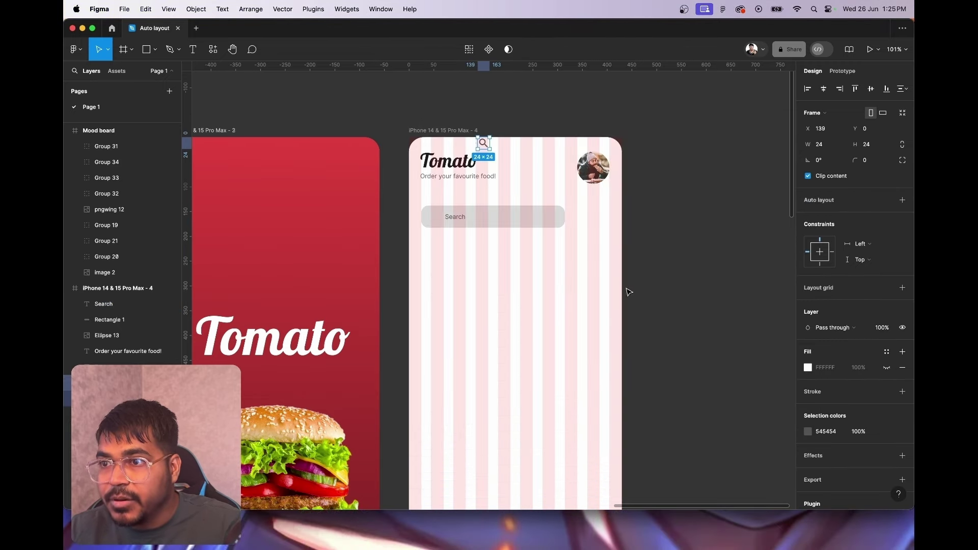
pyautogui.moveTo(483, 144); pyautogui.dragTo(439, 220)
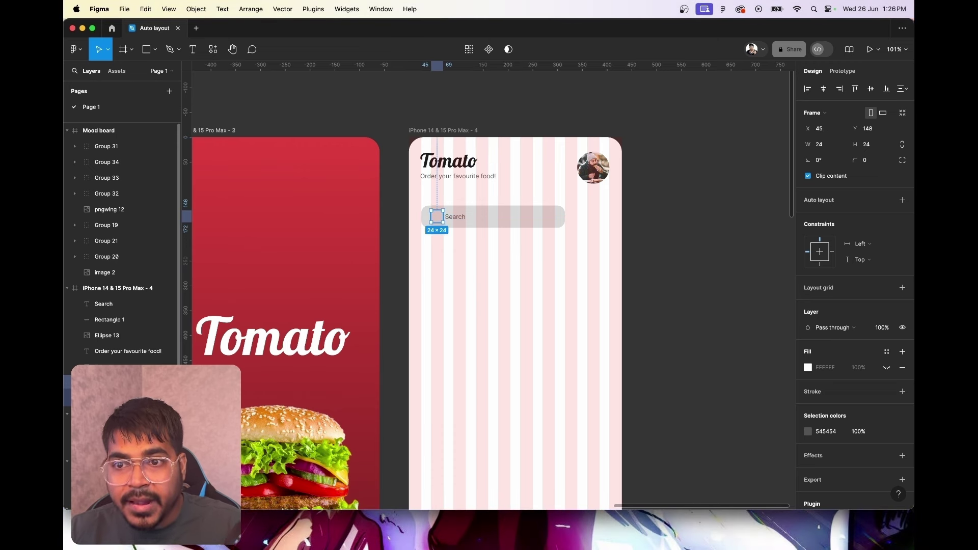
pyautogui.moveTo(119, 351); pyautogui.dragTo(112, 301)
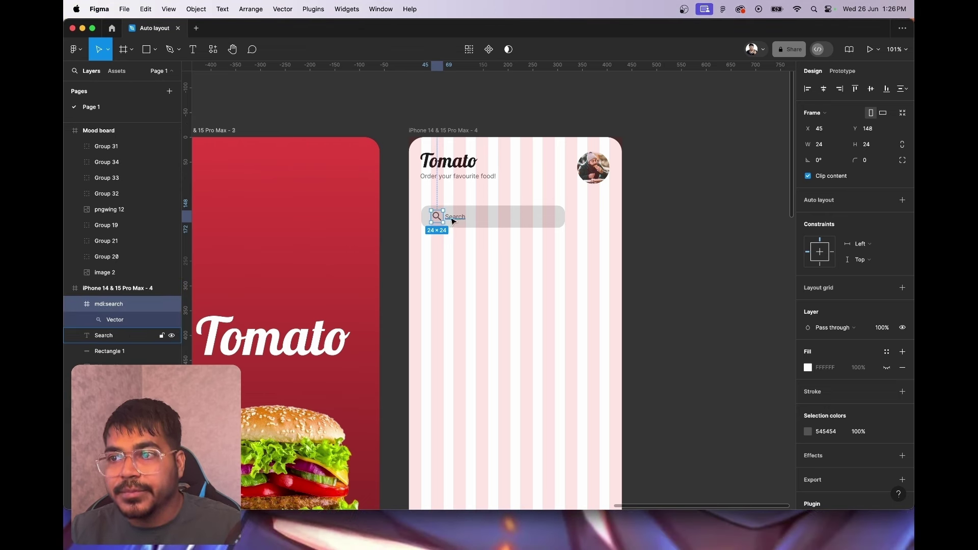
# Collapse the Mood board and phone frame layer groups and rename the striped home screen 03
pyautogui.click(68, 131)
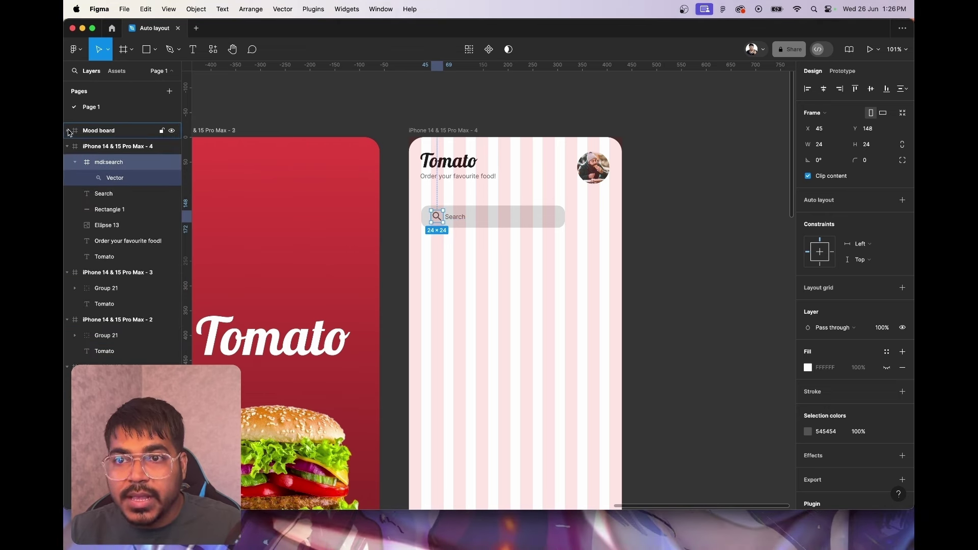
pyautogui.click(67, 273)
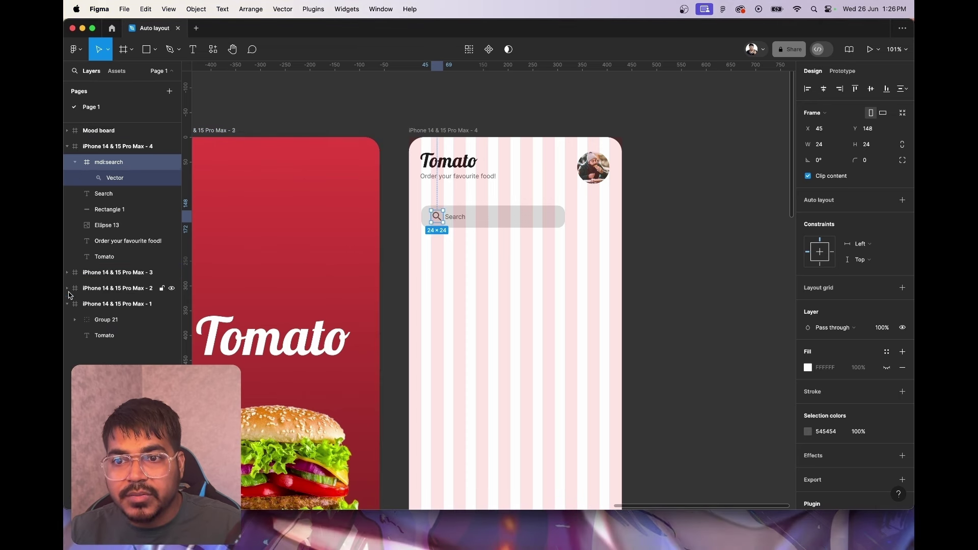
pyautogui.click(66, 289)
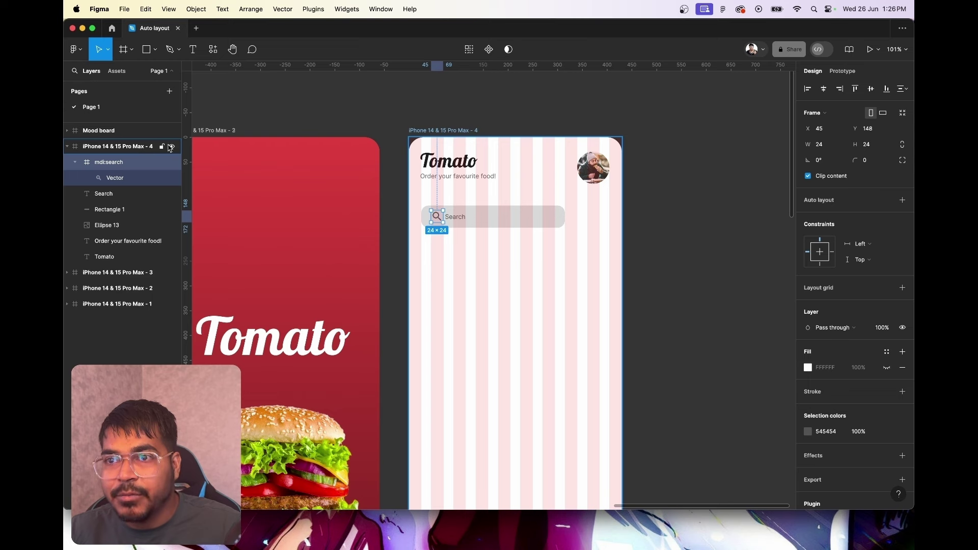
pyautogui.doubleClick(441, 129)
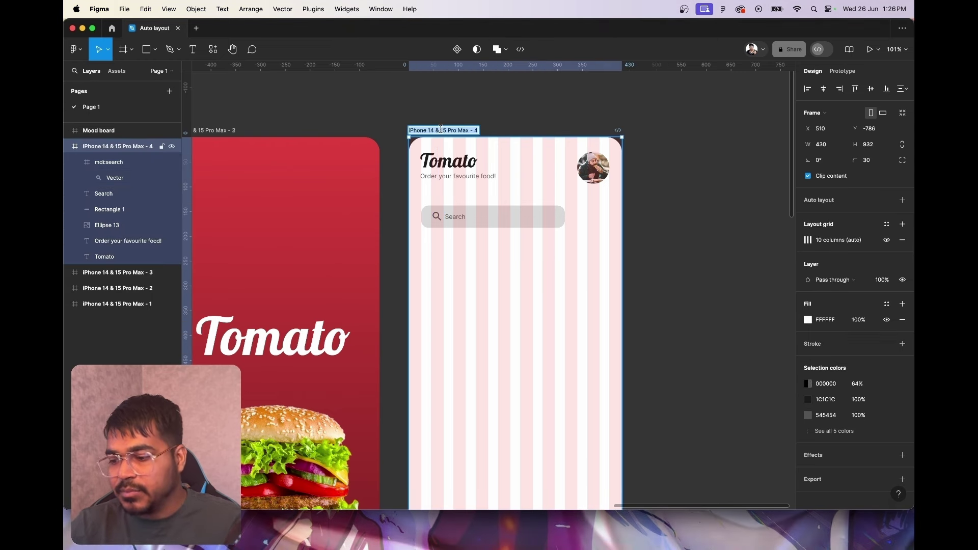
pyautogui.write('03')
pyautogui.press('Return')
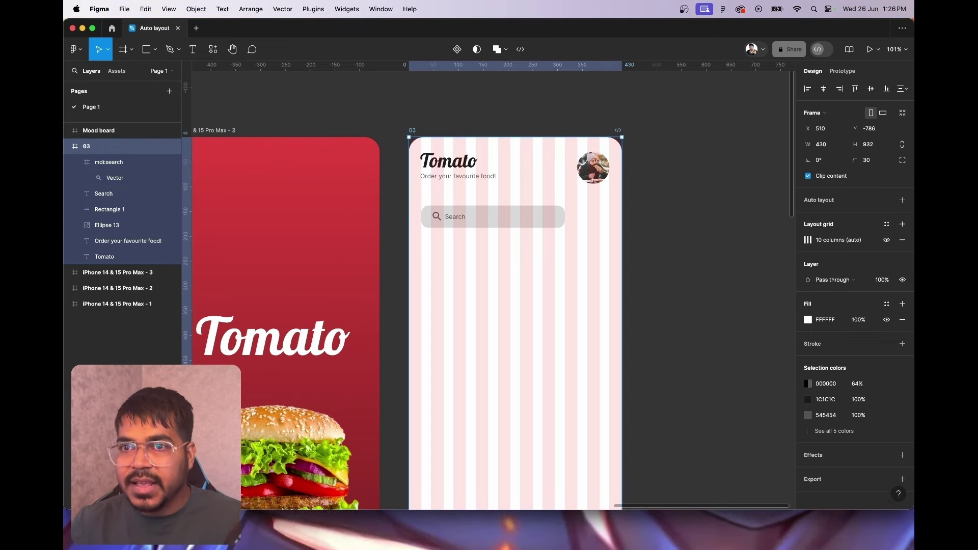
# Rename the red burger screen frame to 02
pyautogui.hscroll(-3, 400, 208)
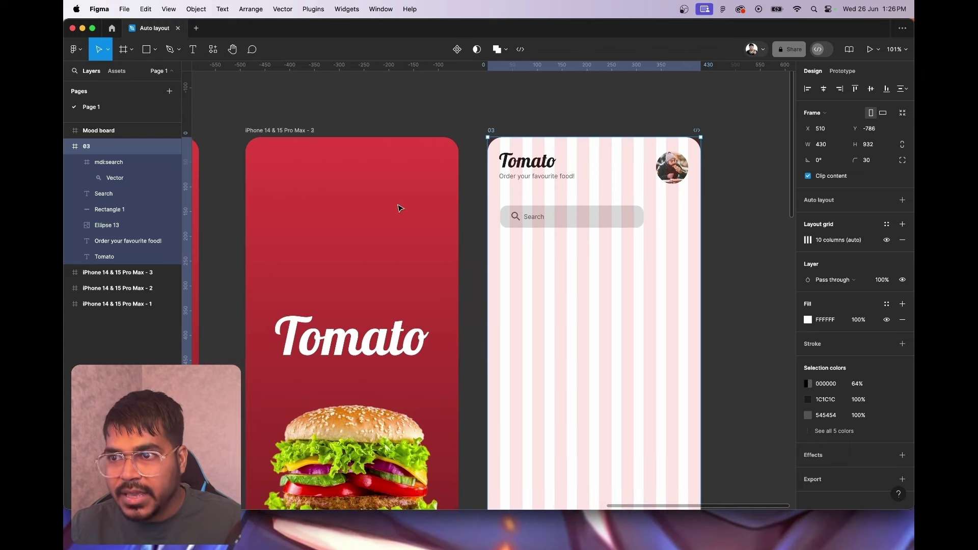
pyautogui.hscroll(-2, 387, 194)
pyautogui.click(344, 133)
pyautogui.write('02')
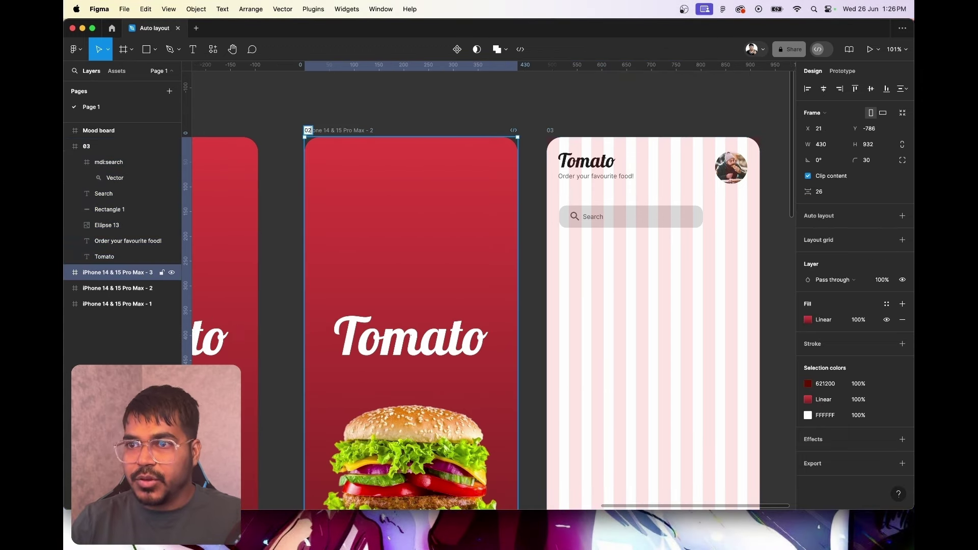
pyautogui.press('Return')
pyautogui.click(404, 116)
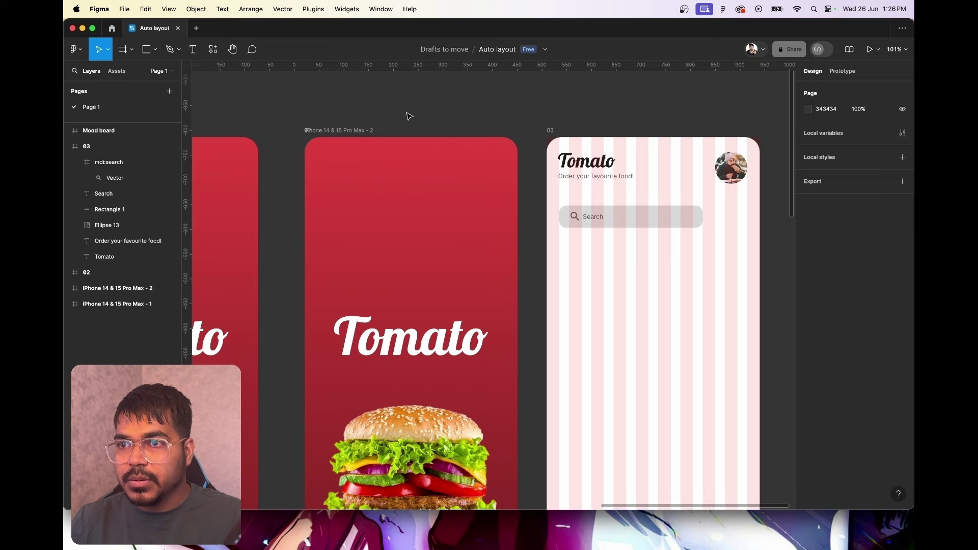
pyautogui.click(351, 133)
pyautogui.doubleClick(351, 134)
pyautogui.write('02')
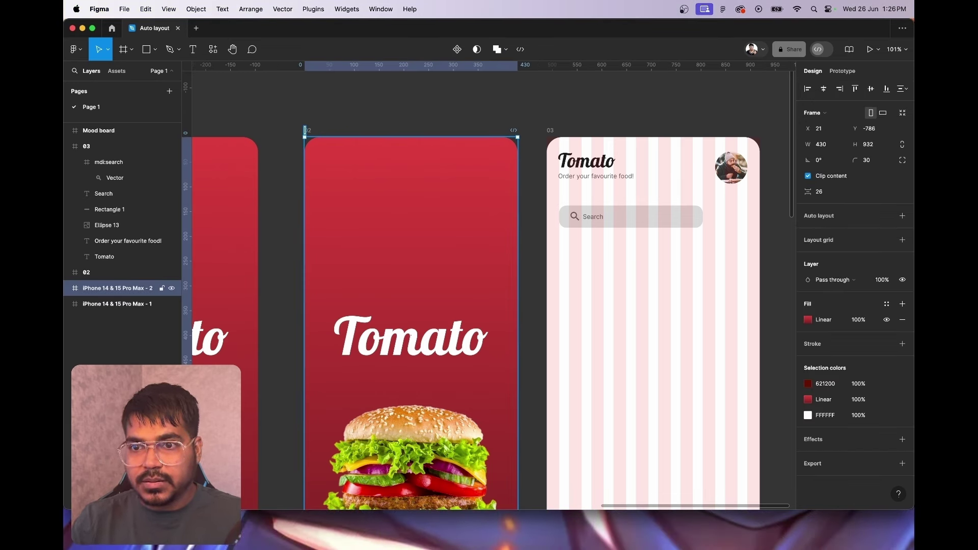
pyautogui.press('Return')
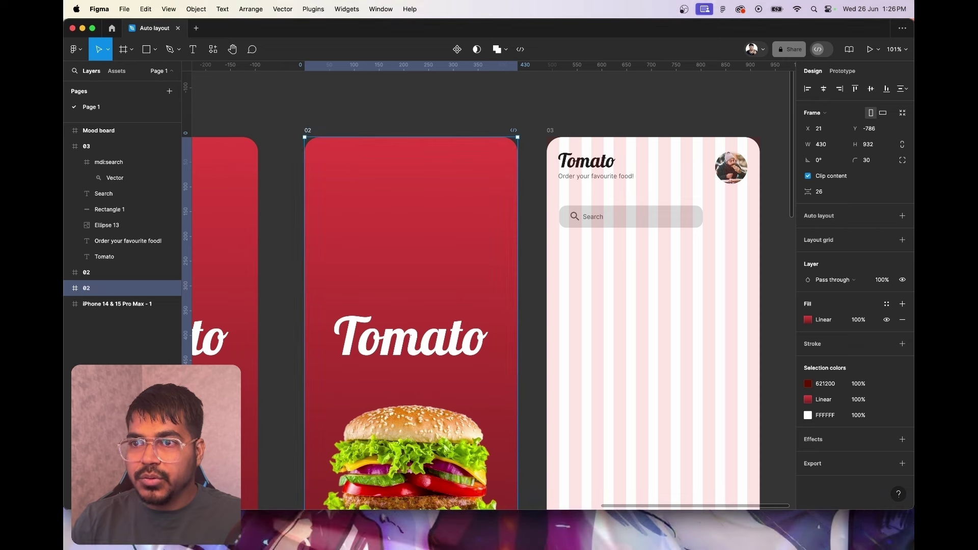
pyautogui.moveTo(115, 273)
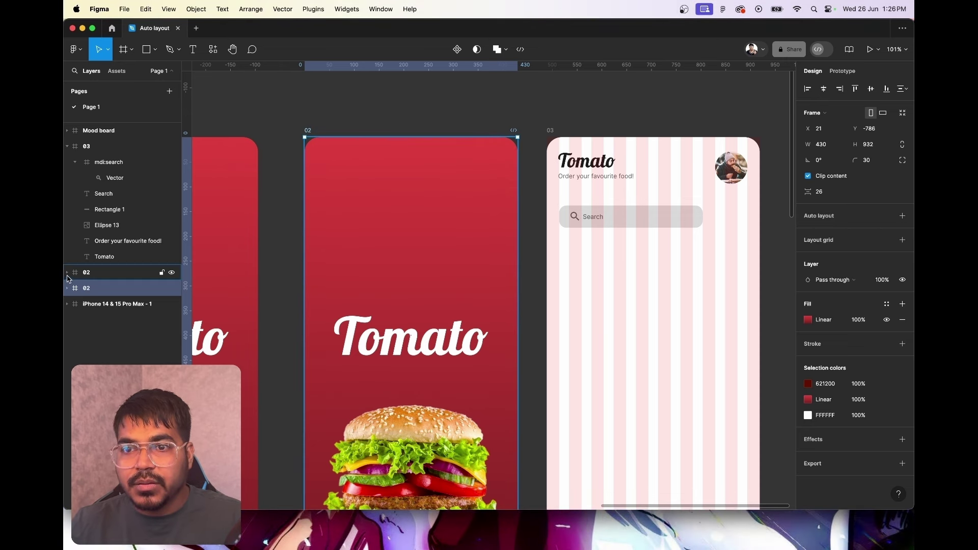
# Check the duplicate 02 frame's contents and delete it
pyautogui.click(66, 289)
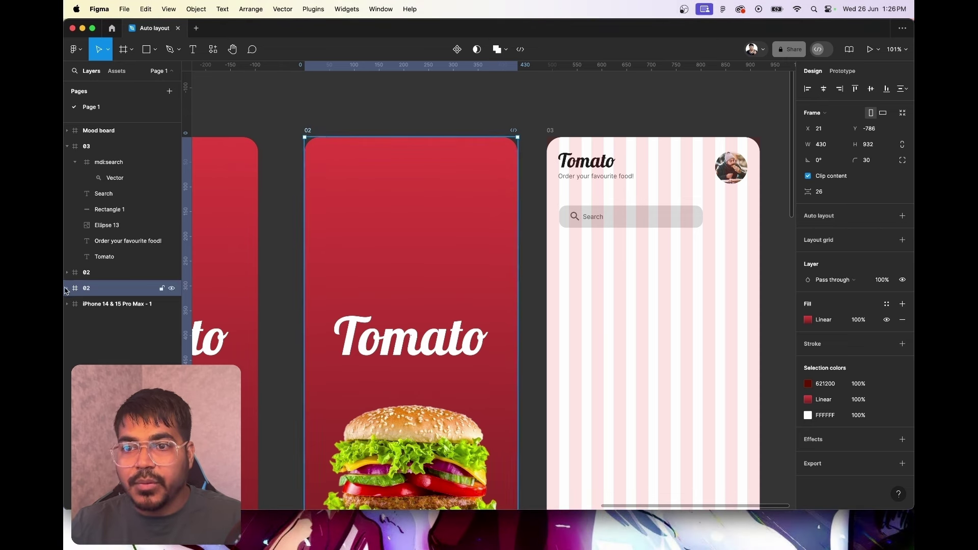
pyautogui.click(65, 290)
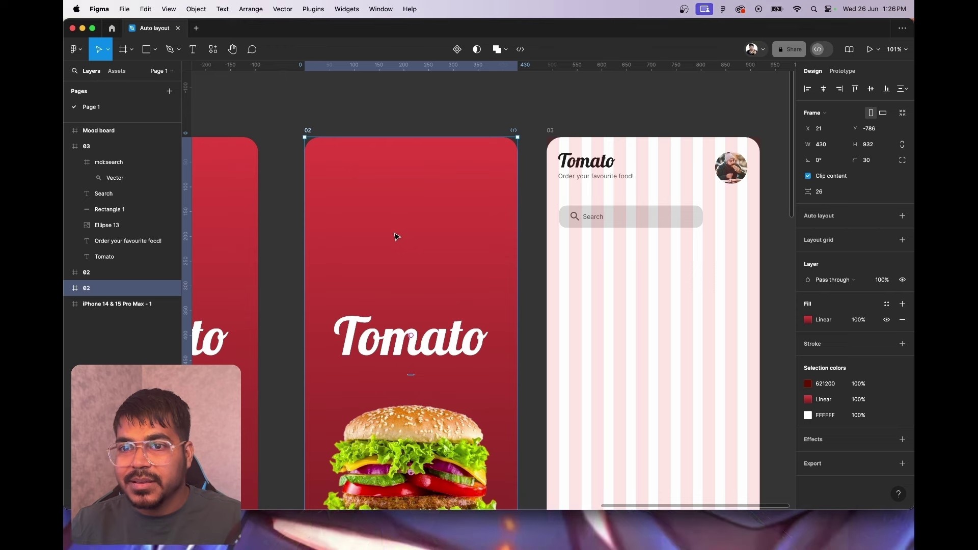
pyautogui.click(480, 230)
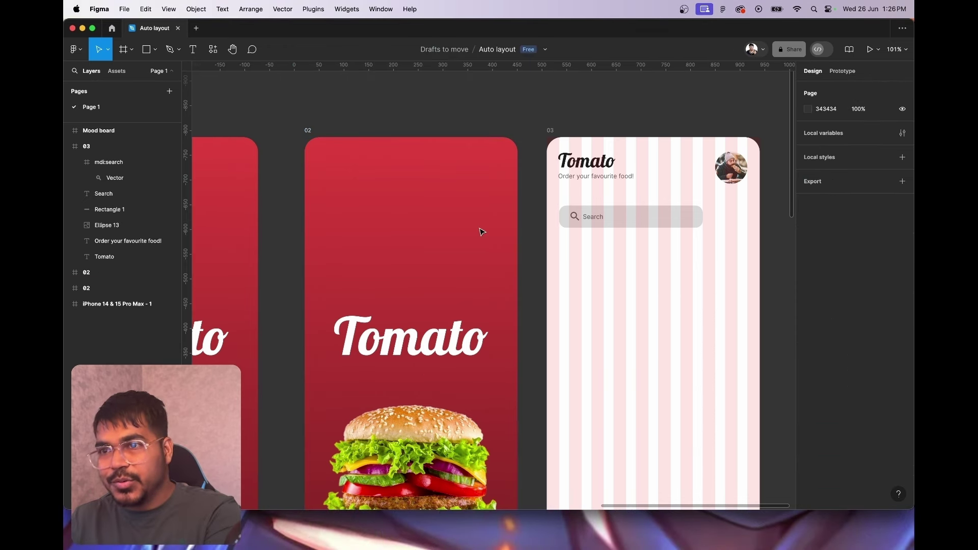
pyautogui.click(309, 133)
pyautogui.press('Delete')
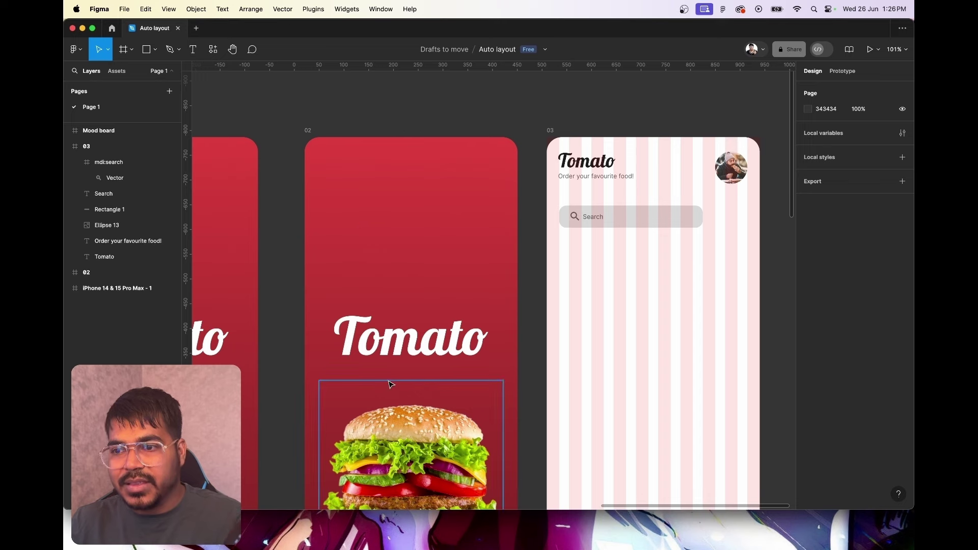
# With the Prototype tab showing, rename the first Tomato splash frame to 'Intro'
pyautogui.scroll(-5, 399, 390)
pyautogui.click(843, 71)
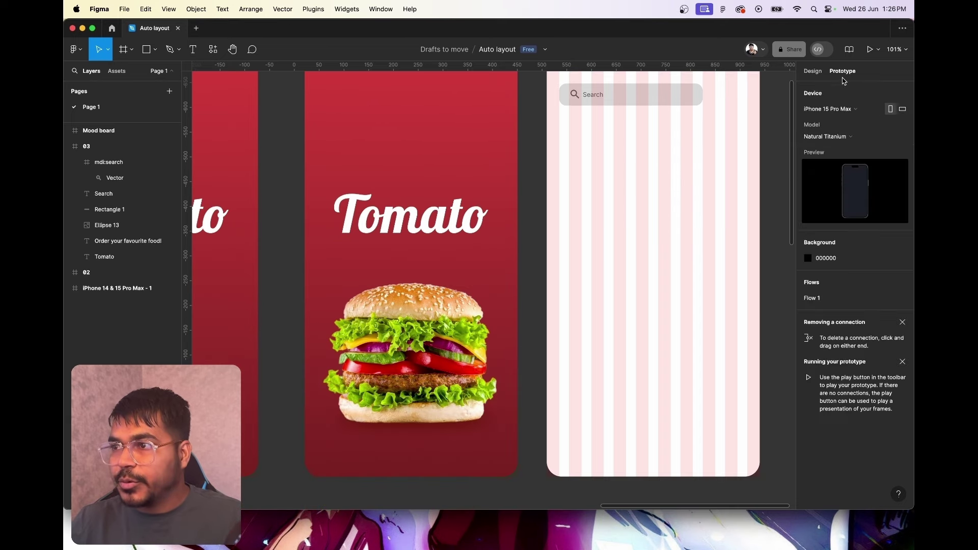
pyautogui.hscroll(4, 462, 339)
pyautogui.hscroll(-5, 461, 337)
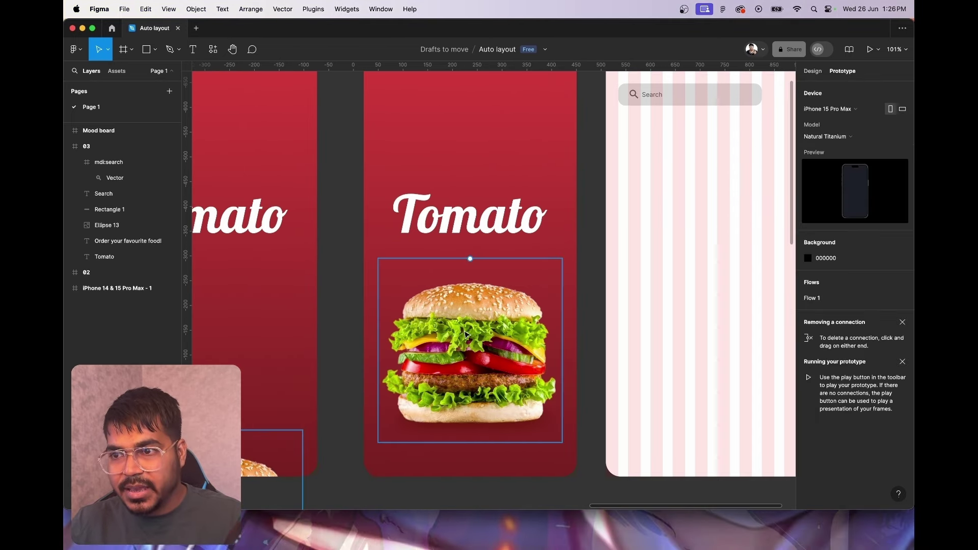
pyautogui.hscroll(-5, 465, 336)
pyautogui.scroll(-5, 467, 335)
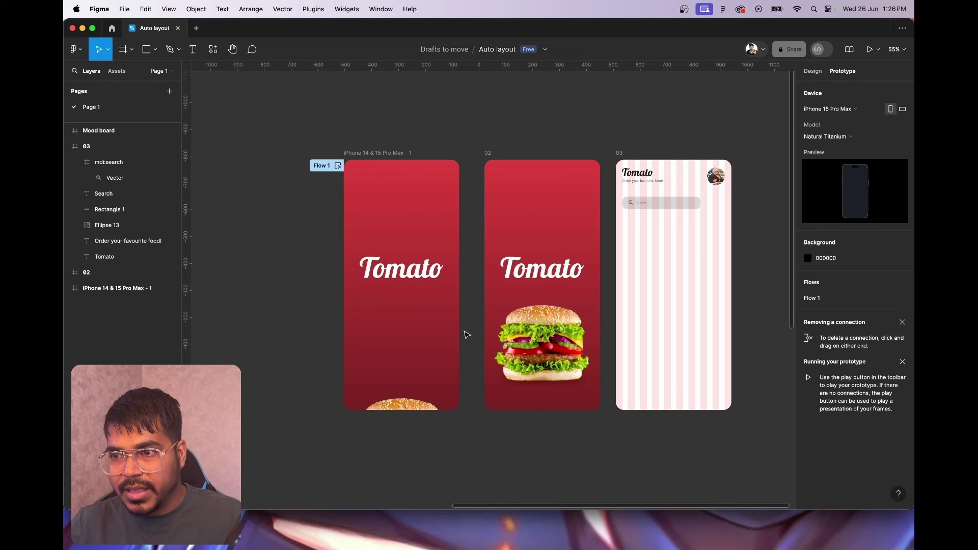
pyautogui.click(403, 418)
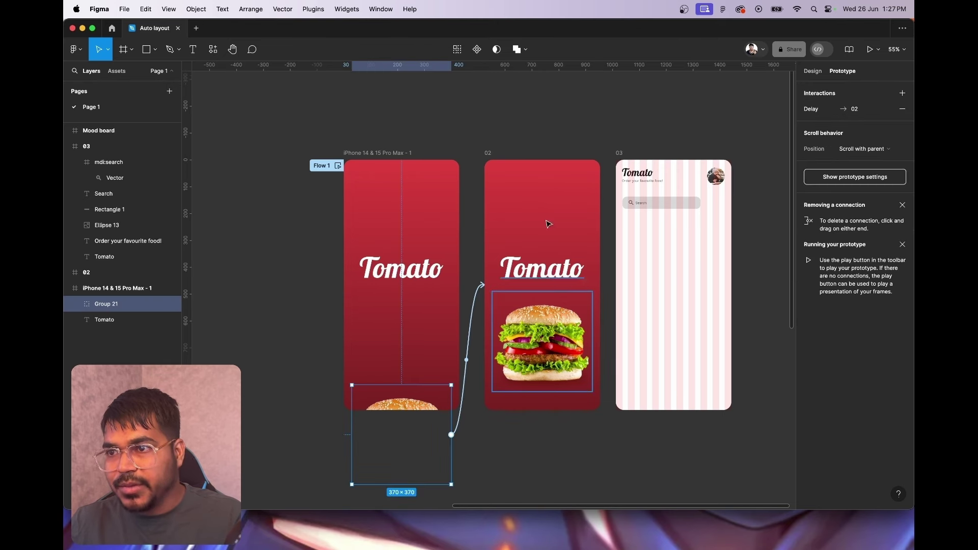
pyautogui.moveTo(107, 304)
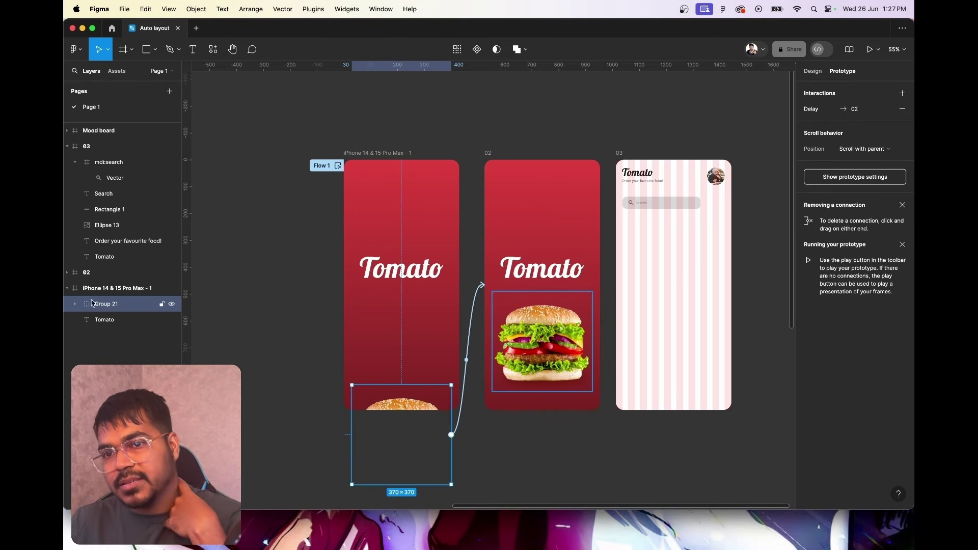
pyautogui.click(383, 158)
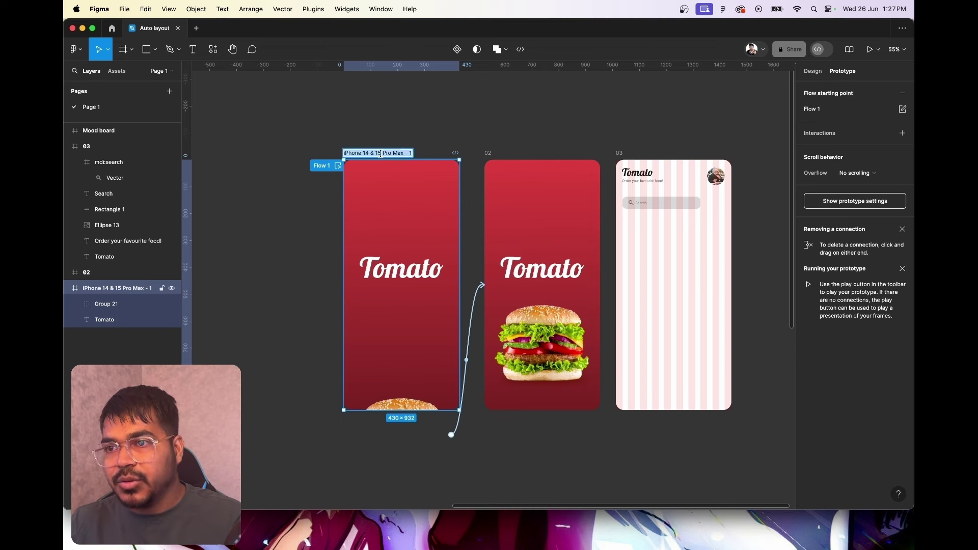
pyautogui.write('Intro')
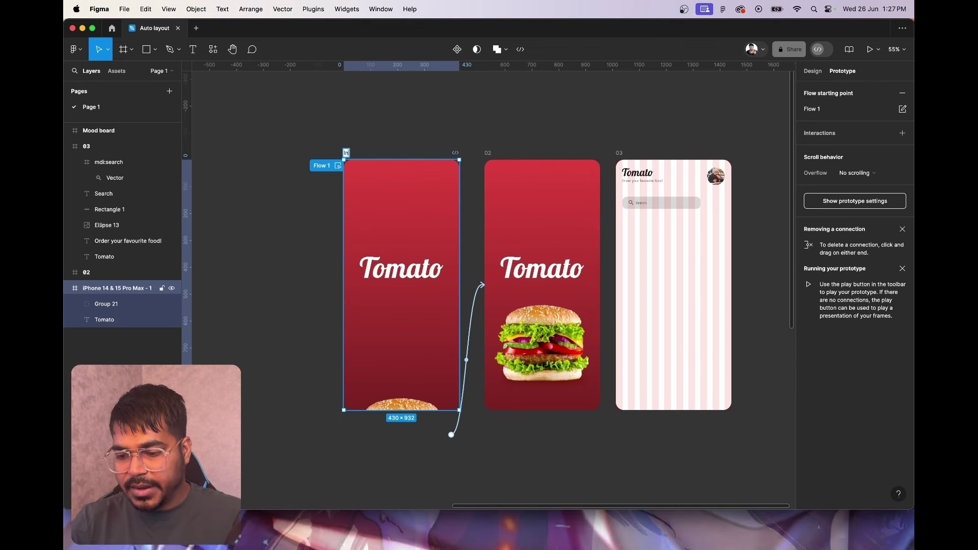
pyautogui.press('Return')
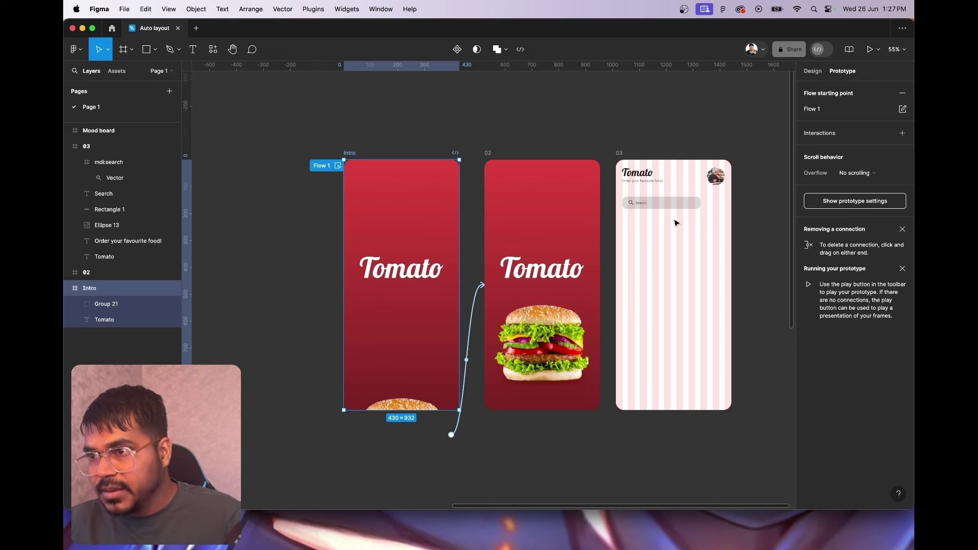
# Nudge the avatar, Tomato title and tagline slightly lower on screen 03
pyautogui.click(619, 153)
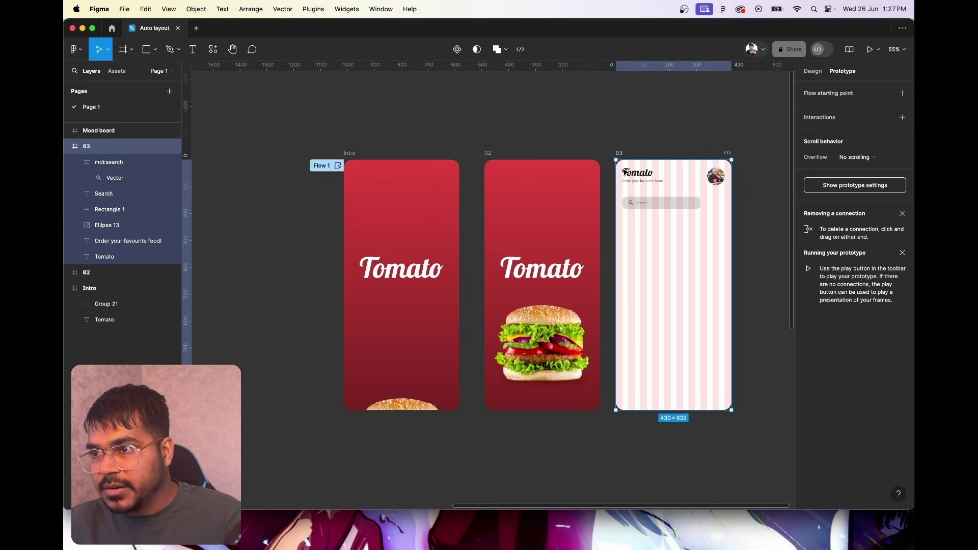
pyautogui.scroll(3, 644, 205)
pyautogui.scroll(3, 644, 211)
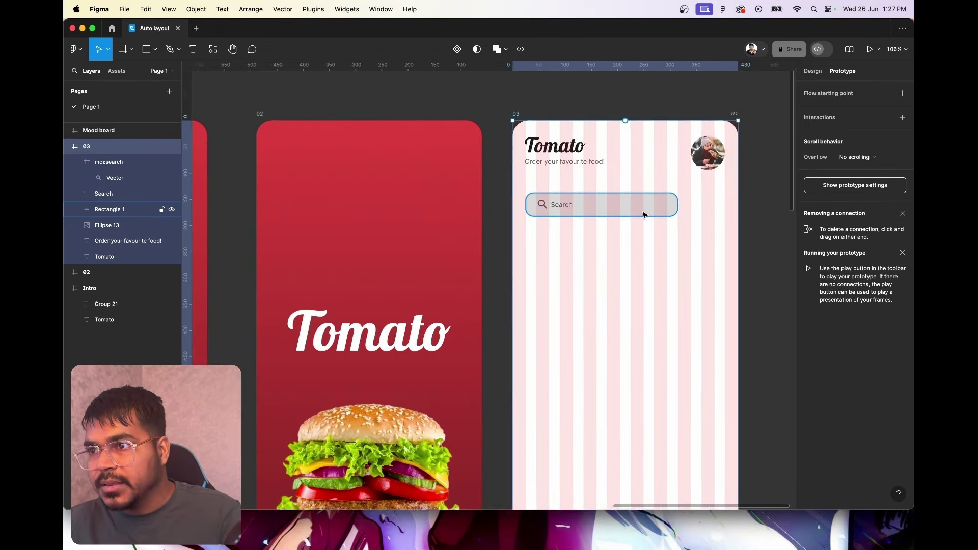
pyautogui.click(762, 264)
pyautogui.click(631, 152)
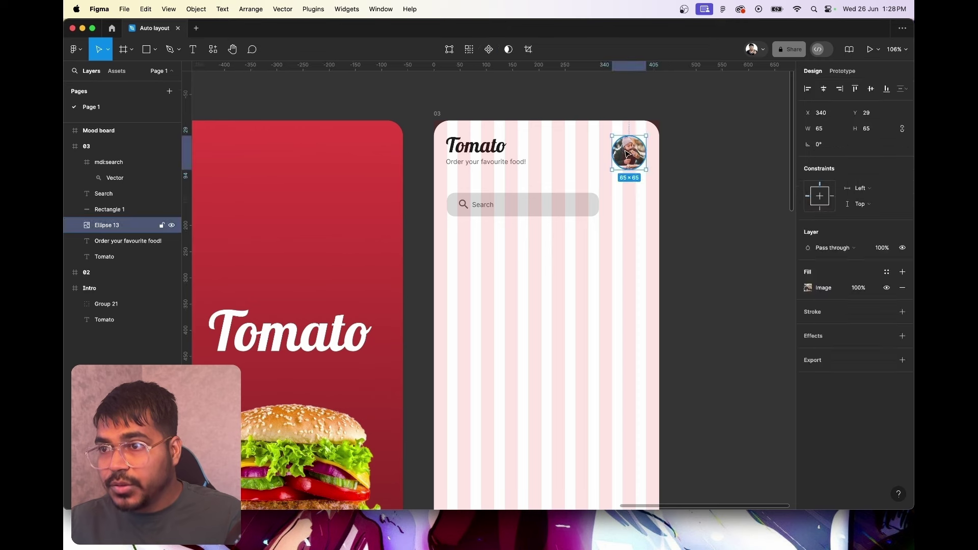
pyautogui.keyDown('shift'); pyautogui.click(499, 153); pyautogui.keyUp('shift')
pyautogui.keyDown('shift'); pyautogui.click(492, 162); pyautogui.keyUp('shift')
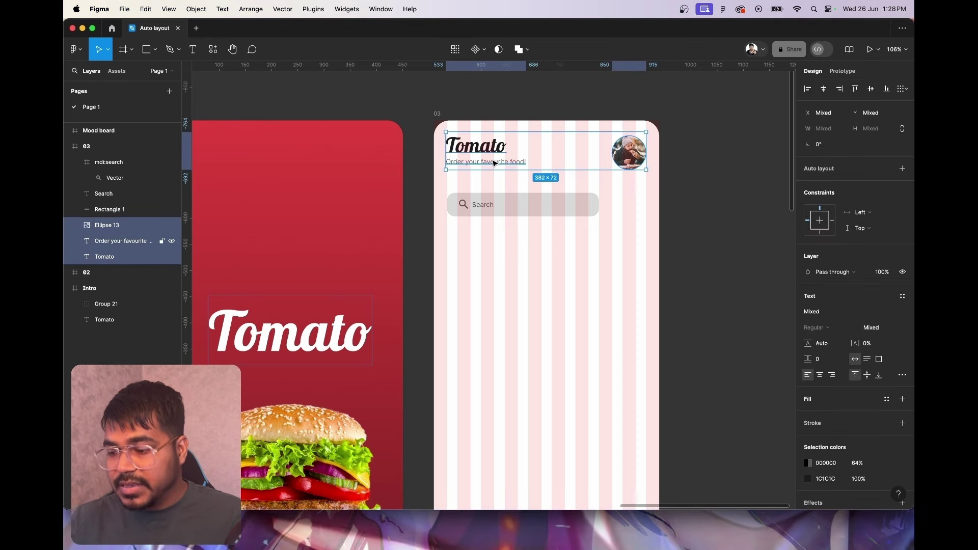
pyautogui.press('Down')
pyautogui.press('Down')
pyautogui.press('Down')
pyautogui.press('Down')
pyautogui.press('Down')
pyautogui.press('Down')
pyautogui.press('Down')
pyautogui.press('Down')
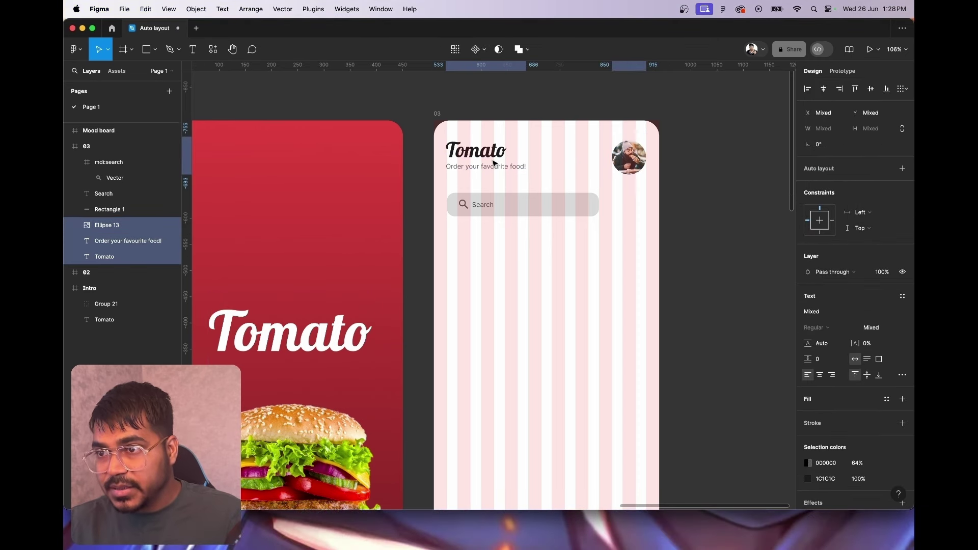
pyautogui.press('Down')
pyautogui.press('Down')
pyautogui.press('Down')
pyautogui.press('Down')
pyautogui.press('Down')
pyautogui.press('Down')
pyautogui.press('Down')
pyautogui.press('Down')
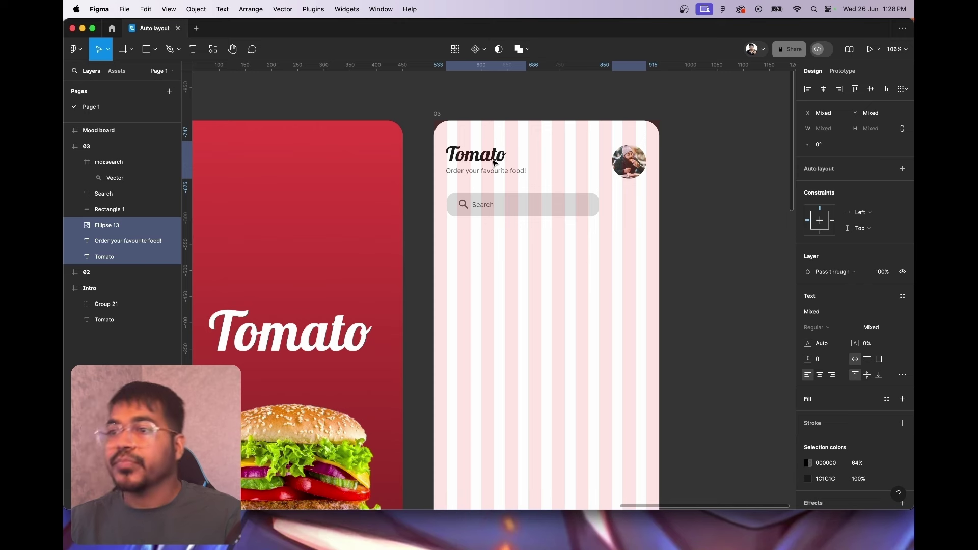
pyautogui.click(644, 233)
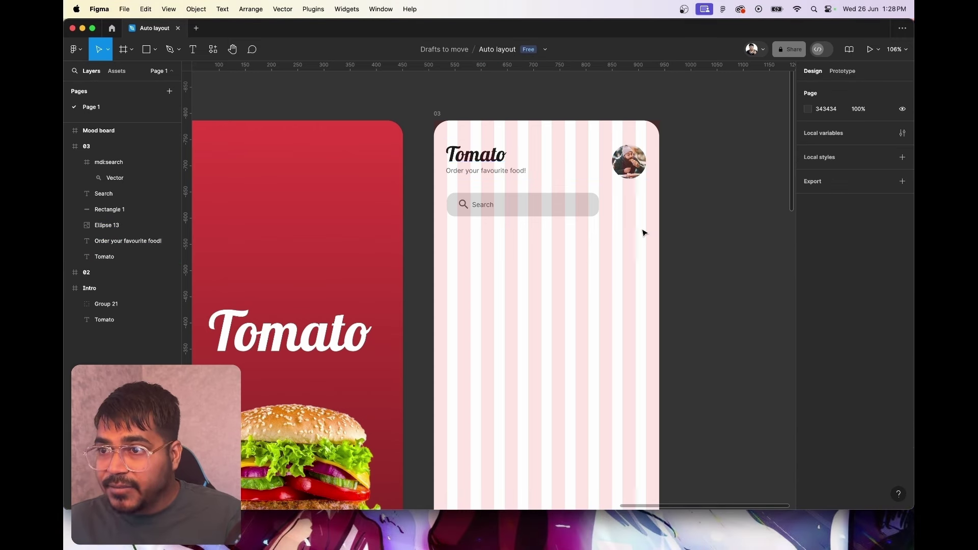
# Wrap the Tomato title and tagline in a vertical auto-layout frame named Tomato
pyautogui.click(466, 154)
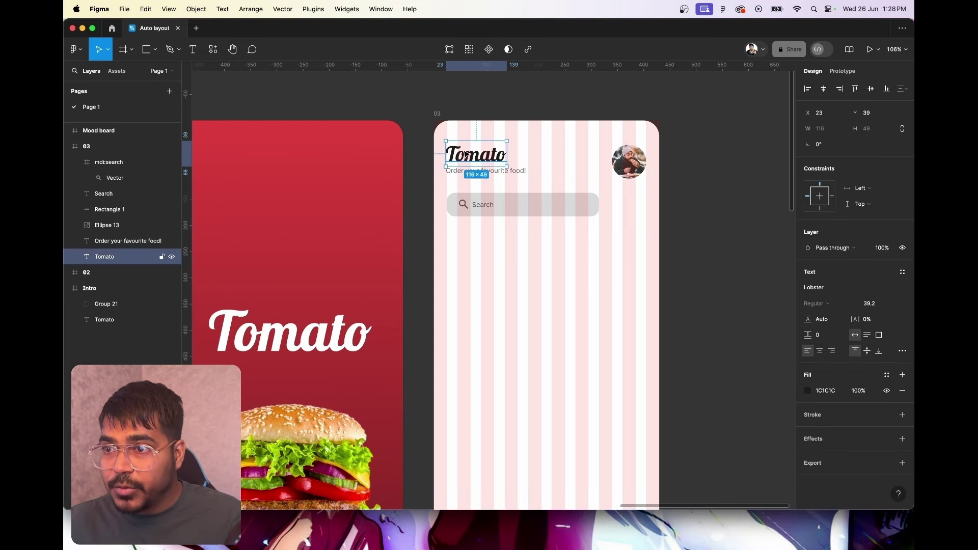
pyautogui.keyDown('shift'); pyautogui.click(498, 177); pyautogui.keyUp('shift')
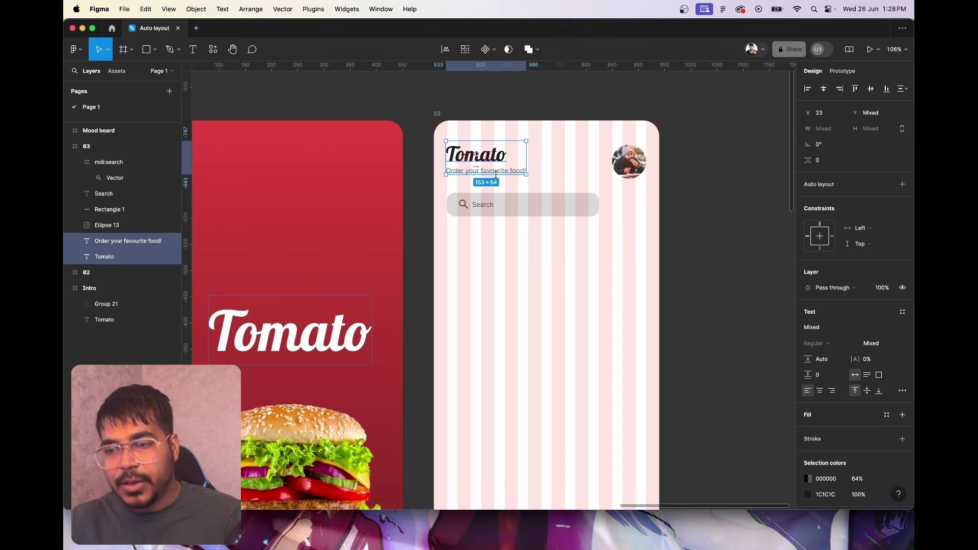
pyautogui.hotkey('shift', 'a')
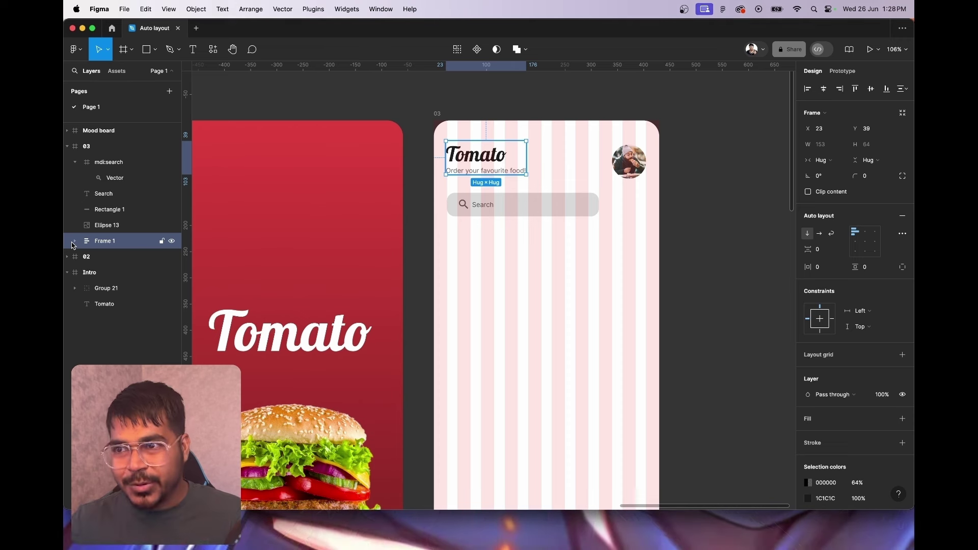
pyautogui.doubleClick(99, 242)
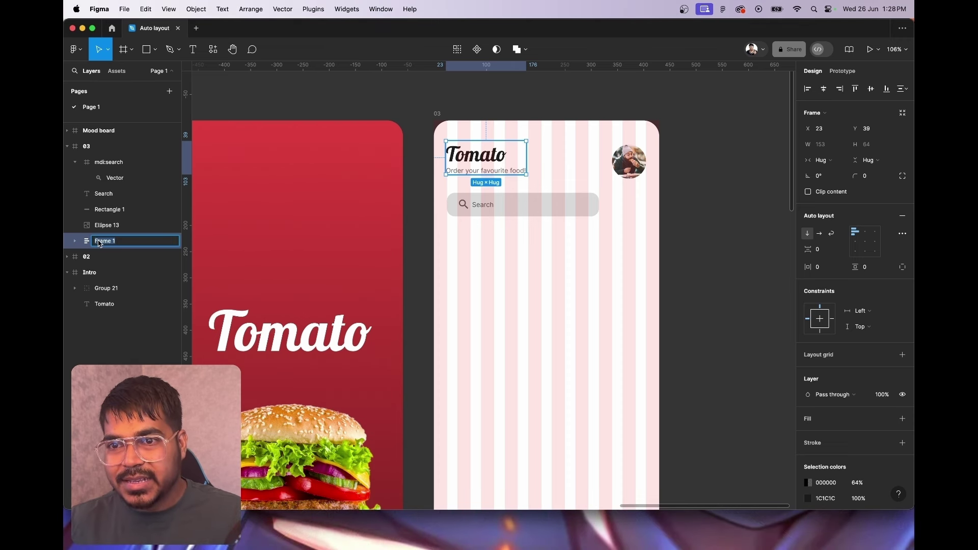
pyautogui.press('BackSpace')
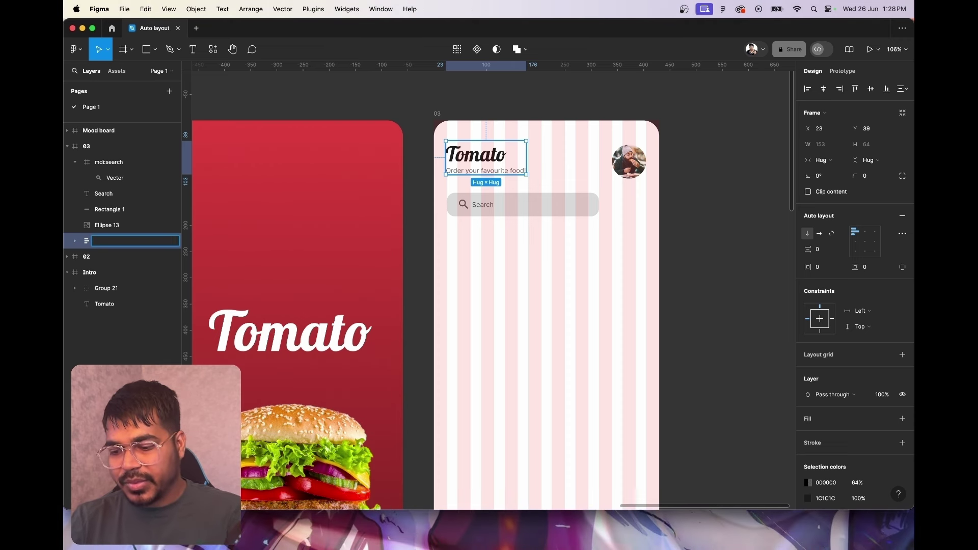
pyautogui.write('Tomato')
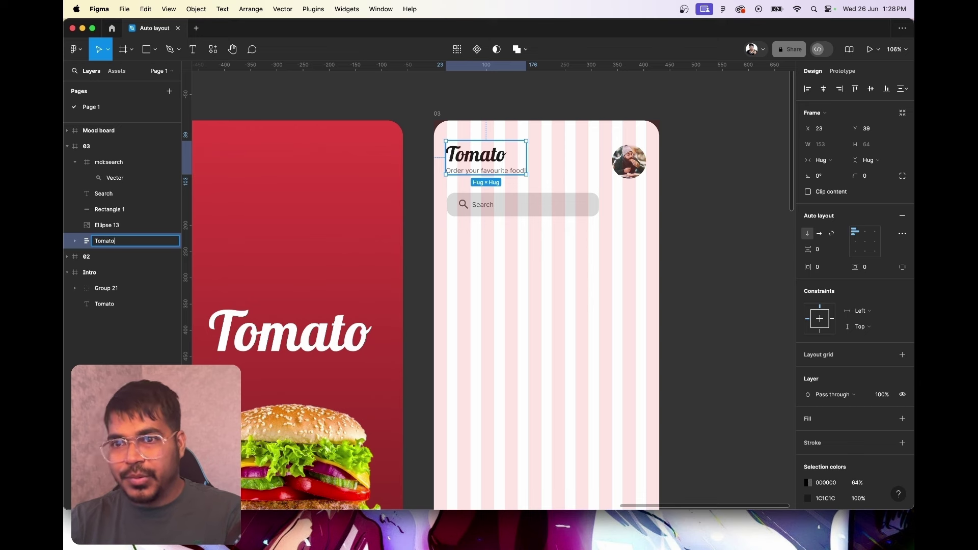
pyautogui.press('Return')
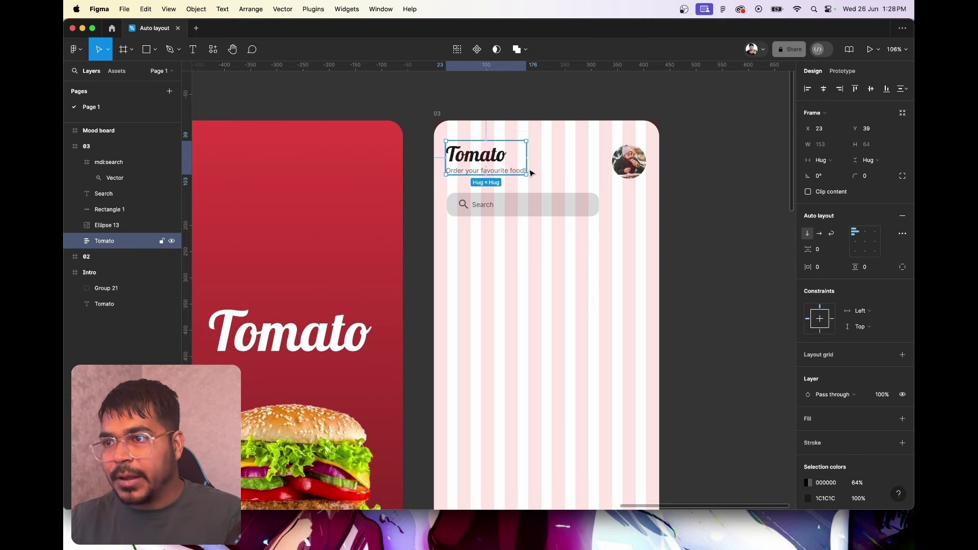
pyautogui.keyDown('shift'); pyautogui.click(634, 167); pyautogui.keyUp('shift')
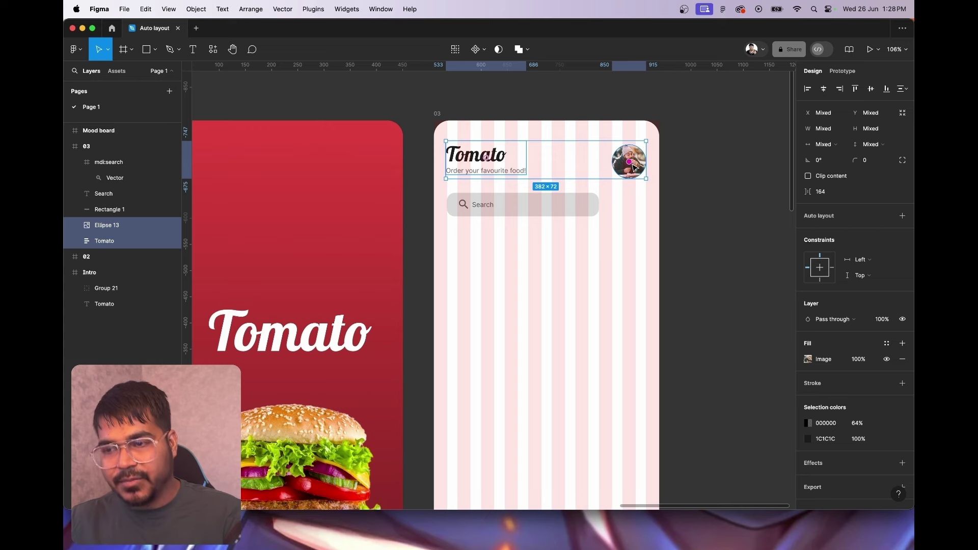
# Wrap the Tomato frame and Ellipse 13 in a horizontal auto layout, nudge it down 1px, name it Login
pyautogui.hotkey('shift', 'a')
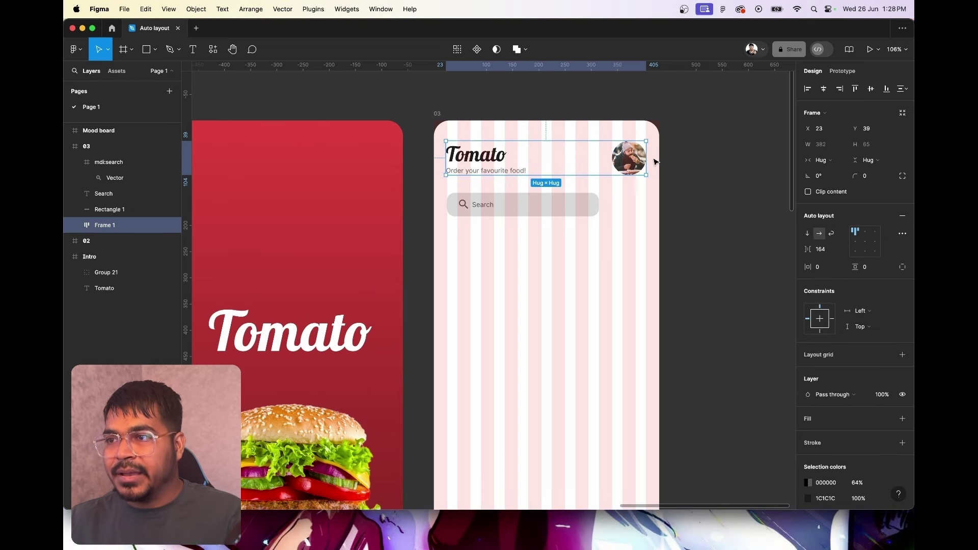
pyautogui.press('Down')
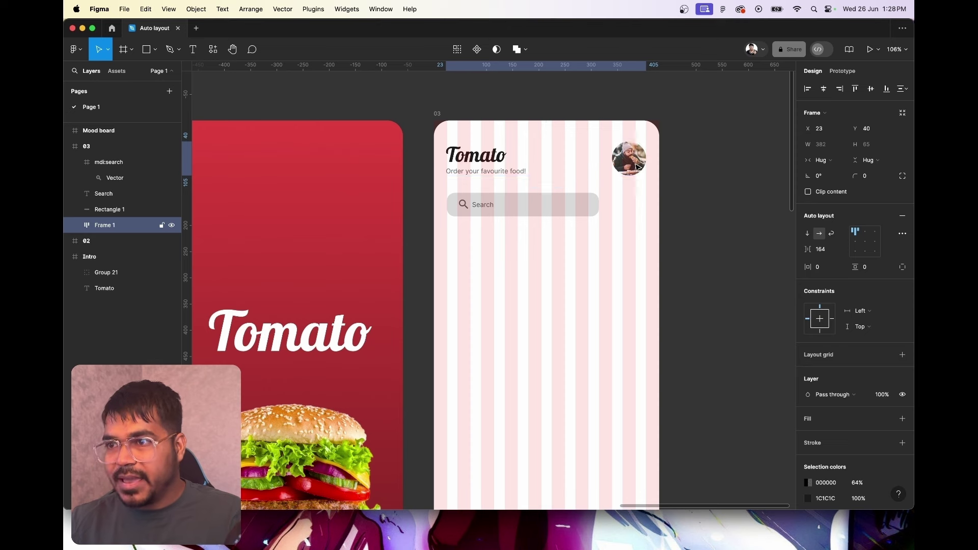
pyautogui.click(76, 227)
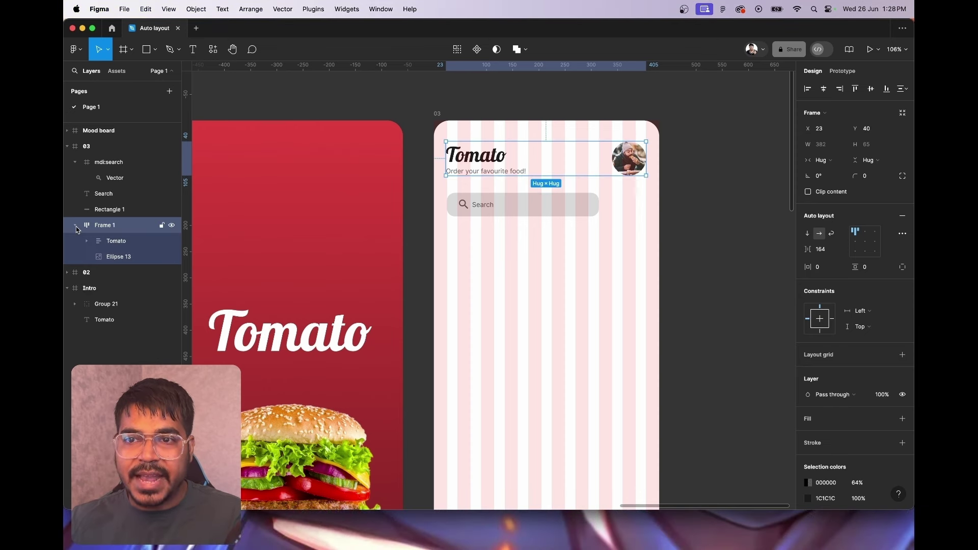
pyautogui.doubleClick(113, 227)
pyautogui.write('Login')
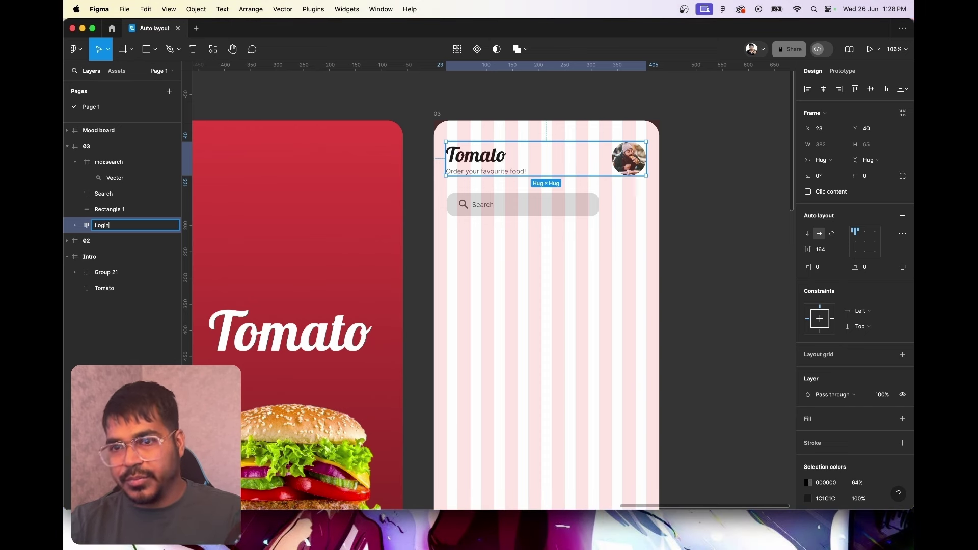
pyautogui.press('Return')
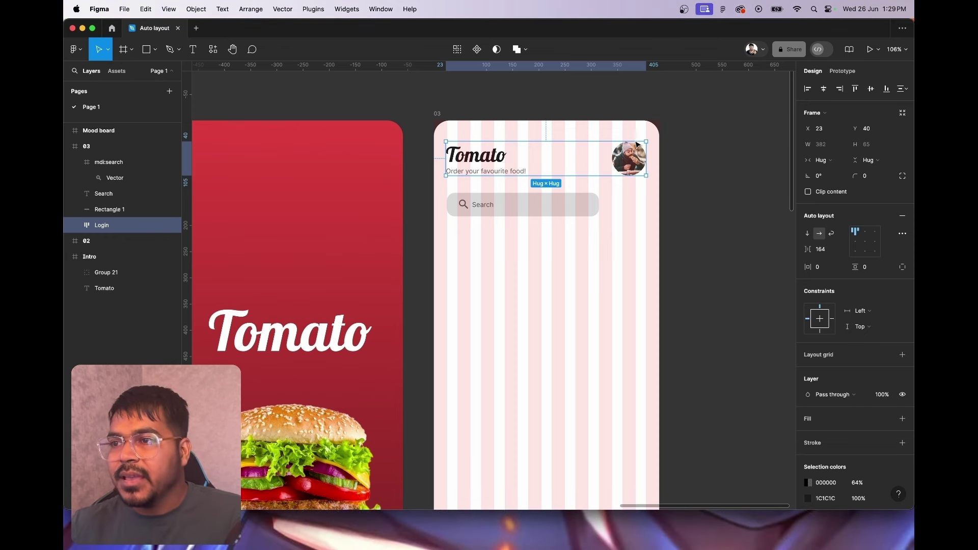
# Wrap the magnifier icon and Search placeholder in a horizontal auto-layout frame named 'Search'
pyautogui.click(521, 204)
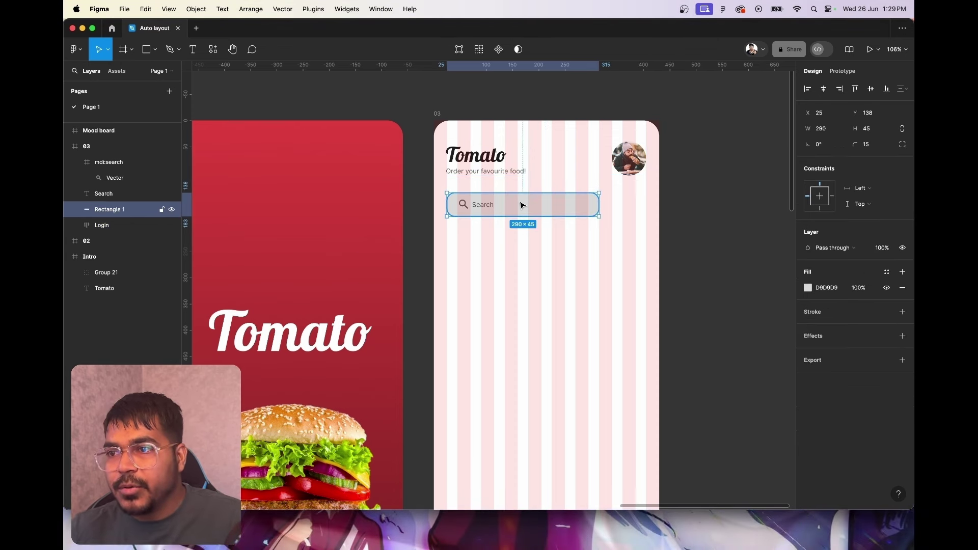
pyautogui.click(482, 210)
pyautogui.keyDown('shift'); pyautogui.click(460, 212); pyautogui.keyUp('shift')
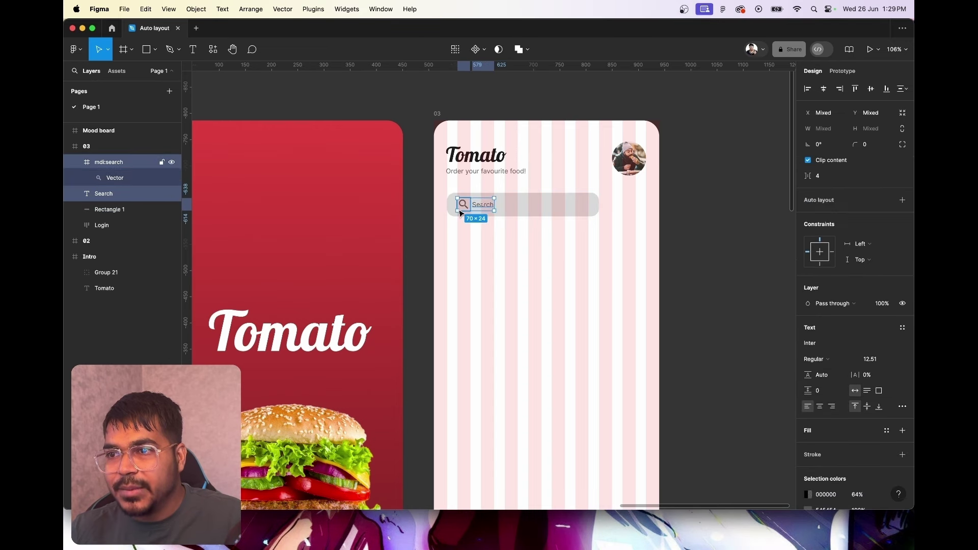
pyautogui.hotkey('shift', 'a')
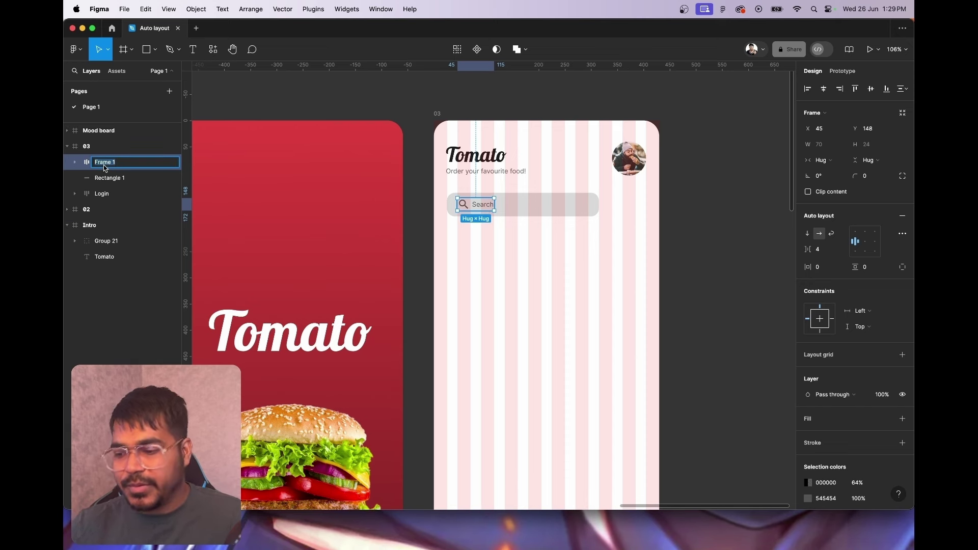
pyautogui.write('Search')
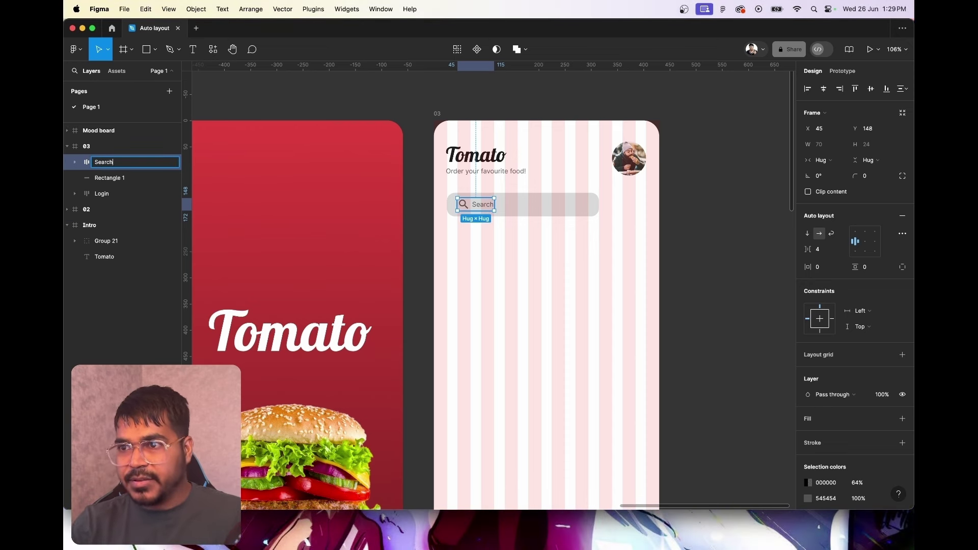
pyautogui.press('Return')
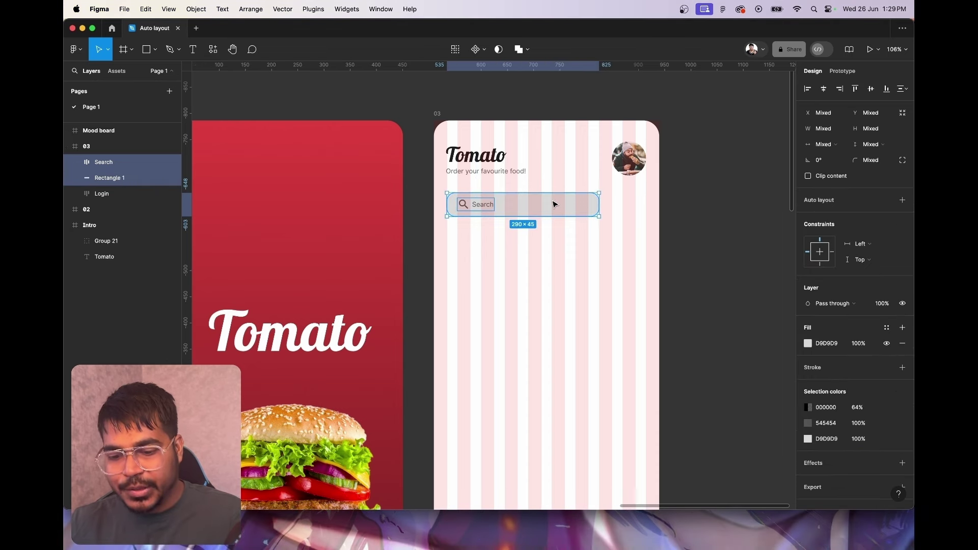
# Wrap the search row and bar rectangle in a 290-wide, hug-height auto-layout frame named 'Search Bar'
pyautogui.hotkey('shift', 'a')
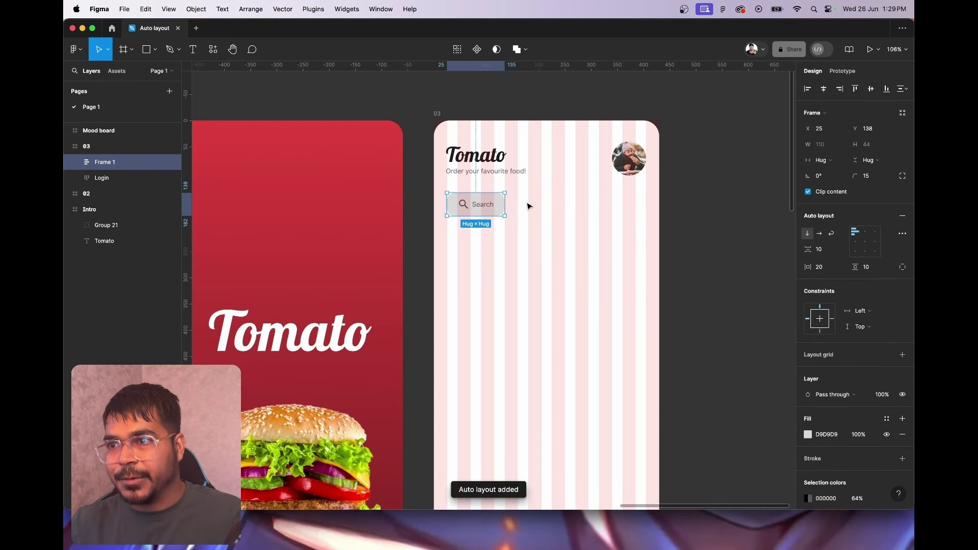
pyautogui.moveTo(514, 204); pyautogui.dragTo(601, 207)
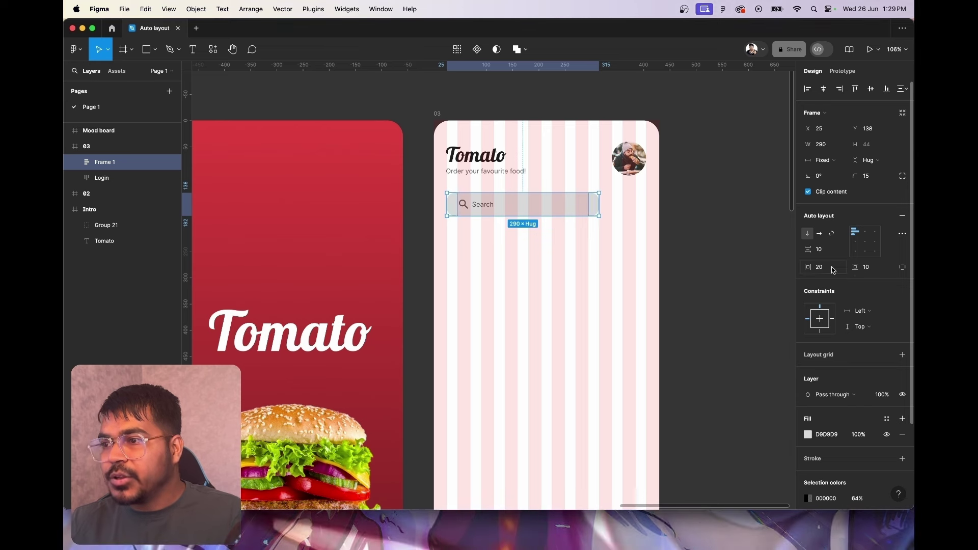
pyautogui.click(903, 268)
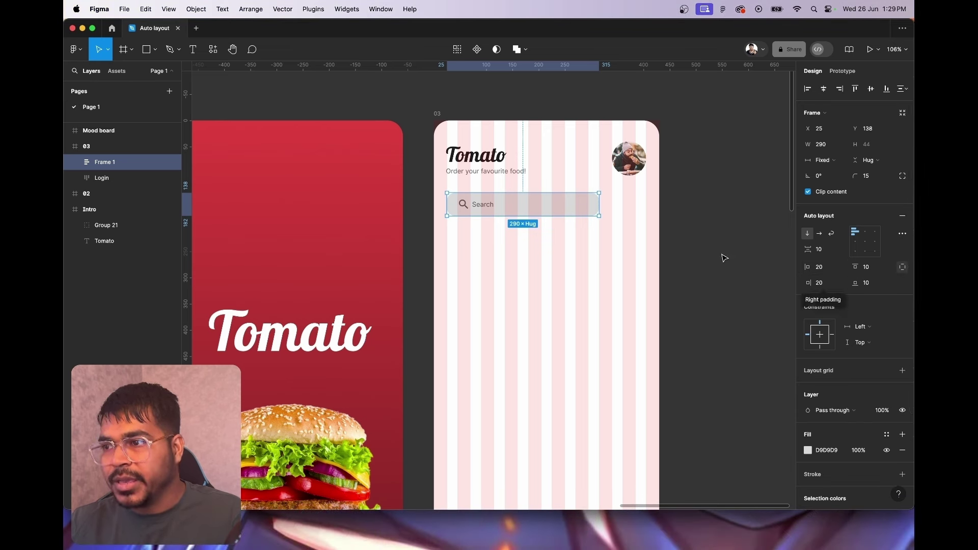
pyautogui.click(903, 268)
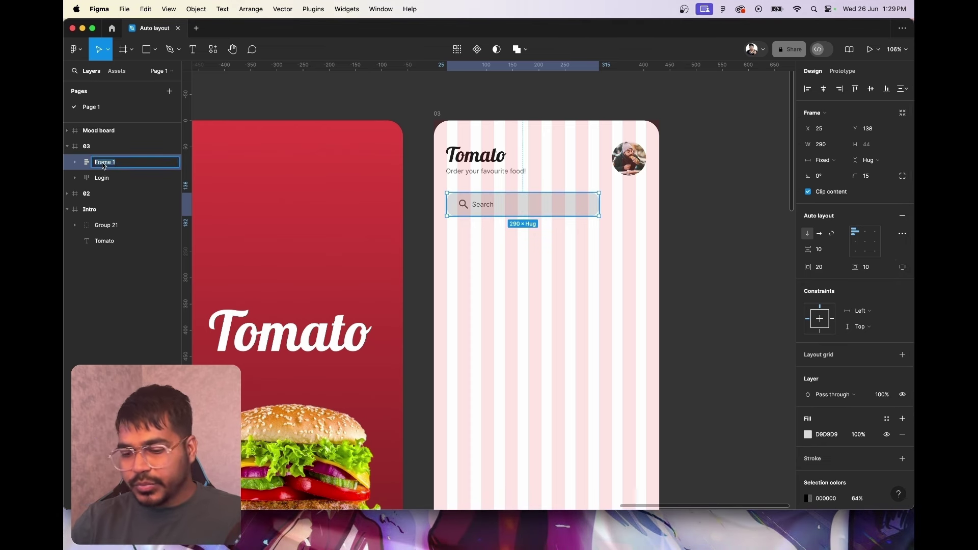
pyautogui.write('Search Bar')
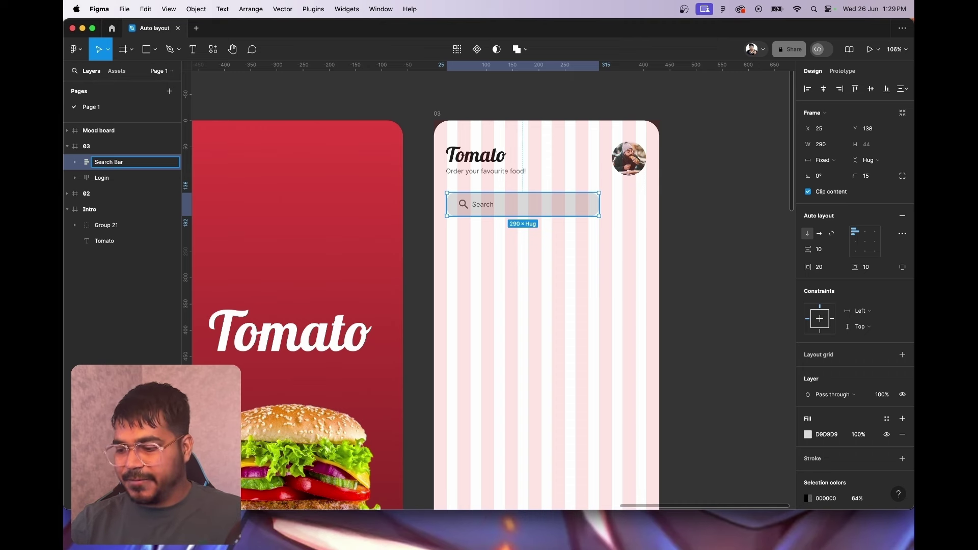
pyautogui.press('Return')
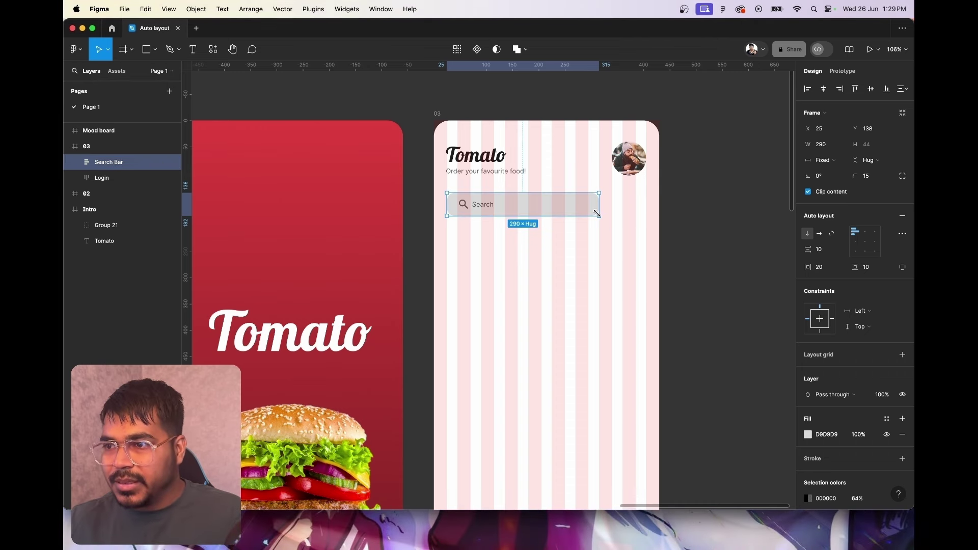
pyautogui.moveTo(598, 215); pyautogui.dragTo(573, 224)
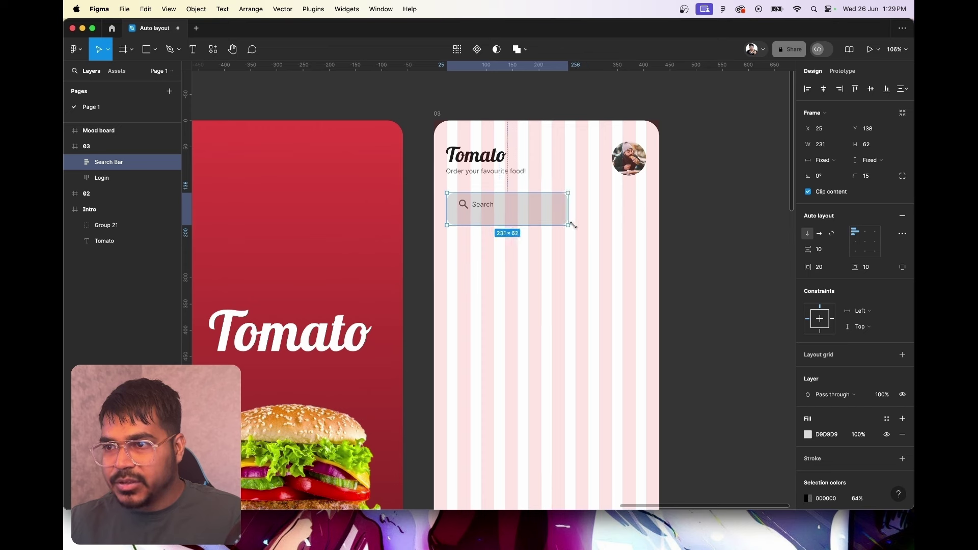
pyautogui.press('super+z')
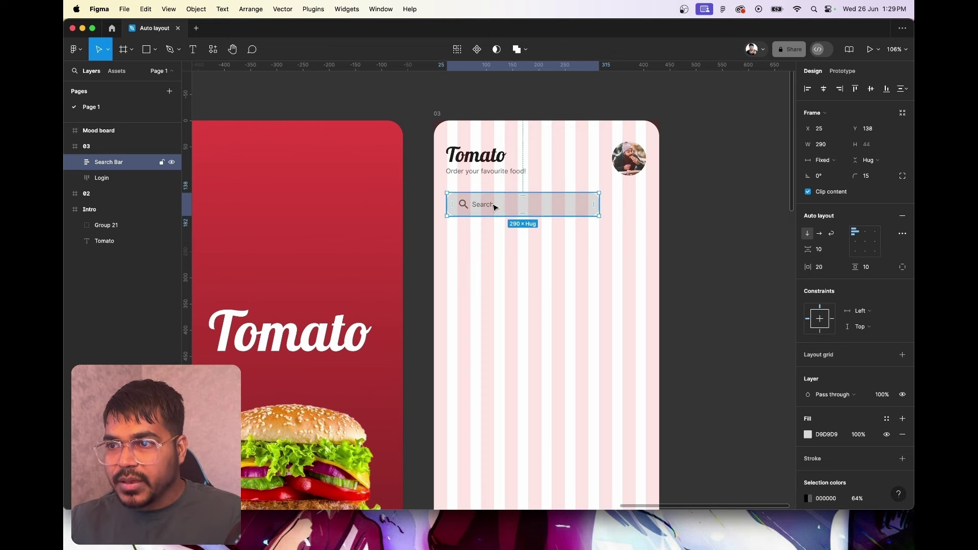
# Set the inner Search row's width to Fill container, test-resizing the bar to confirm
pyautogui.press('Return')
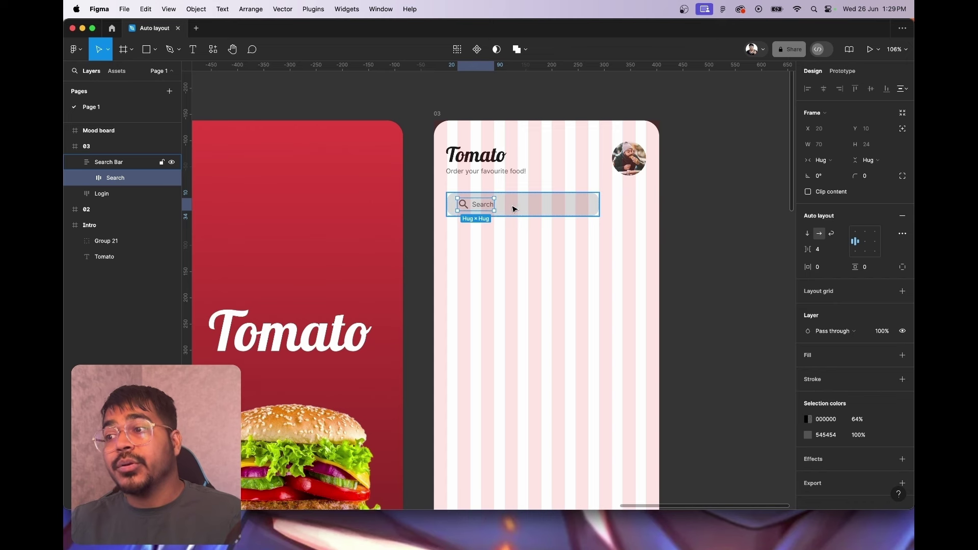
pyautogui.click(823, 160)
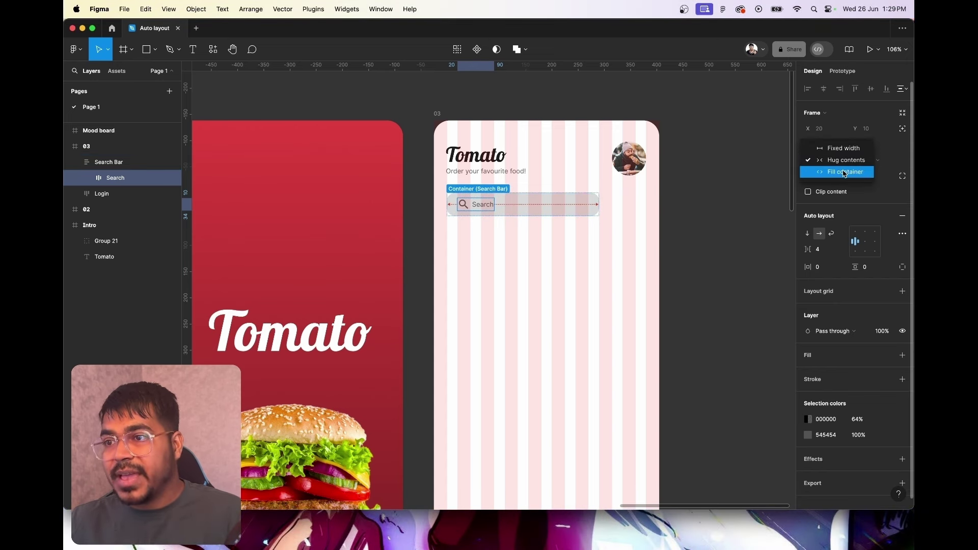
pyautogui.click(844, 172)
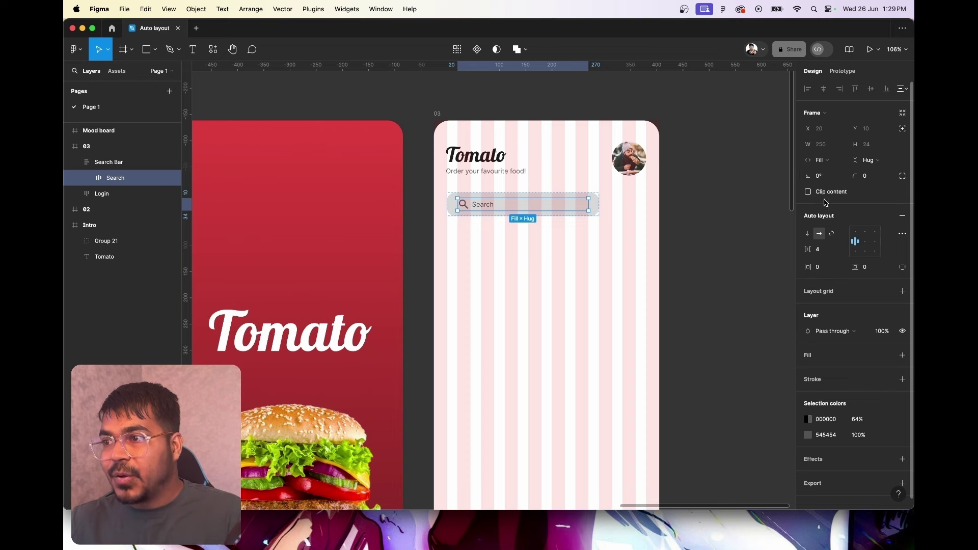
pyautogui.click(552, 252)
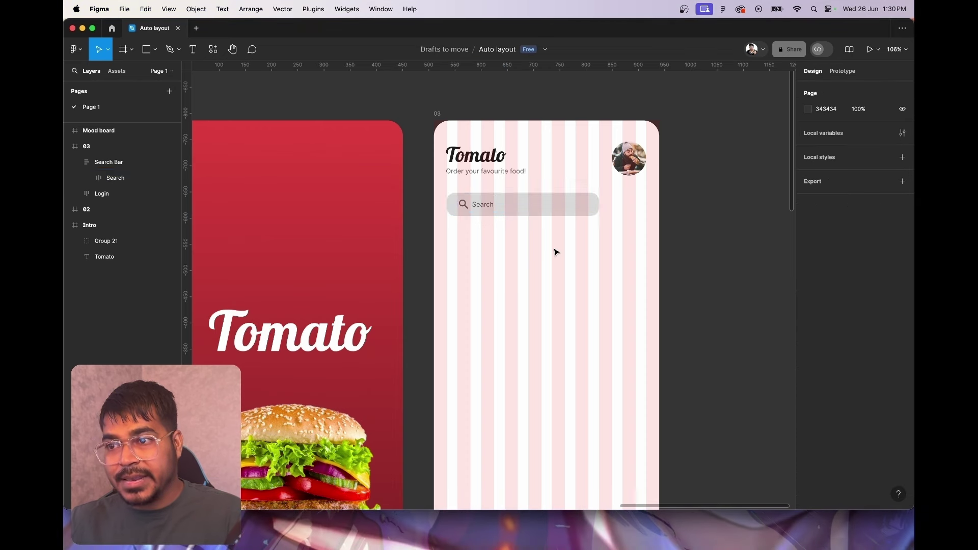
pyautogui.click(598, 199)
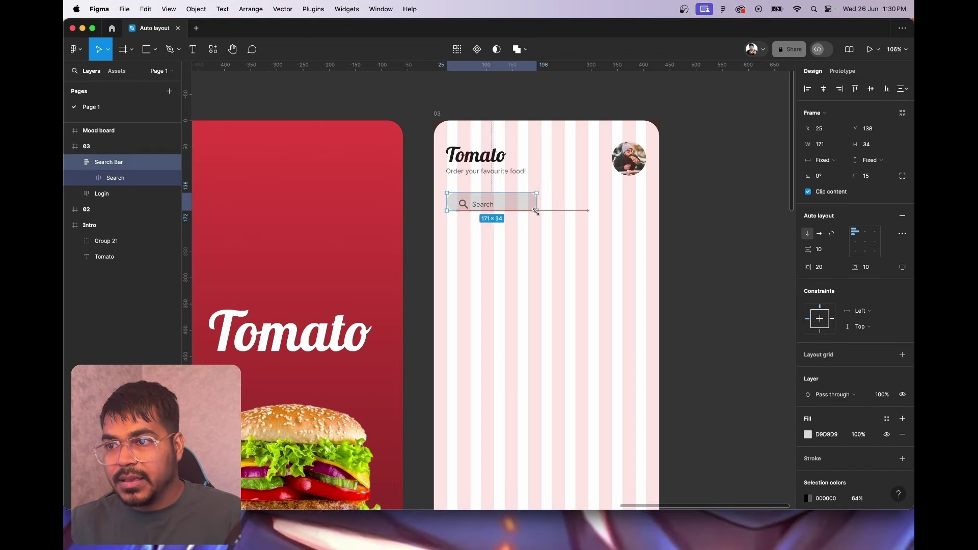
pyautogui.moveTo(597, 214); pyautogui.dragTo(561, 232)
pyautogui.press('super+z')
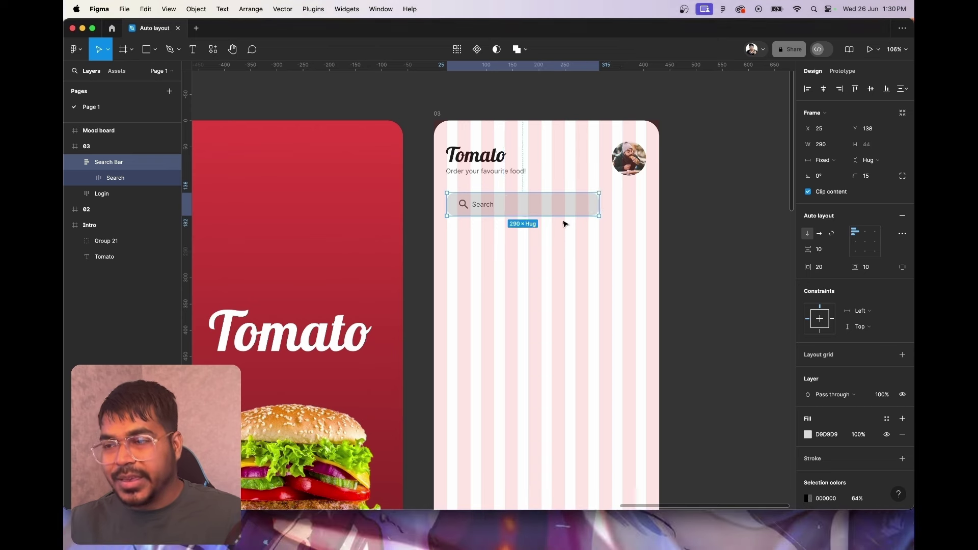
# Set the Search text to Fill container width, leaving the magnifier icon at 24×24
pyautogui.click(484, 205)
pyautogui.click(485, 205)
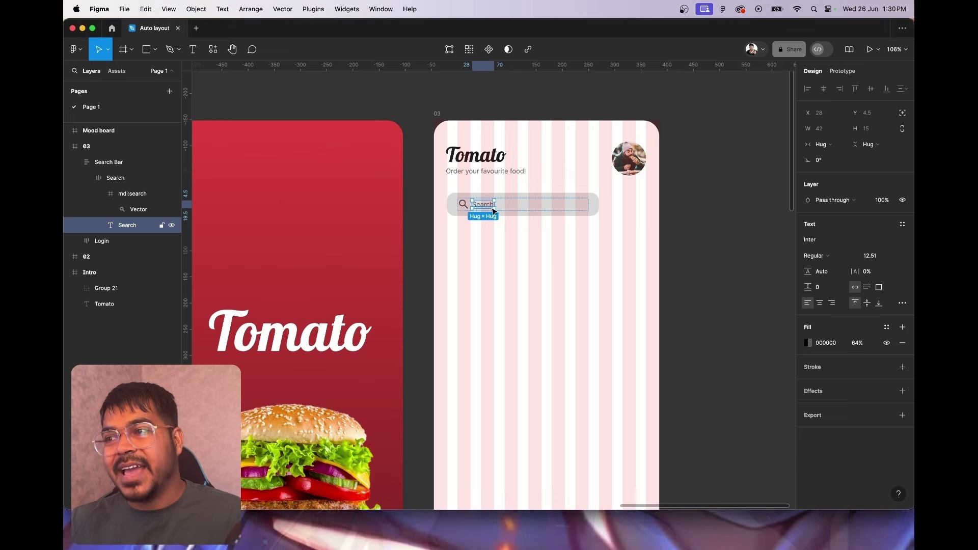
pyautogui.click(839, 147)
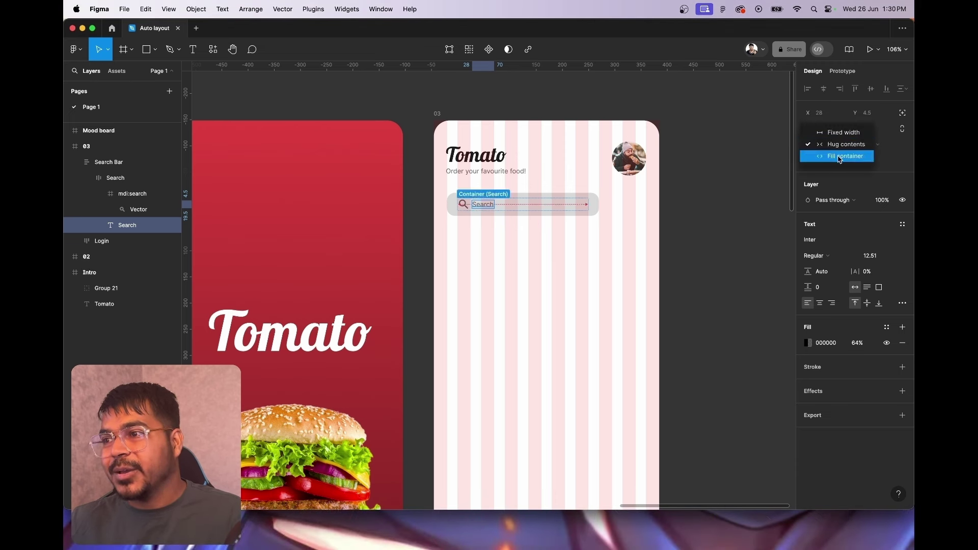
pyautogui.click(840, 158)
pyautogui.click(467, 209)
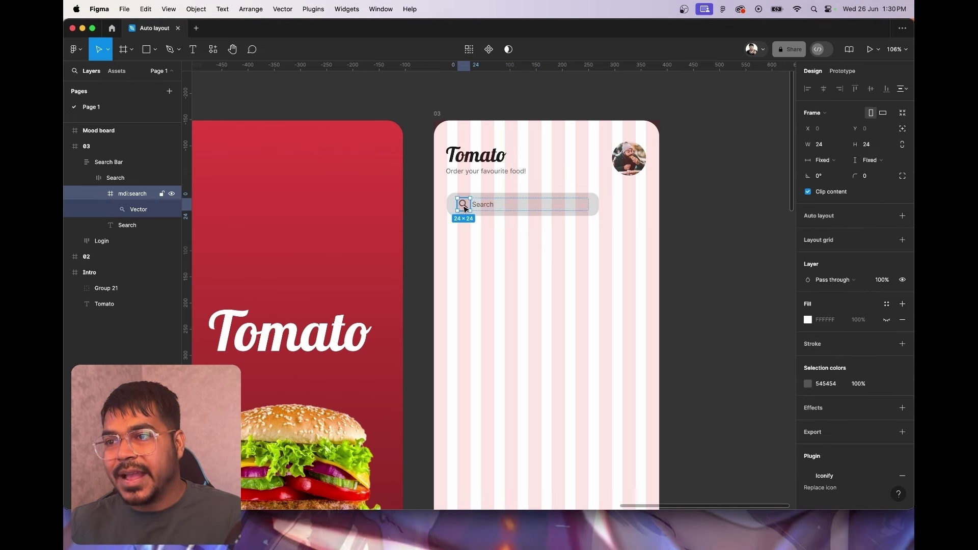
pyautogui.click(838, 160)
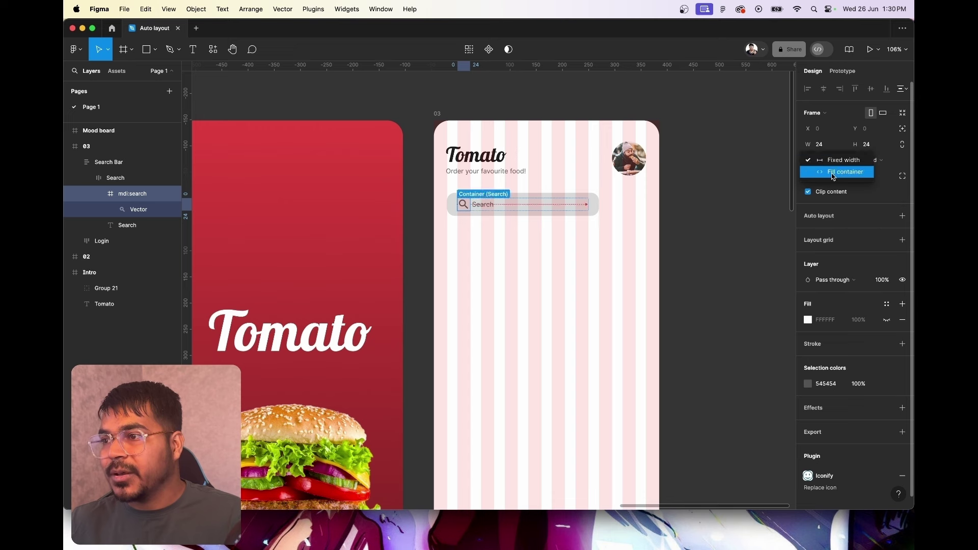
pyautogui.click(845, 172)
pyautogui.hotkey('ctrl', 'z')
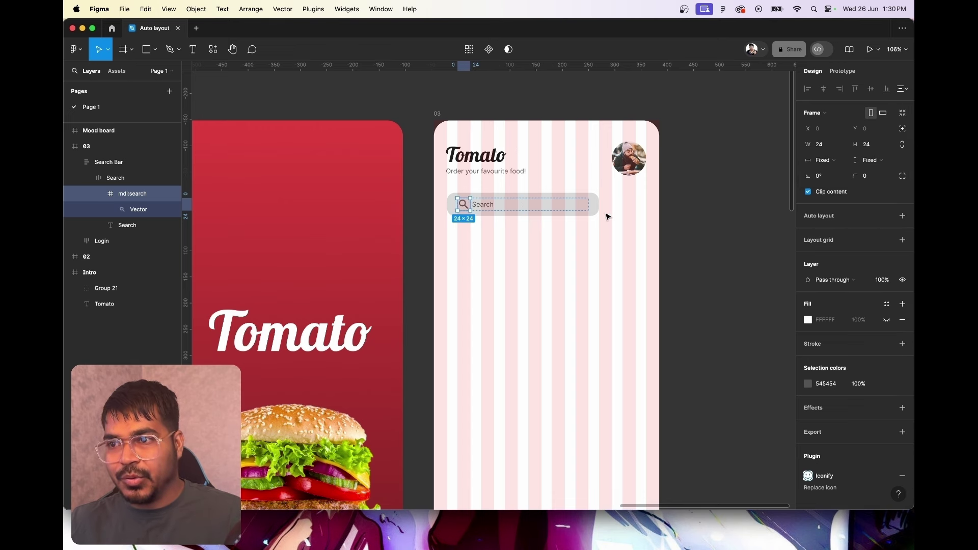
# Test-resize the Search Bar to see how its contents adapt, undoing each change
pyautogui.click(609, 235)
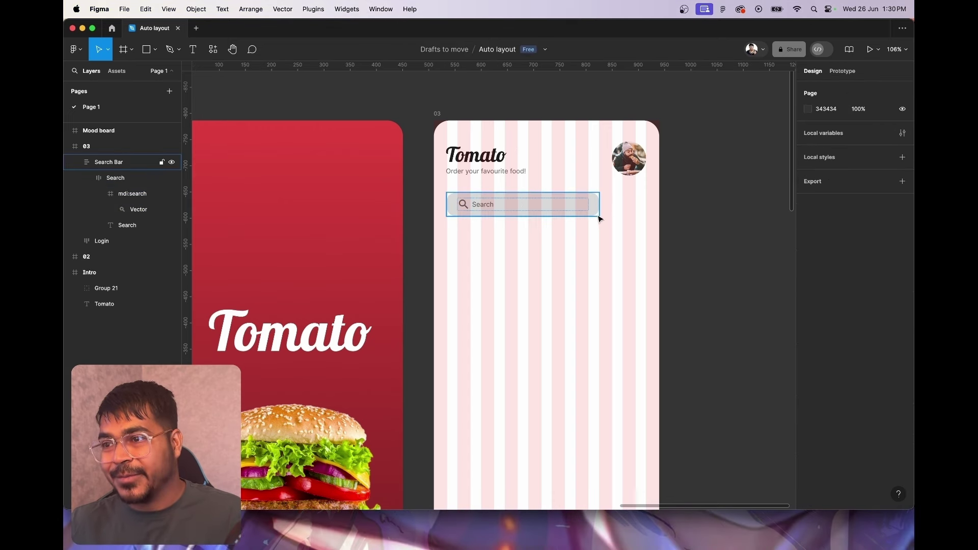
pyautogui.click(597, 213)
pyautogui.moveTo(599, 217)
pyautogui.mouseDown()
pyautogui.moveTo(608, 214)
pyautogui.moveTo(515, 216)
pyautogui.mouseUp()
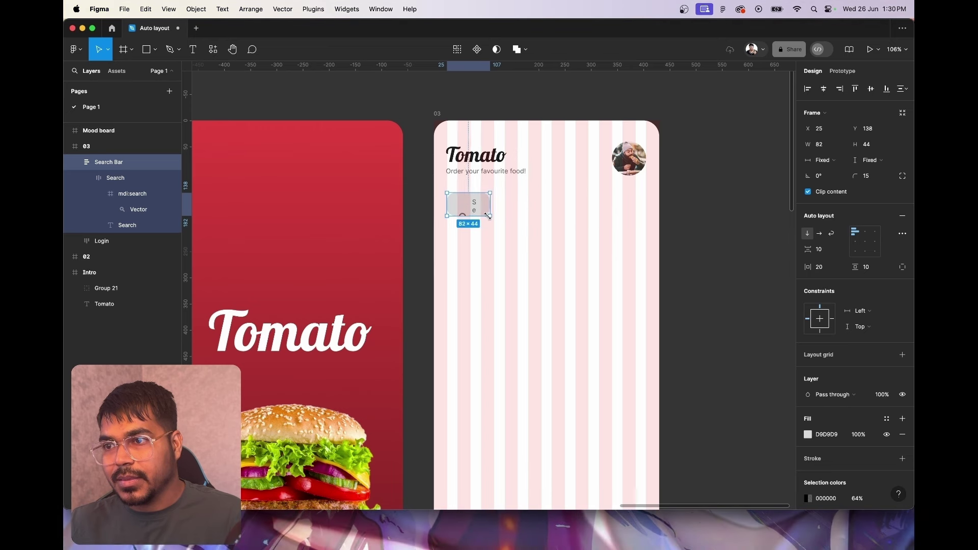
pyautogui.press('super+z')
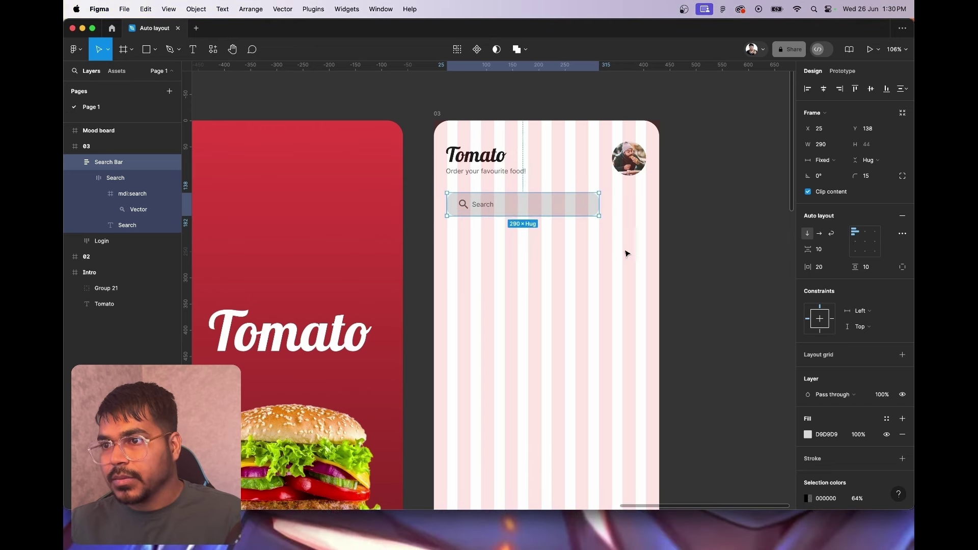
pyautogui.click(626, 254)
pyautogui.click(523, 203)
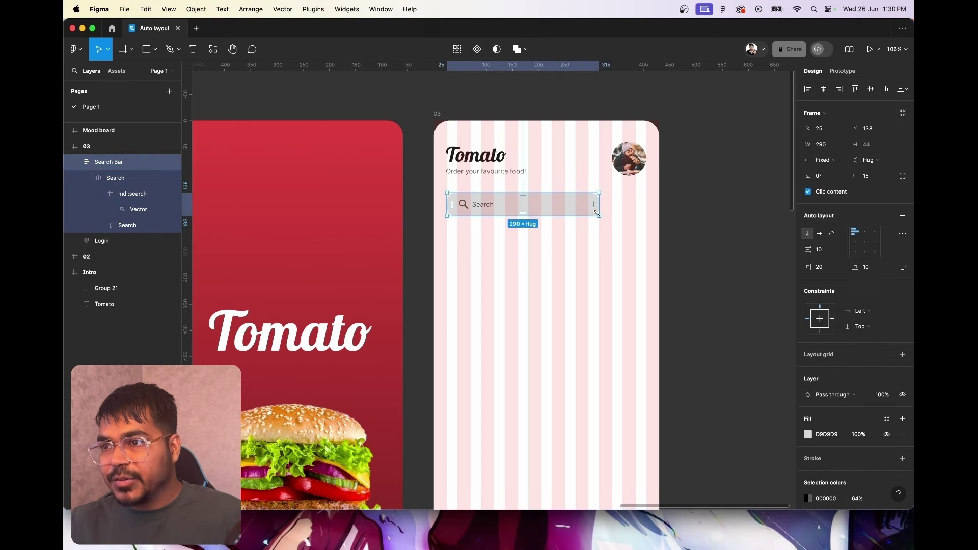
pyautogui.moveTo(599, 215)
pyautogui.mouseDown()
pyautogui.moveTo(503, 215)
pyautogui.moveTo(570, 214)
pyautogui.mouseUp()
pyautogui.hotkey('ctrl', 'z')
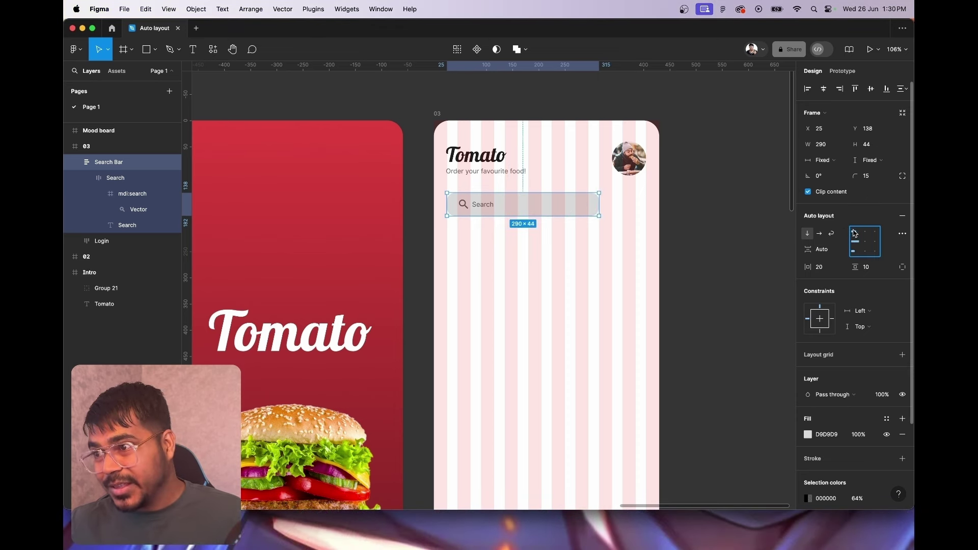
# Centre the Search Bar contents in a horizontal layout, keeping the bar at 290 × 44
pyautogui.click(865, 243)
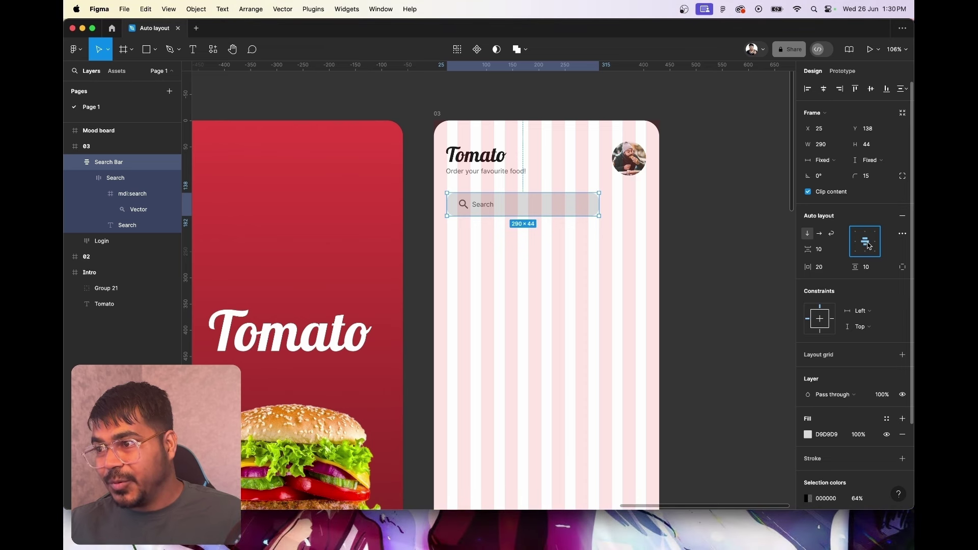
pyautogui.click(820, 233)
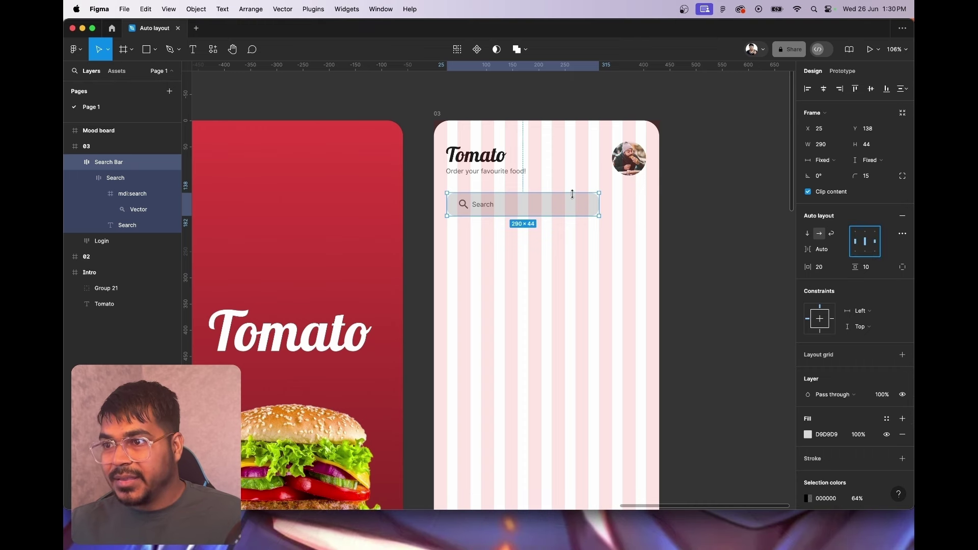
pyautogui.moveTo(599, 215); pyautogui.dragTo(591, 222)
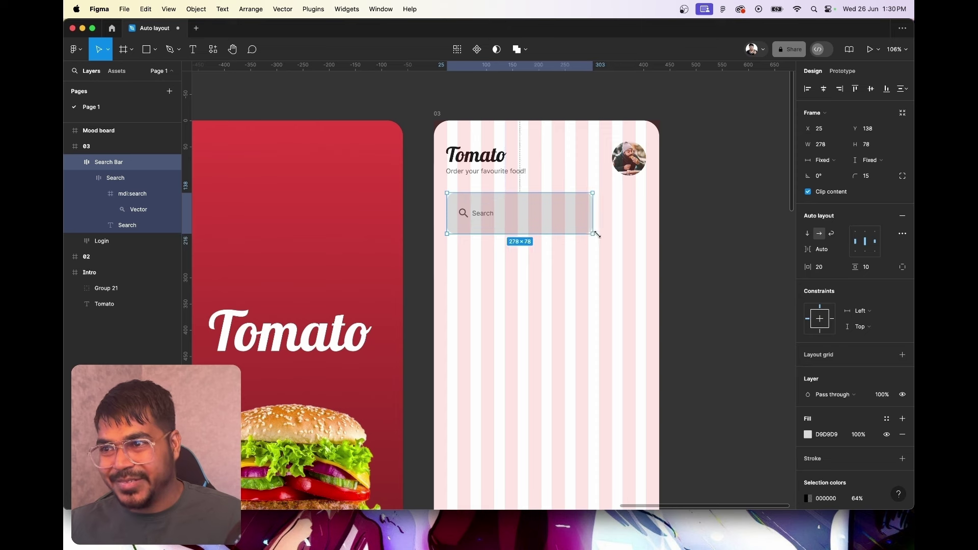
pyautogui.moveTo(591, 222); pyautogui.dragTo(597, 211)
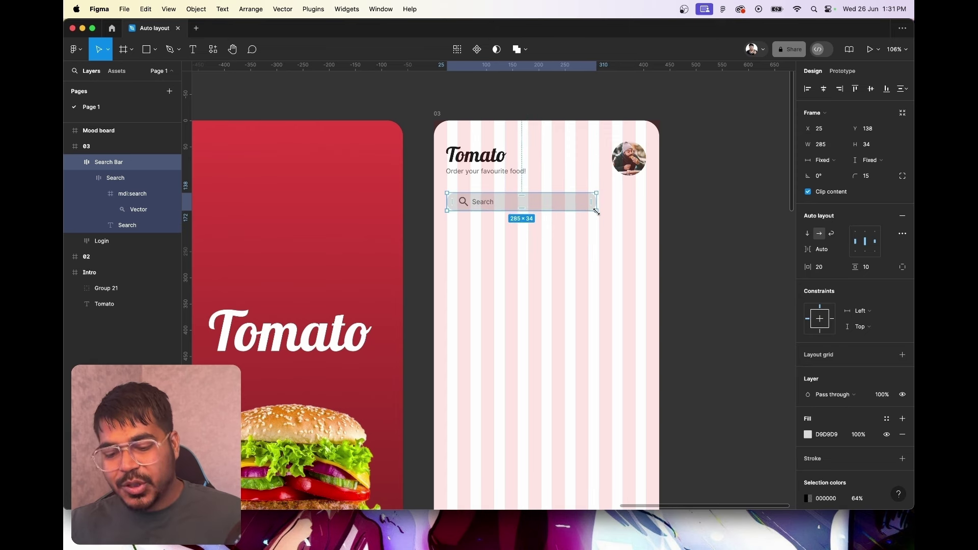
pyautogui.press('super+z')
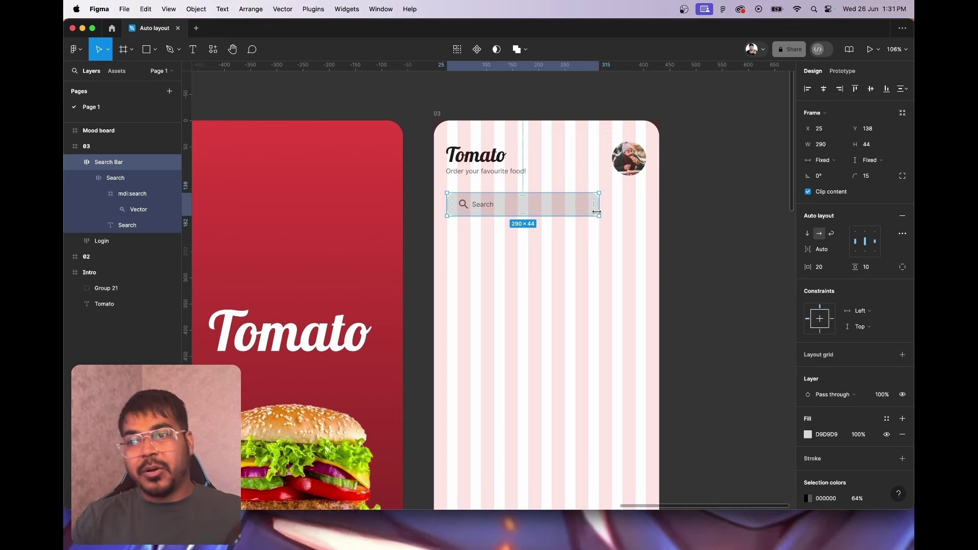
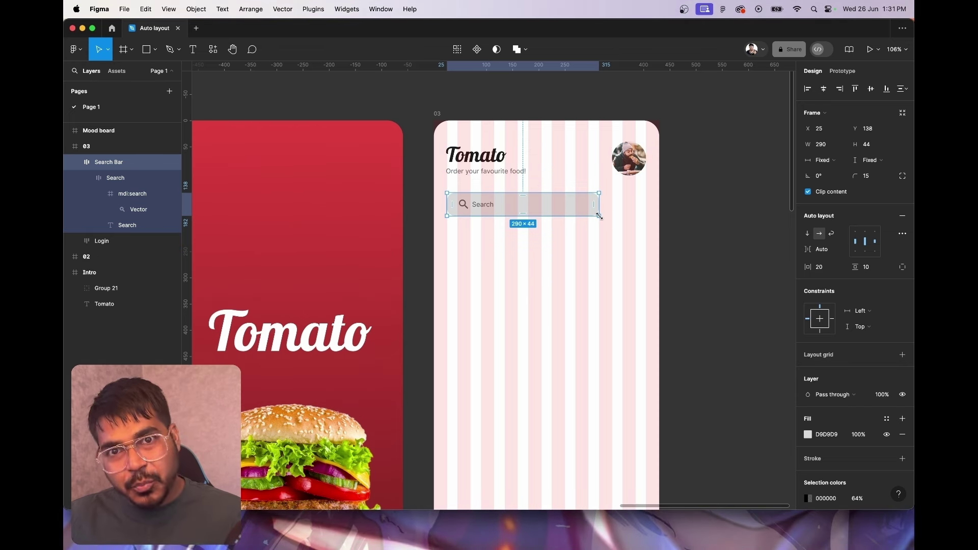
# Keep the inner Search frame filling its container width and inspect its placeholder text
pyautogui.doubleClick(483, 206)
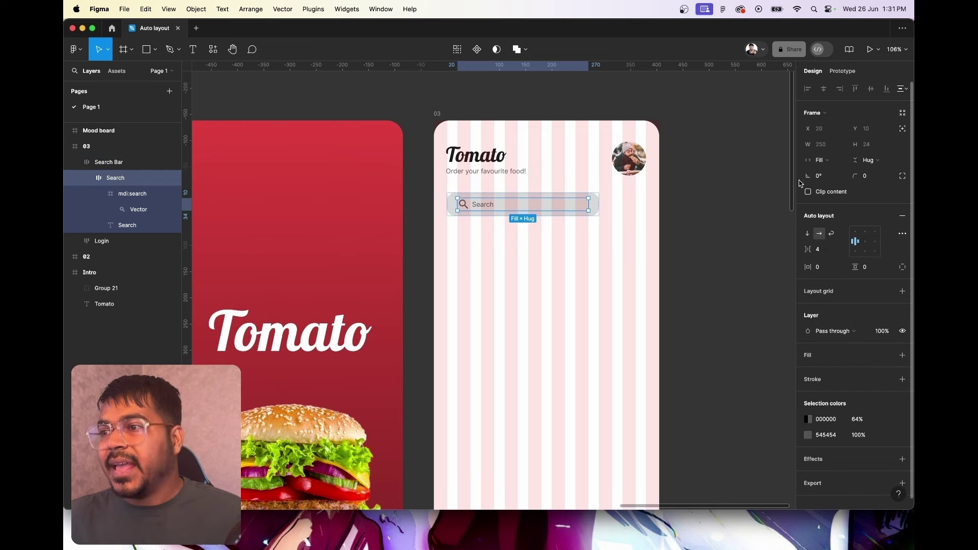
pyautogui.click(841, 166)
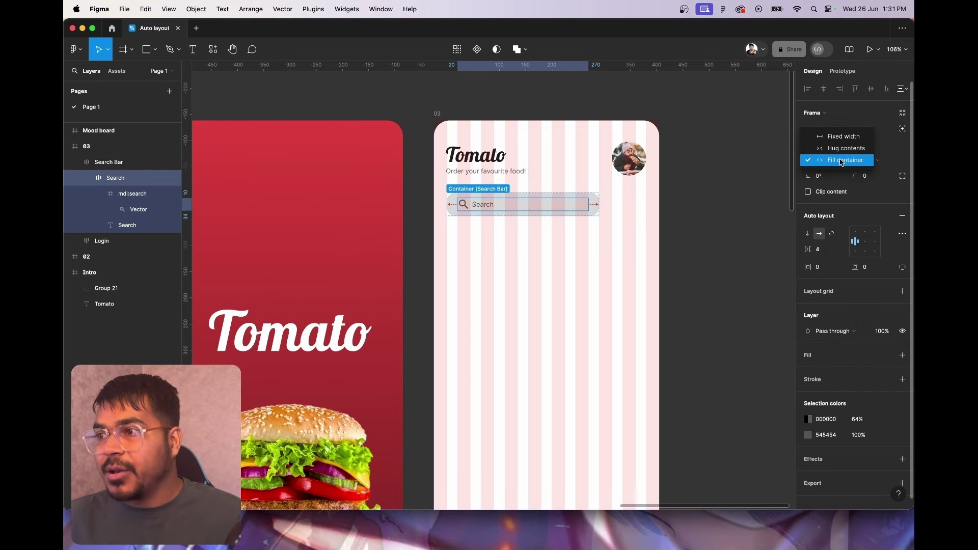
pyautogui.click(842, 162)
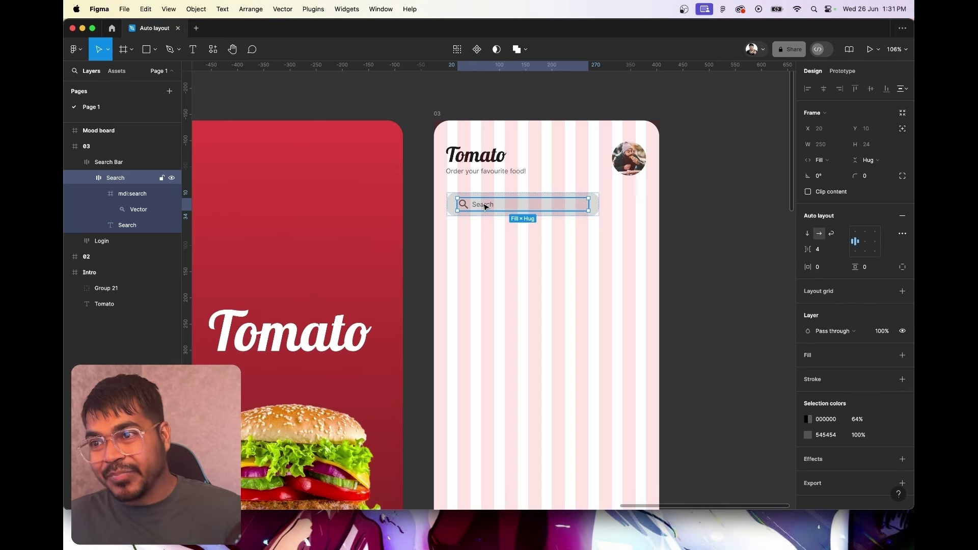
pyautogui.doubleClick(485, 205)
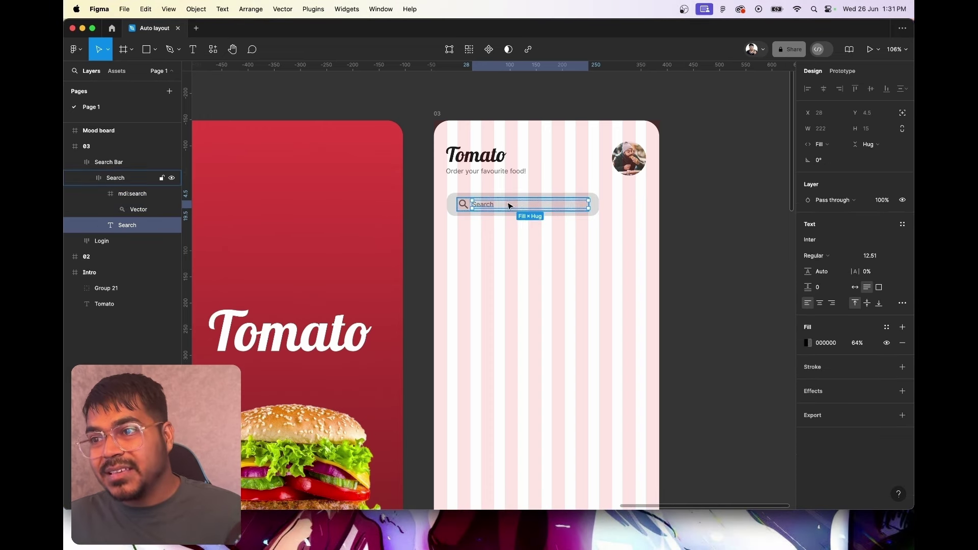
pyautogui.click(591, 226)
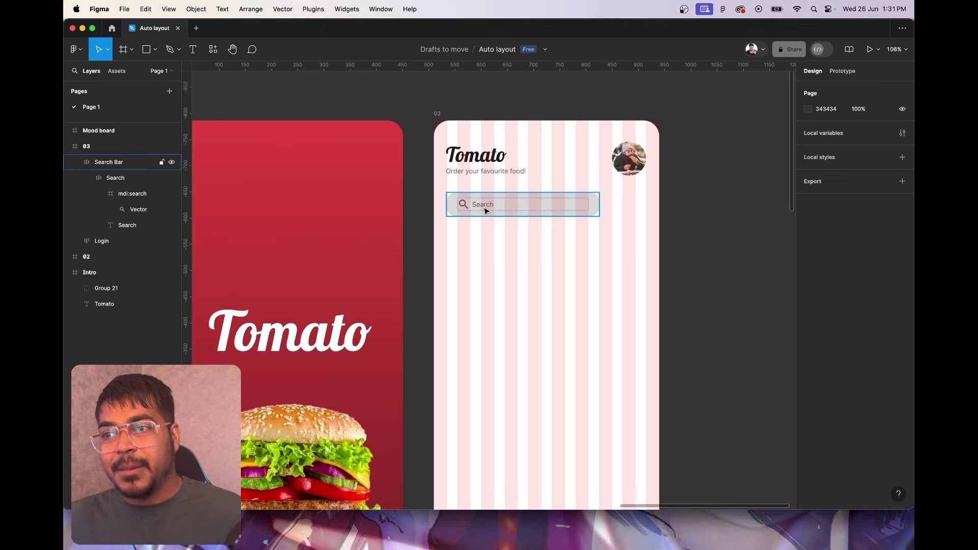
pyautogui.doubleClick(485, 211)
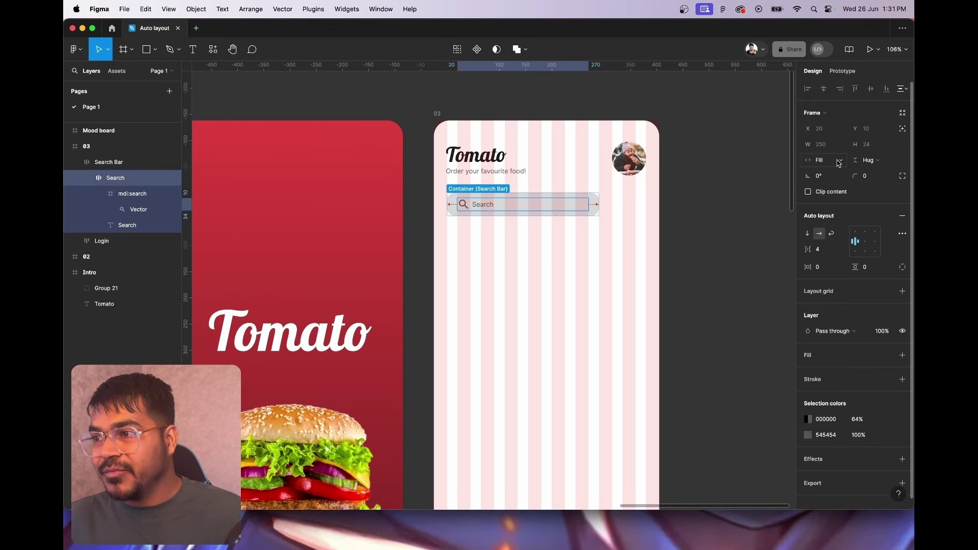
pyautogui.click(601, 269)
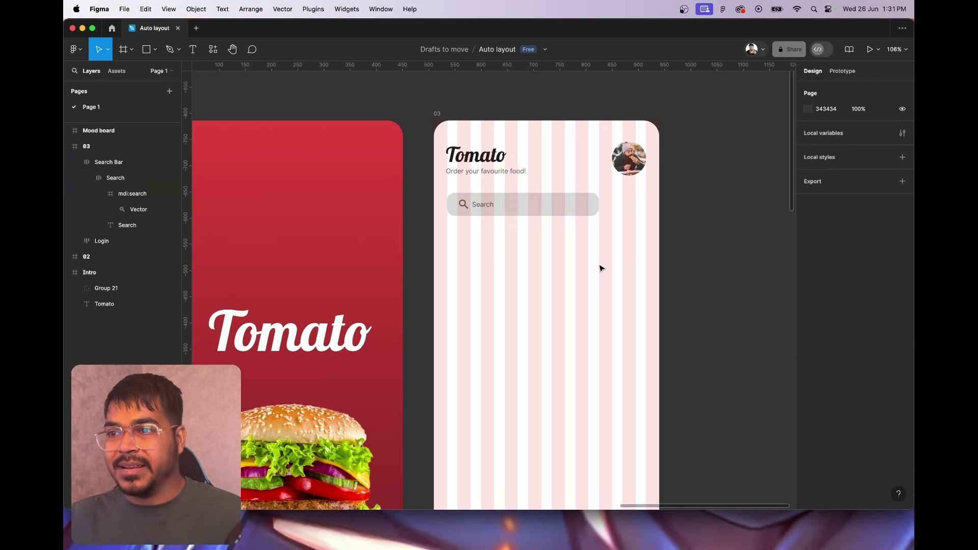
pyautogui.doubleClick(495, 204)
pyautogui.doubleClick(495, 204)
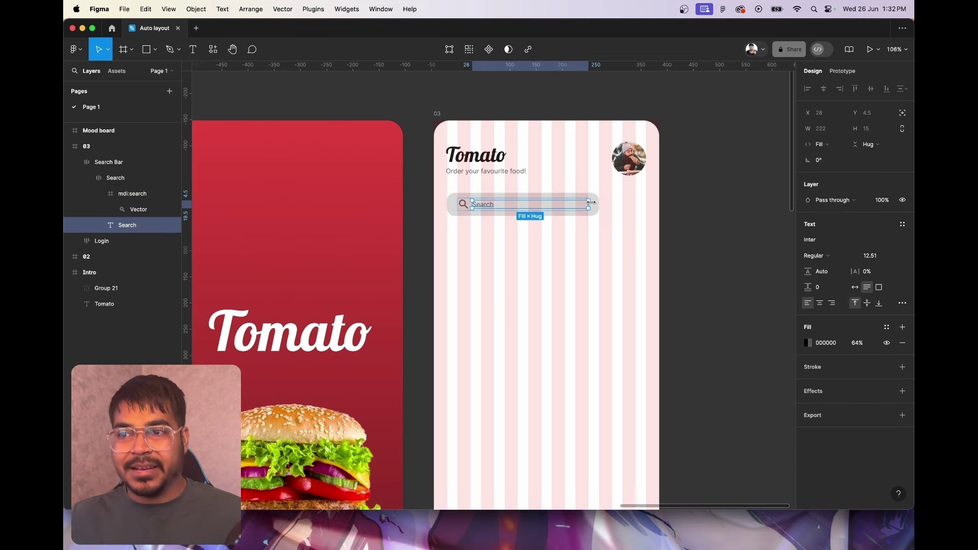
pyautogui.click(512, 260)
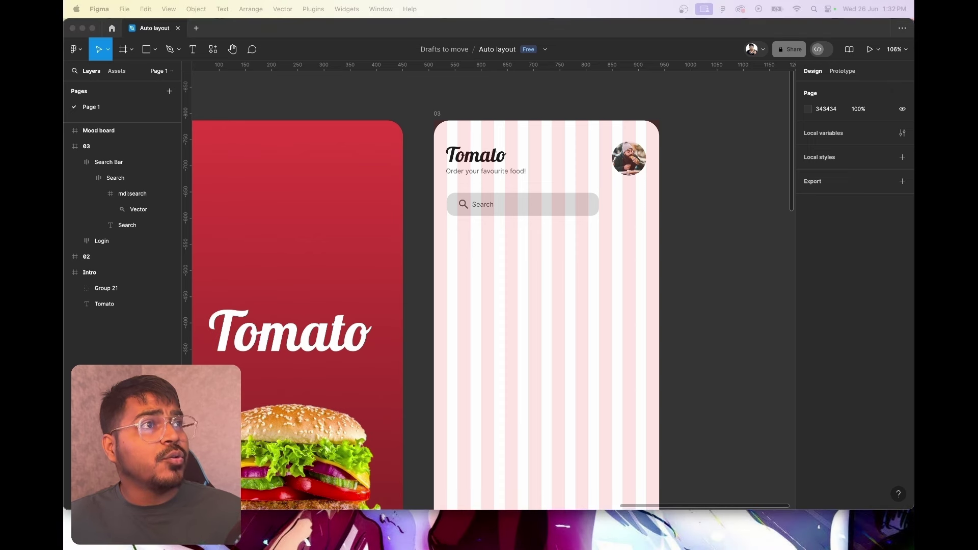
# Paste the red filter button and move it to the right of the search bar
pyautogui.click(625, 246)
pyautogui.press('super+v')
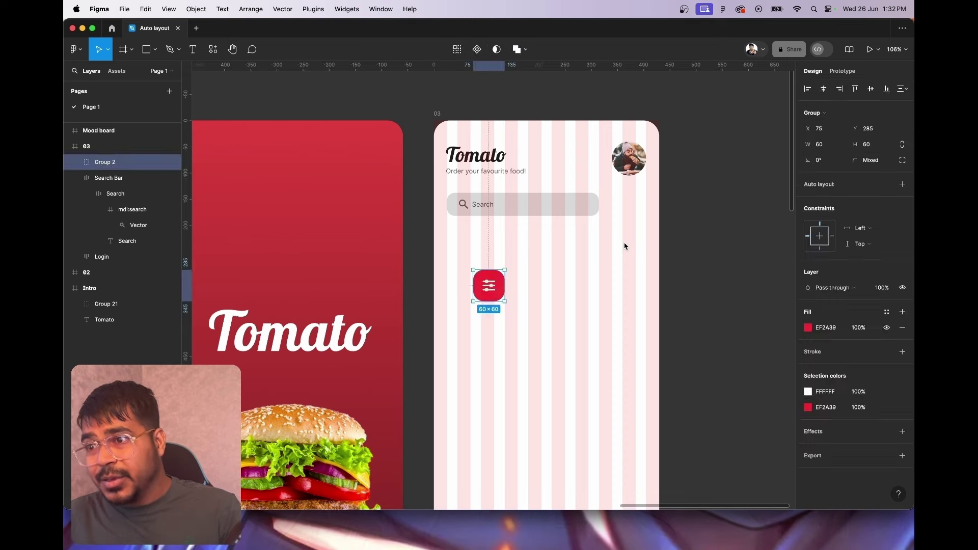
pyautogui.moveTo(496, 289); pyautogui.dragTo(639, 206)
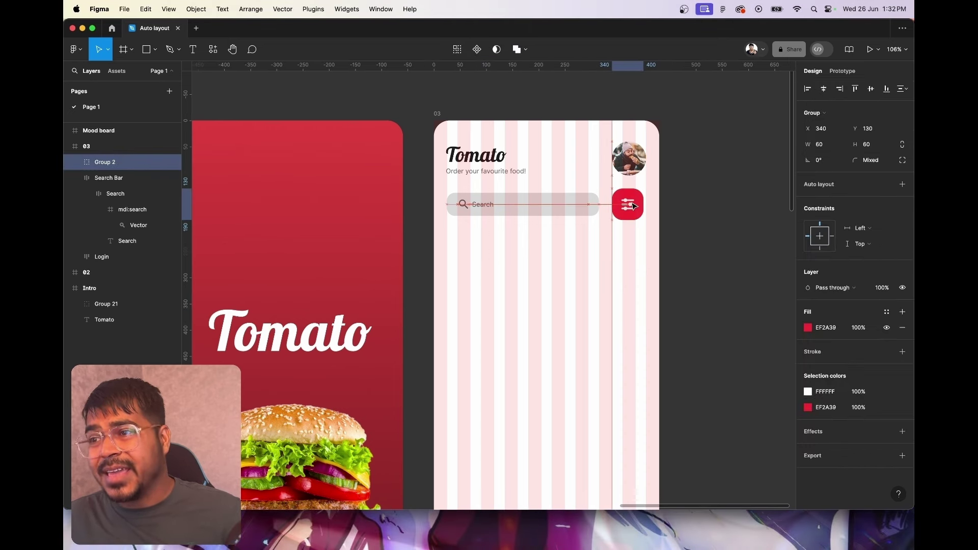
pyautogui.click(213, 49)
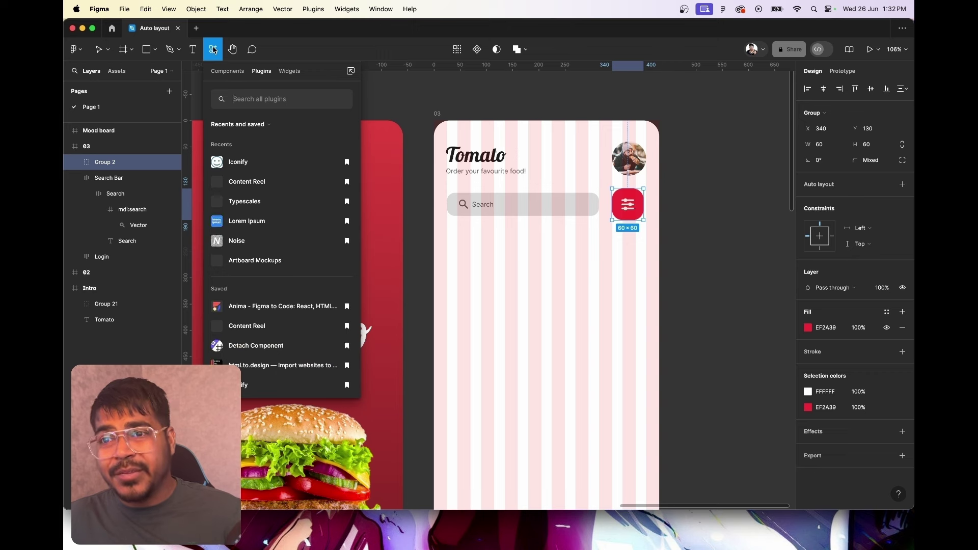
pyautogui.click(214, 49)
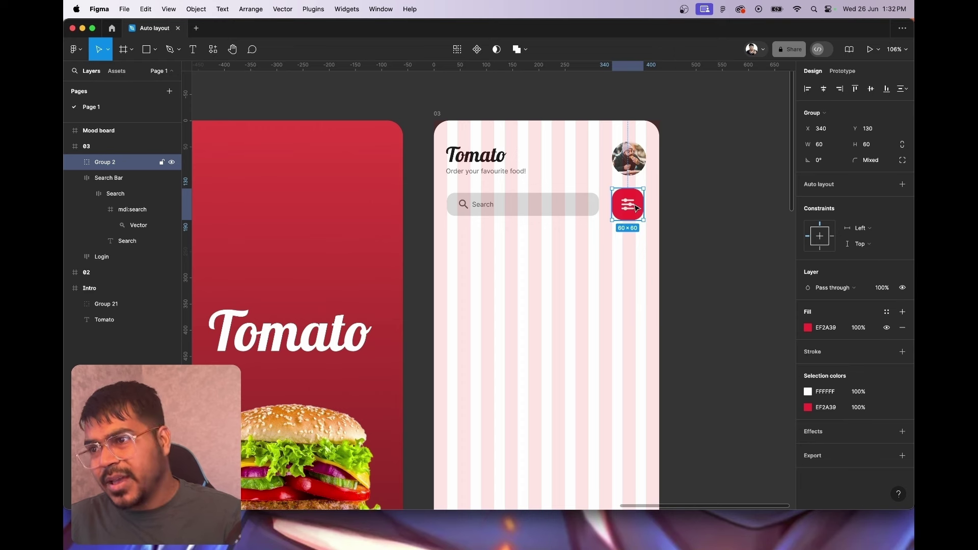
pyautogui.click(613, 272)
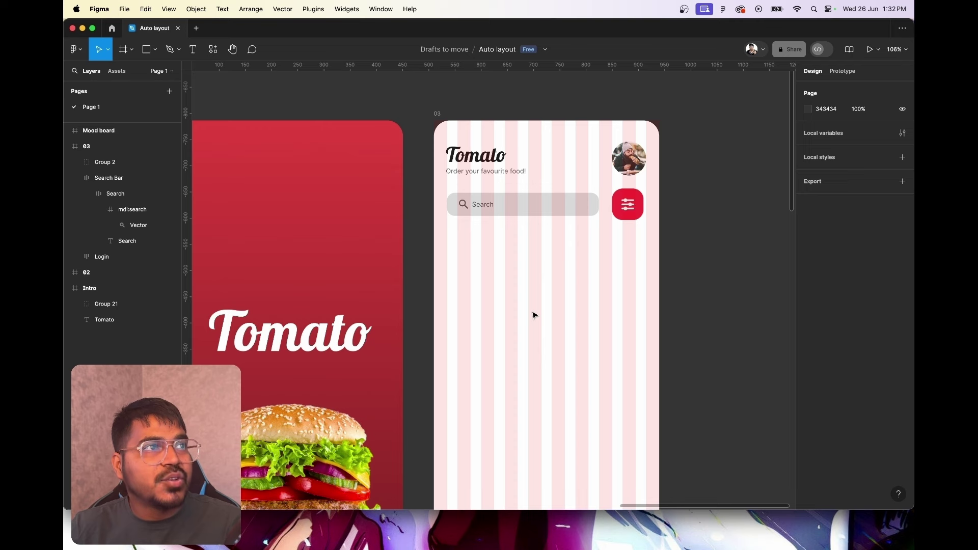
pyautogui.scroll(-1, 534, 315)
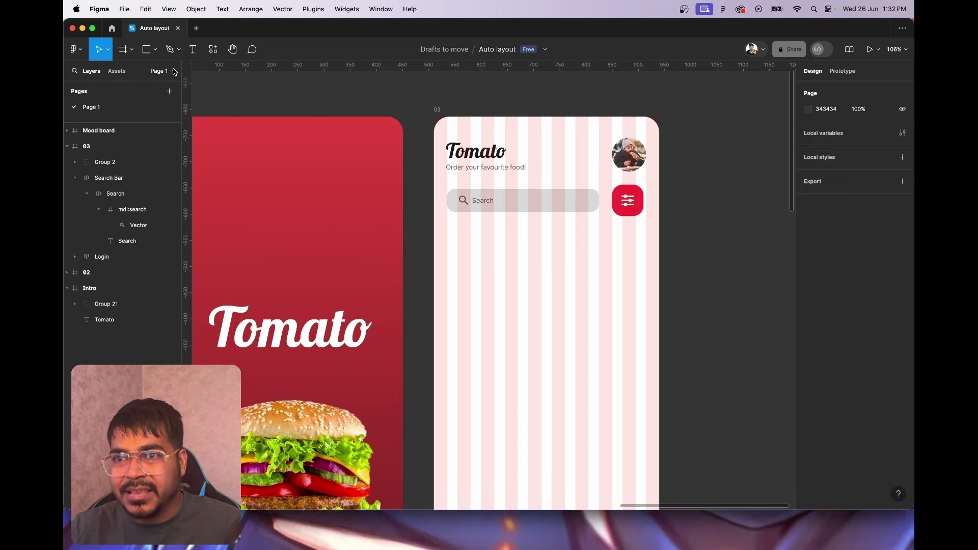
# Draw a roughly 90×46 rectangle under the search bar, filled with the filter button's red EF2A39
pyautogui.click(151, 49)
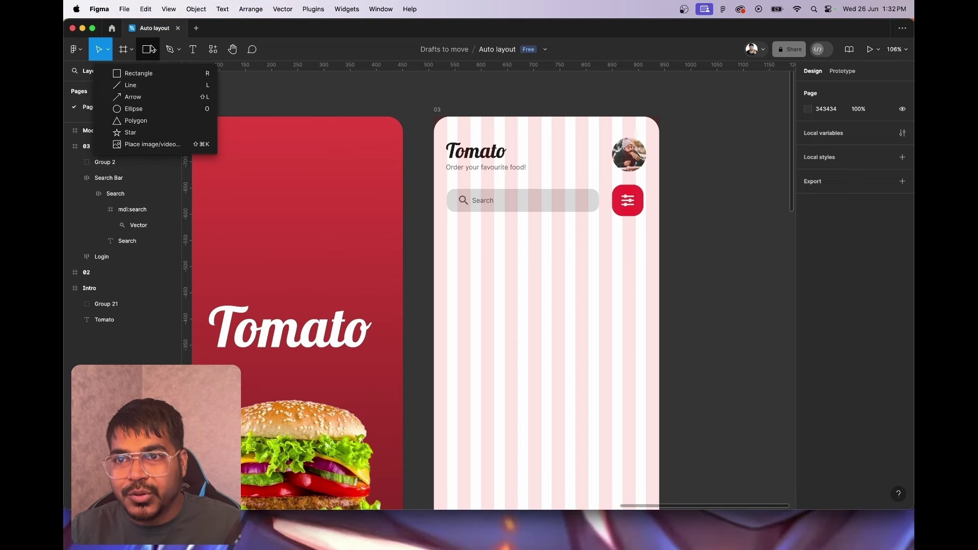
pyautogui.click(145, 74)
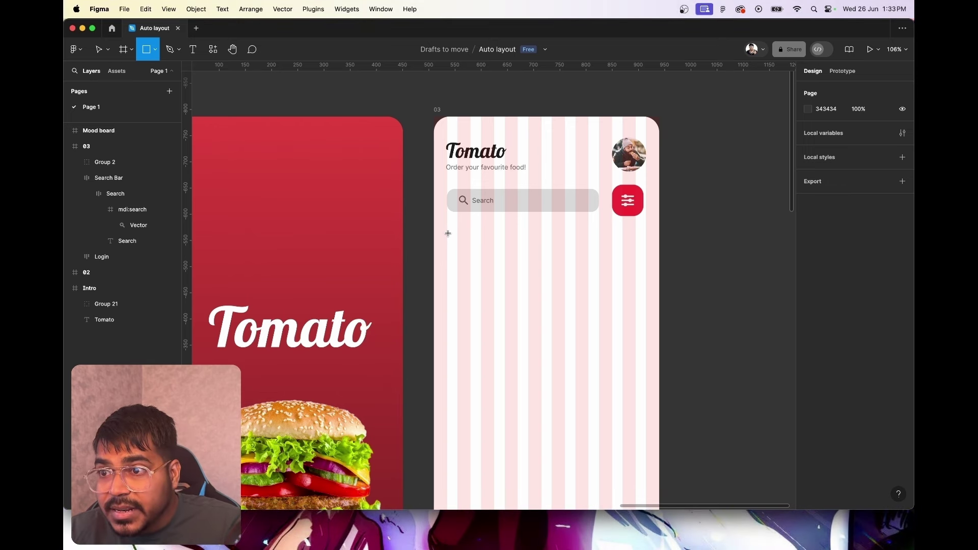
pyautogui.moveTo(447, 233); pyautogui.dragTo(494, 256)
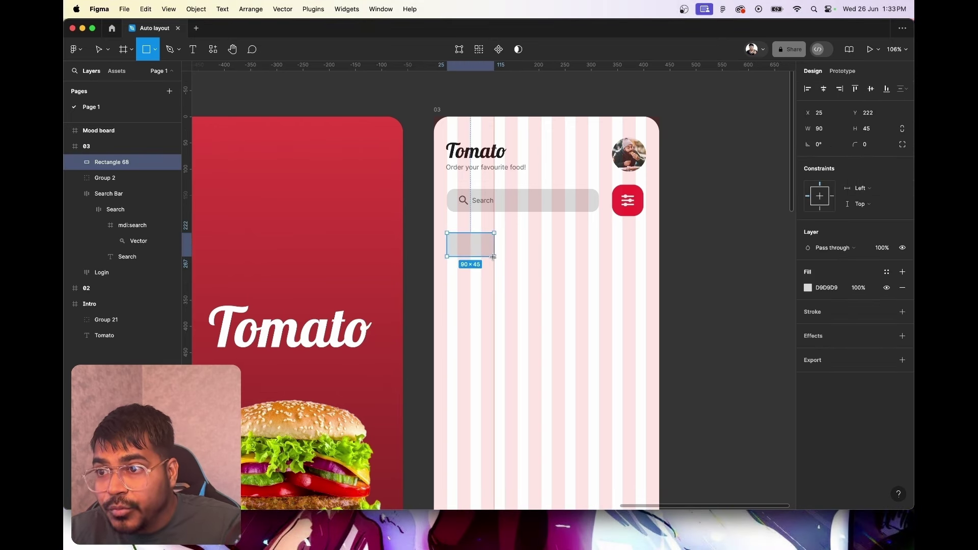
pyautogui.moveTo(494, 256); pyautogui.dragTo(493, 258)
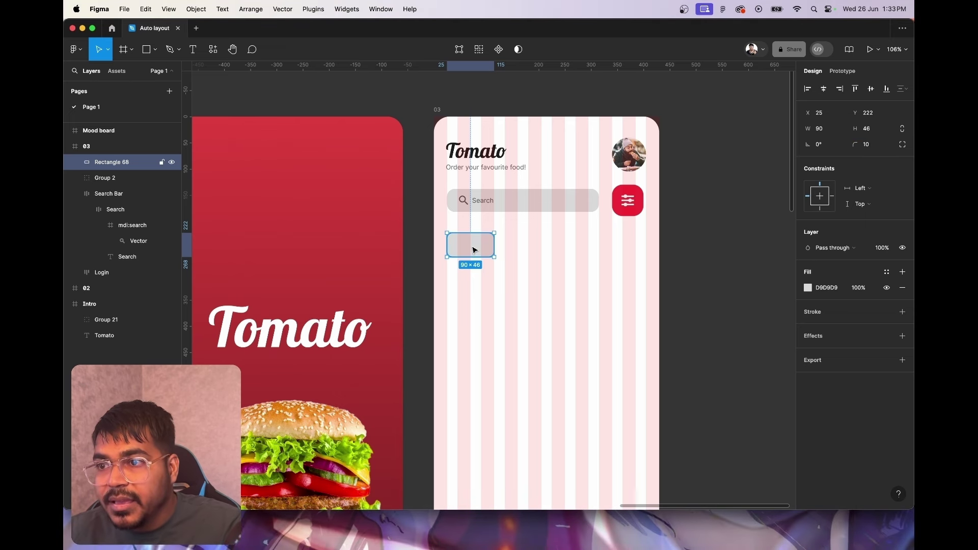
pyautogui.click(808, 288)
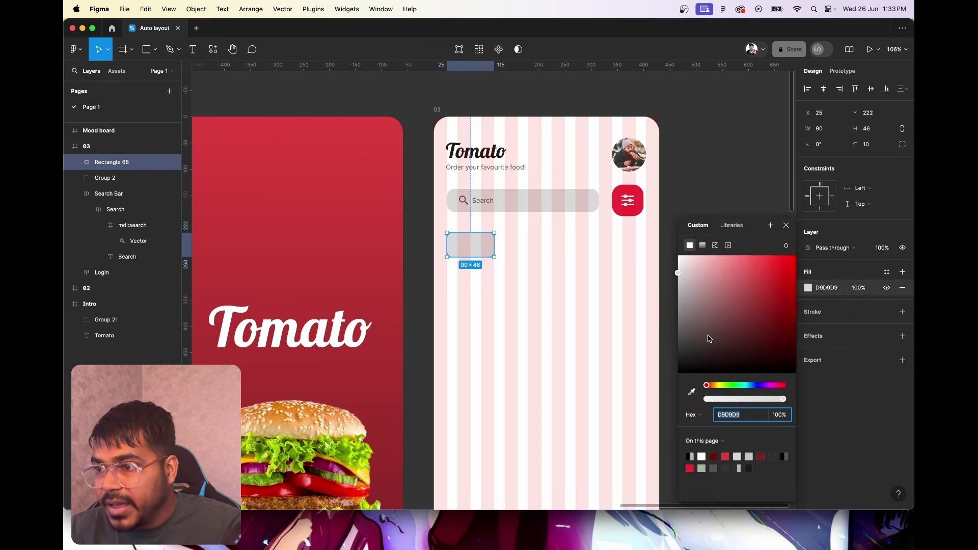
pyautogui.click(692, 392)
pyautogui.click(640, 198)
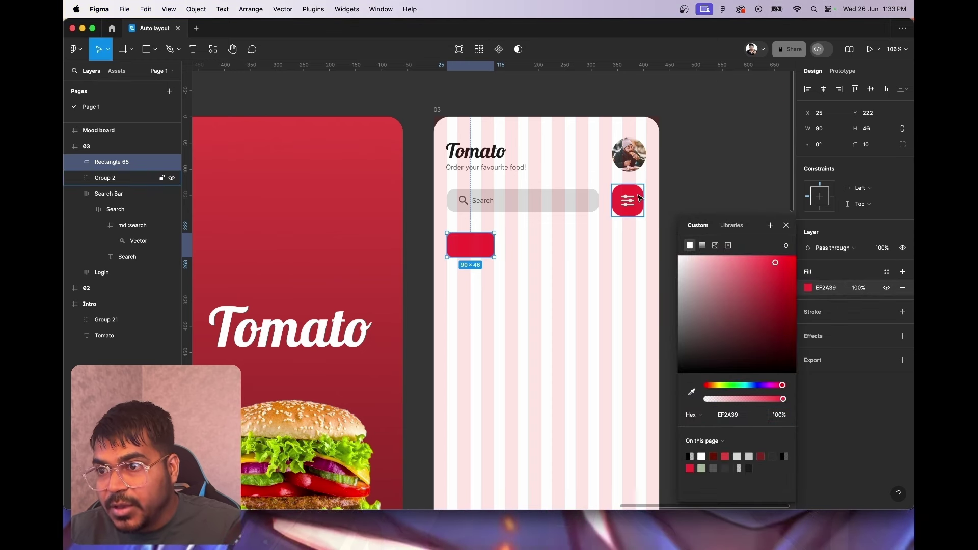
pyautogui.click(787, 225)
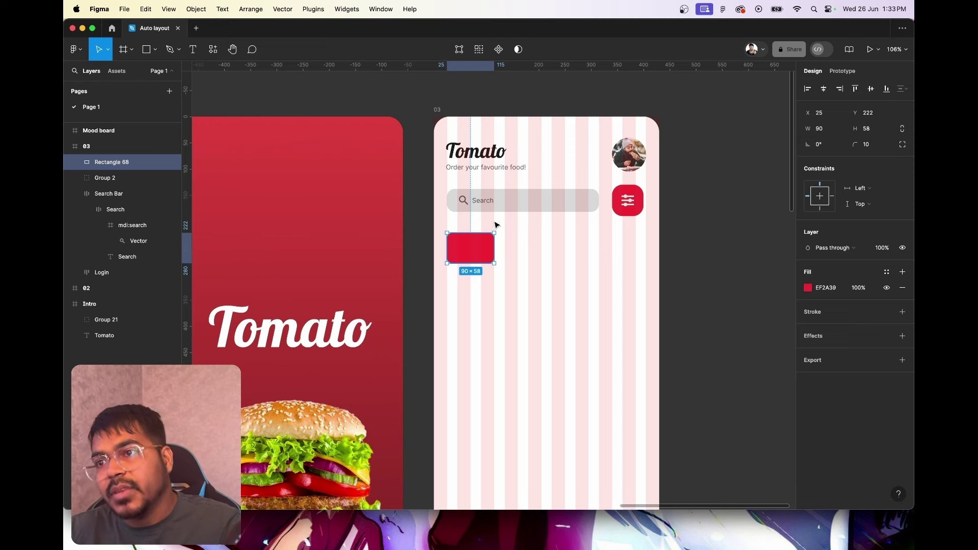
# Add a bold All text label inside the red rectangle
pyautogui.press('t')
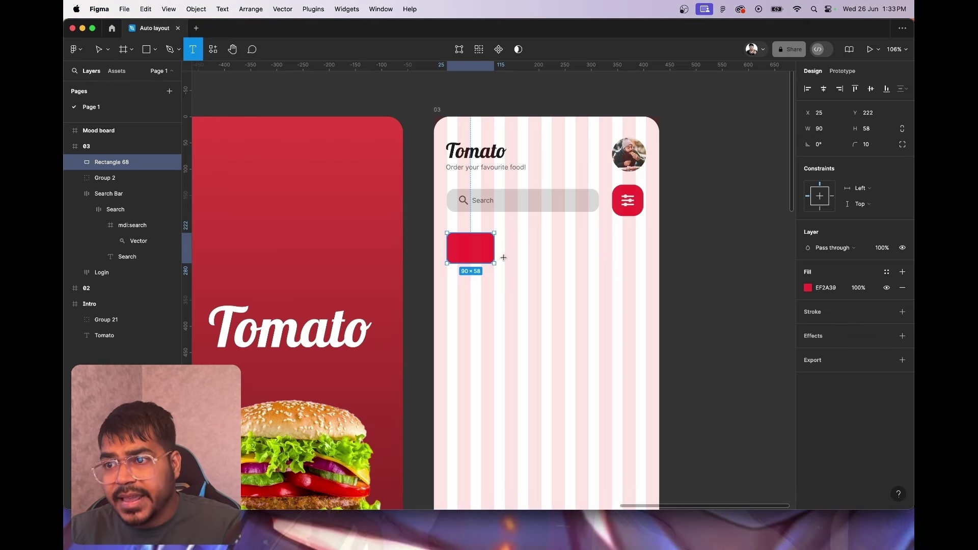
pyautogui.click(462, 245)
pyautogui.write('All')
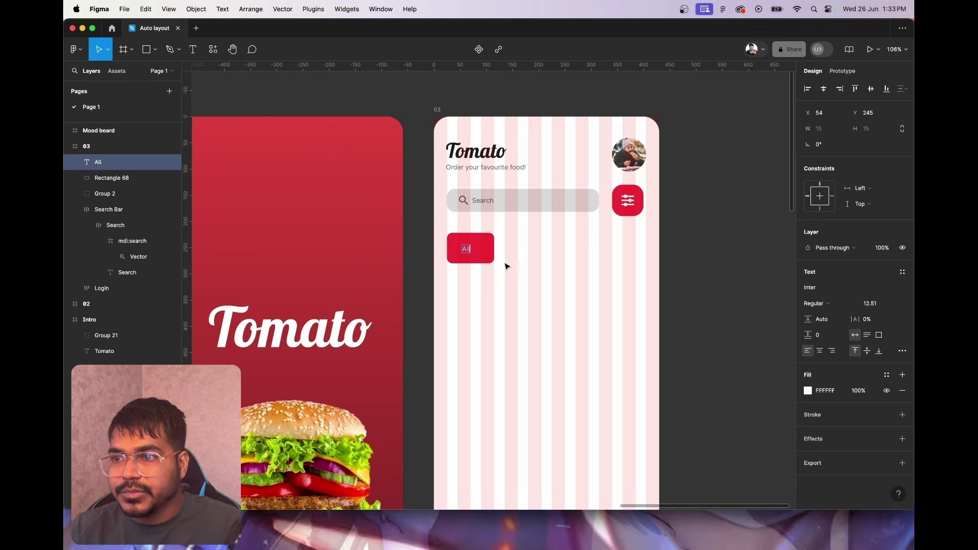
pyautogui.click(838, 305)
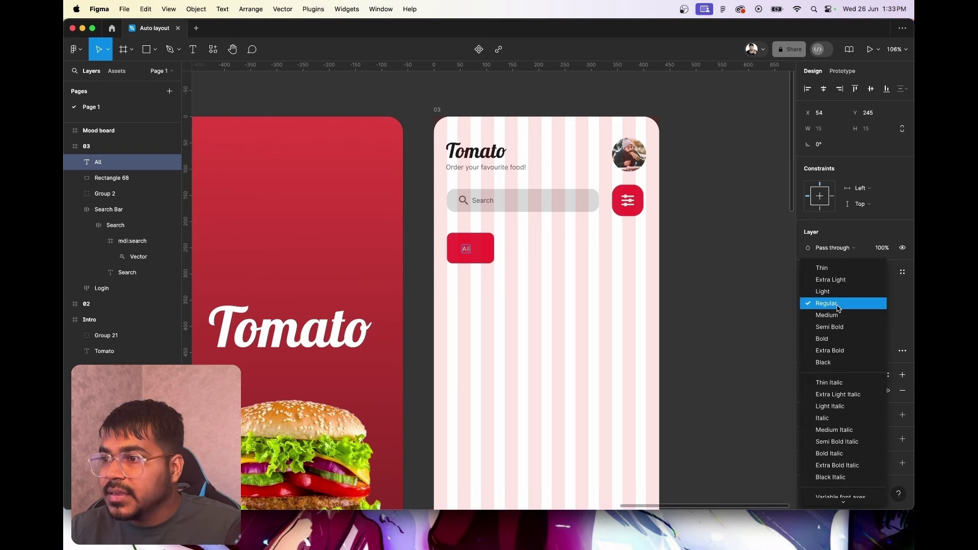
pyautogui.click(716, 304)
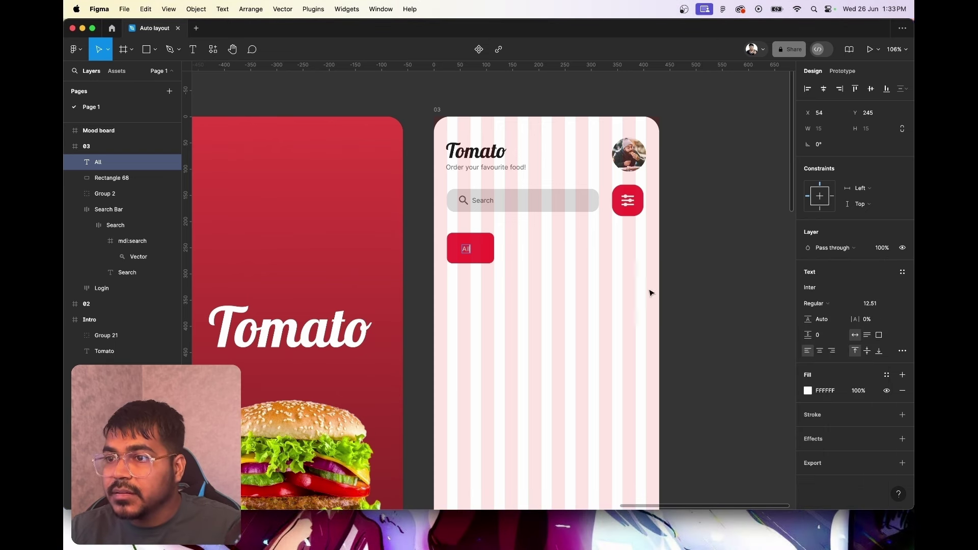
pyautogui.press('Escape')
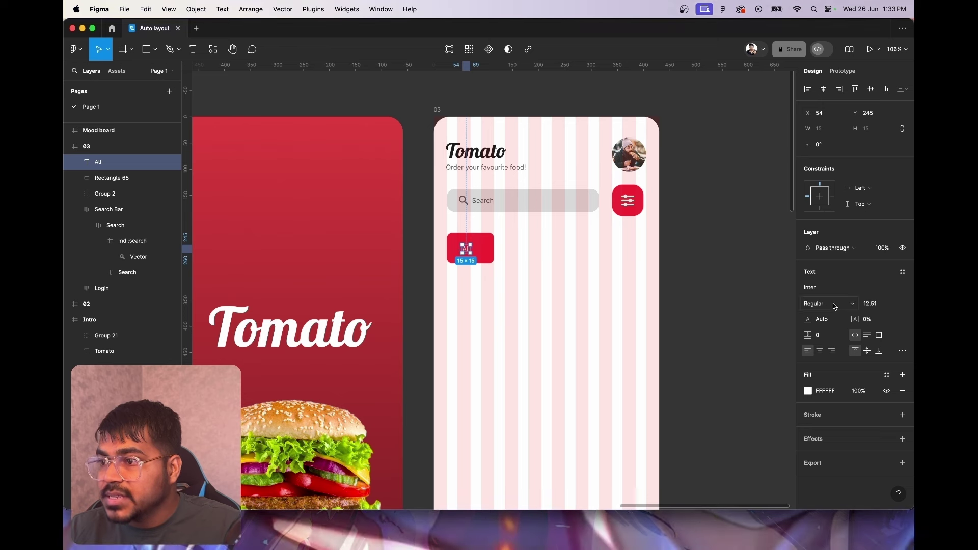
pyautogui.click(838, 304)
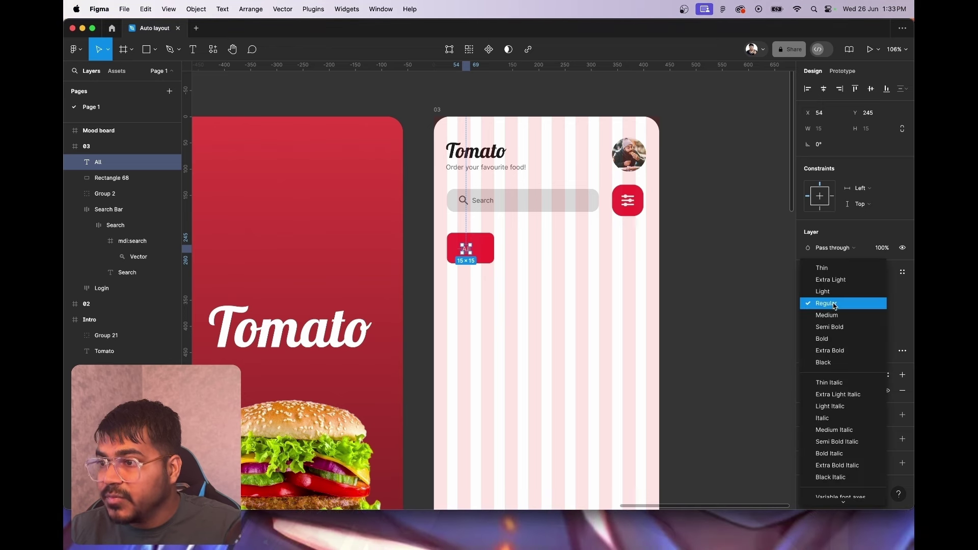
pyautogui.click(838, 341)
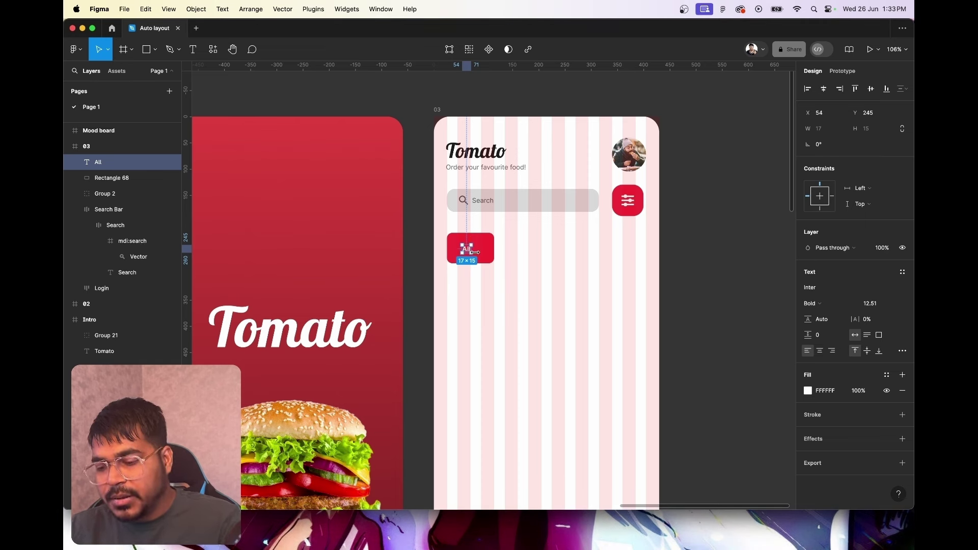
# Enlarge the All label with the Scale tool (K)
pyautogui.press('k')
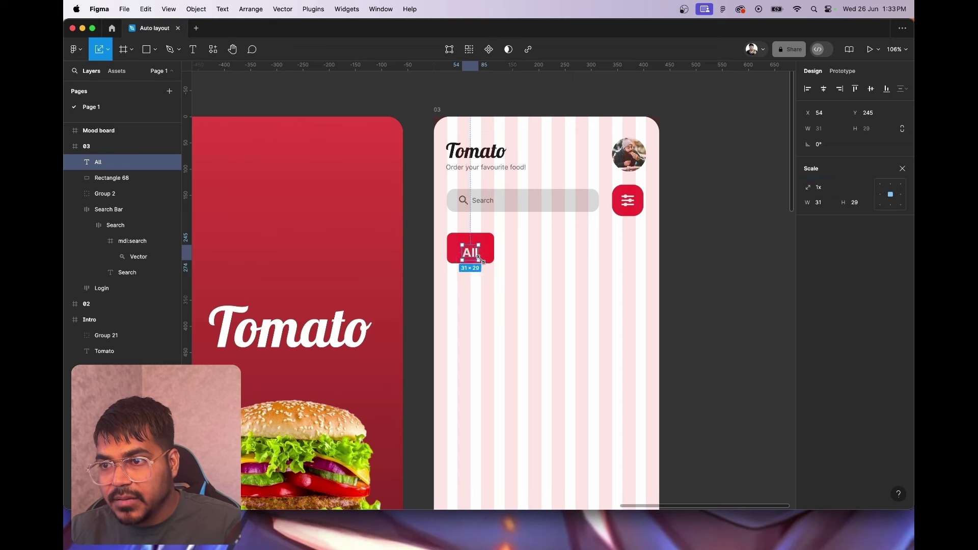
pyautogui.moveTo(473, 256); pyautogui.dragTo(477, 258)
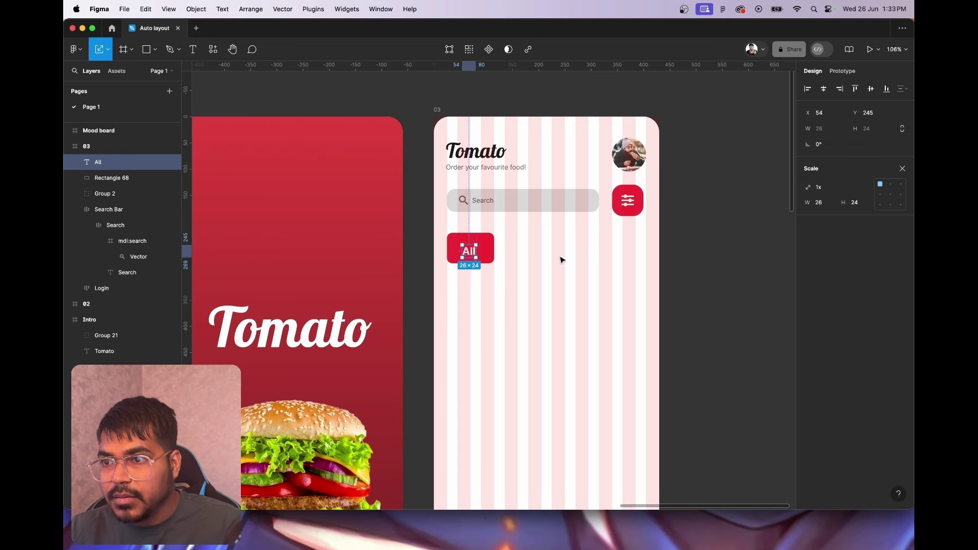
pyautogui.click(562, 260)
pyautogui.click(470, 254)
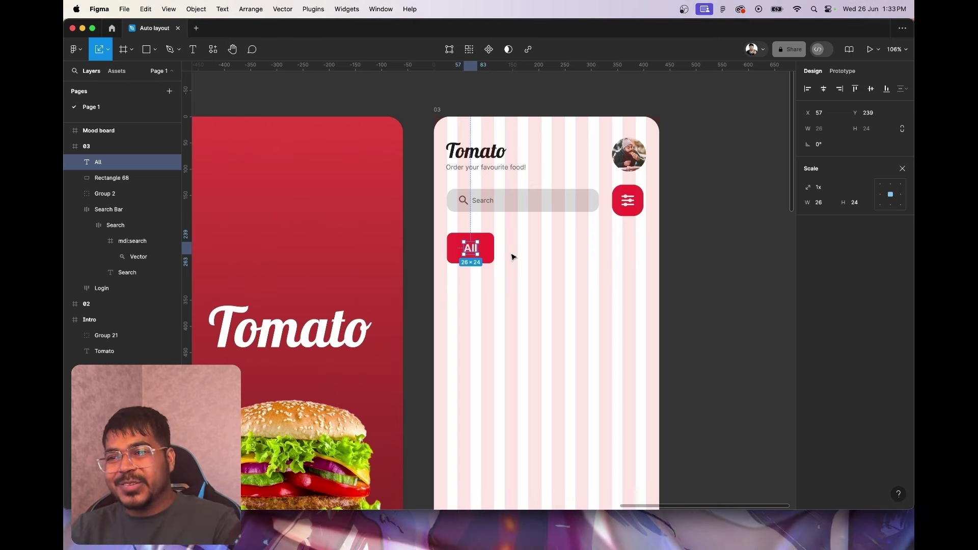
# Scale the All label and its red background together down to about 65×42
pyautogui.click(491, 257)
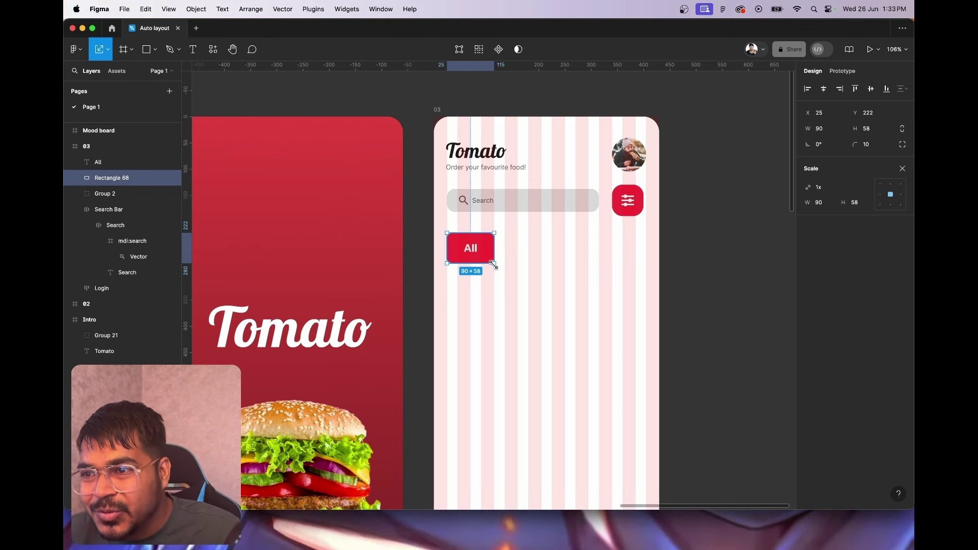
pyautogui.click(472, 250)
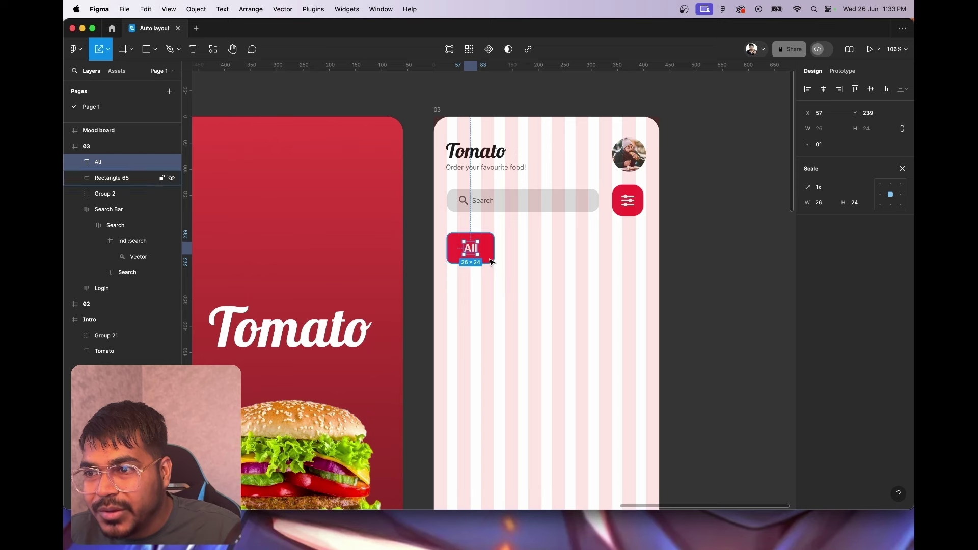
pyautogui.click(491, 255)
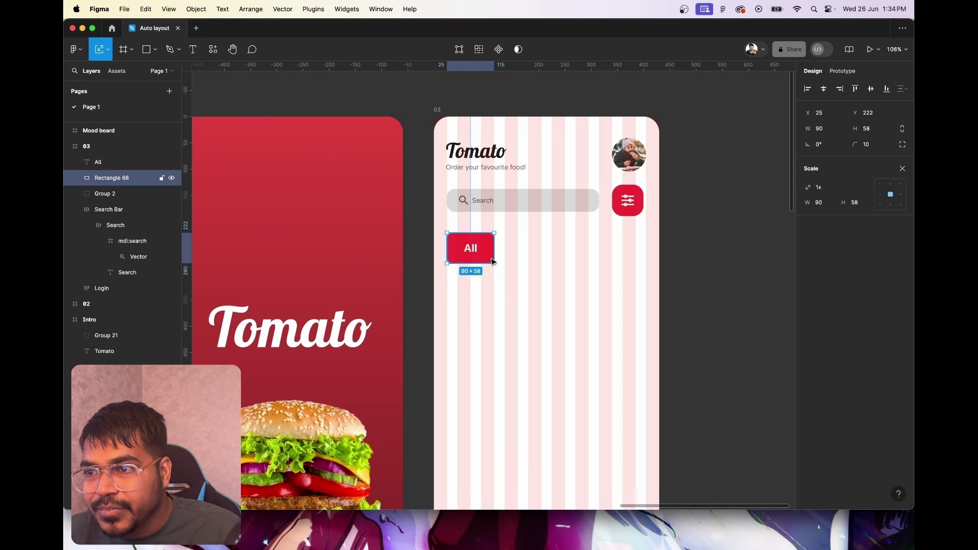
pyautogui.click(476, 253)
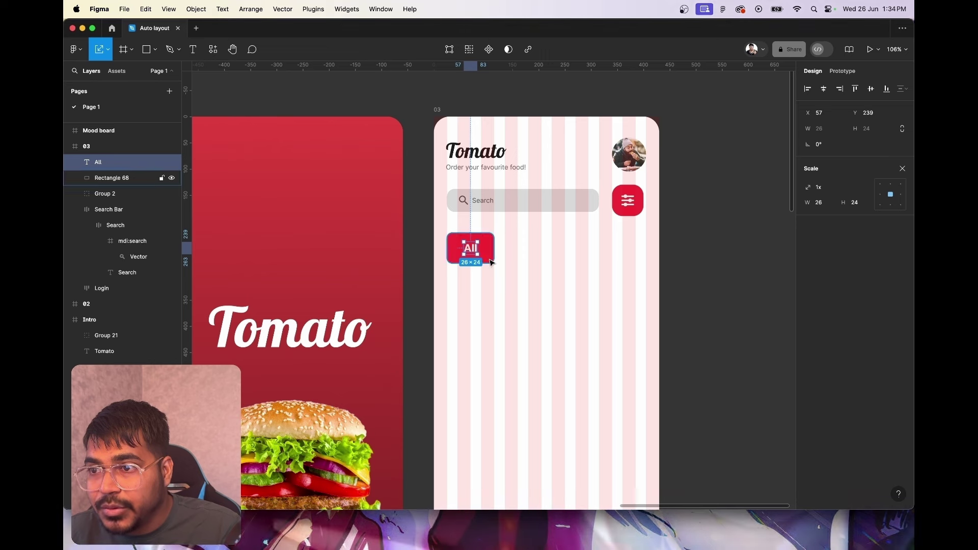
pyautogui.keyDown('shift'); pyautogui.click(488, 258); pyautogui.keyUp('shift')
pyautogui.moveTo(493, 263); pyautogui.dragTo(481, 254)
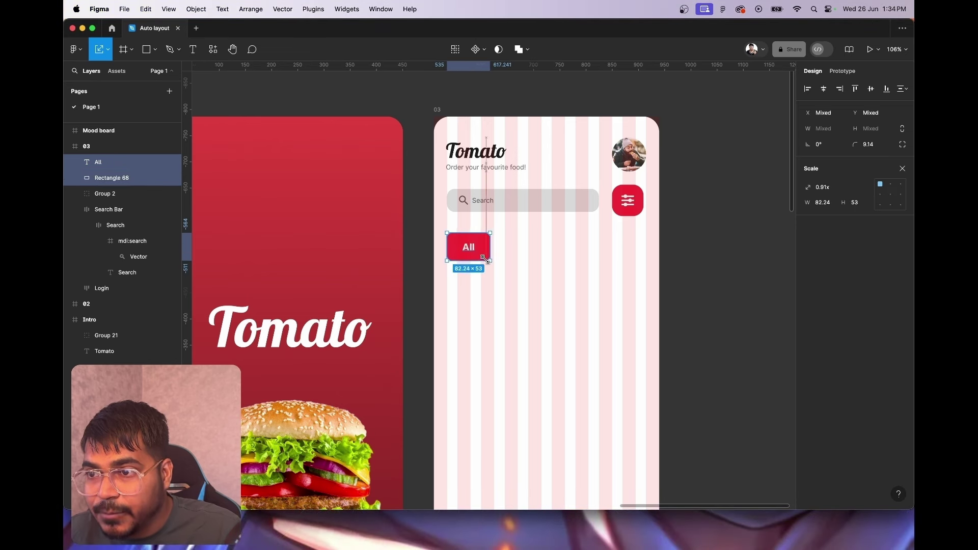
pyautogui.click(574, 253)
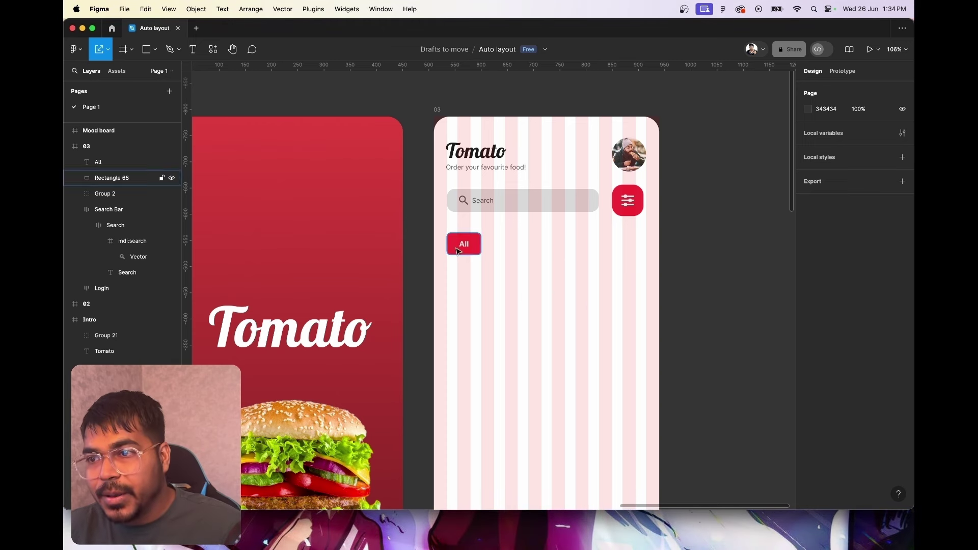
pyautogui.click(475, 253)
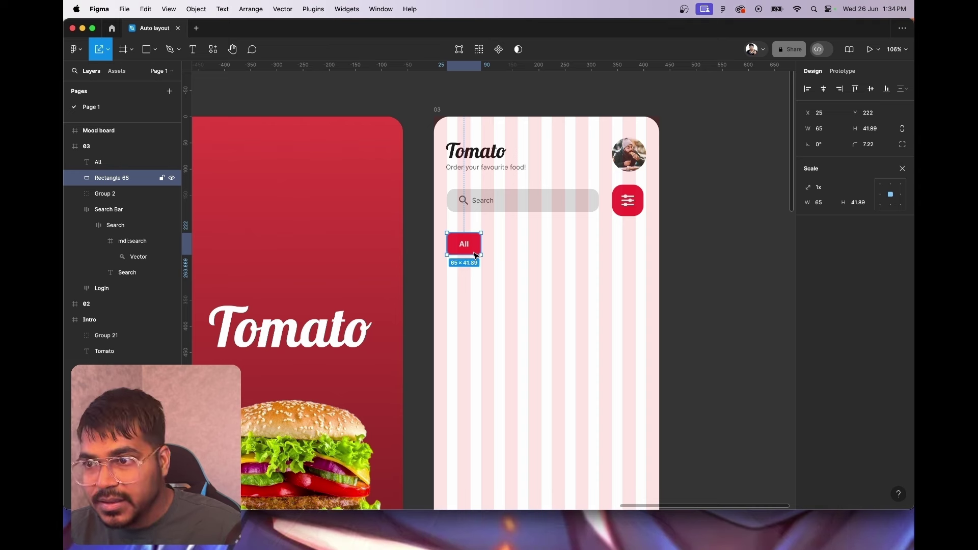
pyautogui.keyDown('shift'); pyautogui.click(472, 245); pyautogui.keyUp('shift')
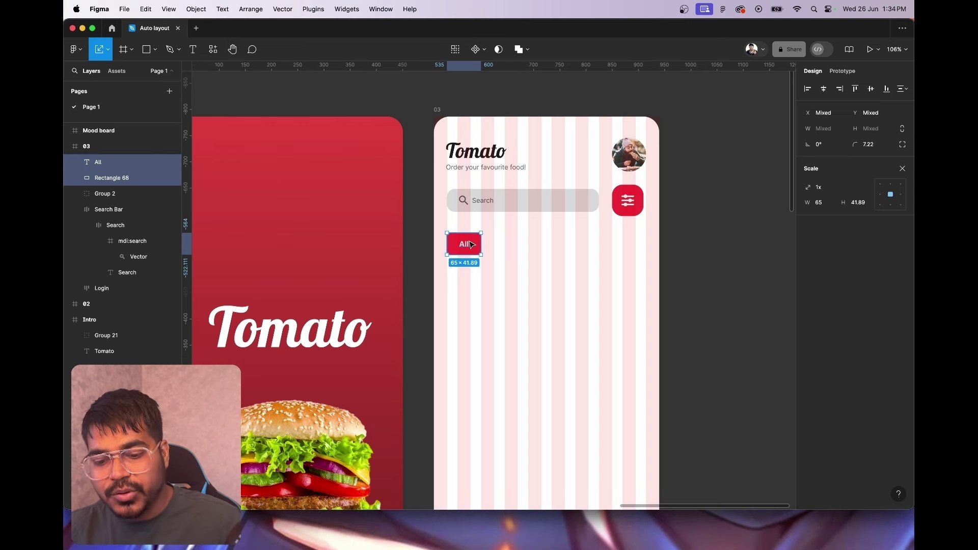
pyautogui.hotkey('shift', 'a')
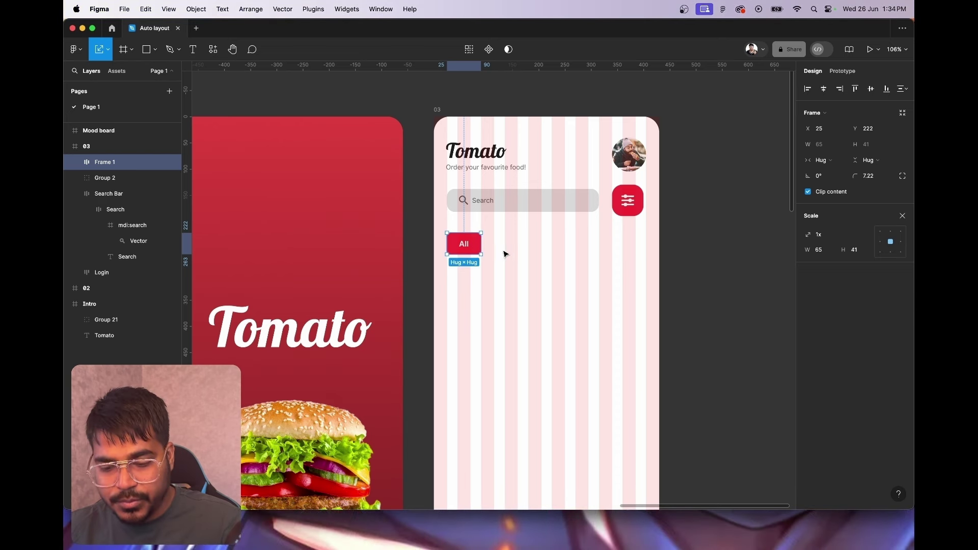
pyautogui.hotkey('ctrl', 'z')
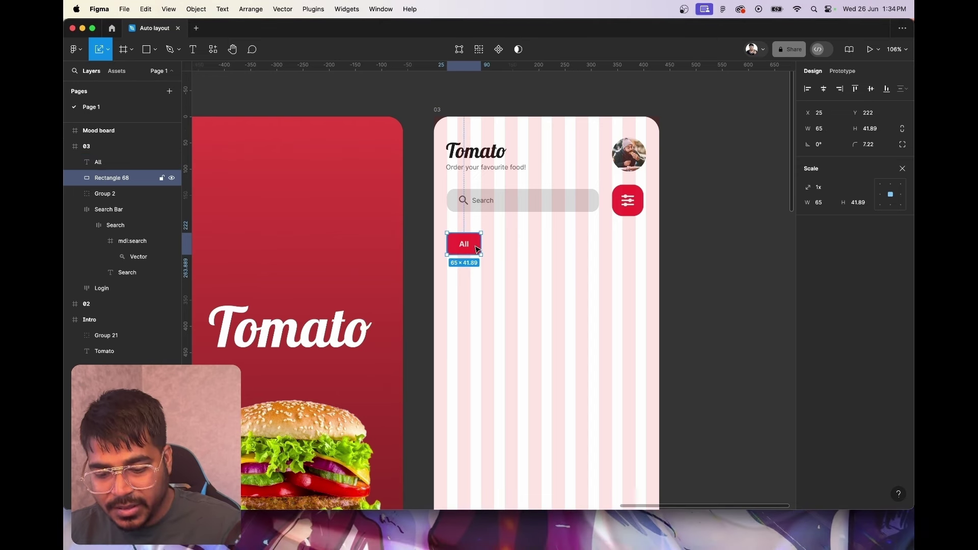
pyautogui.moveTo(478, 250); pyautogui.dragTo(525, 248)
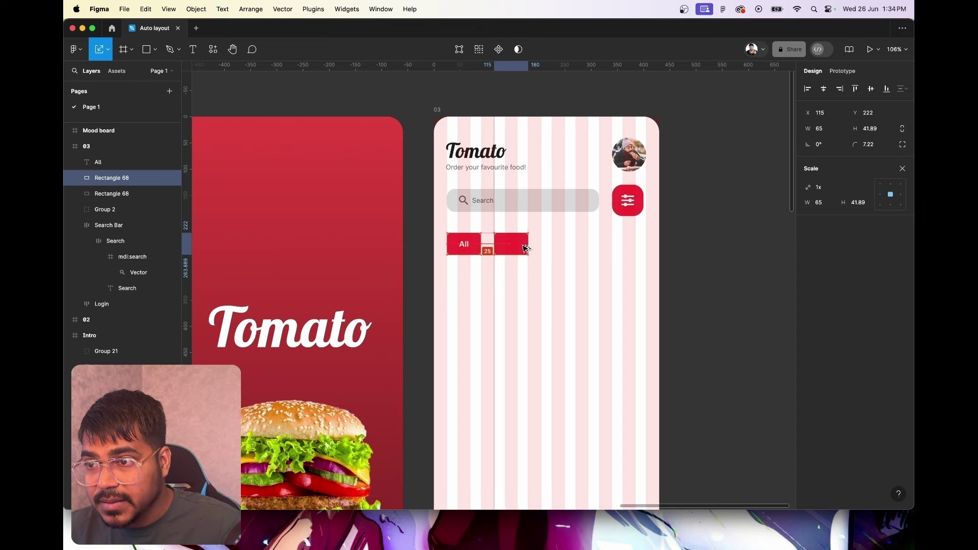
# Duplicate the All button into three 110-wide chips to its right and fill them grey 969696
pyautogui.moveTo(525, 249); pyautogui.dragTo(527, 248)
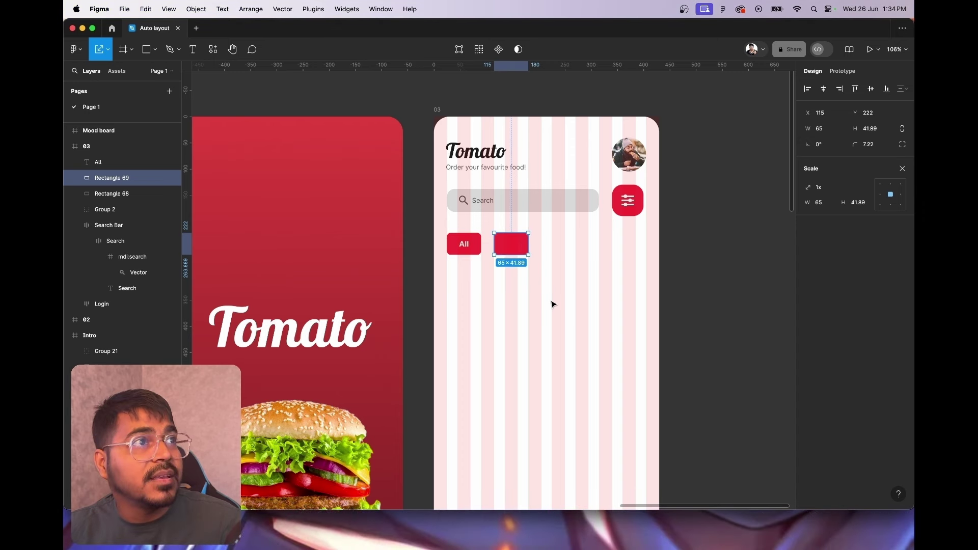
pyautogui.press('v')
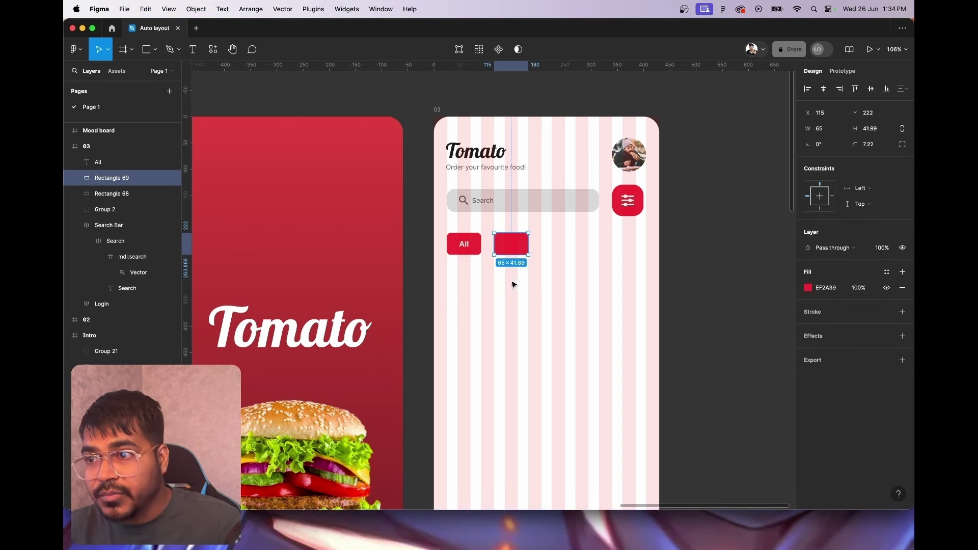
pyautogui.moveTo(529, 244); pyautogui.dragTo(552, 244)
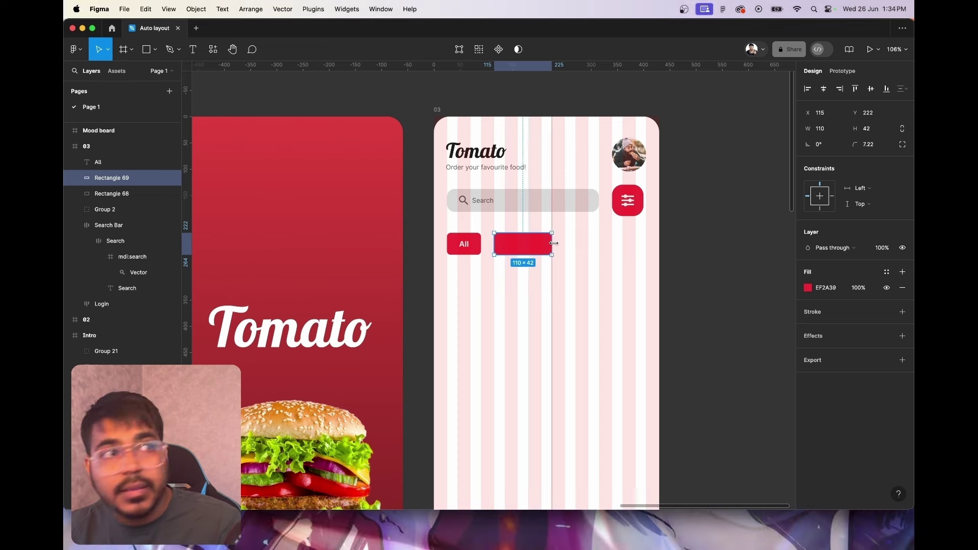
pyautogui.moveTo(519, 246); pyautogui.dragTo(663, 247)
pyautogui.keyDown('shift'); pyautogui.click(522, 244); pyautogui.keyUp('shift')
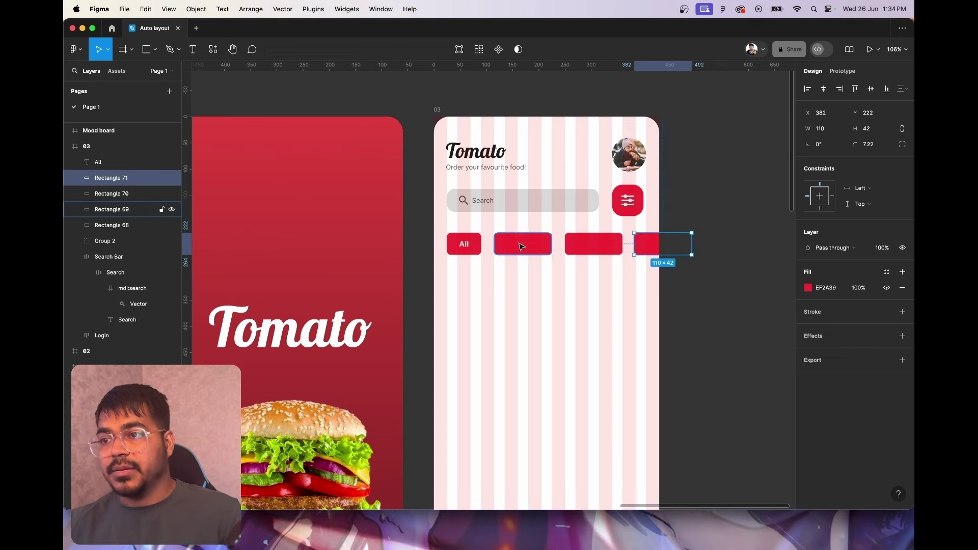
pyautogui.keyDown('shift'); pyautogui.click(622, 249); pyautogui.keyUp('shift')
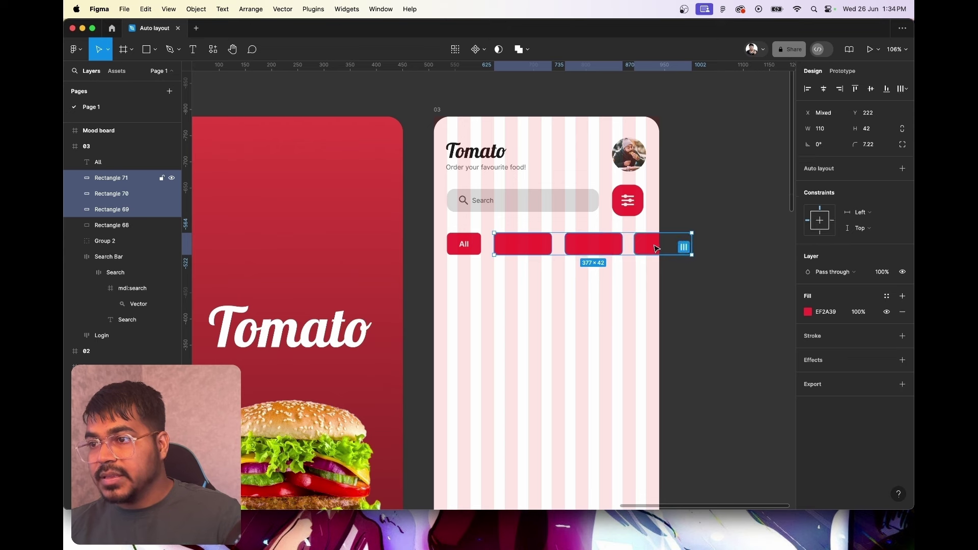
pyautogui.click(808, 312)
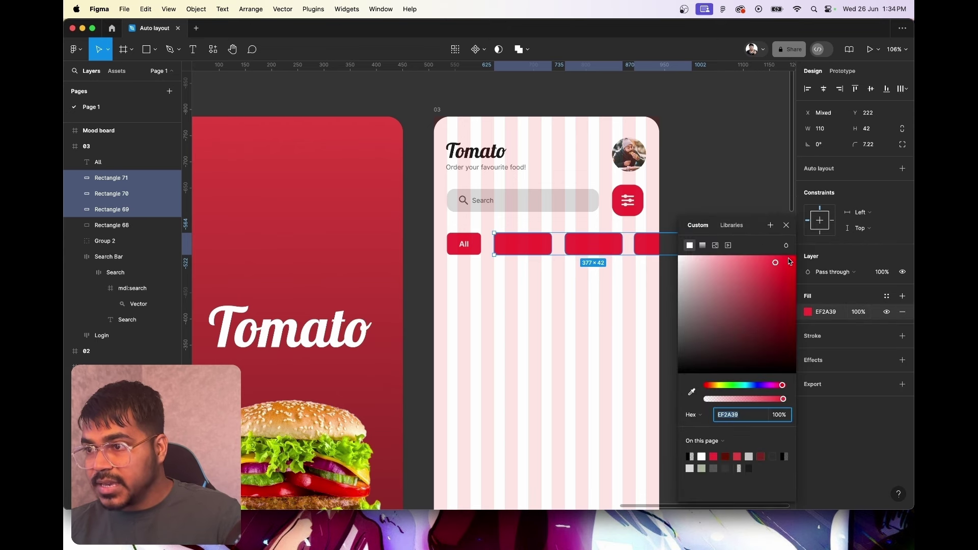
pyautogui.moveTo(776, 264); pyautogui.dragTo(673, 307)
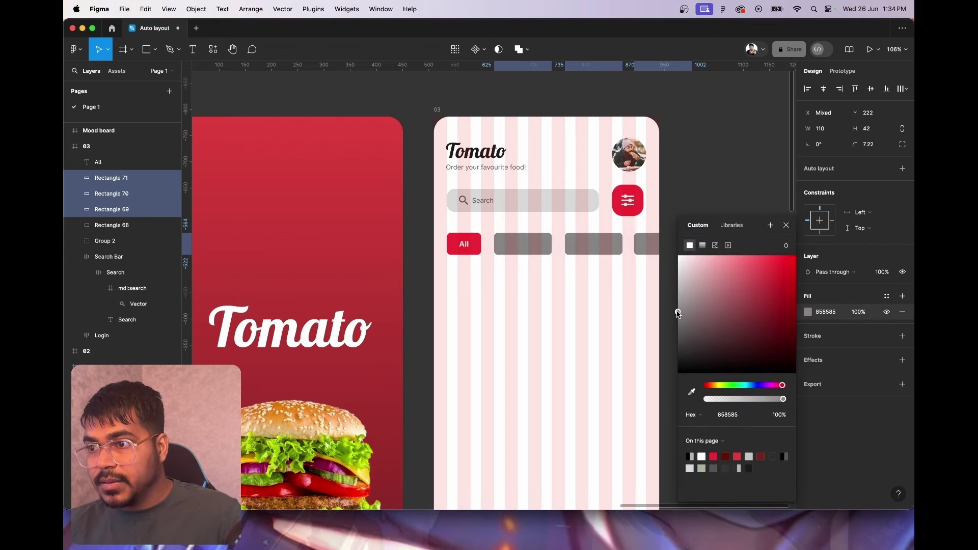
pyautogui.click(786, 226)
# Copy the All label onto the second chip, rename it Combos, and centre it on the chip
pyautogui.click(697, 303)
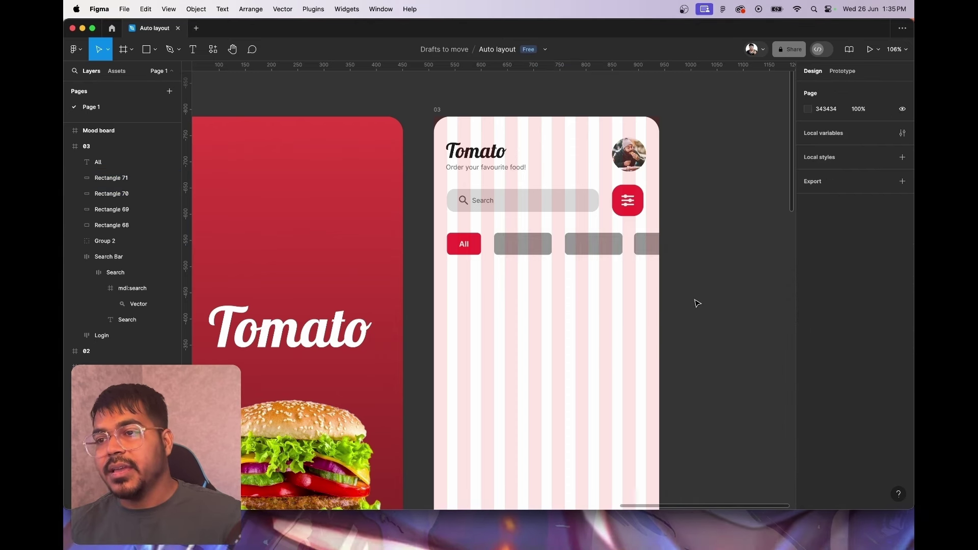
pyautogui.click(464, 245)
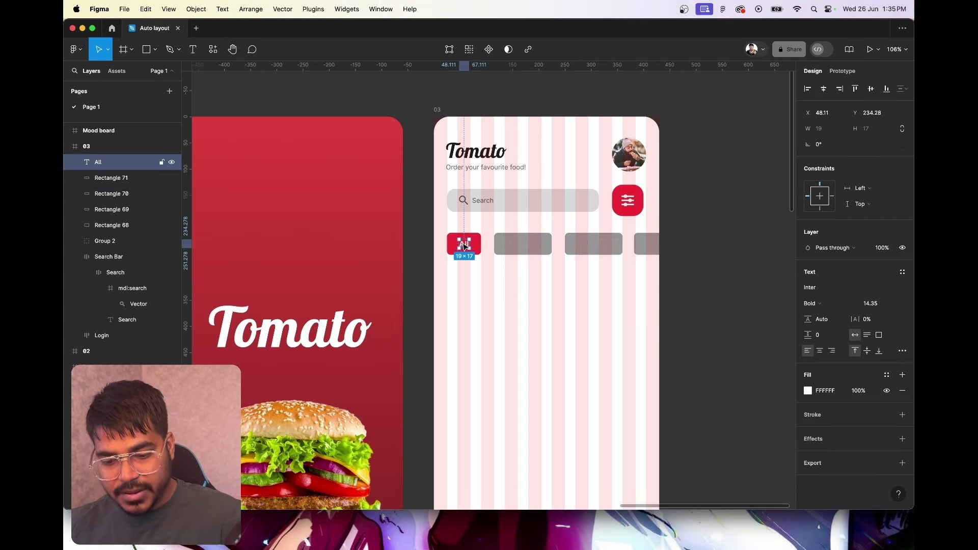
pyautogui.moveTo(464, 245); pyautogui.dragTo(524, 246)
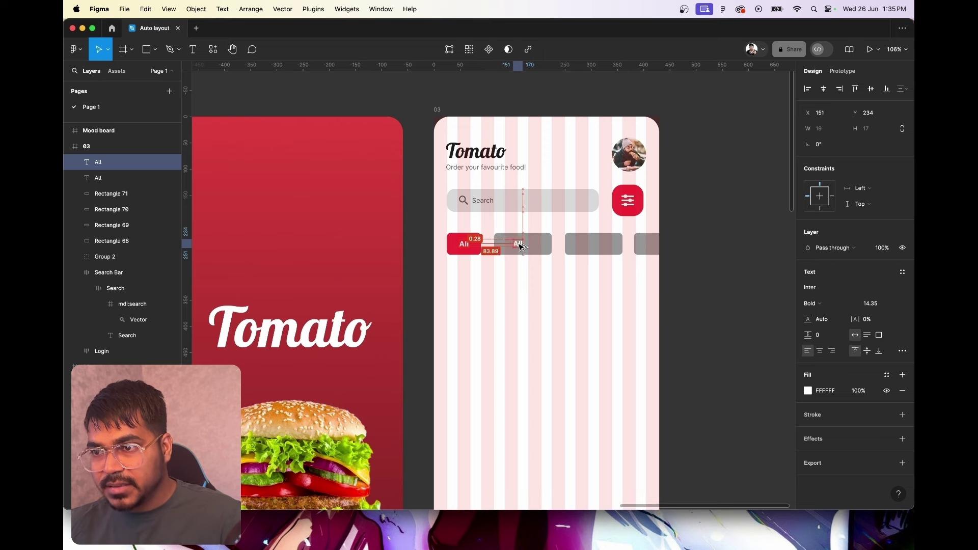
pyautogui.doubleClick(525, 245)
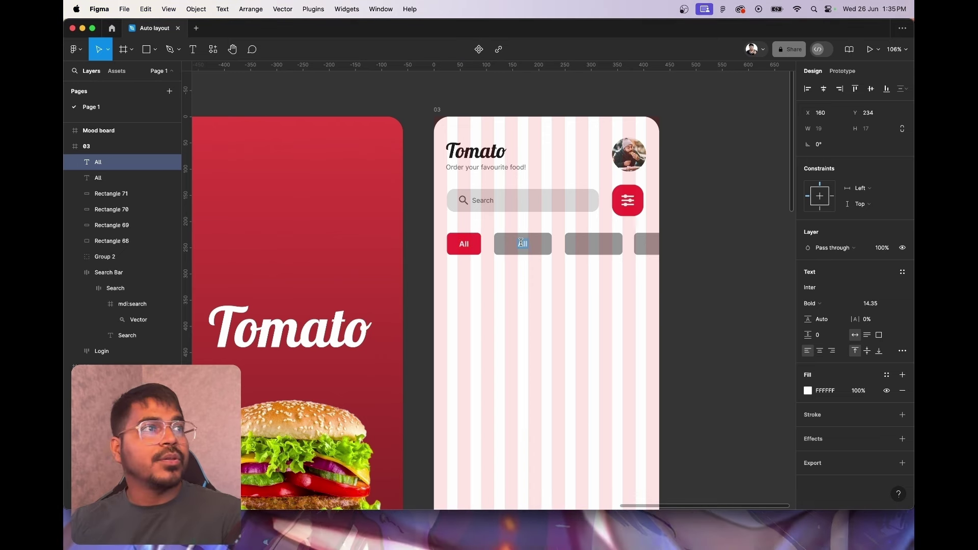
pyautogui.press('BackSpace')
pyautogui.write('Com')
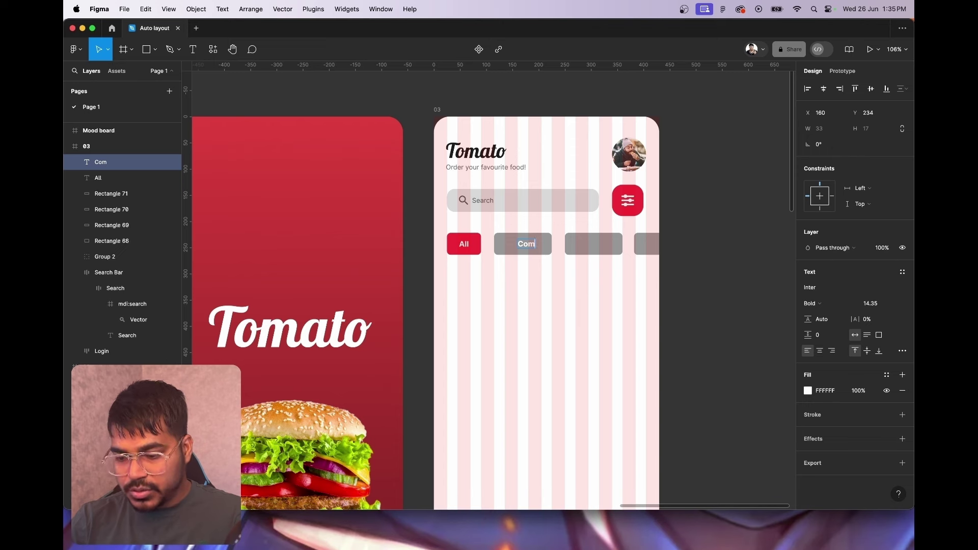
pyautogui.write('bos')
pyautogui.press('Escape')
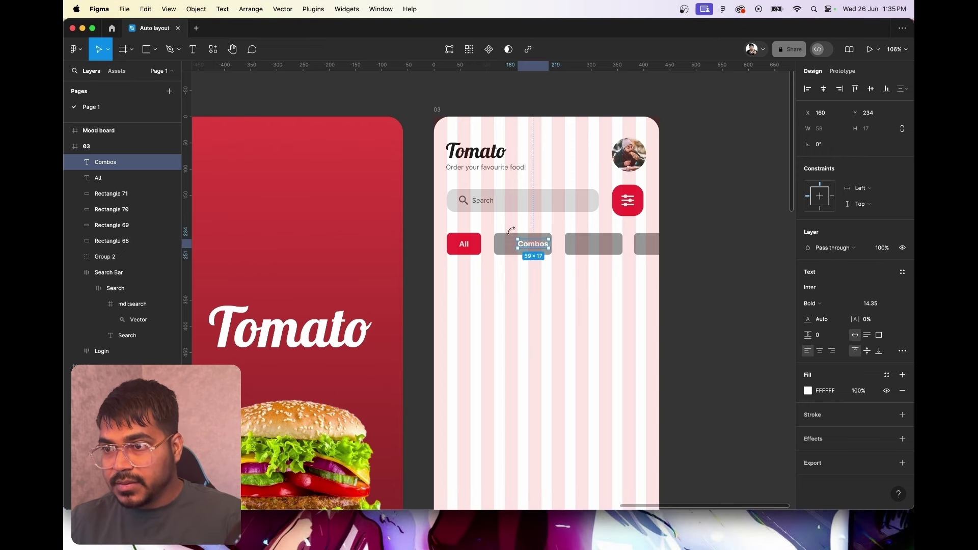
pyautogui.moveTo(535, 248)
pyautogui.mouseDown()
pyautogui.moveTo(524, 250)
pyautogui.moveTo(599, 246)
pyautogui.mouseUp()
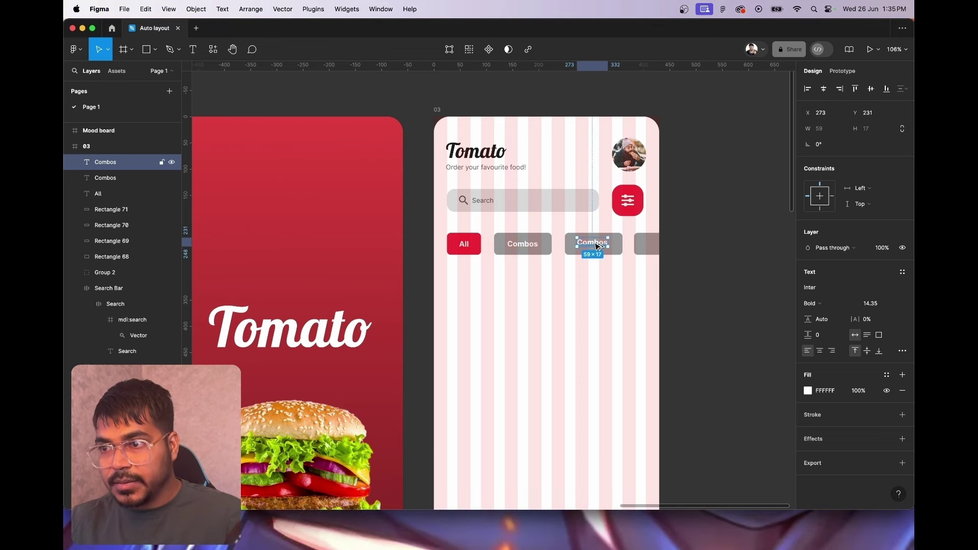
# Relabel the third chip Sliders and copy that label onto the fourth pill as Classic
pyautogui.doubleClick(594, 243)
pyautogui.press('BackSpace')
pyautogui.write('Sliders')
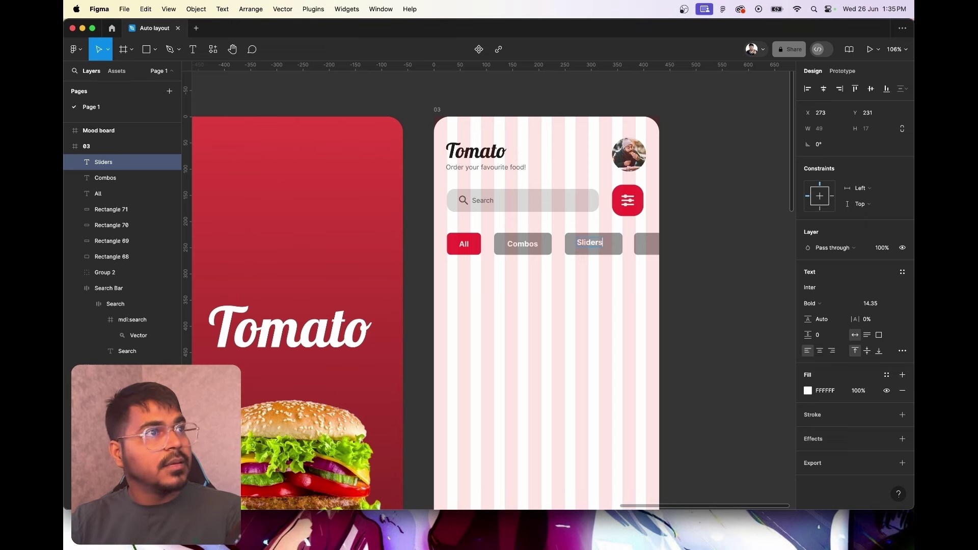
pyautogui.press('Escape')
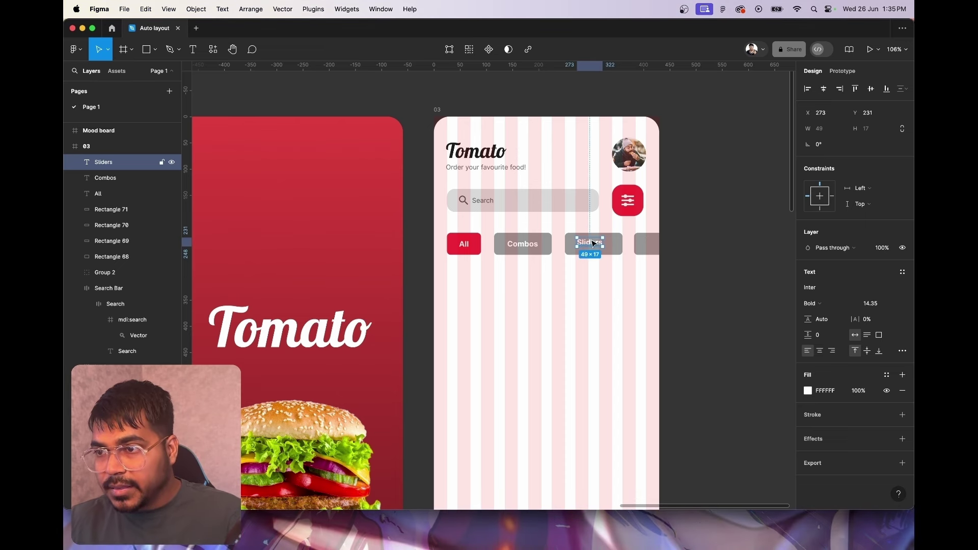
pyautogui.moveTo(593, 247); pyautogui.dragTo(662, 247)
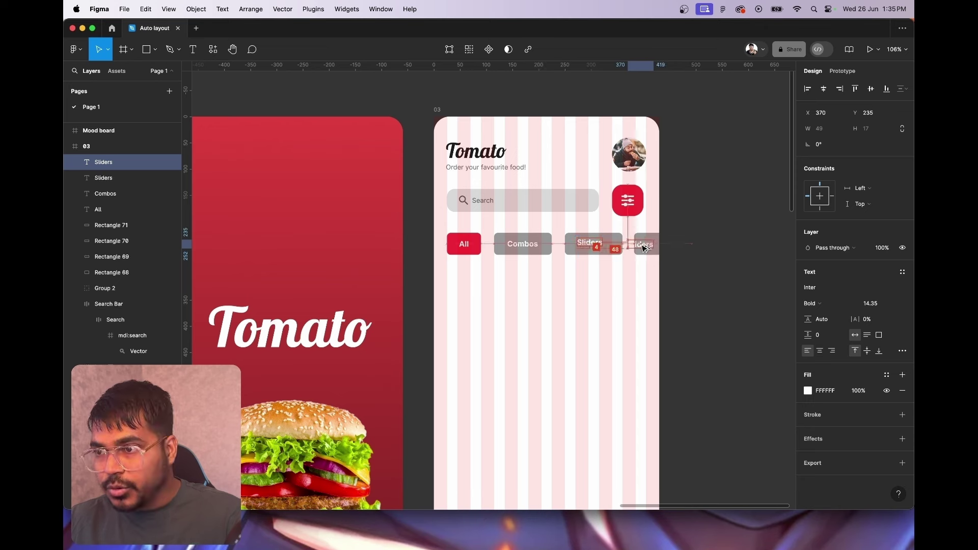
pyautogui.press('Return')
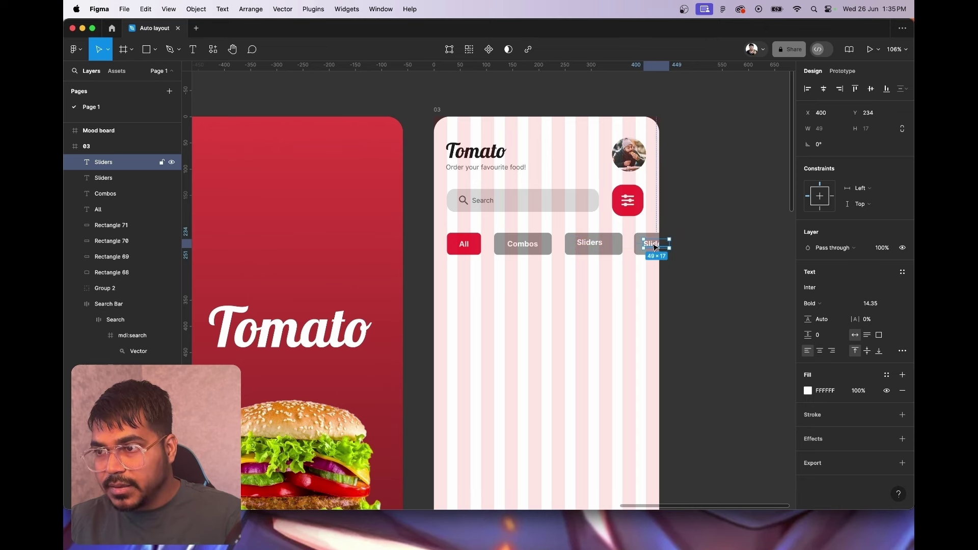
pyautogui.write('Classic')
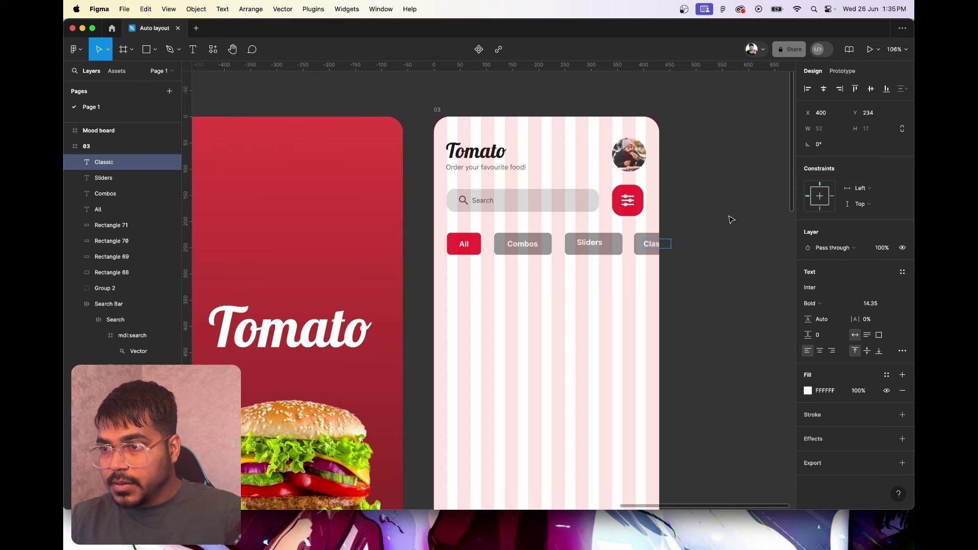
pyautogui.click(593, 242)
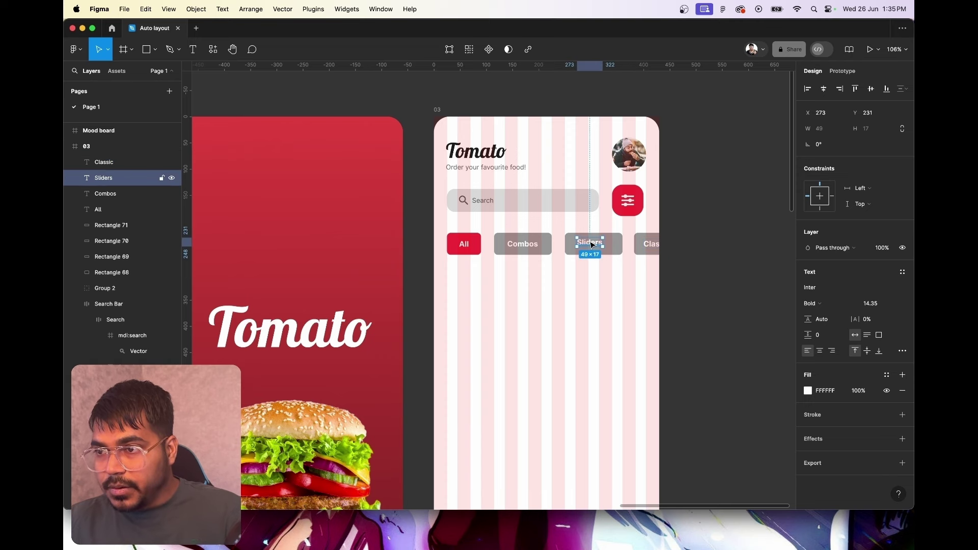
# Pair each of the Sliders, Combos and Classic labels with its pill and align their horizontal centres
pyautogui.keyDown('shift'); pyautogui.click(620, 250); pyautogui.keyUp('shift')
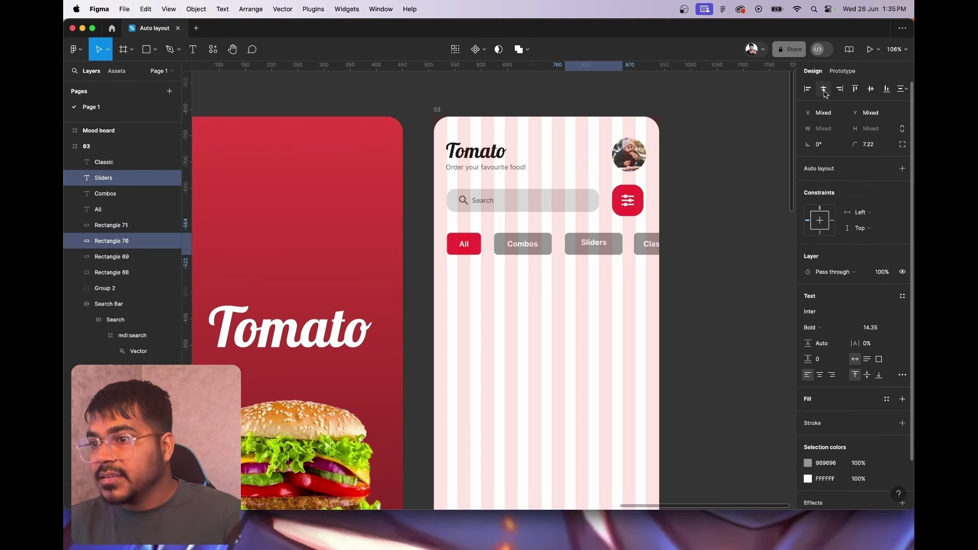
pyautogui.click(523, 243)
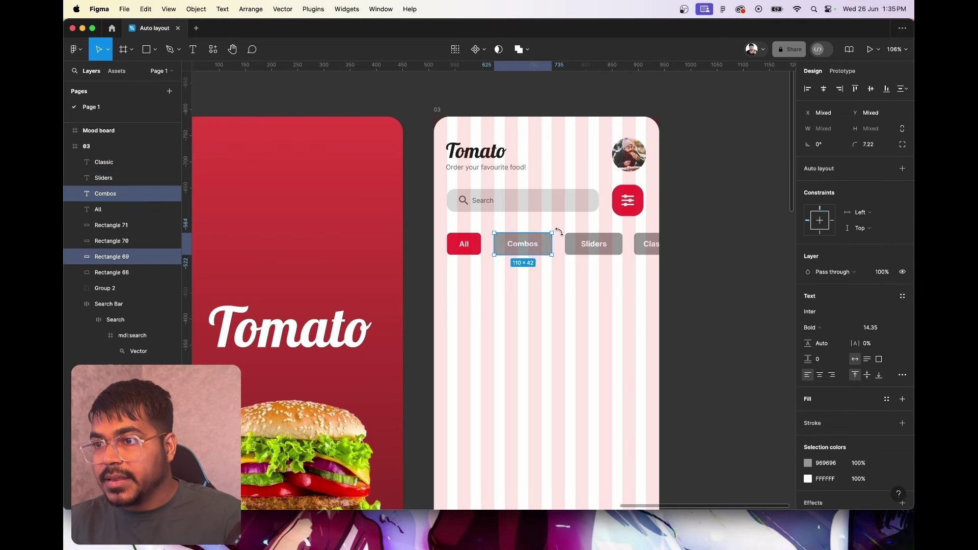
pyautogui.keyDown('shift'); pyautogui.click(541, 244); pyautogui.keyUp('shift')
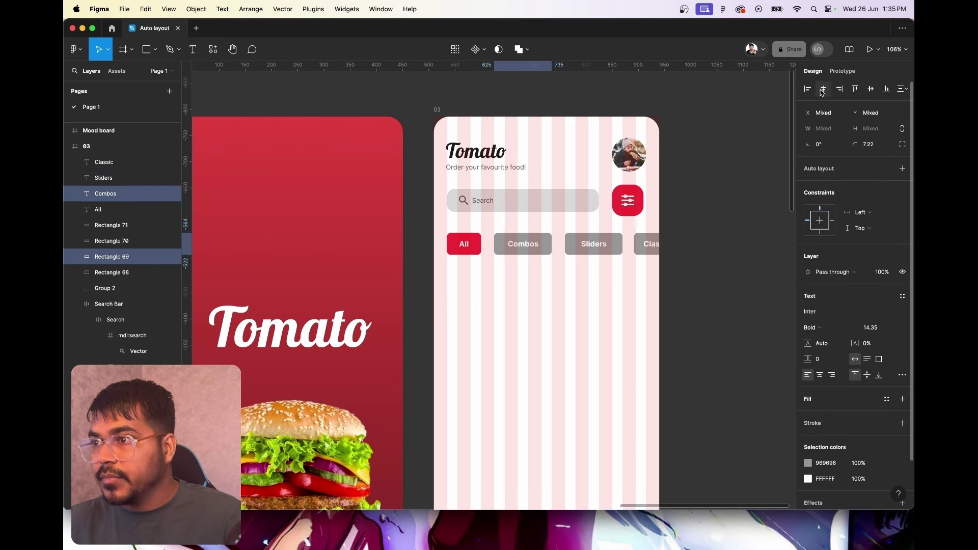
pyautogui.click(647, 243)
pyautogui.keyDown('shift'); pyautogui.click(636, 239); pyautogui.keyUp('shift')
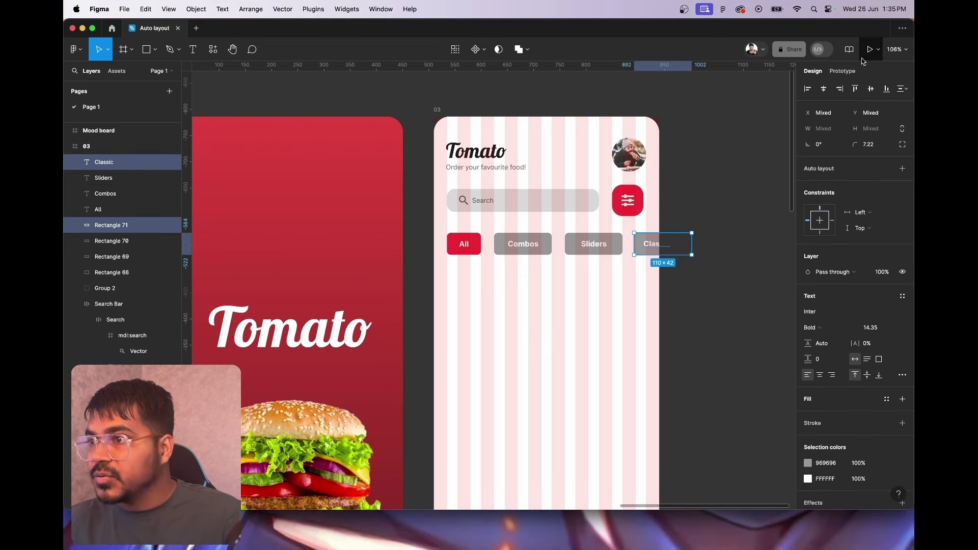
pyautogui.click(824, 88)
pyautogui.click(872, 89)
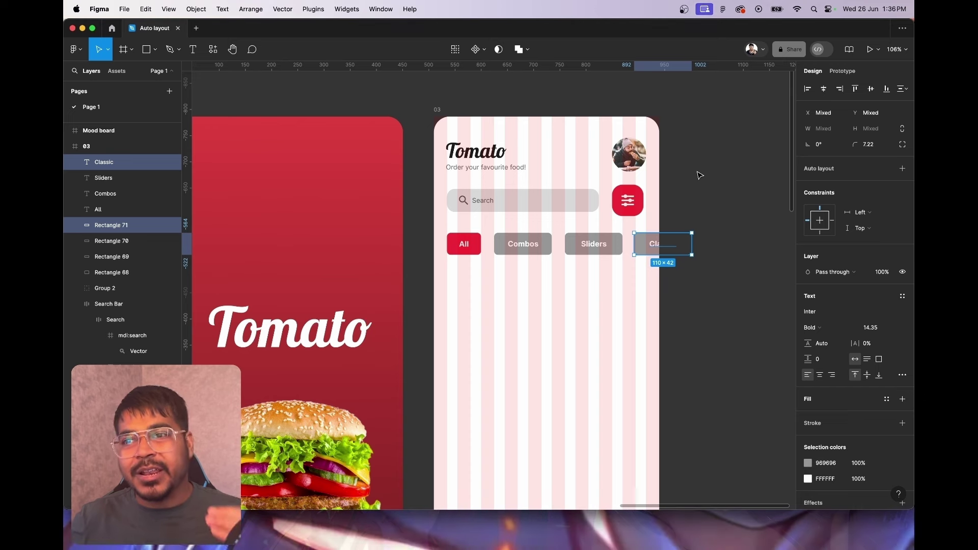
# Wrap the All and Combos pills in auto-layout frames named All and Combos
pyautogui.click(467, 246)
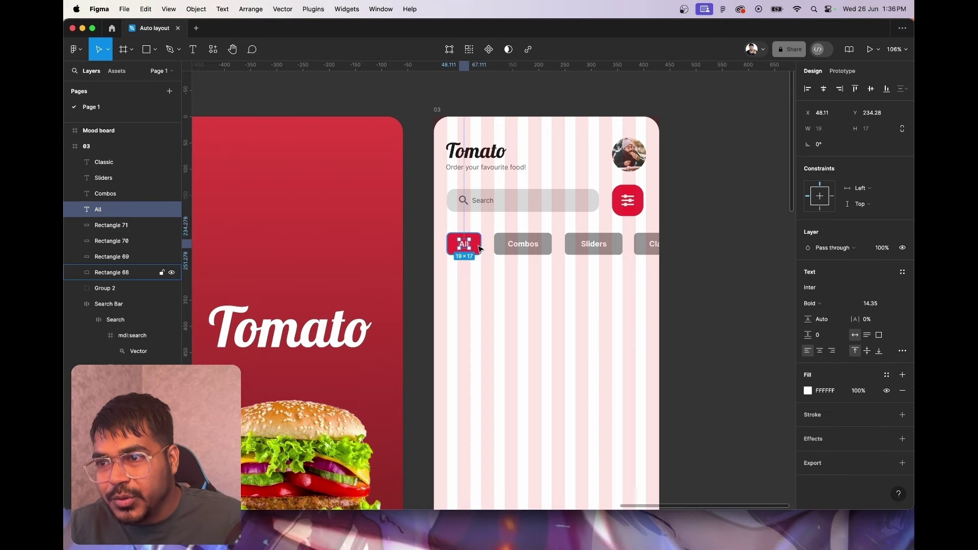
pyautogui.keyDown('shift'); pyautogui.click(478, 247); pyautogui.keyUp('shift')
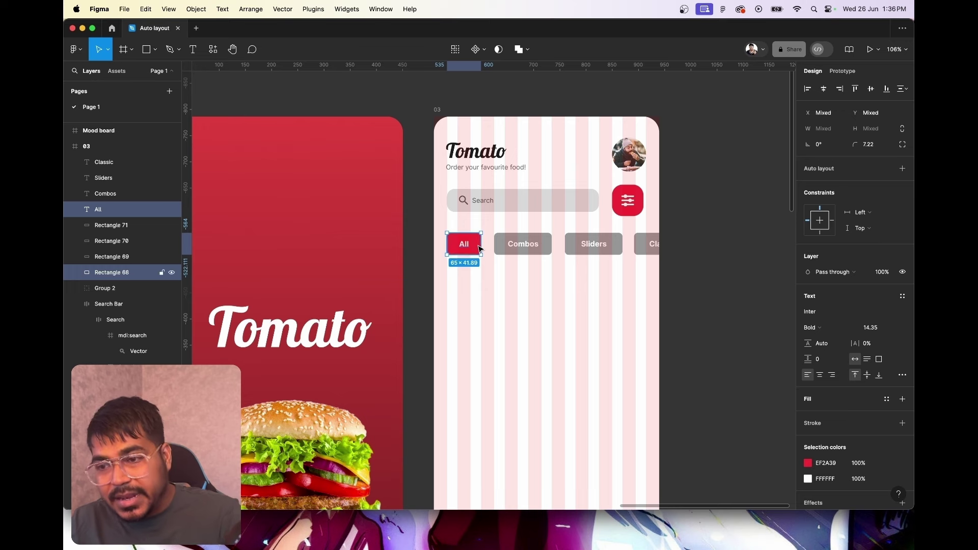
pyautogui.hotkey('shift', 'a')
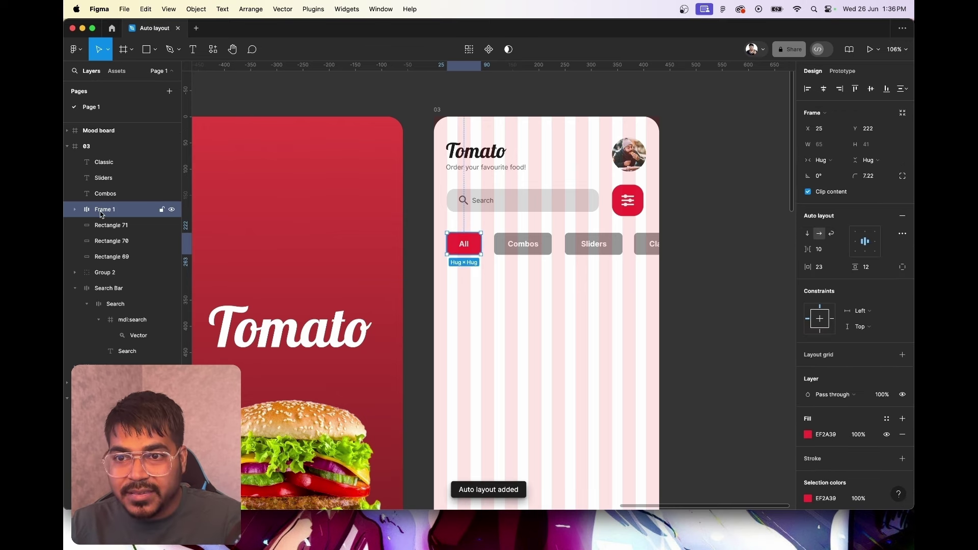
pyautogui.doubleClick(104, 210)
pyautogui.write('A')
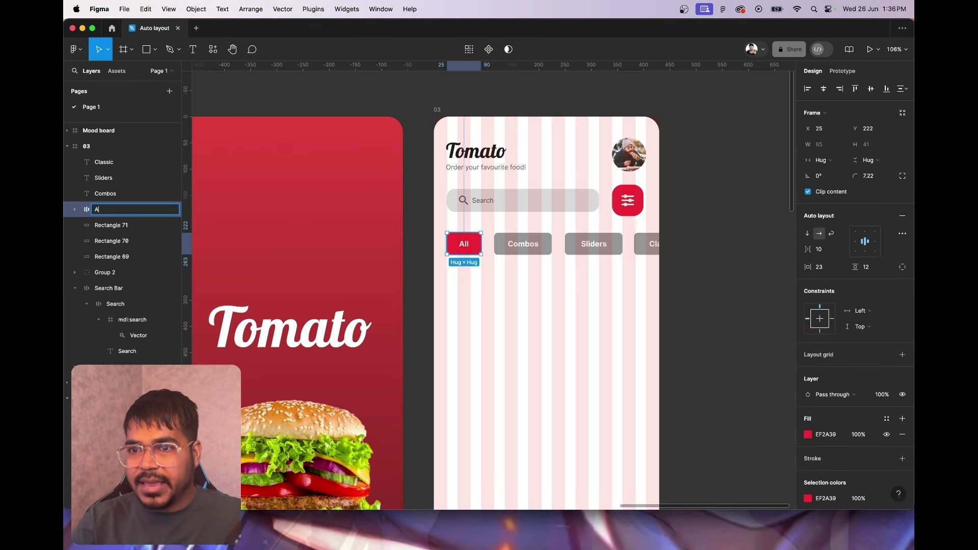
pyautogui.write('ll')
pyautogui.press('Return')
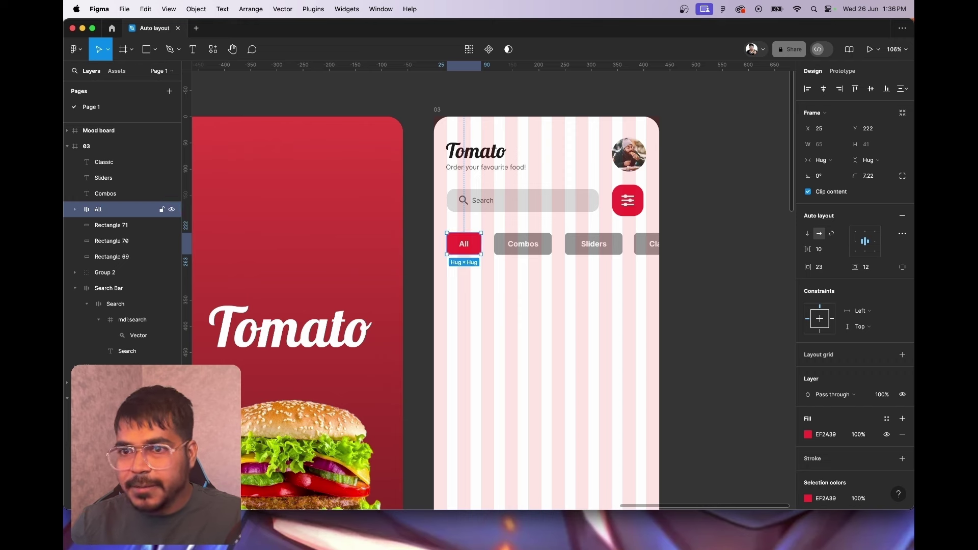
pyautogui.click(530, 250)
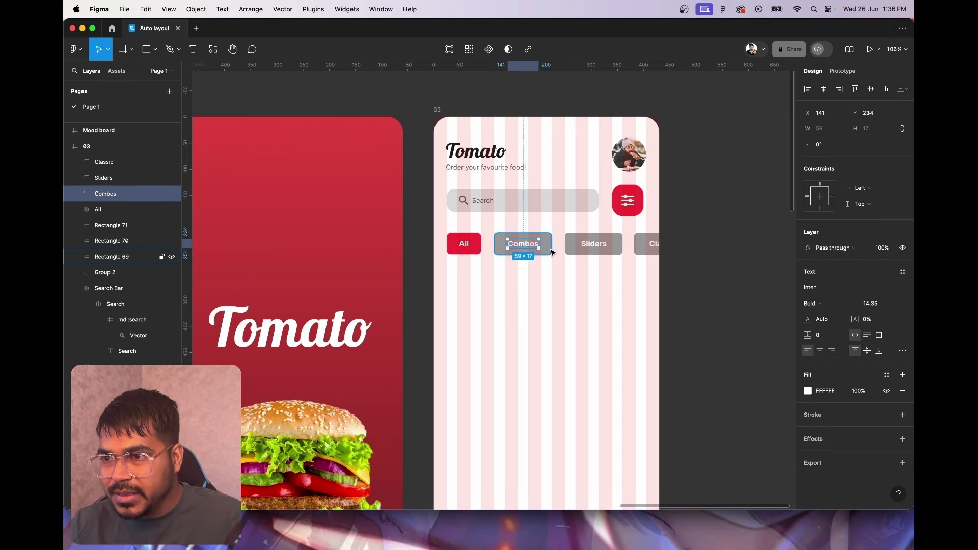
pyautogui.keyDown('shift'); pyautogui.click(549, 250); pyautogui.keyUp('shift')
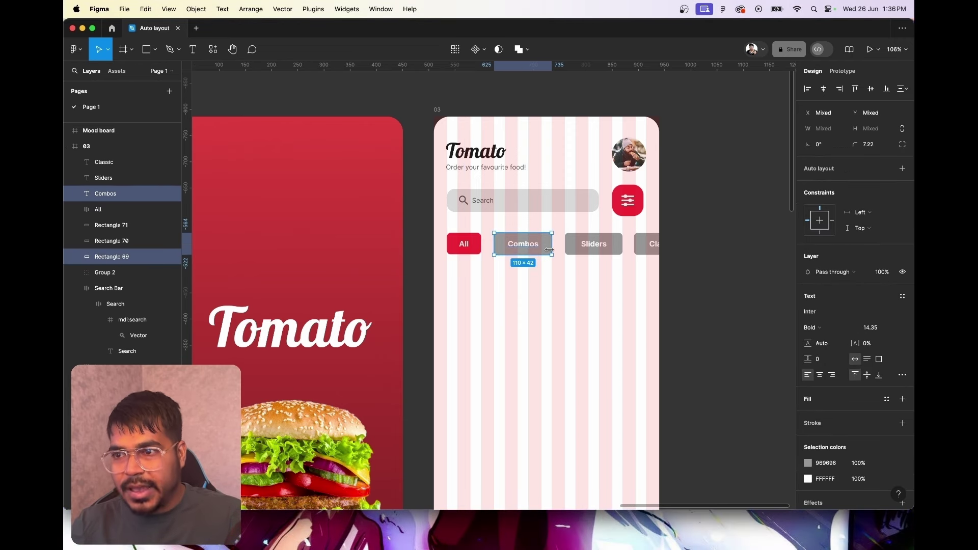
pyautogui.hotkey('shift', 'a')
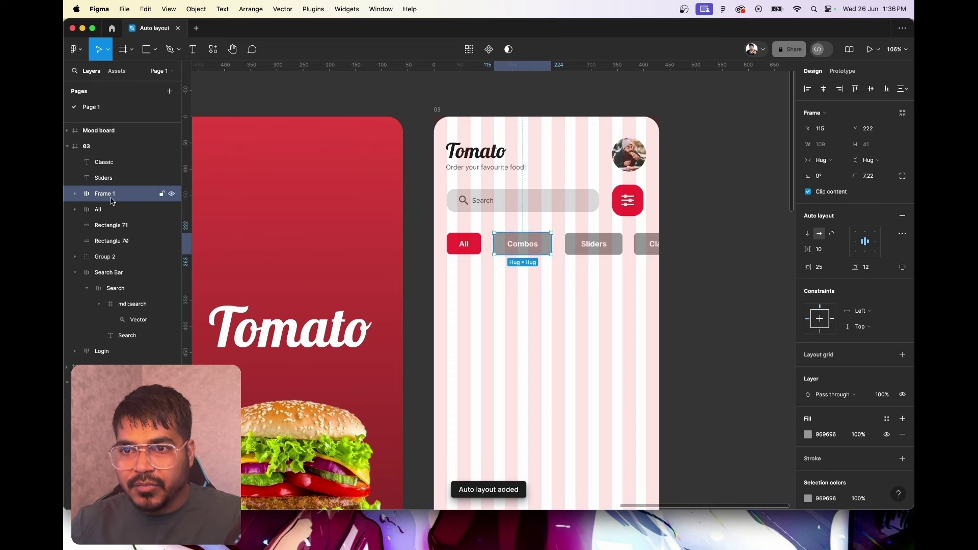
pyautogui.doubleClick(105, 194)
pyautogui.write('C')
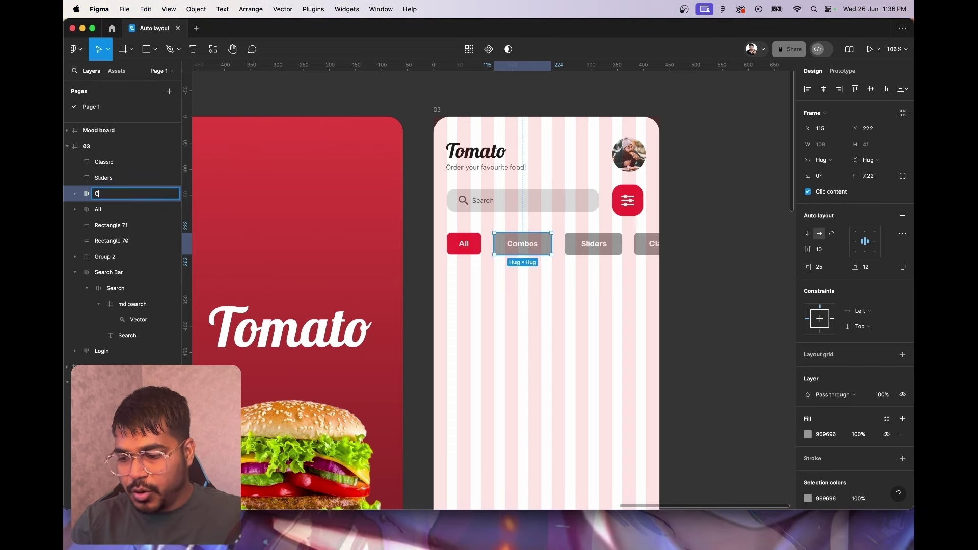
pyautogui.write('ombos')
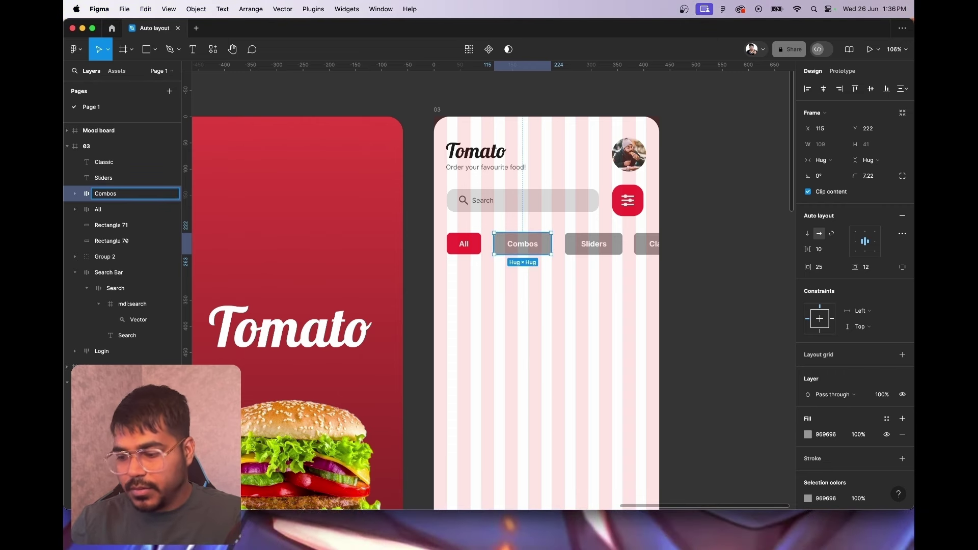
pyautogui.press('Return')
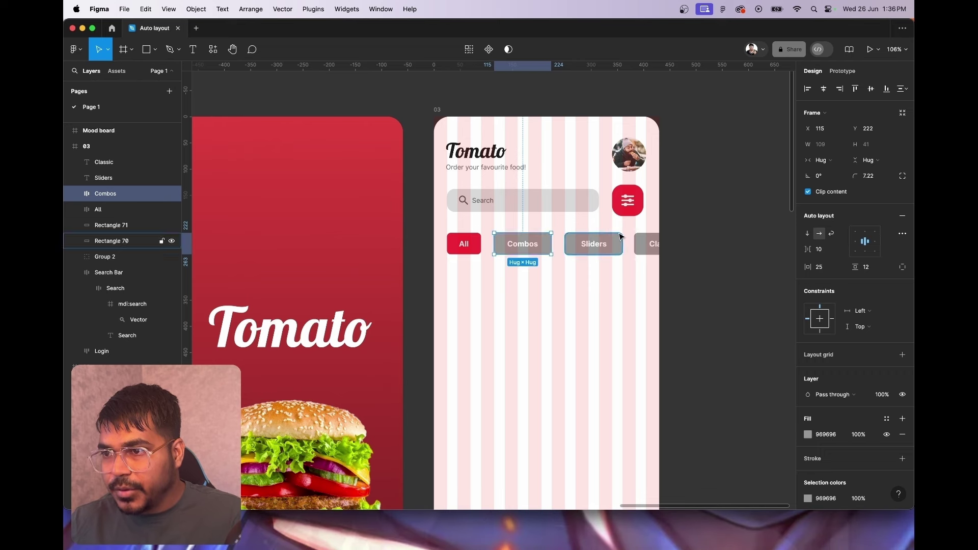
# Wrap the Sliders and Classic pills in auto-layout frames named Sliders and Classic
pyautogui.click(594, 244)
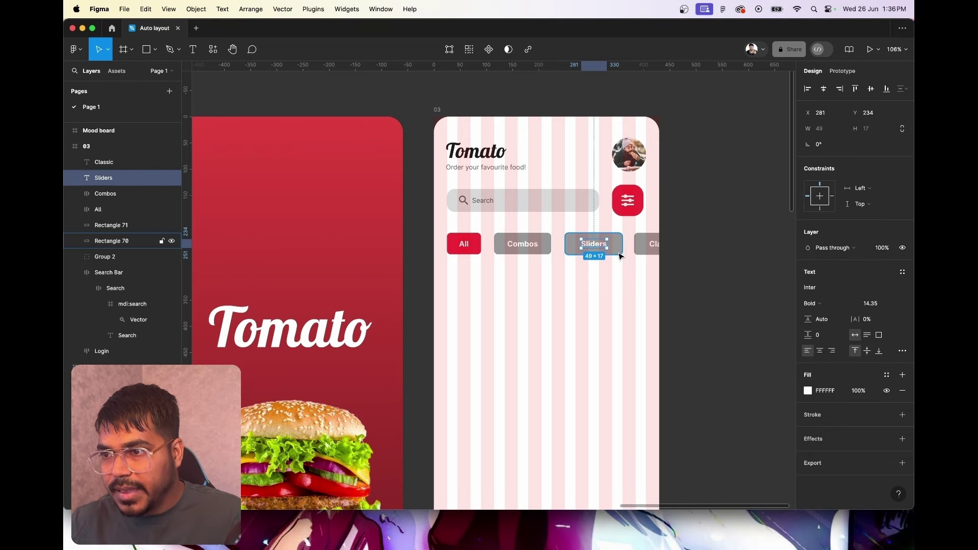
pyautogui.keyDown('shift'); pyautogui.click(621, 256); pyautogui.keyUp('shift')
pyautogui.hotkey('shift', 'a')
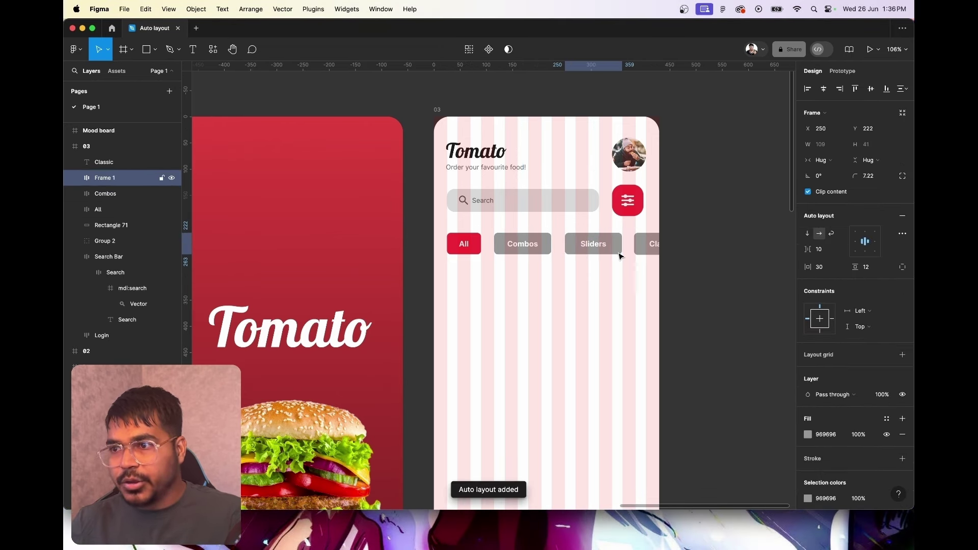
pyautogui.doubleClick(104, 178)
pyautogui.write('Sliders')
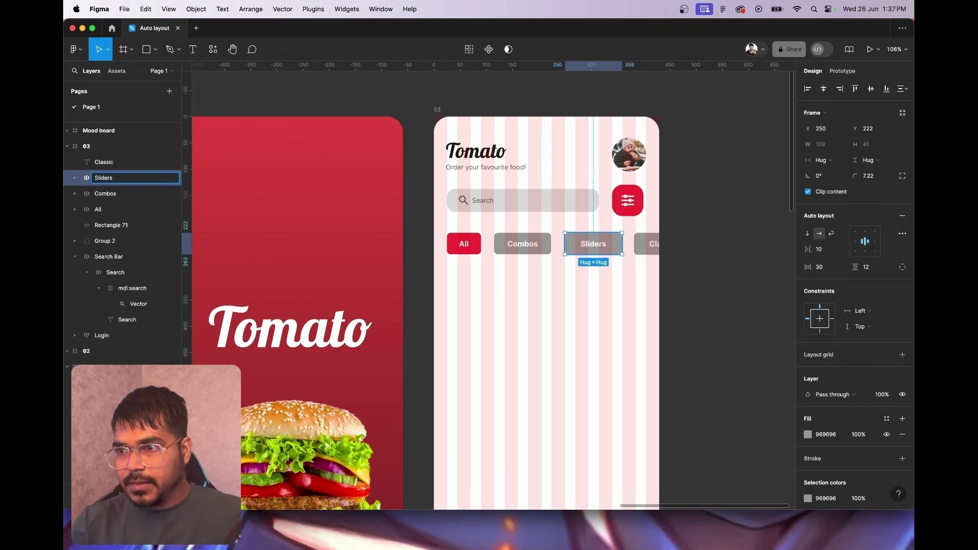
pyautogui.press('Return')
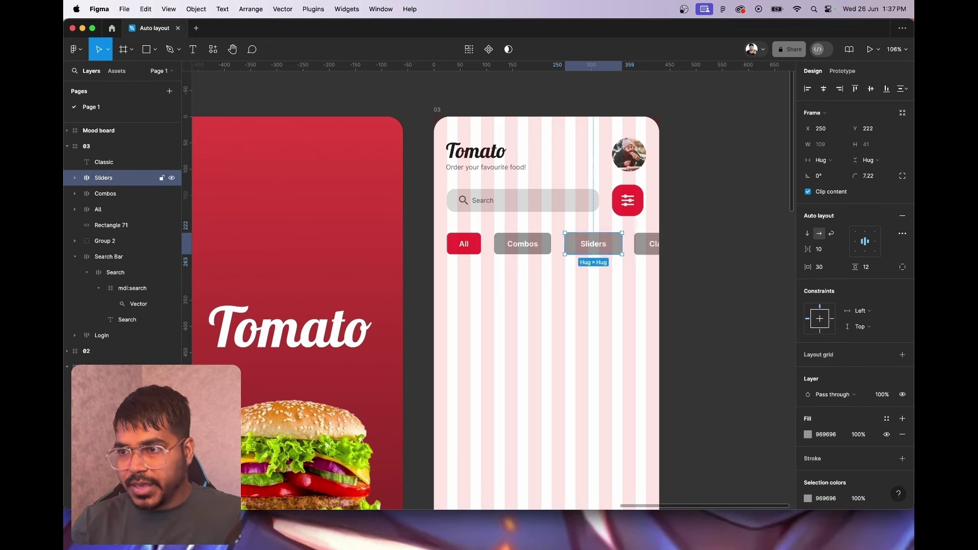
pyautogui.click(656, 248)
pyautogui.keyDown('shift'); pyautogui.click(644, 248); pyautogui.keyUp('shift')
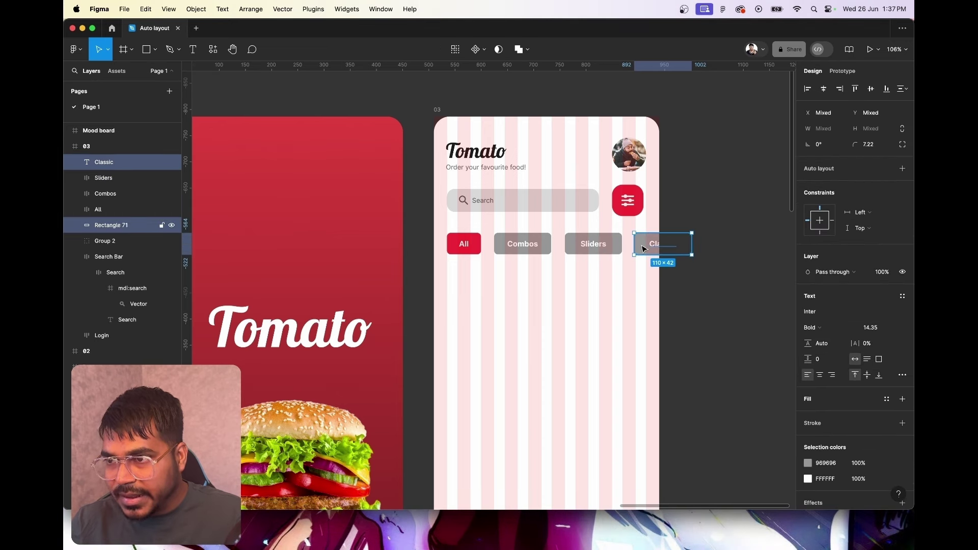
pyautogui.hotkey('shift', 'a')
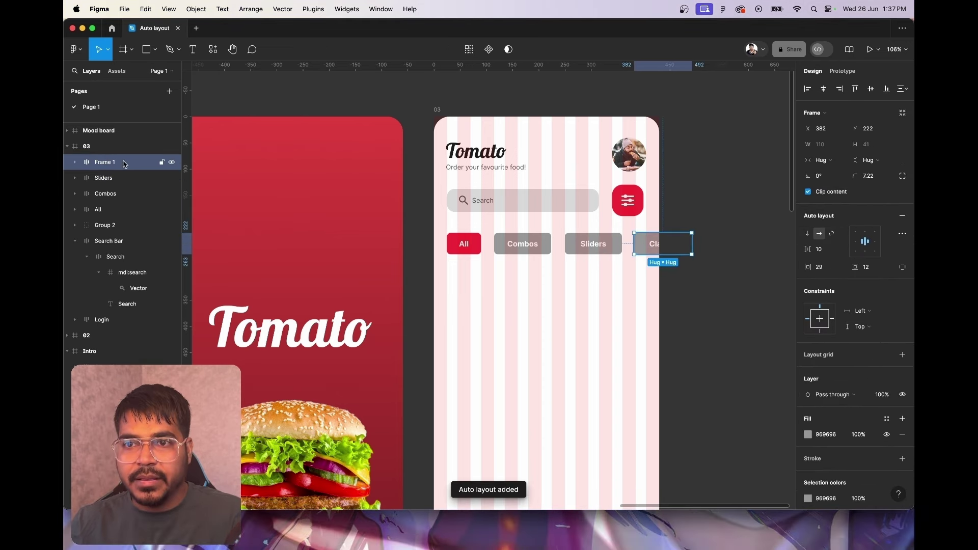
pyautogui.doubleClick(116, 163)
pyautogui.write('Classi')
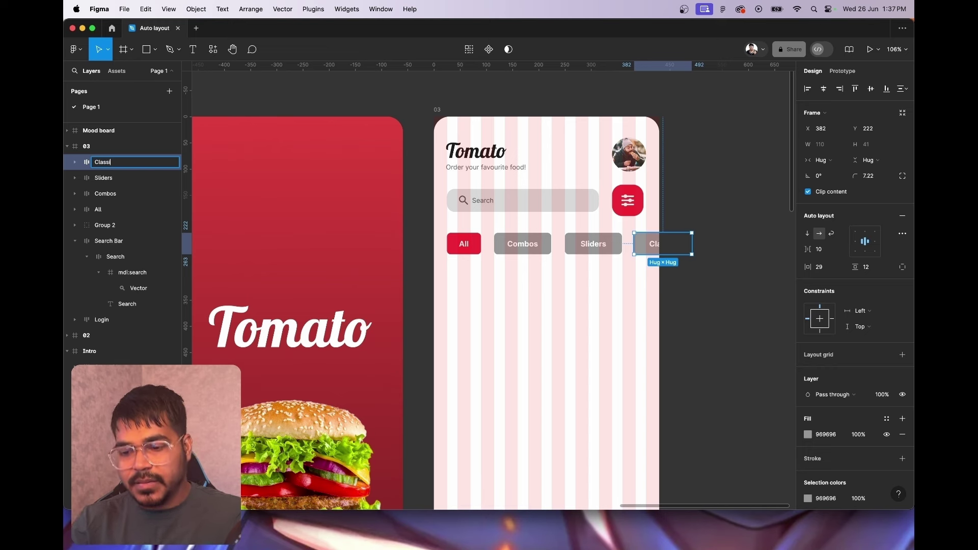
pyautogui.write('c')
pyautogui.press('Return')
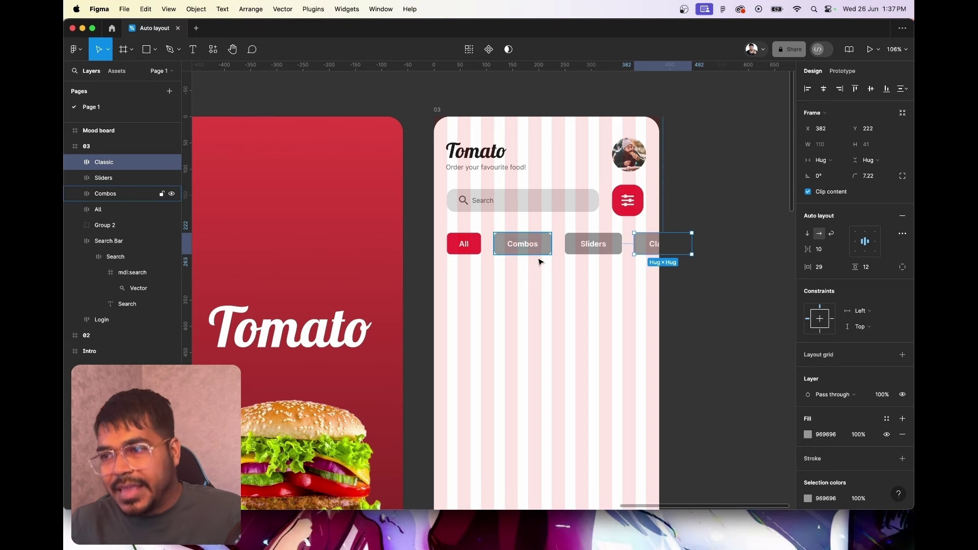
# Select all four category pill frames together
pyautogui.click(464, 244)
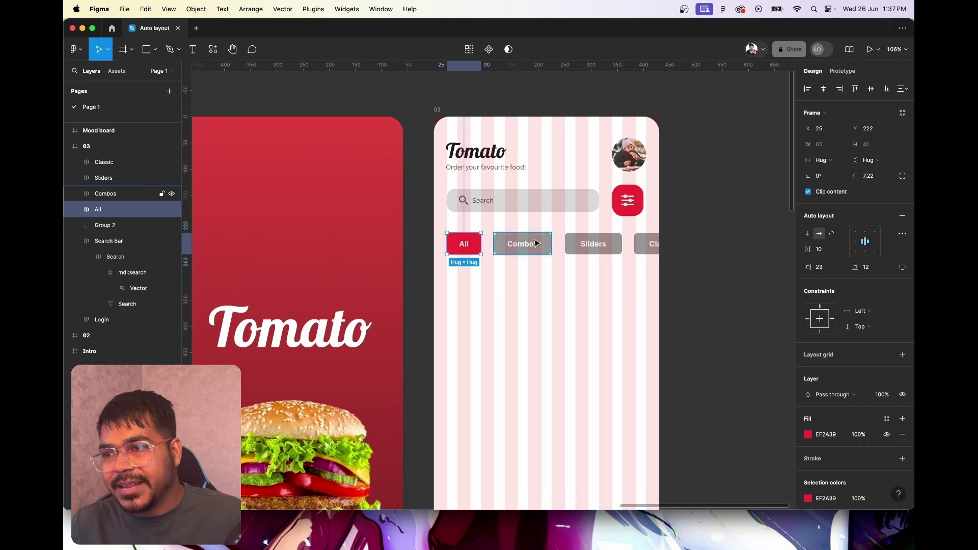
pyautogui.keyDown('shift'); pyautogui.click(536, 243); pyautogui.keyUp('shift')
pyautogui.keyDown('shift'); pyautogui.click(609, 245); pyautogui.keyUp('shift')
pyautogui.keyDown('shift'); pyautogui.click(654, 241); pyautogui.keyUp('shift')
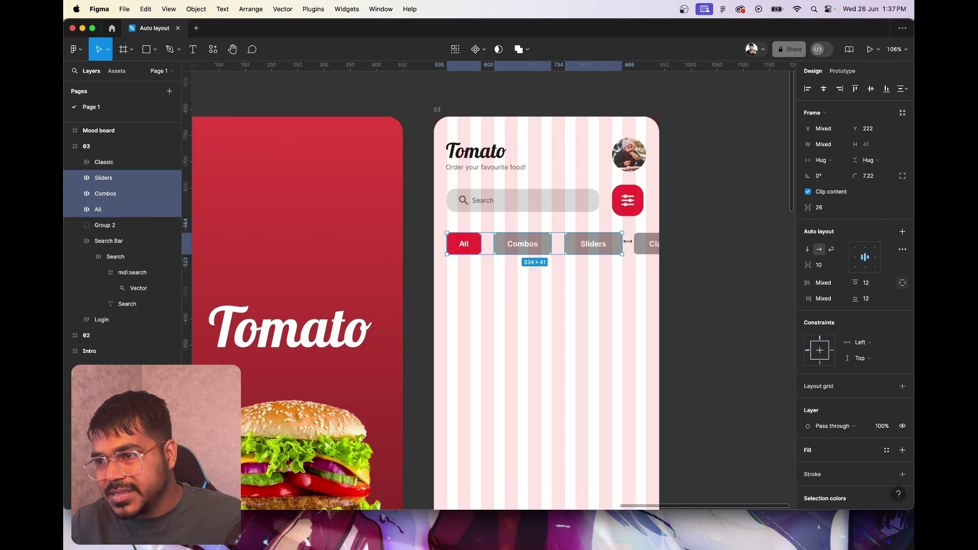
pyautogui.keyDown('shift'); pyautogui.click(654, 239); pyautogui.keyUp('shift')
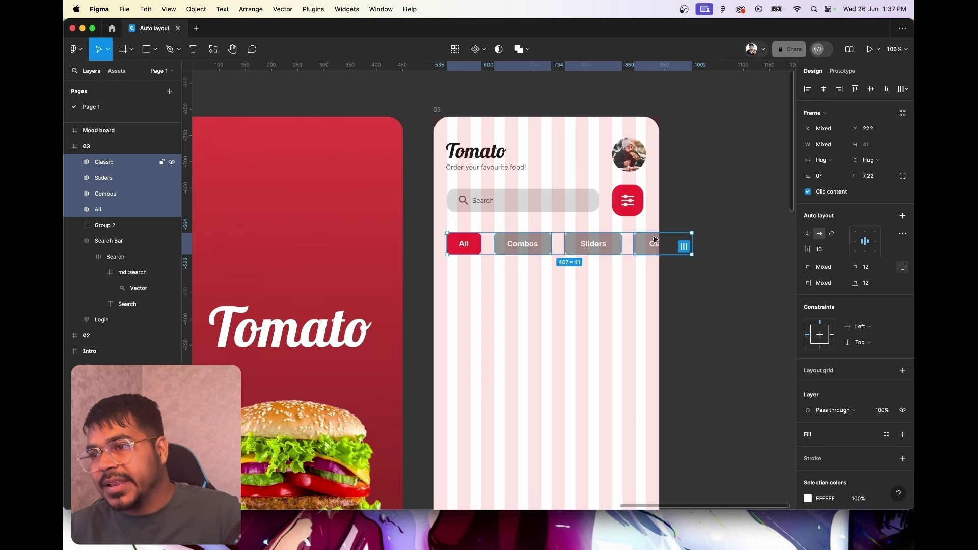
# Wrap the four category pills in one auto-layout row and adjust its width to fit the screen
pyautogui.hotkey('shift', 'a')
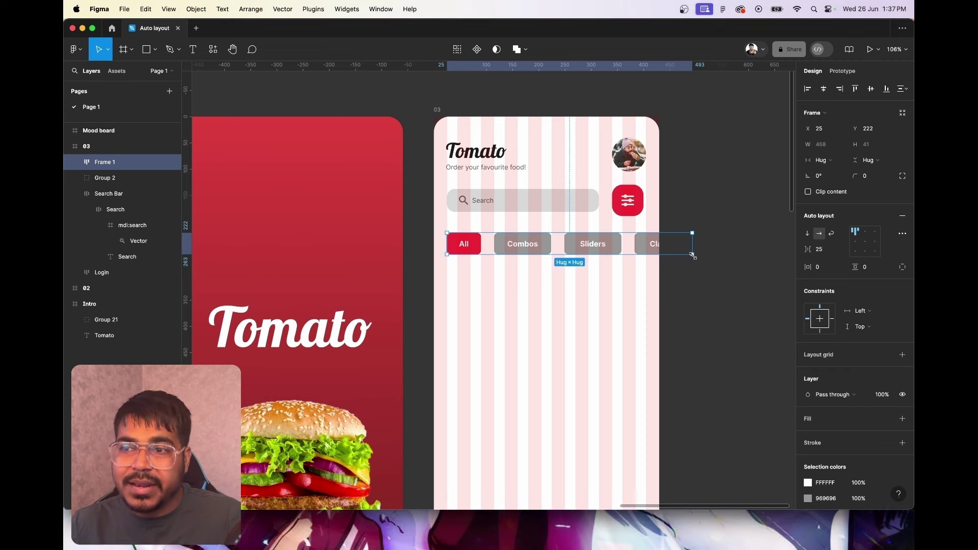
pyautogui.moveTo(693, 256); pyautogui.dragTo(628, 254)
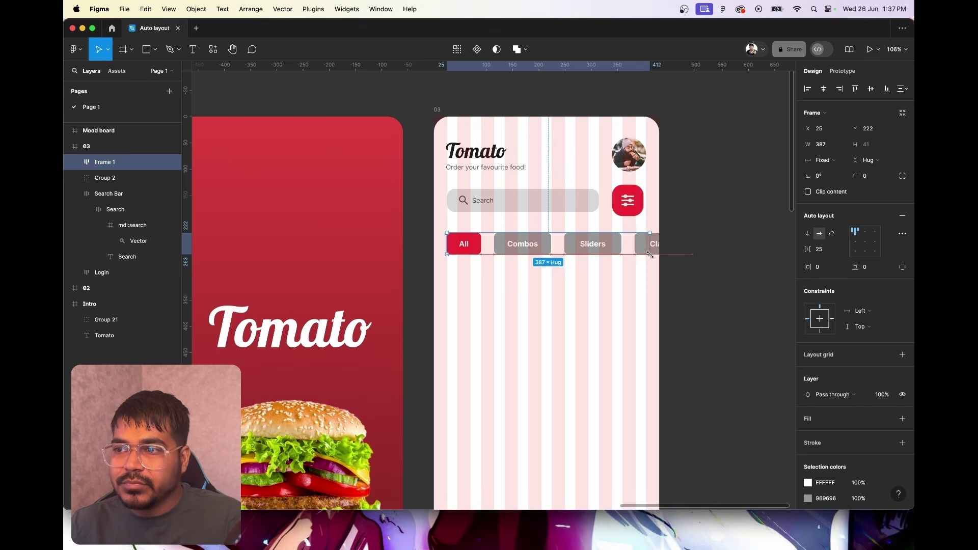
pyautogui.doubleClick(628, 254)
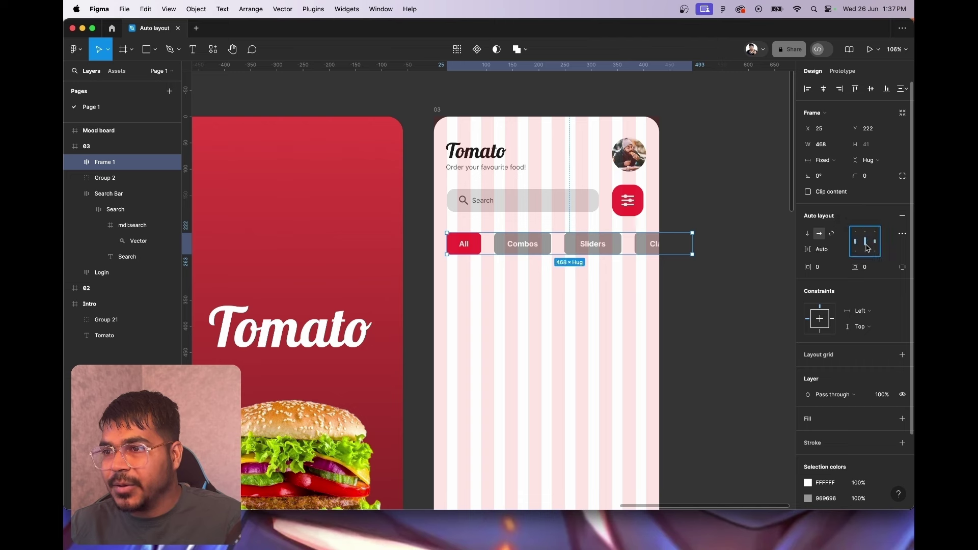
pyautogui.moveTo(693, 244)
pyautogui.mouseDown()
pyautogui.moveTo(656, 253)
pyautogui.moveTo(675, 239)
pyautogui.moveTo(696, 239)
pyautogui.moveTo(672, 255)
pyautogui.moveTo(692, 252)
pyautogui.mouseUp()
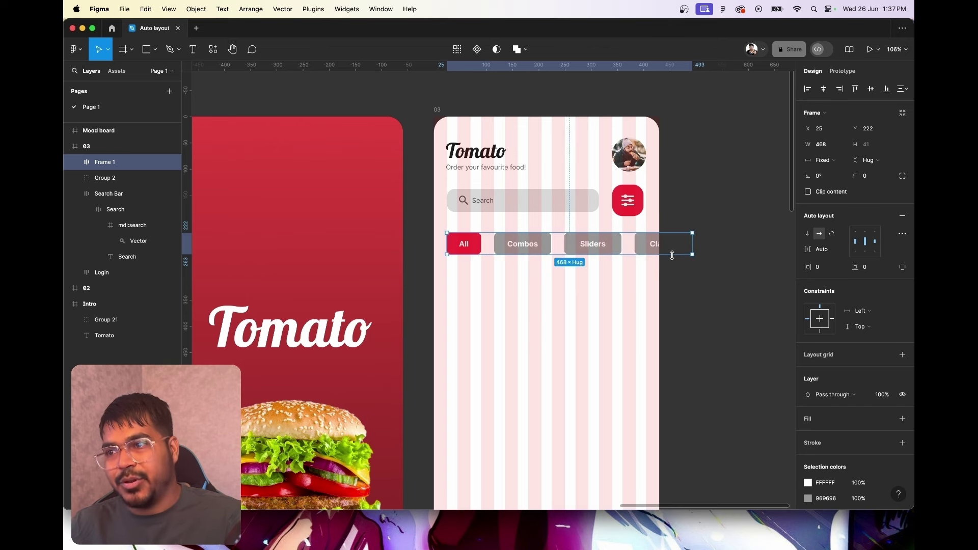
pyautogui.click(686, 294)
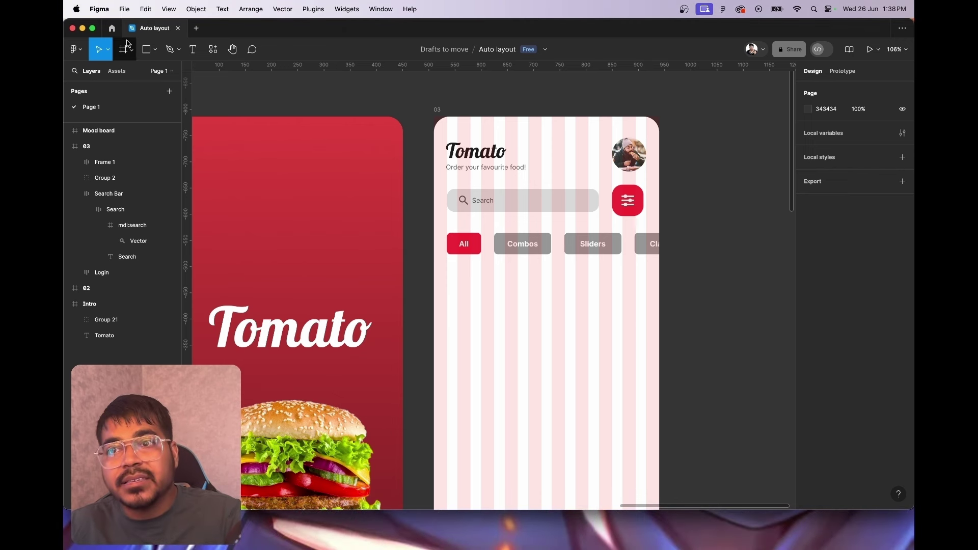
# Draw a card placeholder rectangle, duplicate it sideways, then duplicate the pair into a second row
pyautogui.click(147, 49)
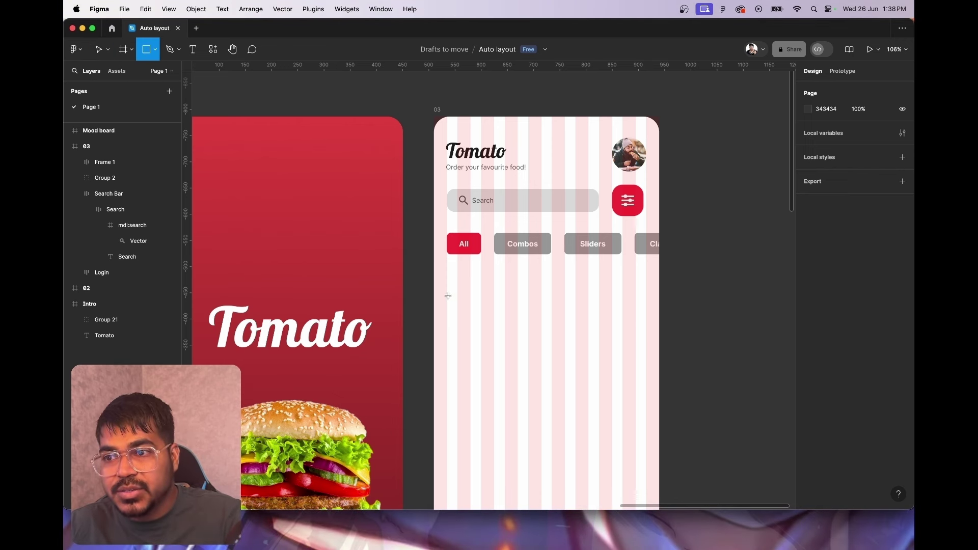
pyautogui.moveTo(448, 295); pyautogui.dragTo(528, 371)
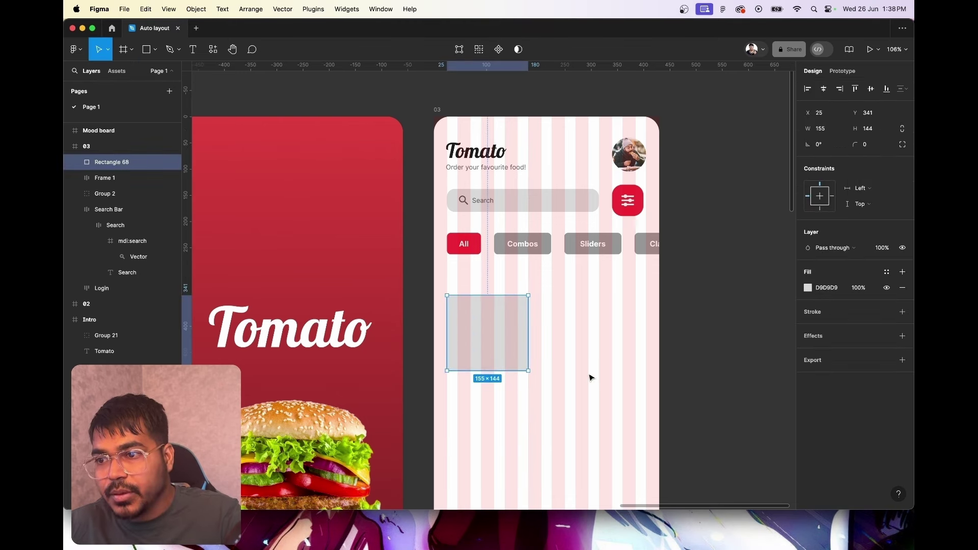
pyautogui.keyDown('ctrl'); pyautogui.scroll(-3, 605, 377); pyautogui.keyUp('ctrl')
pyautogui.scroll(-5, 603, 377)
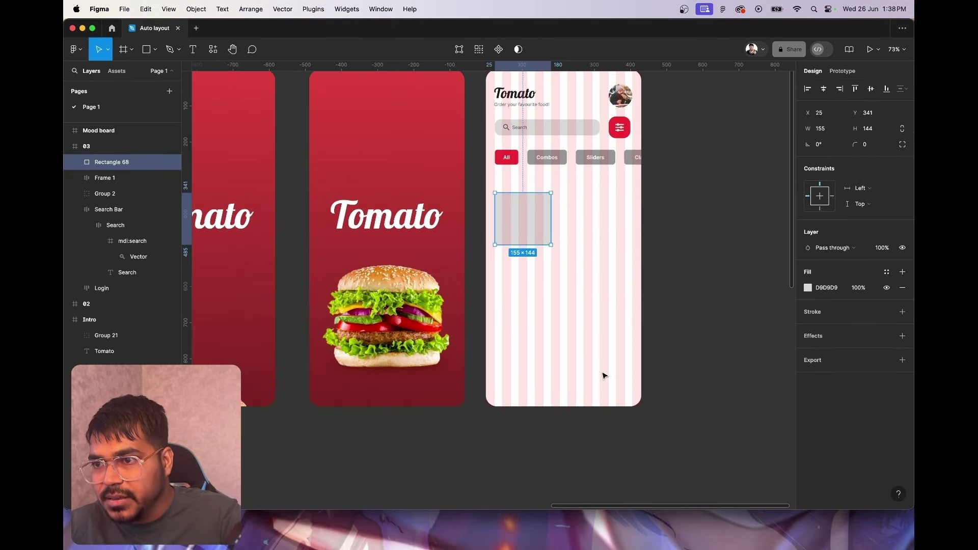
pyautogui.moveTo(523, 219)
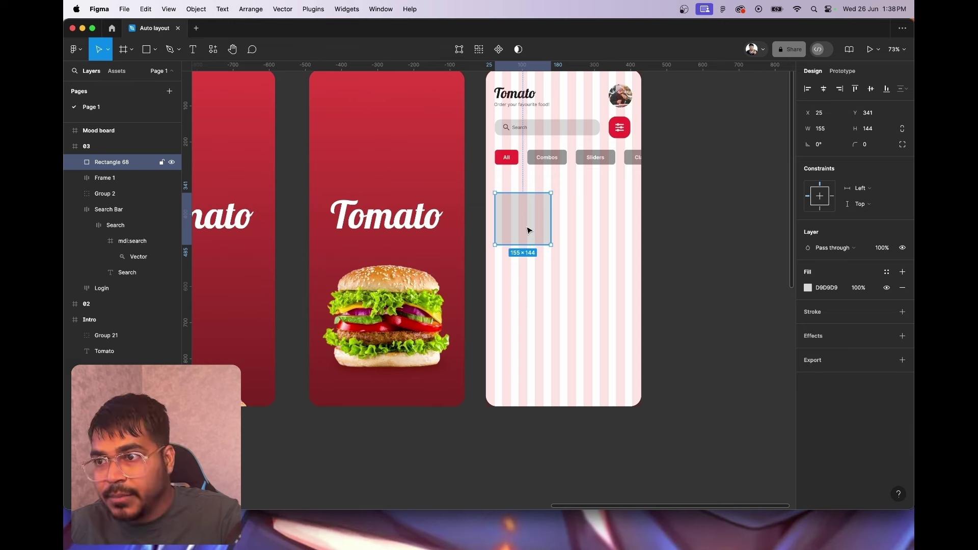
pyautogui.moveTo(552, 244)
pyautogui.mouseDown()
pyautogui.moveTo(579, 264)
pyautogui.moveTo(567, 269)
pyautogui.mouseUp()
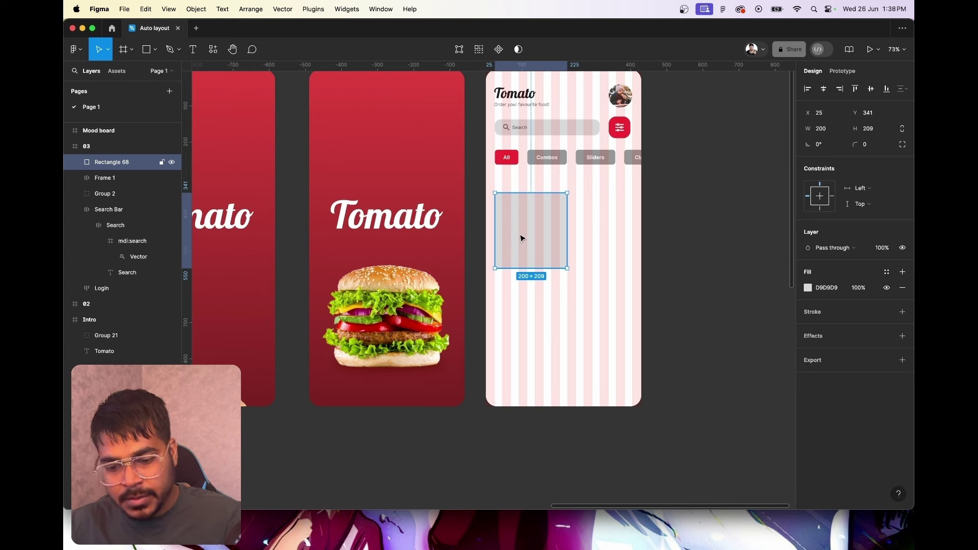
pyautogui.moveTo(522, 238); pyautogui.dragTo(604, 238)
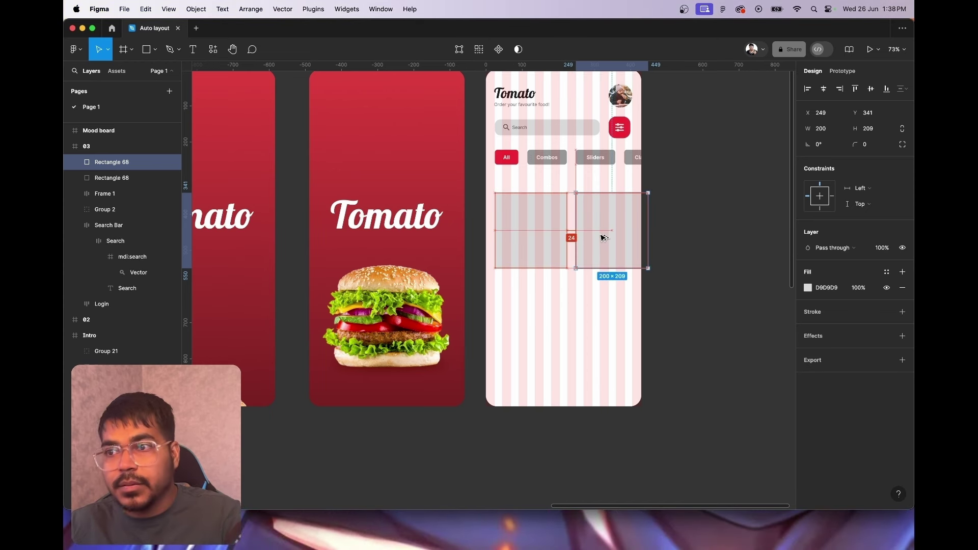
pyautogui.click(539, 235)
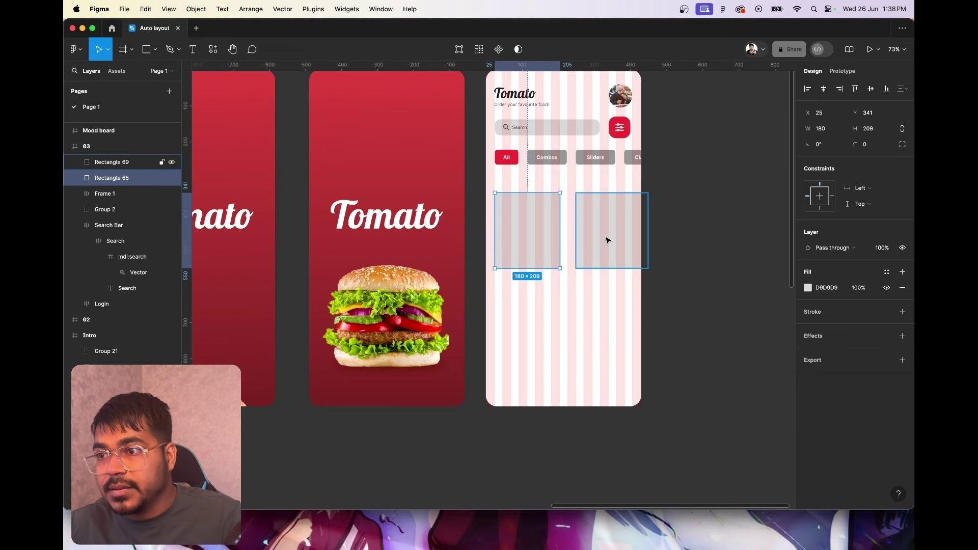
pyautogui.moveTo(607, 241)
pyautogui.mouseDown()
pyautogui.moveTo(599, 240)
pyautogui.moveTo(633, 236)
pyautogui.mouseUp()
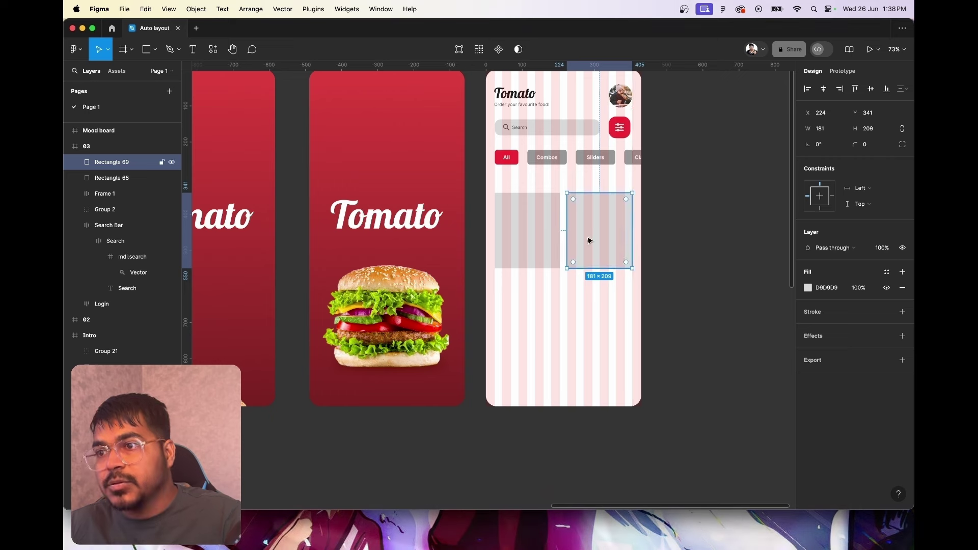
pyautogui.keyDown('shift'); pyautogui.click(521, 238); pyautogui.keyUp('shift')
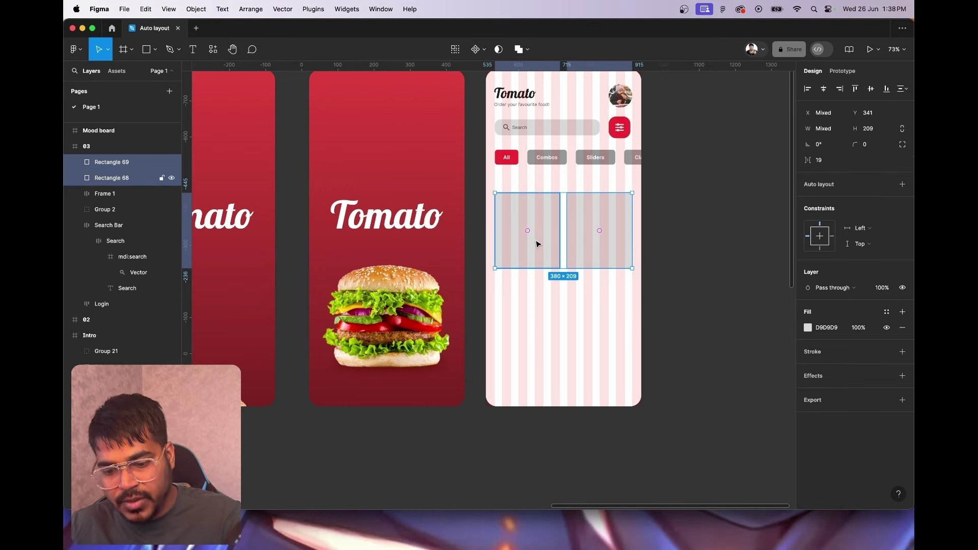
pyautogui.moveTo(537, 245); pyautogui.dragTo(541, 332)
# Select all four grid rectangles and set their corner radius to 15
pyautogui.click(747, 200)
pyautogui.click(614, 233)
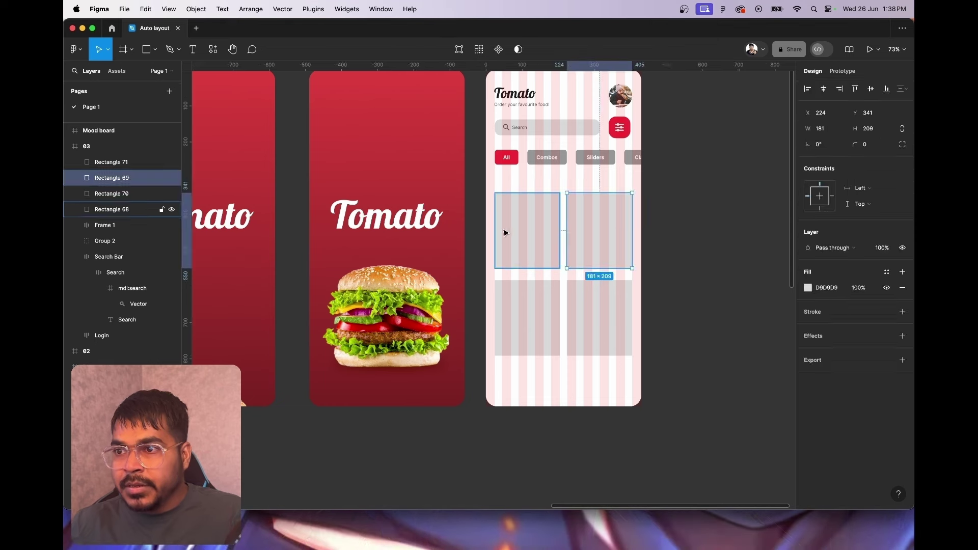
pyautogui.keyDown('shift'); pyautogui.click(514, 233); pyautogui.keyUp('shift')
pyautogui.keyDown('shift'); pyautogui.click(514, 341); pyautogui.keyUp('shift')
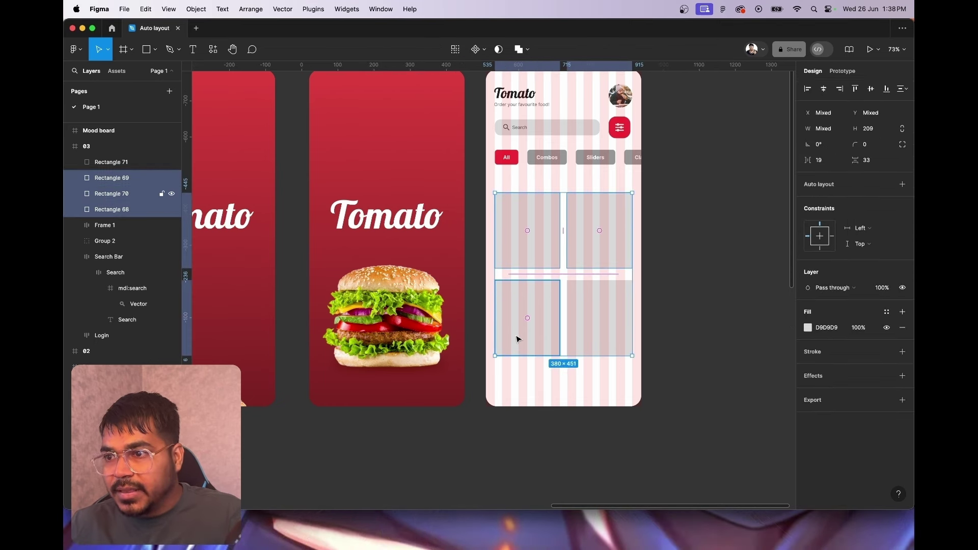
pyautogui.keyDown('shift'); pyautogui.click(600, 318); pyautogui.keyUp('shift')
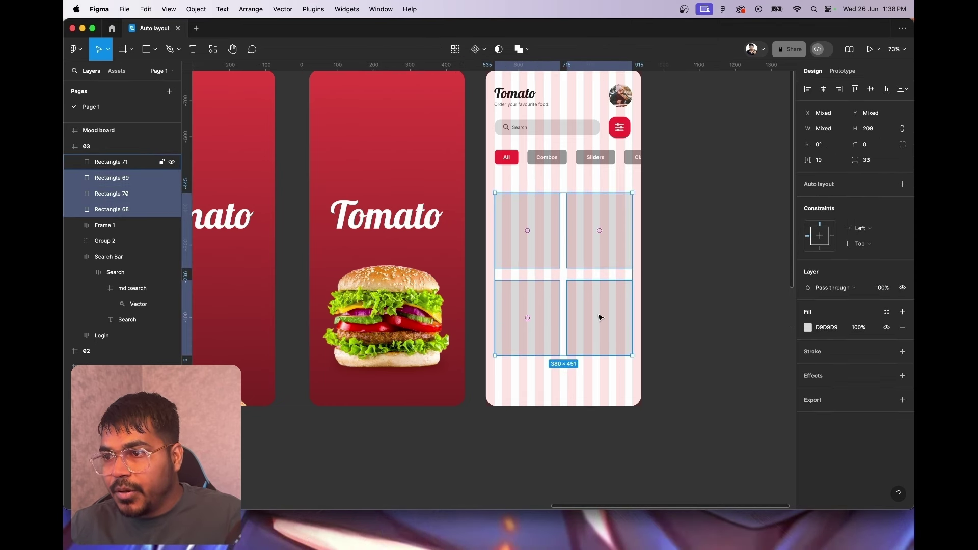
pyautogui.click(867, 147)
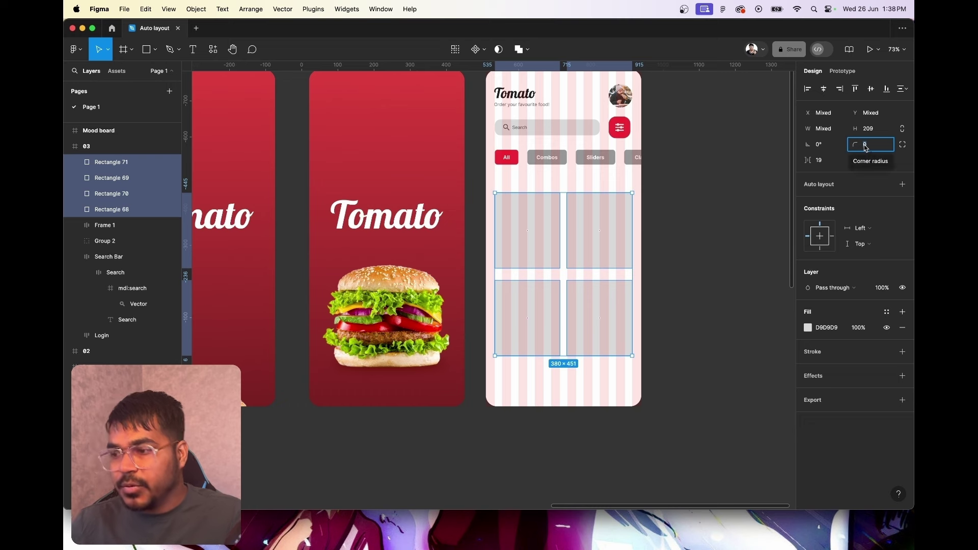
pyautogui.press('BackSpace')
pyautogui.write('1')
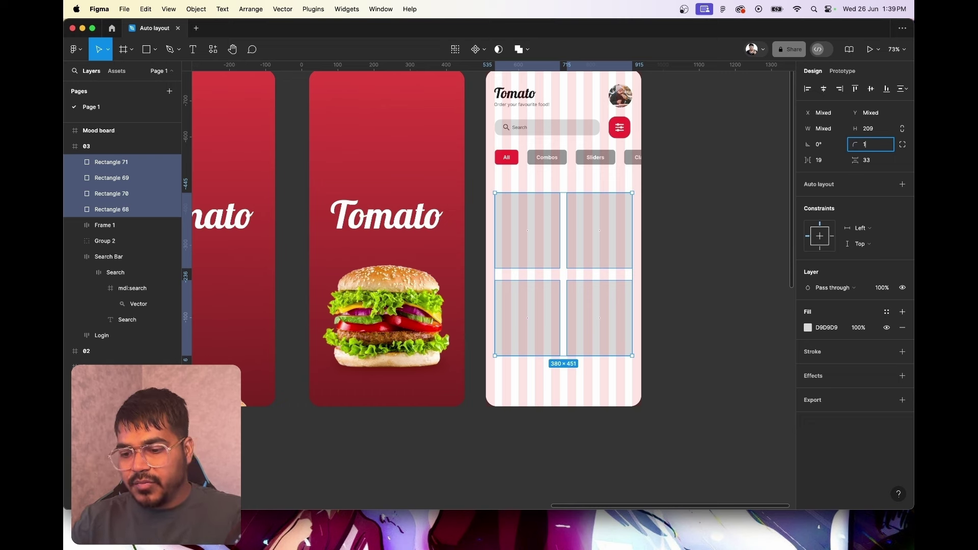
pyautogui.write('0')
pyautogui.press('Return')
# Reselect the grid rectangles to check their rounded corners
pyautogui.click(690, 245)
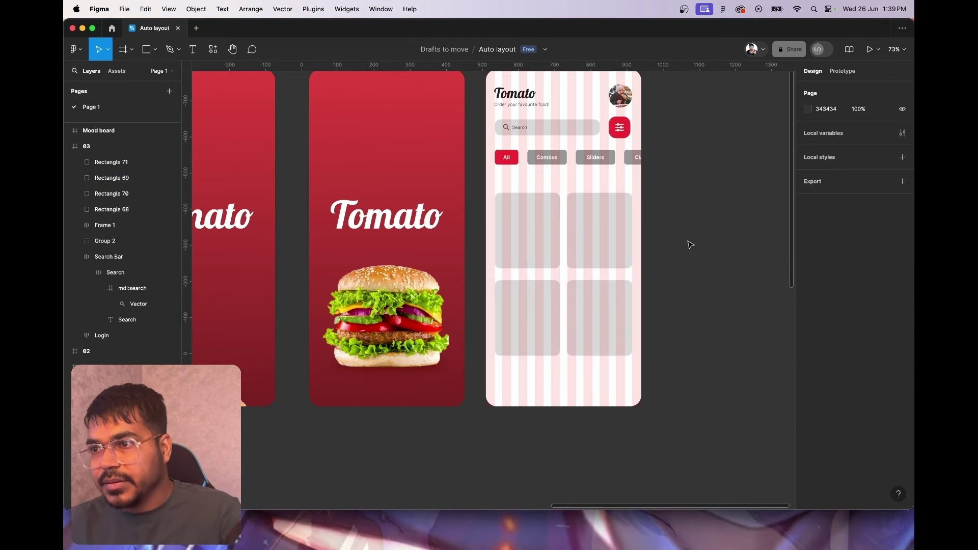
pyautogui.click(517, 234)
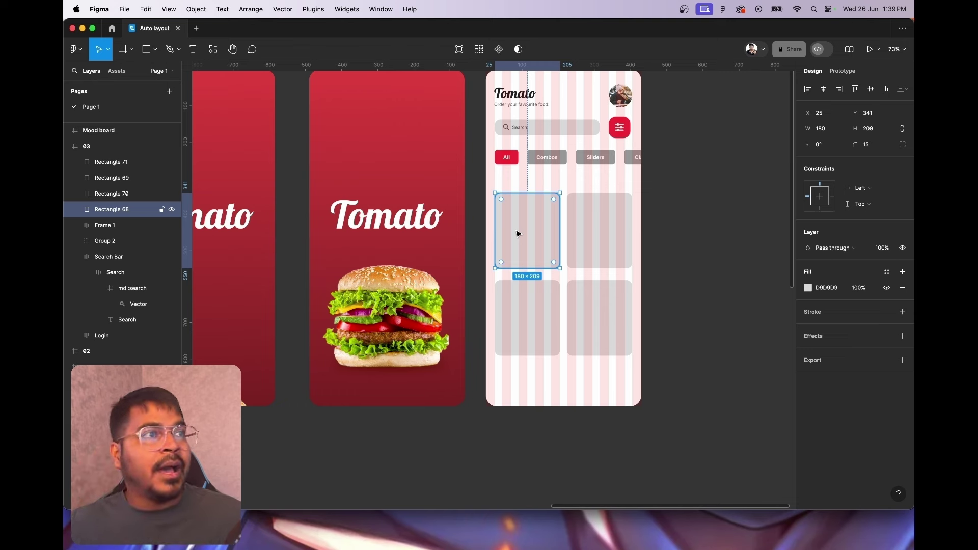
pyautogui.click(591, 240)
pyautogui.keyDown('shift'); pyautogui.click(603, 317); pyautogui.keyUp('shift')
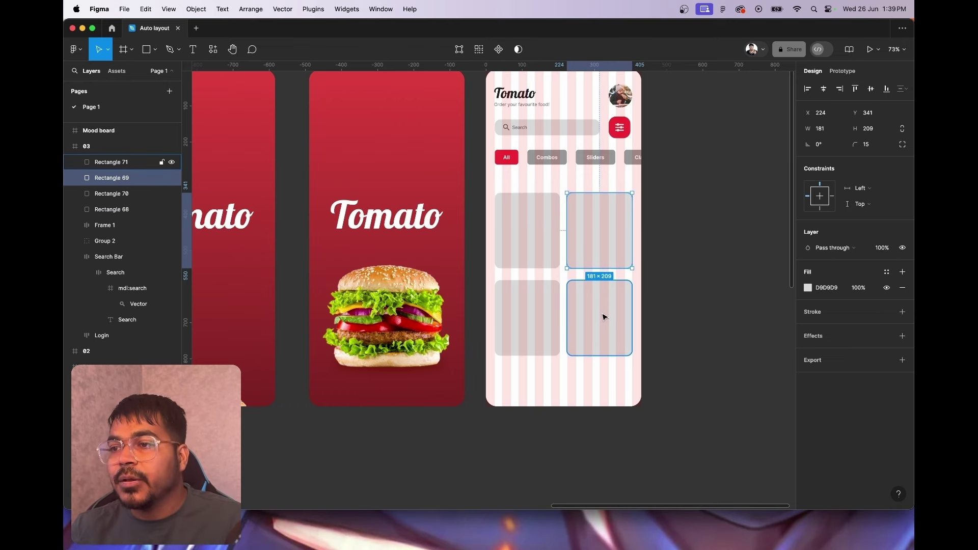
pyautogui.keyDown('shift'); pyautogui.click(552, 318); pyautogui.keyUp('shift')
pyautogui.keyDown('shift'); pyautogui.click(539, 208); pyautogui.keyUp('shift')
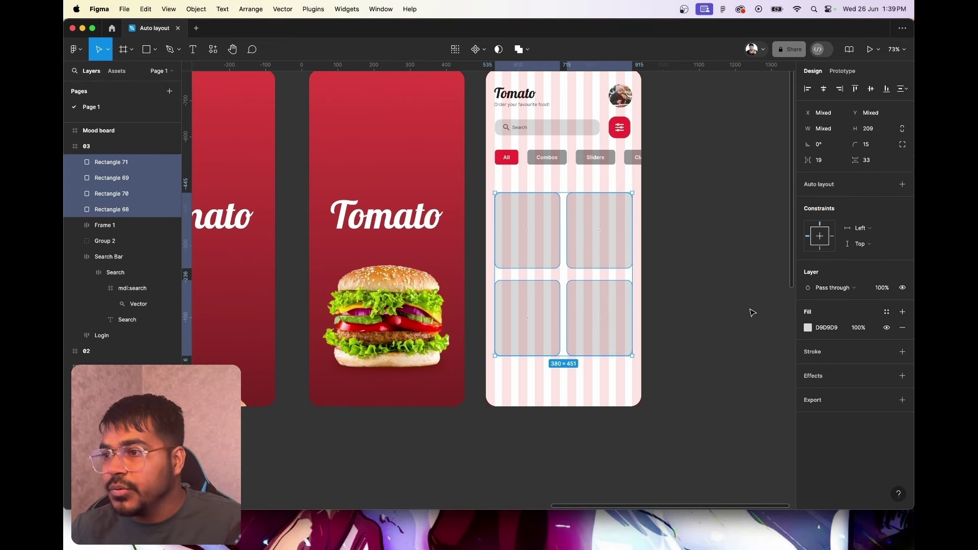
# Change the four card rectangles' fill to white
pyautogui.click(808, 328)
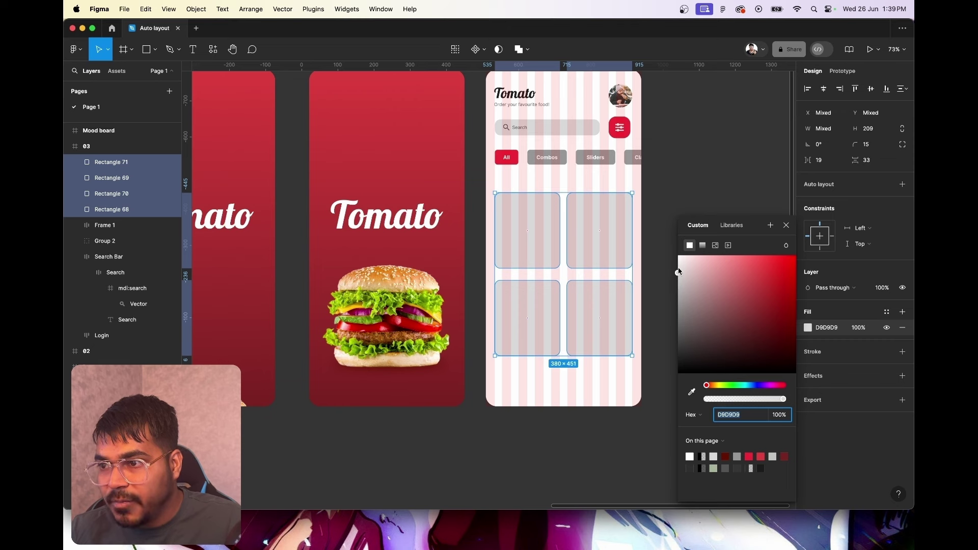
pyautogui.moveTo(677, 274); pyautogui.dragTo(675, 256)
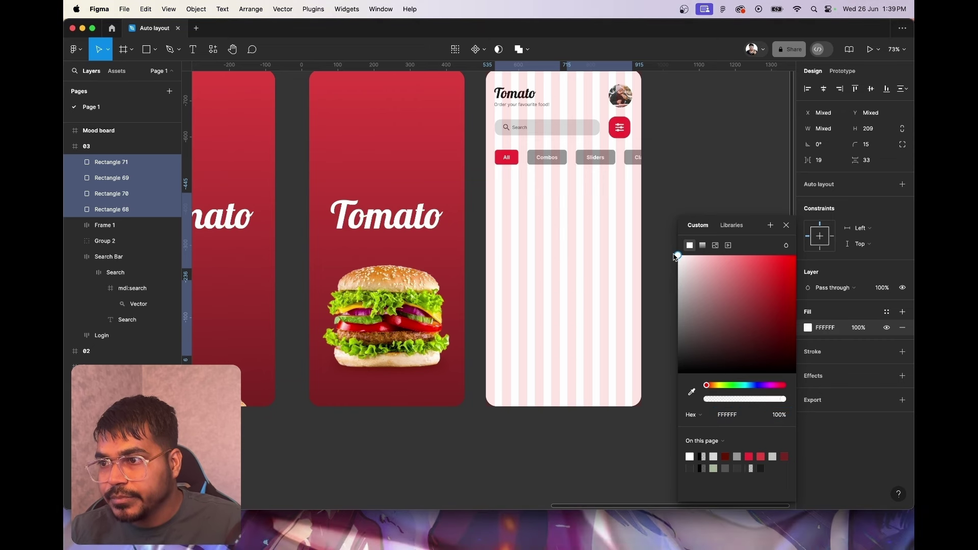
pyautogui.click(786, 226)
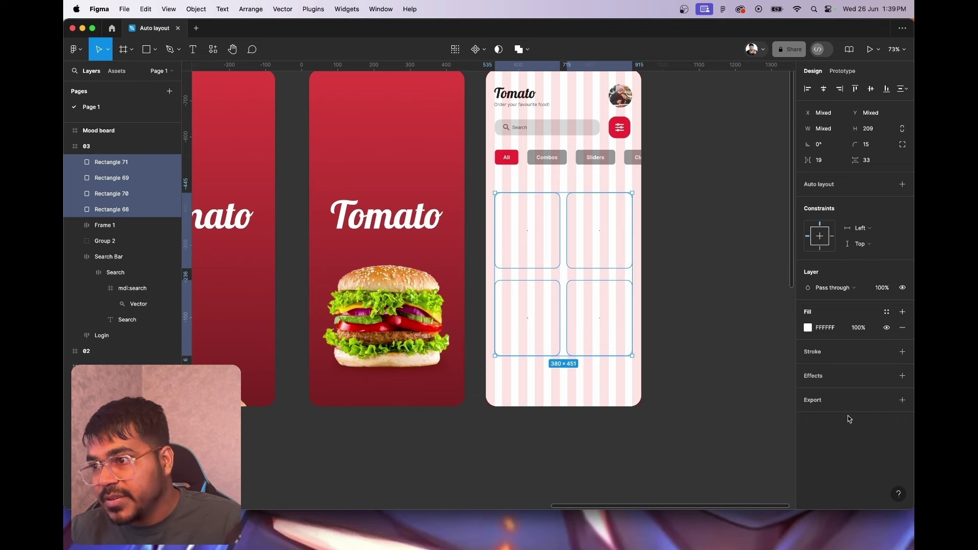
# Give the cards a drop shadow with blur 23.6 and spread 4, then deselect them
pyautogui.click(903, 376)
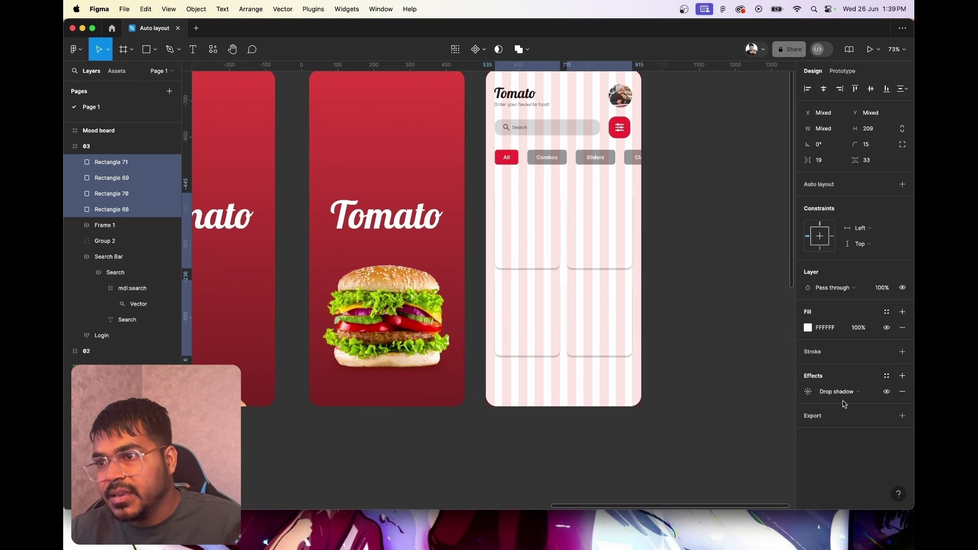
pyautogui.click(808, 392)
pyautogui.click(710, 421)
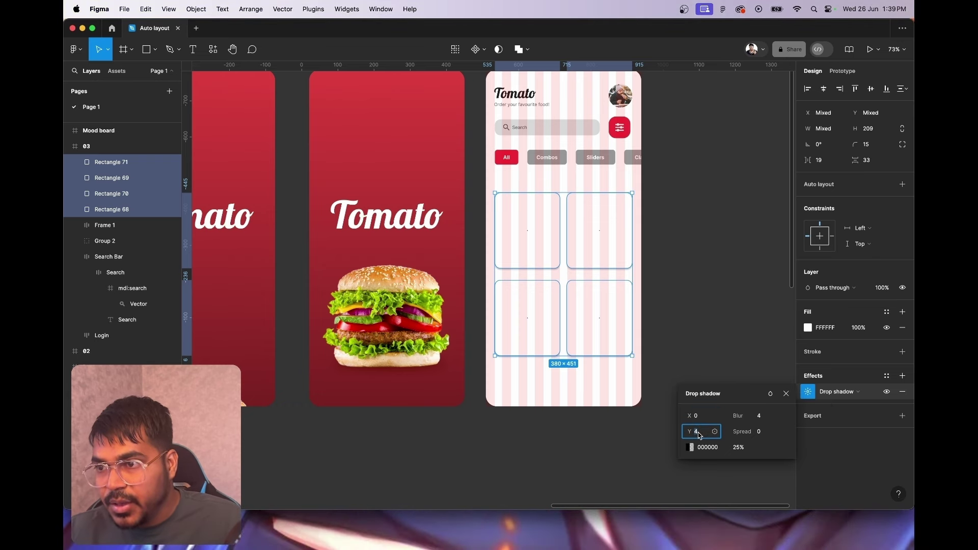
pyautogui.scroll(5, 588, 349)
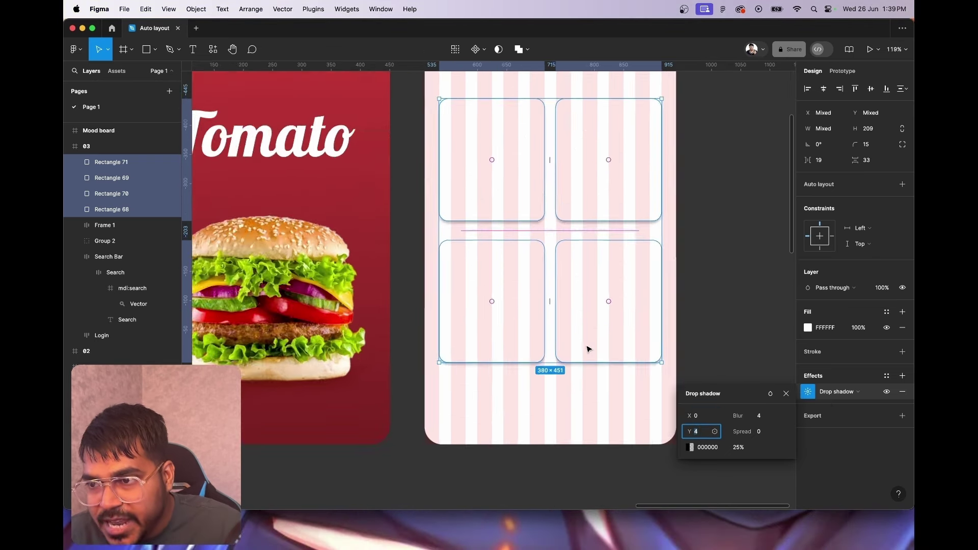
pyautogui.scroll(3, 588, 346)
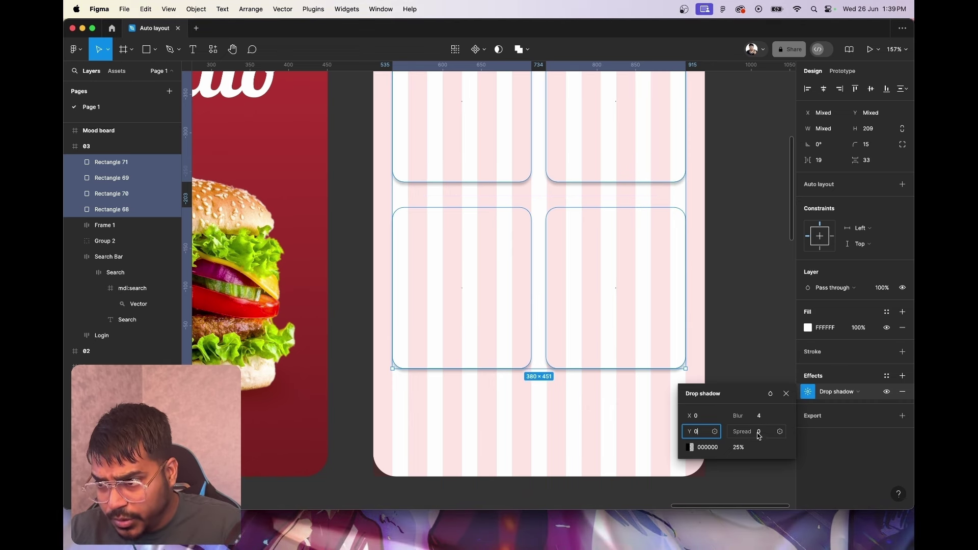
pyautogui.moveTo(751, 432); pyautogui.dragTo(786, 418)
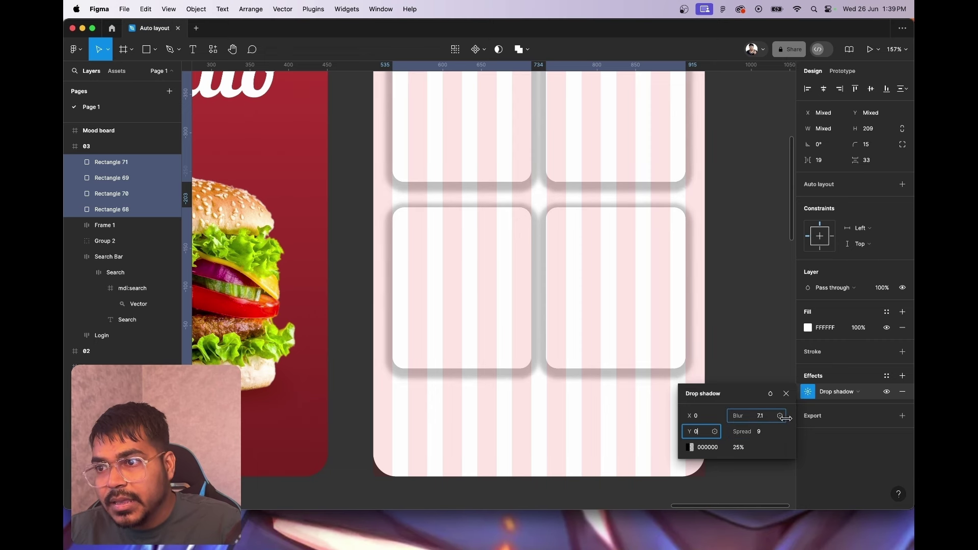
pyautogui.moveTo(851, 422); pyautogui.dragTo(896, 423)
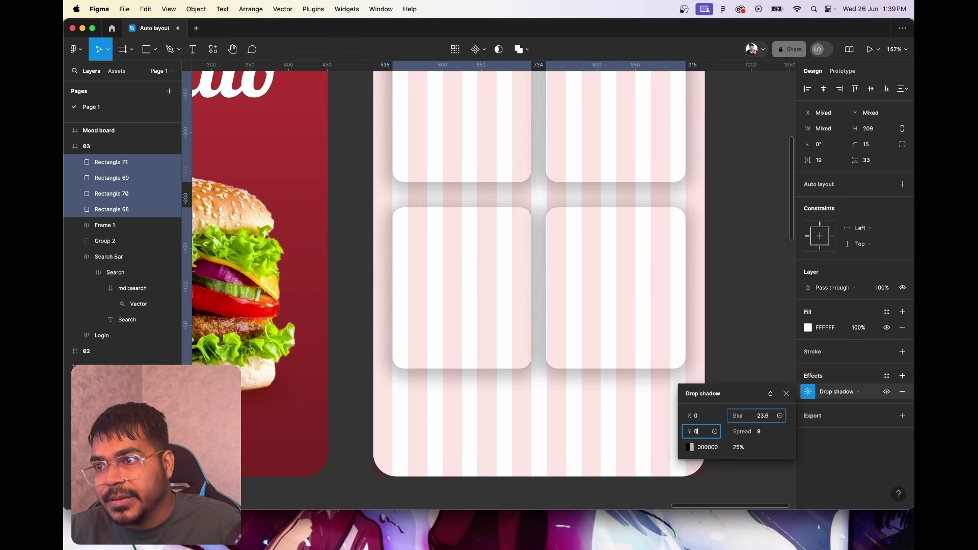
pyautogui.moveTo(772, 432); pyautogui.dragTo(749, 431)
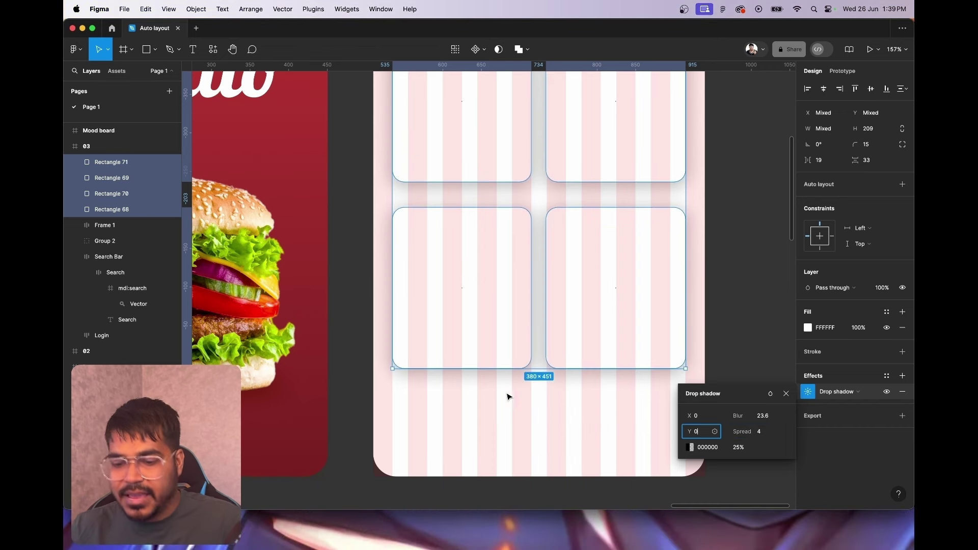
pyautogui.scroll(-1, 528, 401)
pyautogui.scroll(-5, 528, 401)
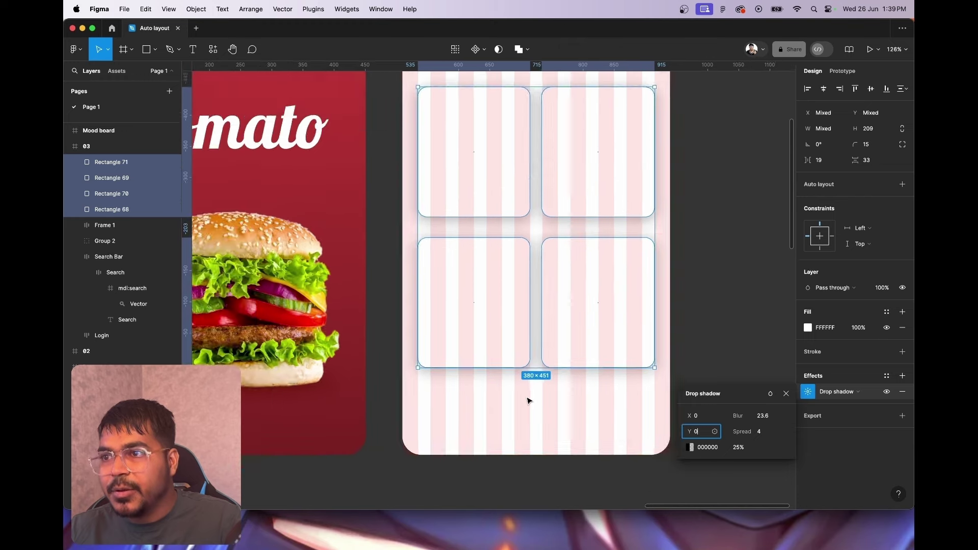
pyautogui.click(691, 217)
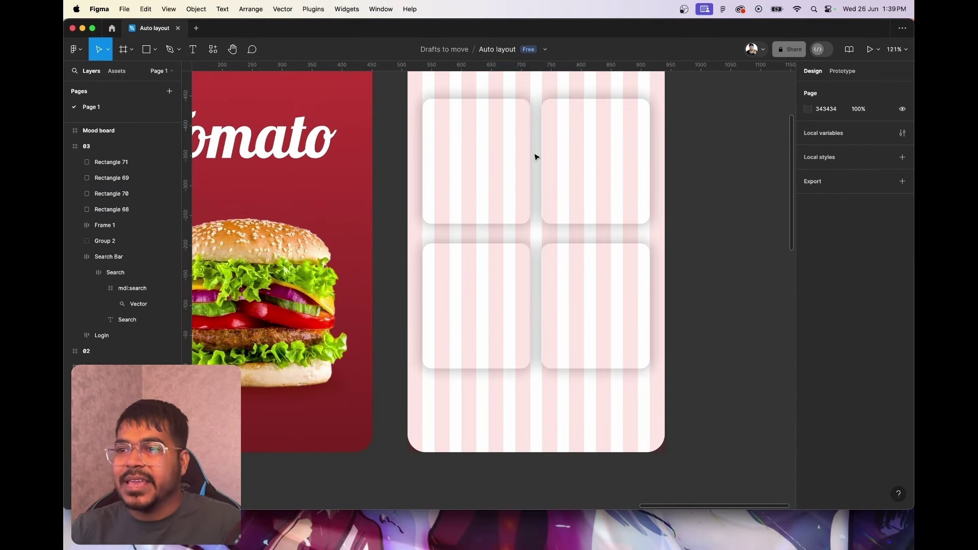
# Zoom out to the Mood board frame and select the first burger image
pyautogui.scroll(5, 560, 362)
pyautogui.scroll(-1, 561, 363)
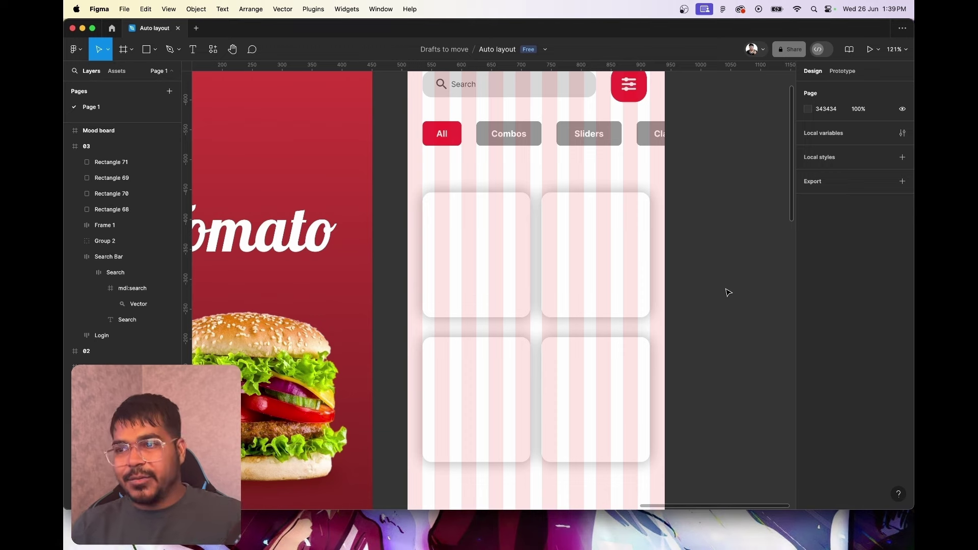
pyautogui.scroll(-3, 728, 293)
pyautogui.scroll(-2, 728, 292)
pyautogui.scroll(-2, 729, 292)
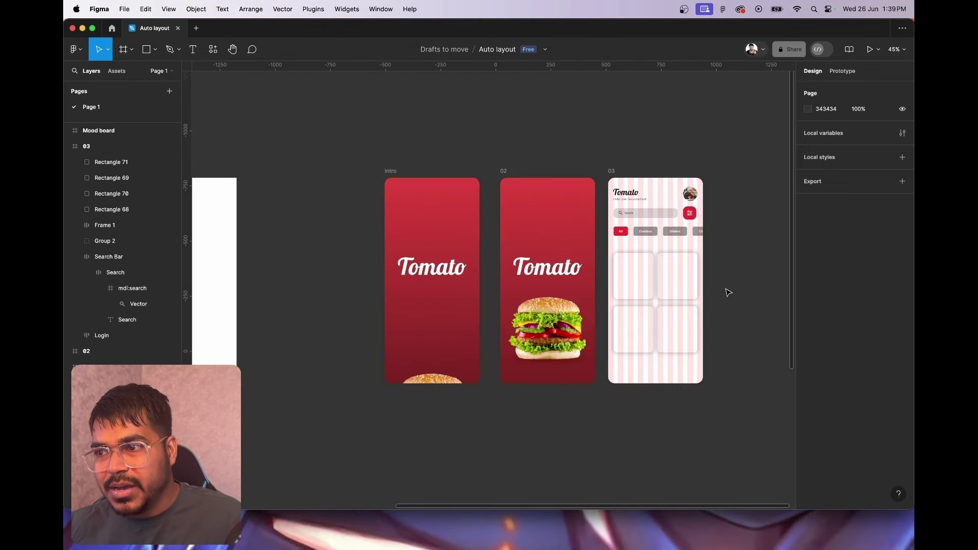
pyautogui.scroll(-2, 728, 292)
pyautogui.scroll(-1, 729, 292)
pyautogui.scroll(-1, 729, 292)
pyautogui.scroll(-1, 728, 292)
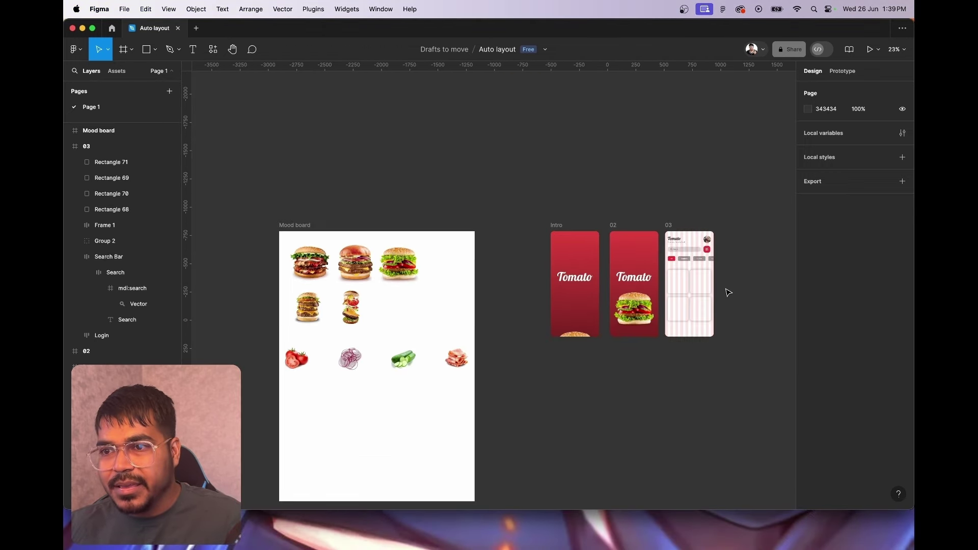
pyautogui.click(305, 259)
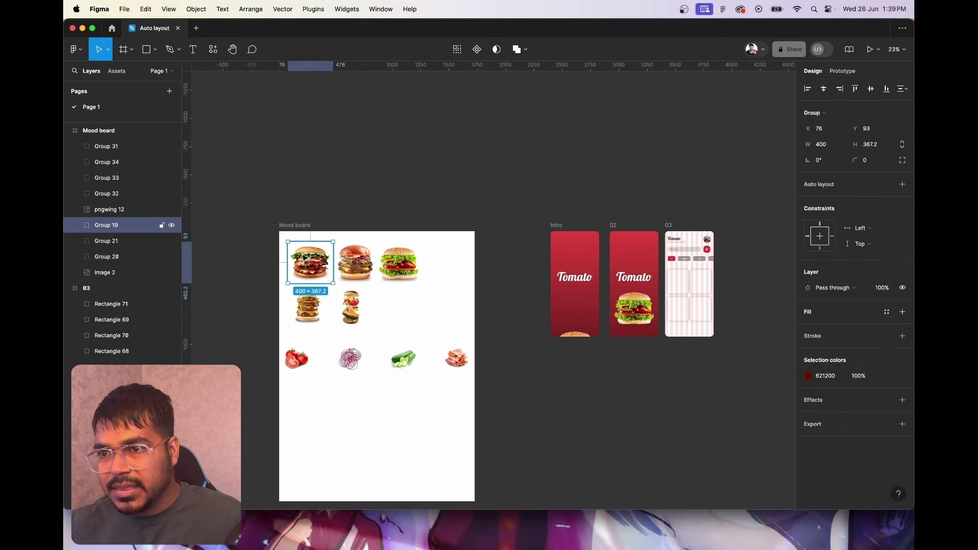
# Alt-drag copies of both mood-board burgers into frame 03
pyautogui.keyDown('shift'); pyautogui.click(360, 270); pyautogui.keyUp('shift')
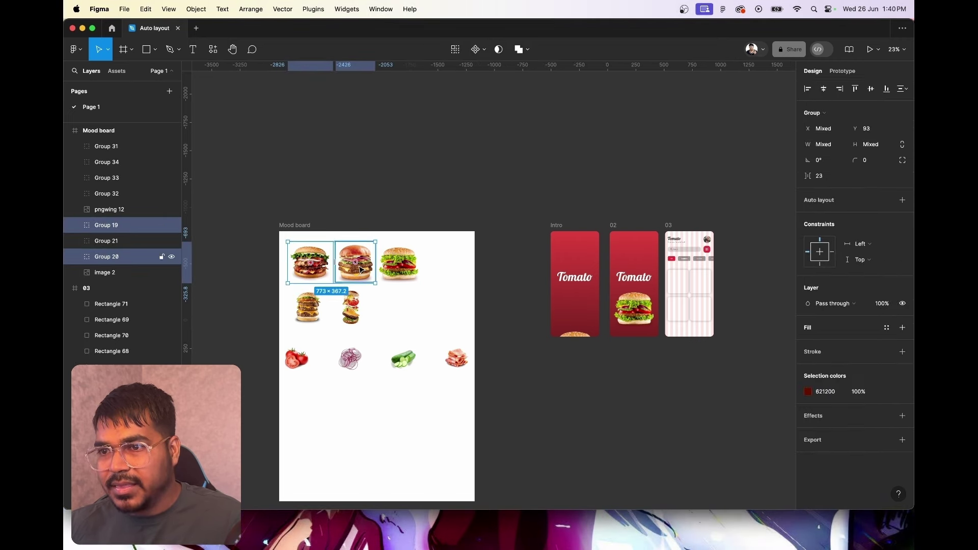
pyautogui.moveTo(355, 262); pyautogui.dragTo(707, 300)
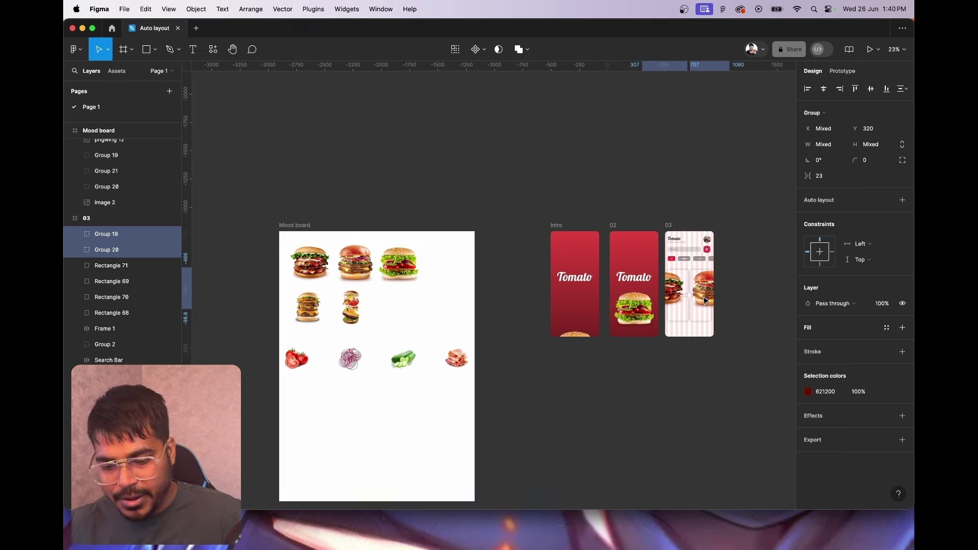
pyautogui.press('Escape')
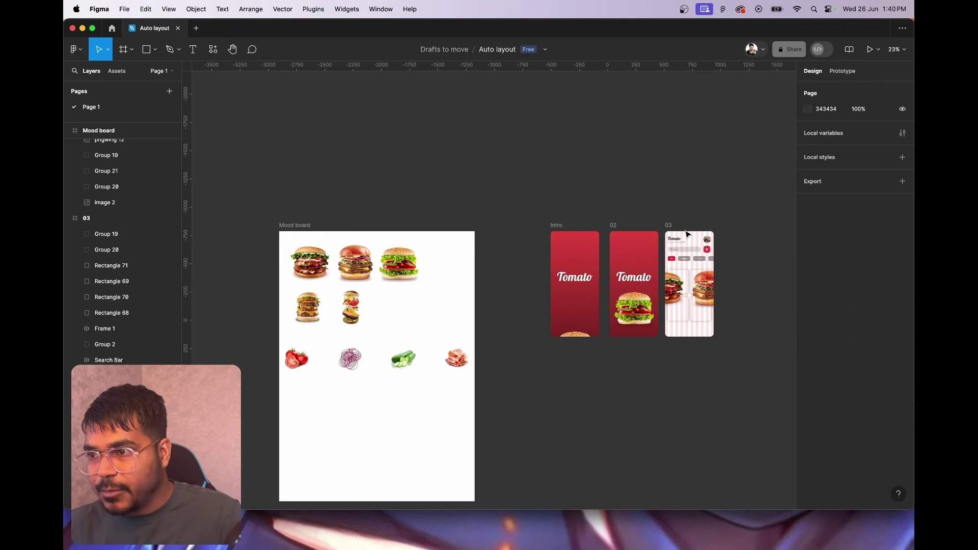
pyautogui.click(686, 243)
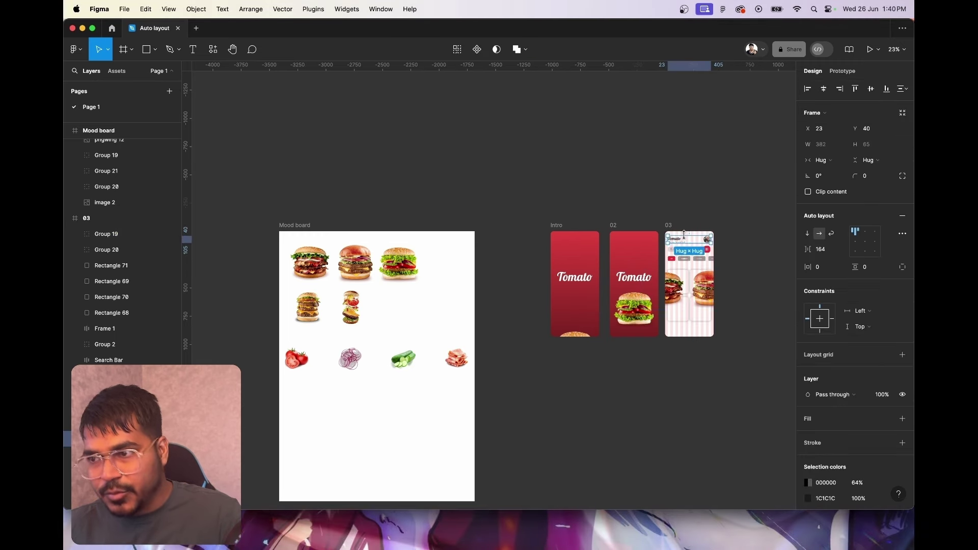
pyautogui.scroll(5, 688, 239)
pyautogui.scroll(-6, 688, 240)
pyautogui.scroll(3, 687, 239)
pyautogui.scroll(4, 687, 239)
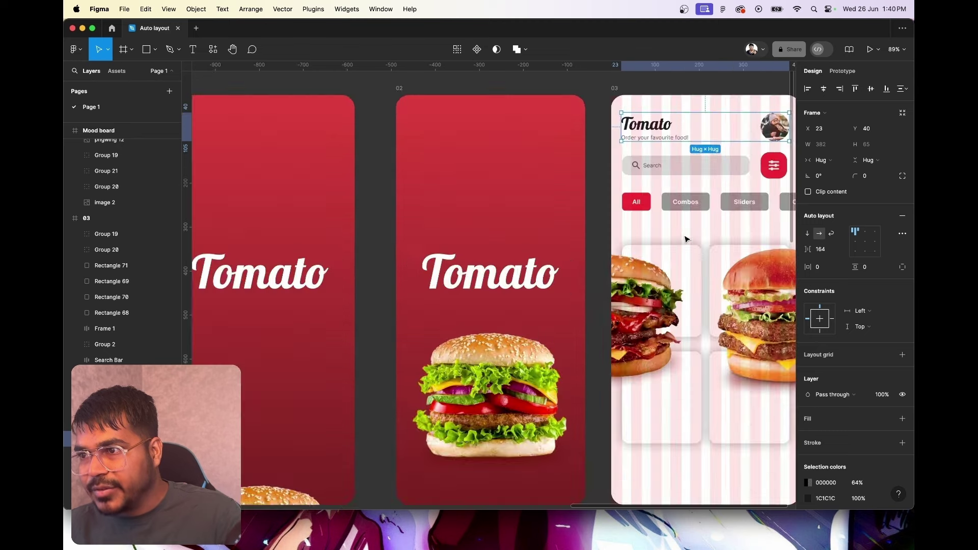
pyautogui.hscroll(5, 687, 239)
pyautogui.hscroll(3, 683, 236)
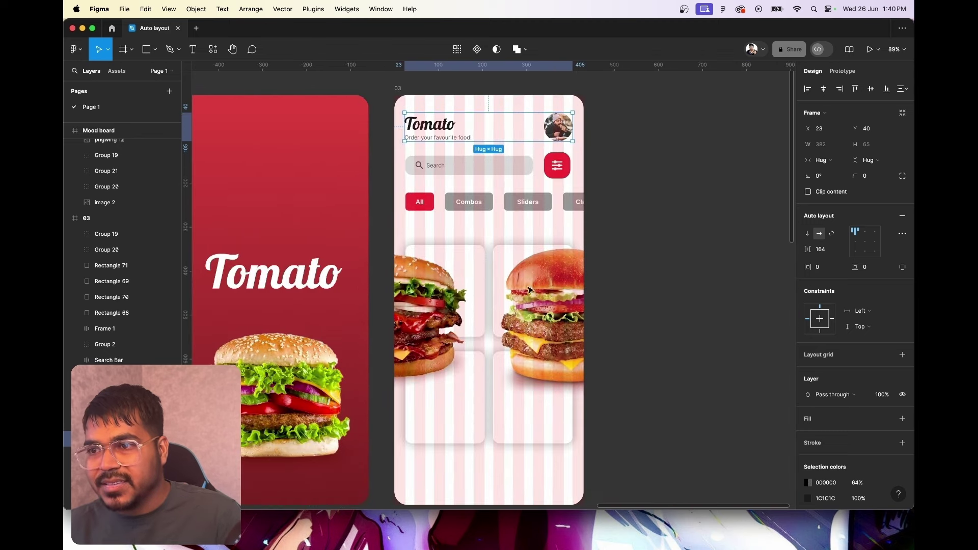
# Scale both burgers down to fit the top cards and paste the Cheeseburger and Hamburger labels
pyautogui.click(470, 314)
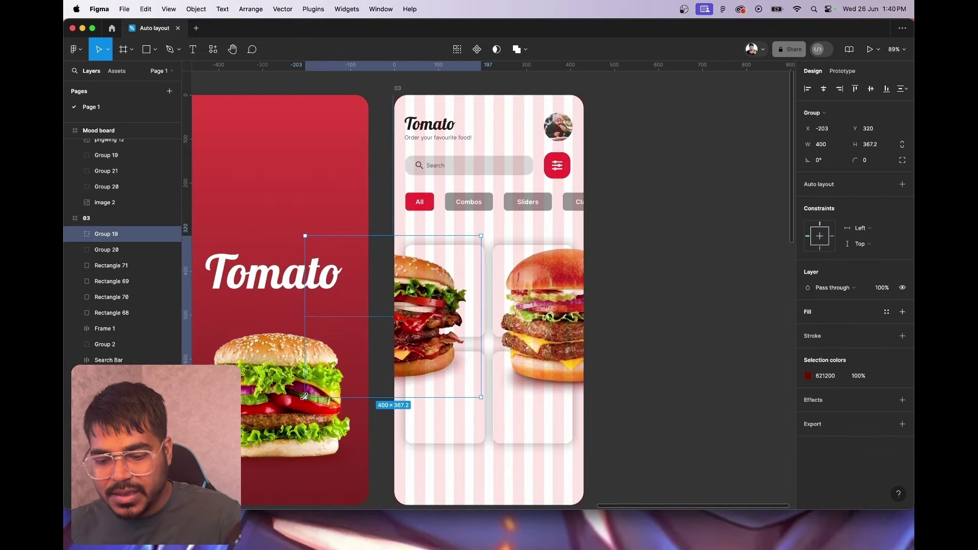
pyautogui.press('k')
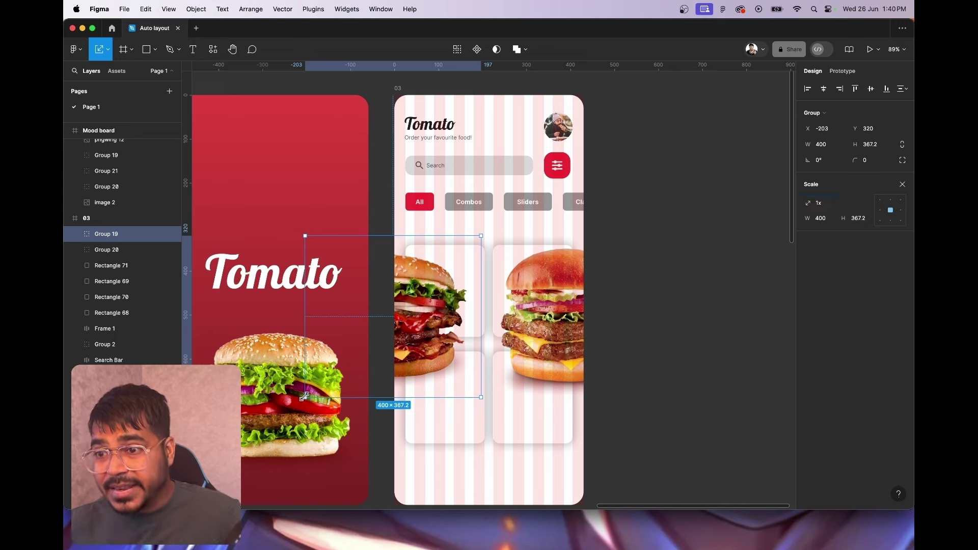
pyautogui.moveTo(304, 396)
pyautogui.mouseDown()
pyautogui.moveTo(444, 314)
pyautogui.moveTo(455, 296)
pyautogui.mouseUp()
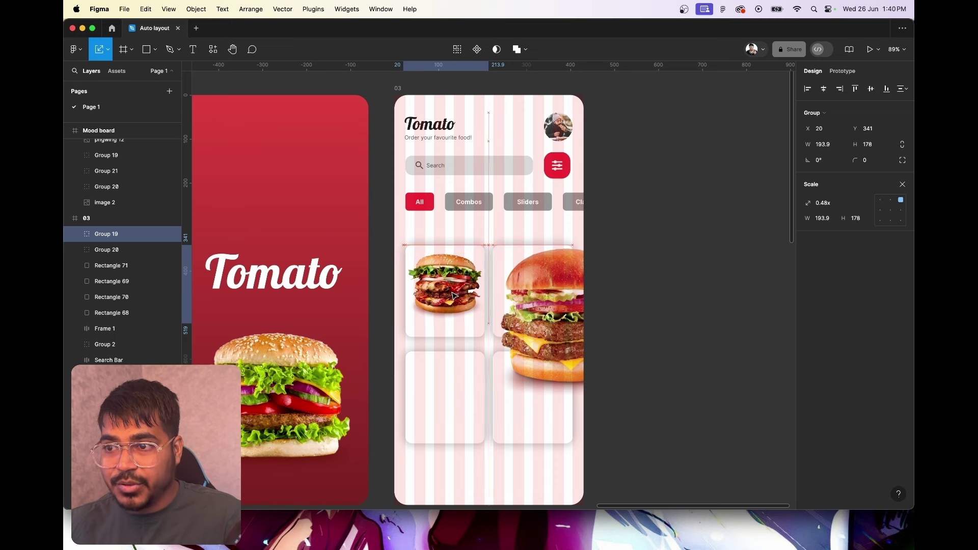
pyautogui.click(561, 334)
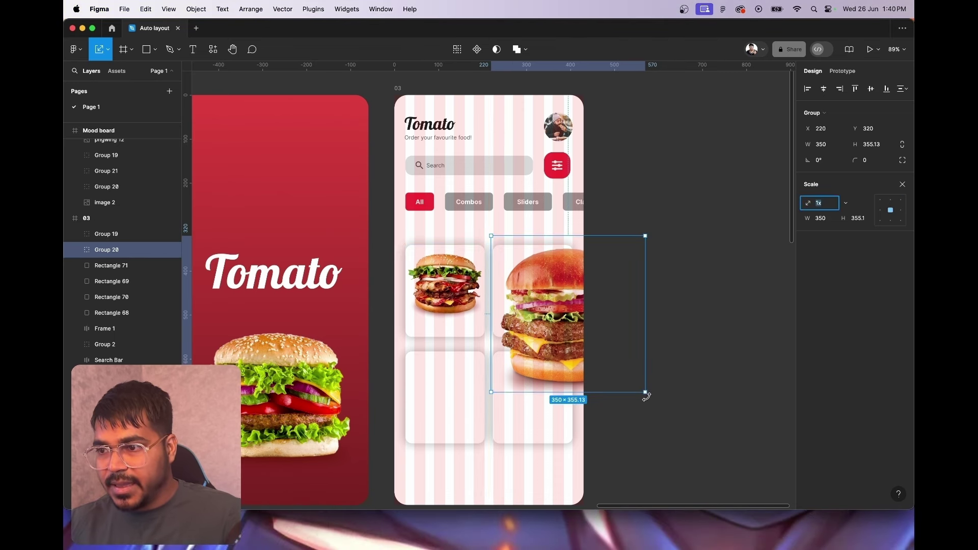
pyautogui.moveTo(645, 394); pyautogui.dragTo(536, 297)
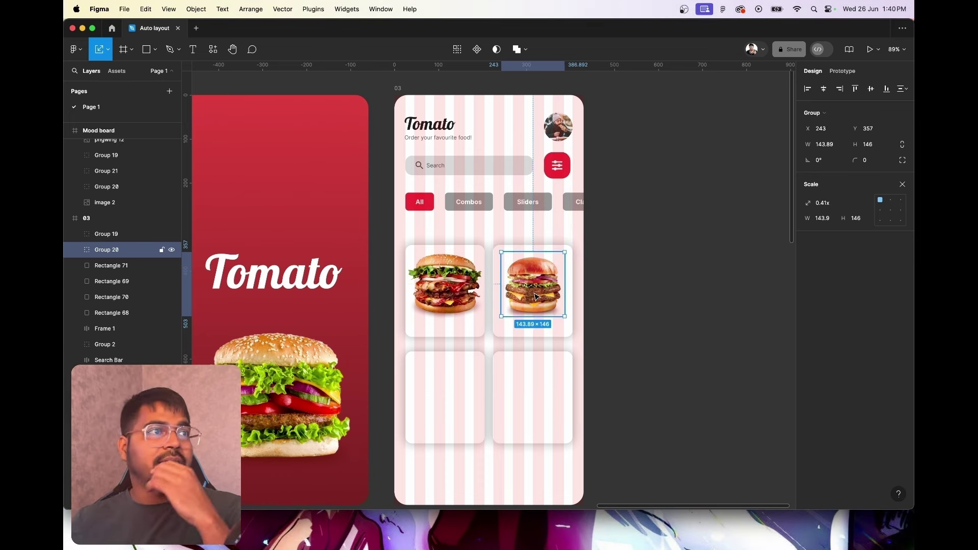
pyautogui.moveTo(536, 297); pyautogui.dragTo(537, 292)
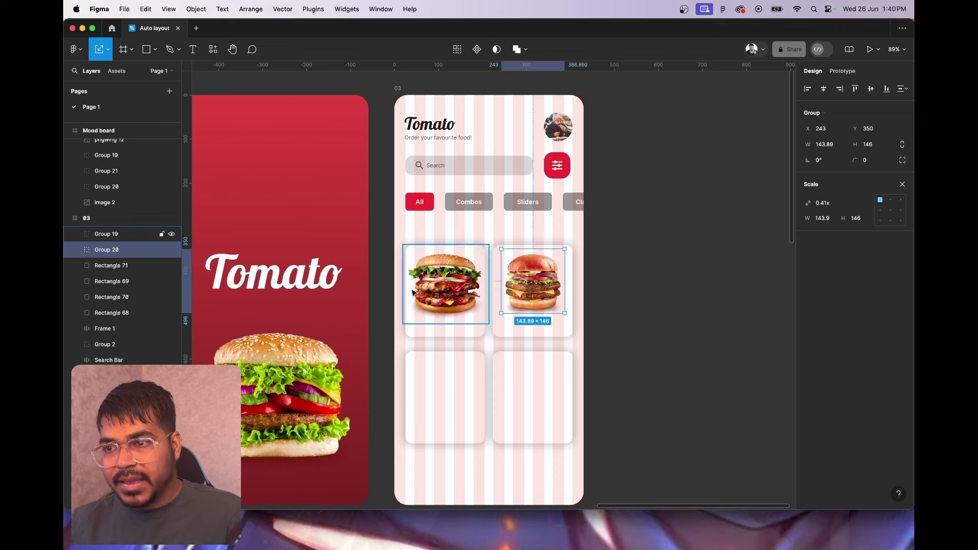
pyautogui.click(445, 284)
pyautogui.moveTo(489, 324); pyautogui.dragTo(452, 287)
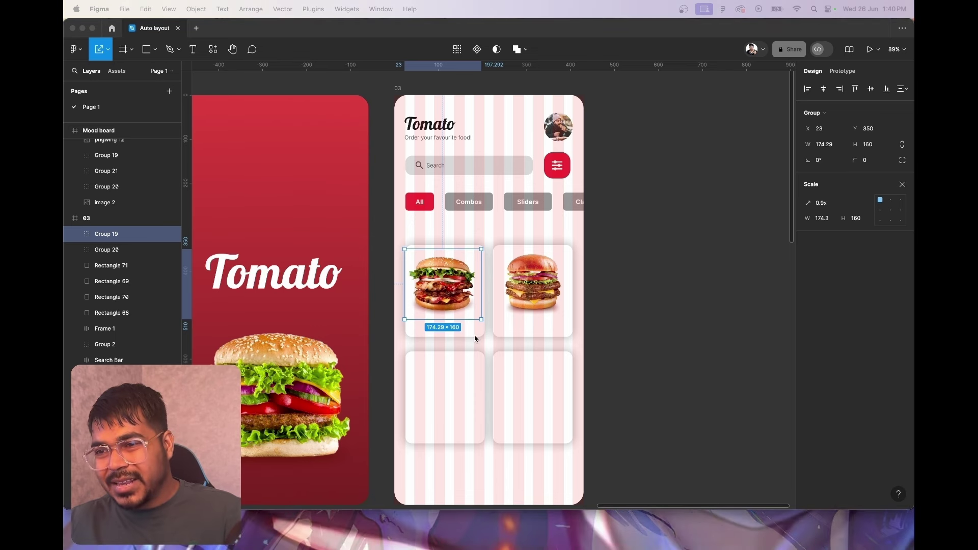
pyautogui.click(475, 339)
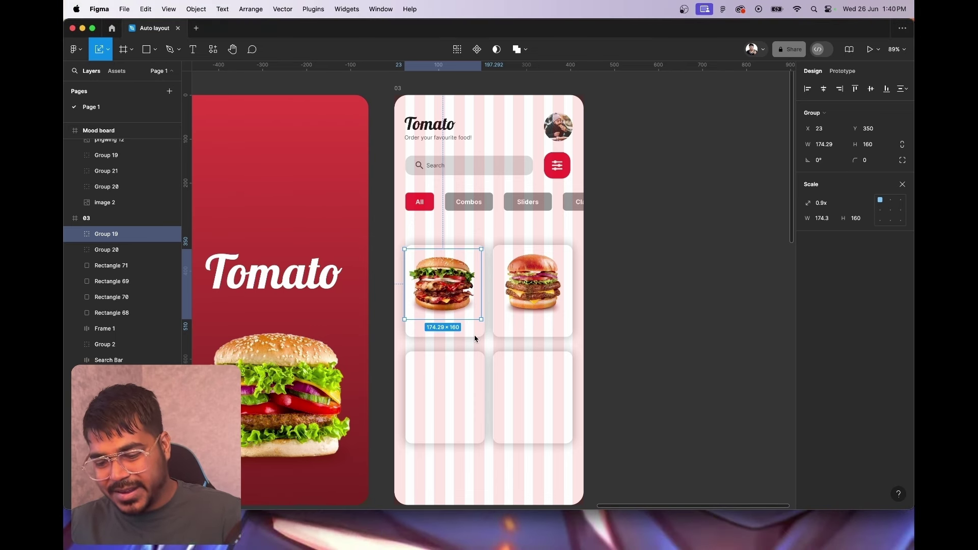
pyautogui.press('super+v')
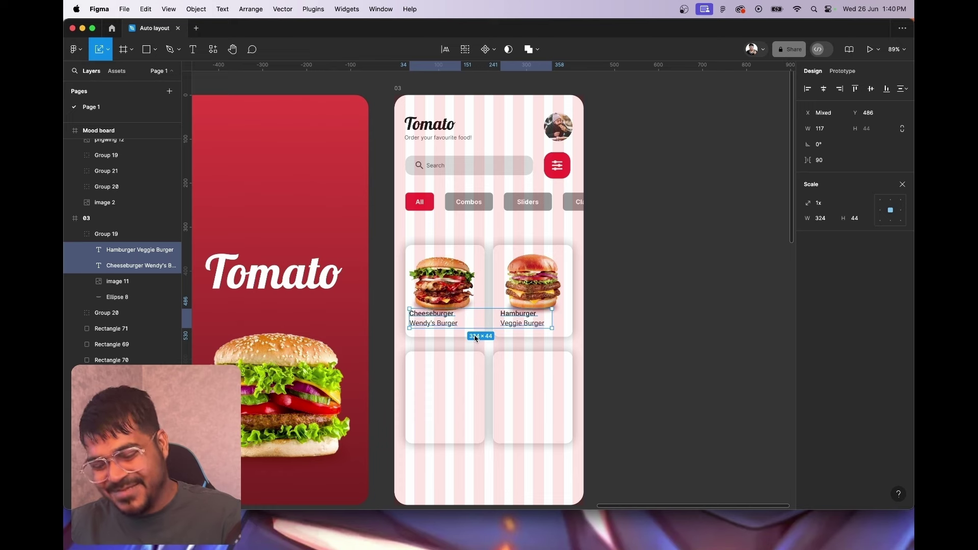
# Nudge and resize both burger images together, then undo the resize
pyautogui.scroll(3, 475, 338)
pyautogui.scroll(3, 475, 339)
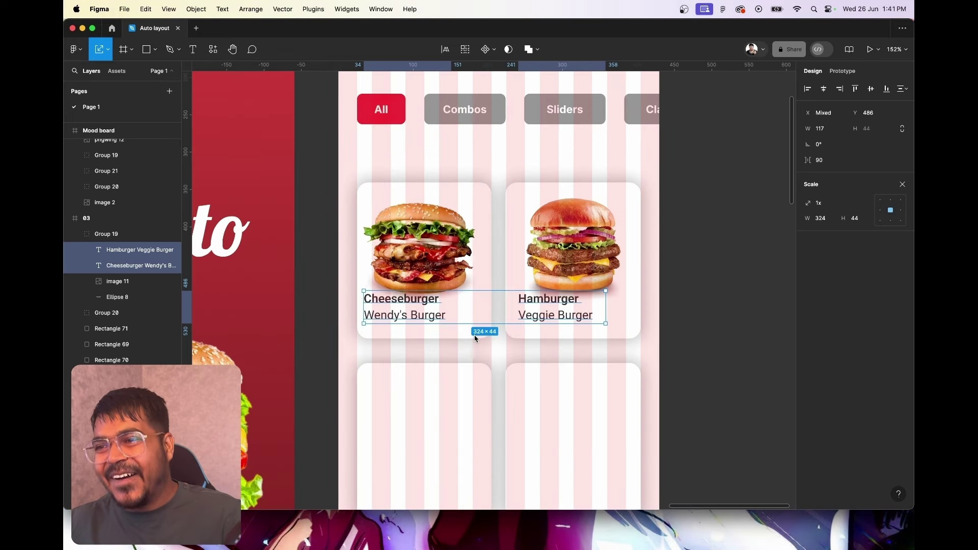
pyautogui.moveTo(409, 307); pyautogui.dragTo(423, 317)
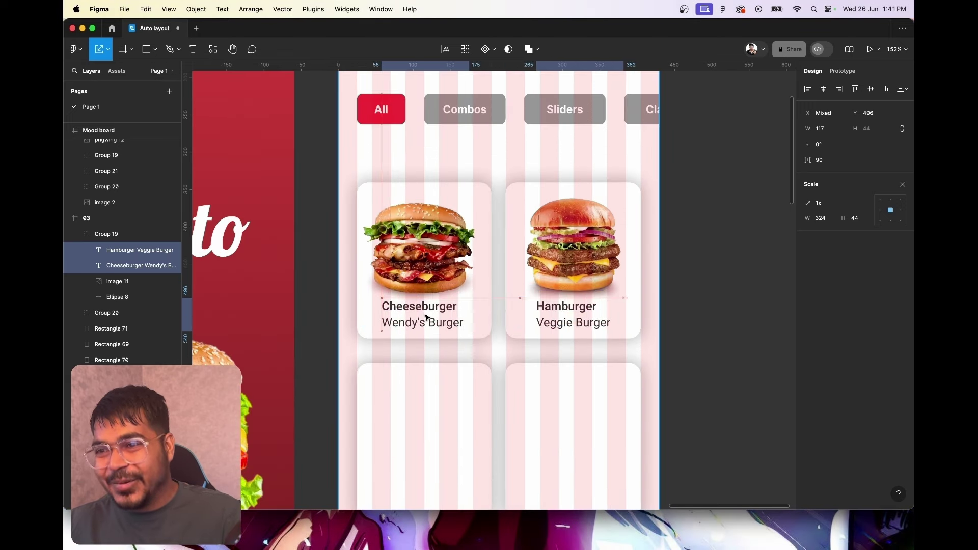
pyautogui.click(418, 245)
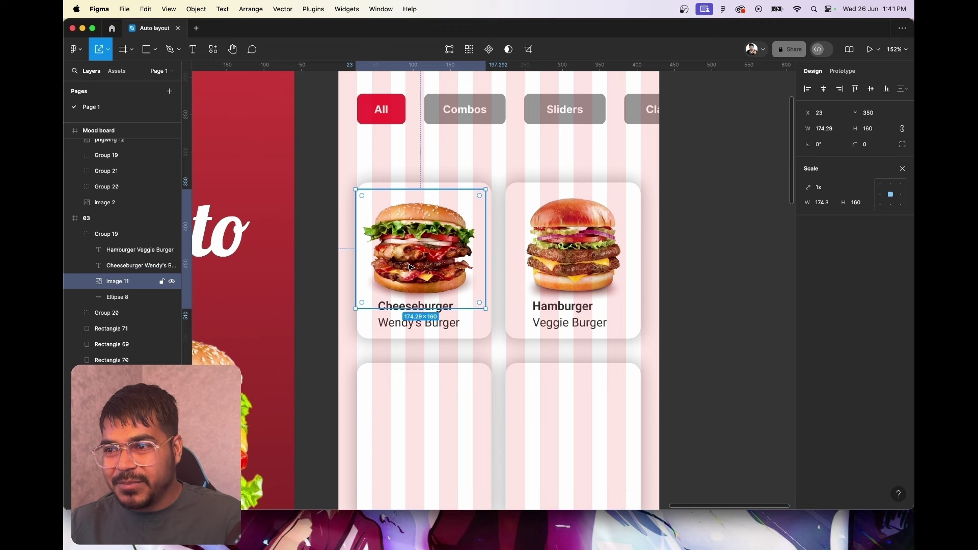
pyautogui.keyDown('shift'); pyautogui.click(588, 252); pyautogui.keyUp('shift')
pyautogui.press('Up')
pyautogui.press('Up')
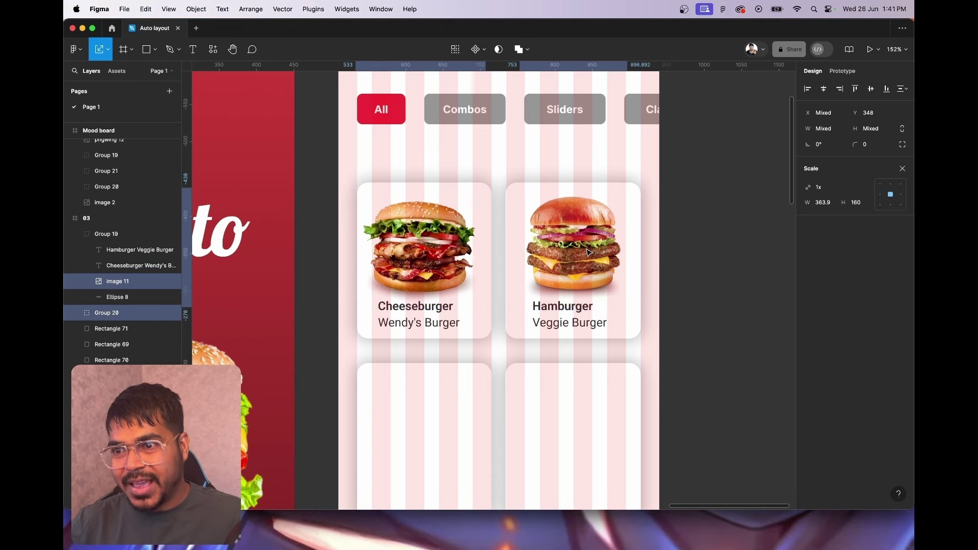
pyautogui.press('Up')
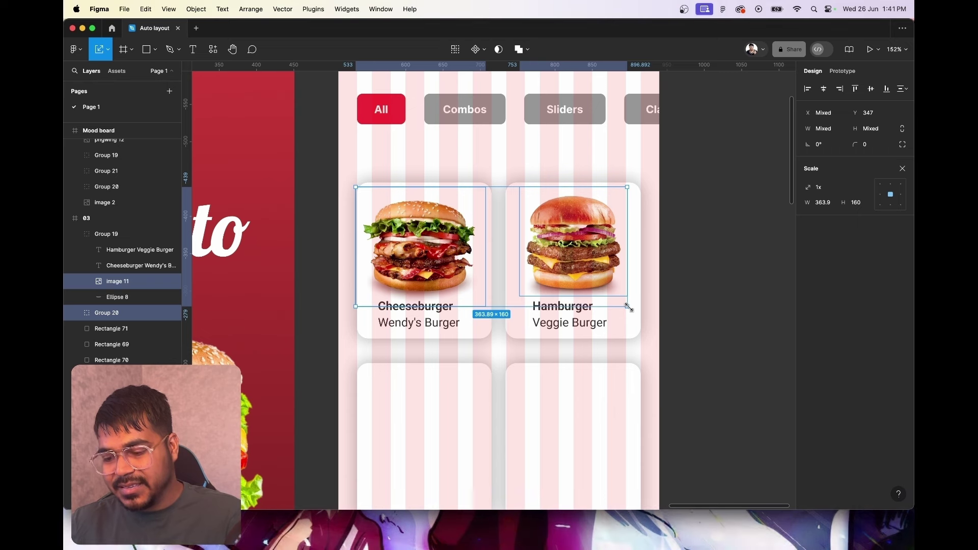
pyautogui.moveTo(629, 308); pyautogui.dragTo(599, 282)
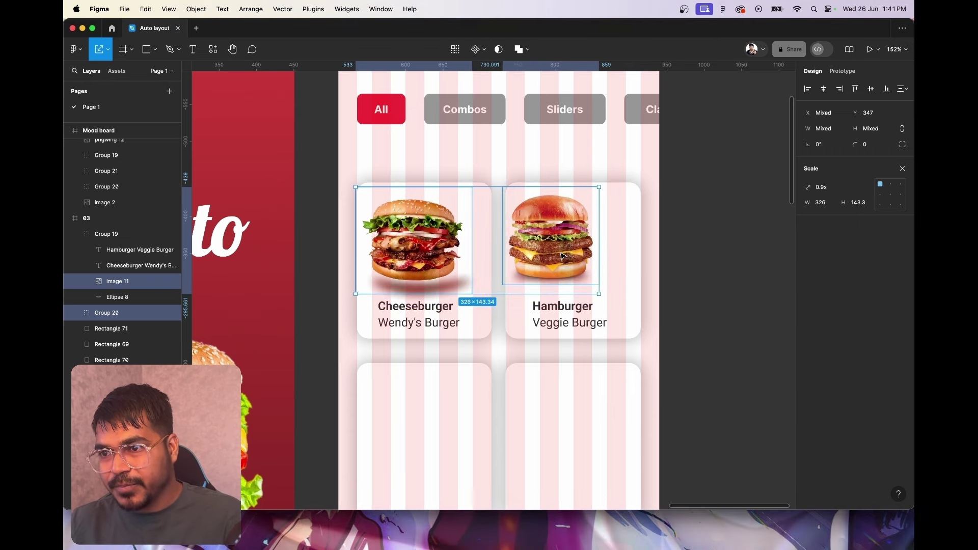
pyautogui.moveTo(560, 253); pyautogui.dragTo(569, 261)
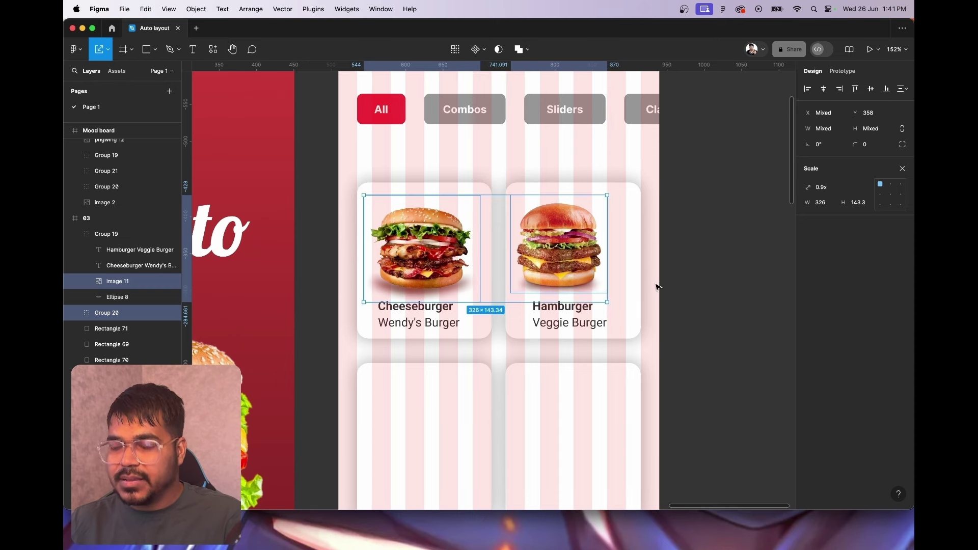
pyautogui.press('super+z')
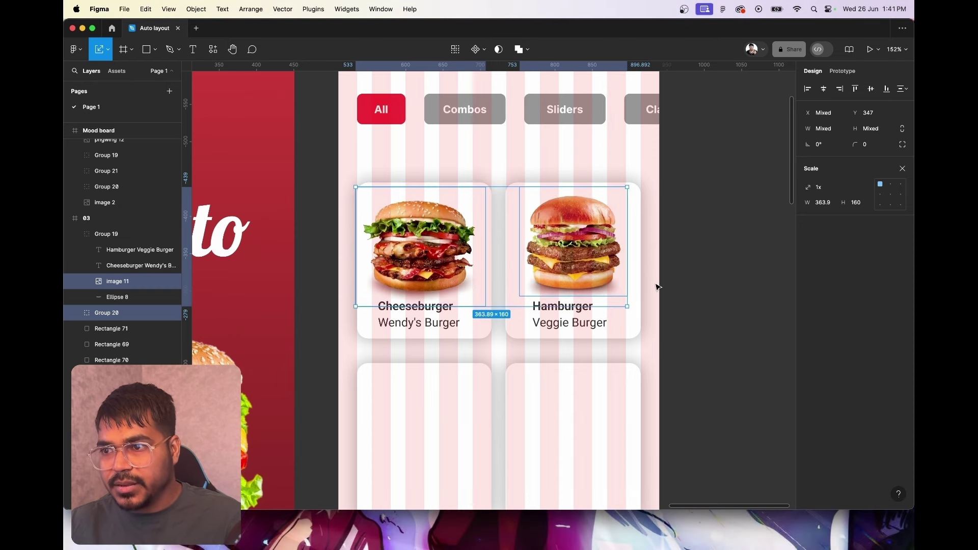
# Shrink the cheeseburger image with its shadow ellipse, then shrink the hamburger image group
pyautogui.click(685, 274)
pyautogui.click(451, 258)
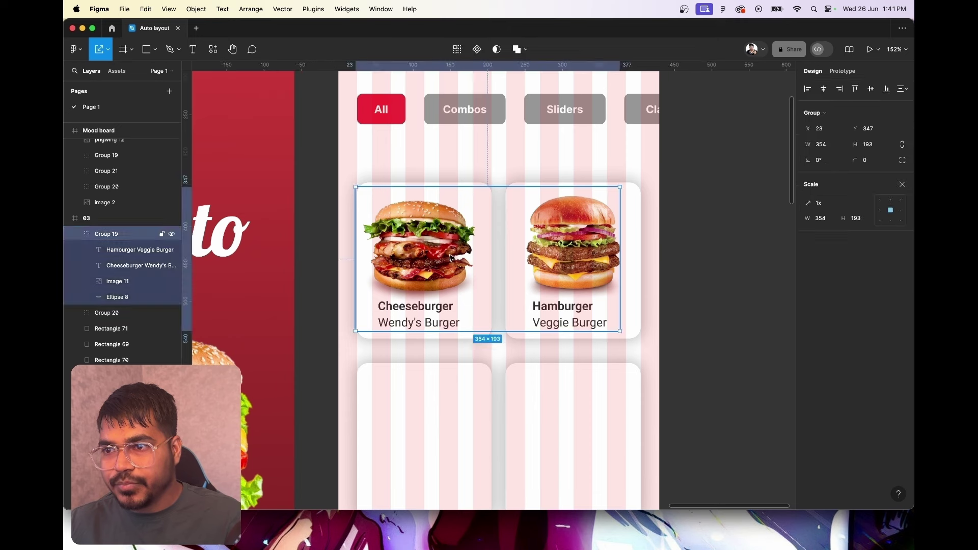
pyautogui.doubleClick(451, 257)
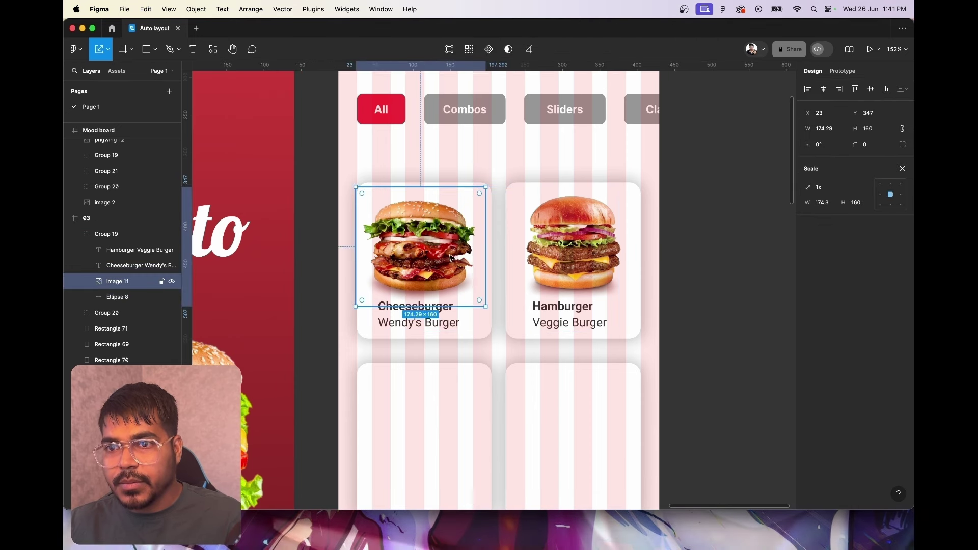
pyautogui.moveTo(451, 257); pyautogui.dragTo(467, 273)
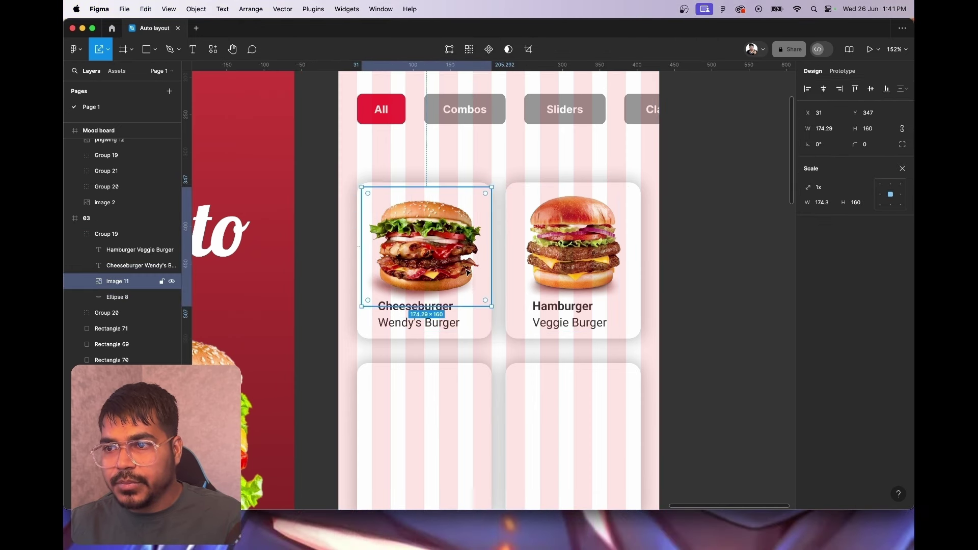
pyautogui.moveTo(489, 305); pyautogui.dragTo(472, 286)
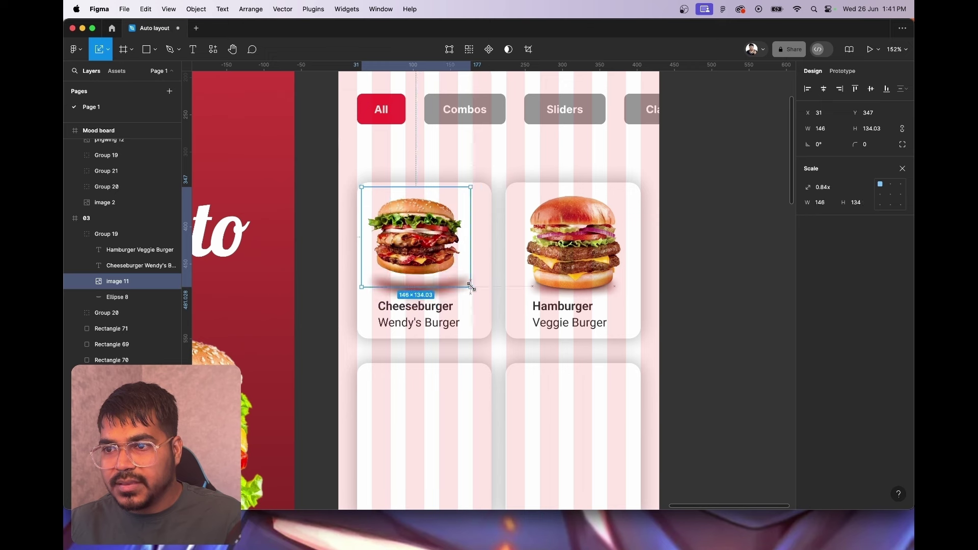
pyautogui.hotkey('ctrl', 'z')
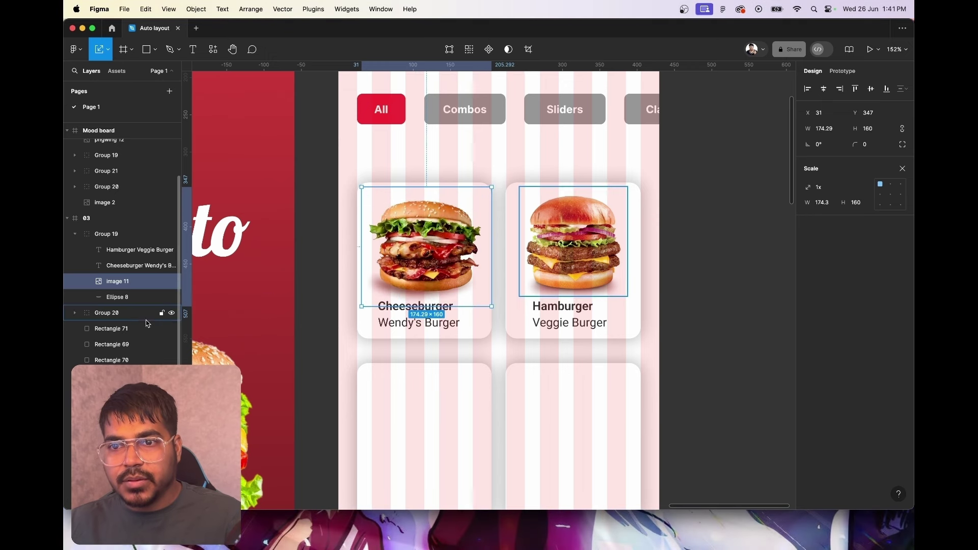
pyautogui.keyDown('shift'); pyautogui.click(127, 302); pyautogui.keyUp('shift')
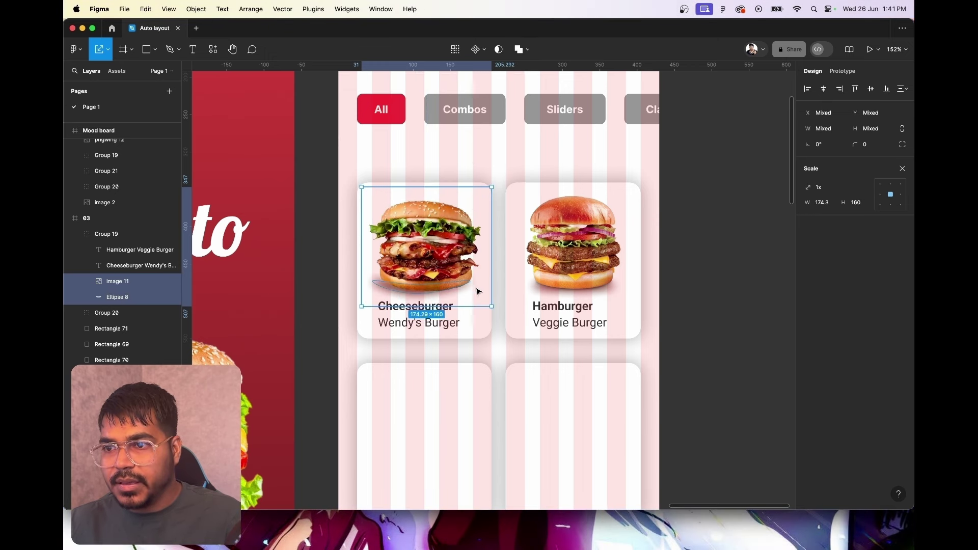
pyautogui.moveTo(492, 308); pyautogui.dragTo(471, 287)
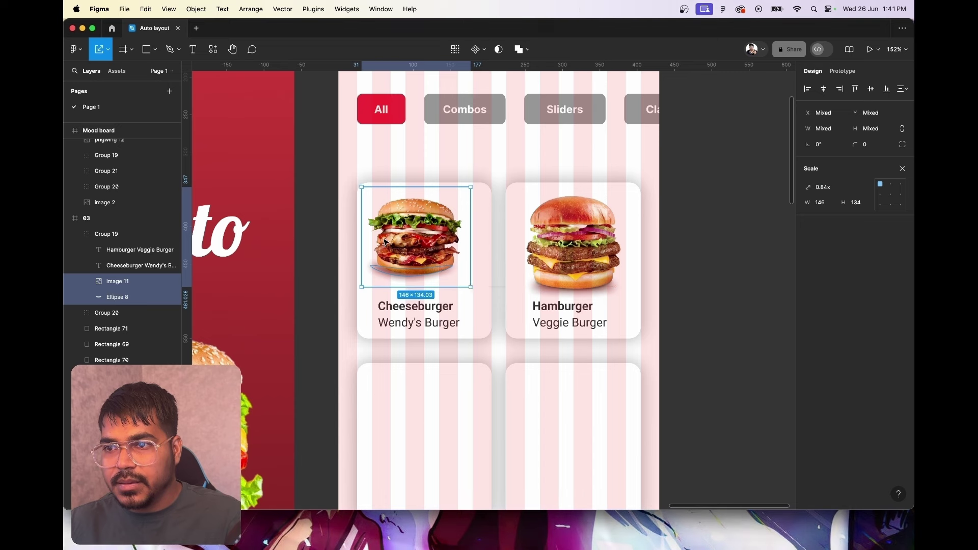
pyautogui.moveTo(405, 248); pyautogui.dragTo(409, 250)
pyautogui.click(587, 276)
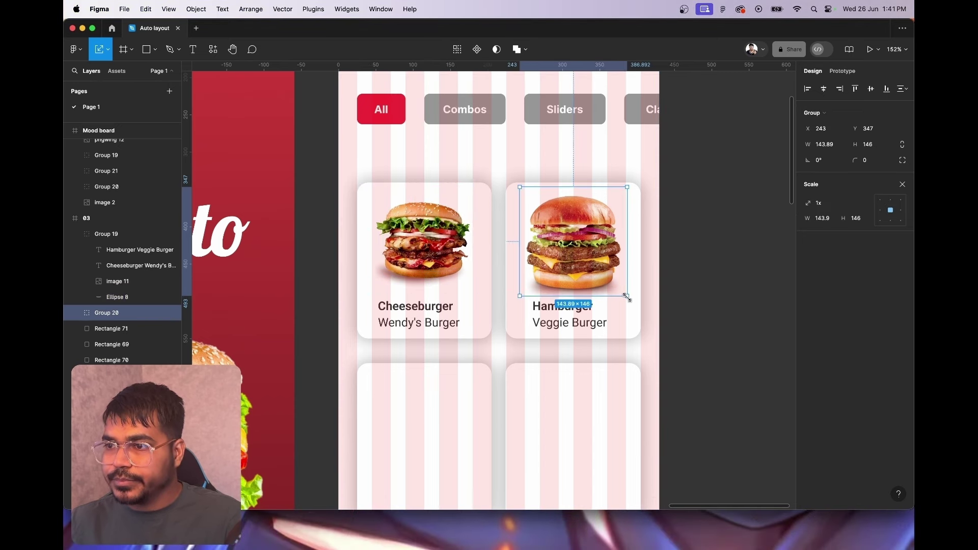
pyautogui.moveTo(625, 297); pyautogui.dragTo(614, 284)
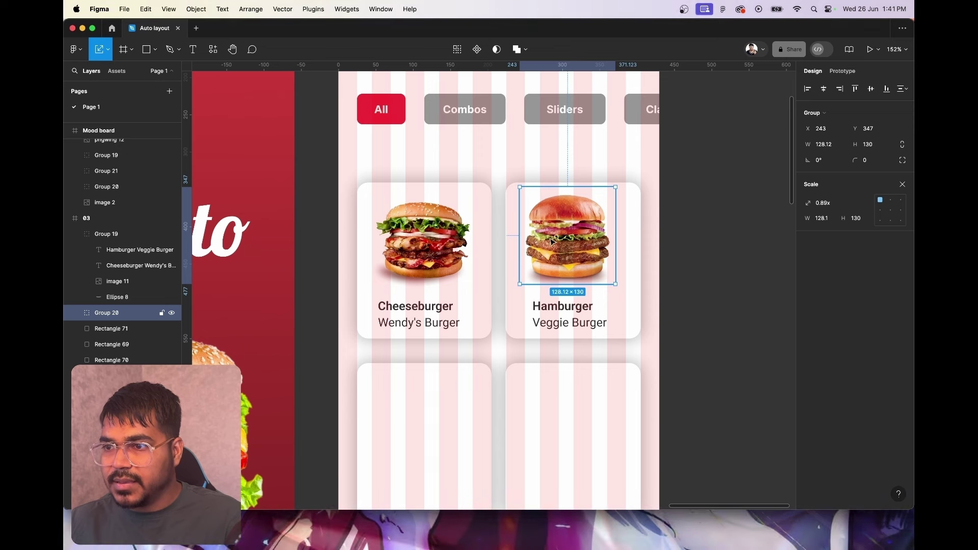
pyautogui.moveTo(550, 239); pyautogui.dragTo(558, 244)
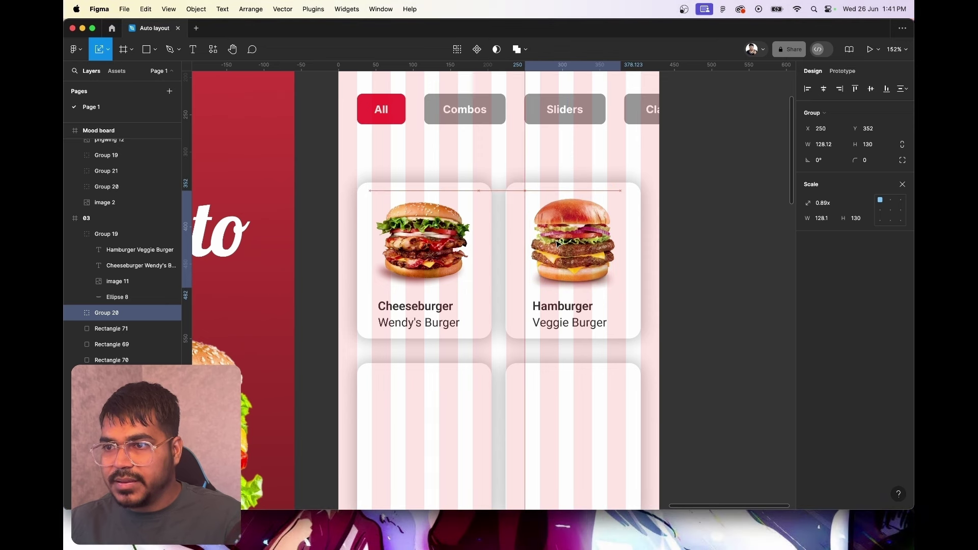
# Move the Cheeseburger and Hamburger texts up and align them beneath their burgers
pyautogui.click(439, 319)
pyautogui.doubleClick(438, 320)
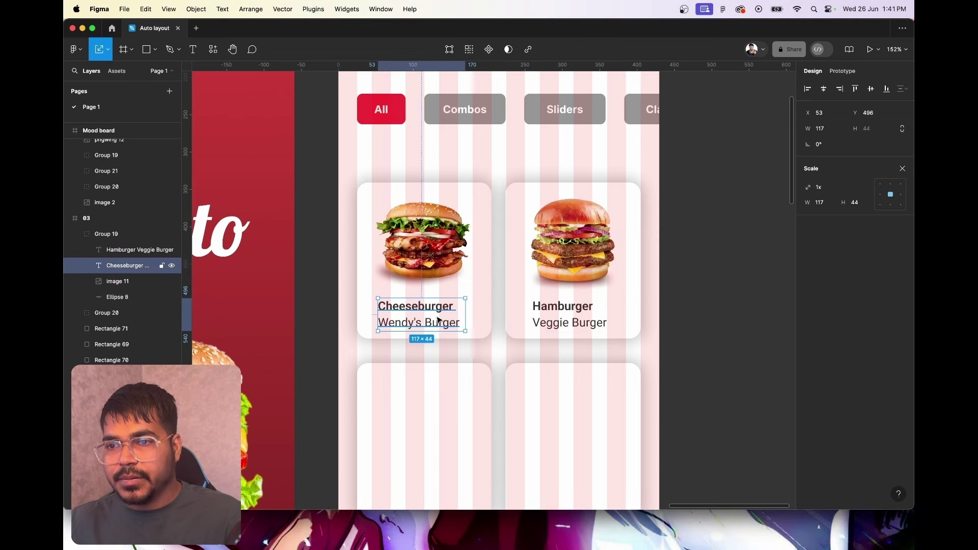
pyautogui.moveTo(438, 320); pyautogui.dragTo(444, 308)
pyautogui.moveTo(554, 321); pyautogui.dragTo(558, 314)
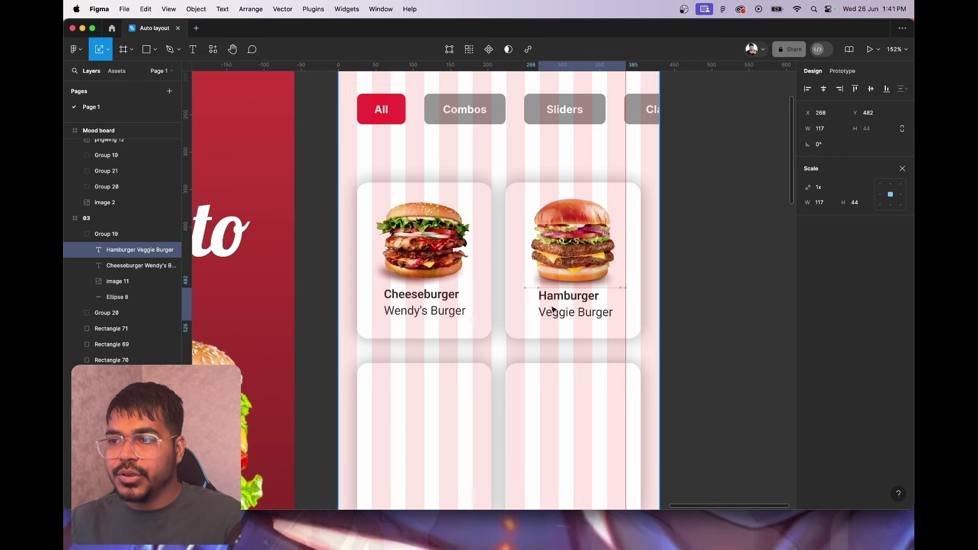
pyautogui.moveTo(553, 309); pyautogui.dragTo(555, 311)
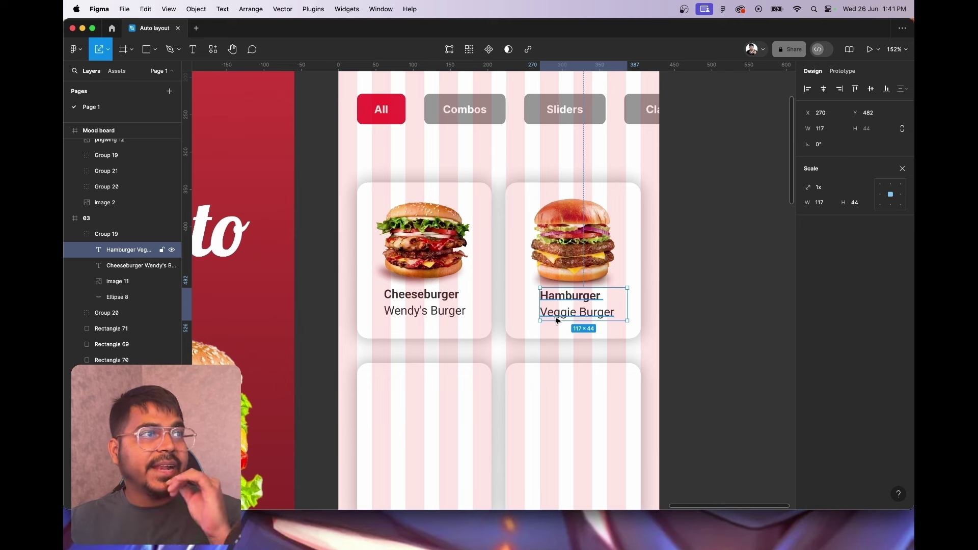
# Draw a star and place a pasted 4.9 rating under Wendy's Burger
pyautogui.click(155, 53)
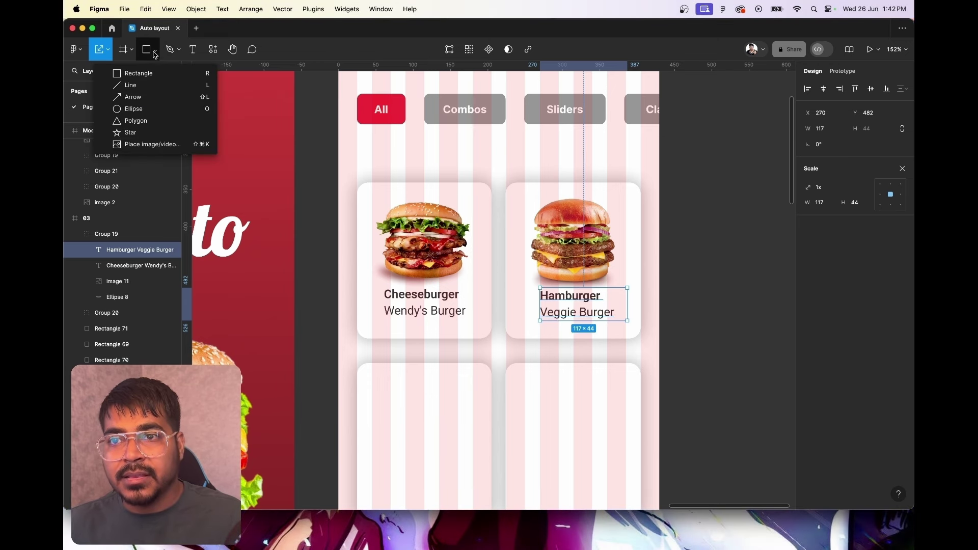
pyautogui.click(161, 135)
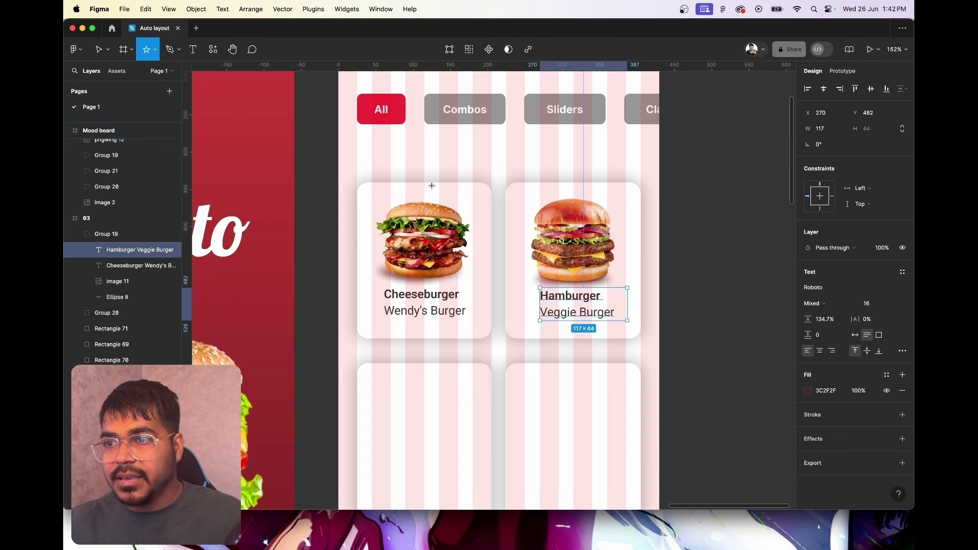
pyautogui.moveTo(423, 167); pyautogui.dragTo(443, 185)
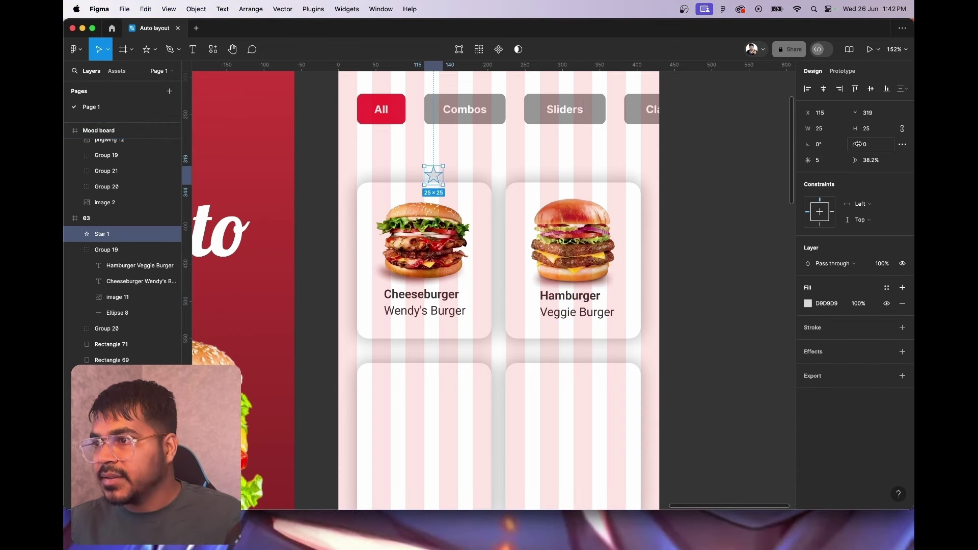
pyautogui.hotkey('ctrl', 'v')
pyautogui.moveTo(491, 284)
pyautogui.mouseDown()
pyautogui.moveTo(459, 313)
pyautogui.moveTo(393, 315)
pyautogui.moveTo(398, 328)
pyautogui.mouseUp()
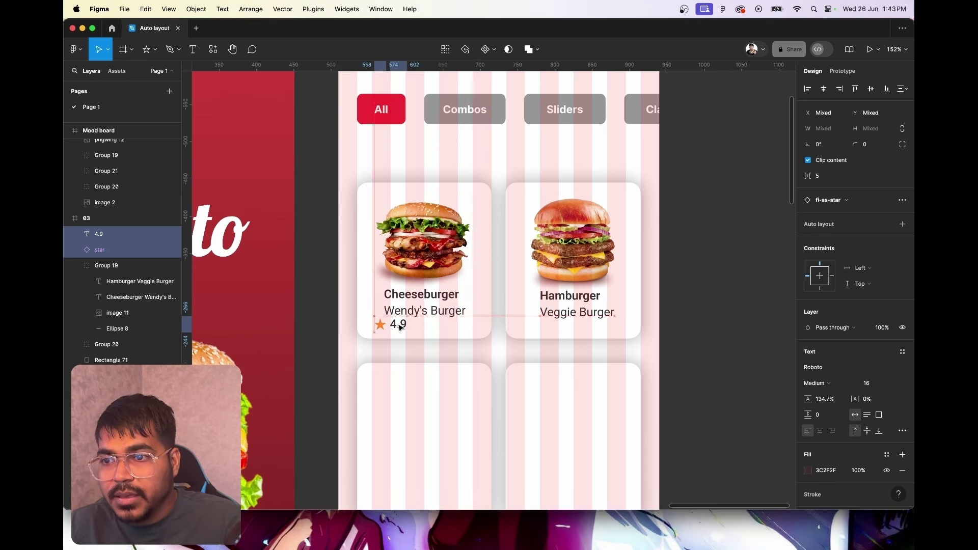
pyautogui.moveTo(401, 327); pyautogui.dragTo(398, 328)
# Make both top cards slightly taller and move the star rating row down within the card
pyautogui.click(437, 338)
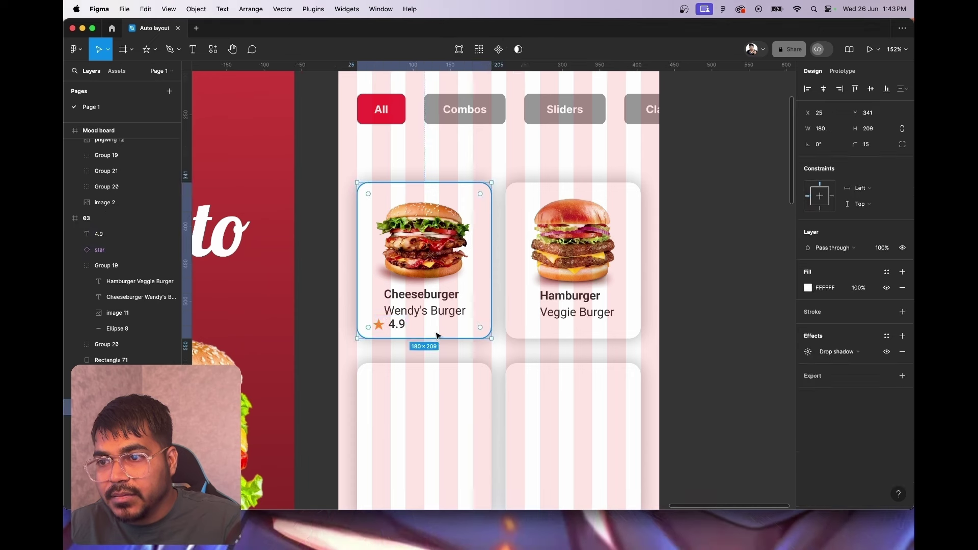
pyautogui.keyDown('shift'); pyautogui.click(585, 336); pyautogui.keyUp('shift')
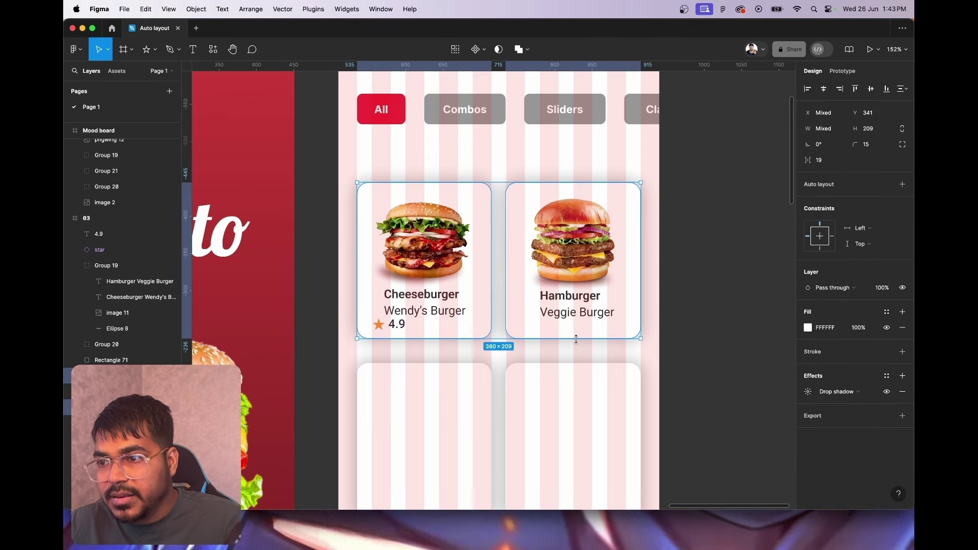
pyautogui.moveTo(576, 339); pyautogui.dragTo(576, 346)
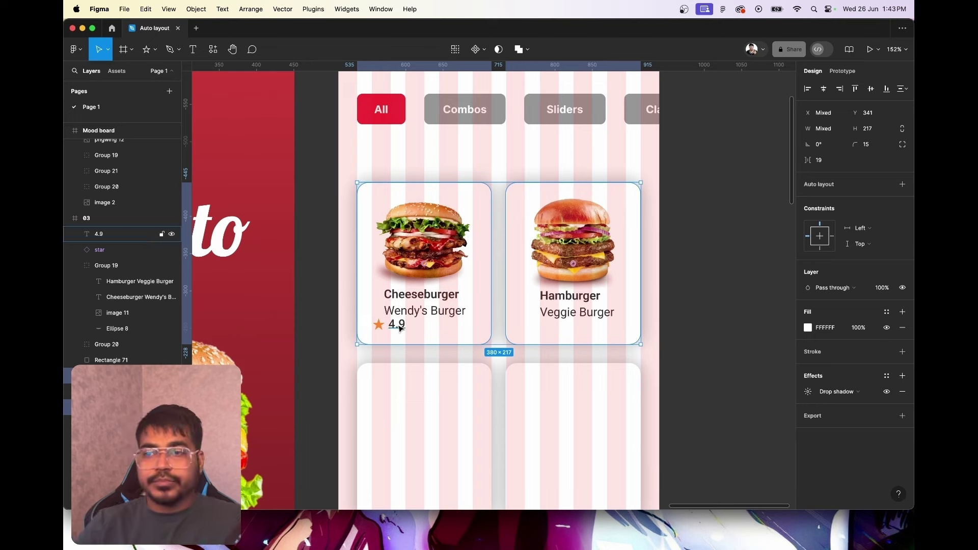
pyautogui.click(401, 327)
pyautogui.keyDown('shift'); pyautogui.click(383, 326); pyautogui.keyUp('shift')
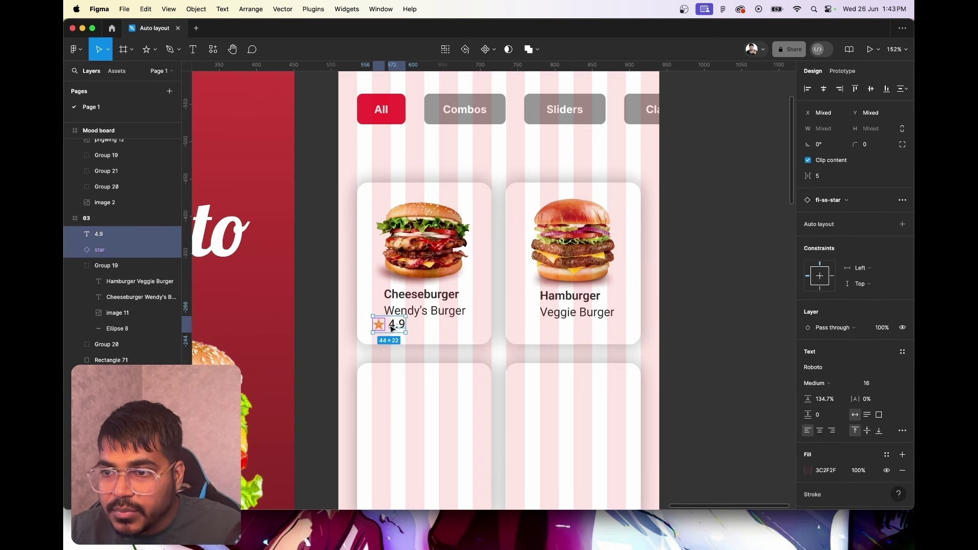
pyautogui.moveTo(395, 325); pyautogui.dragTo(391, 333)
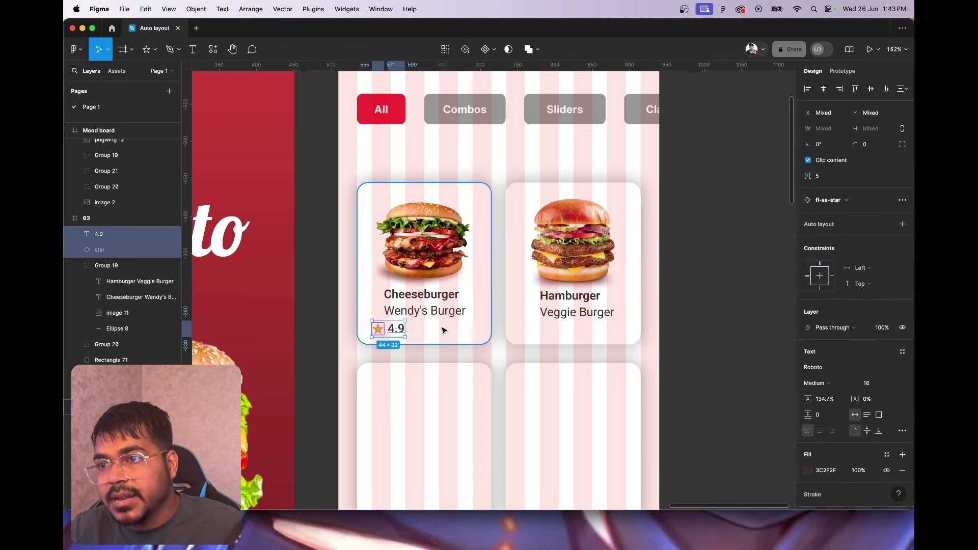
pyautogui.scroll(-5, 455, 331)
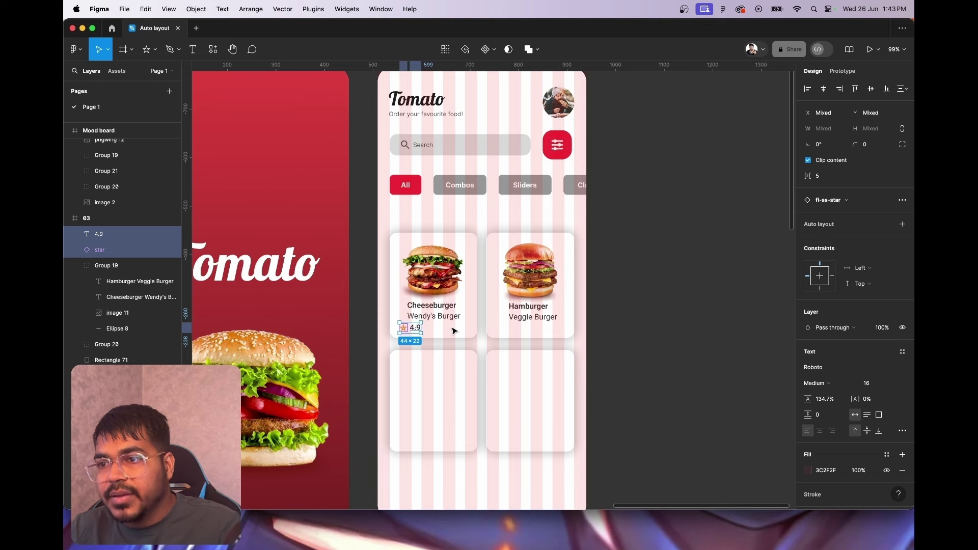
pyautogui.hscroll(3, 455, 332)
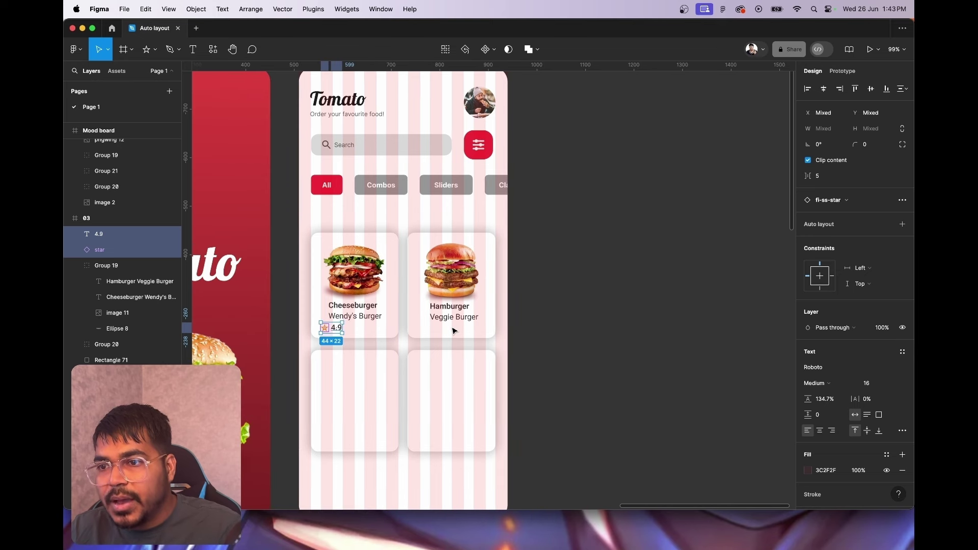
pyautogui.click(606, 325)
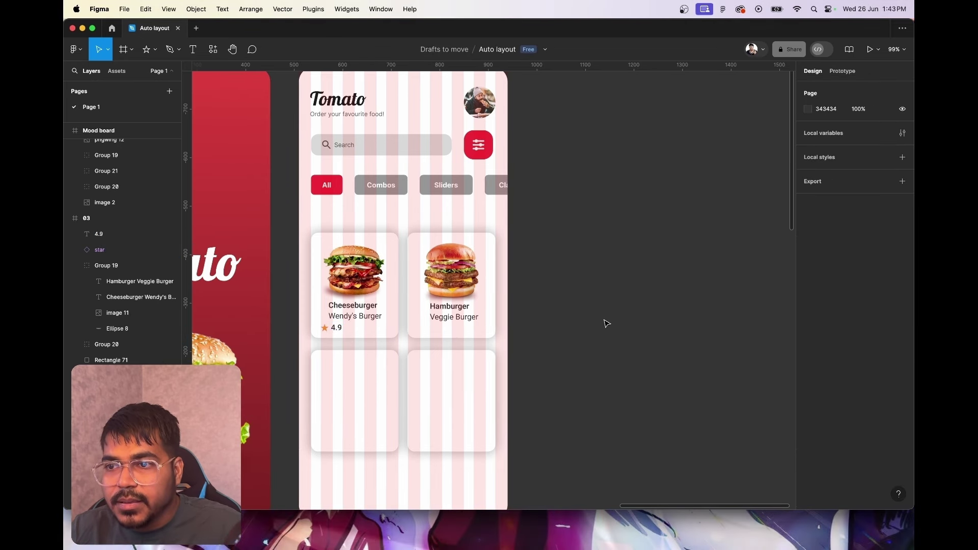
pyautogui.click(342, 328)
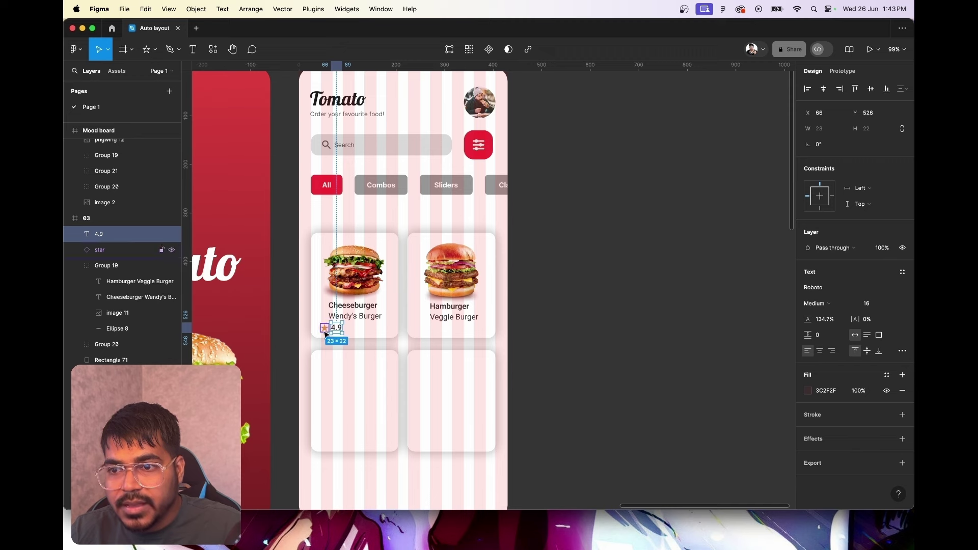
pyautogui.keyDown('shift'); pyautogui.click(326, 330); pyautogui.keyUp('shift')
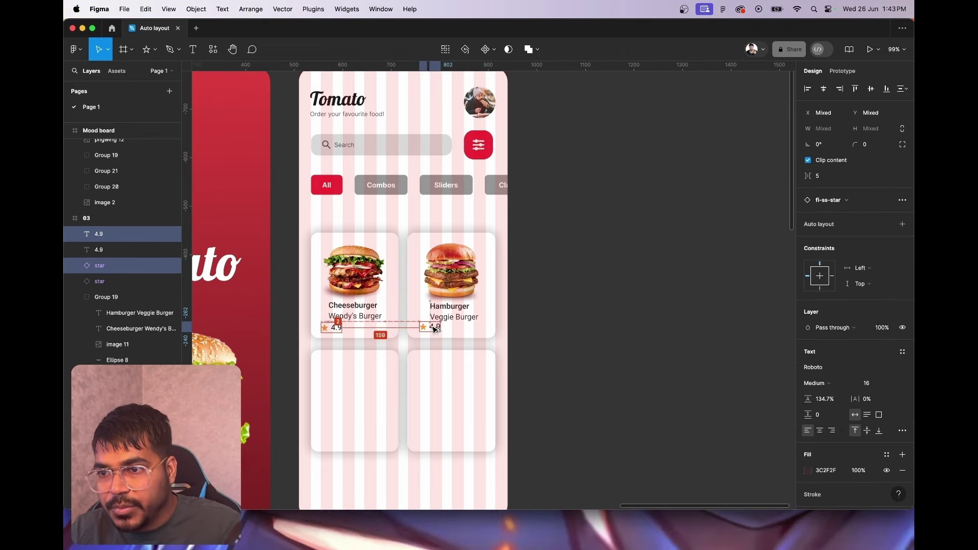
# Change the Hamburger rating to 4.8 and place a pasted heart beside the Cheeseburger rating
pyautogui.doubleClick(435, 328)
pyautogui.write('4.8')
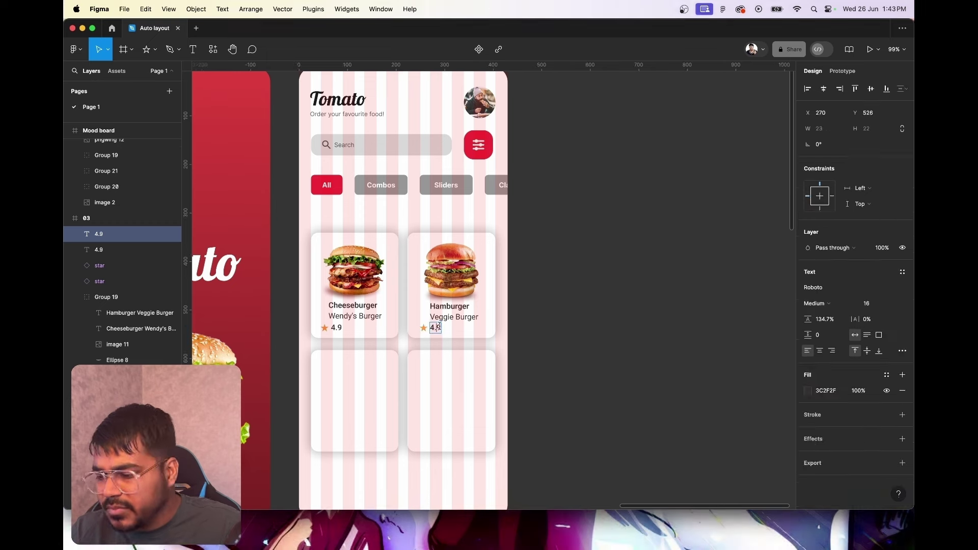
pyautogui.press('Escape')
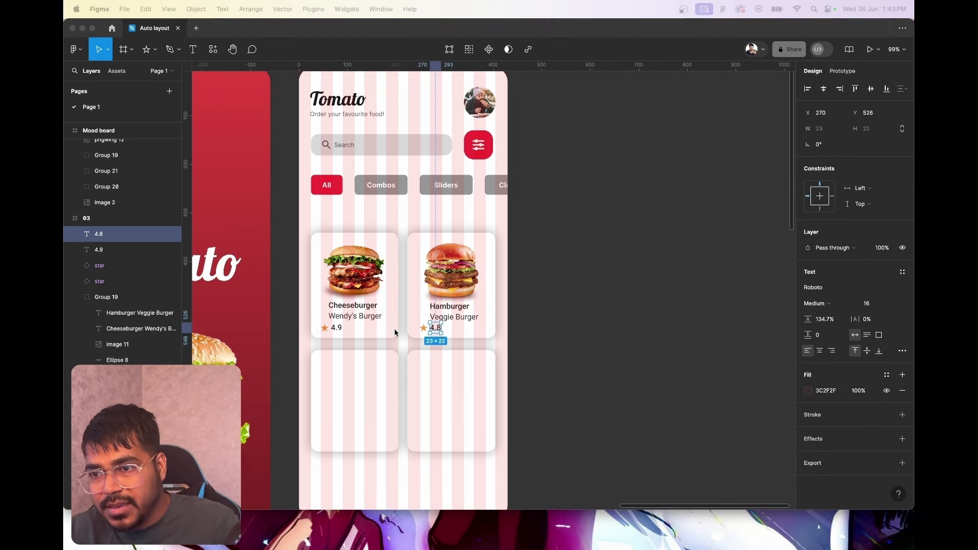
pyautogui.press('super+v')
pyautogui.moveTo(378, 164)
pyautogui.mouseDown()
pyautogui.moveTo(383, 328)
pyautogui.moveTo(479, 329)
pyautogui.mouseUp()
pyautogui.press('k')
# Duplicate the rating rows and name texts from the top cards into the lower cards
pyautogui.click(585, 292)
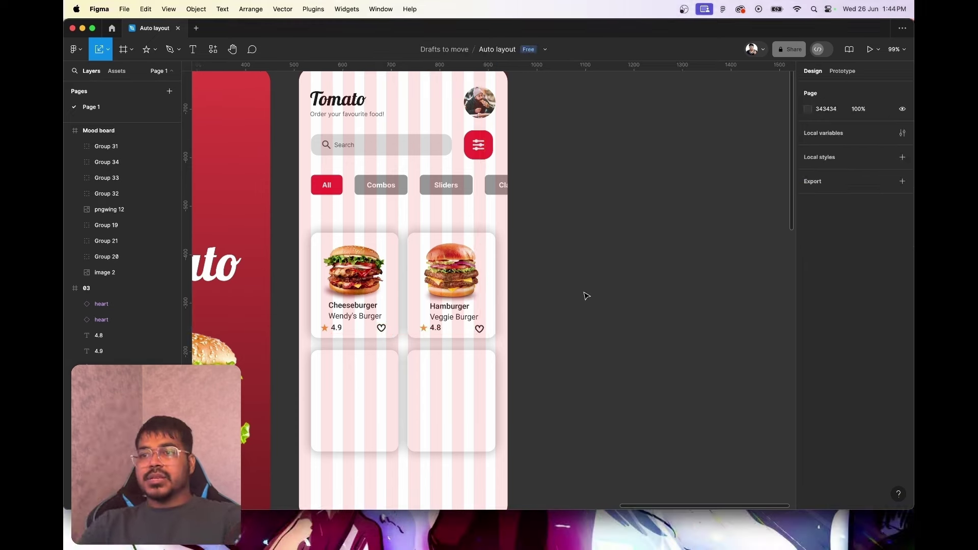
pyautogui.scroll(2, 585, 292)
pyautogui.click(459, 343)
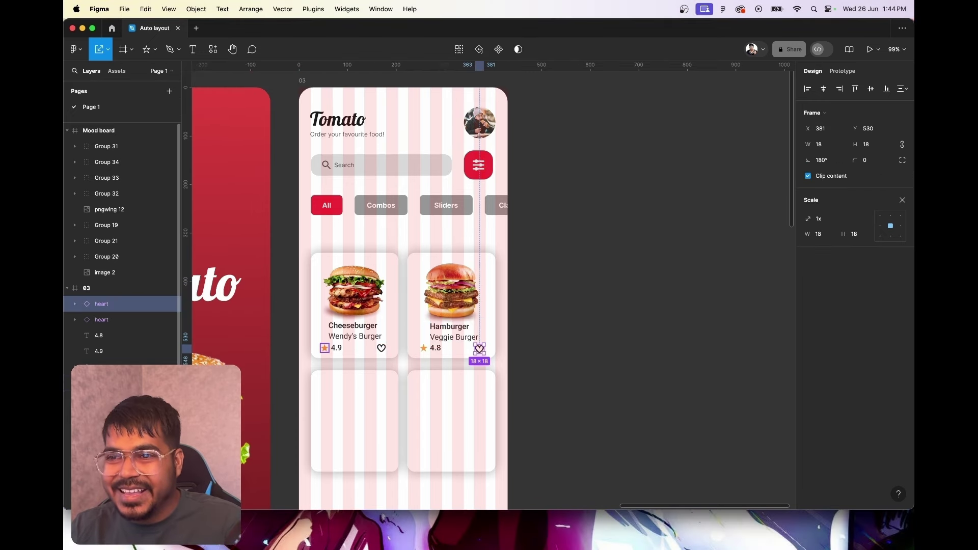
pyautogui.moveTo(374, 353); pyautogui.dragTo(374, 465)
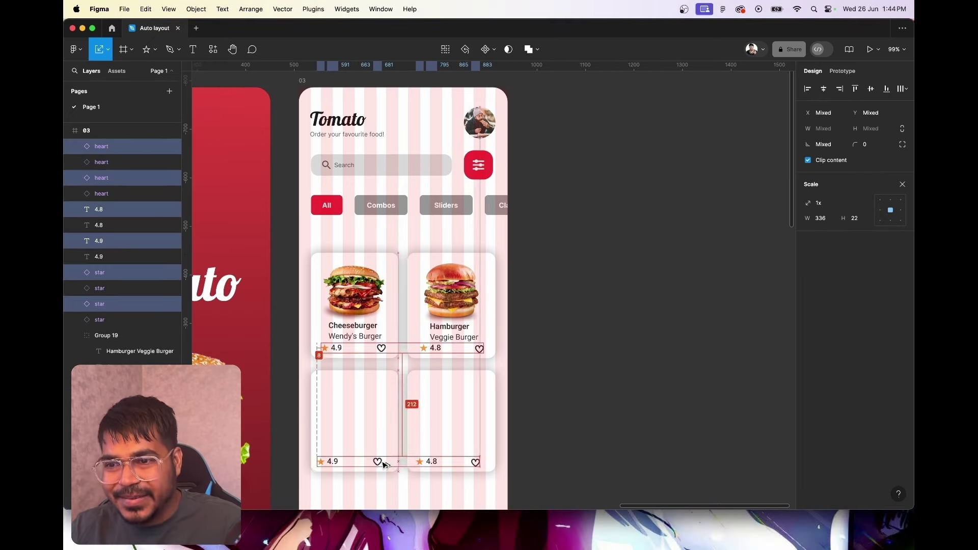
pyautogui.click(125, 352)
pyautogui.moveTo(463, 337); pyautogui.dragTo(461, 446)
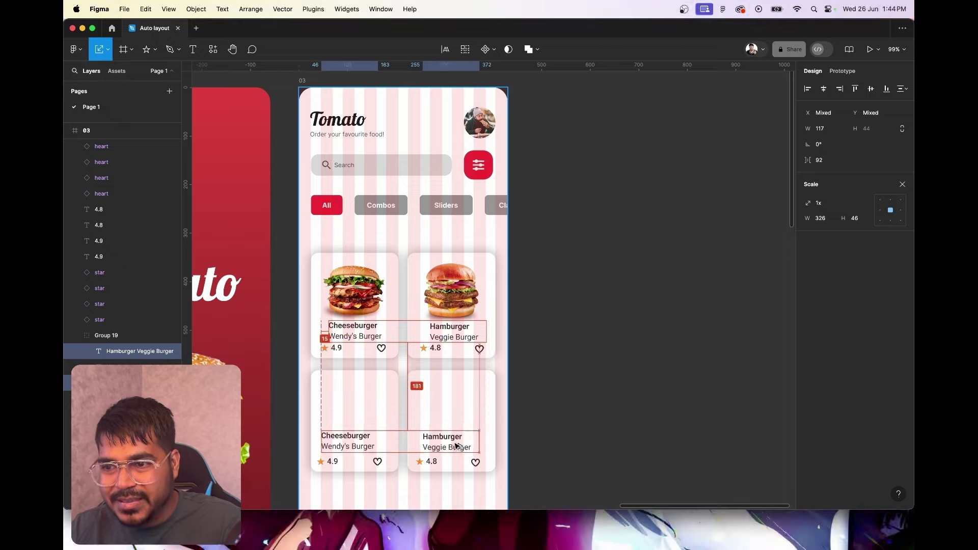
# Bring two burger photos from the Mood board and scale them into the lower cards
pyautogui.scroll(-10, 575, 360)
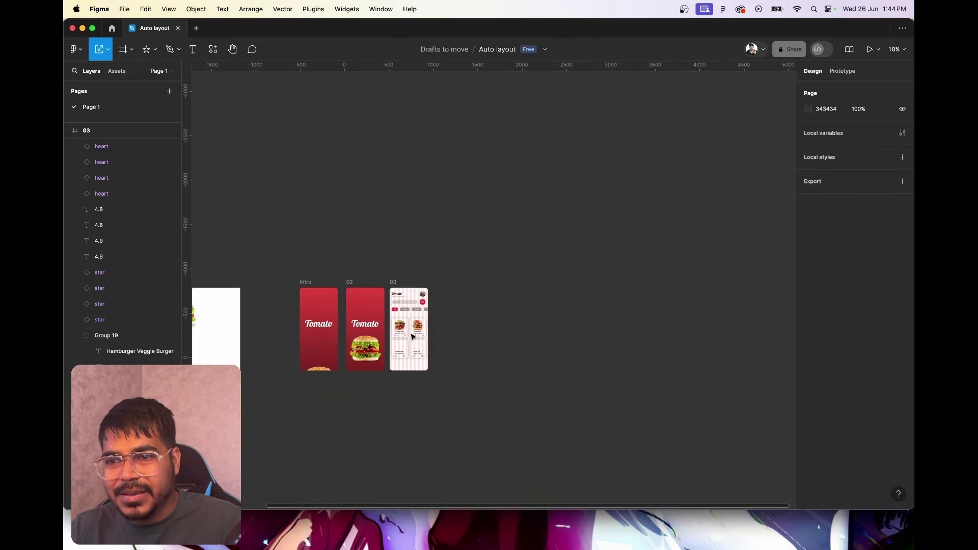
pyautogui.hscroll(-5, 574, 360)
pyautogui.click(370, 316)
pyautogui.moveTo(370, 316); pyautogui.dragTo(647, 352)
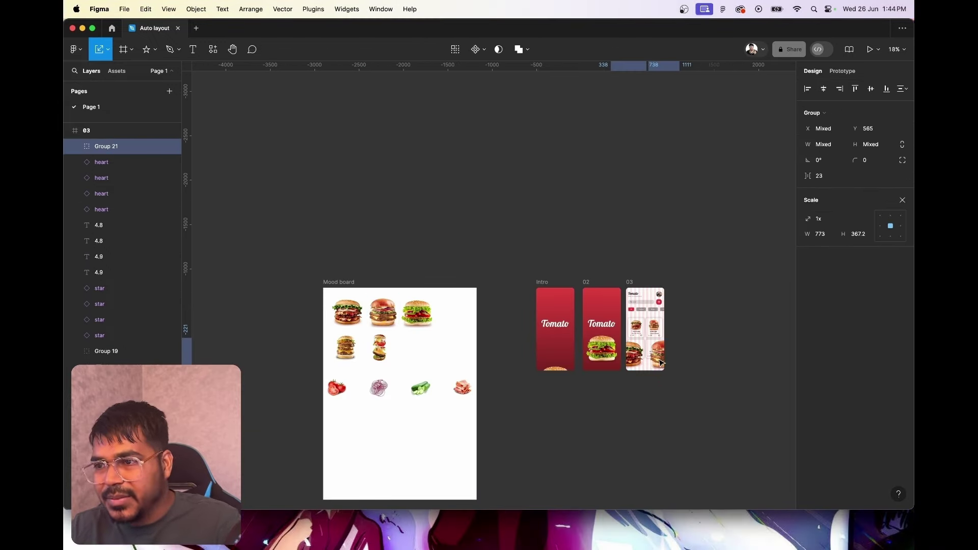
pyautogui.hotkey('shift', '2')
pyautogui.moveTo(566, 394); pyautogui.dragTo(316, 300)
pyautogui.moveTo(285, 270)
pyautogui.mouseDown()
pyautogui.moveTo(364, 265)
pyautogui.moveTo(370, 288)
pyautogui.mouseUp()
pyautogui.press('v')
pyautogui.click(459, 280)
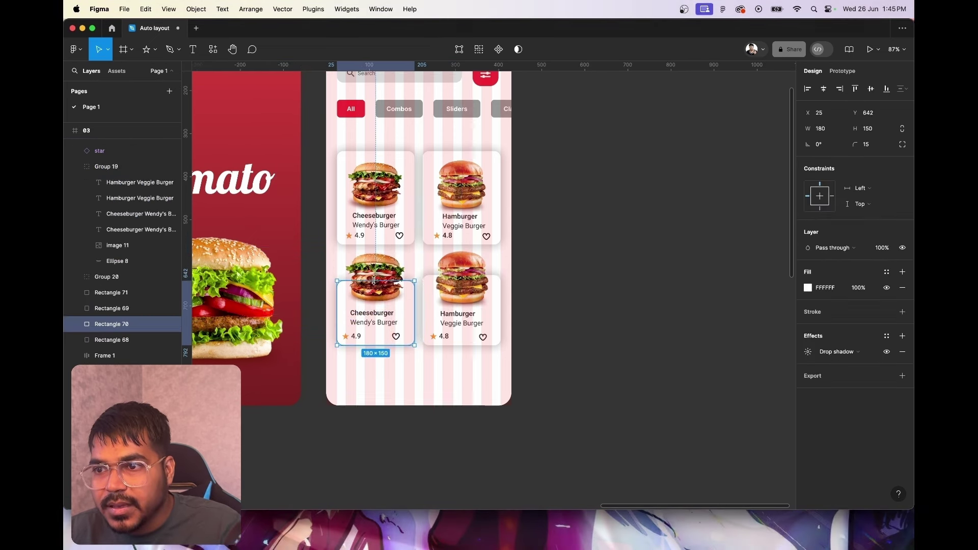
# Shorten the top two cards from their top edge so the burgers overhang
pyautogui.click(377, 168)
pyautogui.keyDown('shift'); pyautogui.click(489, 153); pyautogui.keyUp('shift')
pyautogui.moveTo(493, 152); pyautogui.dragTo(493, 183)
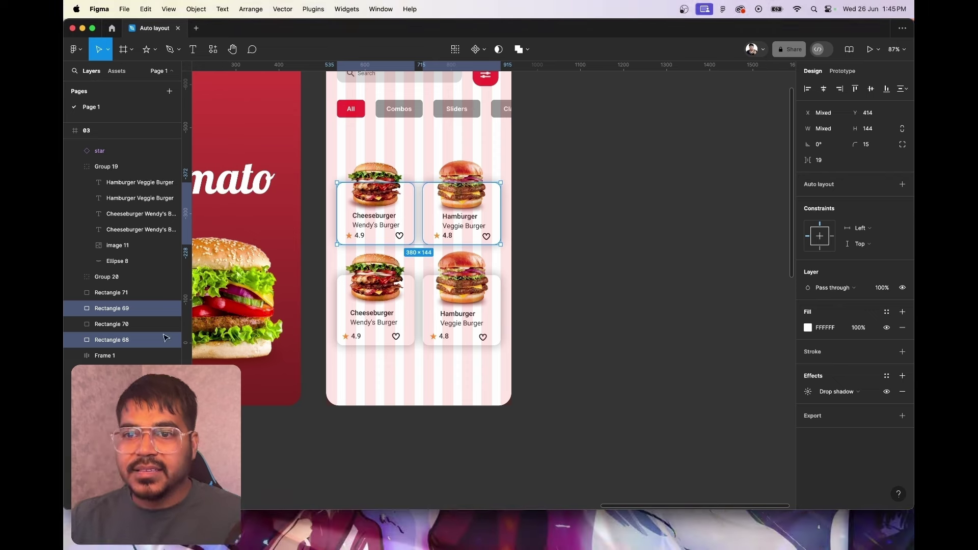
# Select the card, heart, star and rating layers and move them up, undoing the last move
pyautogui.click(137, 181)
pyautogui.hotkey('shift', 'Return')
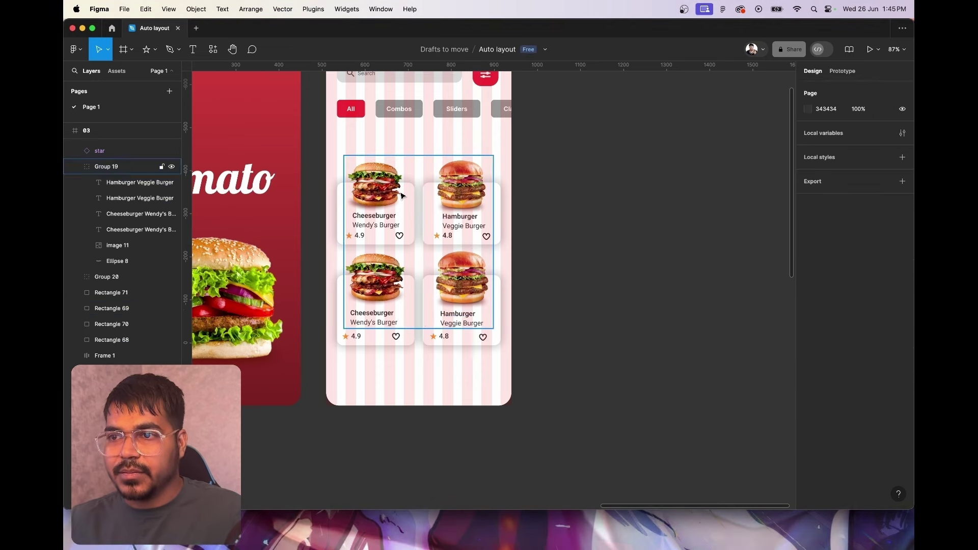
pyautogui.click(112, 293)
pyautogui.keyDown('shift'); pyautogui.click(111, 340); pyautogui.keyUp('shift')
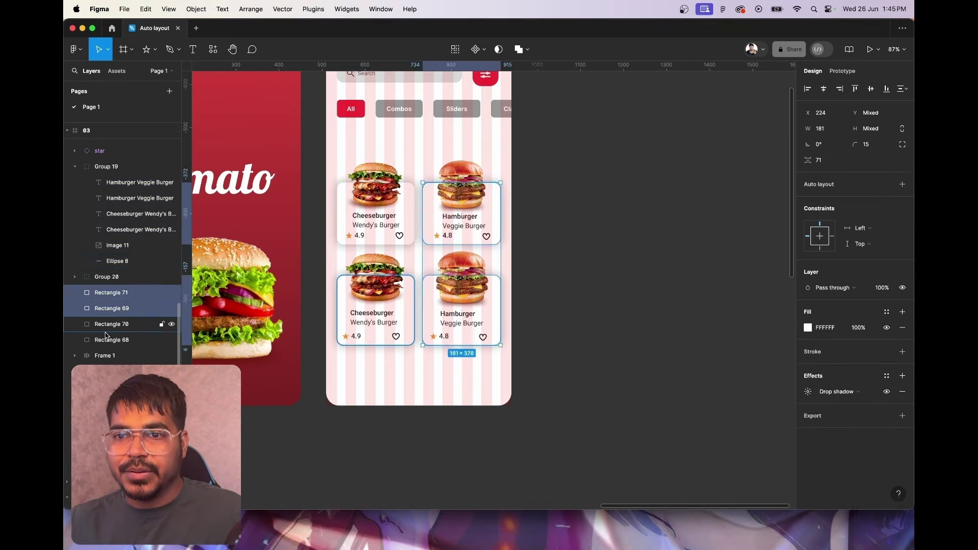
pyautogui.keyDown('shift'); pyautogui.click(121, 170); pyautogui.keyUp('shift')
pyautogui.scroll(5, 121, 174)
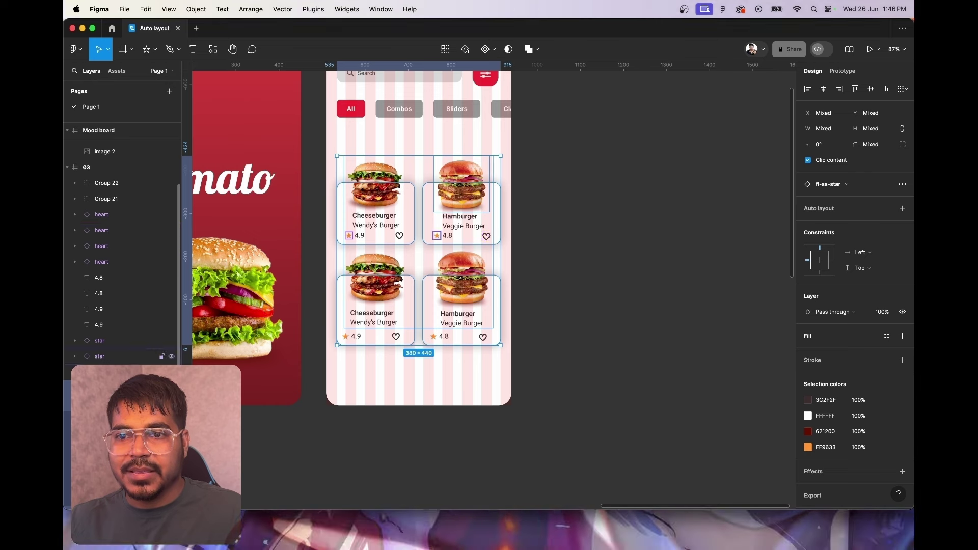
pyautogui.moveTo(437, 317); pyautogui.dragTo(435, 297)
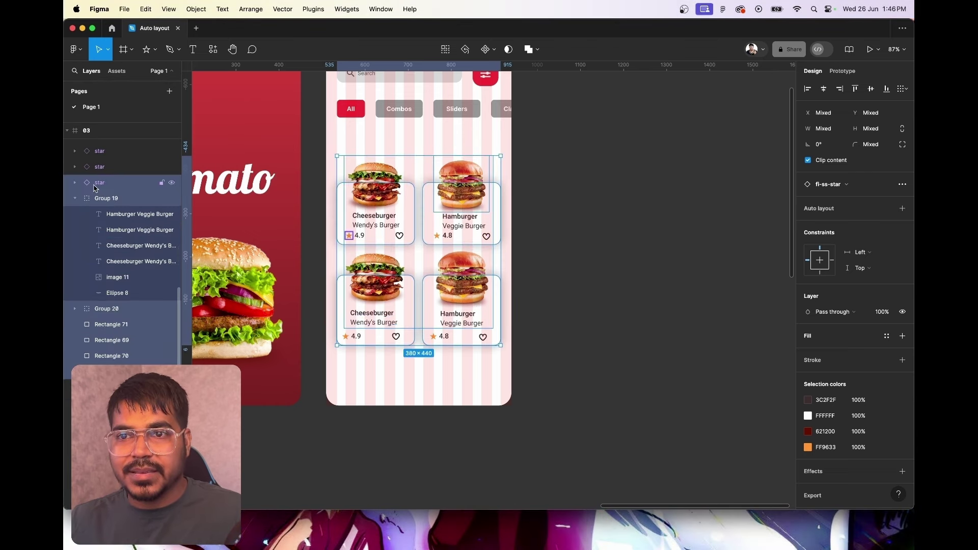
pyautogui.scroll(10, 104, 255)
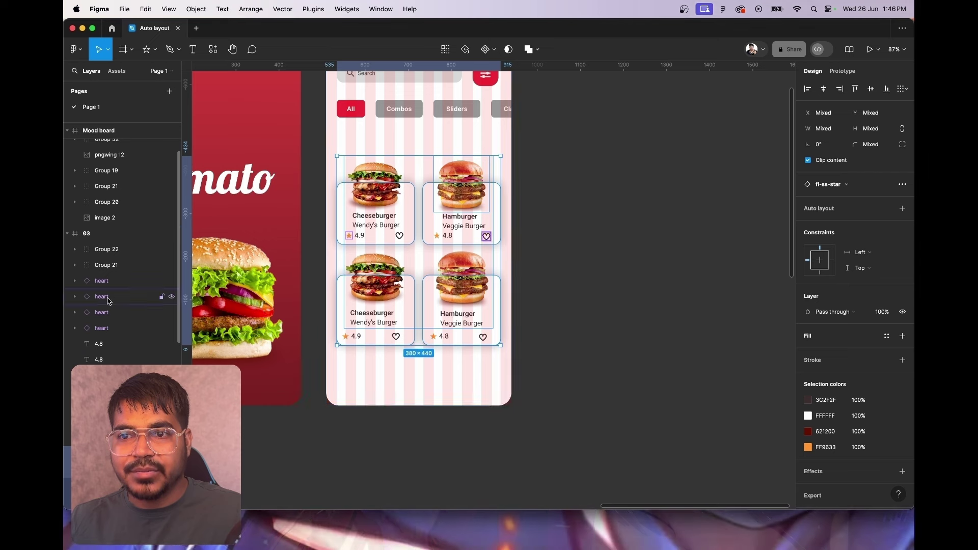
pyautogui.keyDown('shift'); pyautogui.click(112, 283); pyautogui.keyUp('shift')
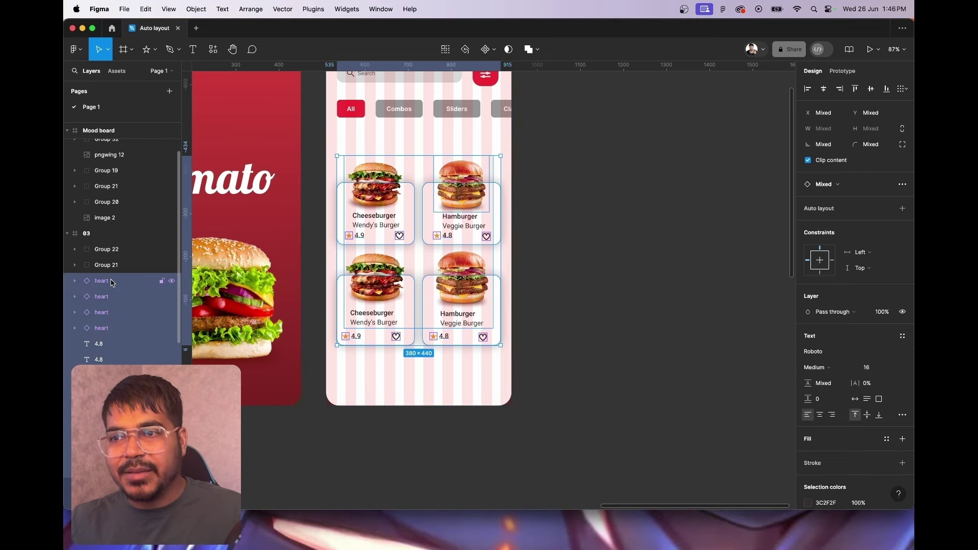
pyautogui.moveTo(461, 323); pyautogui.dragTo(460, 288)
pyautogui.hotkey('ctrl', 'z')
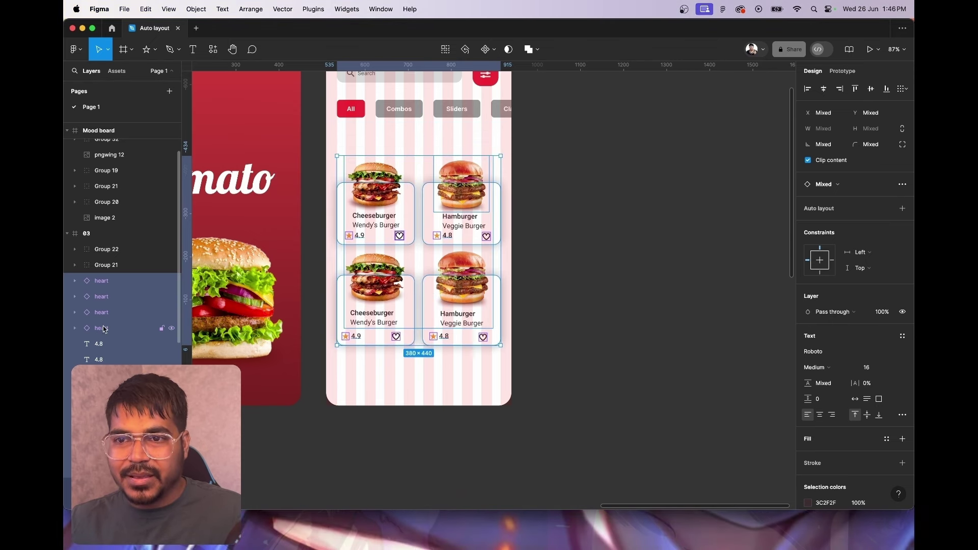
pyautogui.moveTo(105, 264)
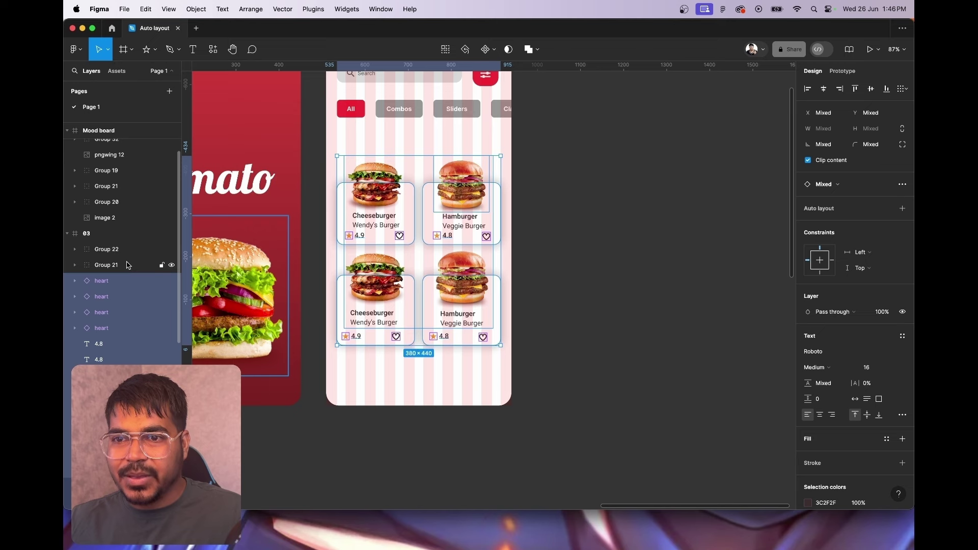
# Add both burger photo groups and move the whole card grid up
pyautogui.keyDown('shift'); pyautogui.click(125, 255); pyautogui.keyUp('shift')
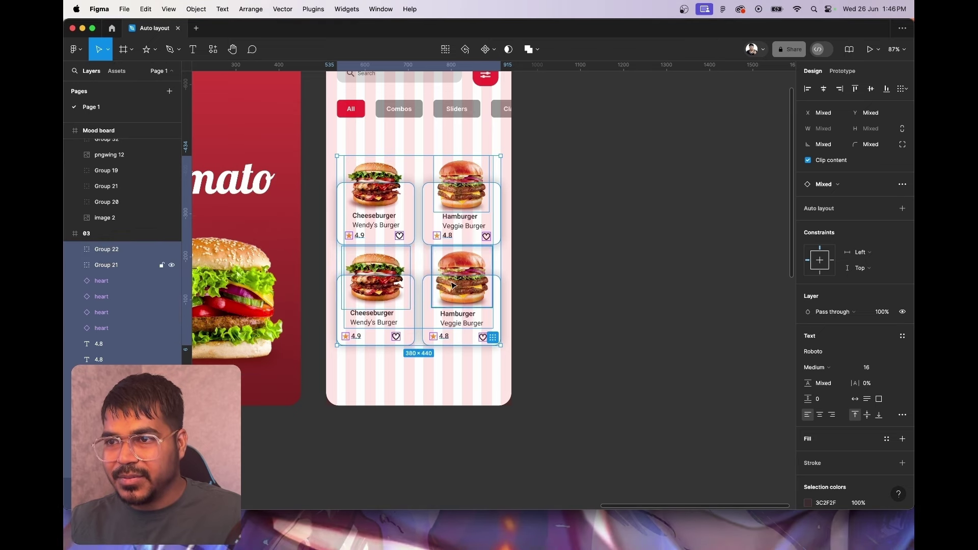
pyautogui.moveTo(473, 302)
pyautogui.mouseDown()
pyautogui.moveTo(451, 251)
pyautogui.moveTo(452, 263)
pyautogui.mouseUp()
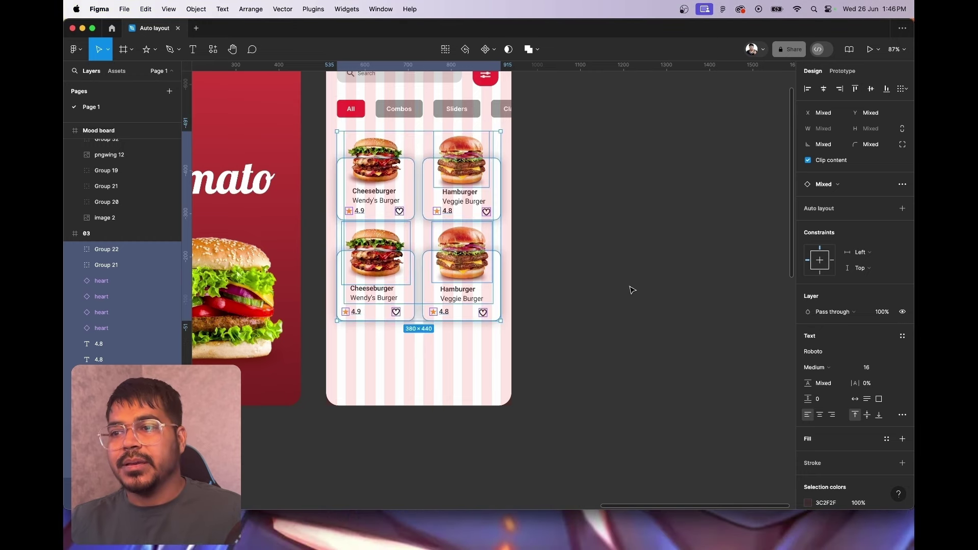
pyautogui.click(628, 286)
pyautogui.scroll(1, 574, 328)
pyautogui.scroll(4, 574, 329)
pyautogui.scroll(-3, 574, 329)
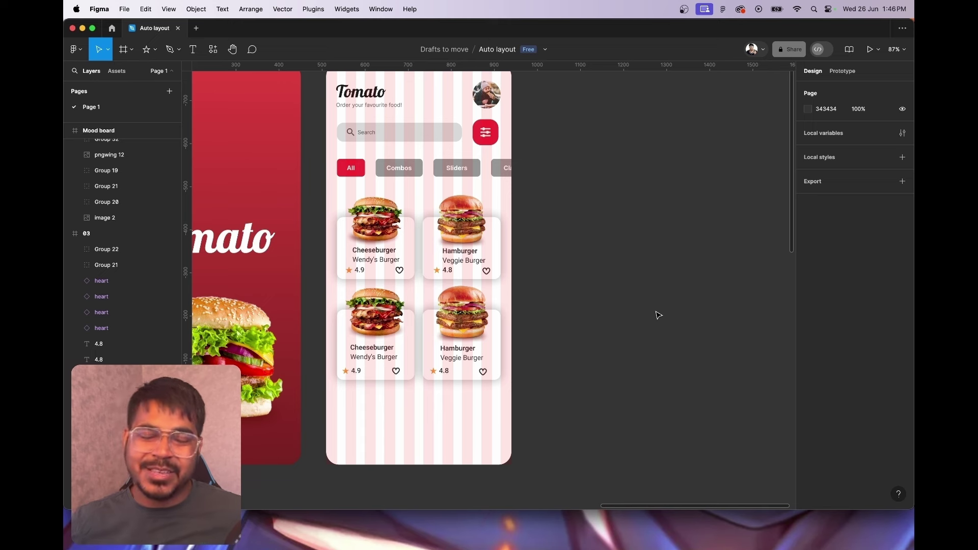
pyautogui.press('super+Tab')
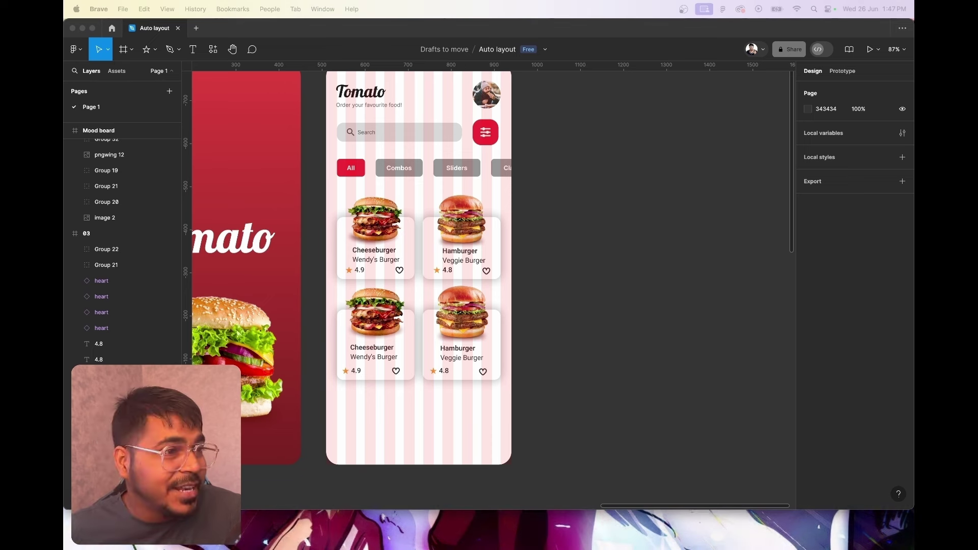
pyautogui.press('super+Tab')
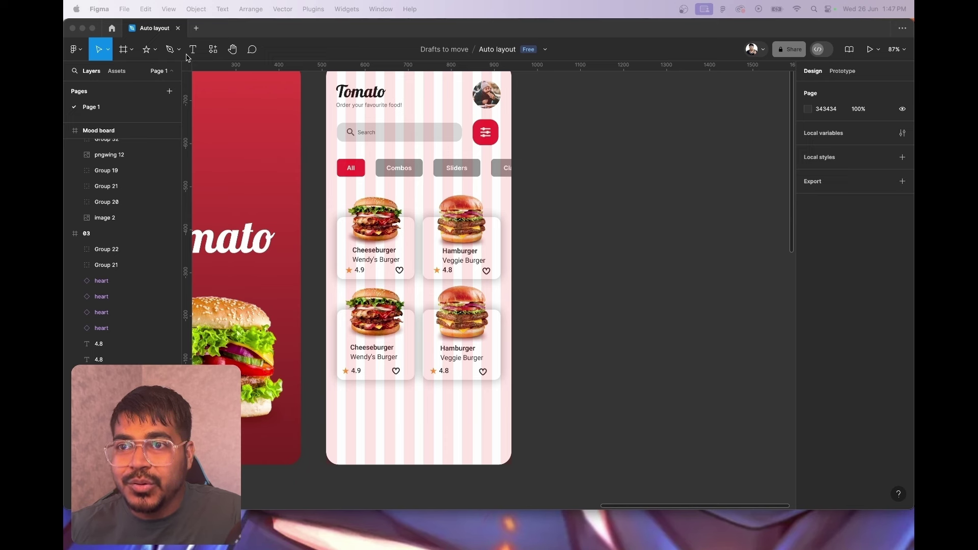
# Draw a 438×99 bottom bar filled with the filter button's red, EF2A39
pyautogui.click(154, 49)
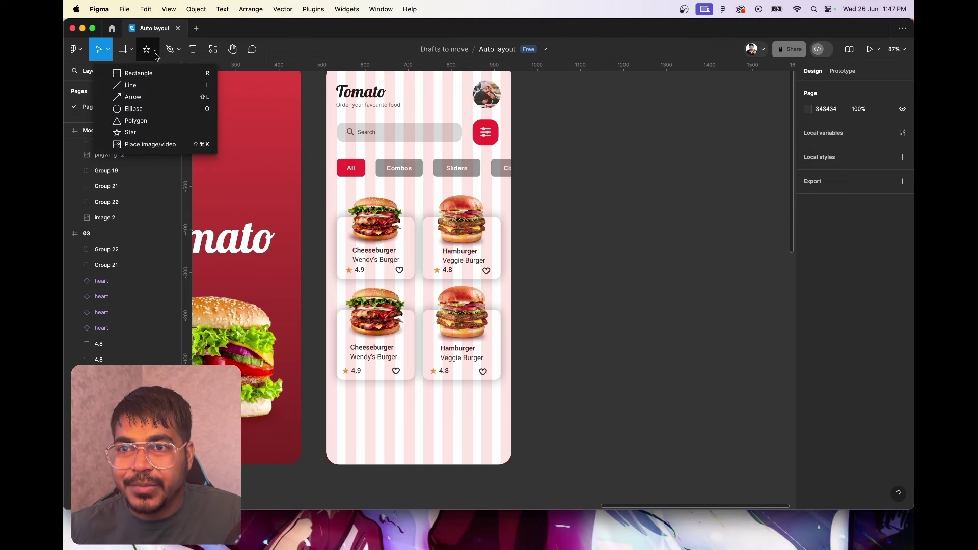
pyautogui.click(150, 74)
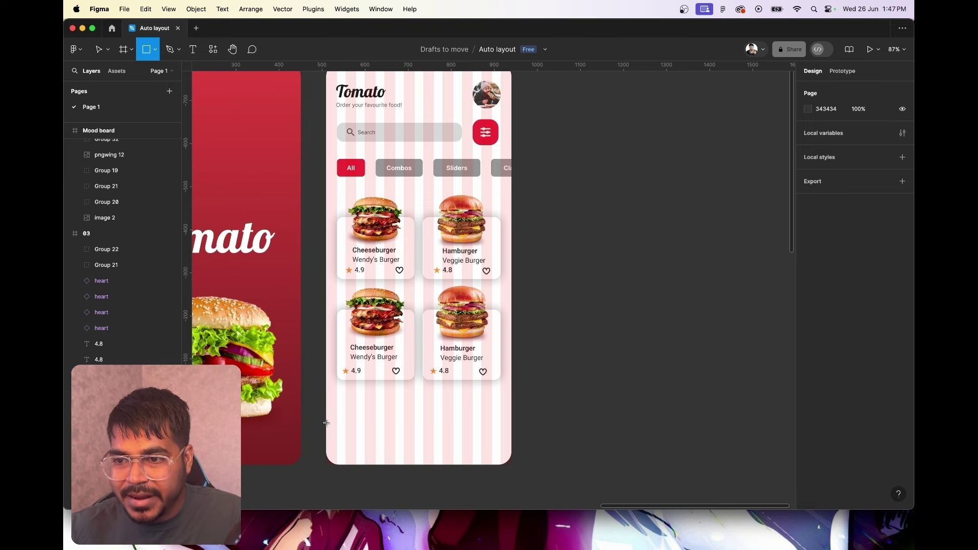
pyautogui.moveTo(326, 422); pyautogui.dragTo(516, 465)
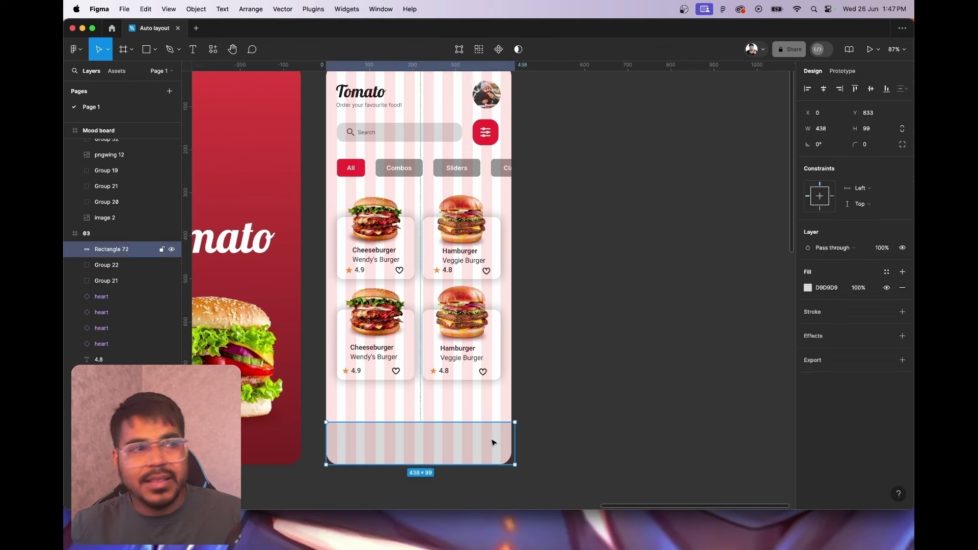
pyautogui.click(808, 288)
pyautogui.click(693, 391)
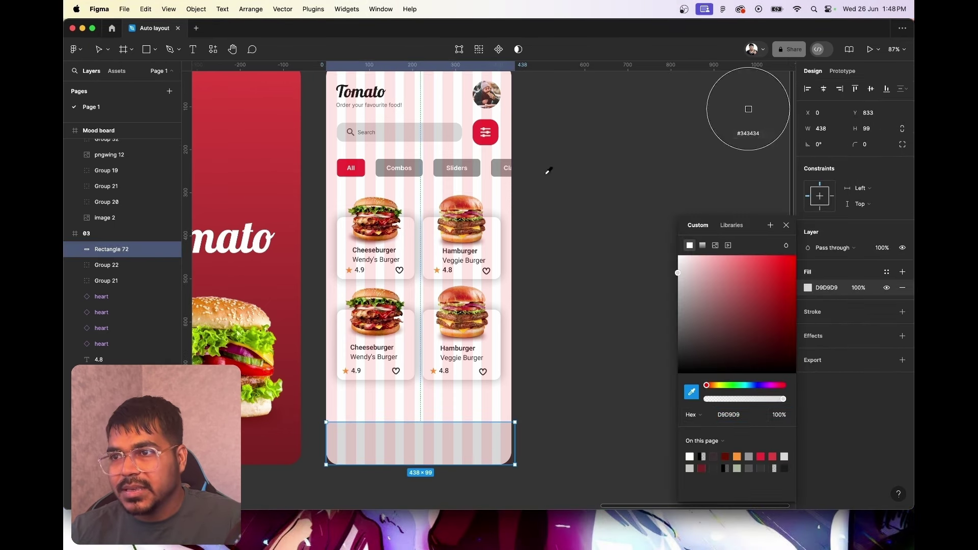
pyautogui.click(494, 128)
pyautogui.click(571, 224)
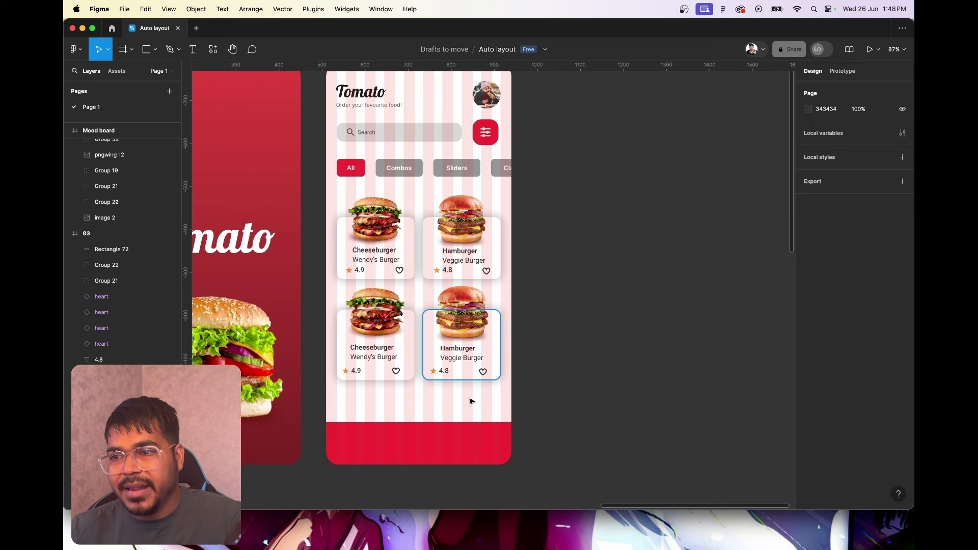
pyautogui.click(426, 444)
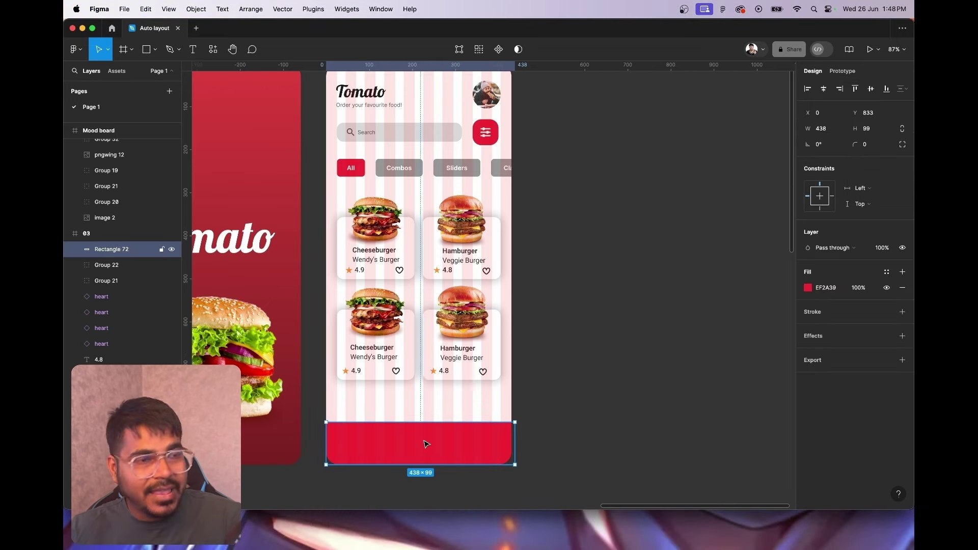
# Launch the Iconify plugin and search for 'home' icons
pyautogui.click(212, 50)
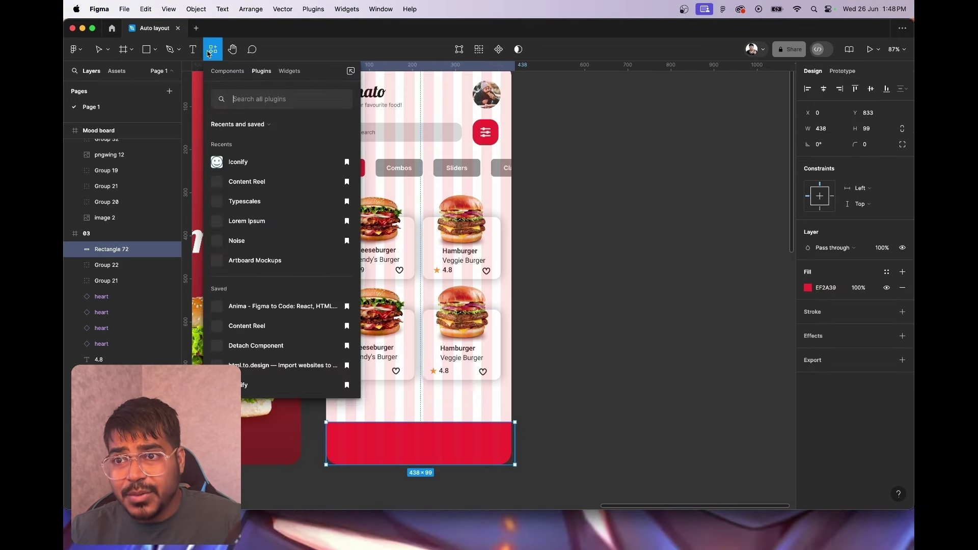
pyautogui.click(239, 161)
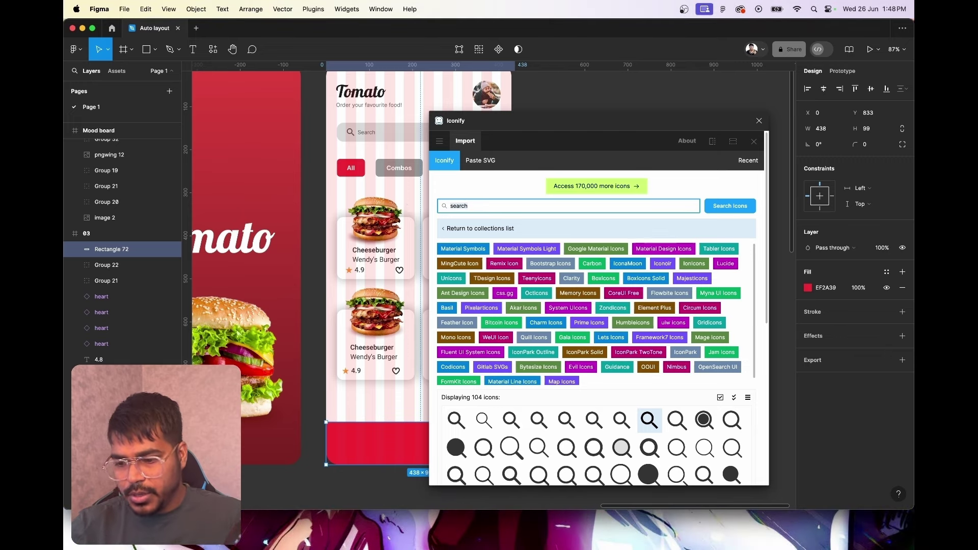
pyautogui.press('BackSpace')
pyautogui.write('Home')
pyautogui.press('Return')
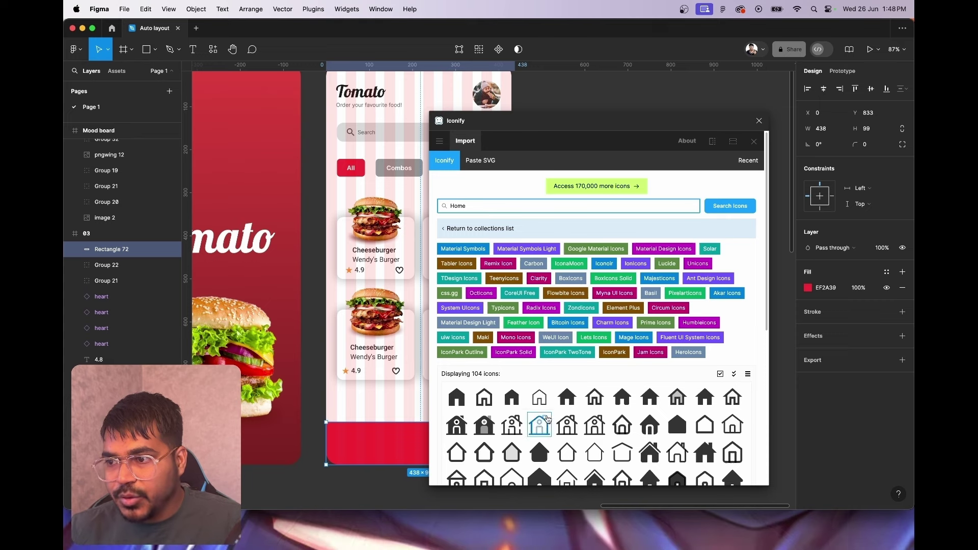
pyautogui.scroll(-2, 594, 423)
pyautogui.scroll(-3, 586, 419)
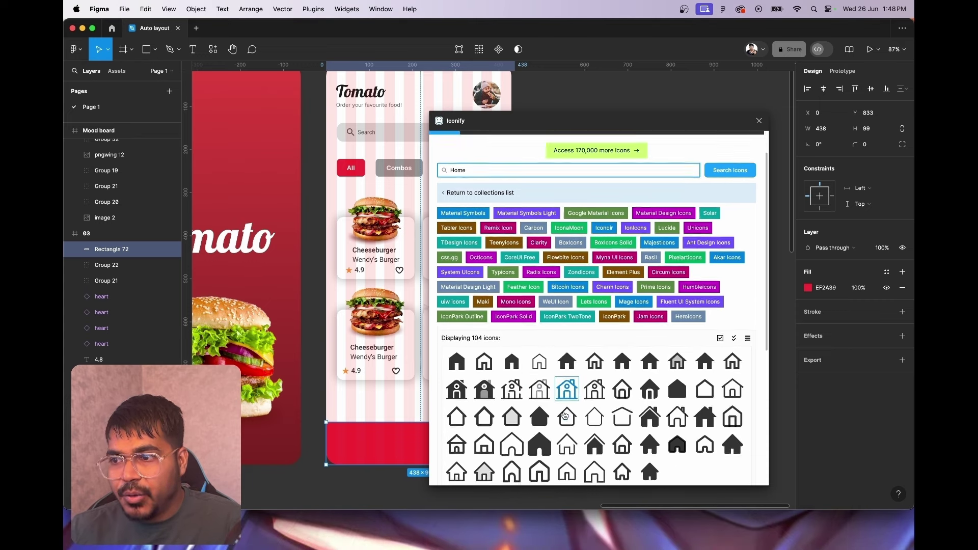
pyautogui.scroll(-2, 564, 416)
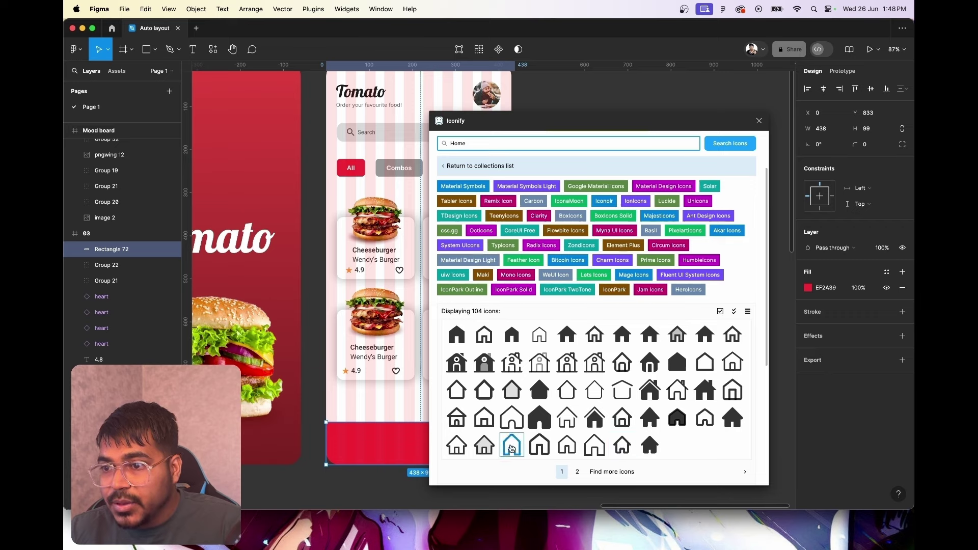
pyautogui.press('Return')
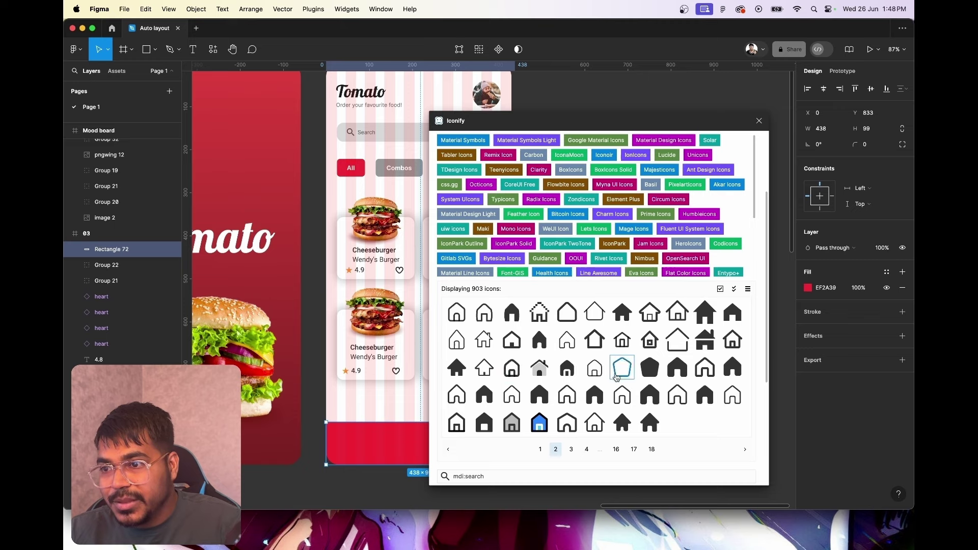
# Import fluent:home-48-filled into frame 03 and close Iconify
pyautogui.click(705, 396)
pyautogui.scroll(-4, 705, 396)
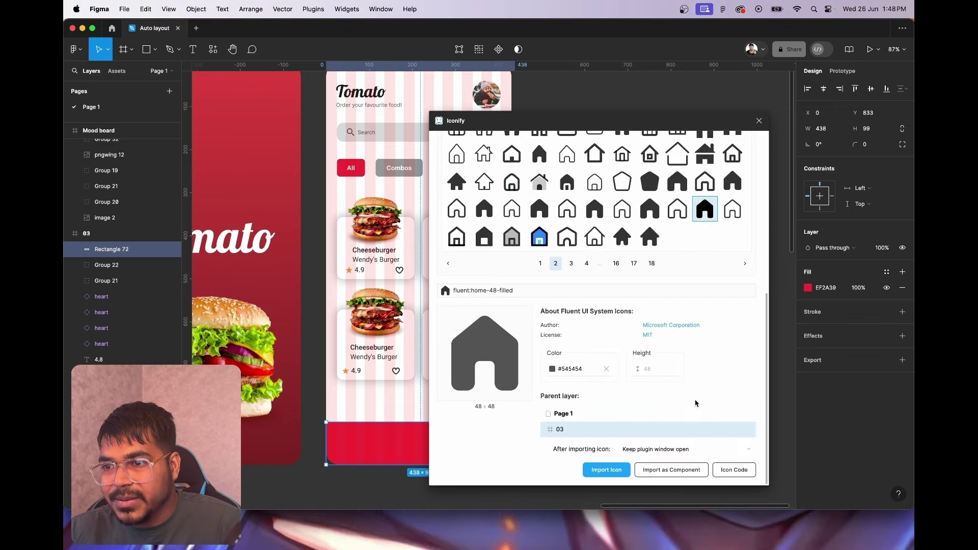
pyautogui.click(602, 470)
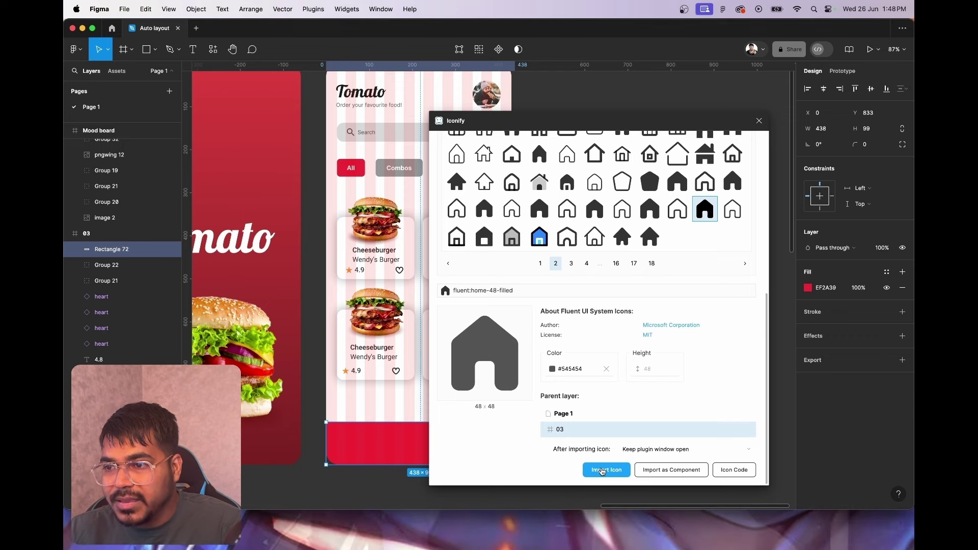
pyautogui.click(758, 120)
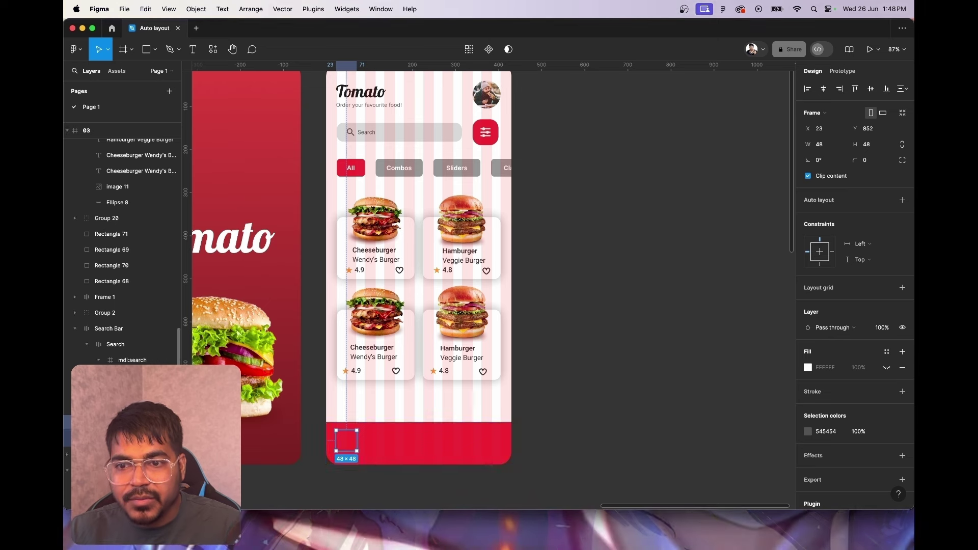
# Move the home icon layer above Rectangle 72 and set its Vector fill to FFFFFF
pyautogui.moveTo(127, 256)
pyautogui.mouseDown()
pyautogui.moveTo(118, 237)
pyautogui.moveTo(117, 245)
pyautogui.moveTo(136, 158)
pyautogui.moveTo(118, 198)
pyautogui.mouseUp()
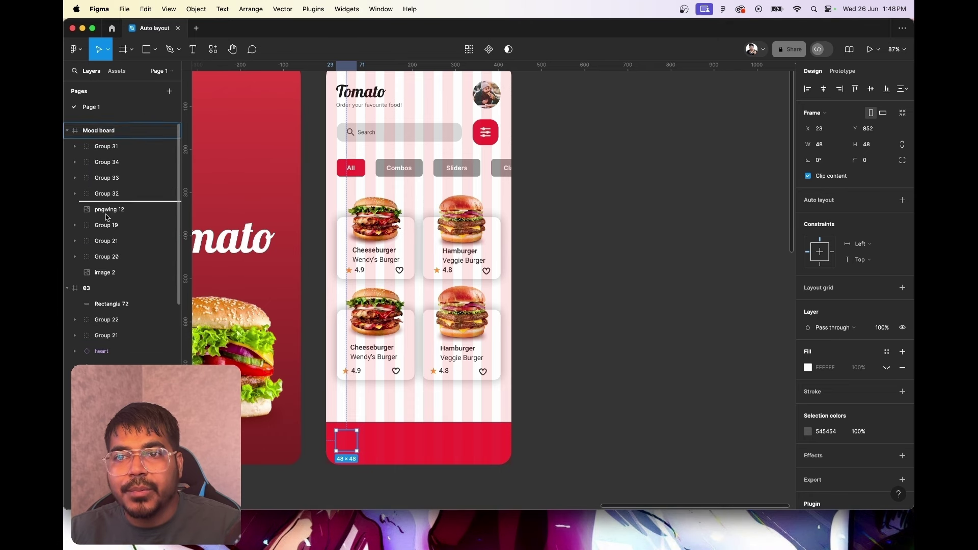
pyautogui.moveTo(107, 311); pyautogui.dragTo(107, 312)
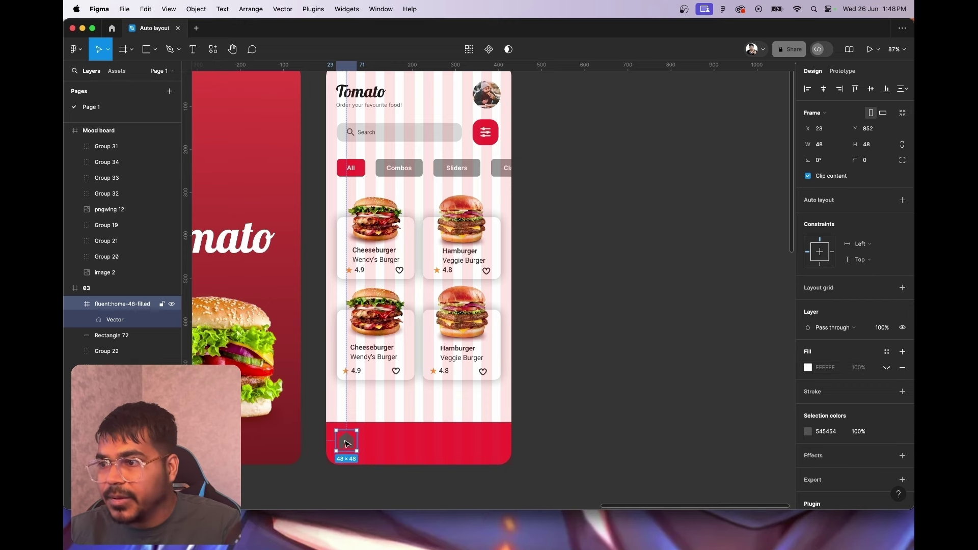
pyautogui.click(98, 320)
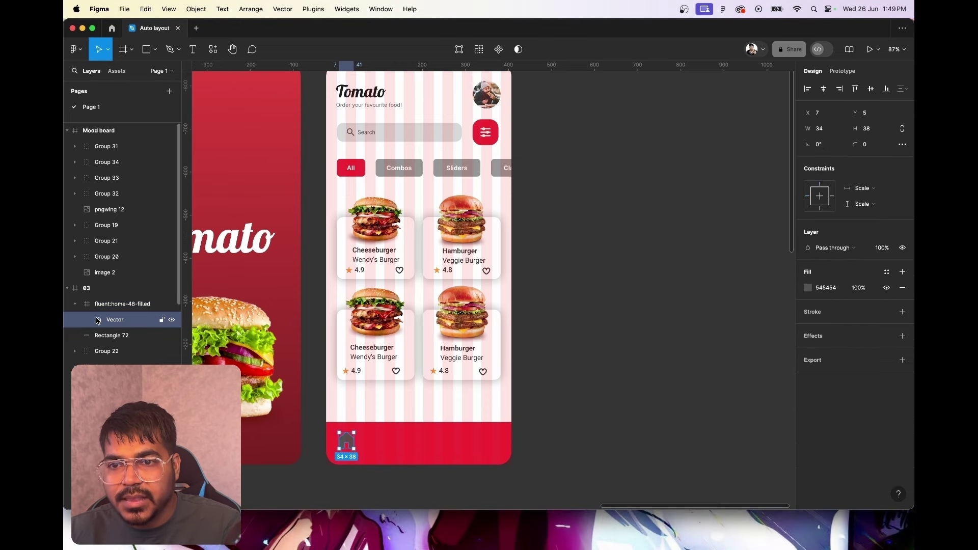
pyautogui.click(808, 288)
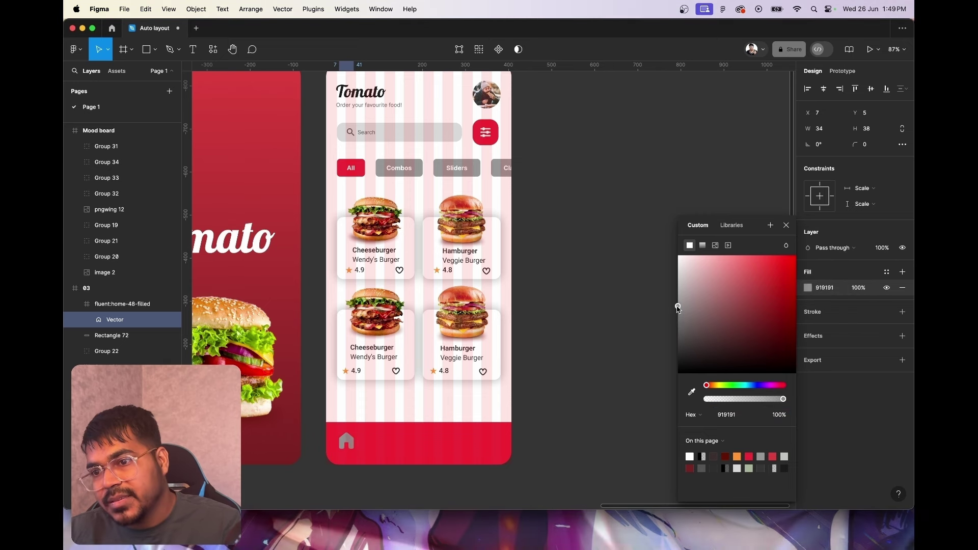
pyautogui.moveTo(679, 324); pyautogui.dragTo(672, 249)
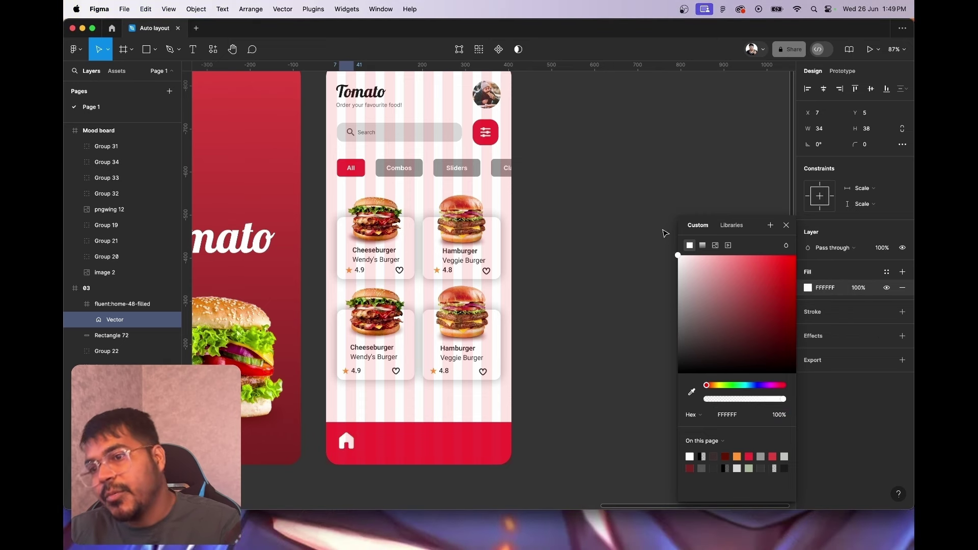
pyautogui.click(786, 225)
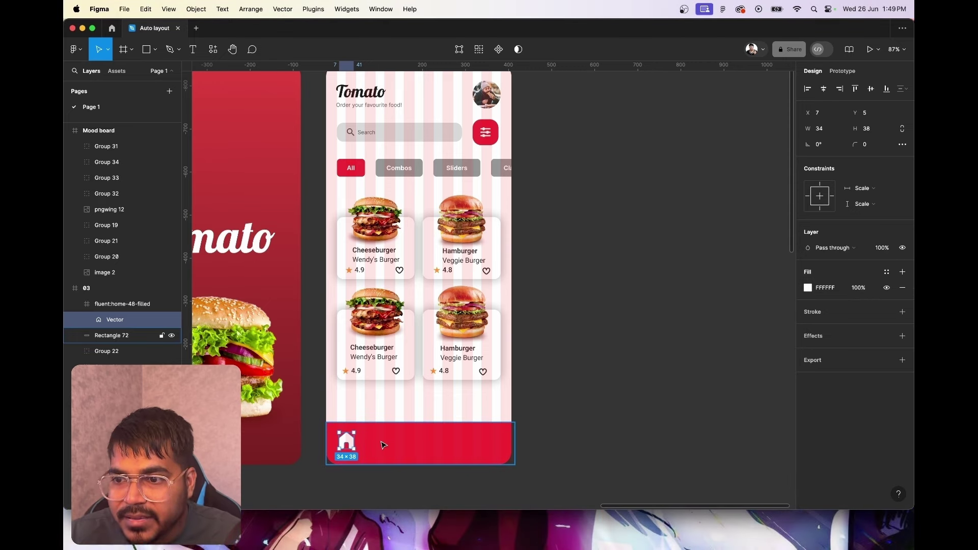
# Scale the white home icon down to about 26×29
pyautogui.scroll(2, 387, 441)
pyautogui.scroll(-4, 390, 442)
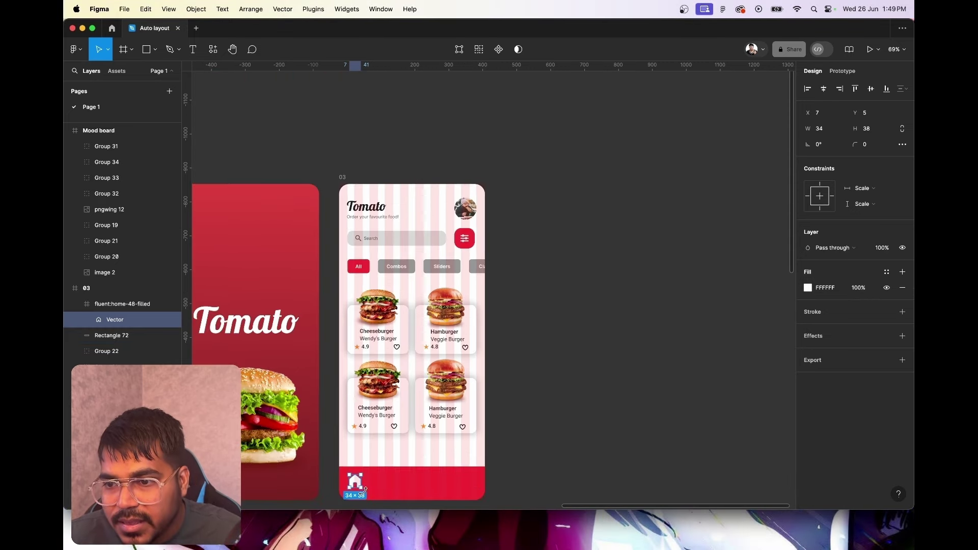
pyautogui.scroll(5, 383, 469)
pyautogui.scroll(3, 387, 458)
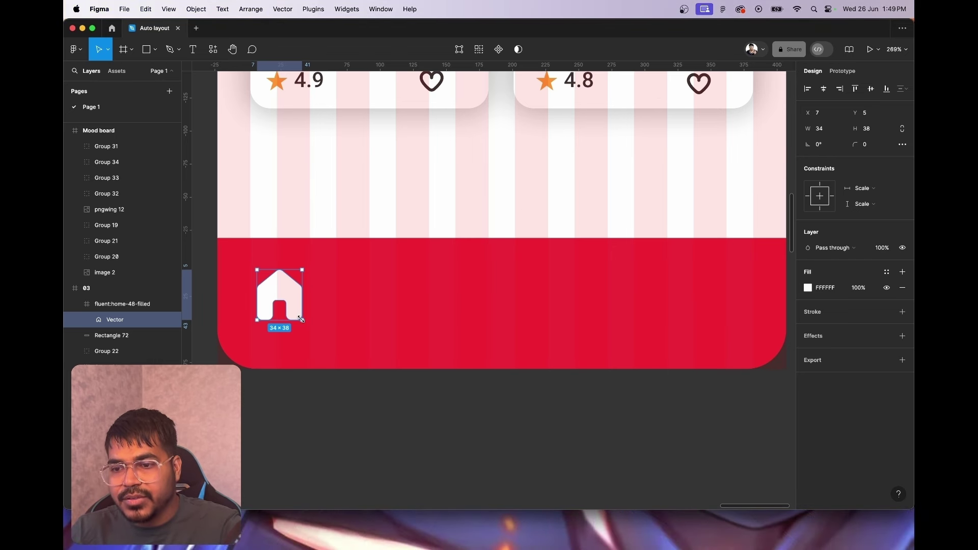
pyautogui.moveTo(299, 317); pyautogui.dragTo(274, 297)
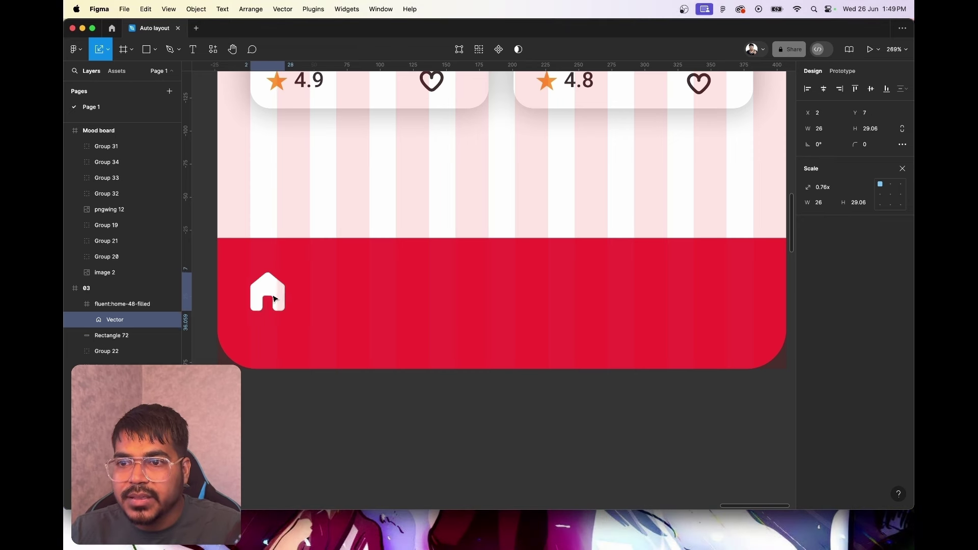
pyautogui.click(335, 340)
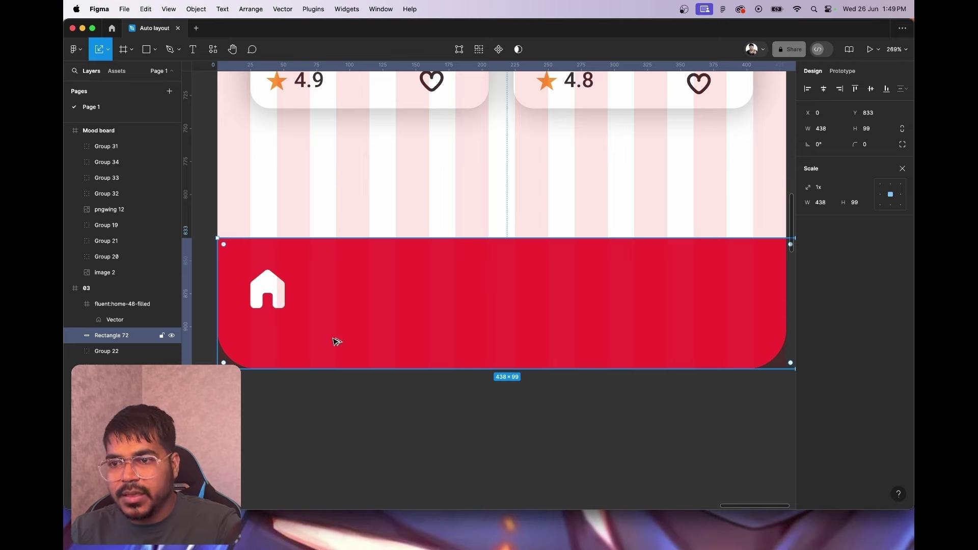
pyautogui.scroll(-2, 335, 340)
pyautogui.scroll(-4, 335, 340)
# Snap Rectangle 72 to X 0 and shorten it to 438×73 around the home icon
pyautogui.scroll(-2, 335, 340)
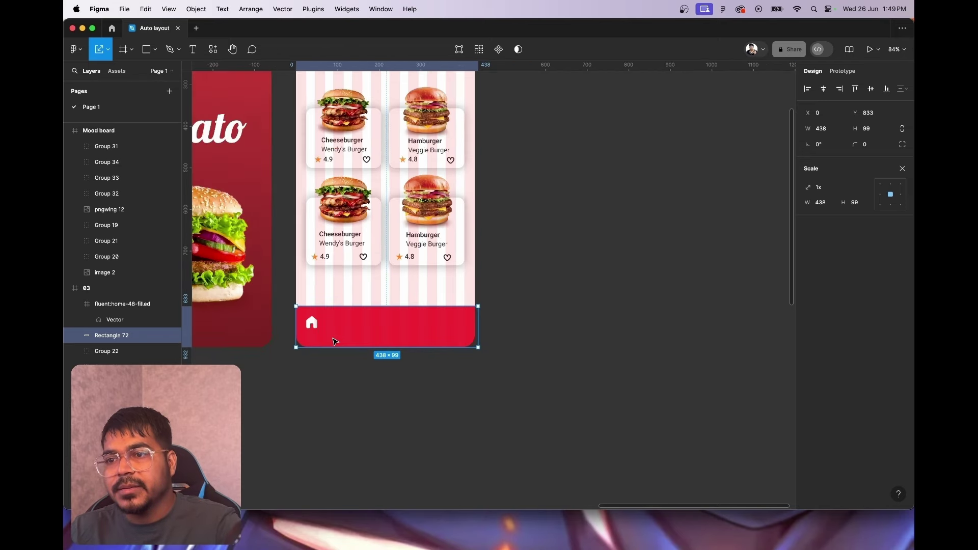
pyautogui.scroll(-1, 335, 340)
pyautogui.scroll(-1, 335, 340)
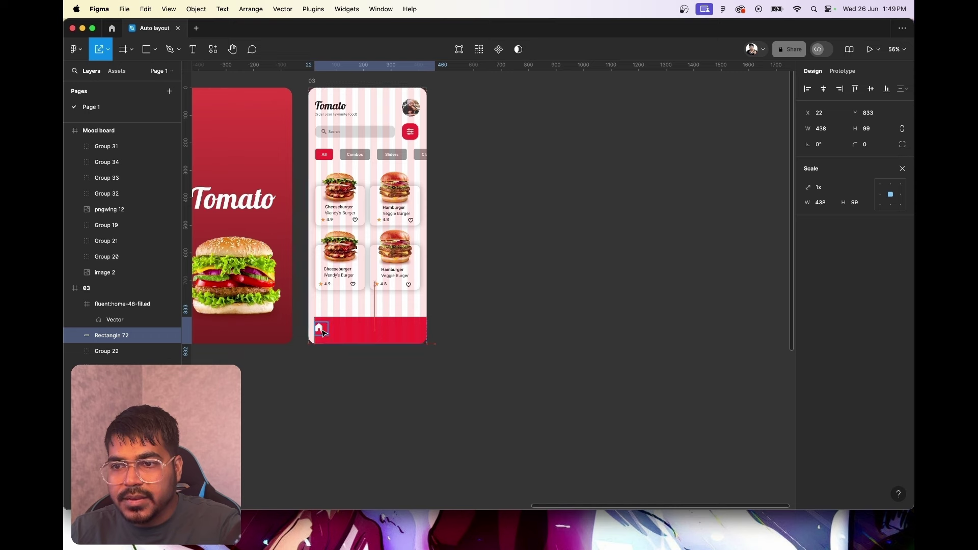
pyautogui.moveTo(322, 332); pyautogui.dragTo(320, 335)
pyautogui.click(320, 329)
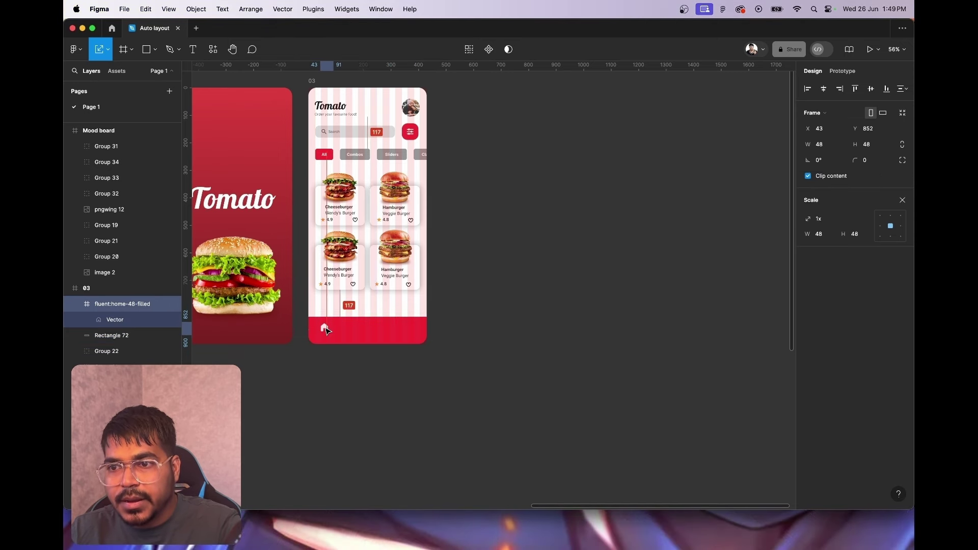
pyautogui.click(529, 321)
pyautogui.click(374, 330)
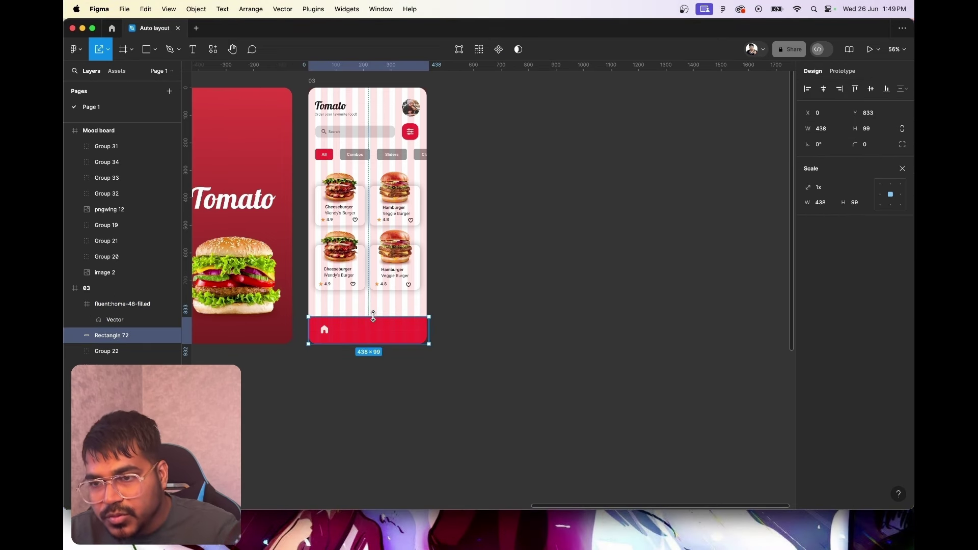
pyautogui.press('v')
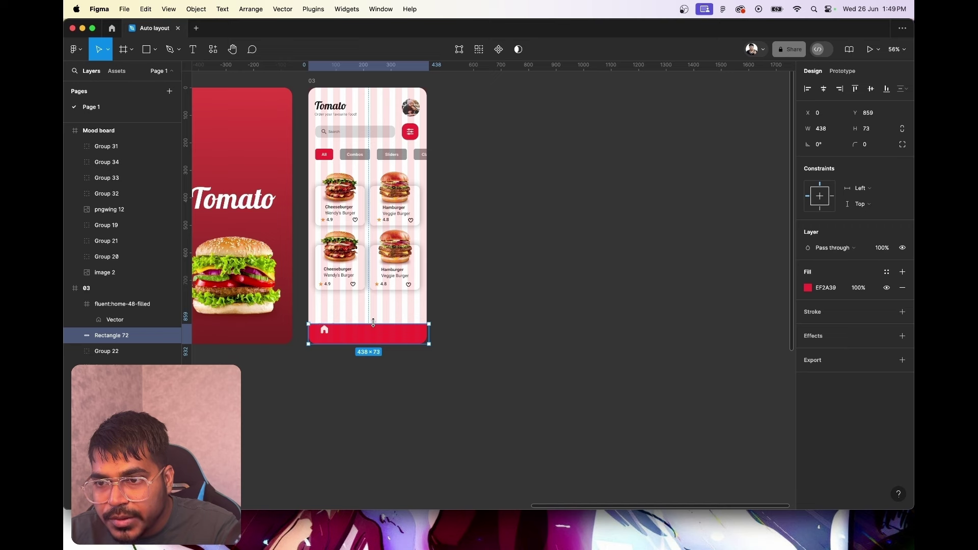
pyautogui.click(326, 336)
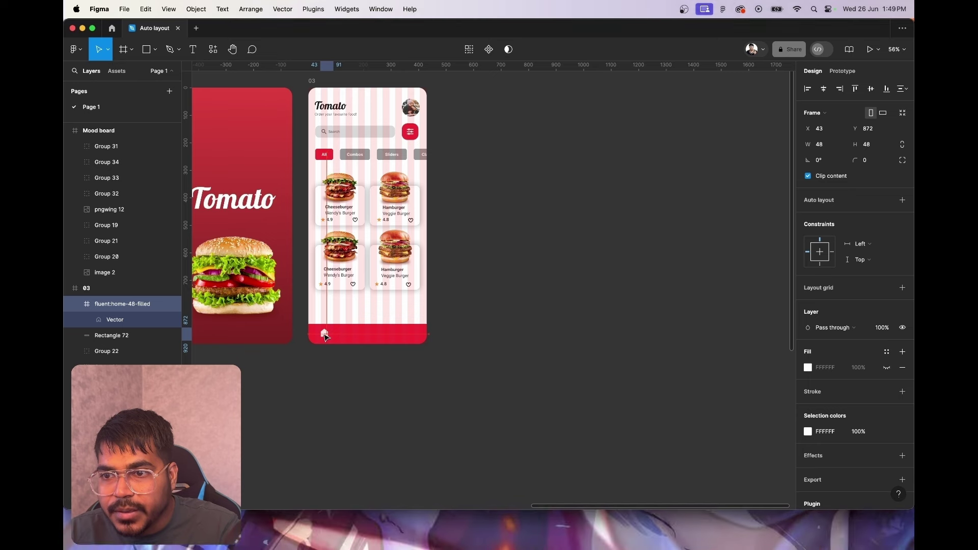
pyautogui.click(361, 340)
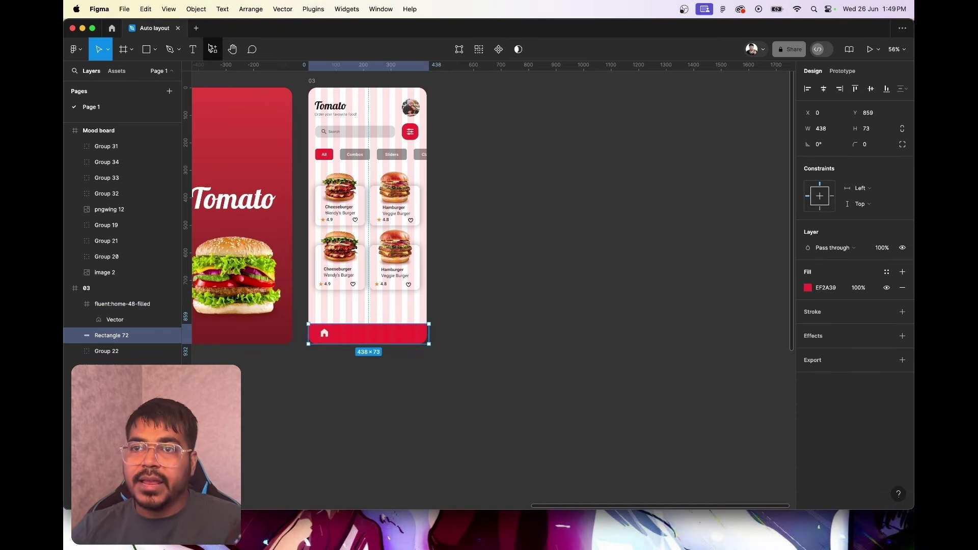
pyautogui.click(210, 49)
# Search Iconify for 'Members', then 'Account' icons
pyautogui.click(240, 160)
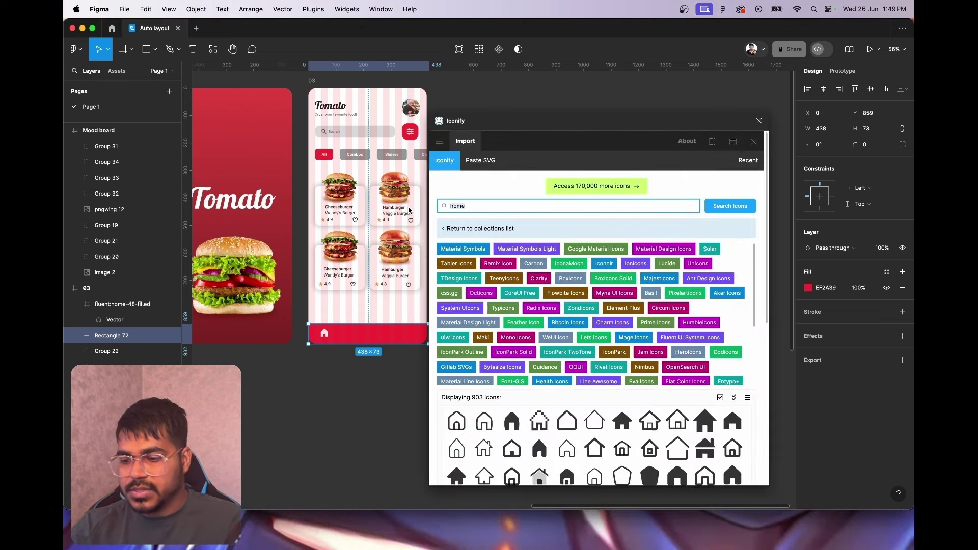
pyautogui.write('Members')
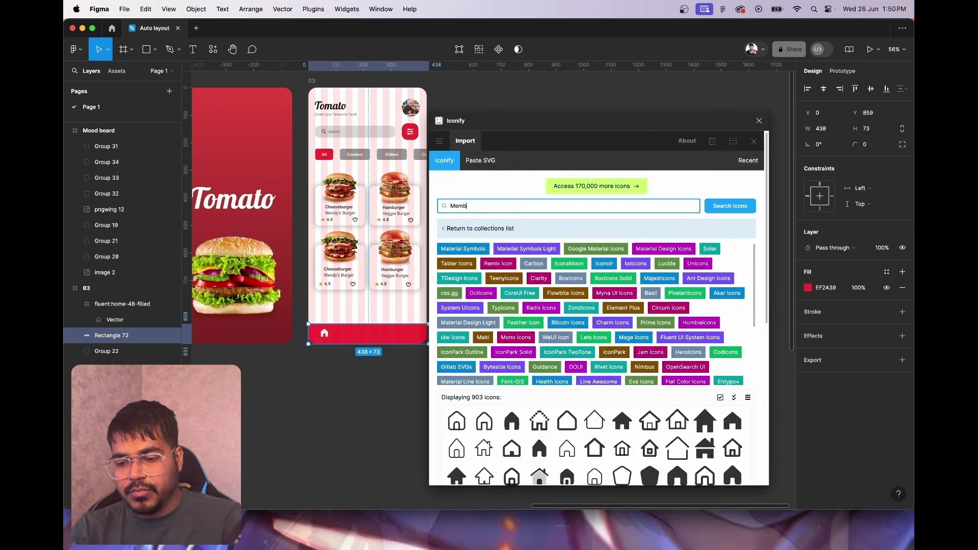
pyautogui.press('Return')
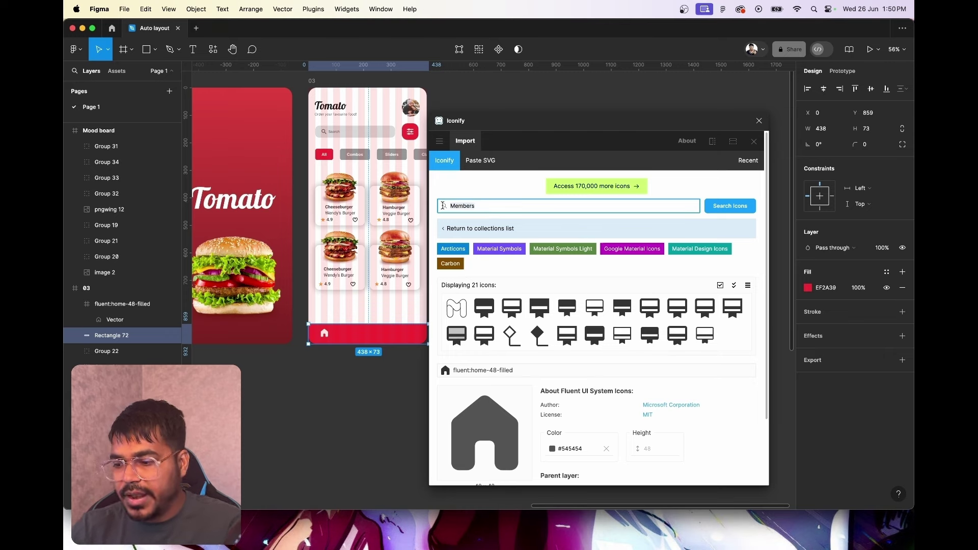
pyautogui.write('Account')
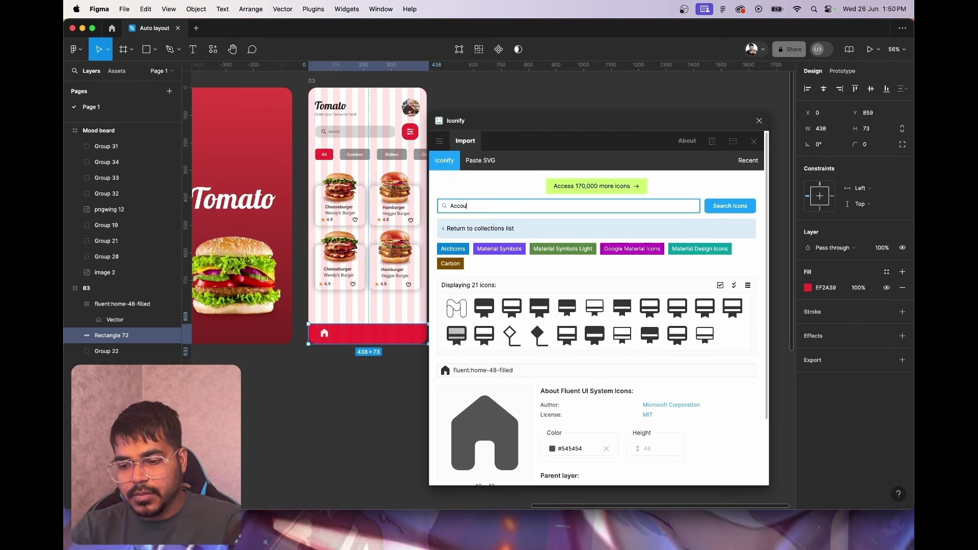
pyautogui.press('Return')
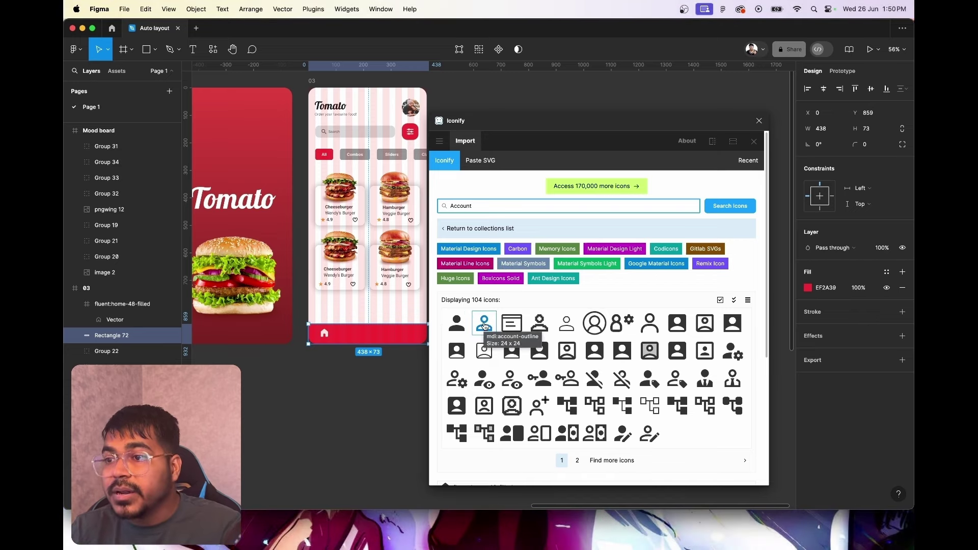
# Import the solid mdi:account person icon into frame 03
pyautogui.click(485, 324)
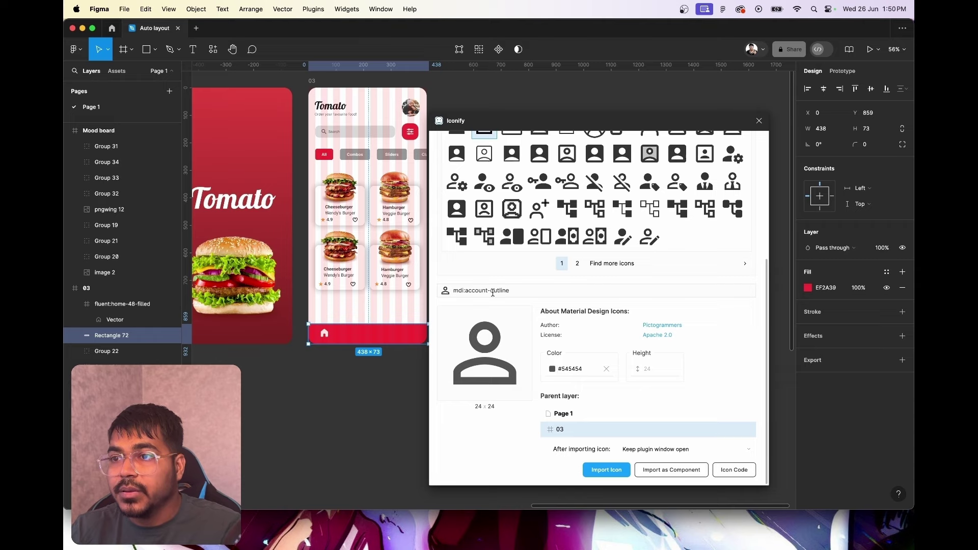
pyautogui.scroll(3, 484, 306)
pyautogui.scroll(3, 469, 324)
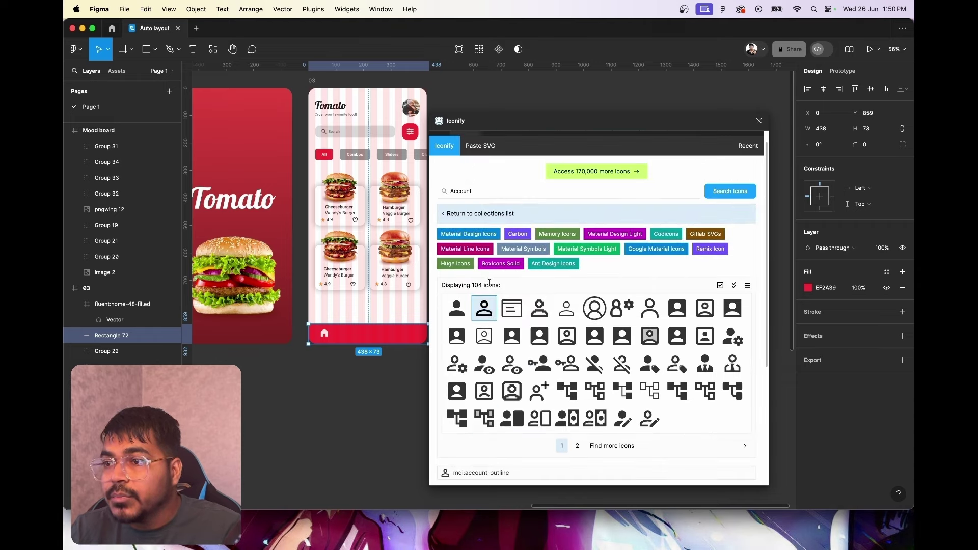
pyautogui.click(460, 309)
pyautogui.scroll(-5, 647, 425)
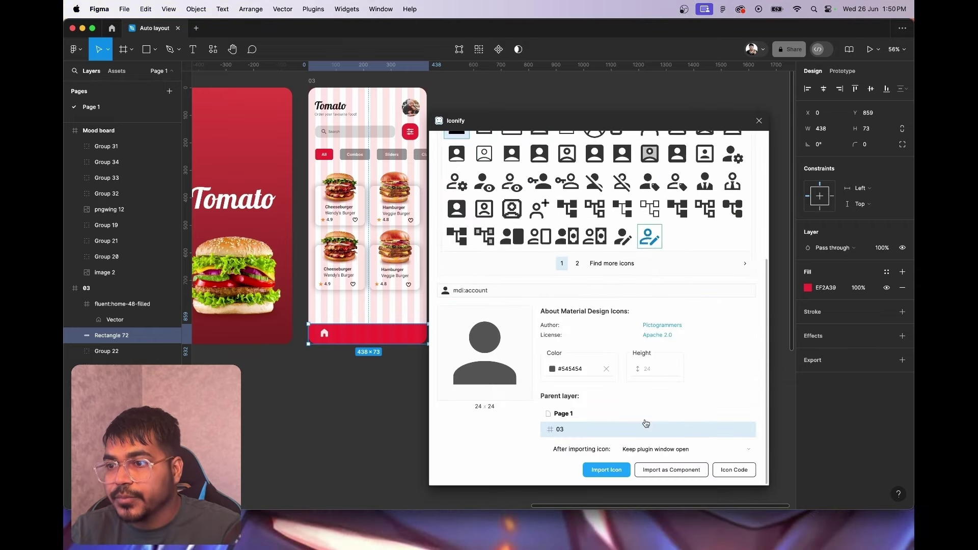
pyautogui.click(600, 471)
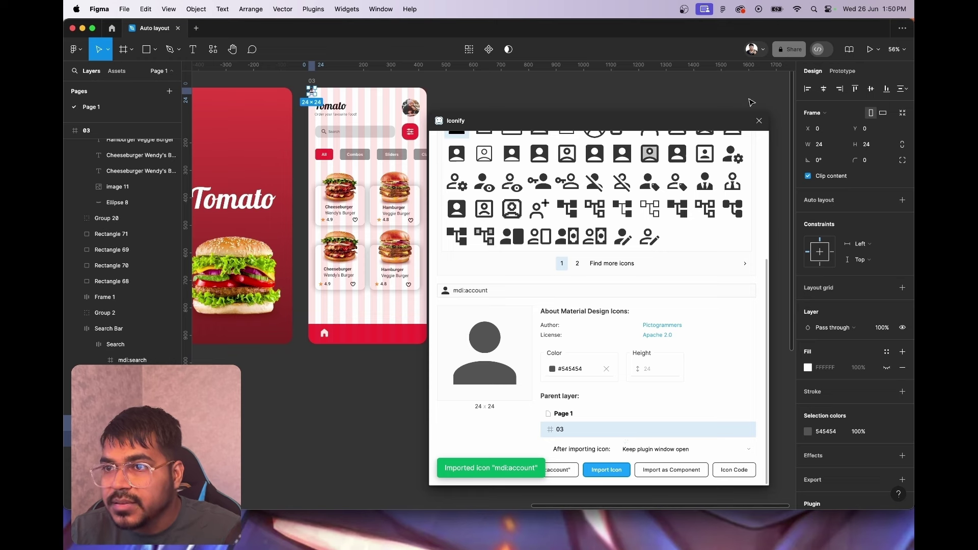
# Close Iconify and place the account icon in the red bar beside the home icon
pyautogui.click(759, 120)
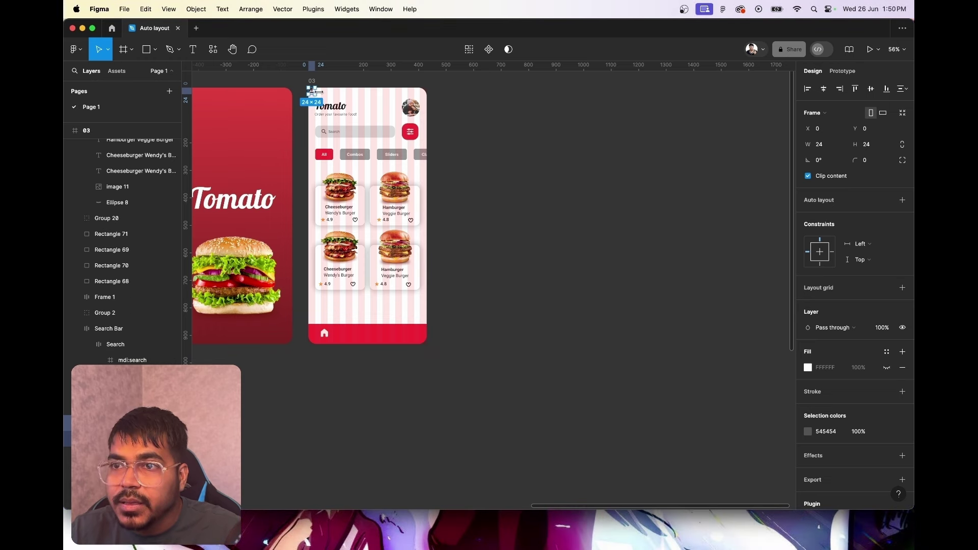
pyautogui.moveTo(315, 97); pyautogui.dragTo(342, 321)
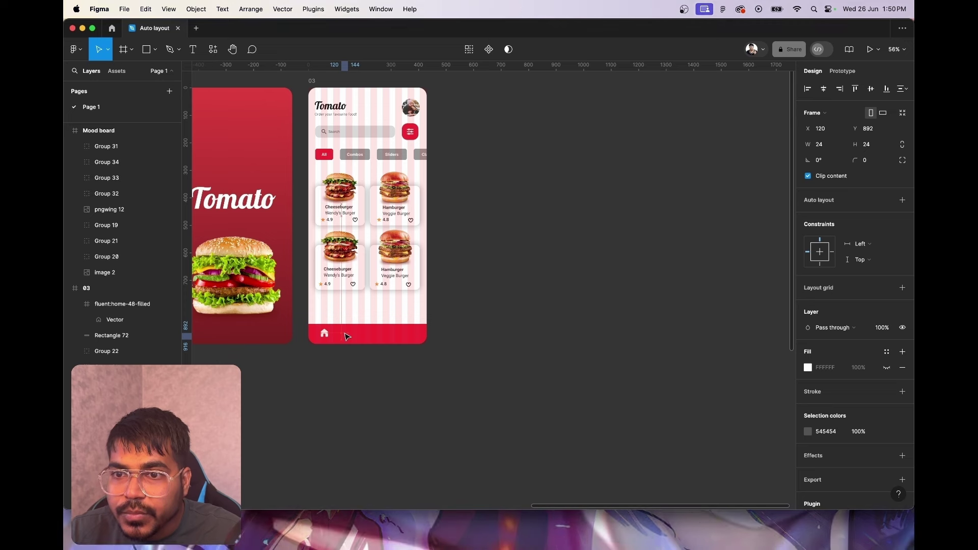
pyautogui.moveTo(346, 337); pyautogui.dragTo(344, 336)
pyautogui.scroll(-10, 123, 306)
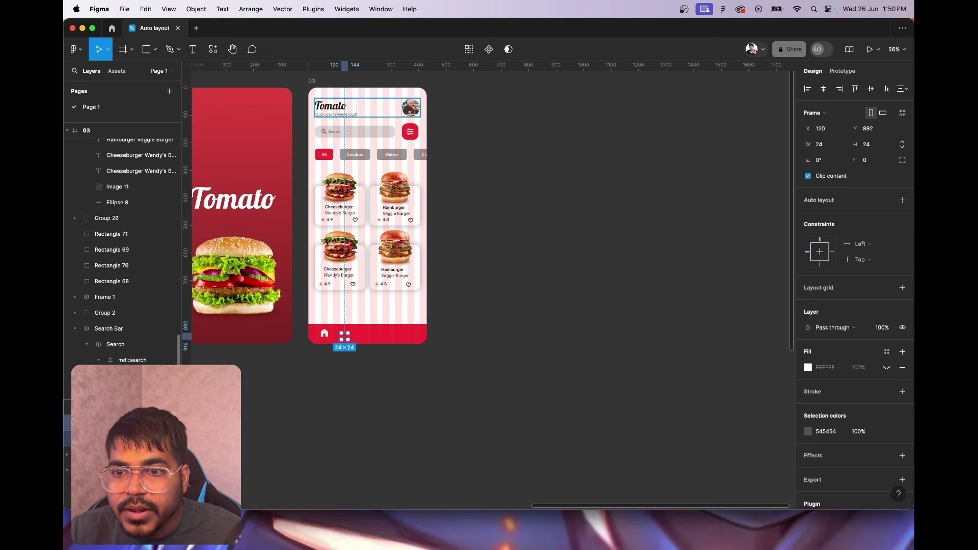
pyautogui.scroll(10, 115, 275)
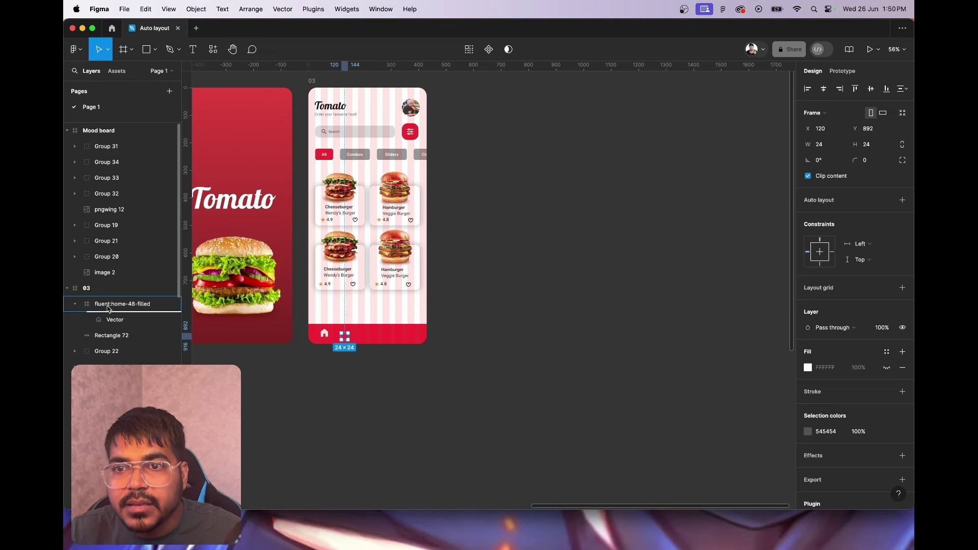
pyautogui.moveTo(108, 308); pyautogui.dragTo(109, 298)
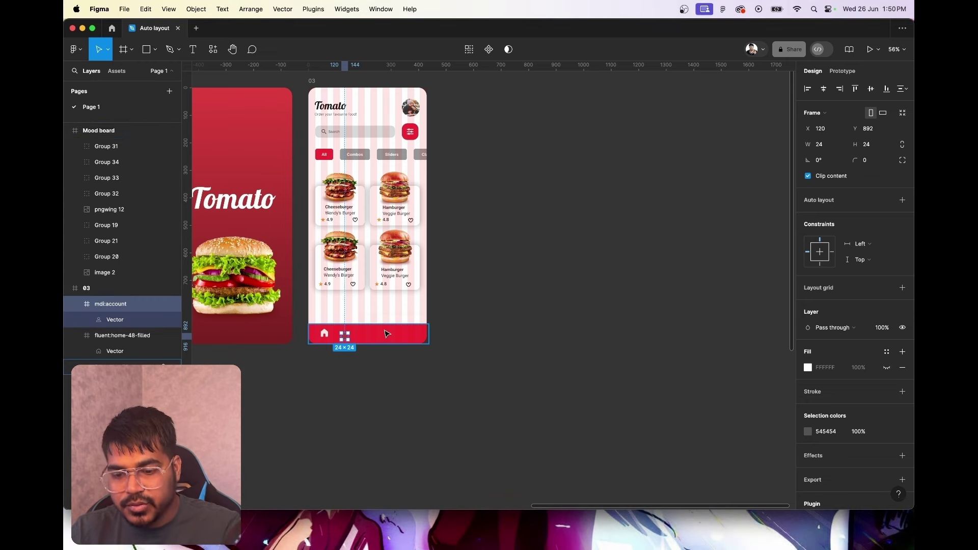
pyautogui.scroll(5, 386, 334)
pyautogui.scroll(3, 389, 317)
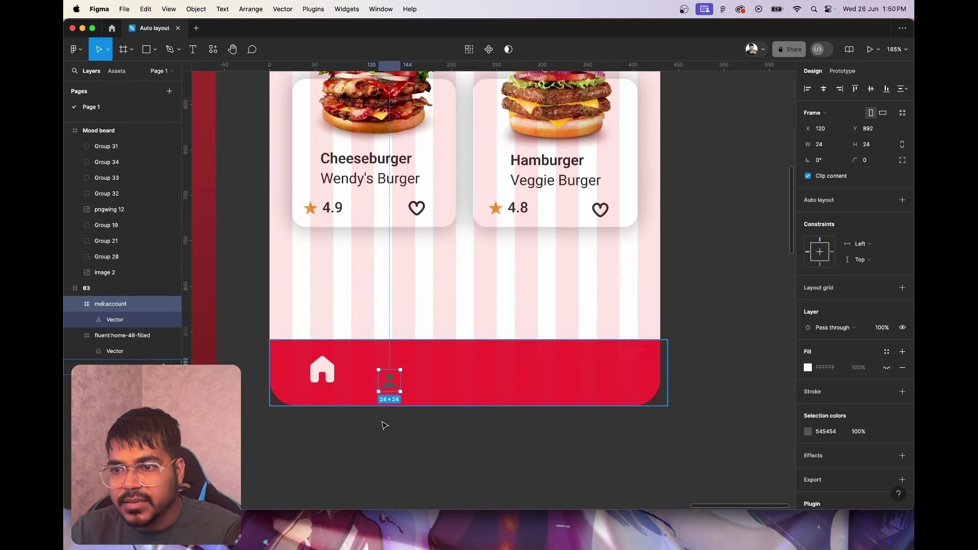
pyautogui.moveTo(391, 380); pyautogui.dragTo(390, 377)
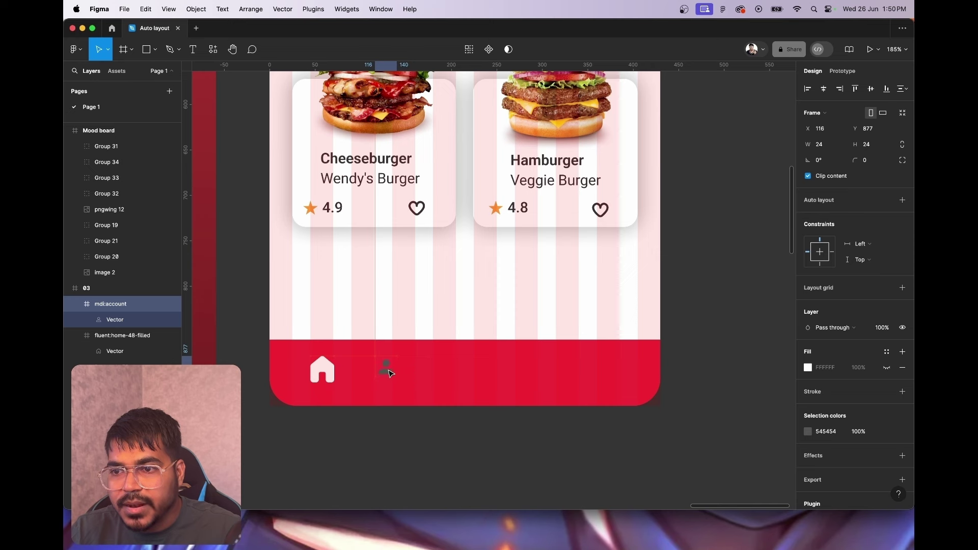
# Scale the account icon up to about 37×37
pyautogui.press('k')
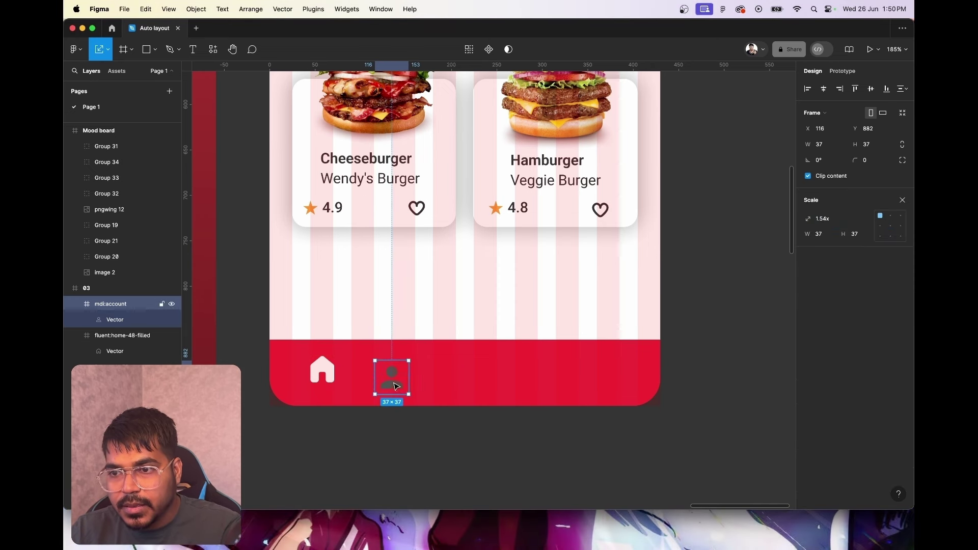
pyautogui.moveTo(400, 385); pyautogui.dragTo(395, 378)
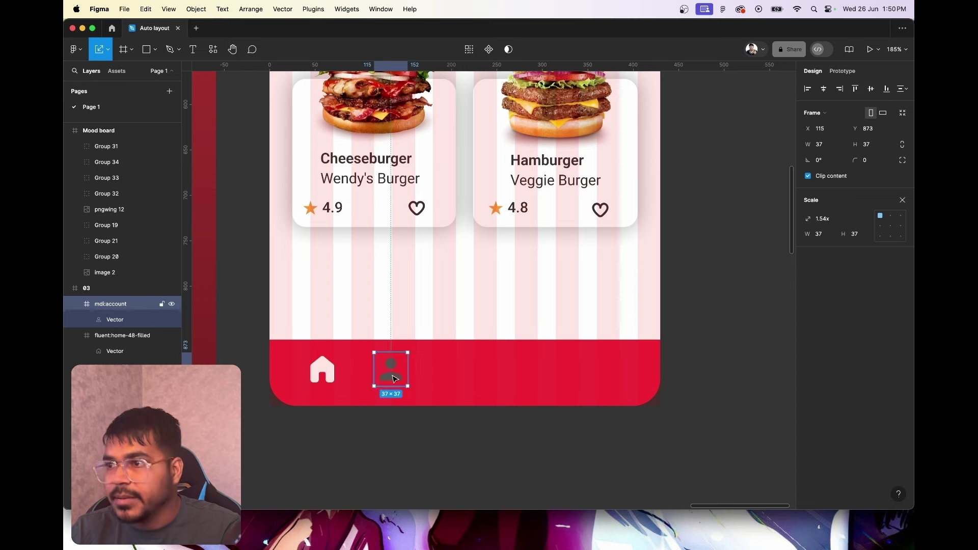
pyautogui.click(903, 201)
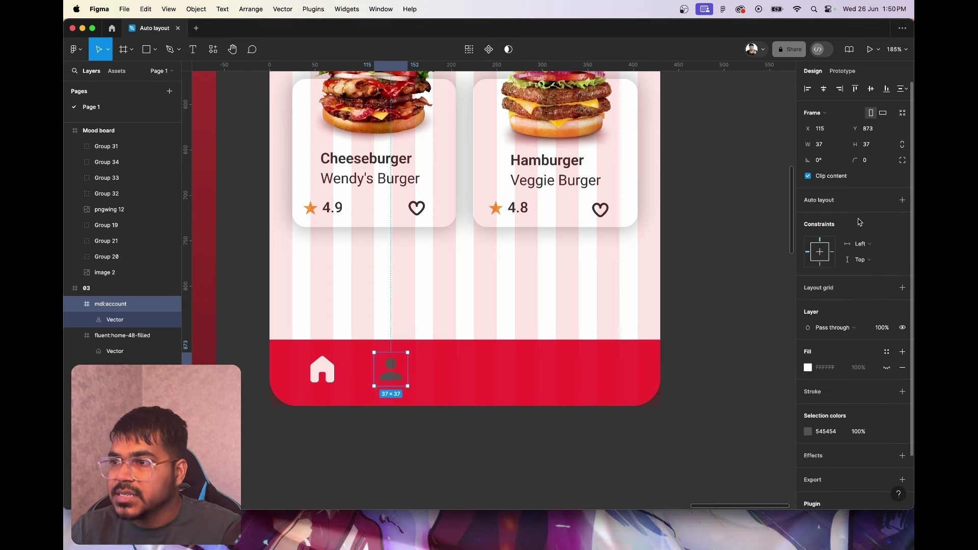
pyautogui.click(809, 368)
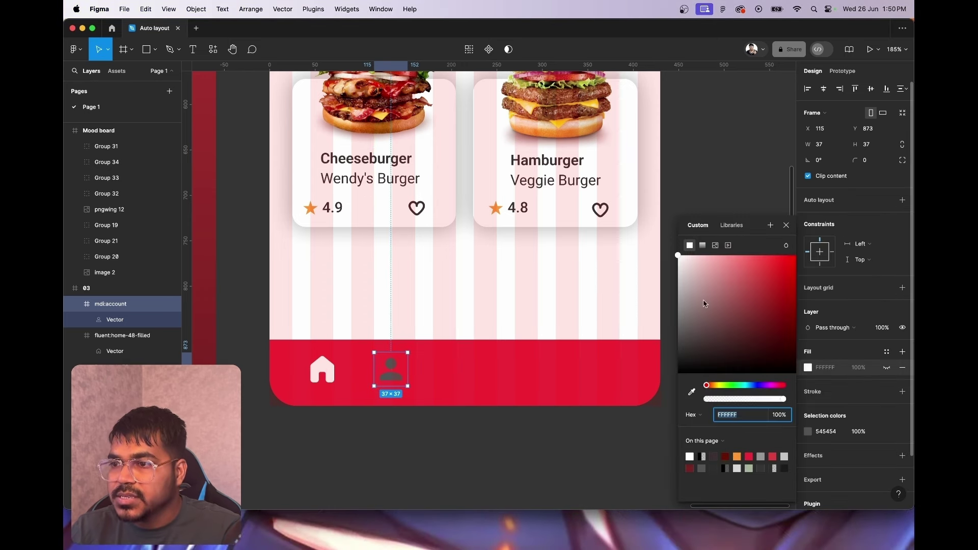
pyautogui.click(786, 226)
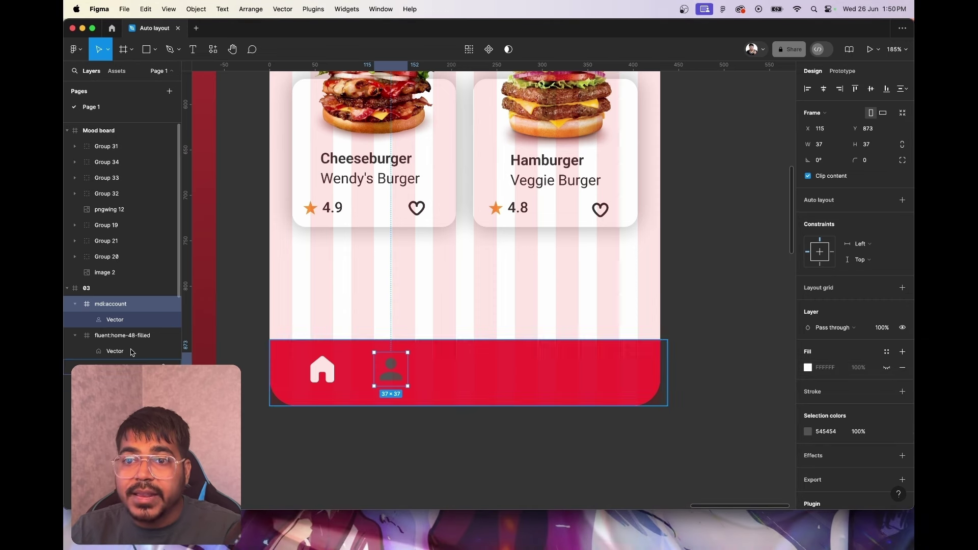
# Set the account icon's Vector fill to FFFFFF
pyautogui.click(127, 321)
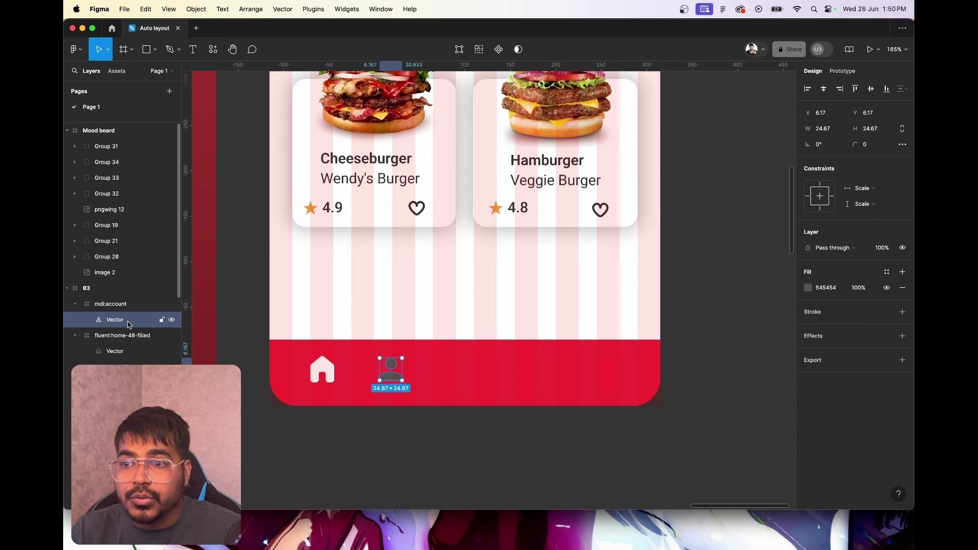
pyautogui.click(808, 288)
pyautogui.moveTo(679, 336); pyautogui.dragTo(678, 255)
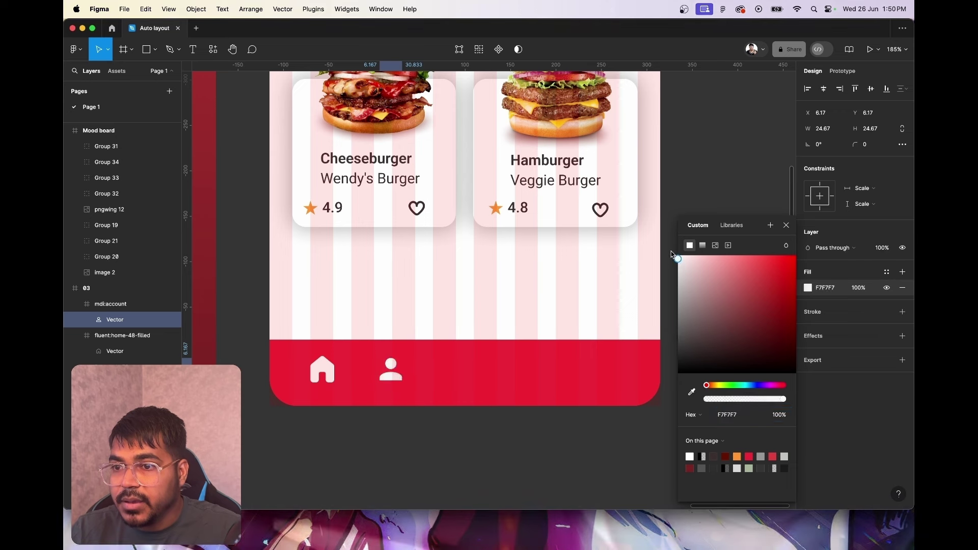
pyautogui.click(790, 227)
pyautogui.click(473, 402)
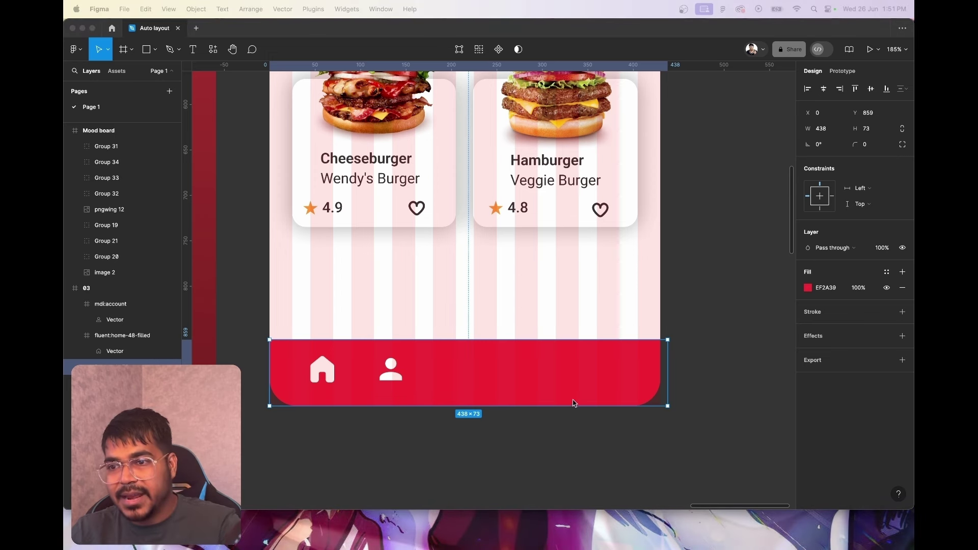
pyautogui.click(522, 374)
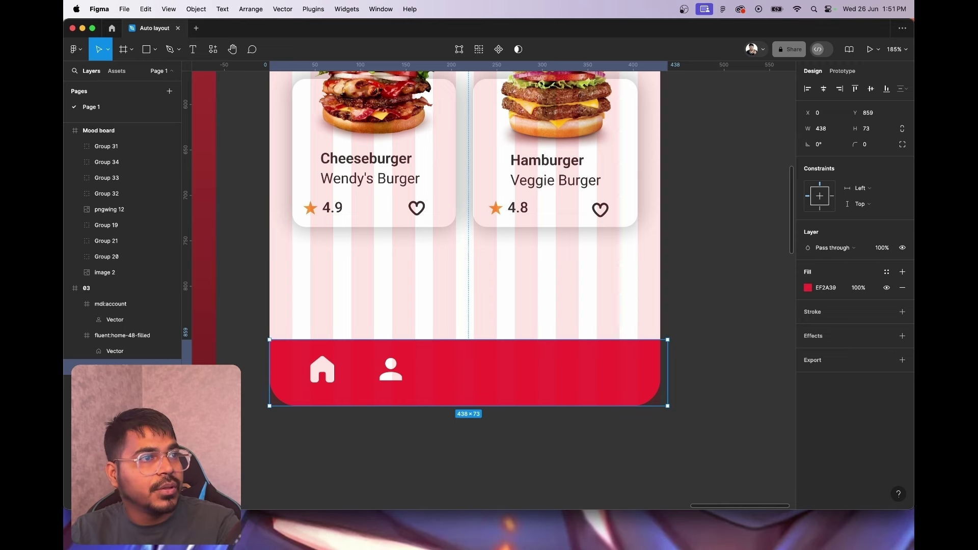
# Paste the white comment and heart icons into the right end of the red bar
pyautogui.click(703, 344)
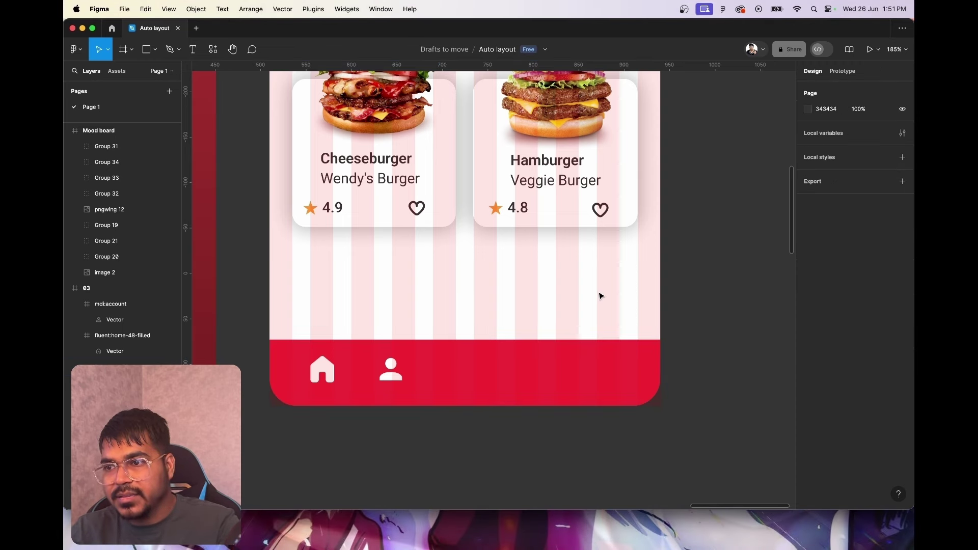
pyautogui.press('super+v')
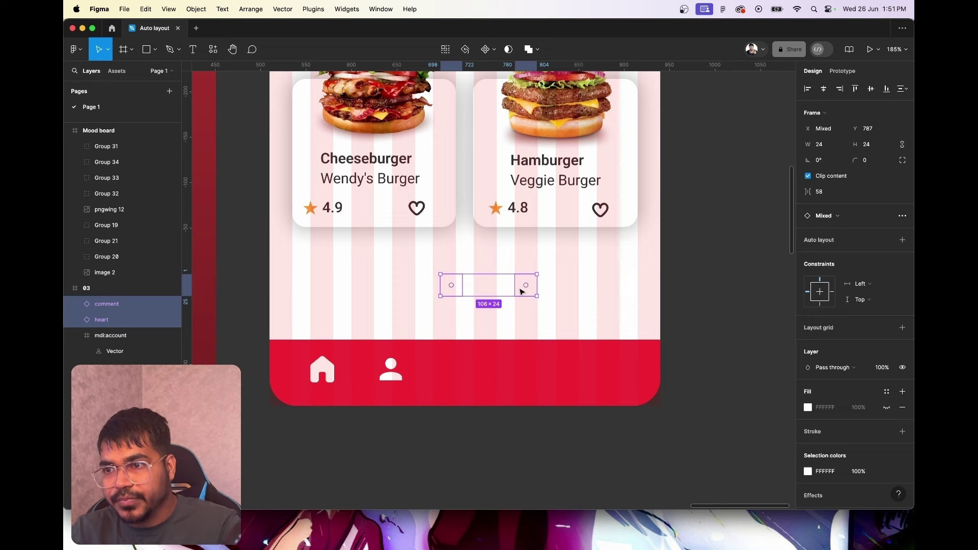
pyautogui.moveTo(523, 292); pyautogui.dragTo(610, 377)
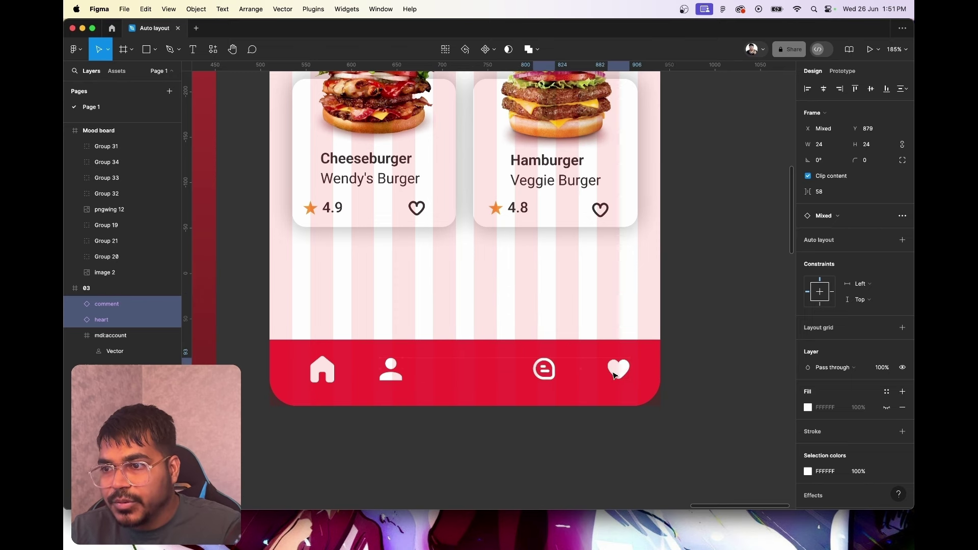
pyautogui.moveTo(614, 375); pyautogui.dragTo(597, 377)
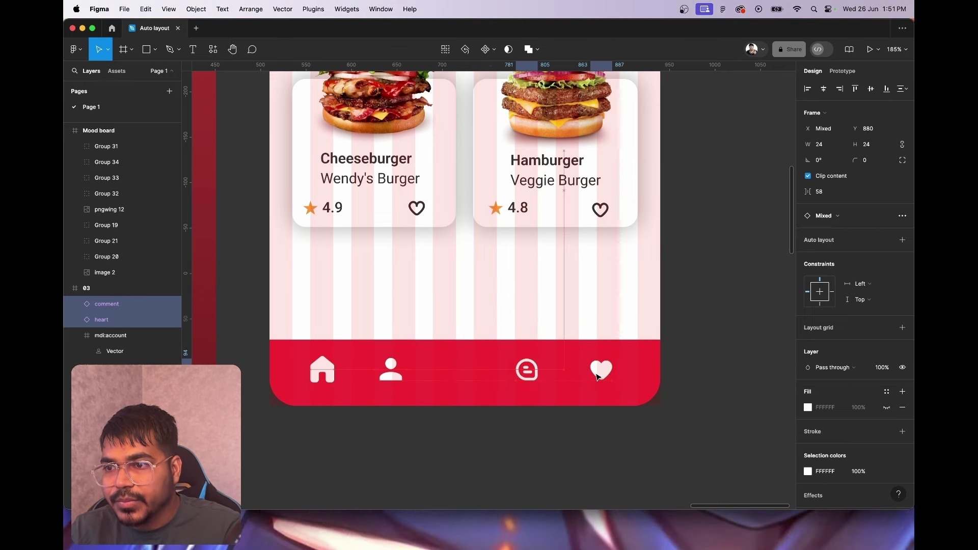
pyautogui.click(456, 353)
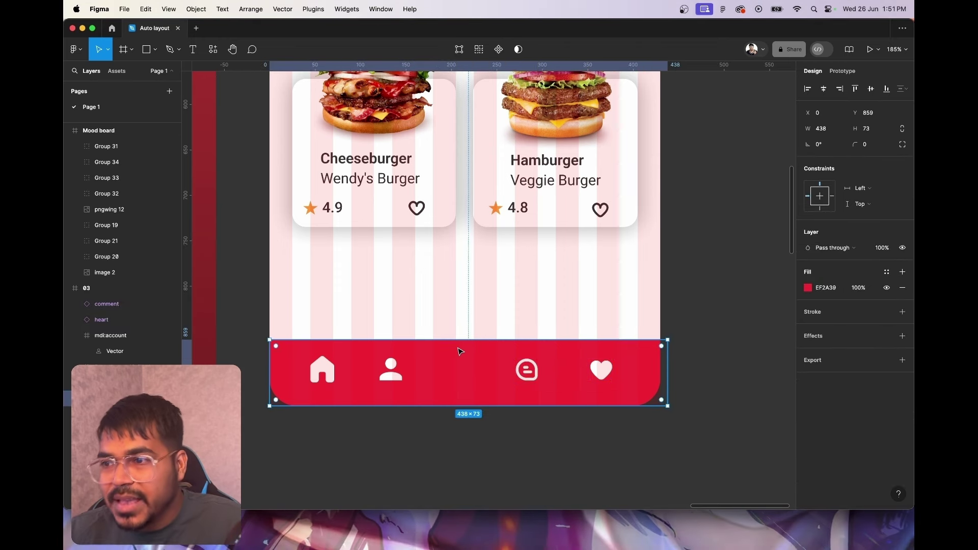
pyautogui.click(158, 51)
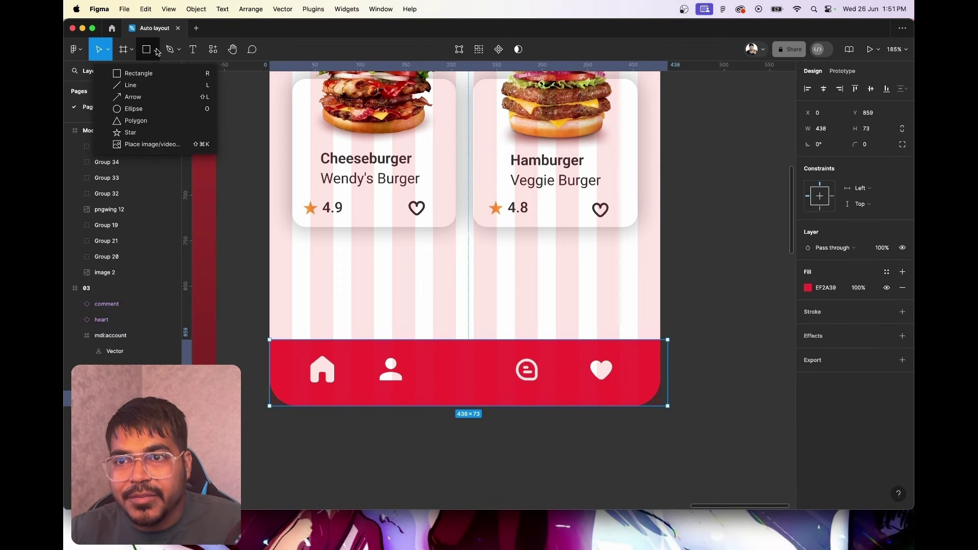
# Draw a circle over the centre of the red bottom bar
pyautogui.click(151, 110)
pyautogui.moveTo(430, 311); pyautogui.dragTo(503, 386)
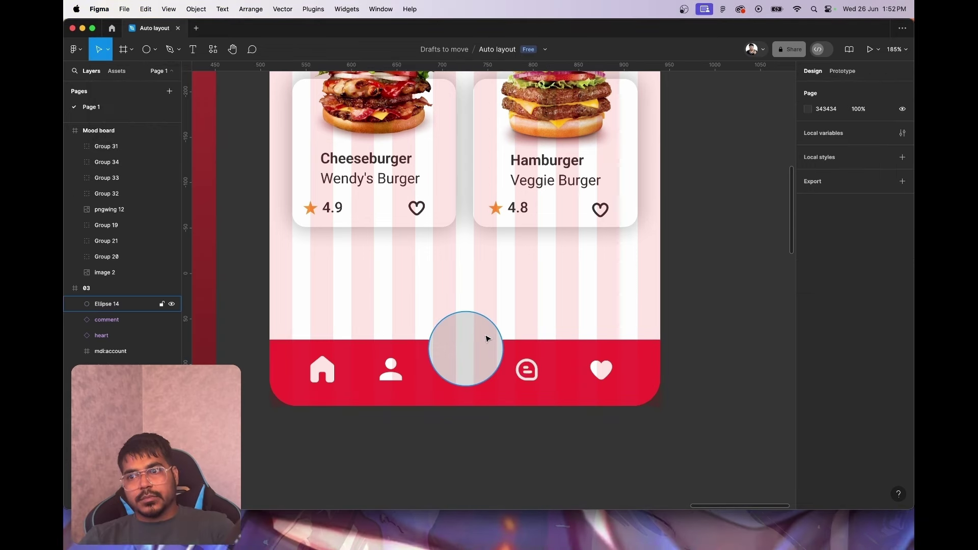
pyautogui.click(487, 339)
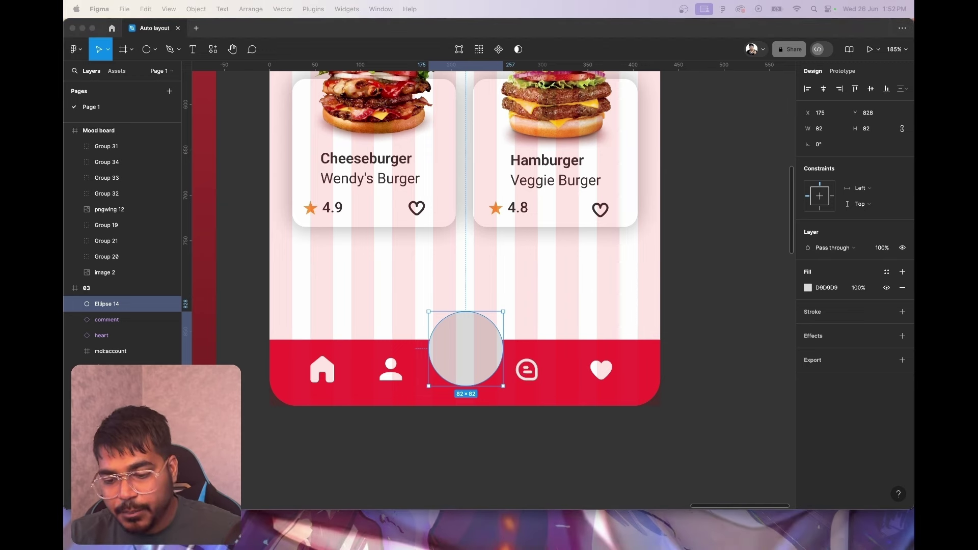
pyautogui.click(463, 399)
pyautogui.click(468, 356)
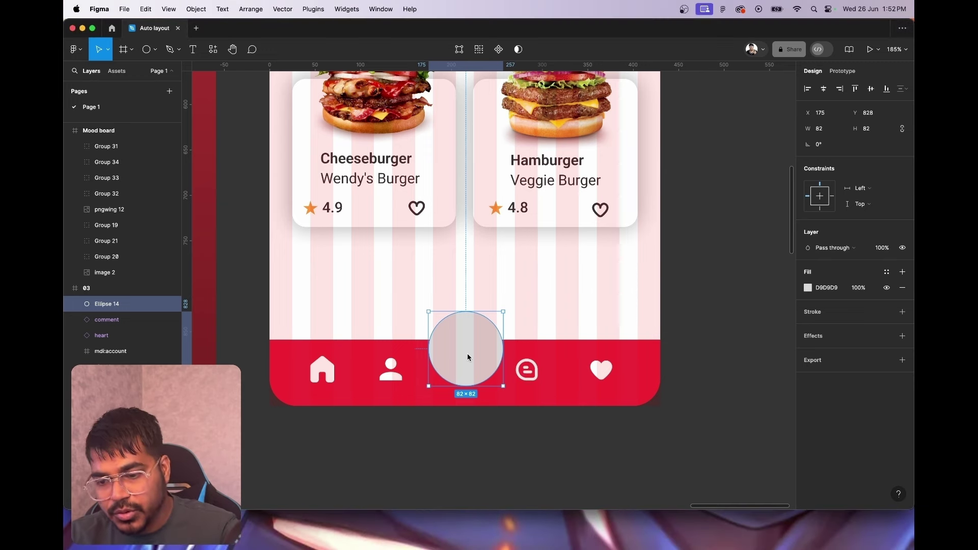
# Paste the white plus icon and centre it on the circle
pyautogui.press('super+v')
pyautogui.moveTo(489, 284); pyautogui.dragTo(464, 353)
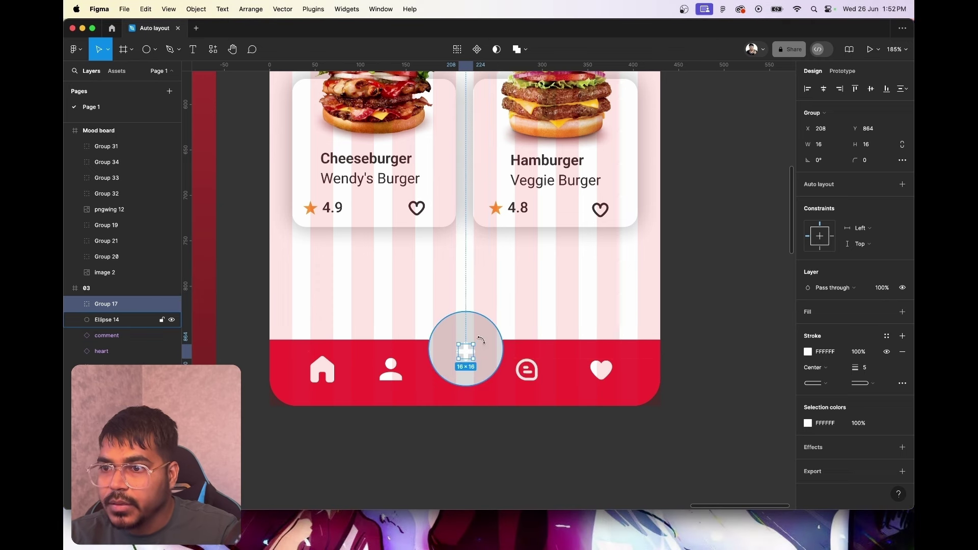
pyautogui.keyDown('shift'); pyautogui.click(484, 344); pyautogui.keyUp('shift')
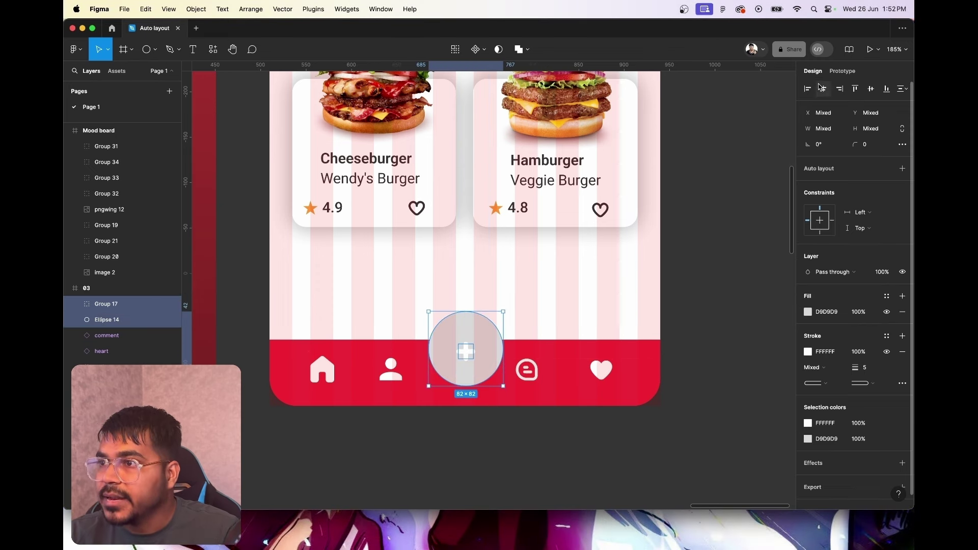
pyautogui.click(872, 89)
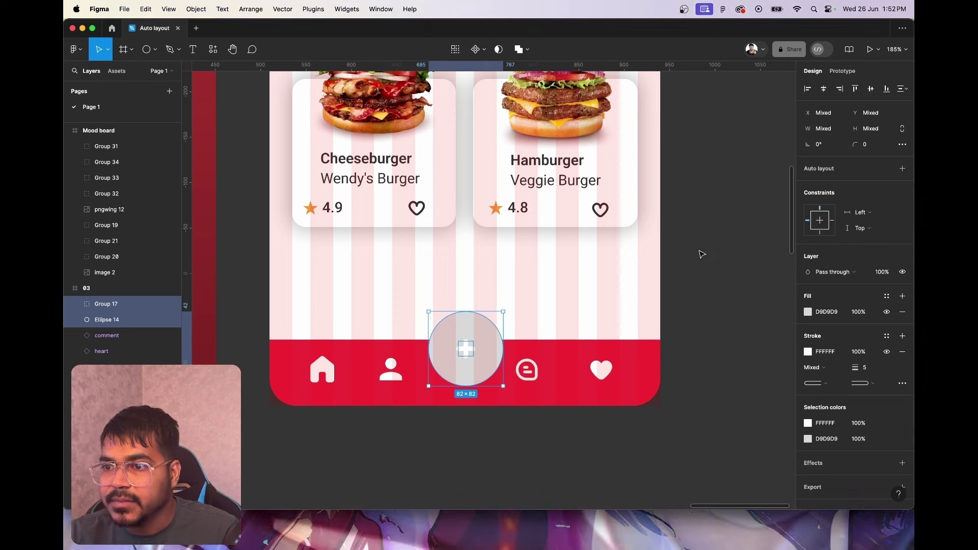
pyautogui.click(637, 292)
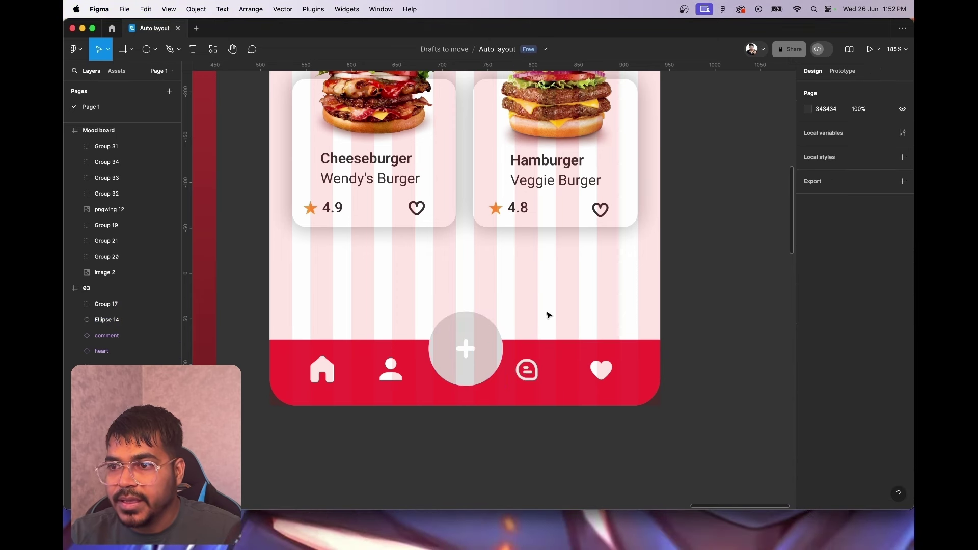
# Fill the circle with the nav bar's red and add a drop shadow
pyautogui.click(470, 333)
pyautogui.click(808, 288)
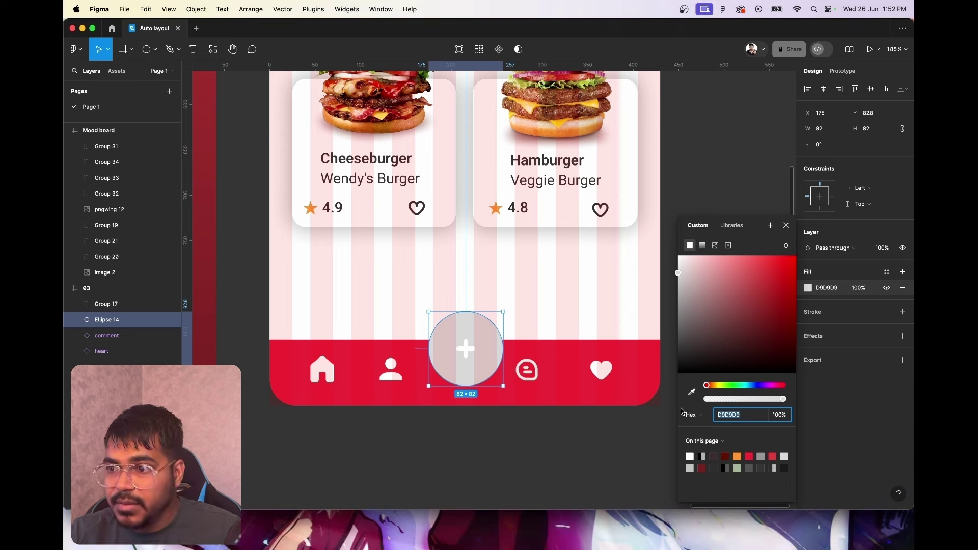
pyautogui.click(693, 392)
pyautogui.click(554, 358)
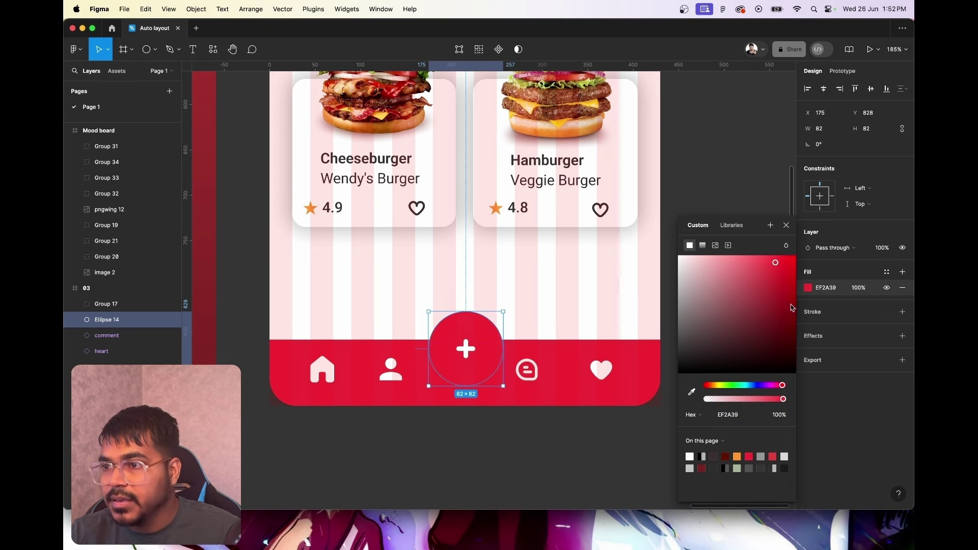
pyautogui.click(904, 337)
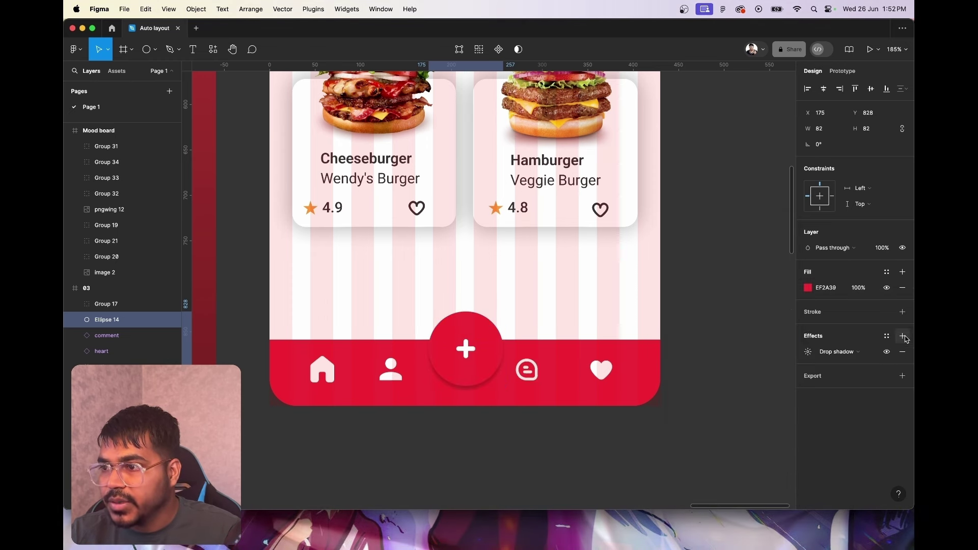
pyautogui.click(734, 272)
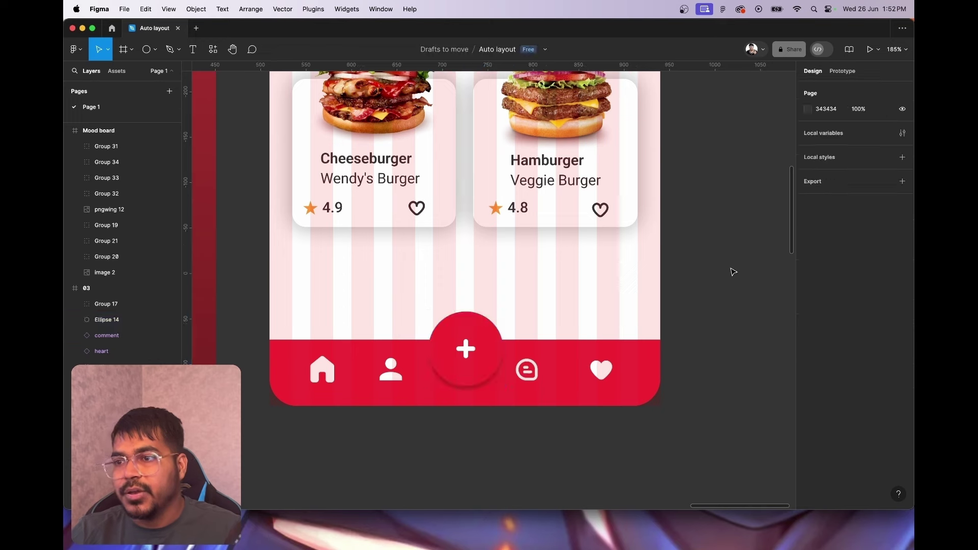
# Select both lower burger cards with their ratings and nudge them down
pyautogui.scroll(-3, 721, 288)
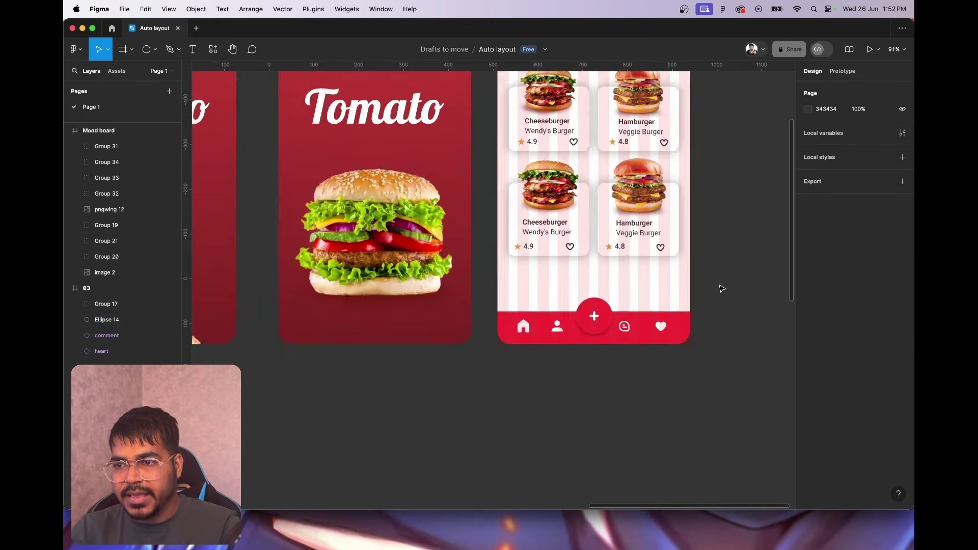
pyautogui.scroll(-2, 724, 289)
pyautogui.hscroll(3, 729, 290)
pyautogui.scroll(3, 729, 290)
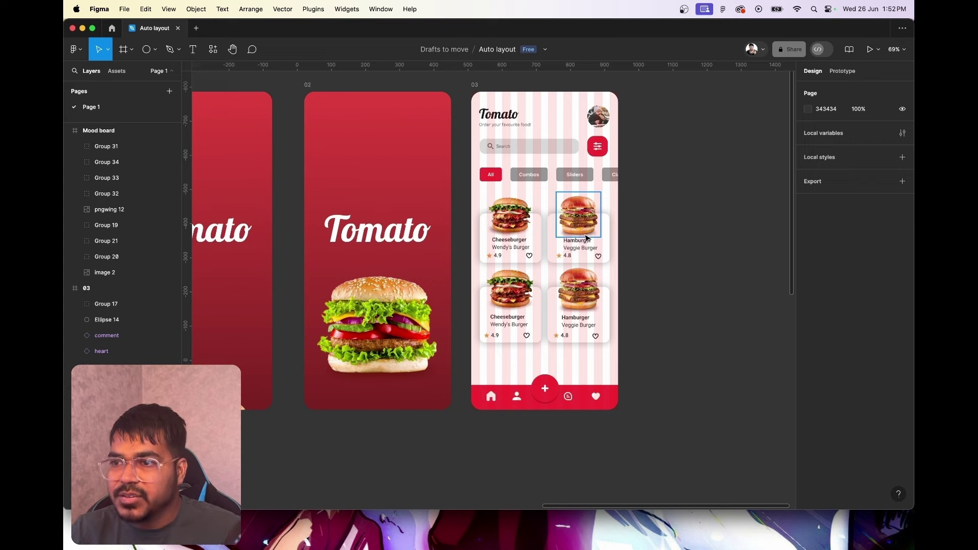
pyautogui.scroll(-1, 587, 237)
pyautogui.click(452, 305)
pyautogui.keyDown('shift'); pyautogui.click(514, 306); pyautogui.keyUp('shift')
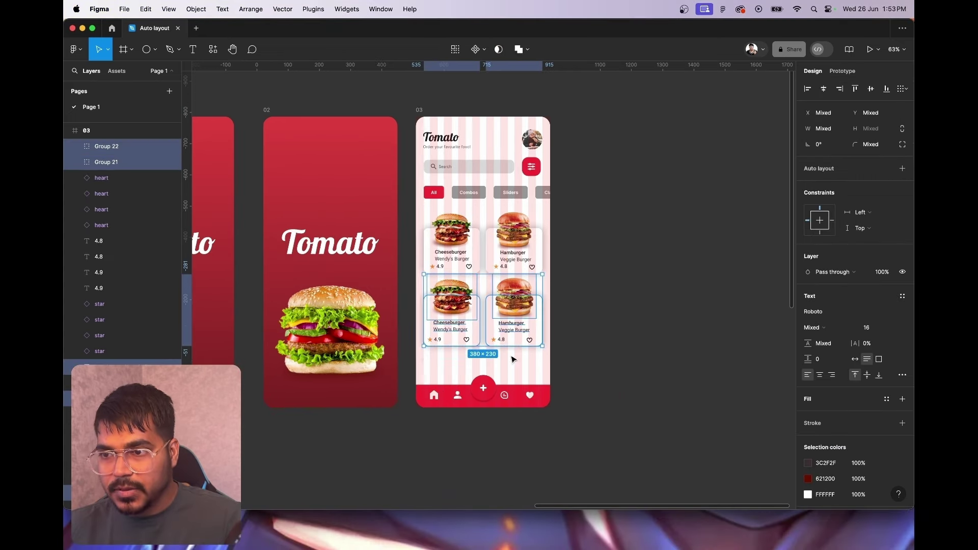
pyautogui.keyDown('shift'); pyautogui.click(437, 339); pyautogui.keyUp('shift')
pyautogui.keyDown('shift'); pyautogui.click(467, 340); pyautogui.keyUp('shift')
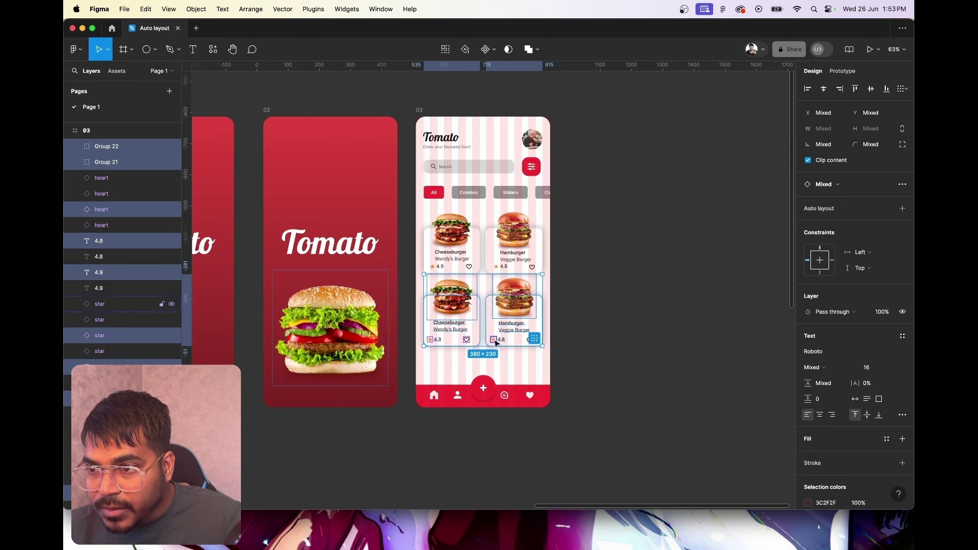
pyautogui.keyDown('shift'); pyautogui.click(502, 340); pyautogui.keyUp('shift')
pyautogui.scroll(5, 530, 345)
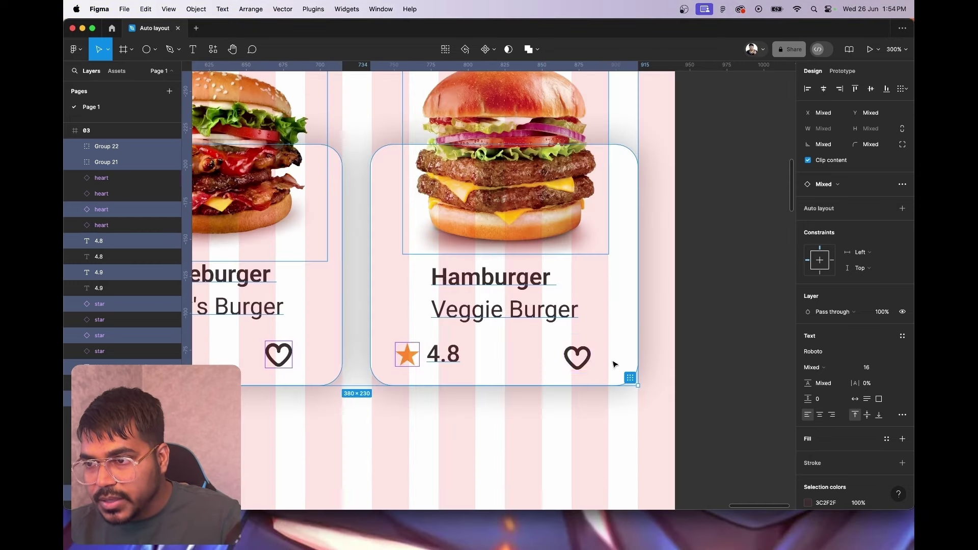
pyautogui.scroll(-5, 546, 329)
pyautogui.hotkey('shift', 'Down')
pyautogui.hotkey('shift', 'Down')
pyautogui.hotkey('shift', 'Down')
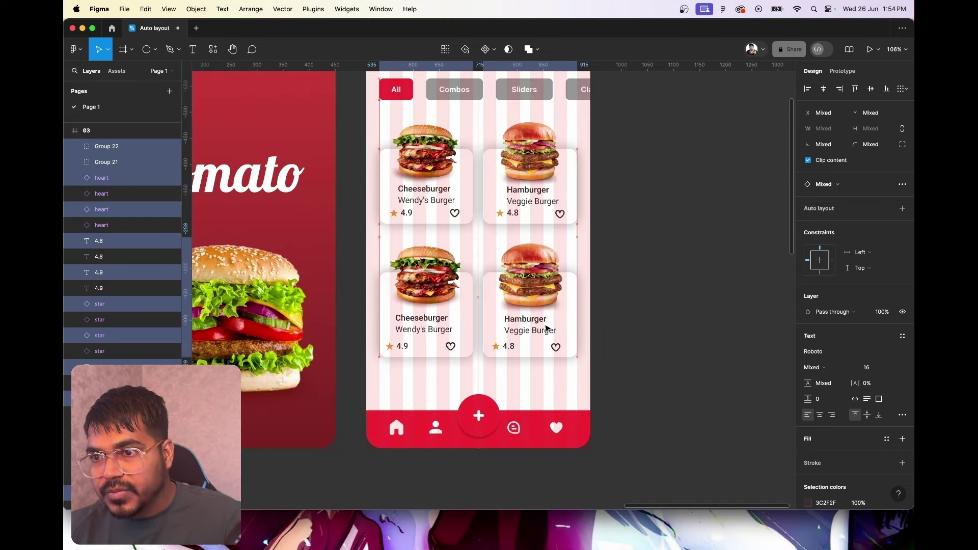
pyautogui.hotkey('shift', 'Down')
pyautogui.hotkey('shift', 'Down')
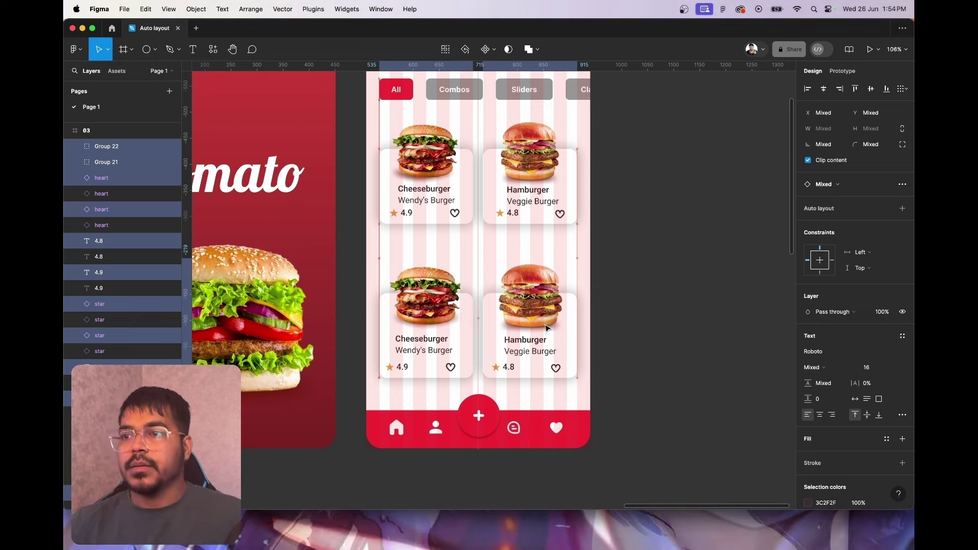
# Select the top Hamburger and Cheeseburger cards together
pyautogui.click(523, 154)
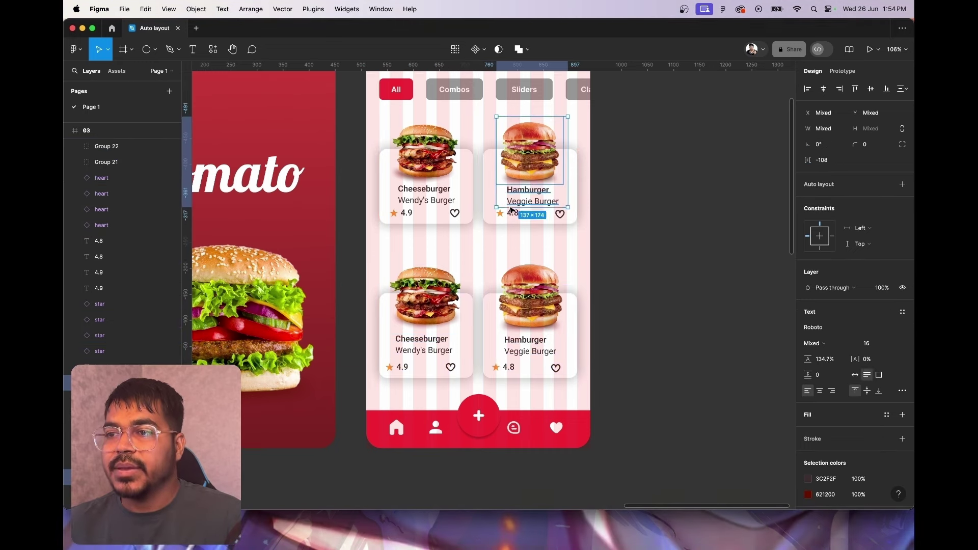
pyautogui.keyDown('shift'); pyautogui.click(512, 213); pyautogui.keyUp('shift')
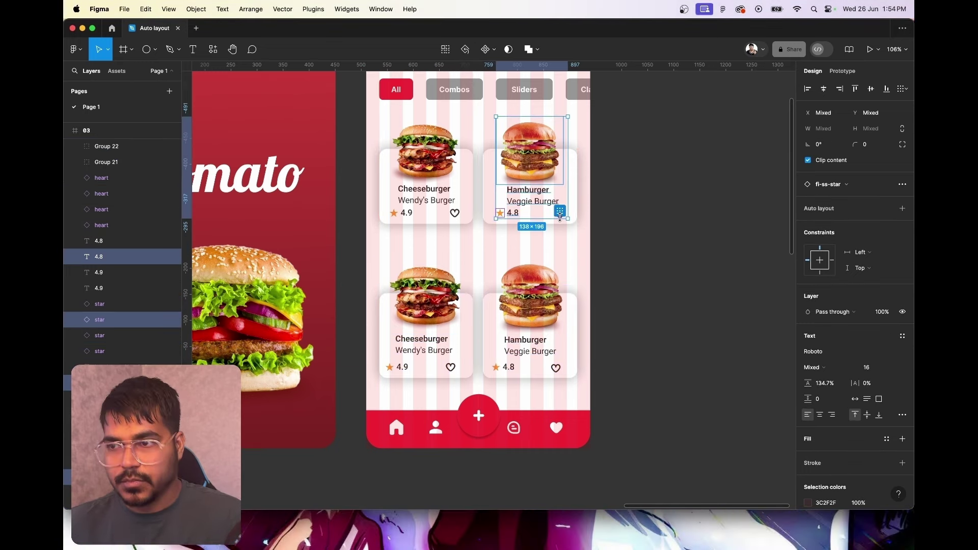
pyautogui.scroll(5, 561, 214)
pyautogui.keyDown('shift'); pyautogui.click(560, 212); pyautogui.keyUp('shift')
pyautogui.keyDown('shift'); pyautogui.click(360, 210); pyautogui.keyUp('shift')
pyautogui.keyDown('shift'); pyautogui.click(245, 210); pyautogui.keyUp('shift')
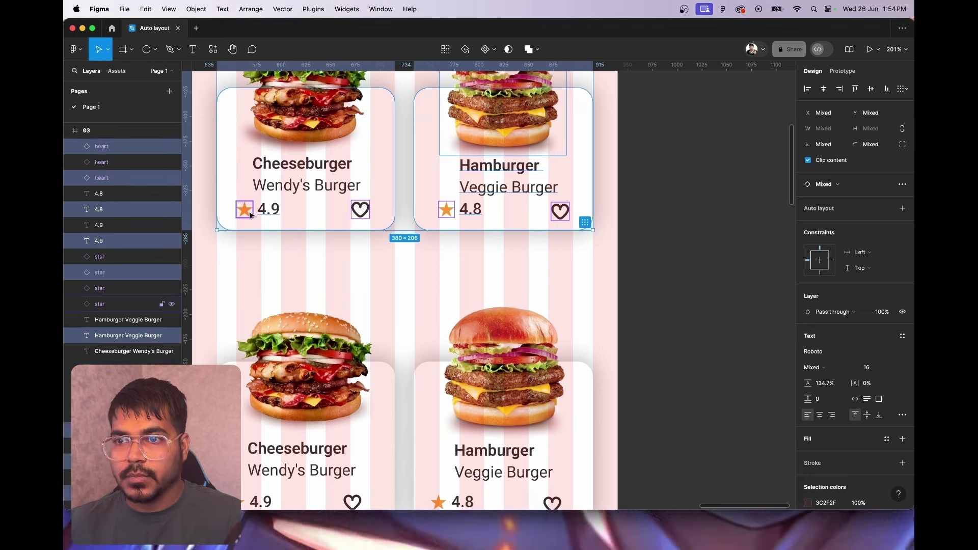
pyautogui.keyDown('shift'); pyautogui.click(308, 91); pyautogui.keyUp('shift')
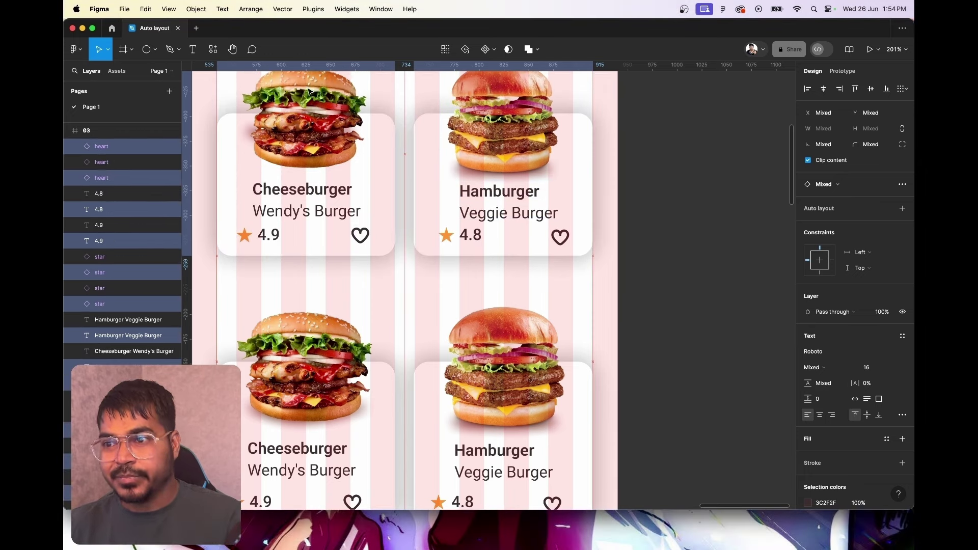
pyautogui.scroll(-5, 585, 105)
# Move the category chip row slightly lower and select the search bar with its filter button
pyautogui.click(454, 117)
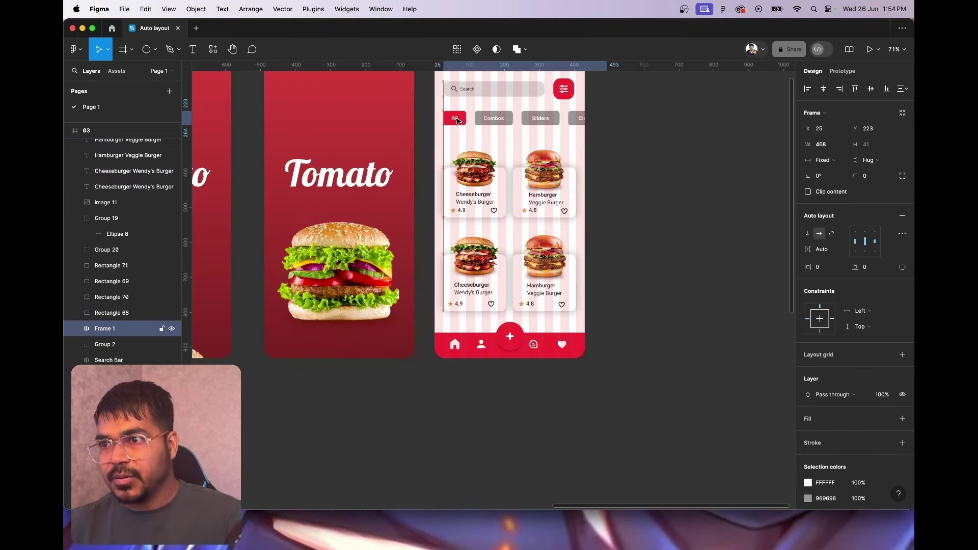
pyautogui.moveTo(456, 117); pyautogui.dragTo(457, 121)
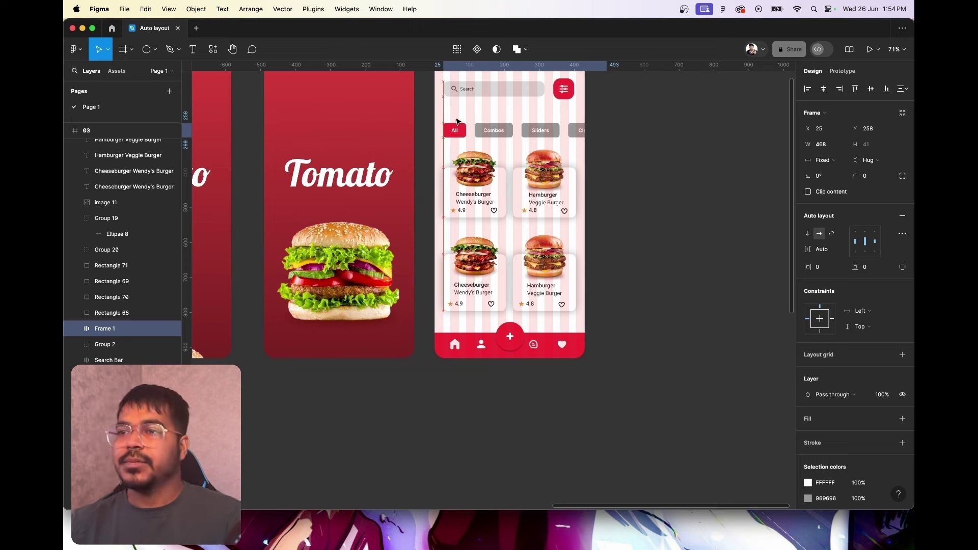
pyautogui.scroll(3, 646, 220)
pyautogui.click(509, 185)
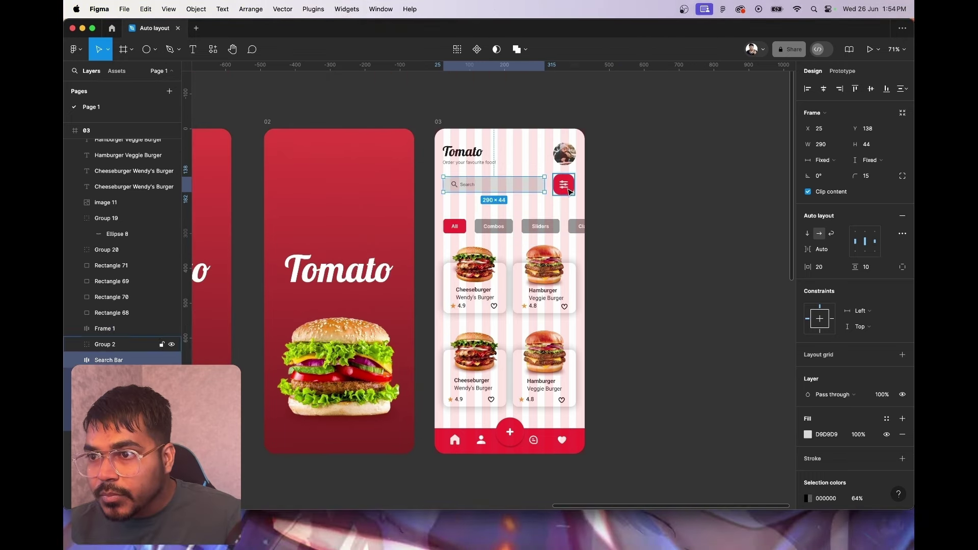
pyautogui.keyDown('shift'); pyautogui.click(570, 191); pyautogui.keyUp('shift')
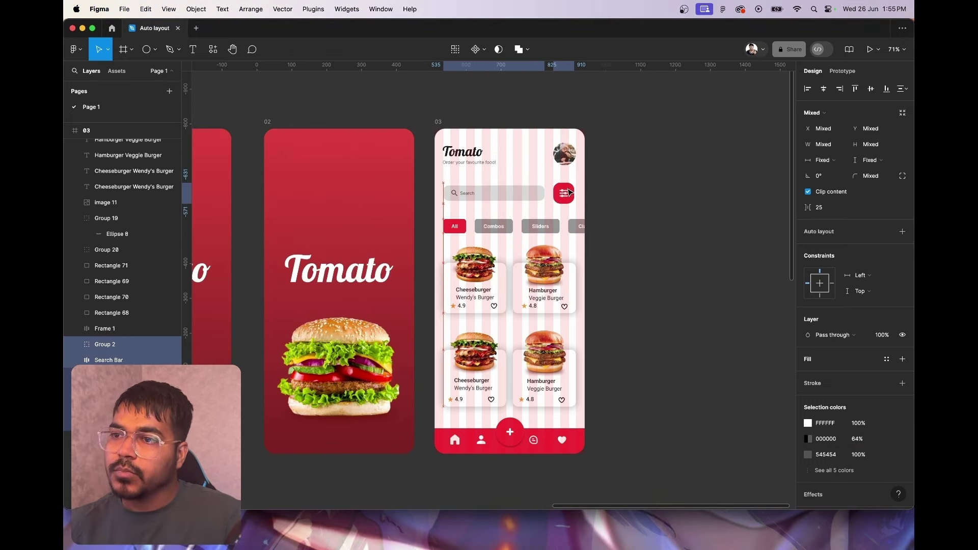
# Nudge the Tomato header down a few steps
pyautogui.click(485, 150)
pyautogui.hotkey('shift', 'Down')
pyautogui.press('Down')
pyautogui.press('Down')
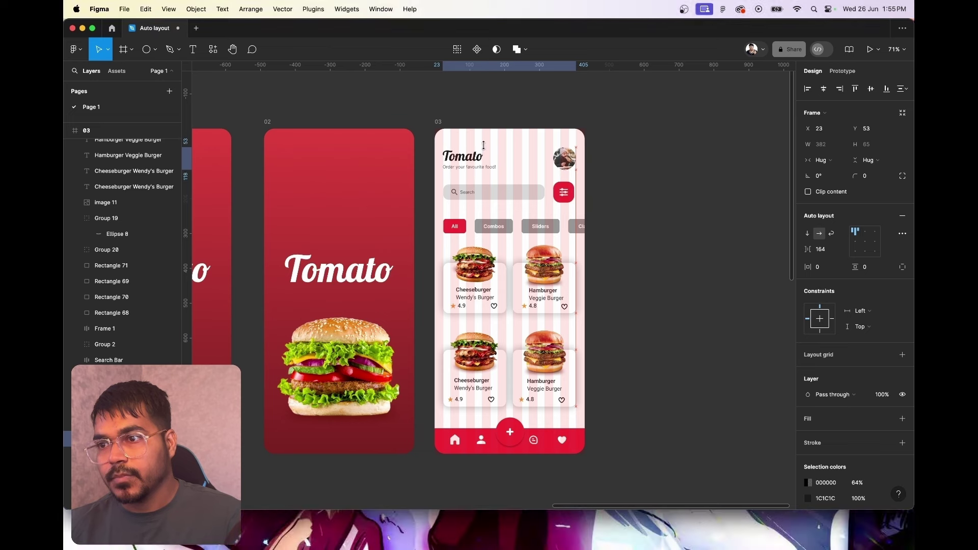
pyautogui.press('Down')
pyautogui.hotkey('alt', '2')
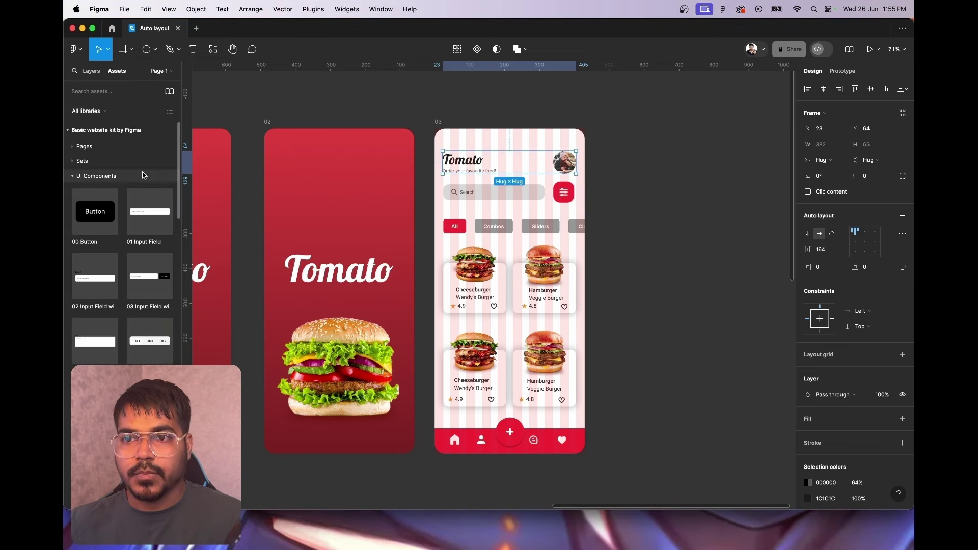
# Search assets for 'apple', clear the search, and select frame 03
pyautogui.click(105, 91)
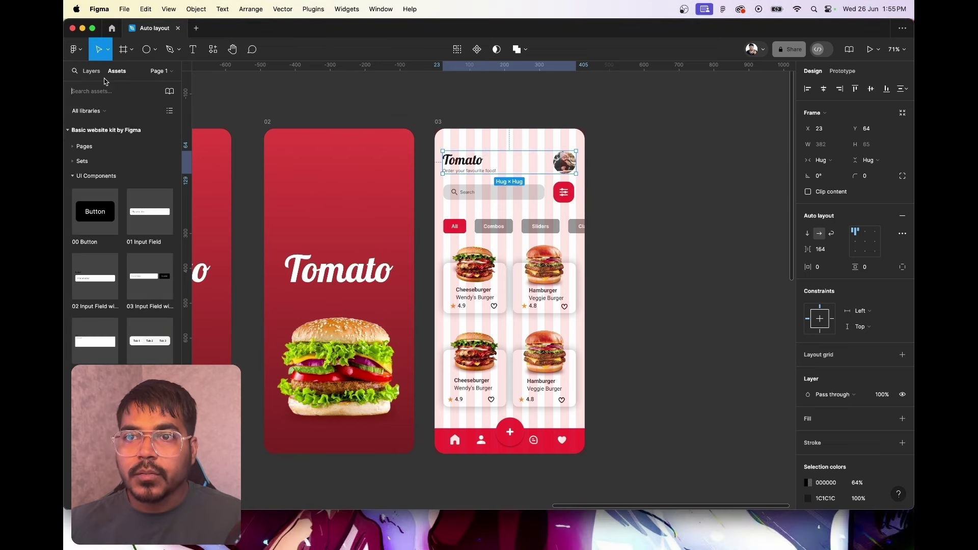
pyautogui.write('apple')
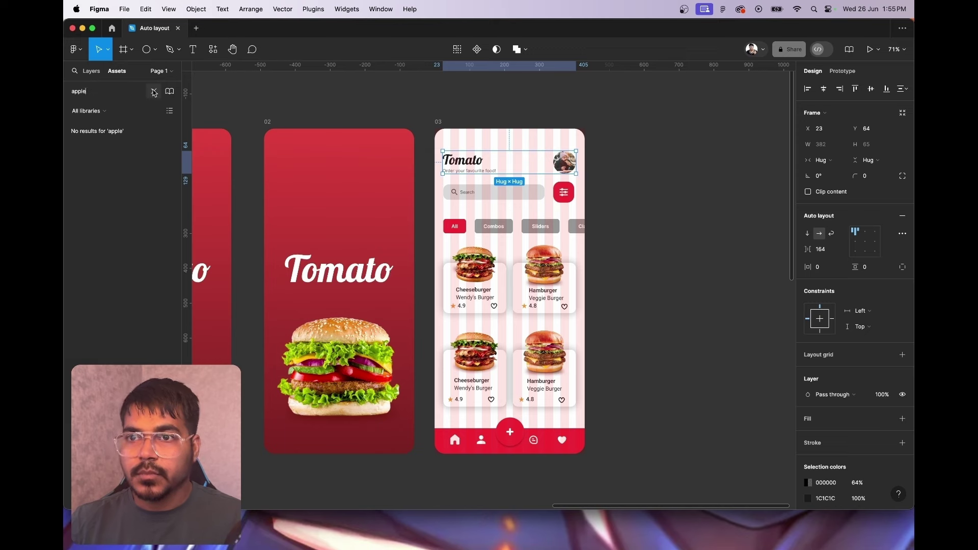
pyautogui.click(154, 92)
pyautogui.click(491, 148)
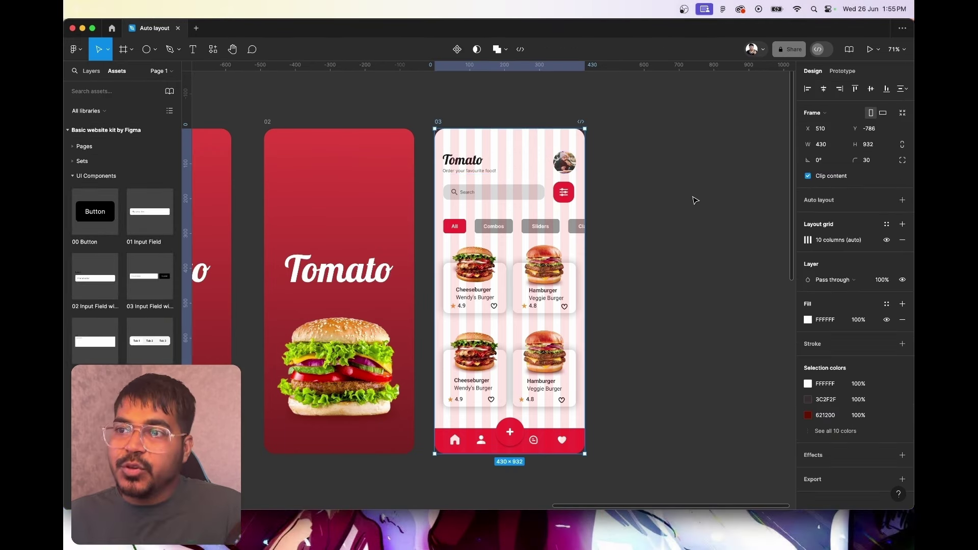
# Present the Tomato screen as a fullscreen phone prototype
pyautogui.click(870, 49)
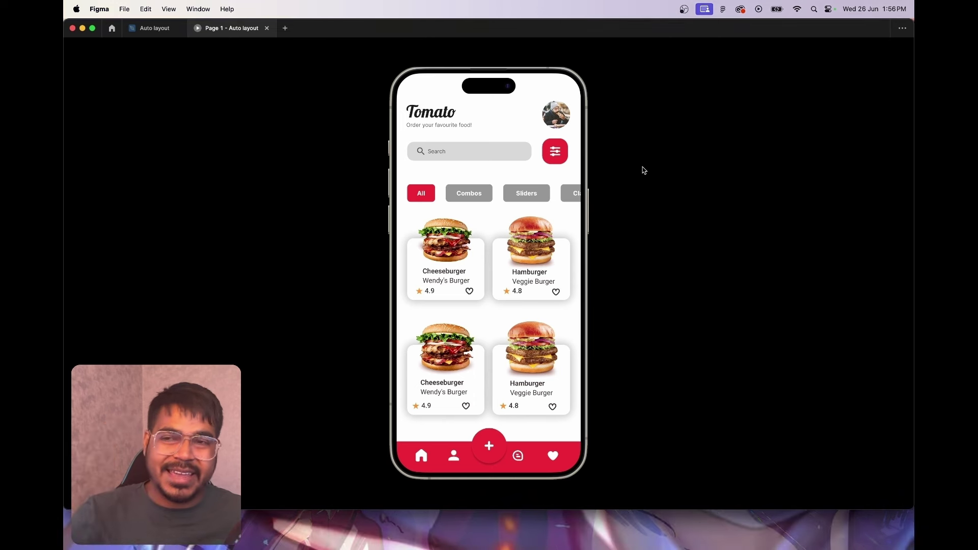
pyautogui.press('ctrl+super+f')
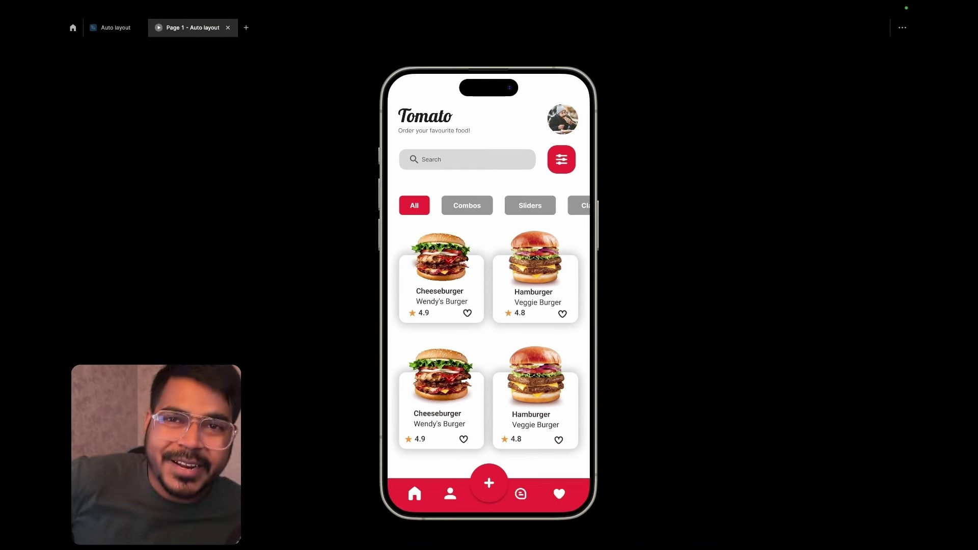
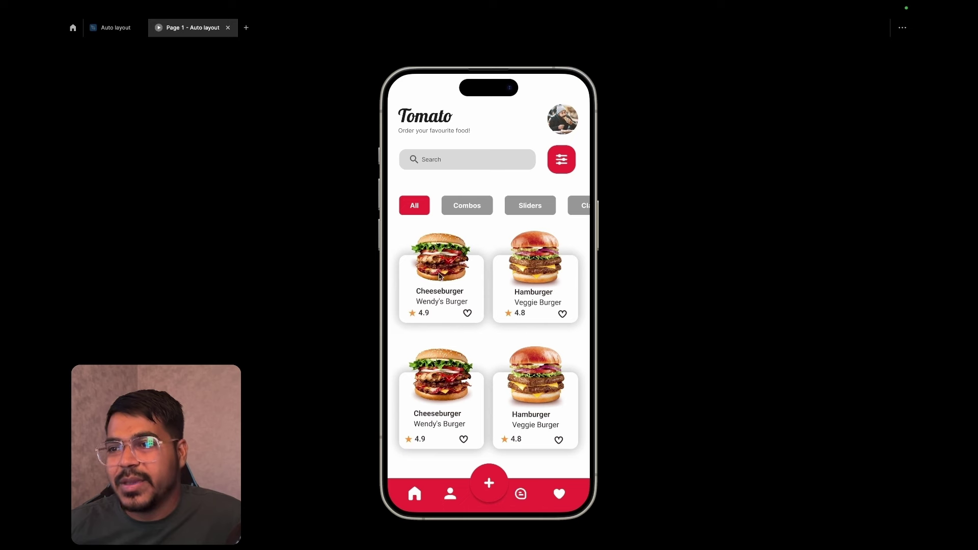
# Return to the Tomato home screen design and inspect the search bar and chips row layouts
pyautogui.click(116, 28)
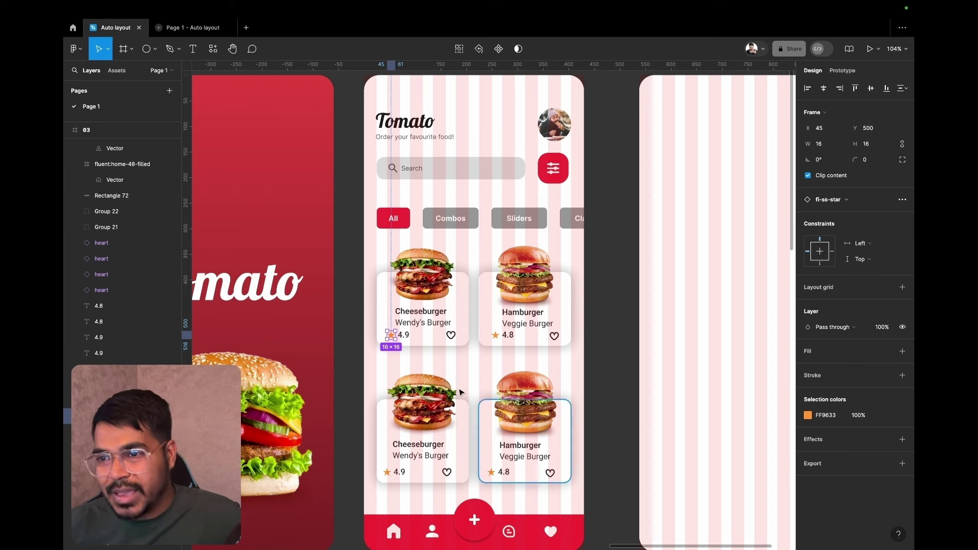
pyautogui.click(455, 132)
pyautogui.click(466, 170)
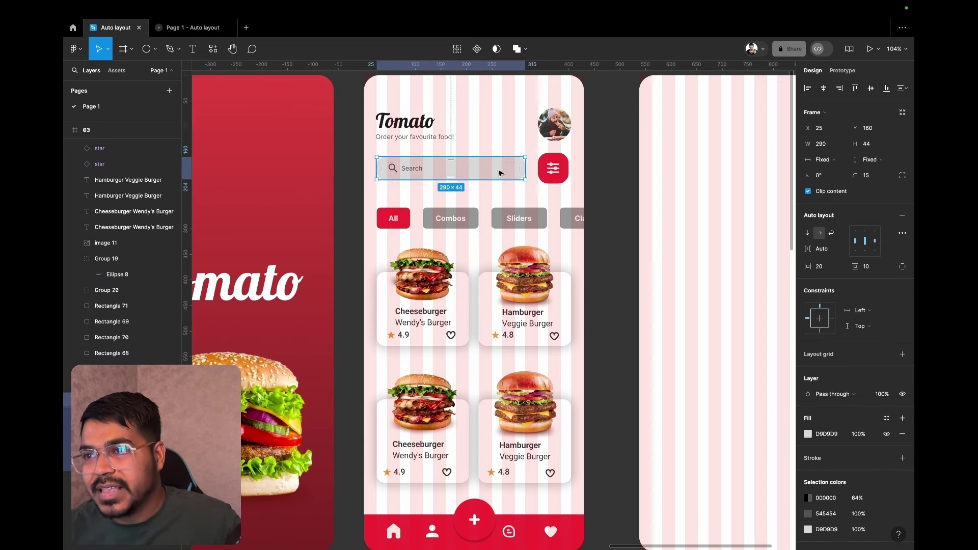
pyautogui.click(518, 223)
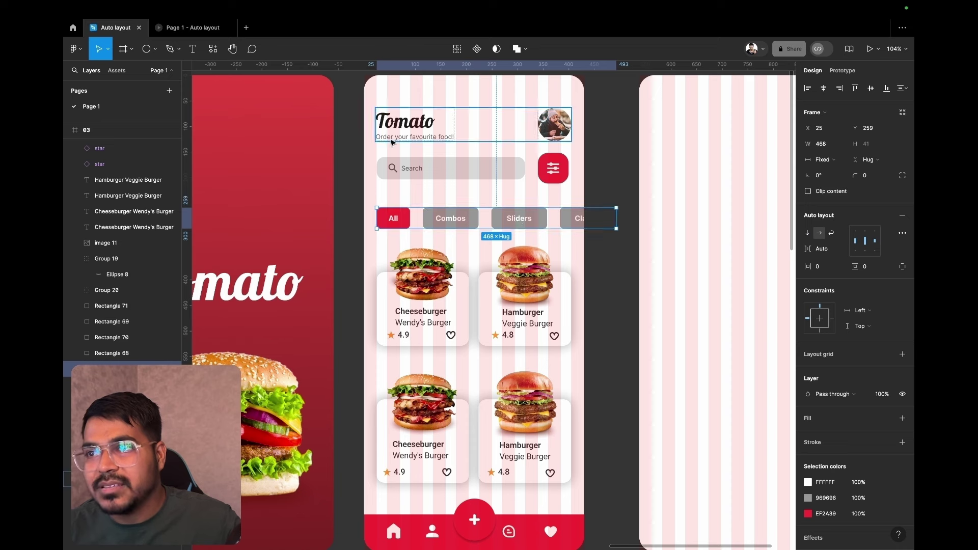
pyautogui.click(622, 162)
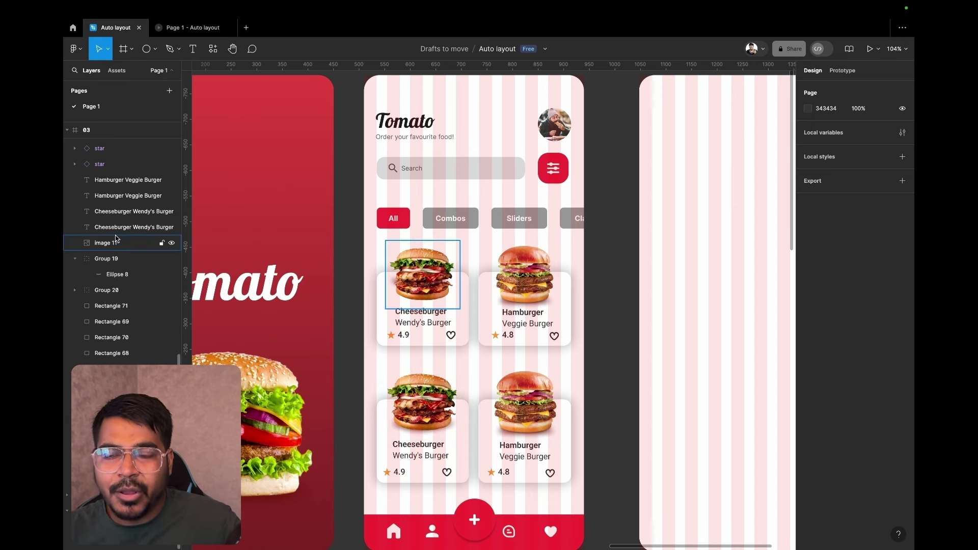
pyautogui.scroll(2, 117, 239)
pyautogui.scroll(2, 116, 238)
pyautogui.scroll(2, 117, 238)
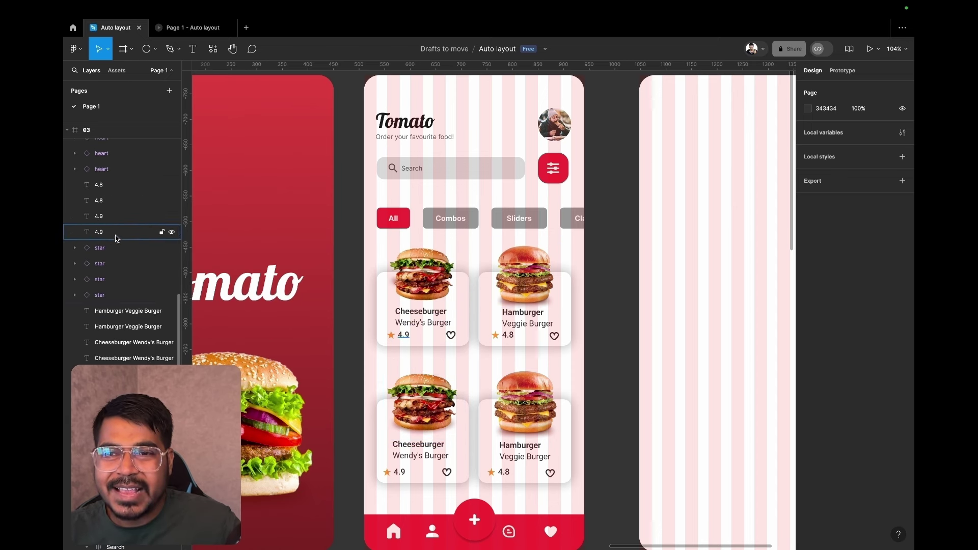
pyautogui.scroll(-2, 117, 238)
pyautogui.scroll(-1, 116, 238)
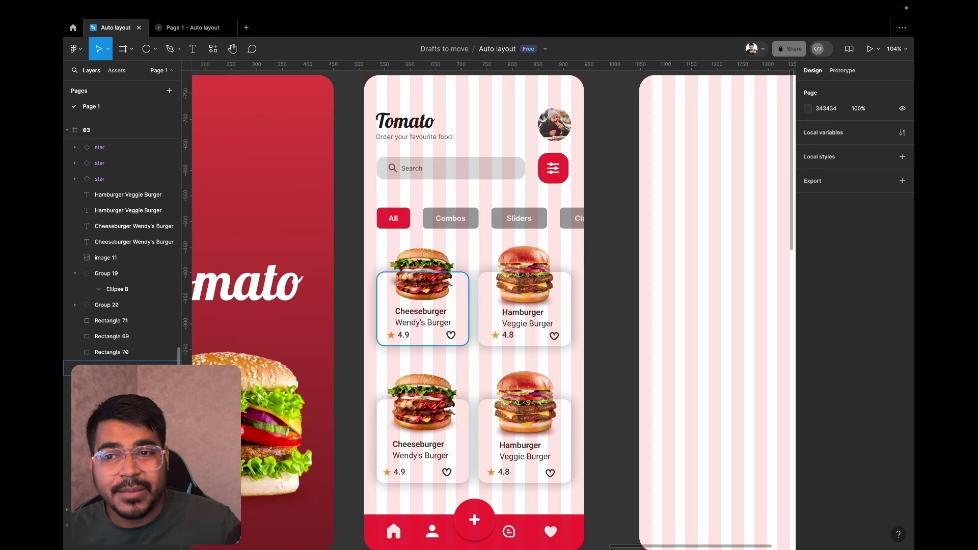
pyautogui.scroll(1, 151, 359)
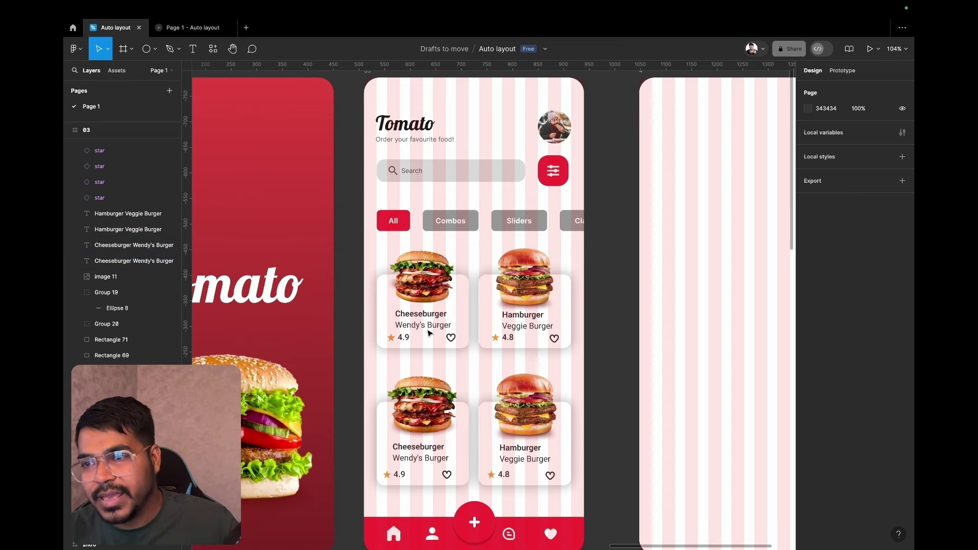
pyautogui.scroll(5, 429, 333)
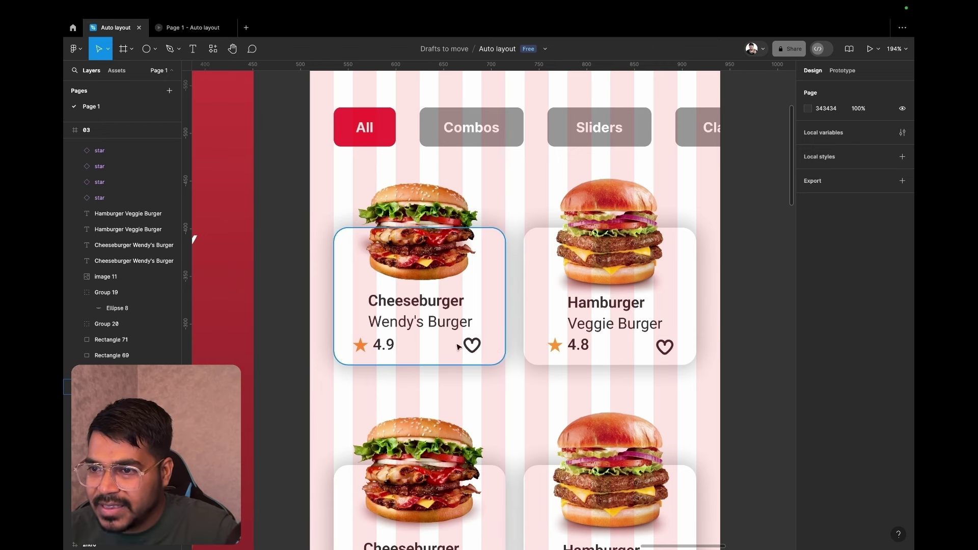
# Wrap the first card's star and 4.9 rating in auto layout, centred with Auto spacing
pyautogui.click(361, 349)
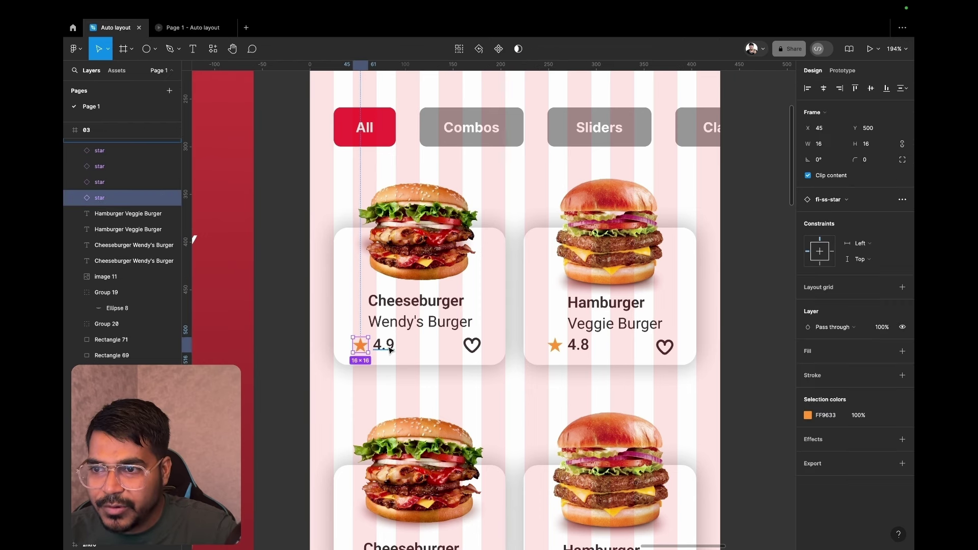
pyautogui.keyDown('shift'); pyautogui.click(390, 350); pyautogui.keyUp('shift')
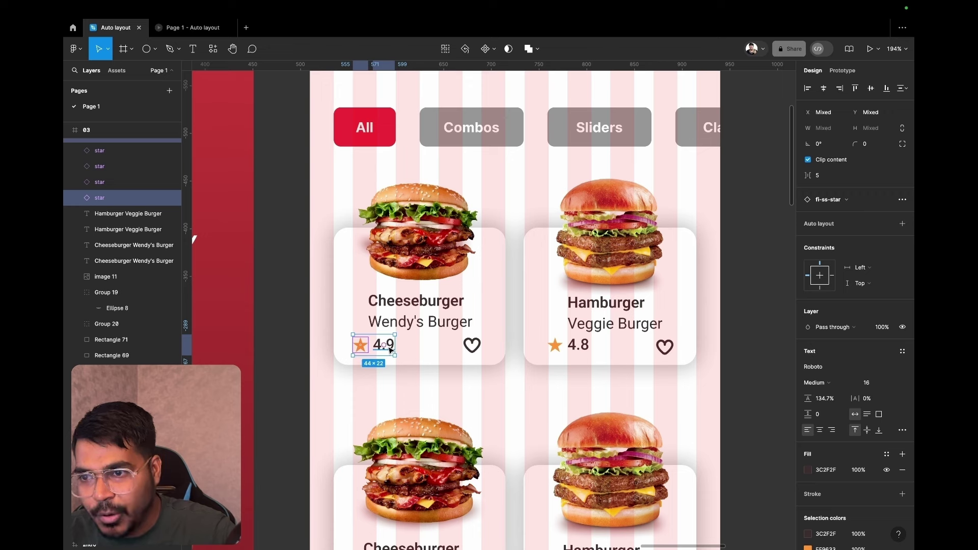
pyautogui.hotkey('shift', 'a')
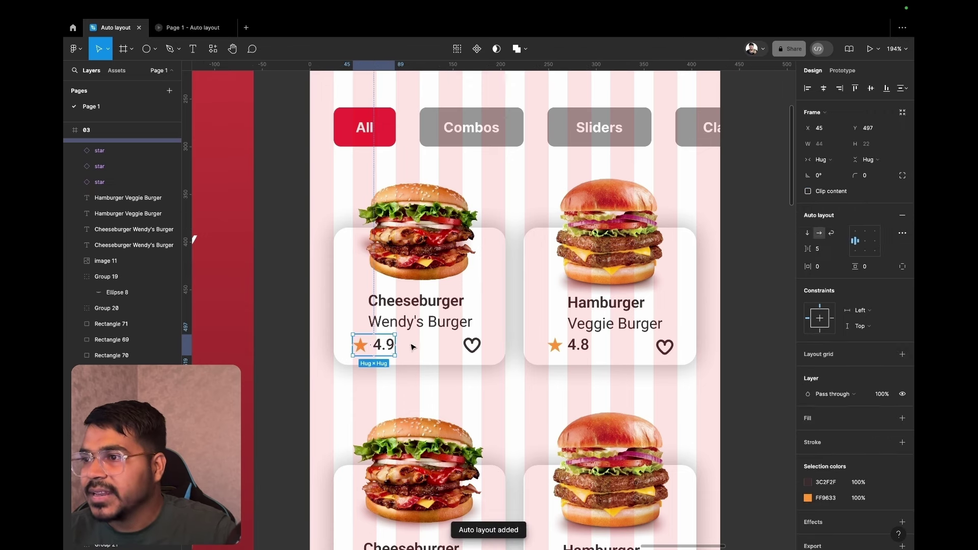
pyautogui.click(865, 244)
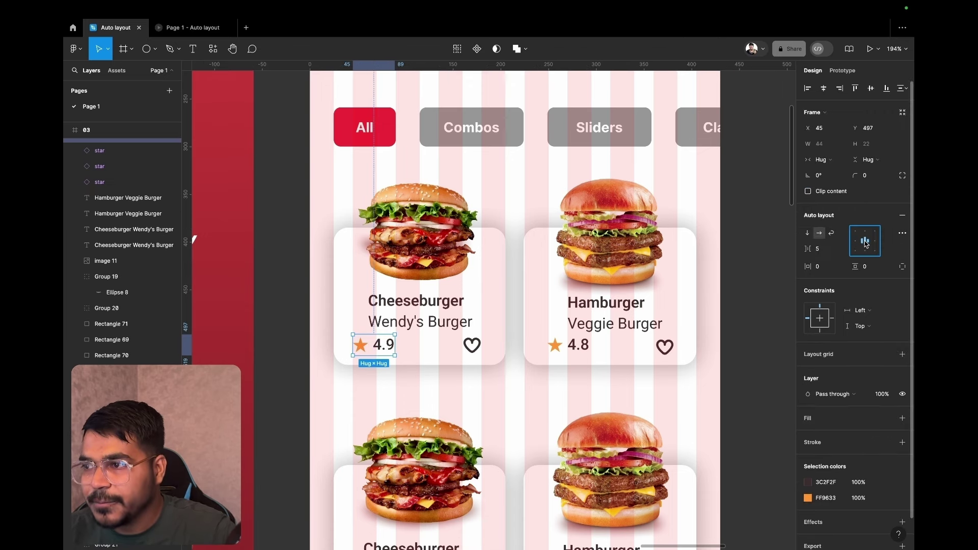
pyautogui.doubleClick(865, 244)
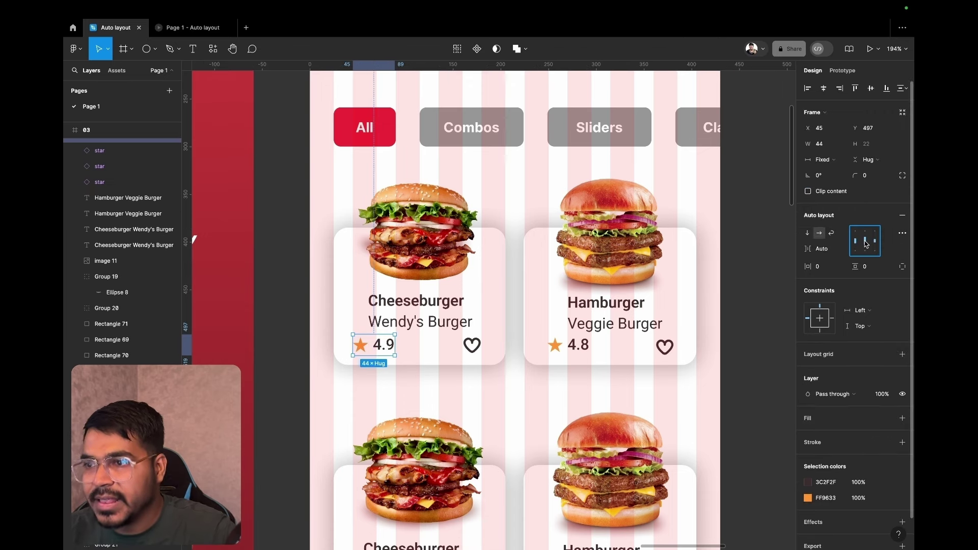
# Add the heart into an Auto-spaced row with the rating and adjust the row width
pyautogui.keyDown('shift'); pyautogui.click(477, 352); pyautogui.keyUp('shift')
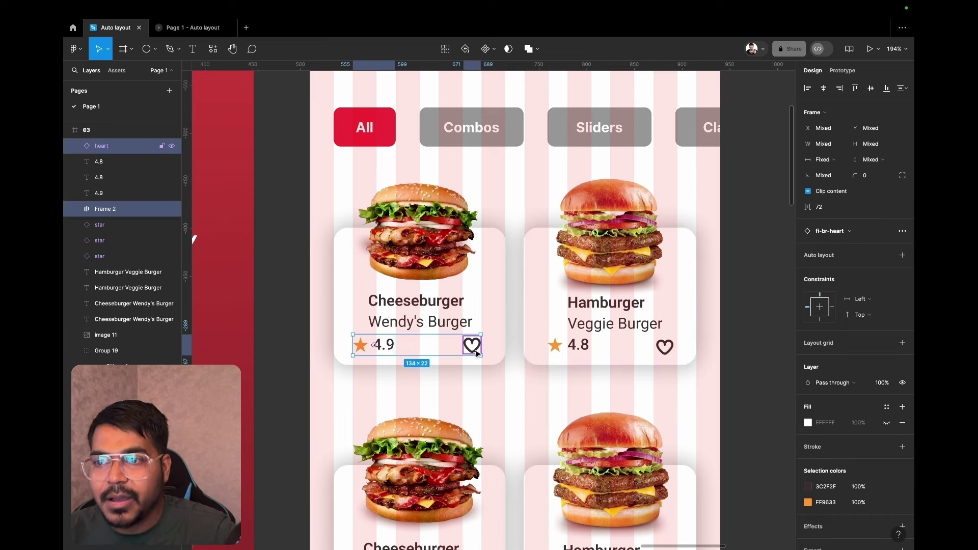
pyautogui.hotkey('shift', 'a')
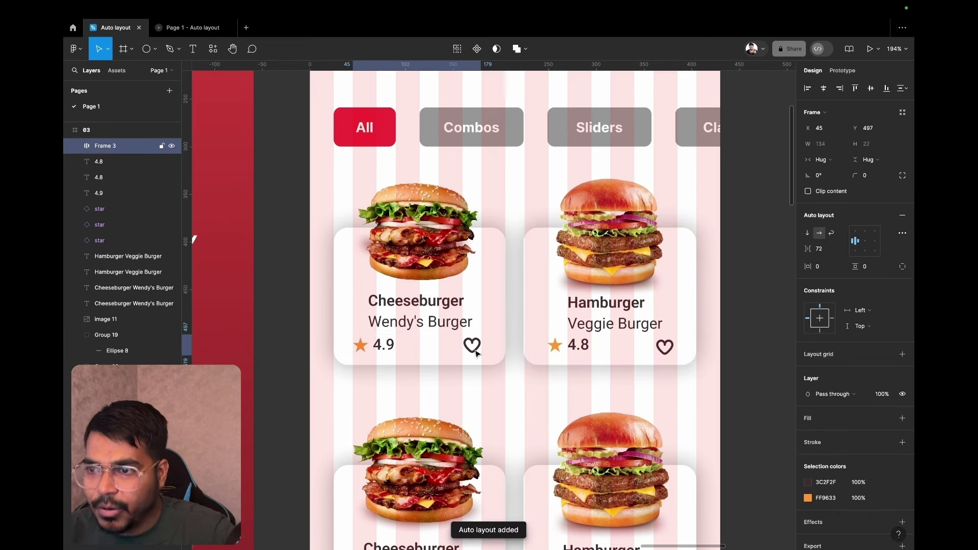
pyautogui.doubleClick(866, 244)
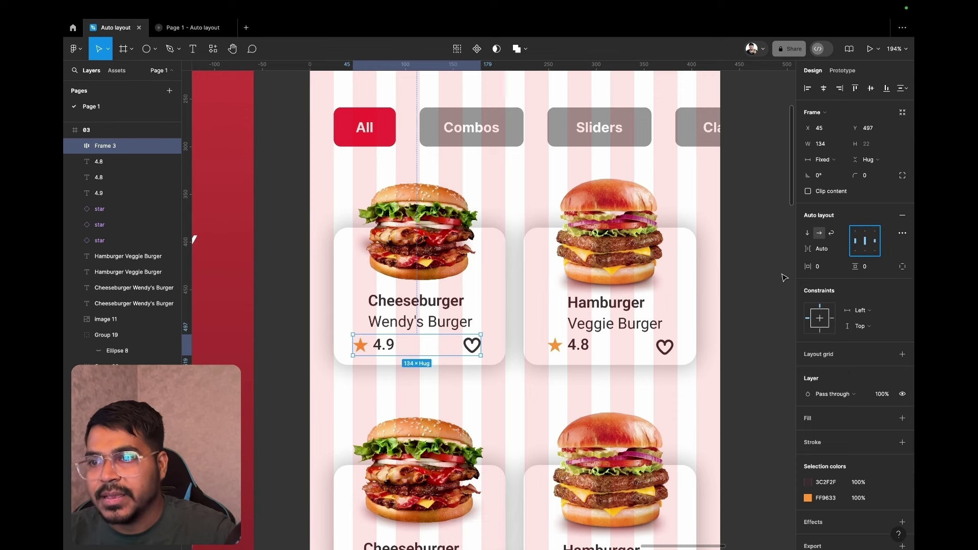
pyautogui.moveTo(483, 350)
pyautogui.mouseDown()
pyautogui.moveTo(442, 351)
pyautogui.moveTo(481, 351)
pyautogui.mouseUp()
pyautogui.moveTo(353, 346)
pyautogui.mouseDown()
pyautogui.moveTo(388, 346)
pyautogui.moveTo(353, 345)
pyautogui.mouseUp()
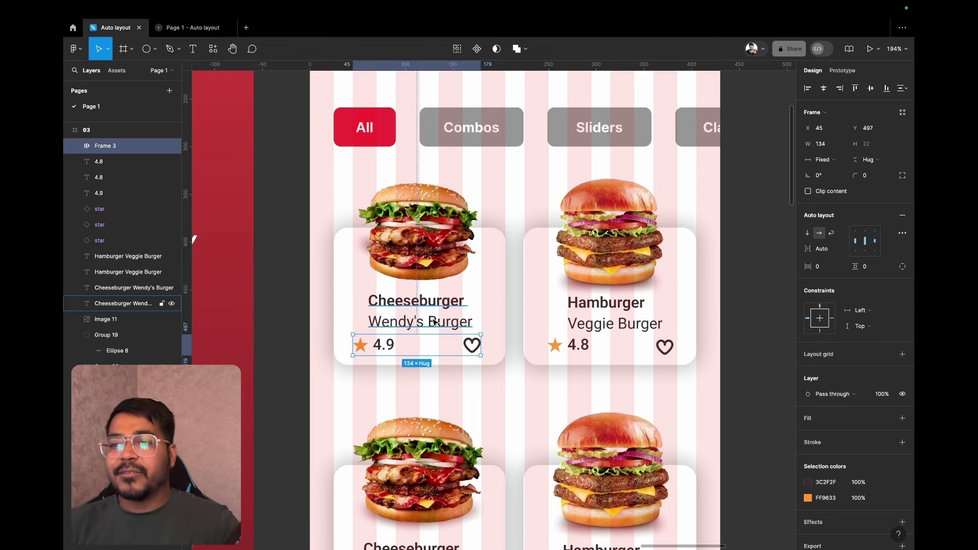
# Stack the first card's burger image and Cheeseburger title in vertical auto layout with Auto spacing
pyautogui.click(422, 255)
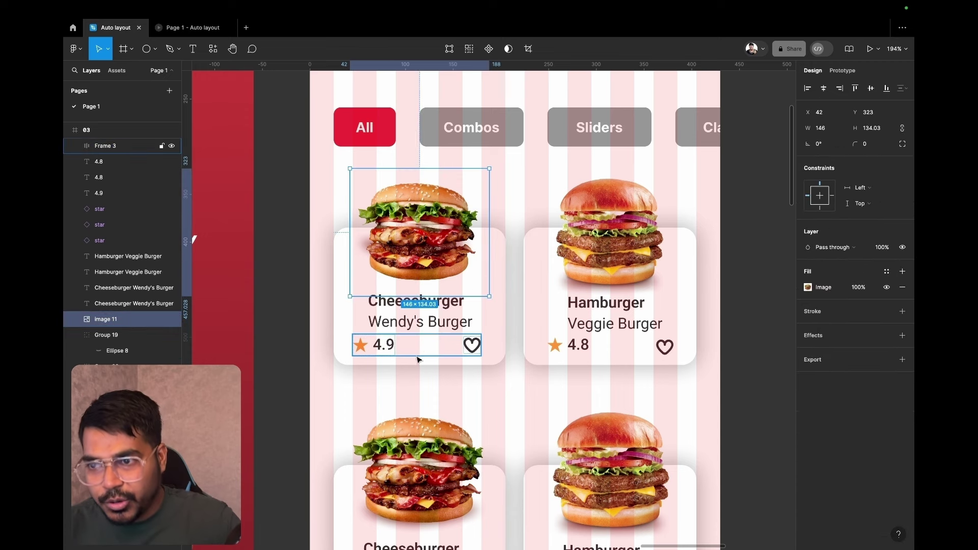
pyautogui.keyDown('shift'); pyautogui.click(430, 318); pyautogui.keyUp('shift')
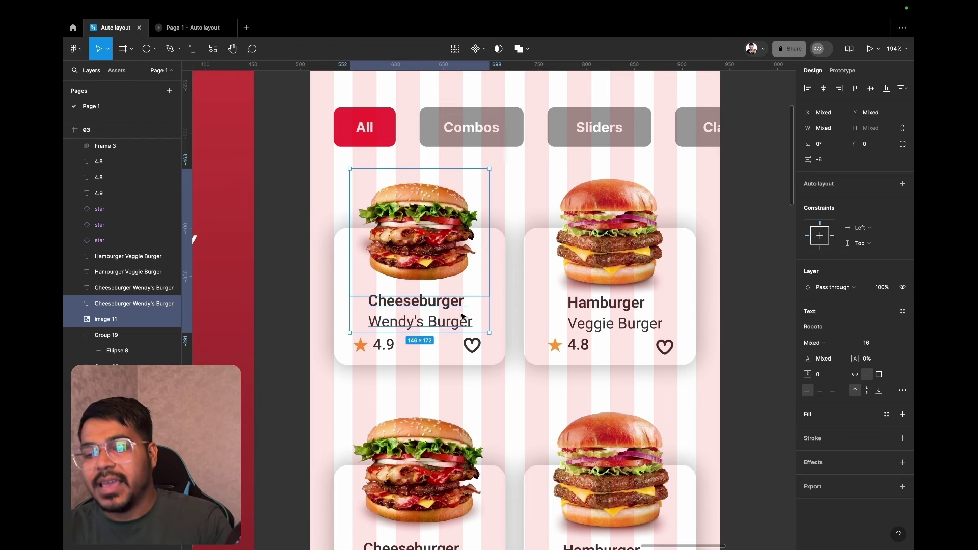
pyautogui.hotkey('shift', 'a')
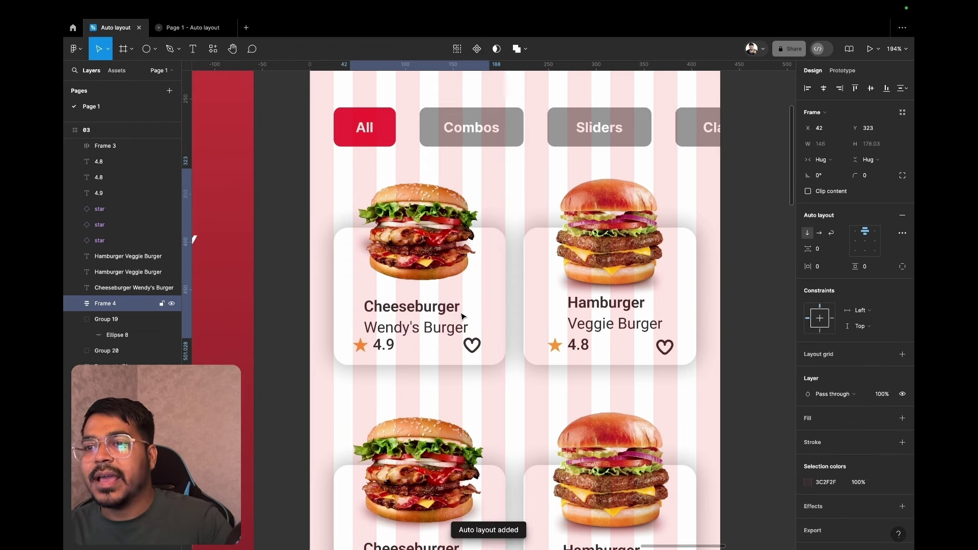
pyautogui.moveTo(418, 295); pyautogui.dragTo(421, 290)
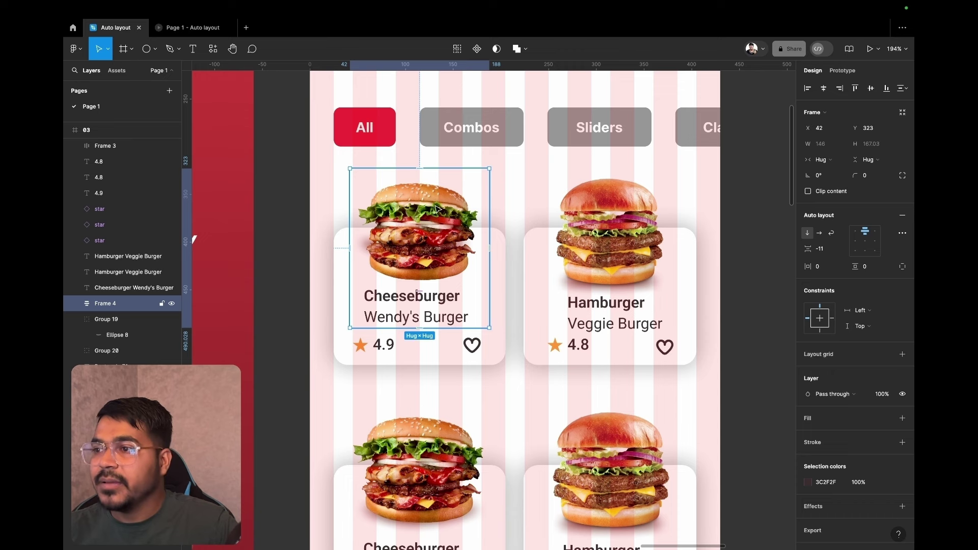
pyautogui.doubleClick(866, 247)
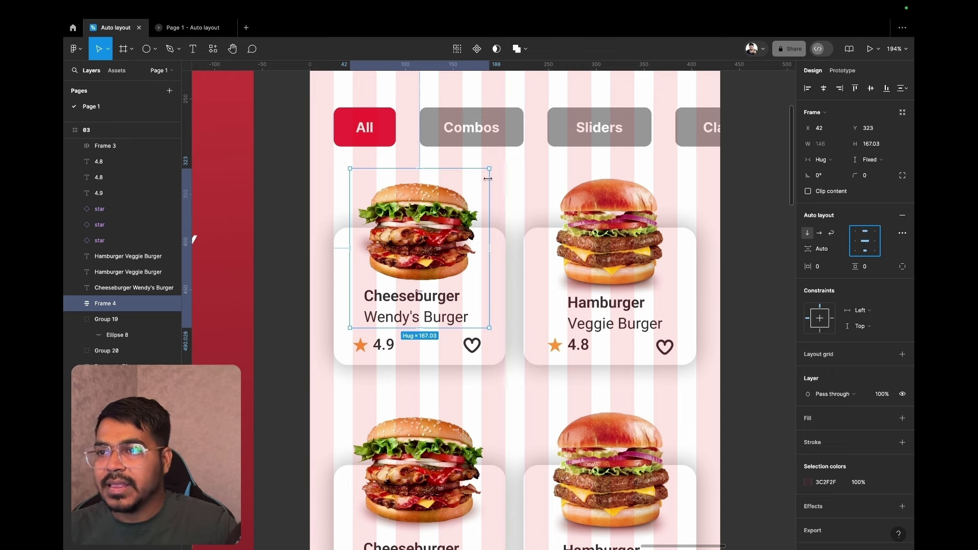
pyautogui.moveTo(489, 168); pyautogui.dragTo(501, 165)
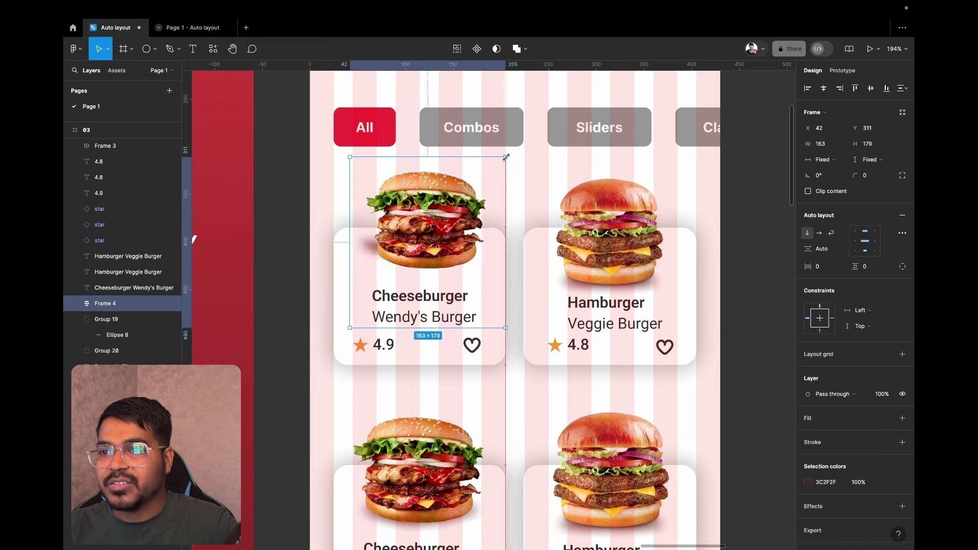
pyautogui.hotkey('ctrl', 'z')
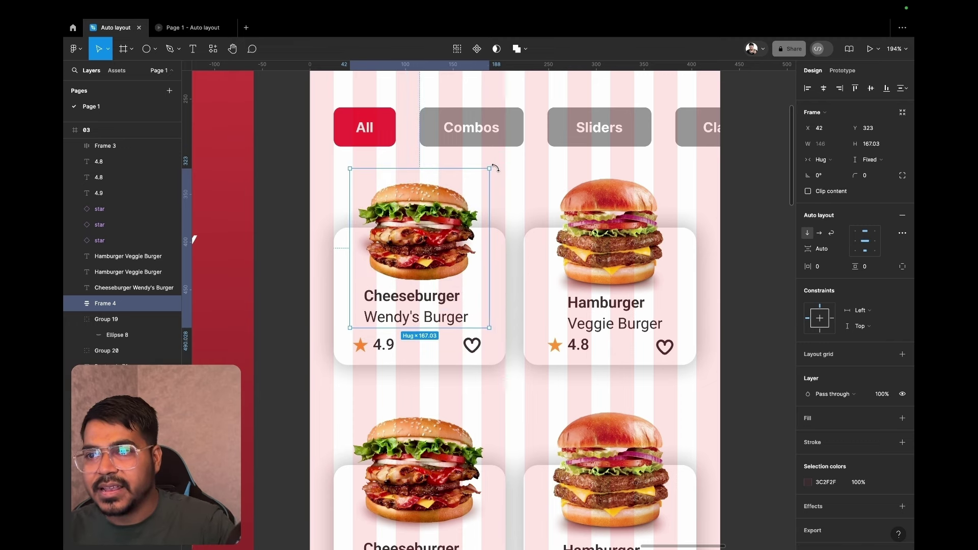
# Combine the image-and-title block and rating row into one auto layout frame that hugs its contents
pyautogui.click(451, 351)
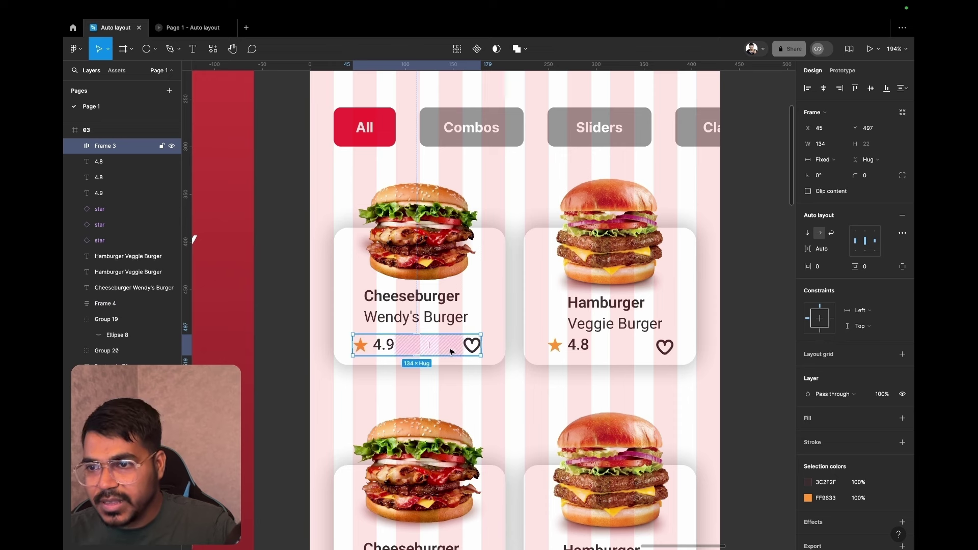
pyautogui.moveTo(452, 352); pyautogui.dragTo(453, 352)
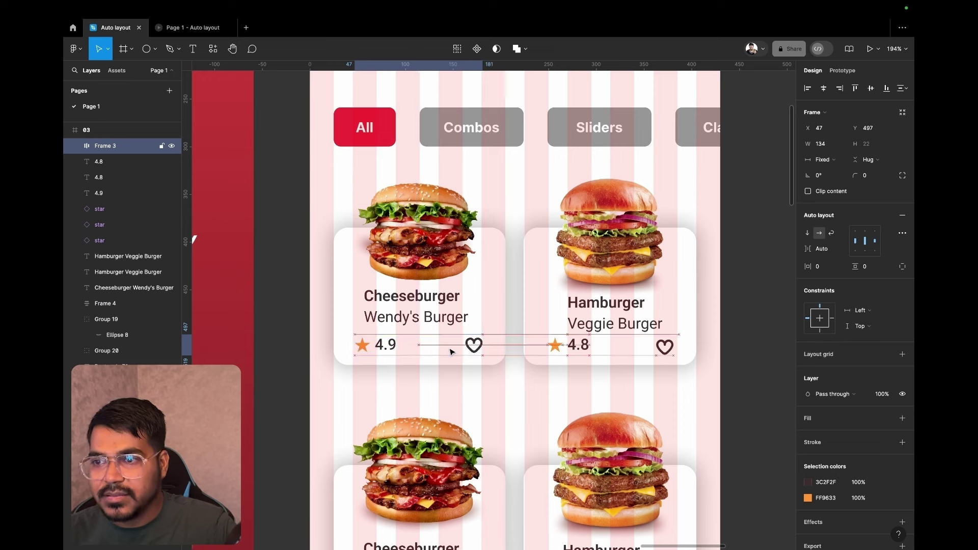
pyautogui.keyDown('shift'); pyautogui.click(441, 263); pyautogui.keyUp('shift')
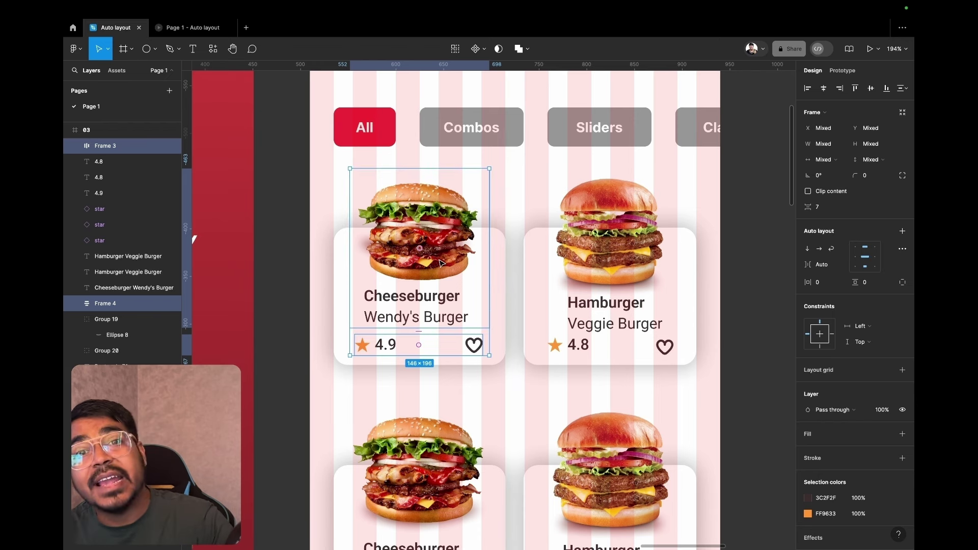
pyautogui.hotkey('shift', 'a')
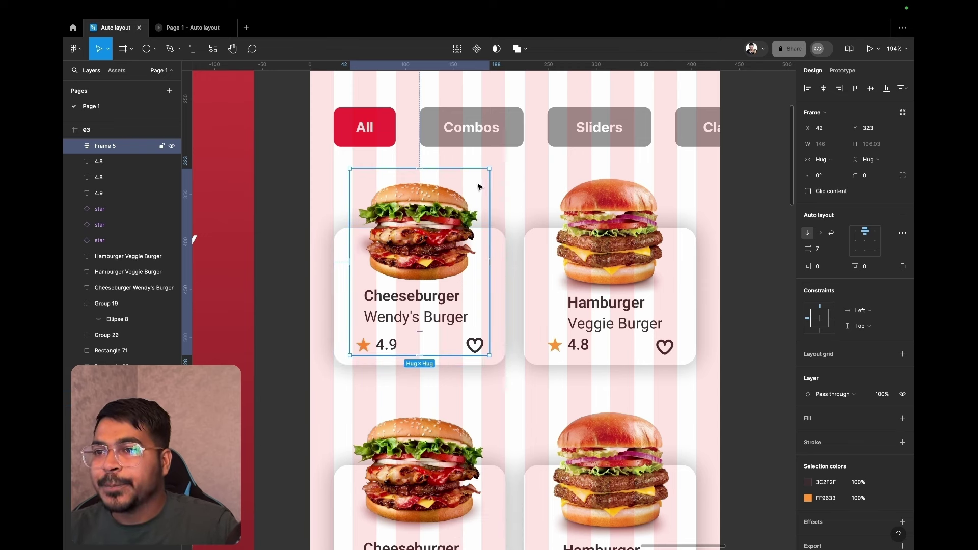
pyautogui.moveTo(489, 168)
pyautogui.mouseDown()
pyautogui.moveTo(543, 164)
pyautogui.moveTo(505, 173)
pyautogui.mouseUp()
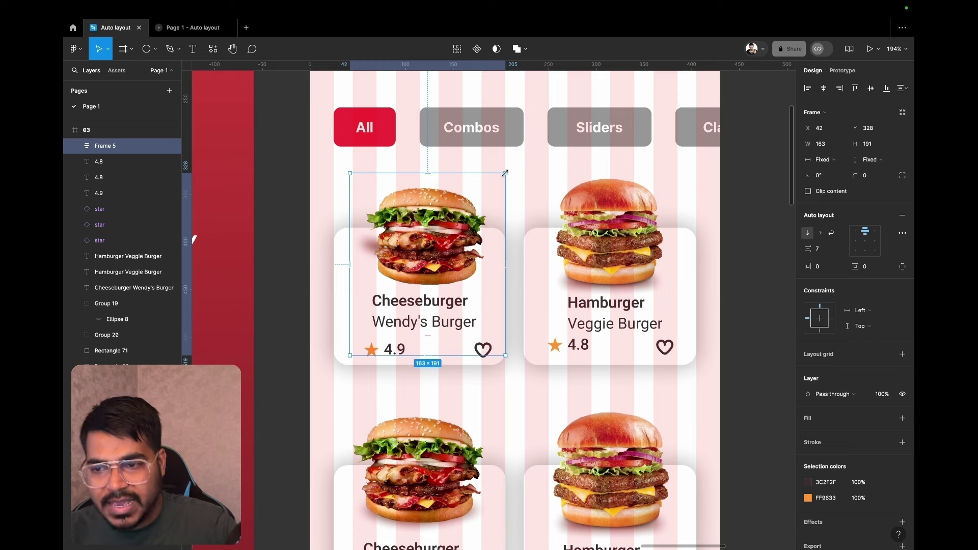
pyautogui.doubleClick(505, 174)
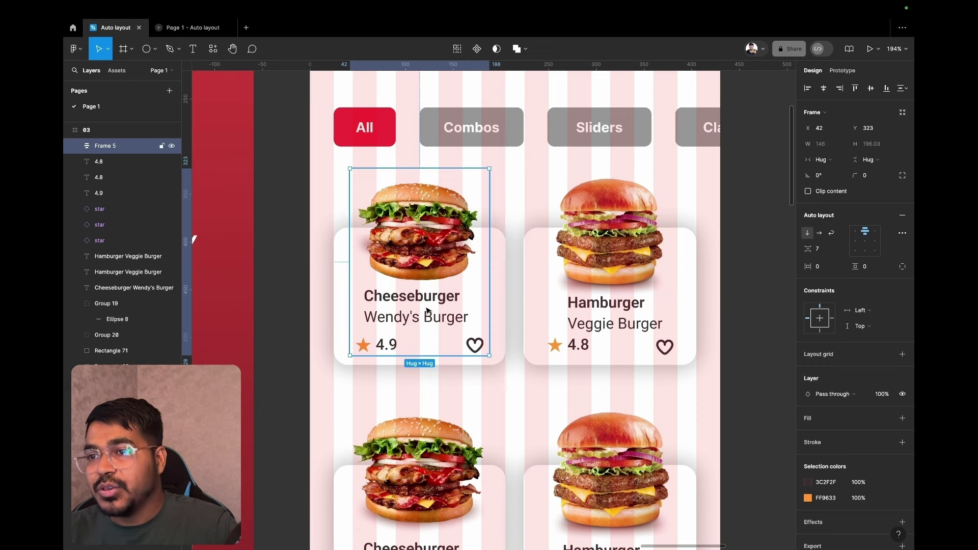
pyautogui.doubleClick(397, 259)
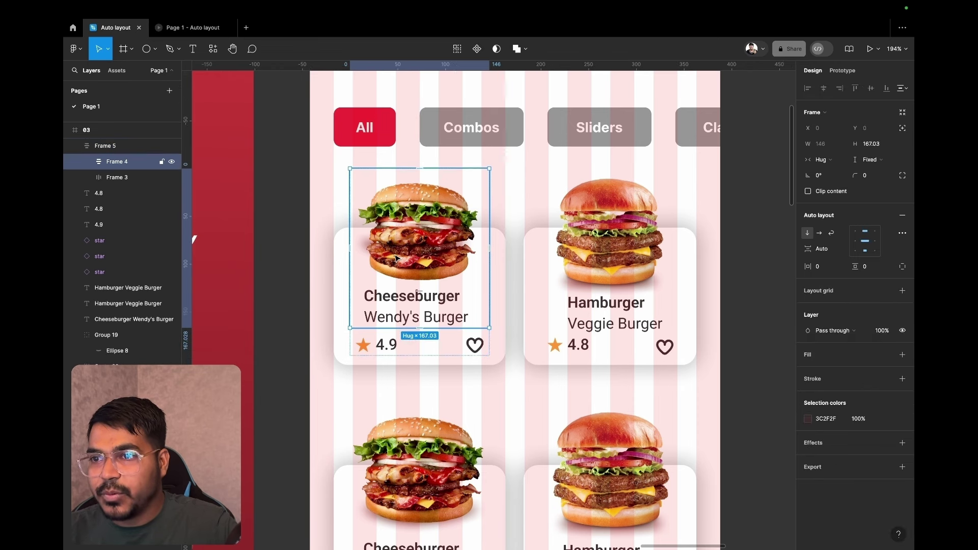
# Set the Cheeseburger card's image-and-title group and rating row widths to Fill container
pyautogui.doubleClick(396, 258)
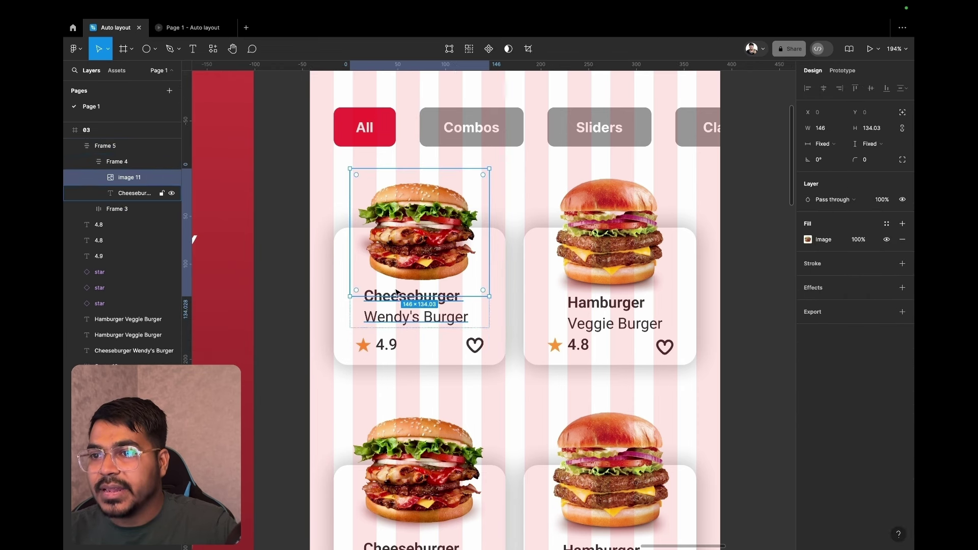
pyautogui.click(510, 214)
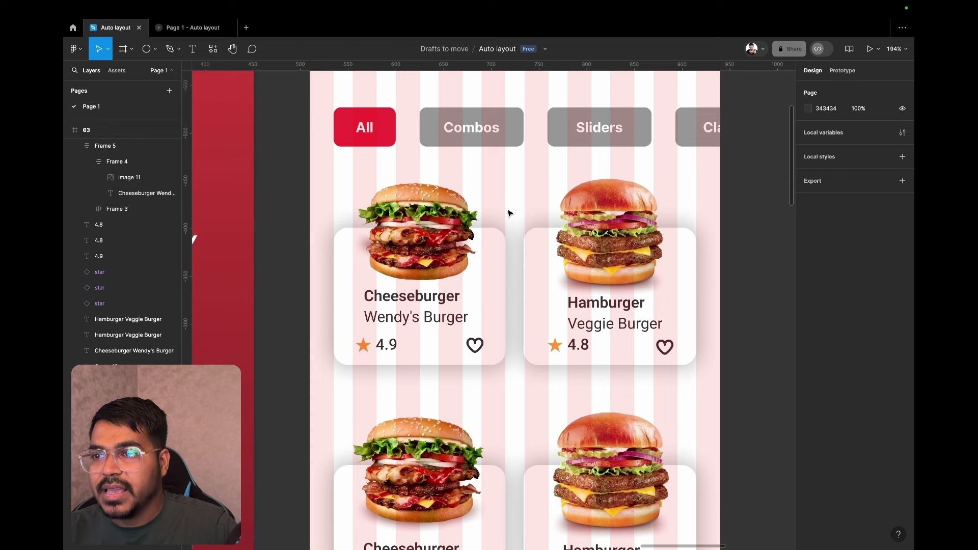
pyautogui.click(438, 242)
pyautogui.doubleClick(438, 242)
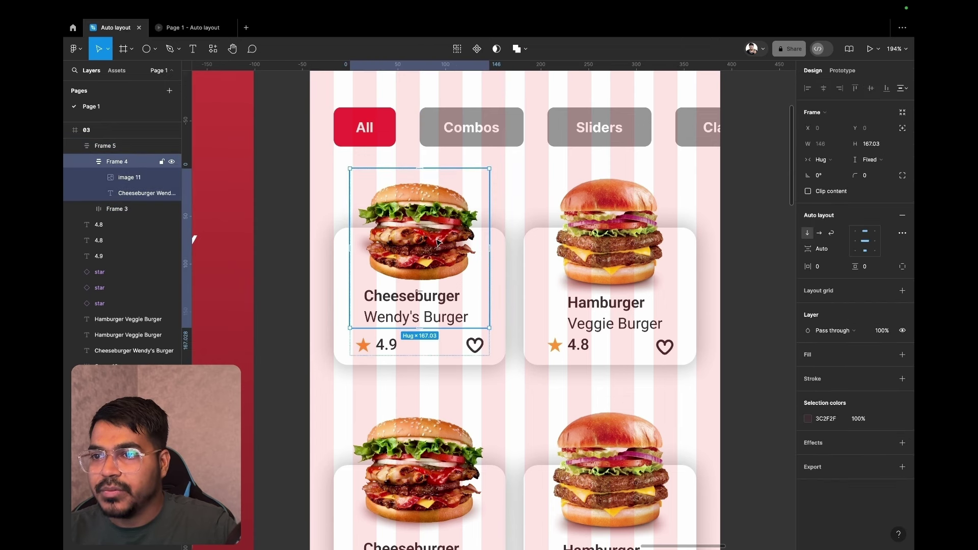
pyautogui.click(840, 162)
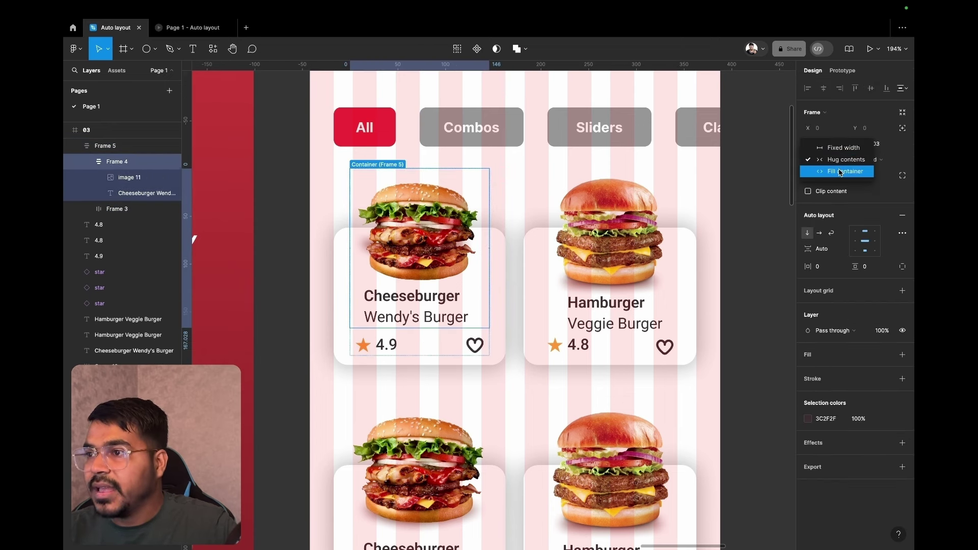
pyautogui.click(841, 172)
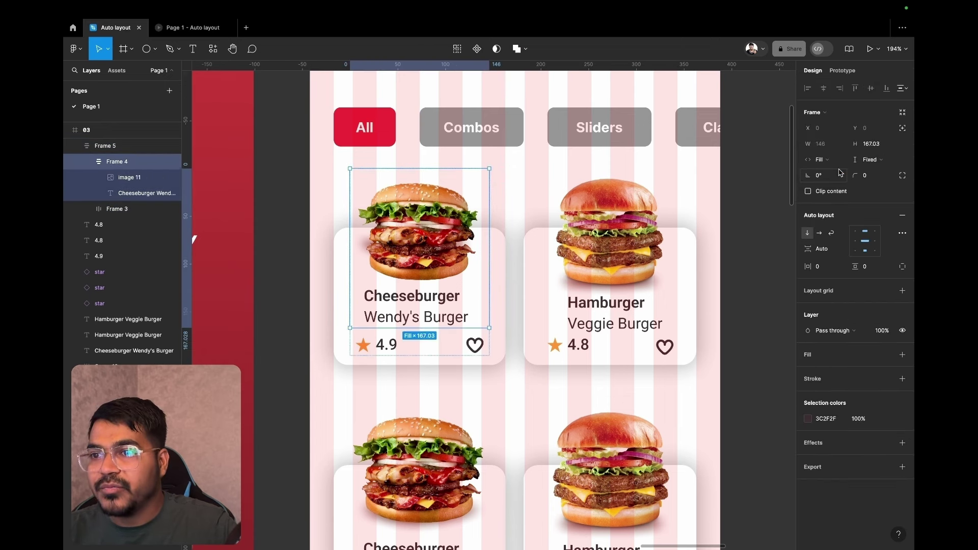
pyautogui.click(464, 345)
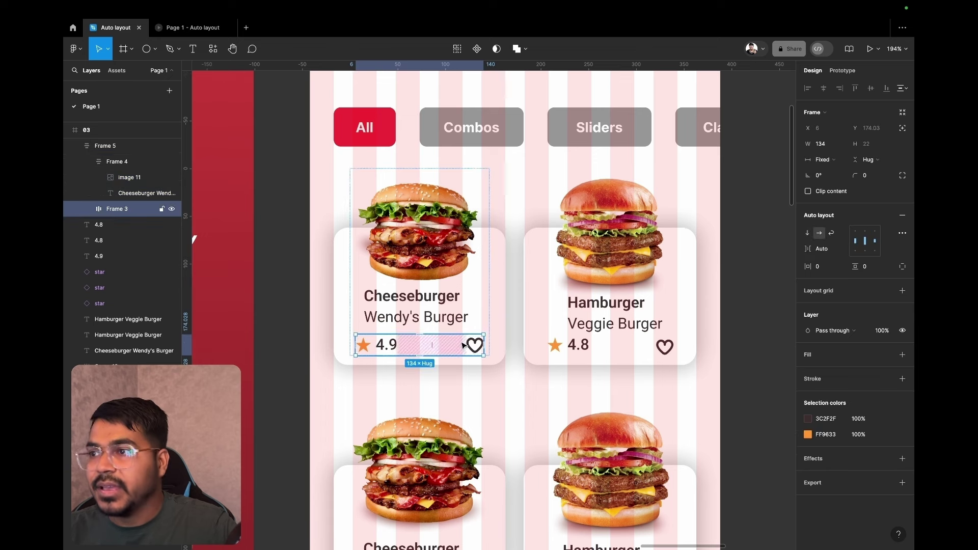
pyautogui.click(836, 167)
pyautogui.click(827, 184)
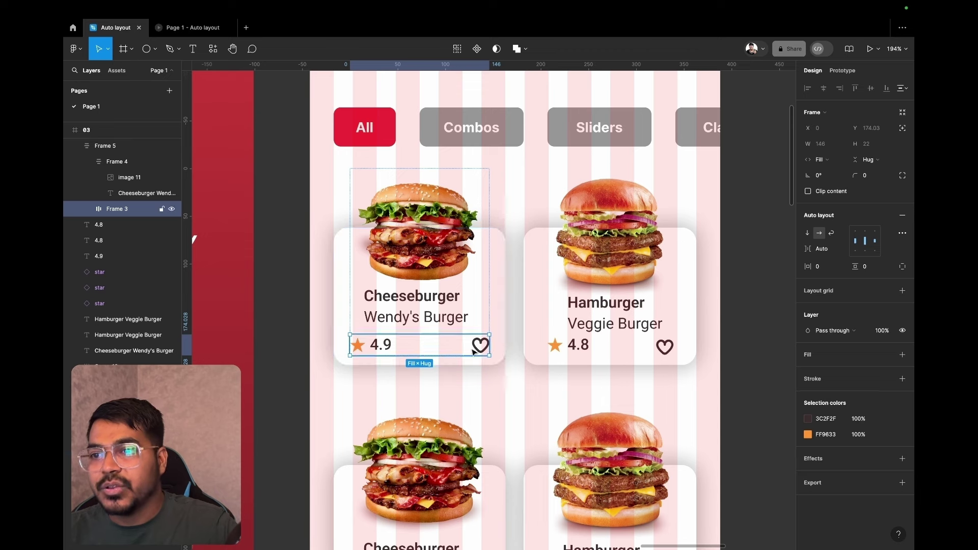
# Return the Cheeseburger card's content group to Hug contents
pyautogui.click(515, 327)
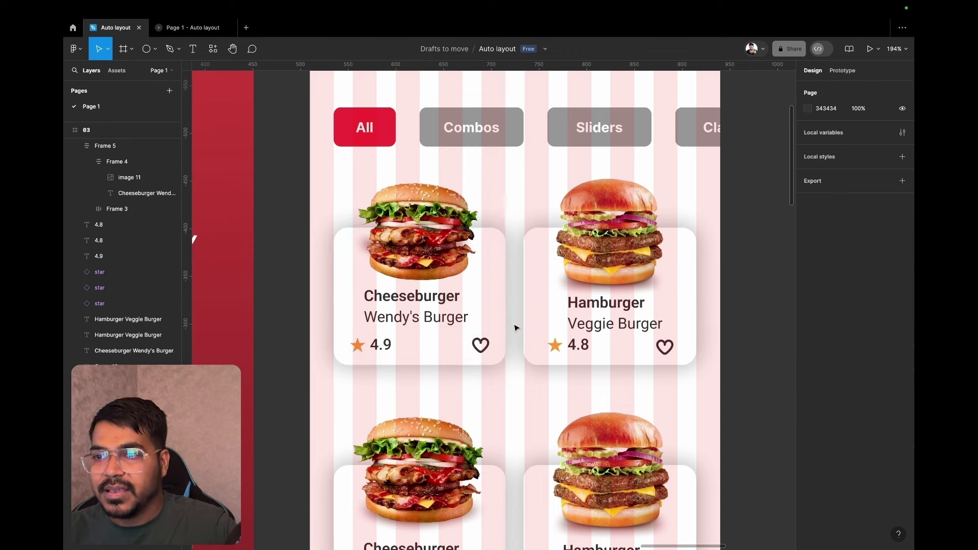
pyautogui.click(463, 250)
pyautogui.moveTo(490, 168)
pyautogui.mouseDown()
pyautogui.moveTo(500, 160)
pyautogui.moveTo(501, 172)
pyautogui.moveTo(474, 173)
pyautogui.moveTo(497, 172)
pyautogui.moveTo(479, 172)
pyautogui.moveTo(490, 162)
pyautogui.mouseUp()
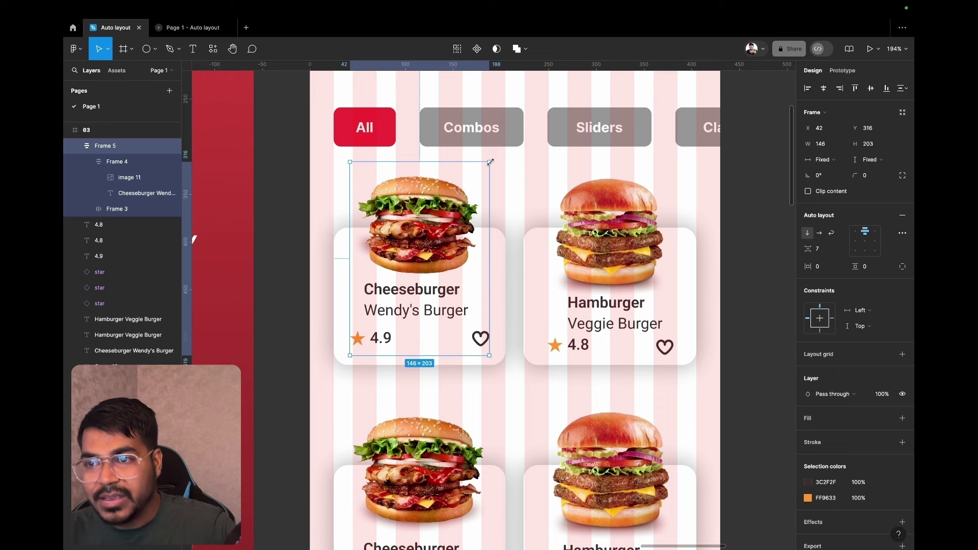
pyautogui.doubleClick(490, 162)
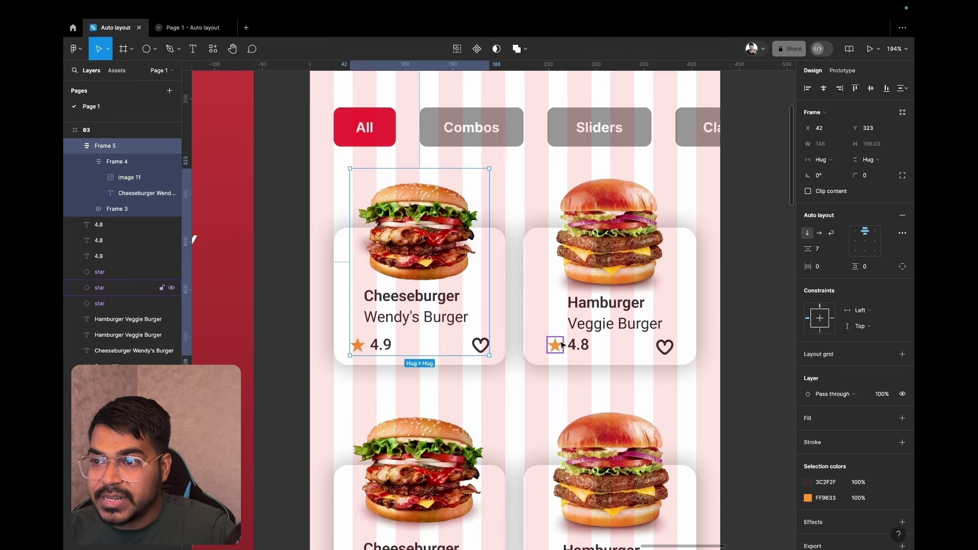
# Wrap the Hamburger card's star and 4.8 rating in auto layout
pyautogui.click(563, 345)
pyautogui.keyDown('shift'); pyautogui.click(586, 349); pyautogui.keyUp('shift')
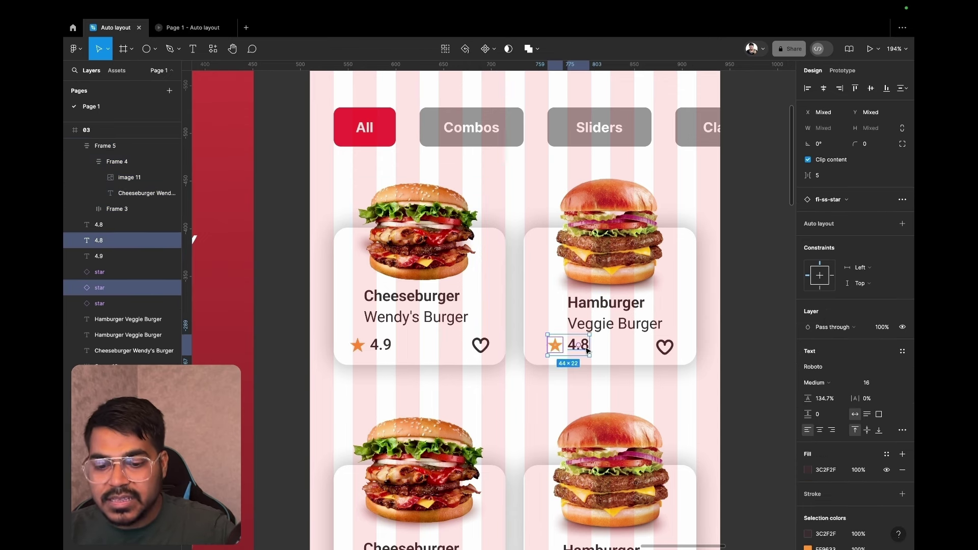
pyautogui.hotkey('shift', 'a')
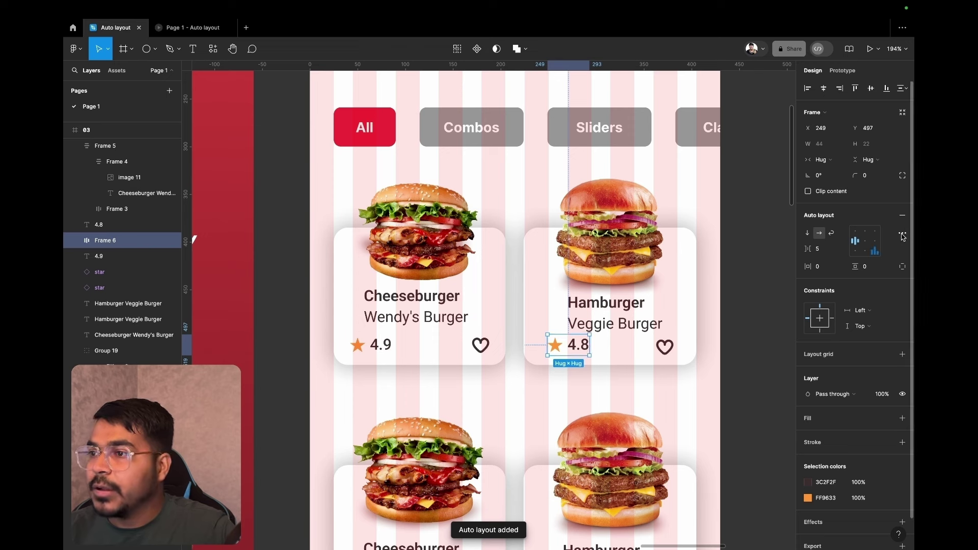
# Give the star-and-4.8 group Auto spacing, then wrap it with the heart in a centred Auto-spaced row
pyautogui.doubleClick(867, 245)
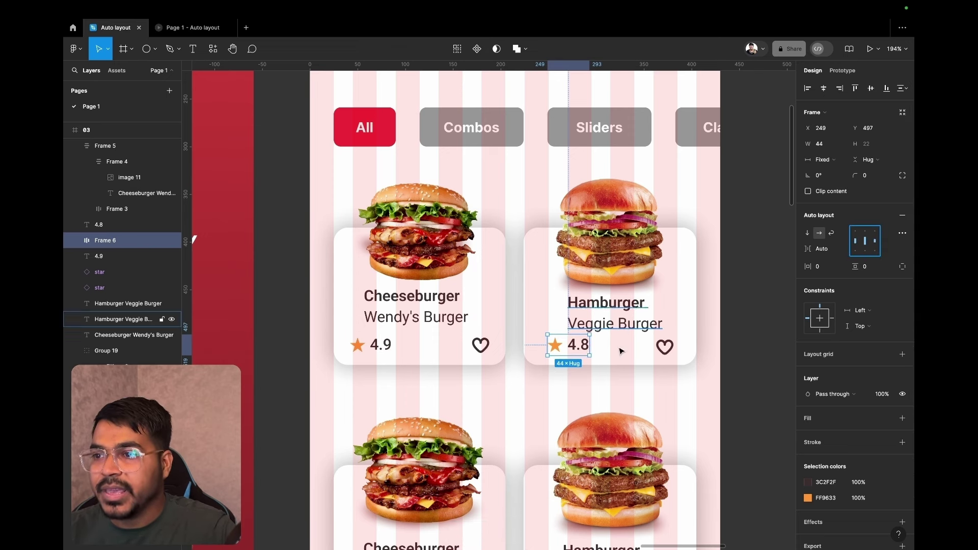
pyautogui.keyDown('shift'); pyautogui.click(662, 349); pyautogui.keyUp('shift')
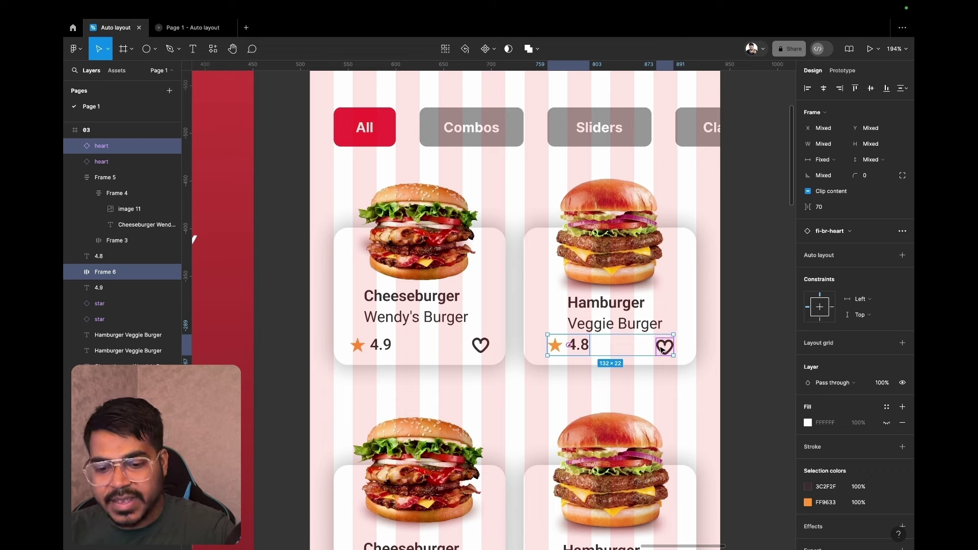
pyautogui.hotkey('shift', 'a')
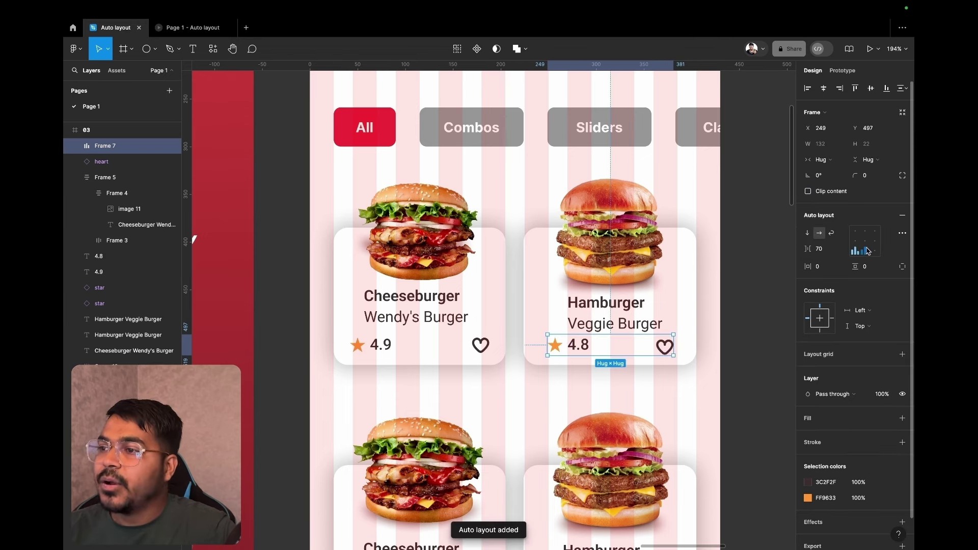
pyautogui.click(868, 245)
pyautogui.doubleClick(869, 245)
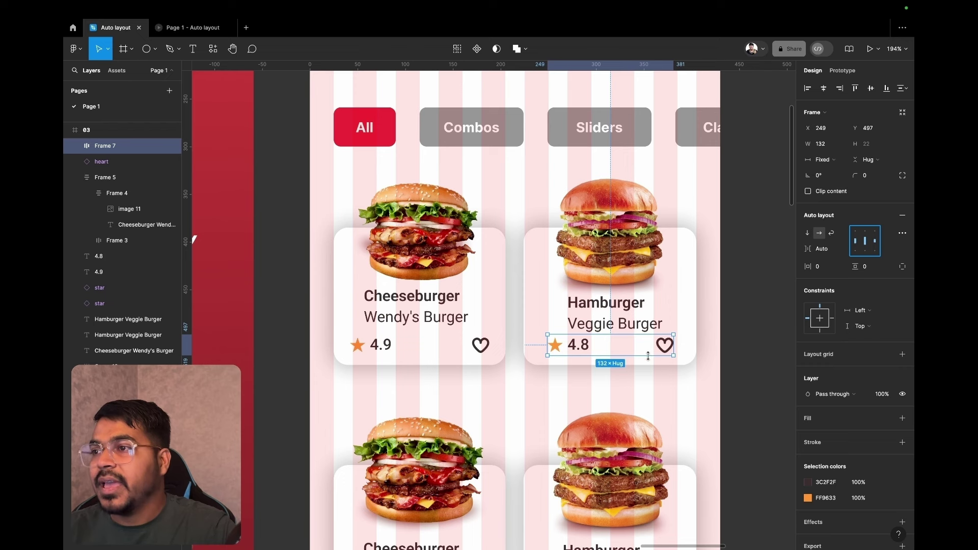
pyautogui.click(825, 160)
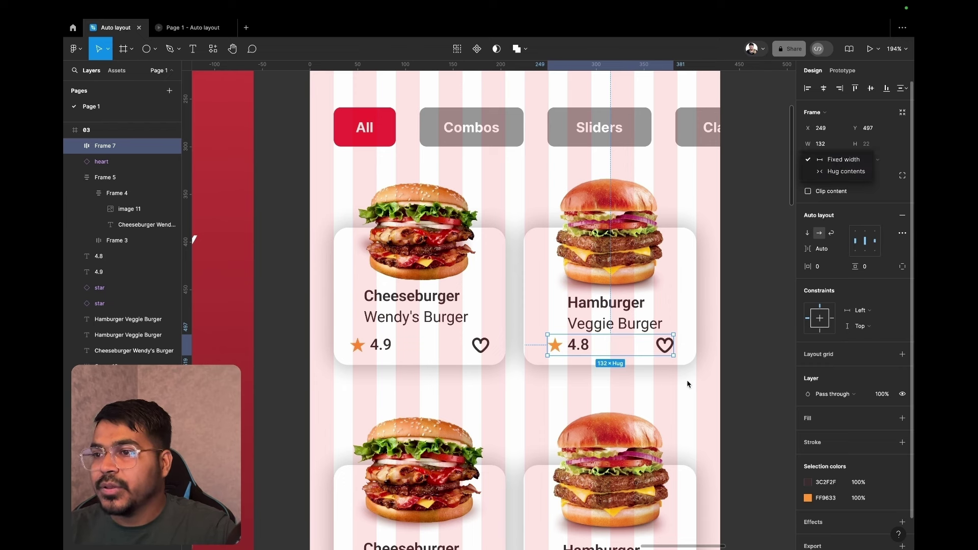
pyautogui.click(629, 301)
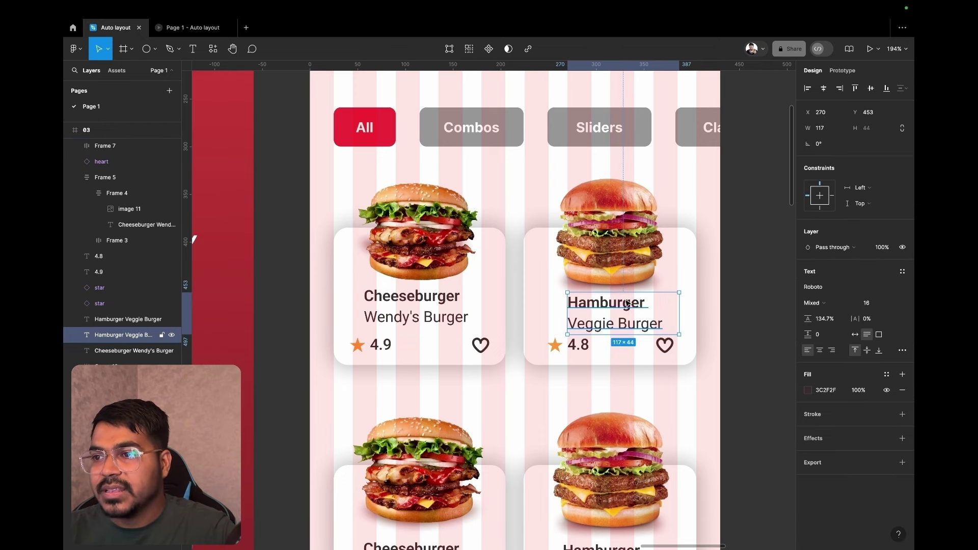
pyautogui.keyDown('shift'); pyautogui.click(620, 256); pyautogui.keyUp('shift')
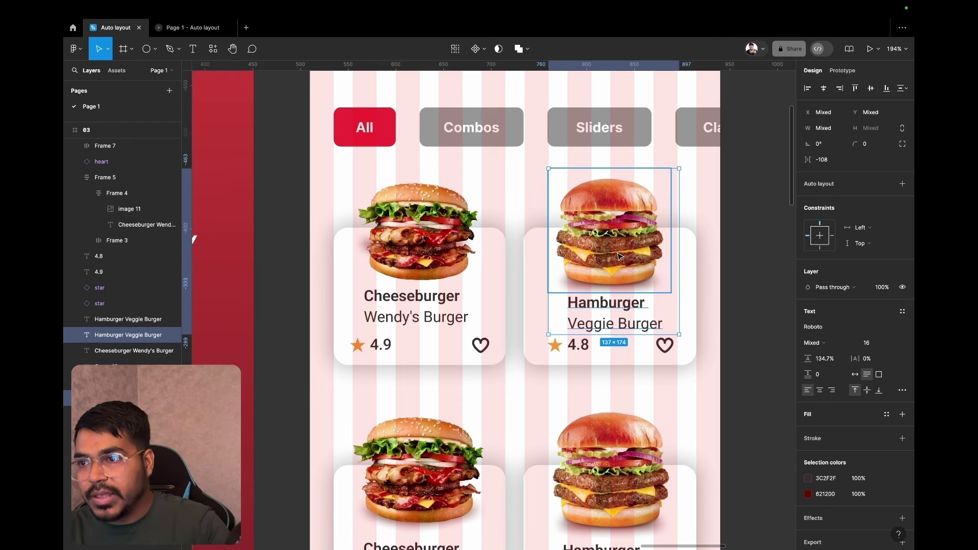
# Stack the Hamburger card's image and title in centred auto layout and widen the title text
pyautogui.hotkey('shift', 'a')
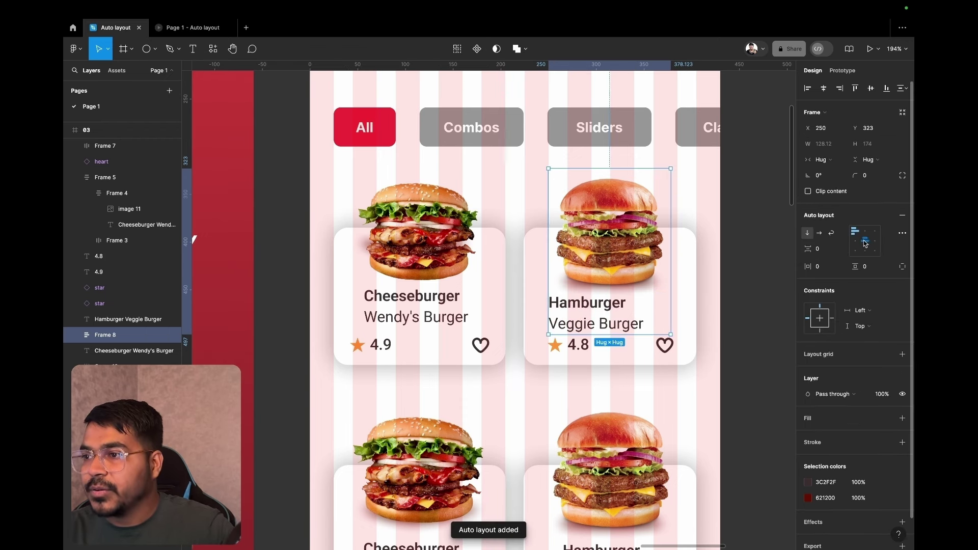
pyautogui.doubleClick(865, 244)
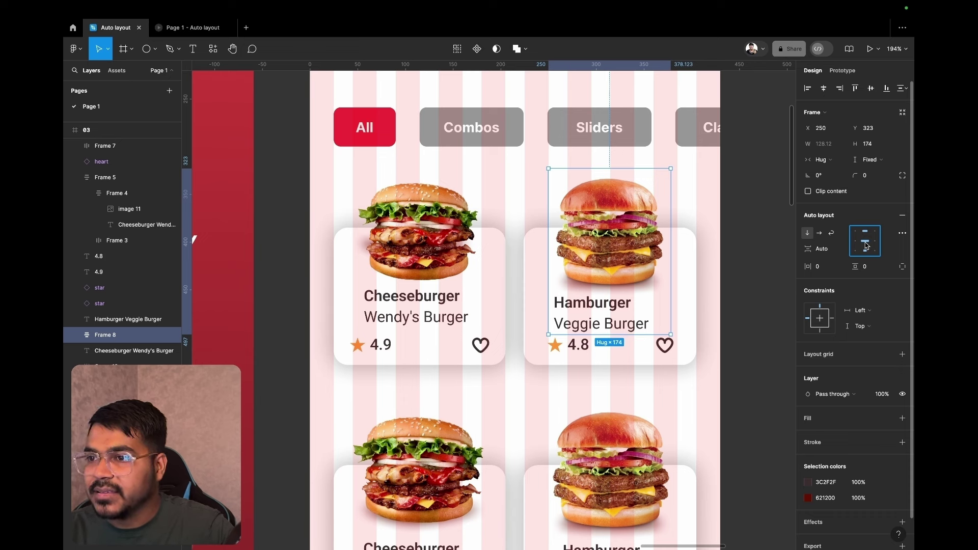
pyautogui.doubleClick(627, 264)
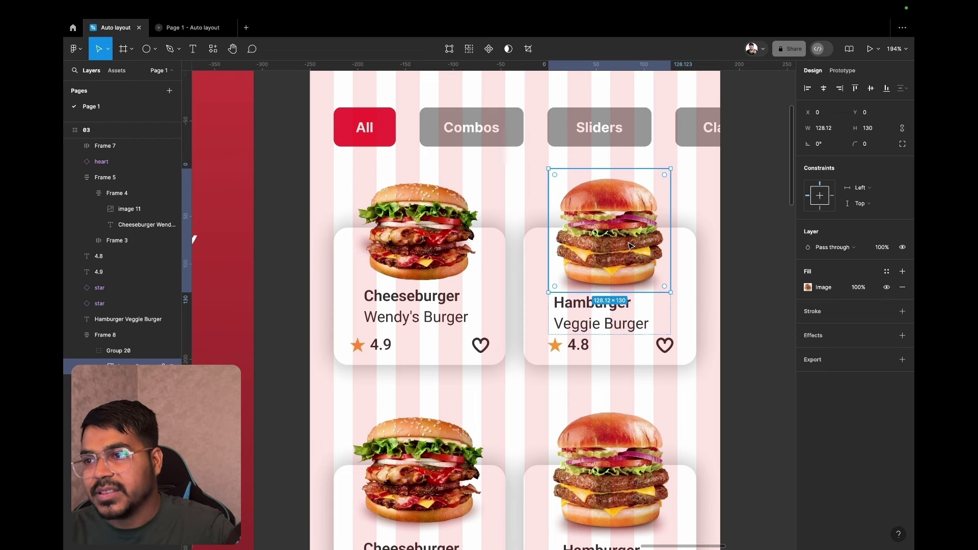
pyautogui.click(711, 257)
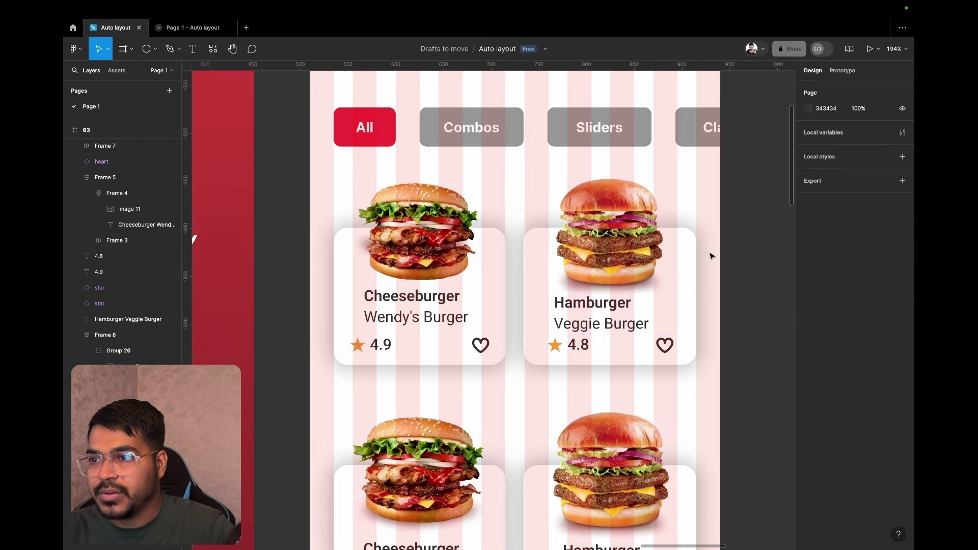
pyautogui.click(607, 313)
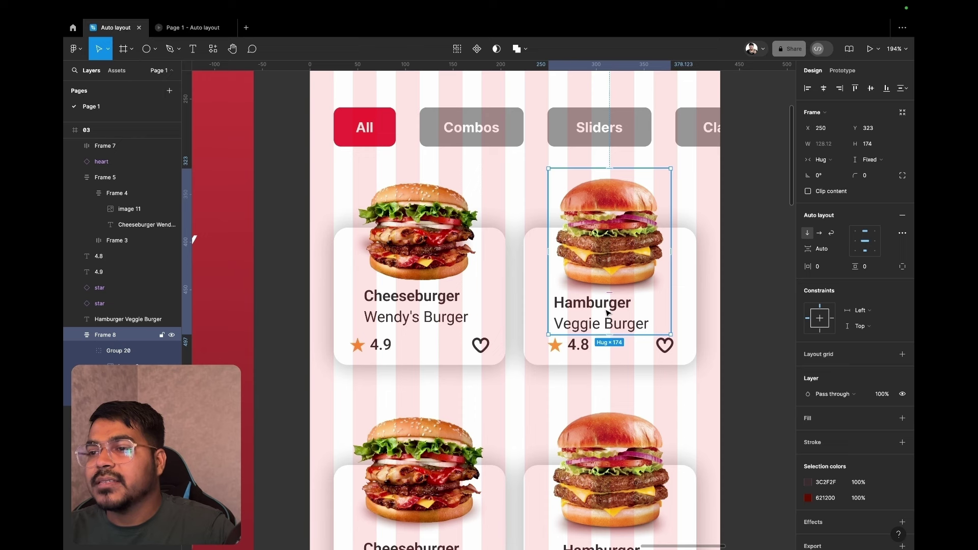
pyautogui.click(607, 313)
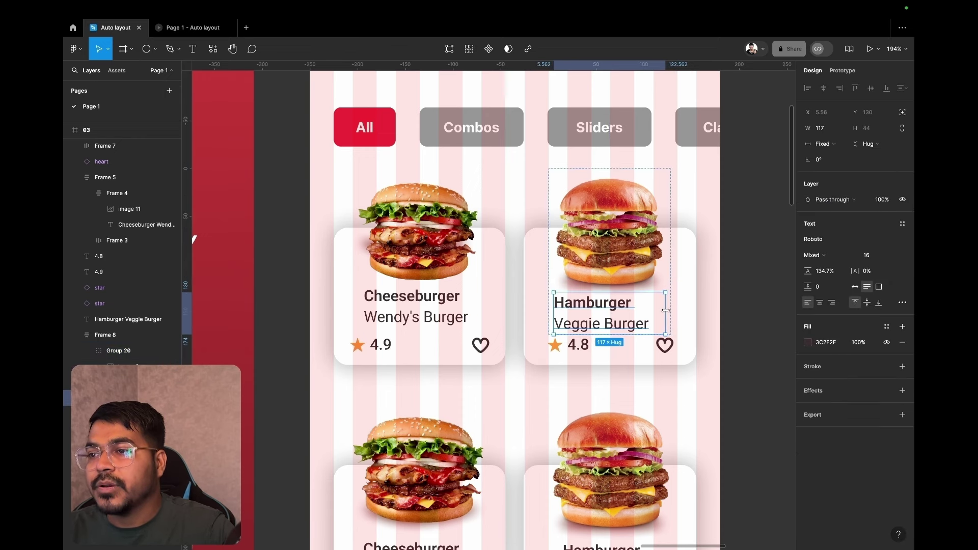
pyautogui.moveTo(666, 310); pyautogui.dragTo(676, 309)
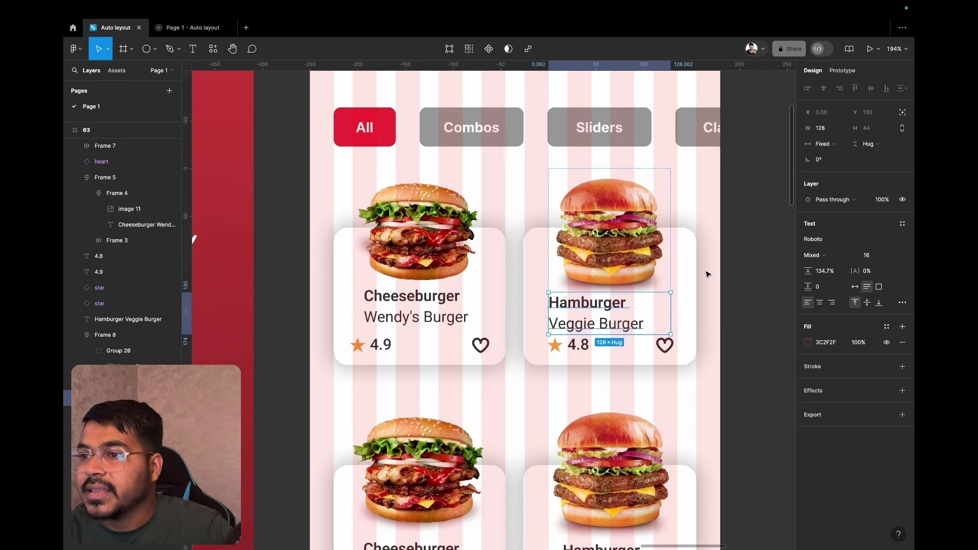
# Centre-align the Hamburger / Veggie Burger title text
pyautogui.hotkey('shift', 'Return')
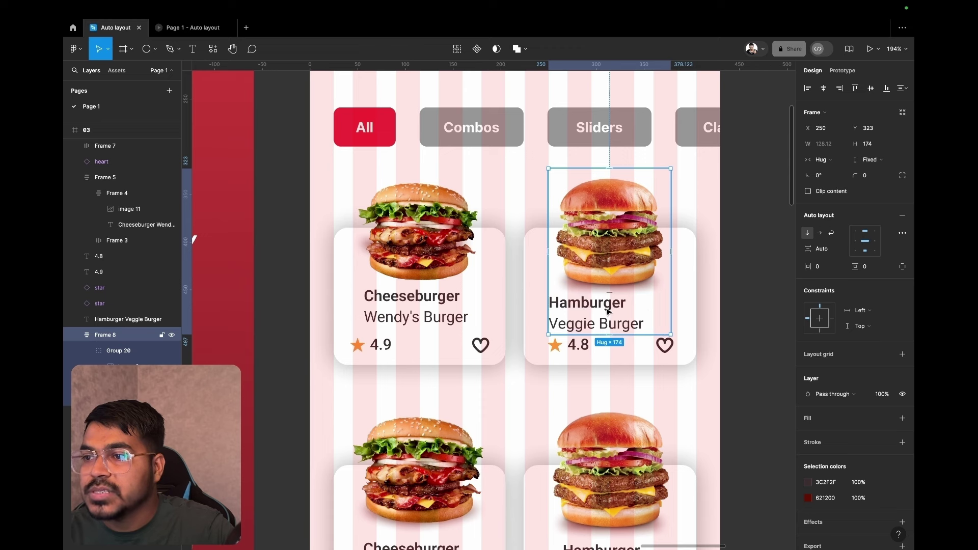
pyautogui.click(607, 311)
pyautogui.press('Return')
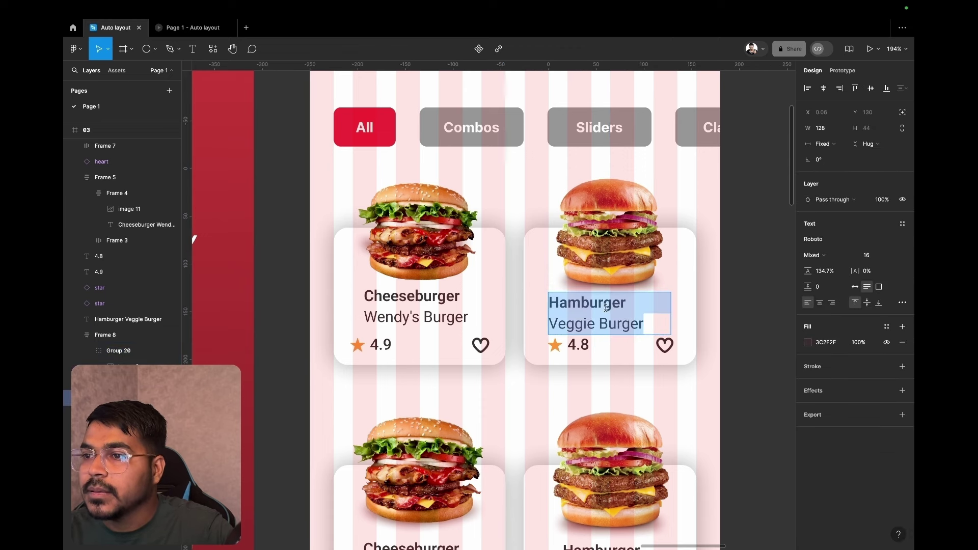
pyautogui.press('Escape')
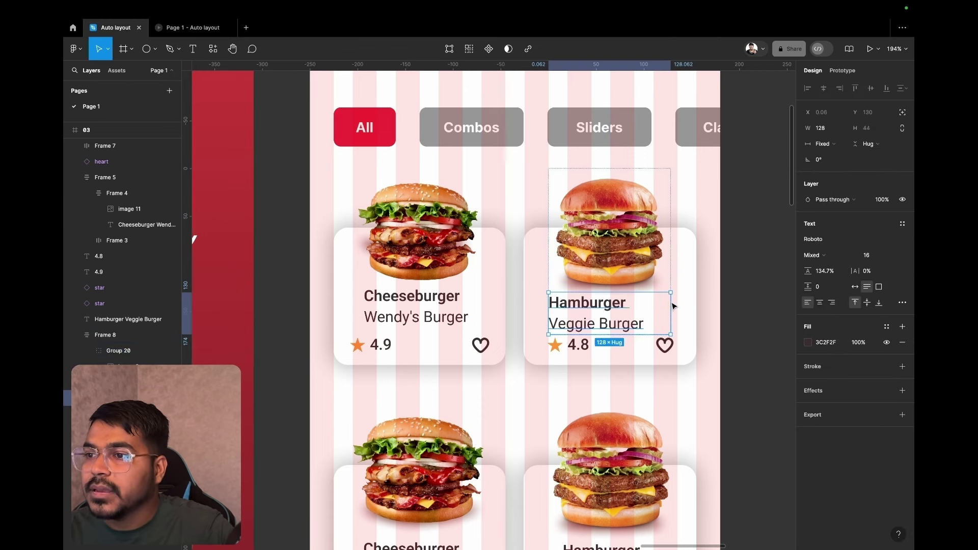
pyautogui.press('Return')
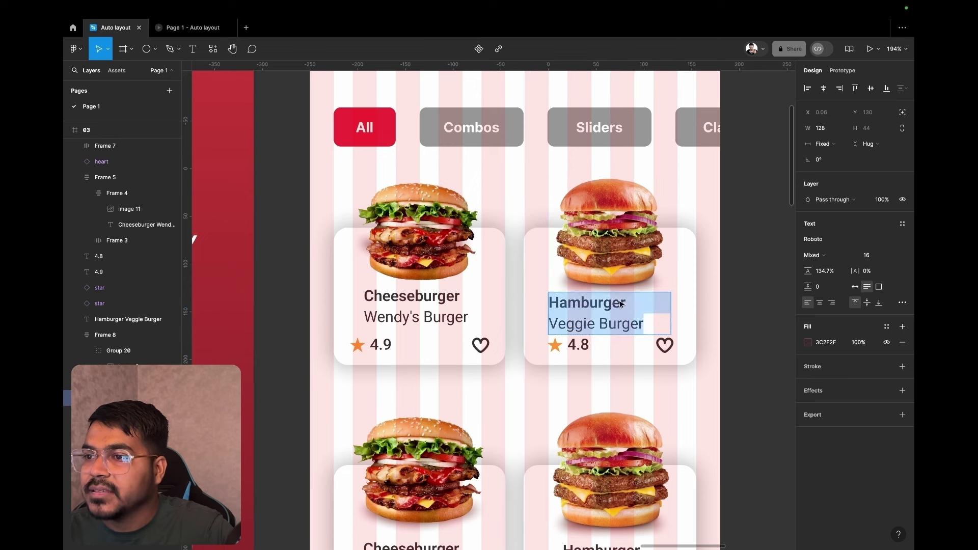
pyautogui.click(826, 89)
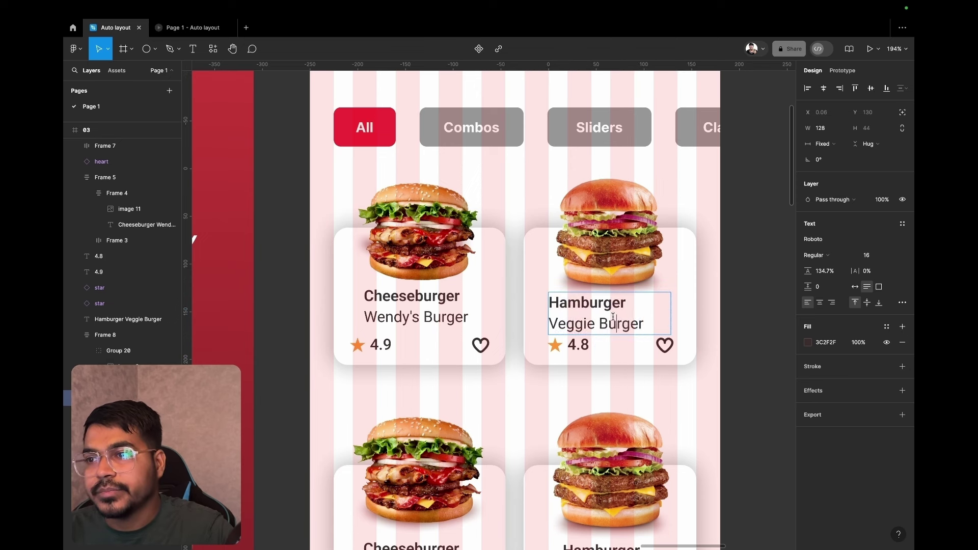
pyautogui.press('Escape')
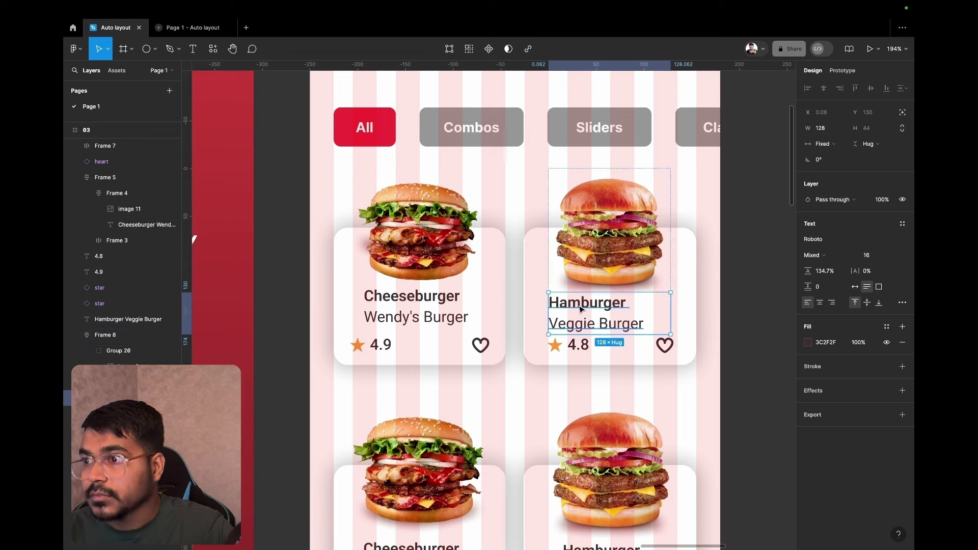
pyautogui.click(820, 304)
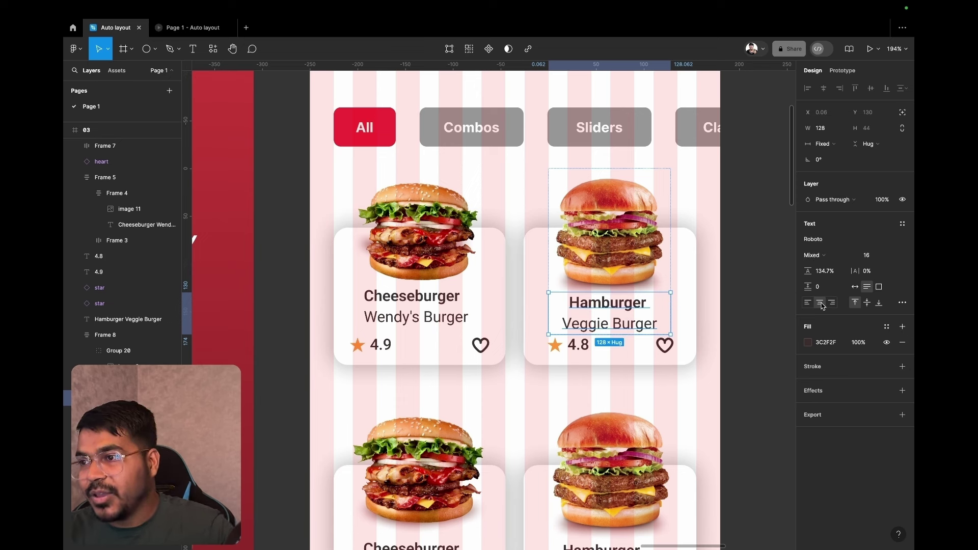
pyautogui.click(650, 248)
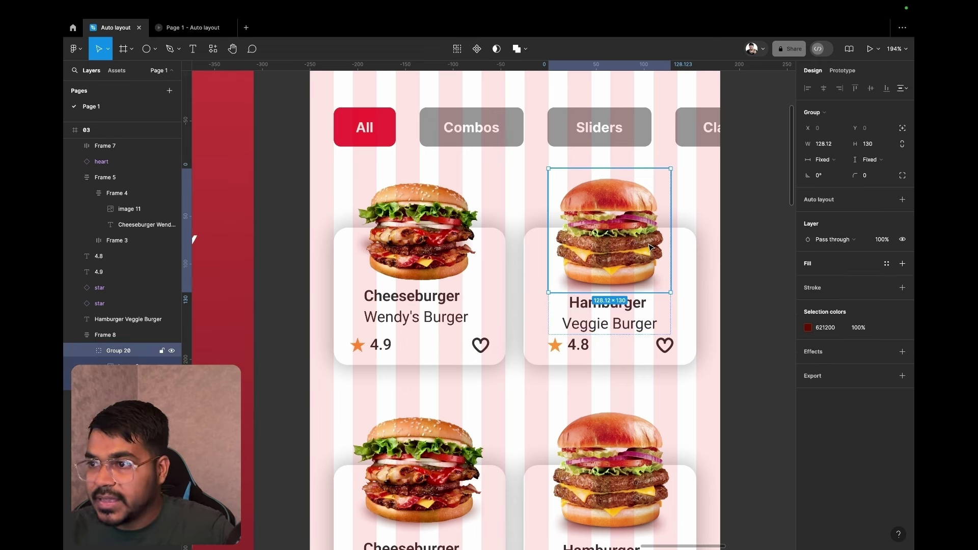
pyautogui.click(715, 284)
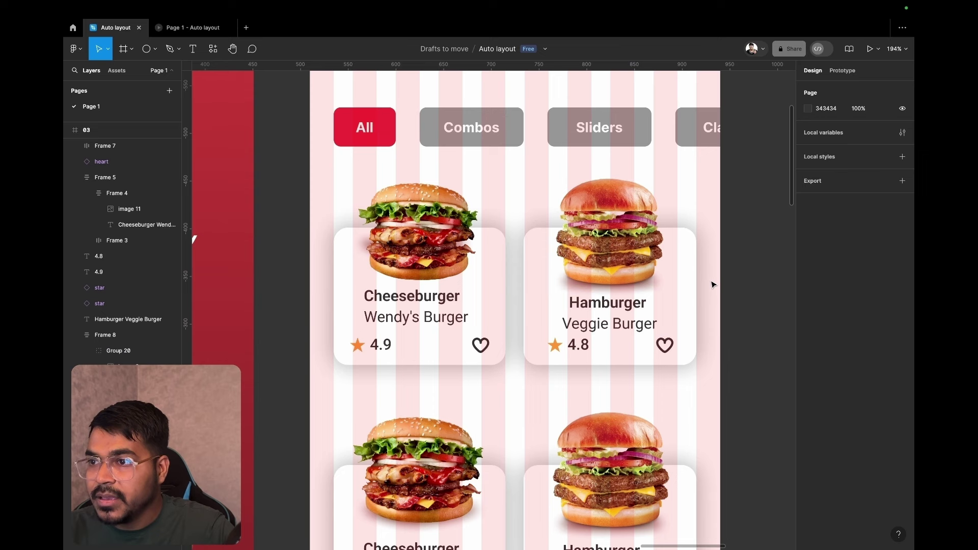
pyautogui.click(632, 251)
# Keep the image-and-title frame on Hug and wrap it with the rating row in auto layout
pyautogui.click(838, 160)
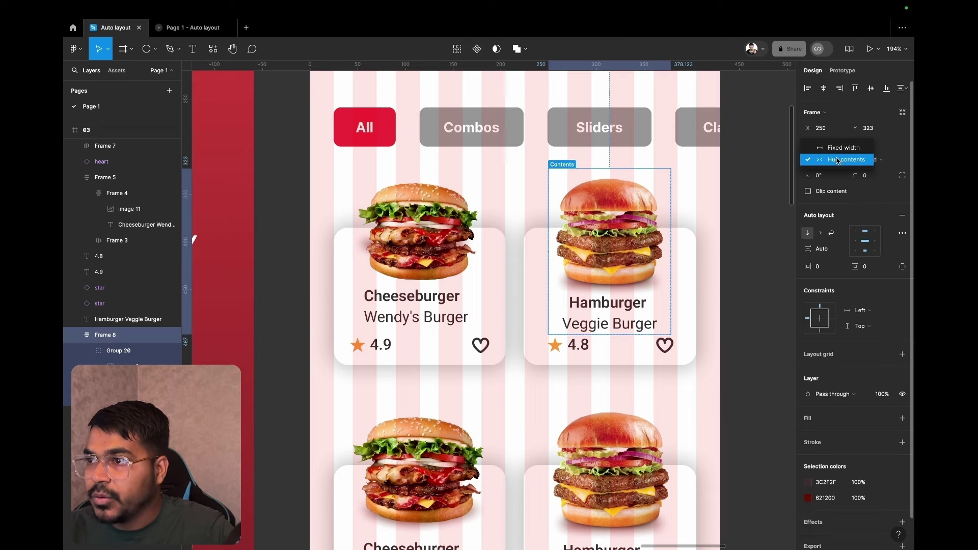
pyautogui.click(833, 164)
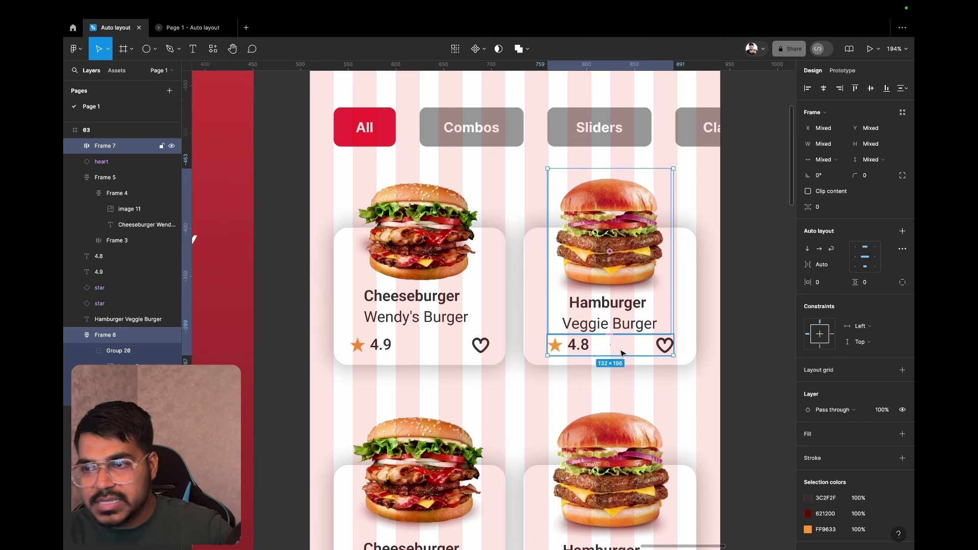
pyautogui.hotkey('shift', 'a')
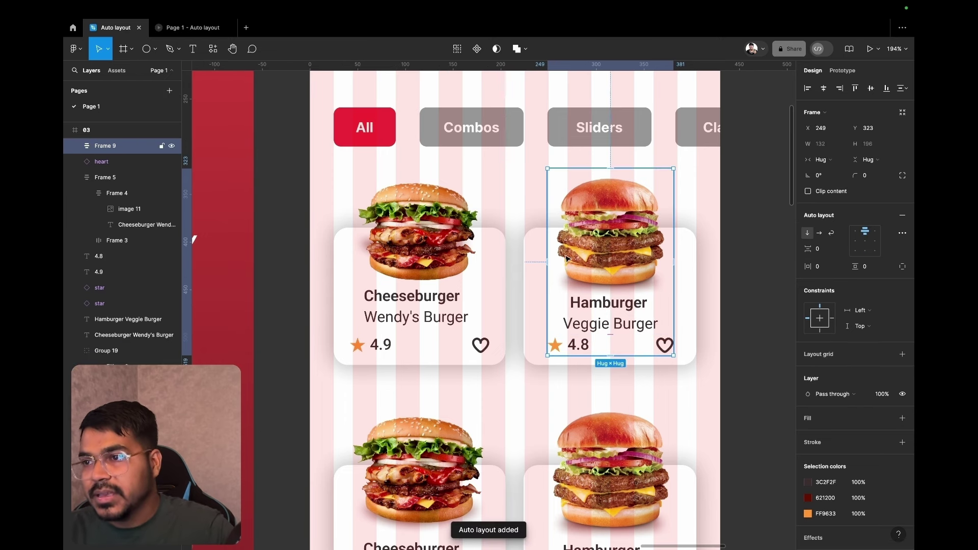
pyautogui.click(840, 166)
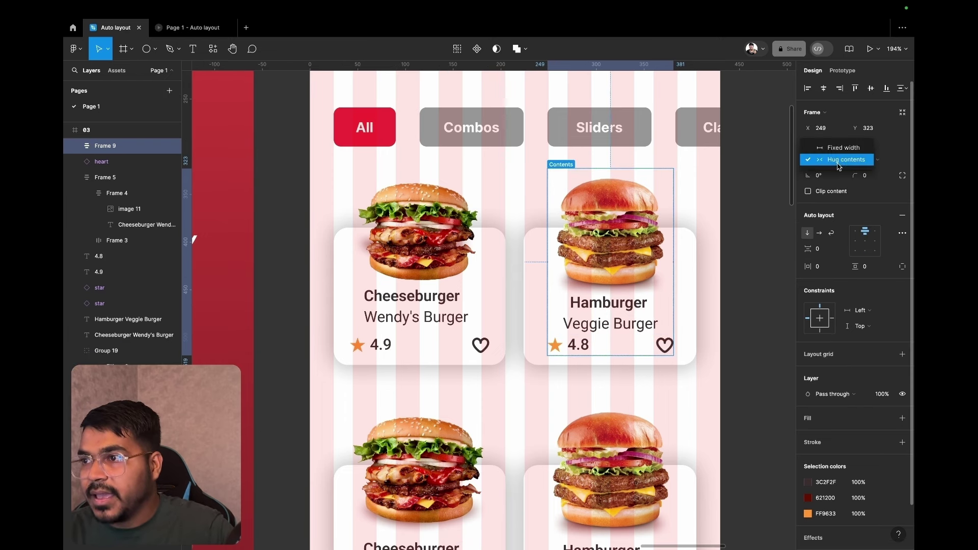
# Set the Hamburger card's image-and-title frame and rating row widths to Fill container
pyautogui.doubleClick(606, 253)
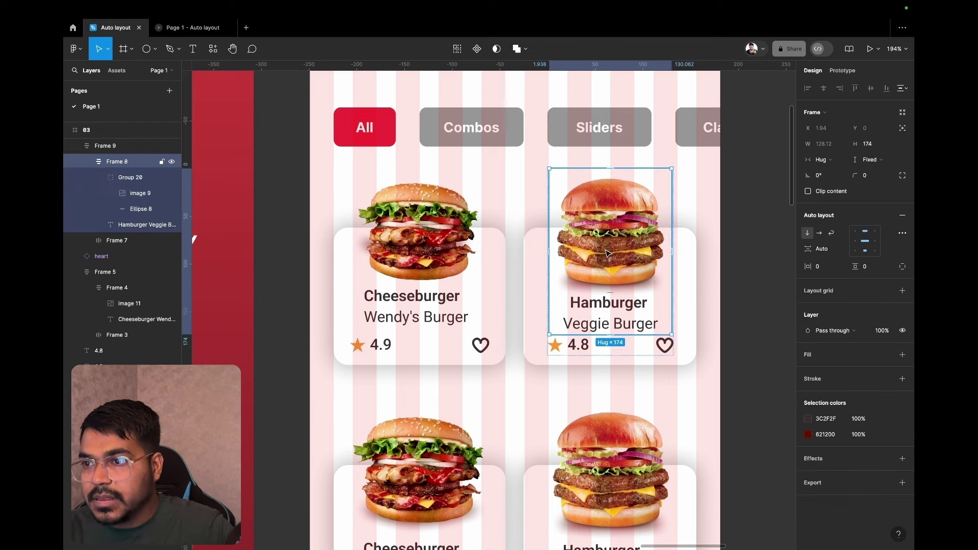
pyautogui.click(836, 161)
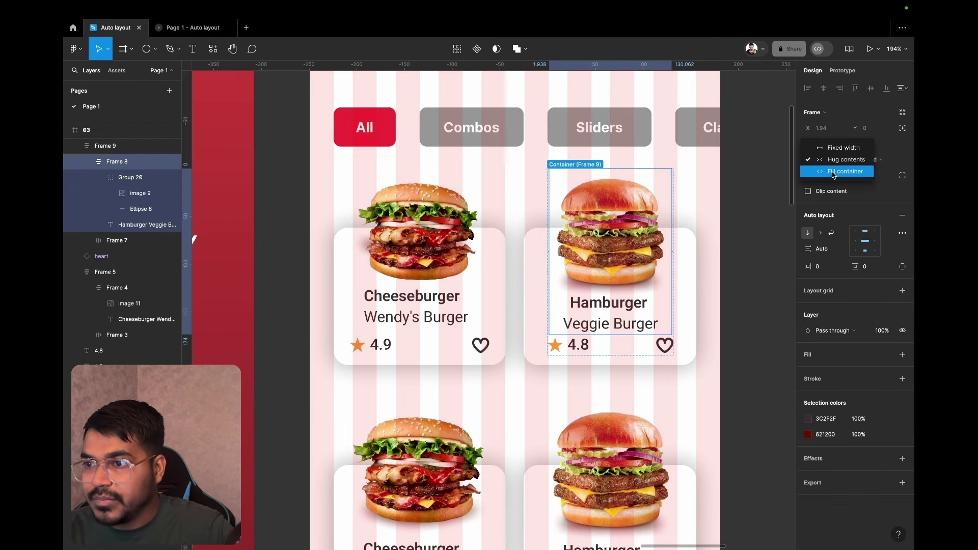
pyautogui.click(834, 172)
pyautogui.click(609, 355)
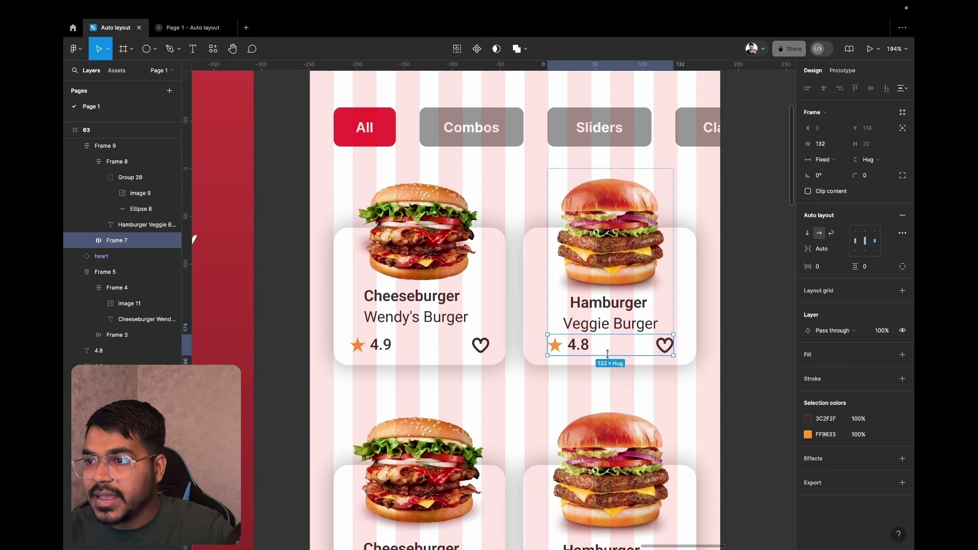
pyautogui.click(821, 160)
pyautogui.click(828, 182)
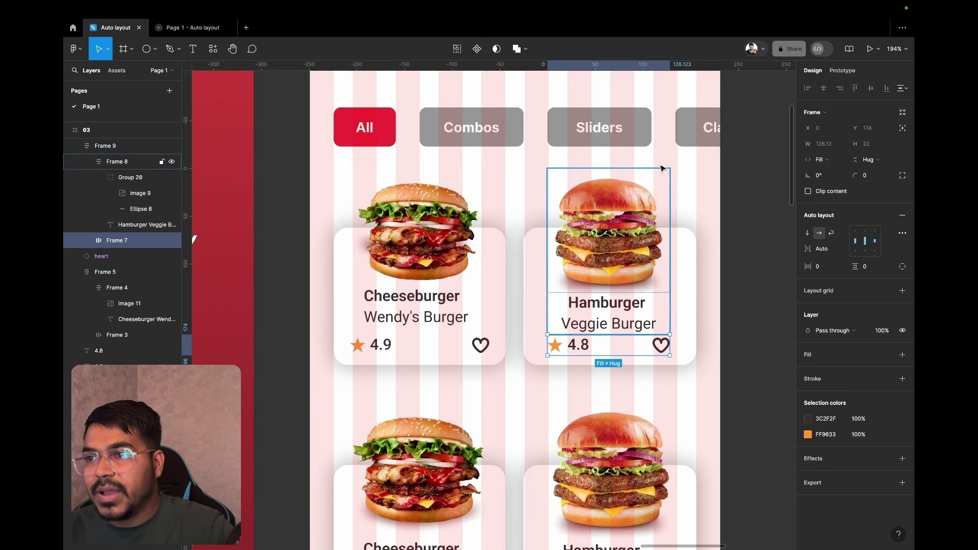
pyautogui.press('Escape')
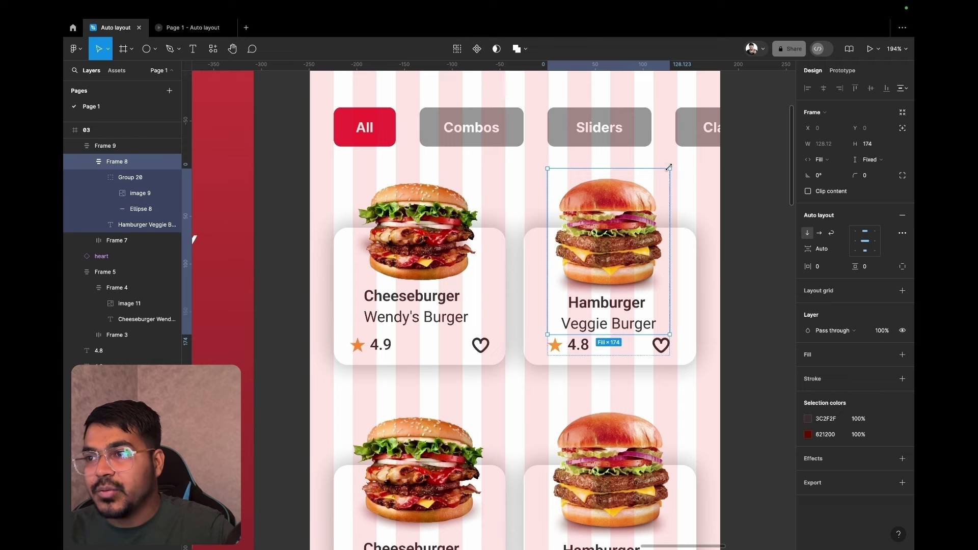
pyautogui.moveTo(669, 167)
pyautogui.mouseDown()
pyautogui.moveTo(685, 189)
pyautogui.moveTo(693, 171)
pyautogui.moveTo(675, 192)
pyautogui.moveTo(679, 175)
pyautogui.moveTo(674, 196)
pyautogui.moveTo(655, 184)
pyautogui.moveTo(675, 182)
pyautogui.moveTo(656, 218)
pyautogui.moveTo(648, 178)
pyautogui.moveTo(668, 207)
pyautogui.moveTo(655, 199)
pyautogui.moveTo(670, 205)
pyautogui.mouseUp()
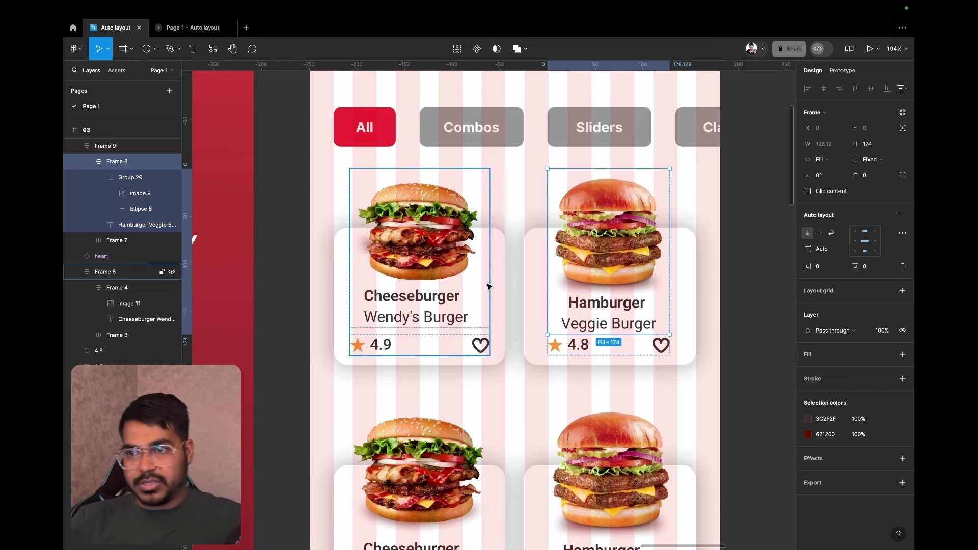
# Wrap the lower Cheeseburger card's star and 4.9 rating in auto layout with Auto spacing
pyautogui.scroll(-3, 415, 476)
pyautogui.scroll(-2, 402, 458)
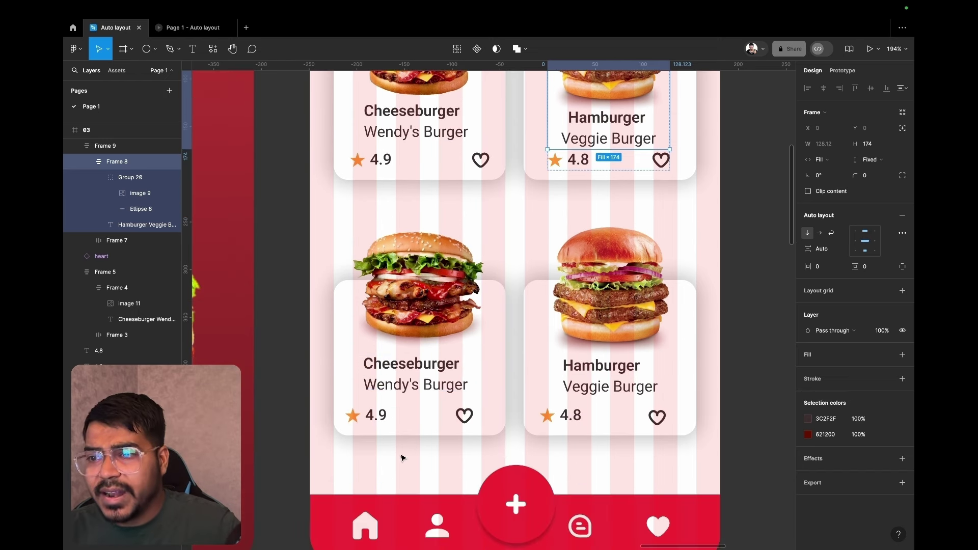
pyautogui.click(376, 415)
pyautogui.keyDown('shift'); pyautogui.click(355, 419); pyautogui.keyUp('shift')
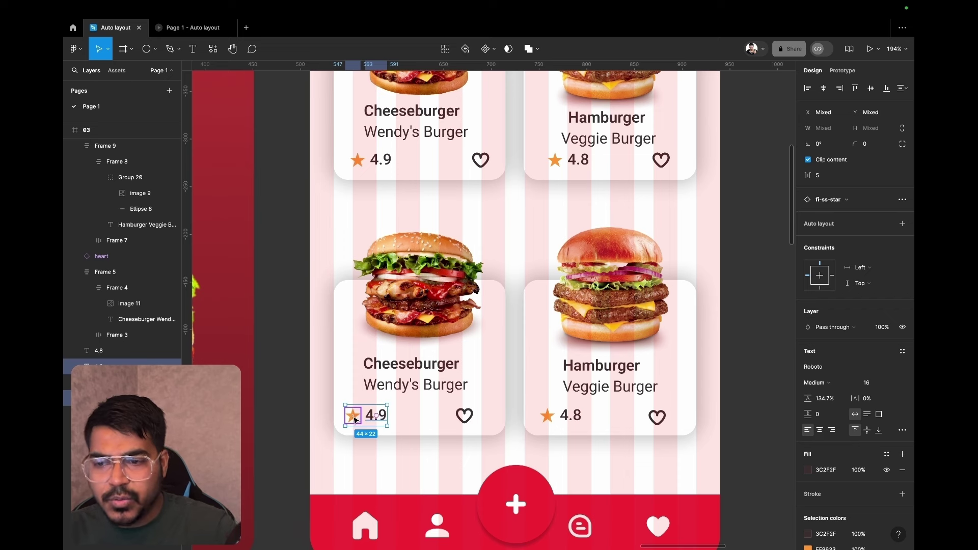
pyautogui.hotkey('shift', 'a')
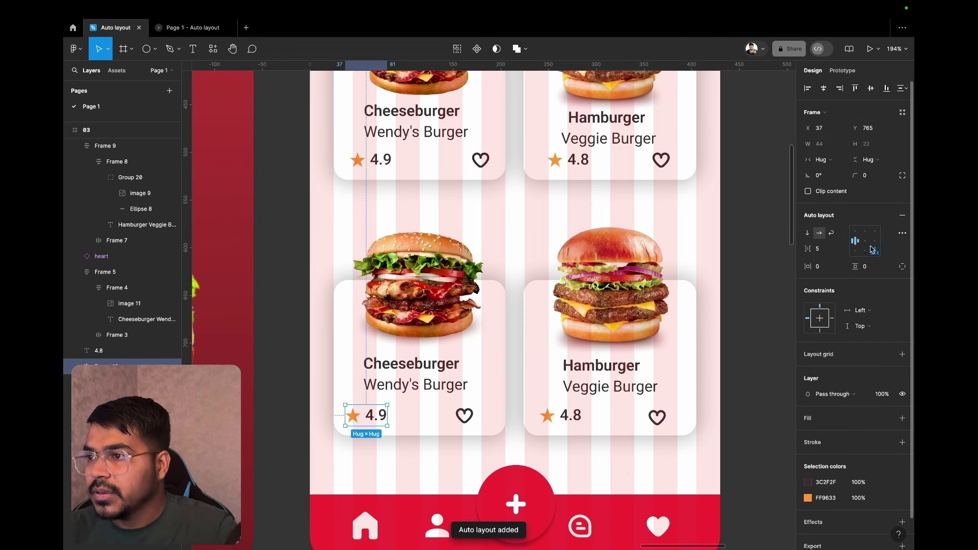
pyautogui.doubleClick(872, 249)
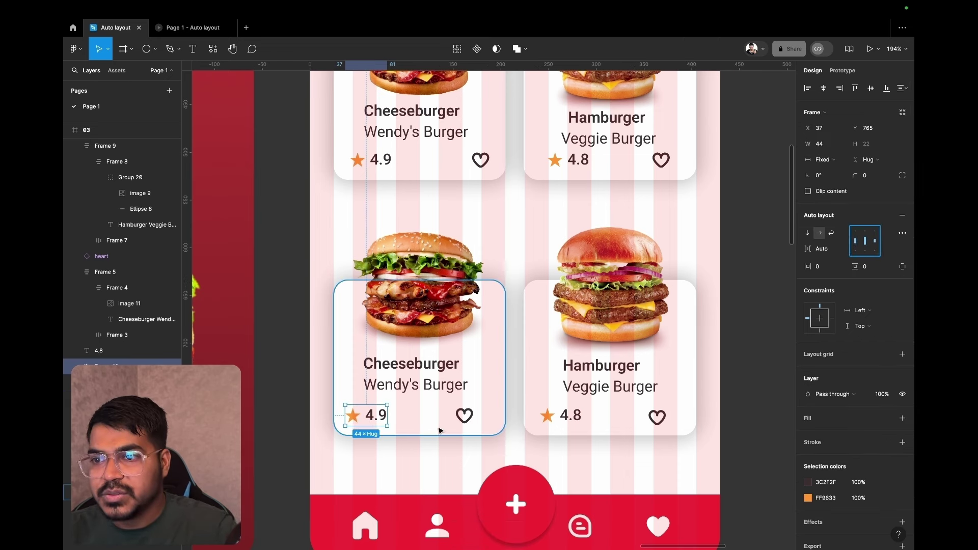
# Add the heart into an Auto-spaced row, keeping the star-and-4.9 group at fixed width
pyautogui.keyDown('shift'); pyautogui.click(465, 415); pyautogui.keyUp('shift')
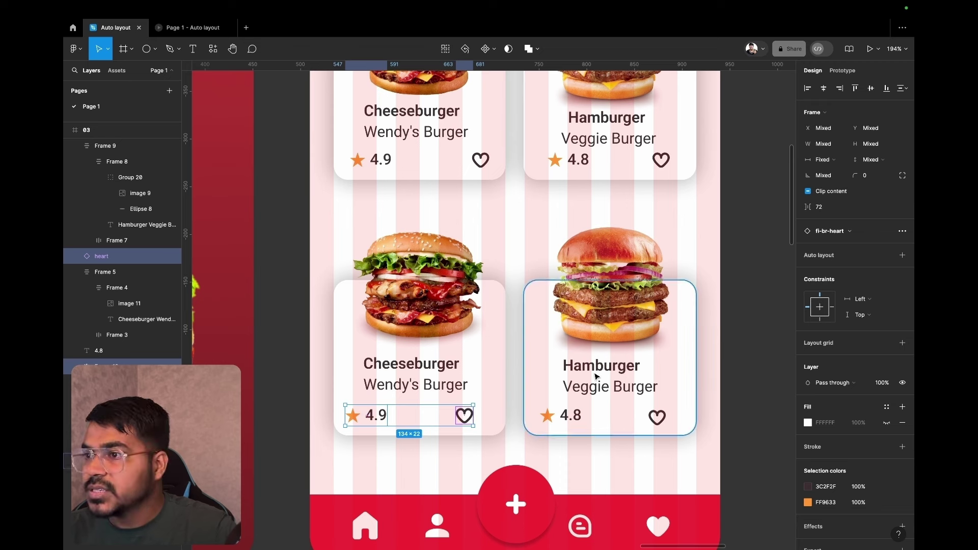
pyautogui.hotkey('shift', 'a')
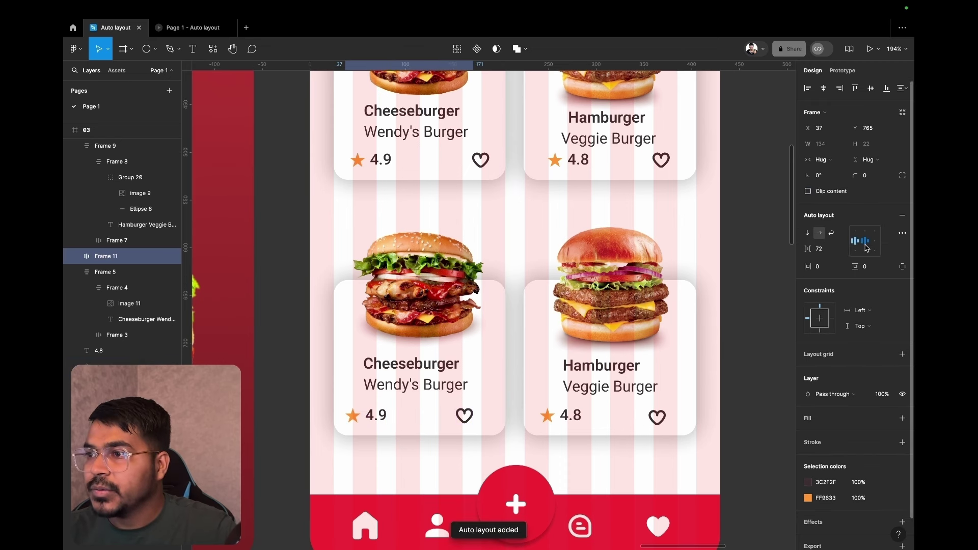
pyautogui.doubleClick(867, 248)
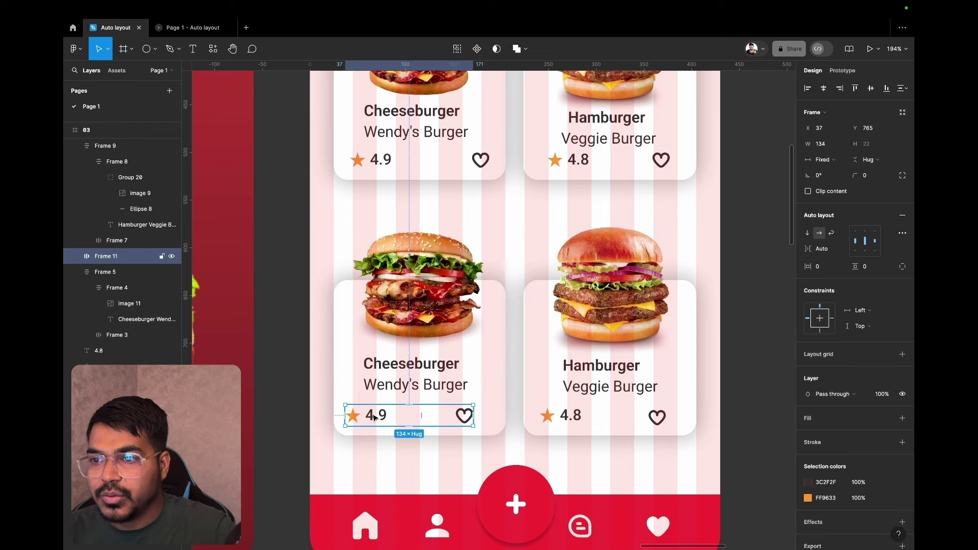
pyautogui.click(374, 418)
pyautogui.click(835, 161)
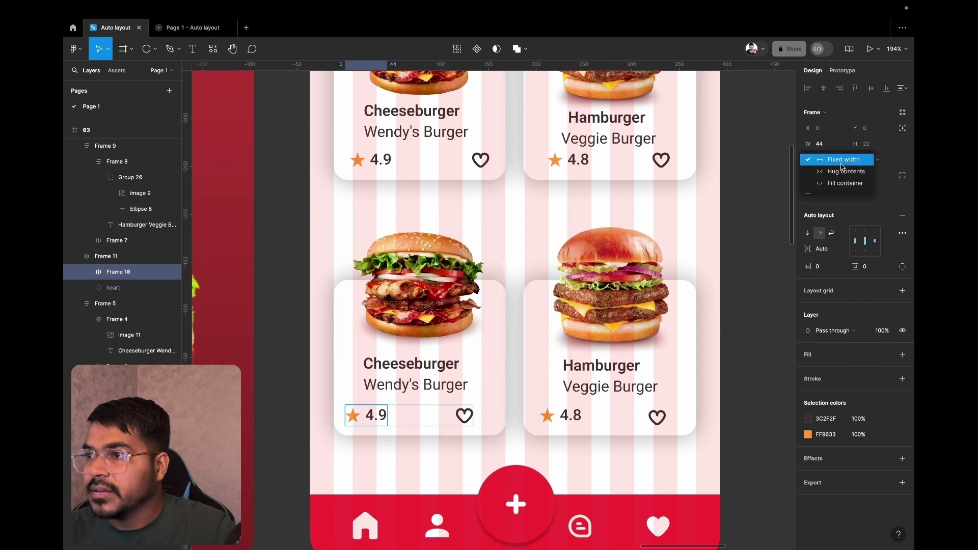
pyautogui.click(840, 183)
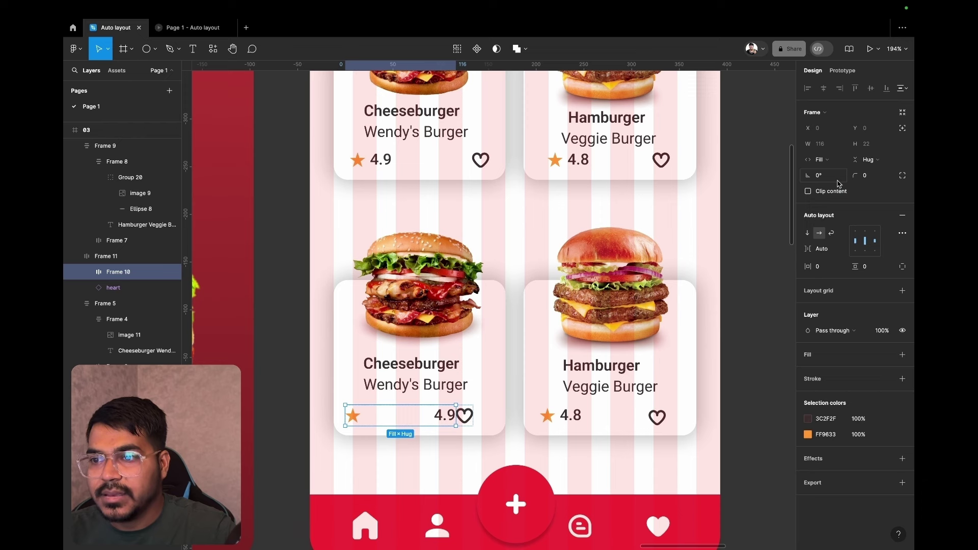
pyautogui.hotkey('ctrl', 'z')
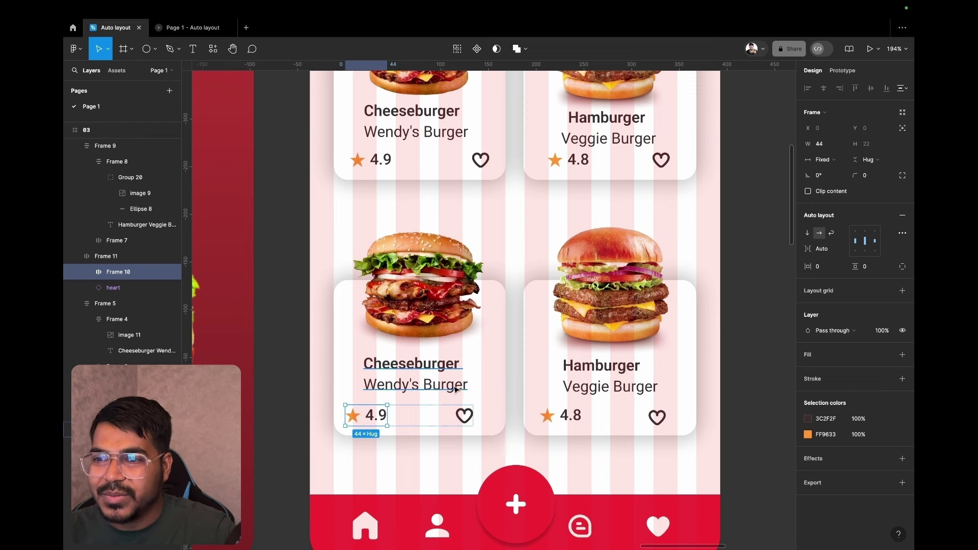
# Stack the lower cheeseburger image and Cheeseburger / Wendy's Burger title in one auto layout column
pyautogui.click(480, 407)
pyautogui.click(437, 414)
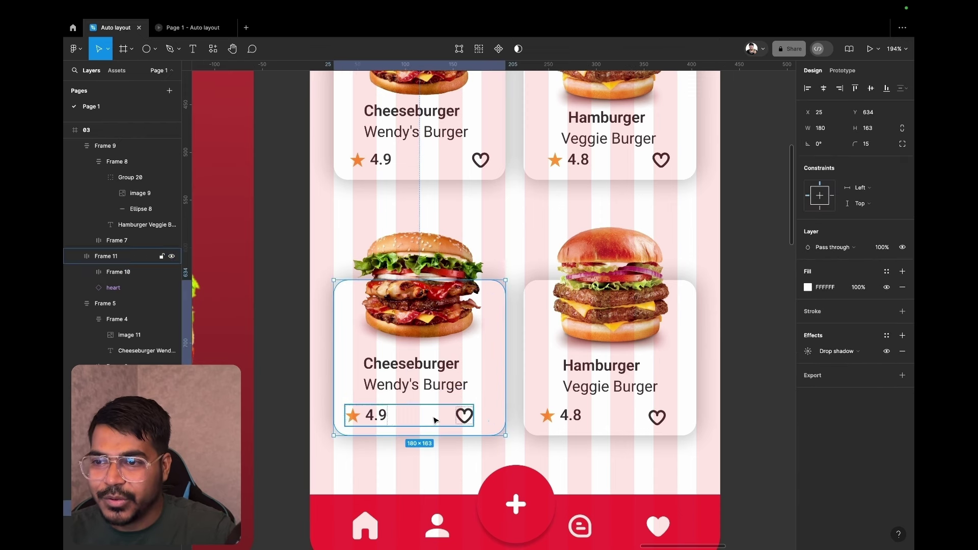
pyautogui.keyDown('shift'); pyautogui.click(417, 362); pyautogui.keyUp('shift')
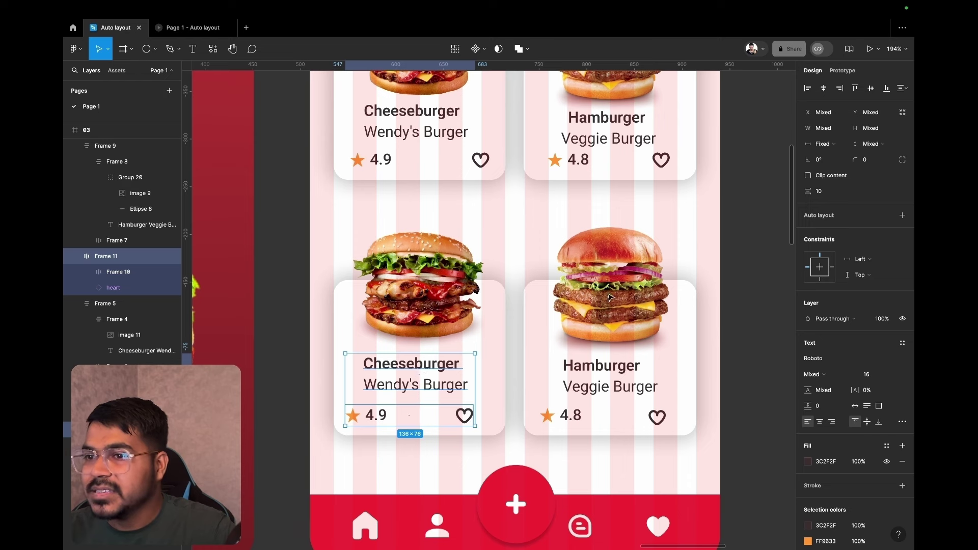
pyautogui.click(428, 313)
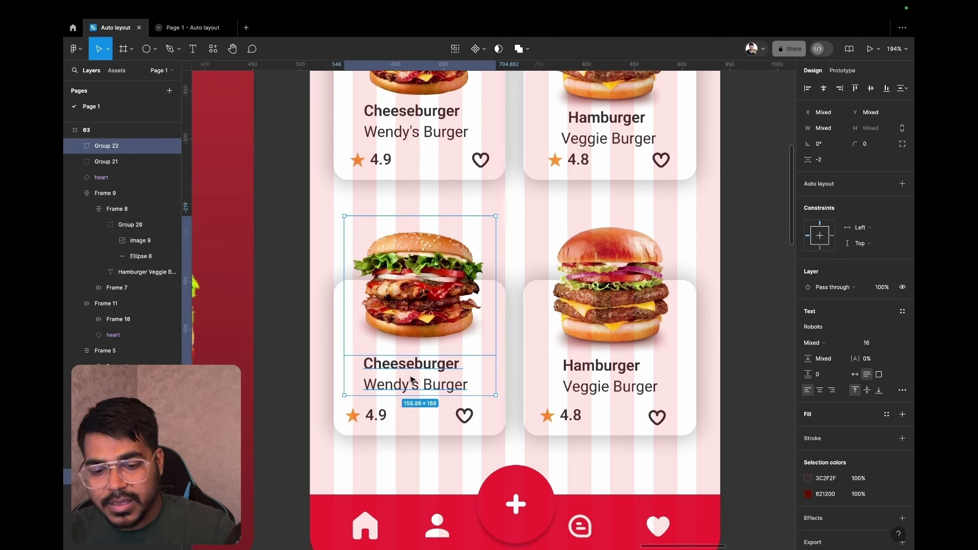
pyautogui.hotkey('shift', 'a')
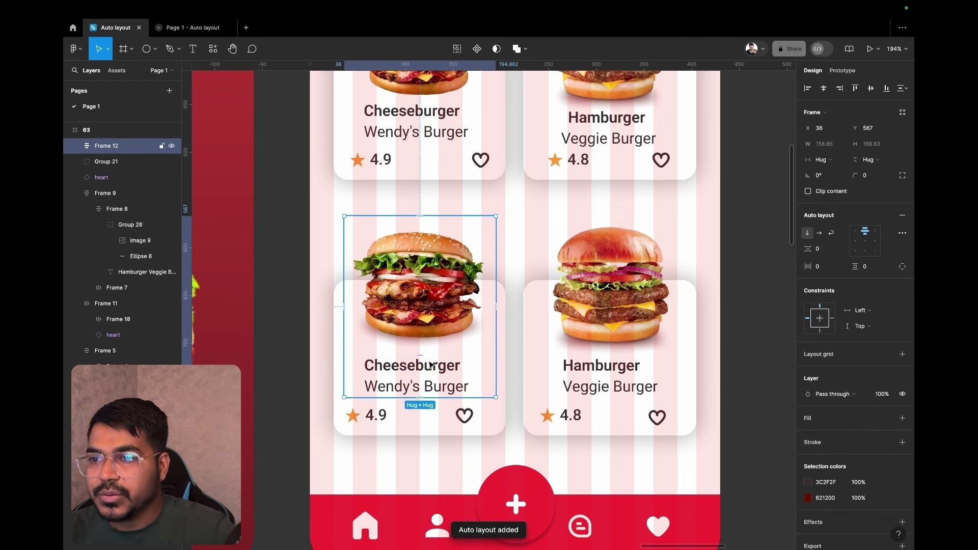
pyautogui.click(444, 301)
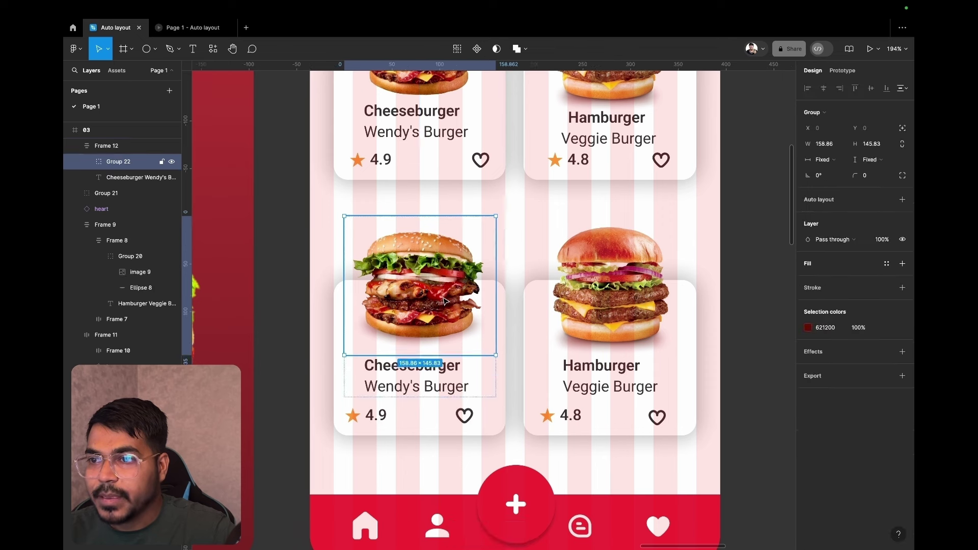
pyautogui.click(427, 375)
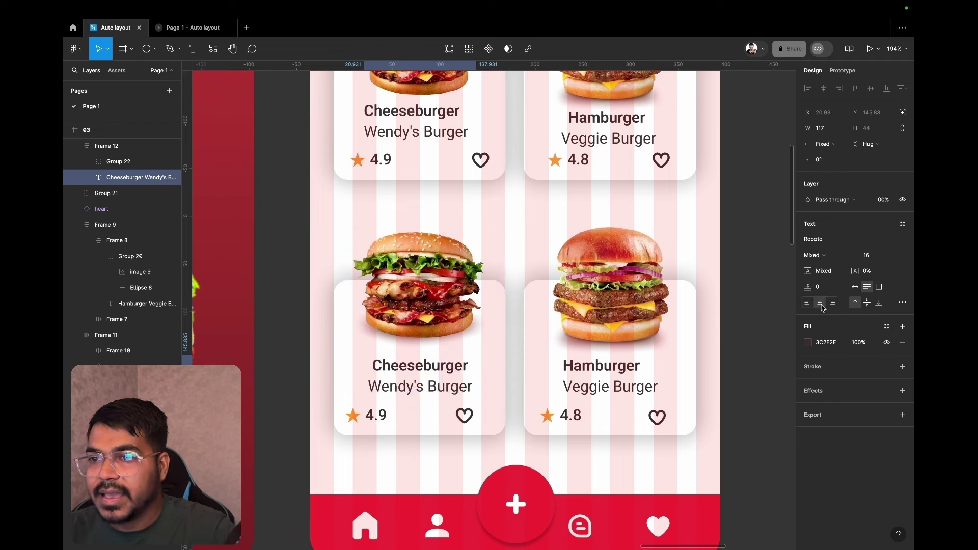
pyautogui.click(443, 327)
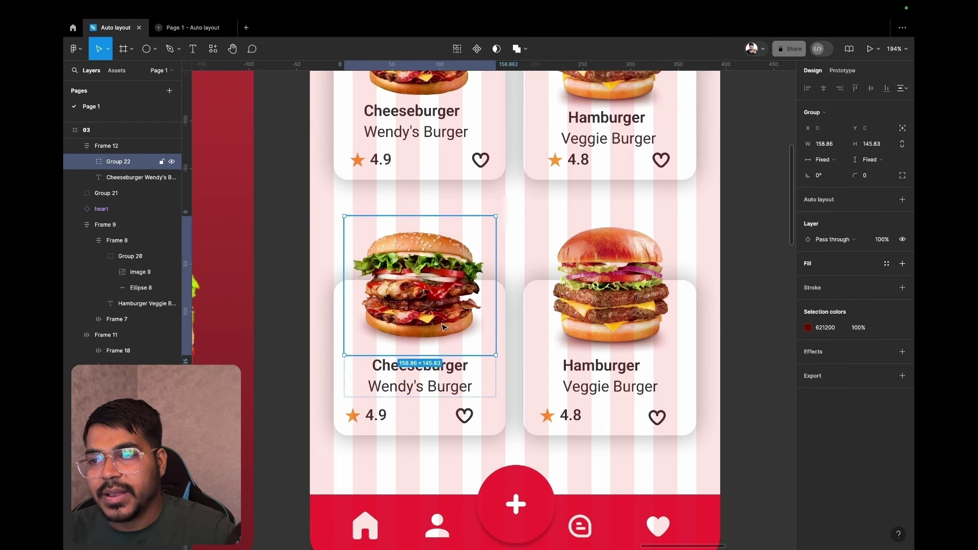
pyautogui.click(446, 382)
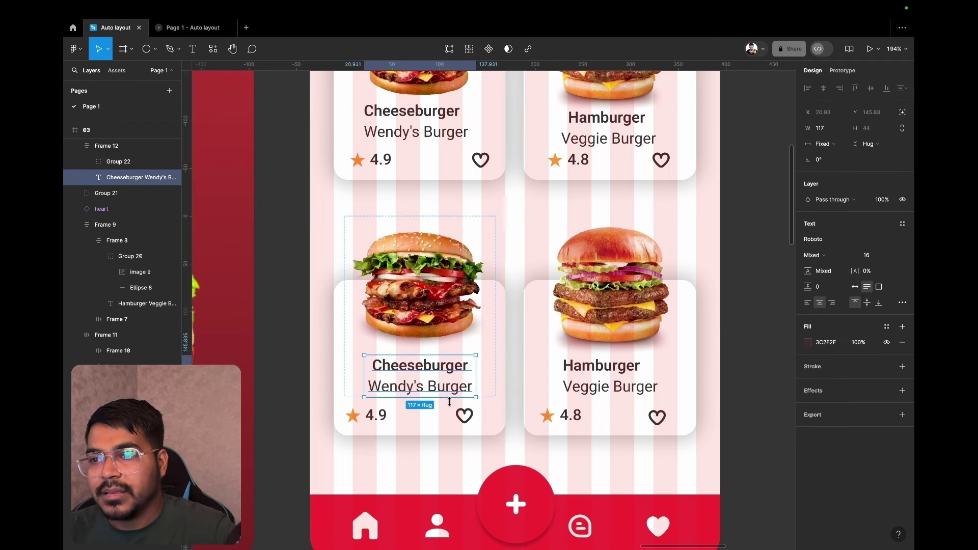
pyautogui.click(522, 243)
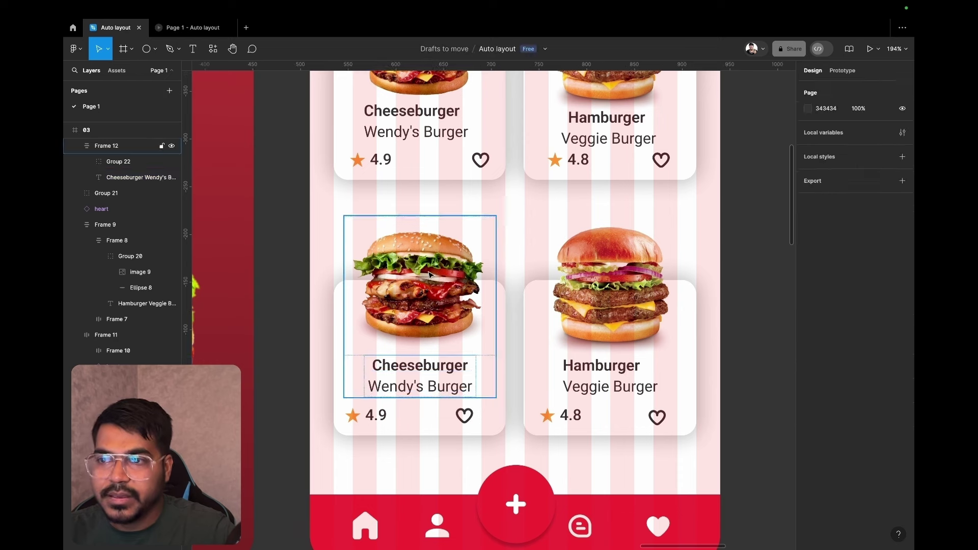
pyautogui.click(429, 275)
pyautogui.keyDown('shift'); pyautogui.click(456, 414); pyautogui.keyUp('shift')
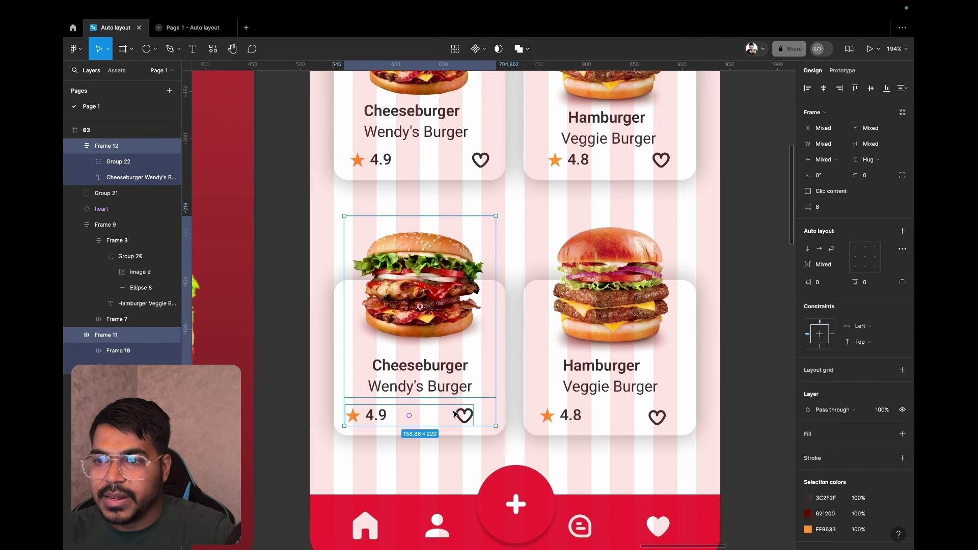
# Wrap the Cheeseburger image-title frame and rating row in Auto-spaced auto layout, rating row filling width
pyautogui.hotkey('shift', 'a')
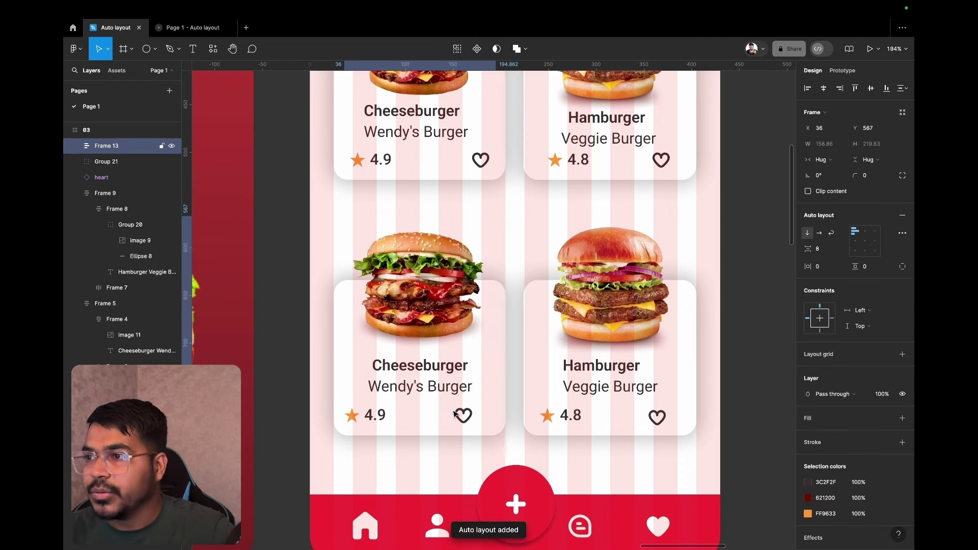
pyautogui.doubleClick(866, 246)
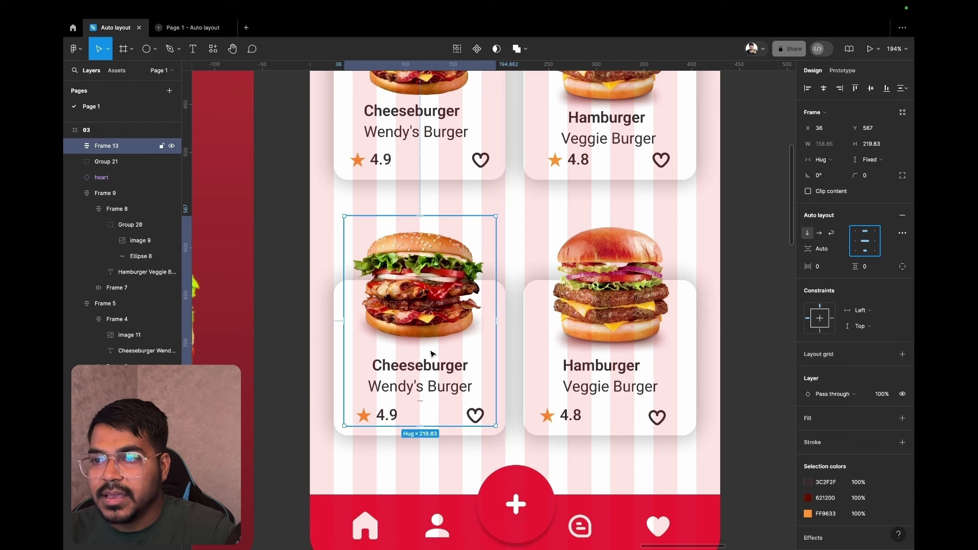
pyautogui.click(439, 246)
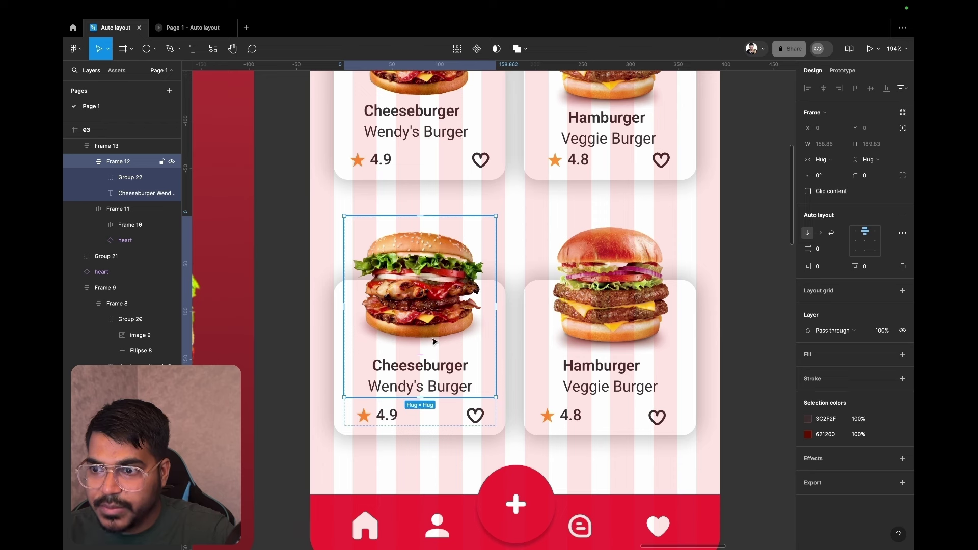
pyautogui.click(448, 415)
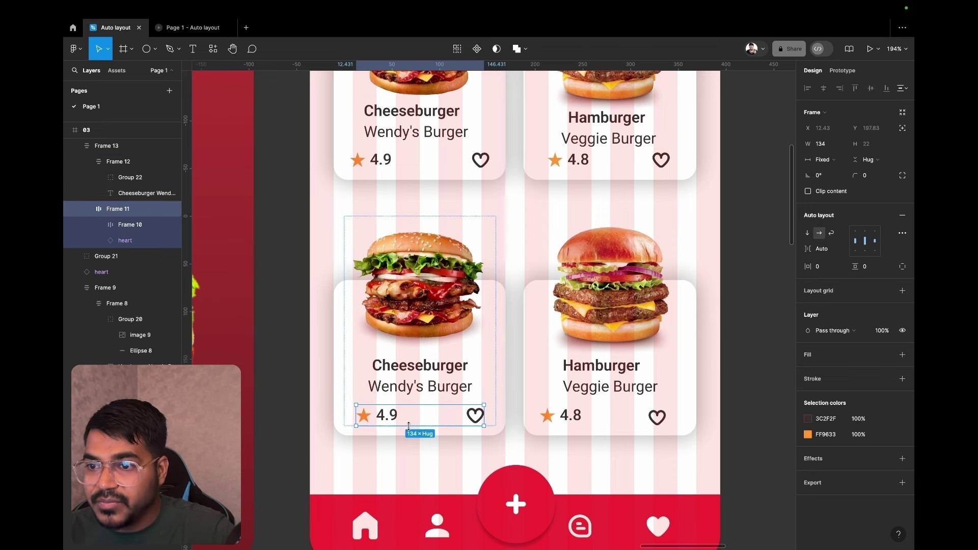
pyautogui.click(826, 164)
pyautogui.click(826, 187)
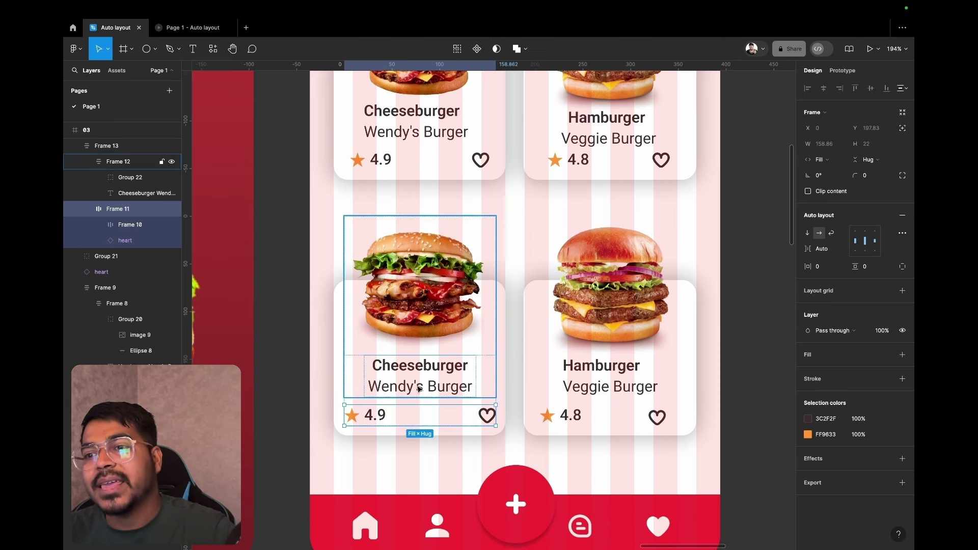
# Set the Cheeseburger title text to Fill container width; test-resize the card content, then undo
pyautogui.click(444, 375)
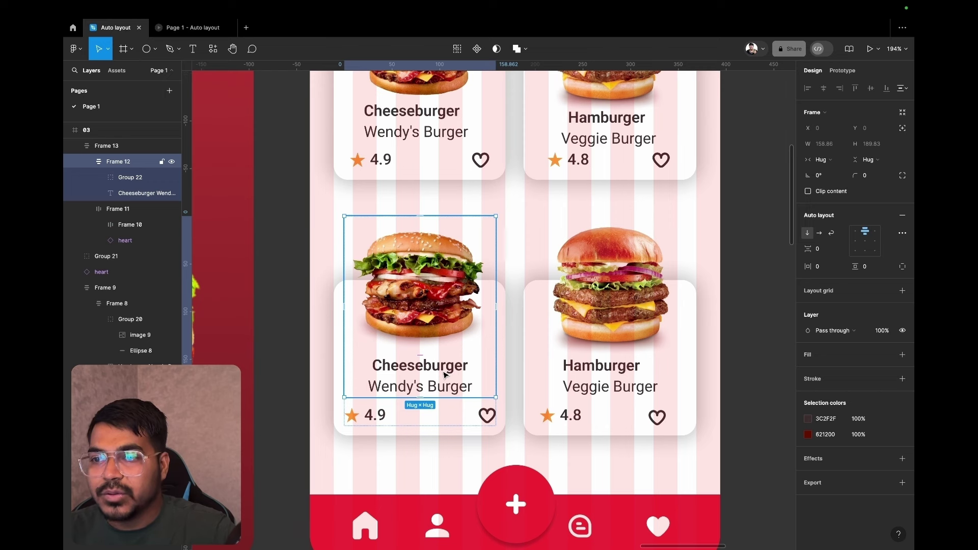
pyautogui.click(444, 375)
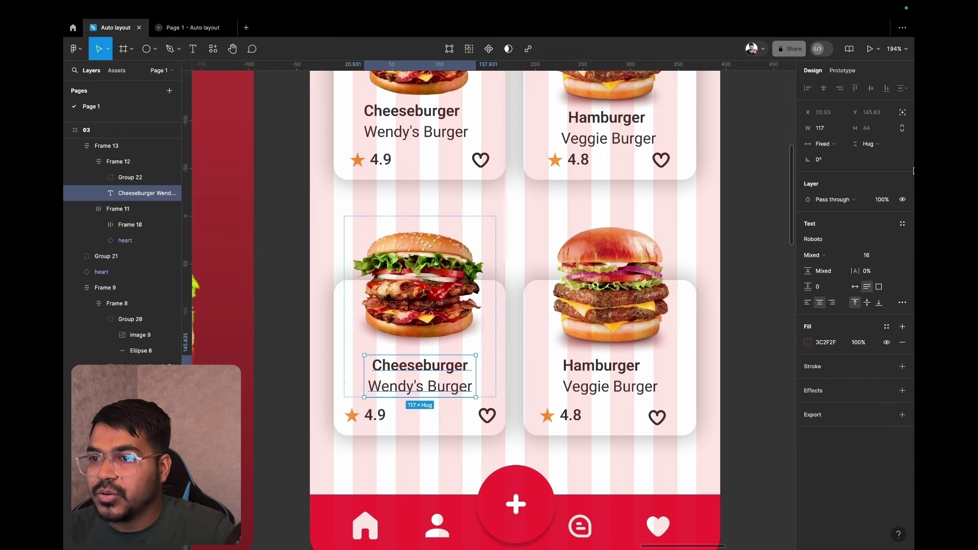
pyautogui.click(838, 146)
pyautogui.click(835, 168)
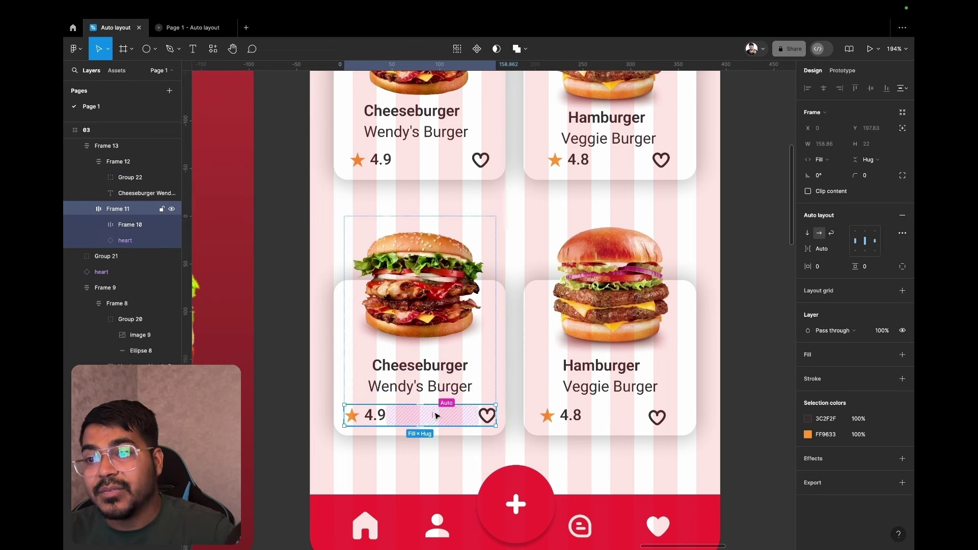
pyautogui.press('Escape')
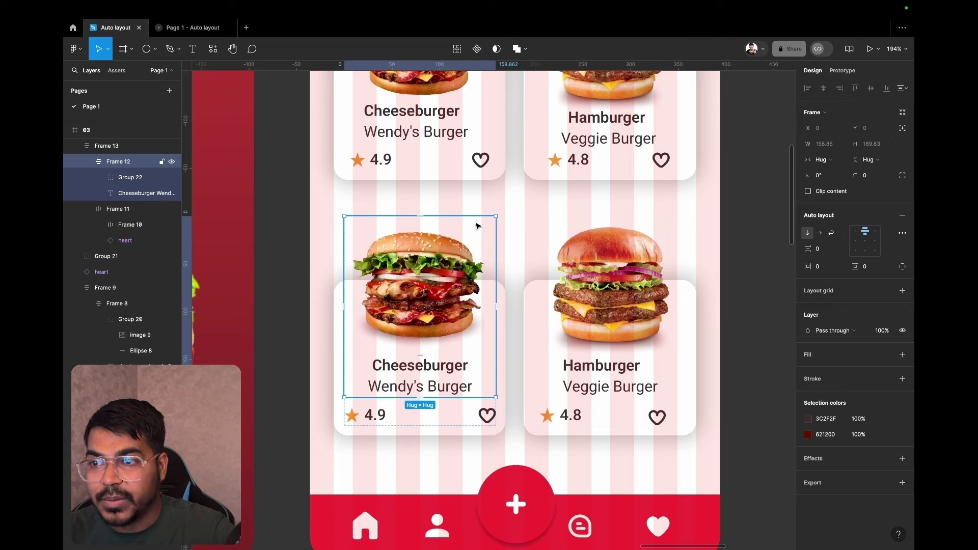
pyautogui.click(513, 230)
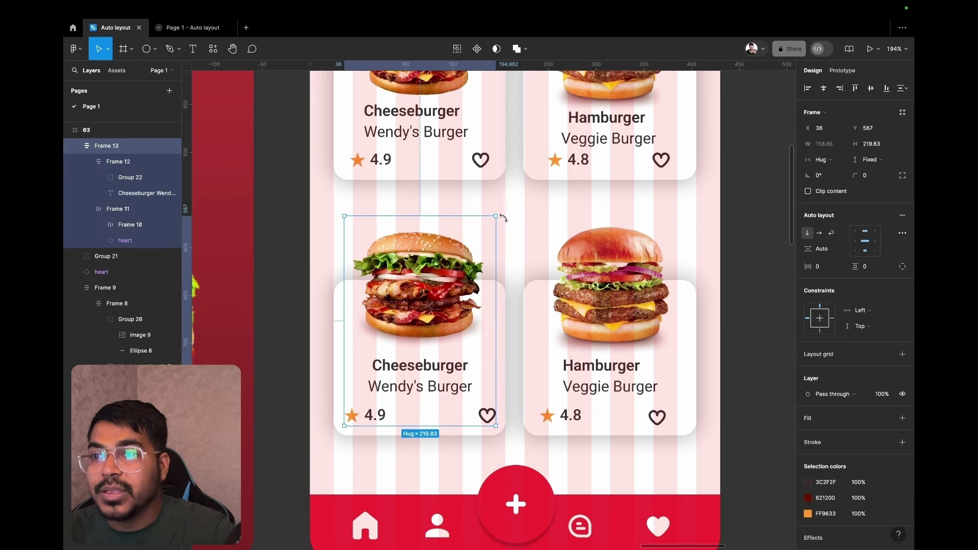
pyautogui.moveTo(494, 217)
pyautogui.mouseDown()
pyautogui.moveTo(477, 217)
pyautogui.moveTo(482, 226)
pyautogui.mouseUp()
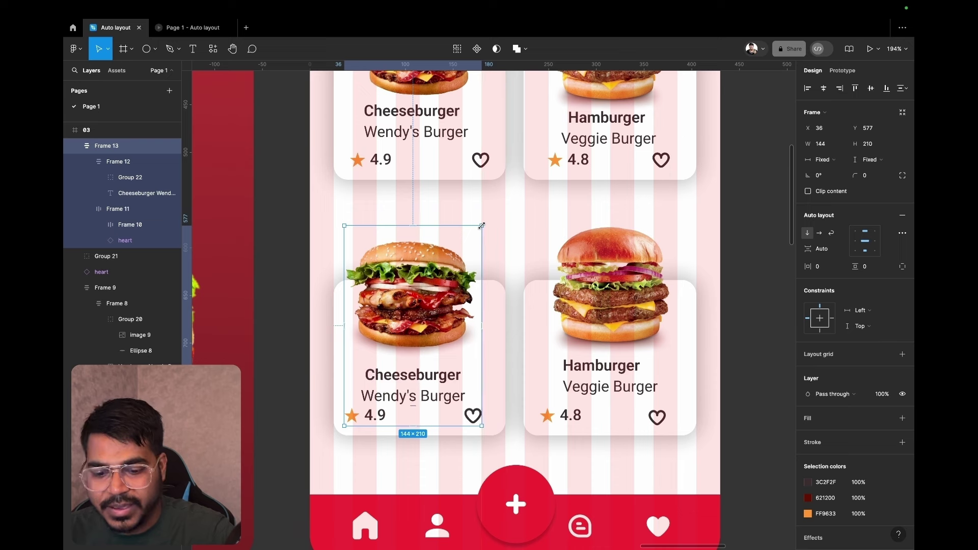
pyautogui.hotkey('ctrl', 'z')
# Wrap the Hamburger card's star and 4.8 rating in auto layout with Auto spacing
pyautogui.click(549, 416)
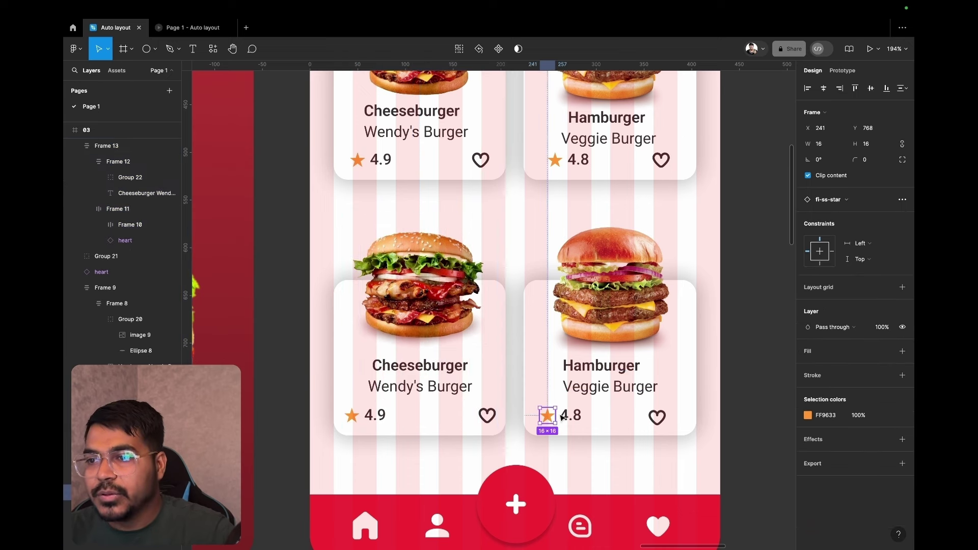
pyautogui.keyDown('shift'); pyautogui.click(569, 419); pyautogui.keyUp('shift')
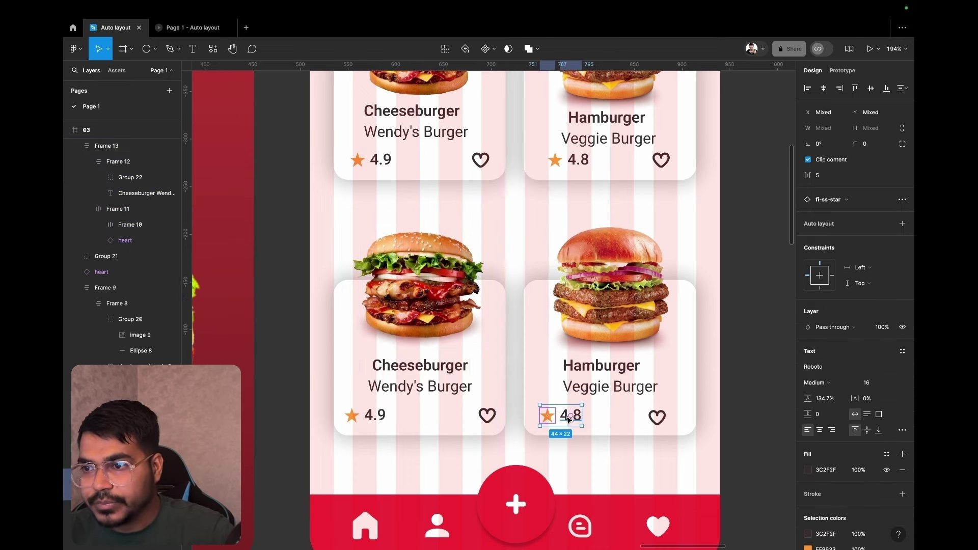
pyautogui.hotkey('shift', 'a')
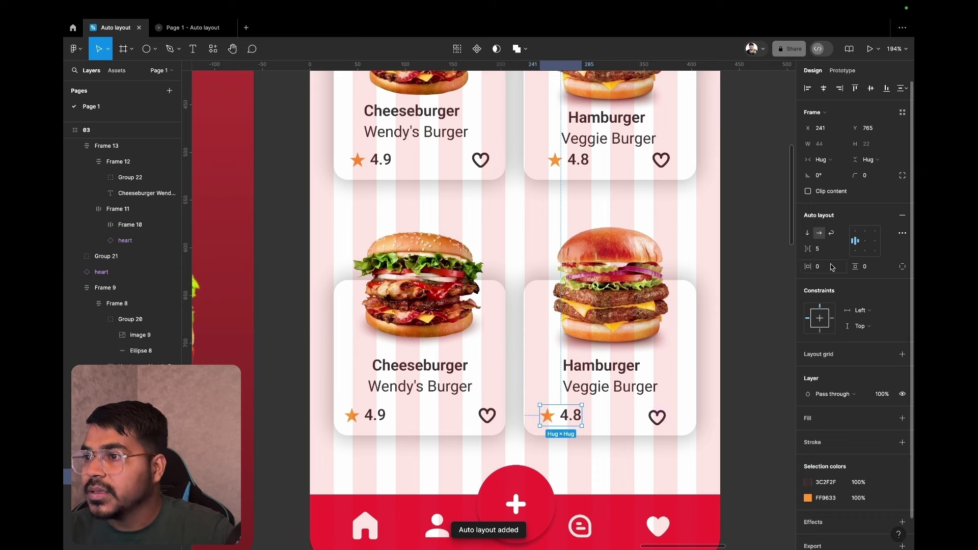
pyautogui.doubleClick(867, 244)
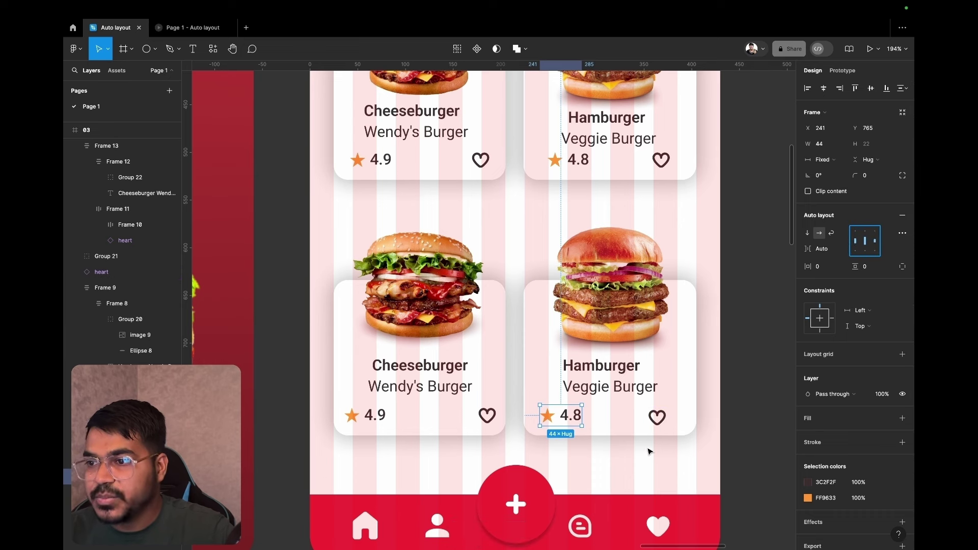
# Add the heart to form one vertically centred auto-layout rating row
pyautogui.keyDown('shift'); pyautogui.click(659, 421); pyautogui.keyUp('shift')
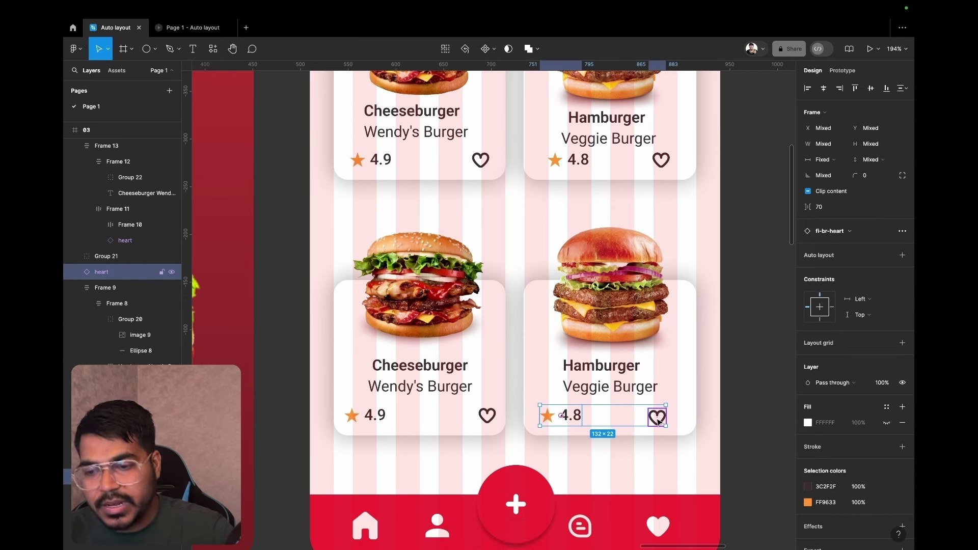
pyautogui.hotkey('shift', 'a')
pyautogui.click(867, 244)
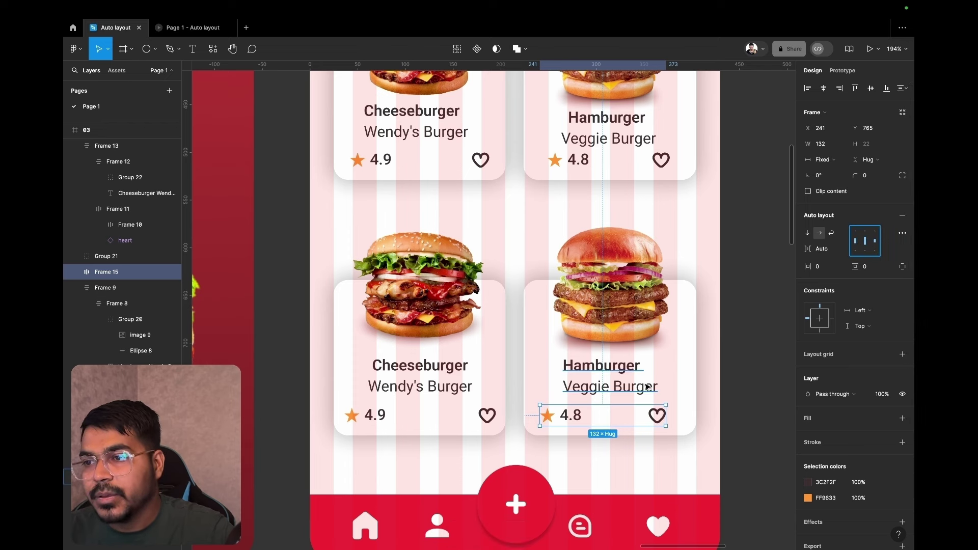
pyautogui.click(607, 384)
pyautogui.keyDown('shift'); pyautogui.click(632, 299); pyautogui.keyUp('shift')
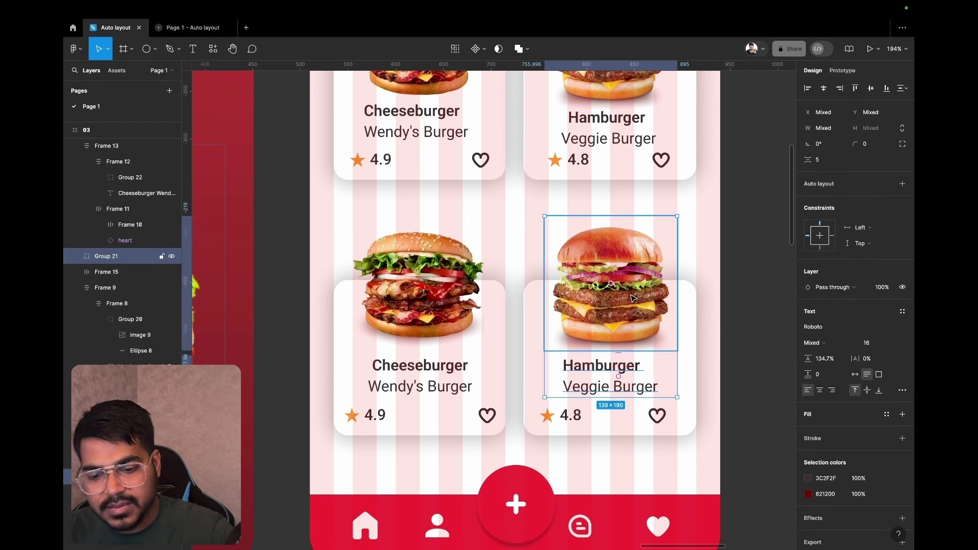
# Wrap the hamburger image and title in centred, Auto-spaced auto layout with centre-aligned title text
pyautogui.hotkey('shift', 'a')
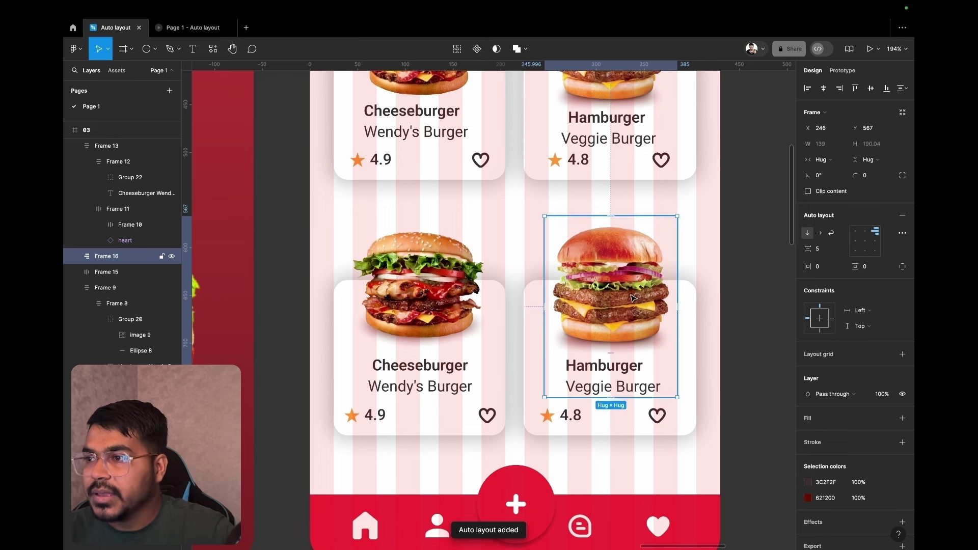
pyautogui.click(868, 245)
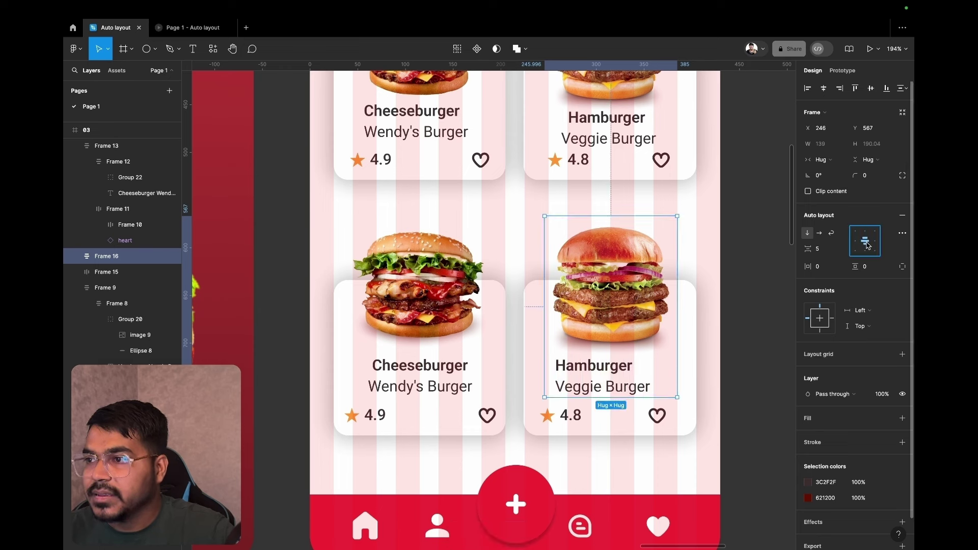
pyautogui.doubleClick(868, 245)
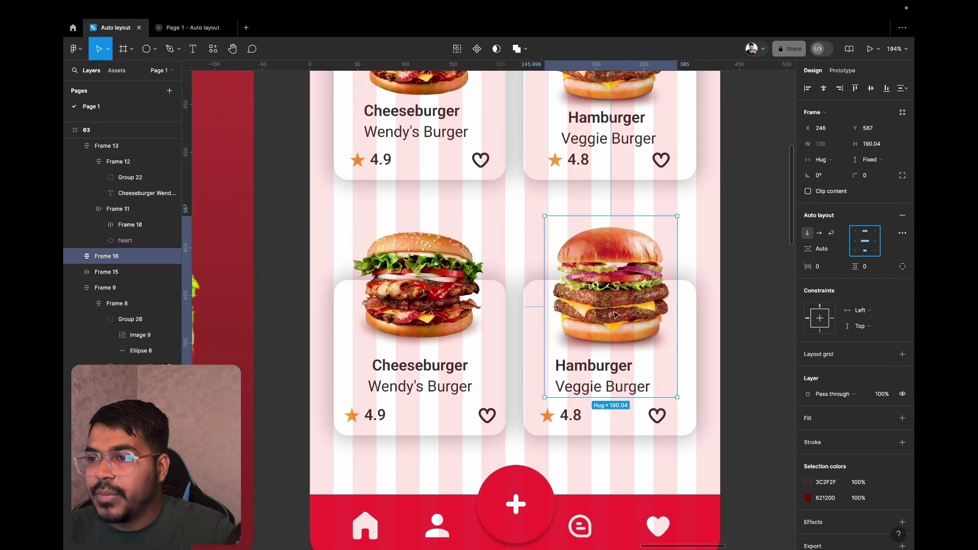
pyautogui.moveTo(604, 359)
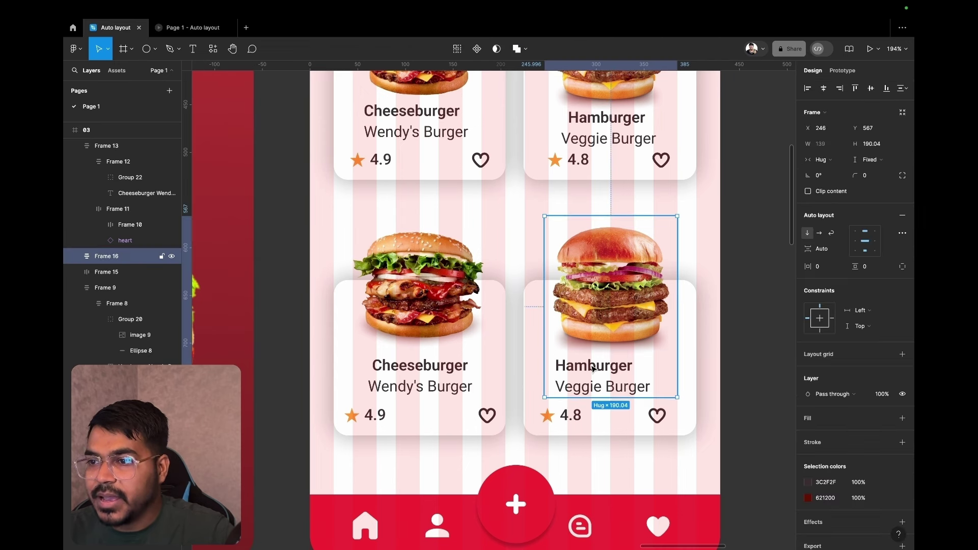
pyautogui.click(593, 368)
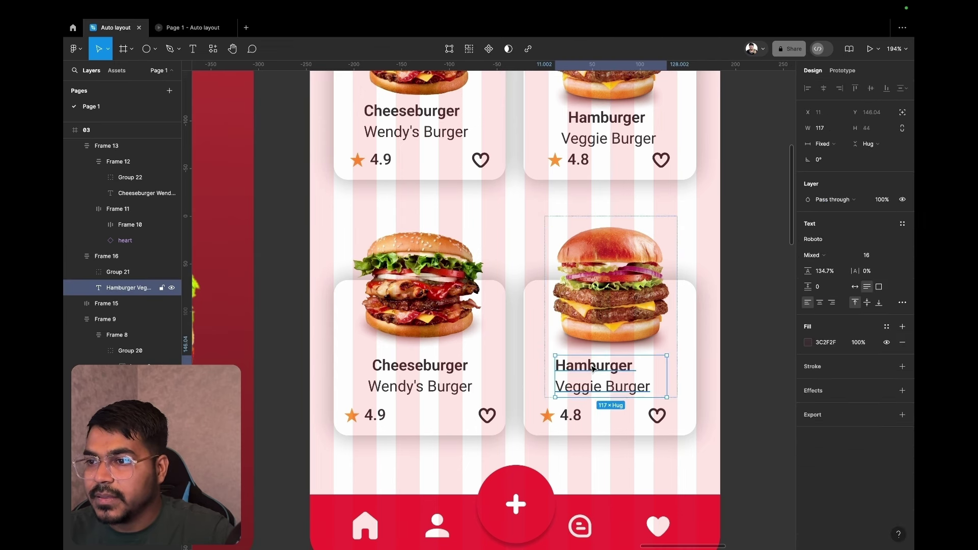
pyautogui.click(820, 302)
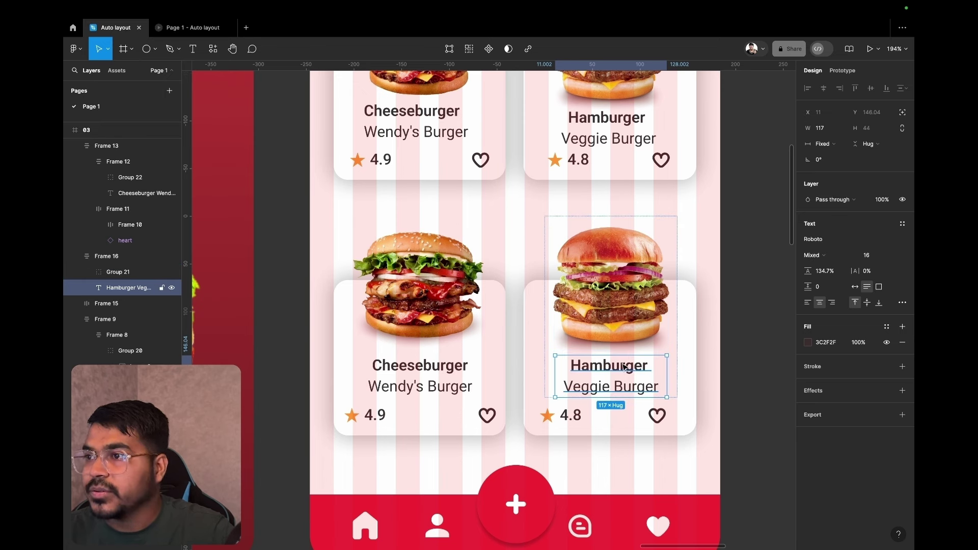
# Set the Veggie Burger title to Fill container width; try image fill width, then undo
pyautogui.click(834, 144)
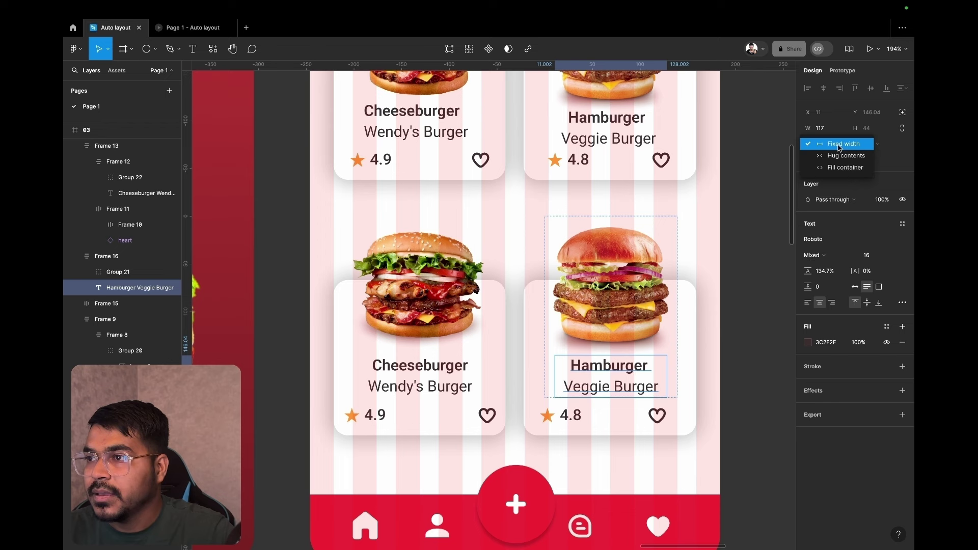
pyautogui.click(844, 173)
pyautogui.click(638, 294)
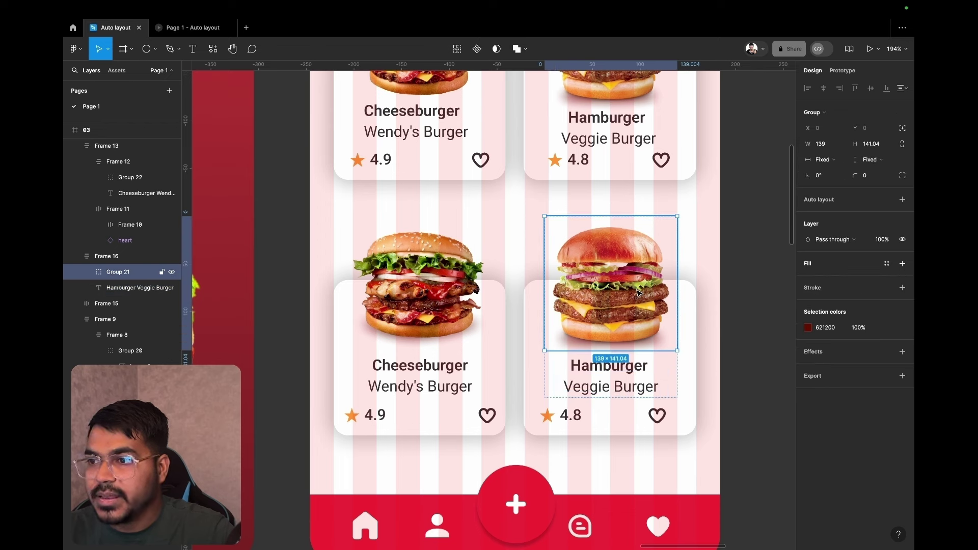
pyautogui.click(824, 160)
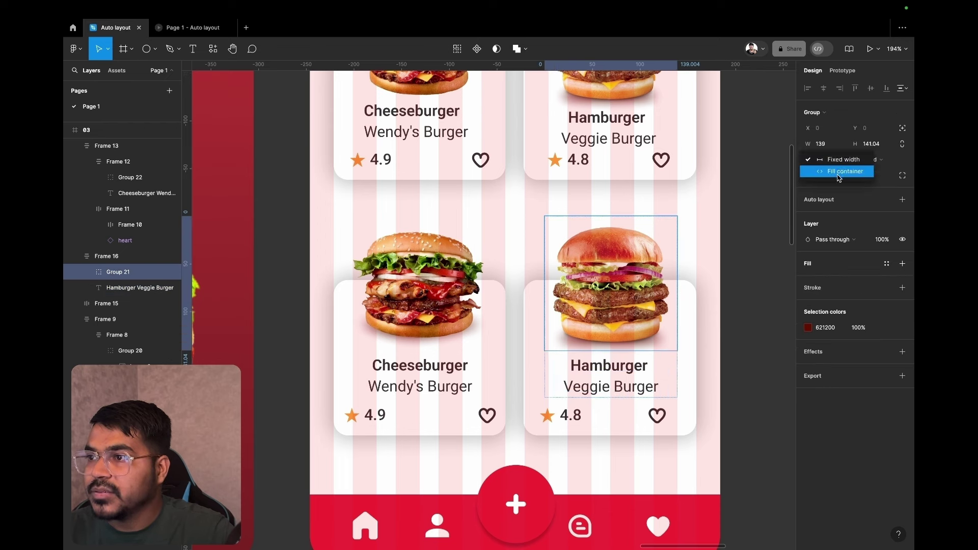
pyautogui.click(839, 172)
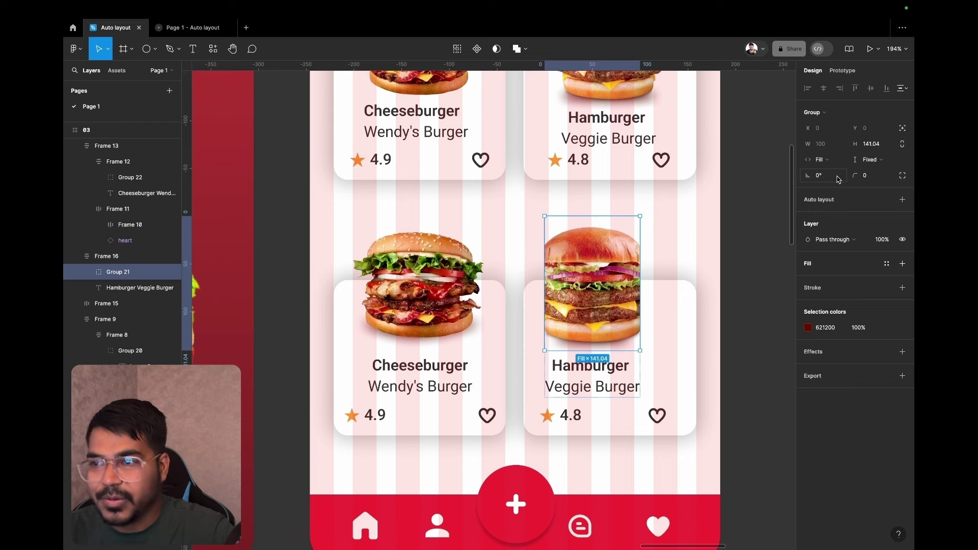
pyautogui.hotkey('ctrl', 'z')
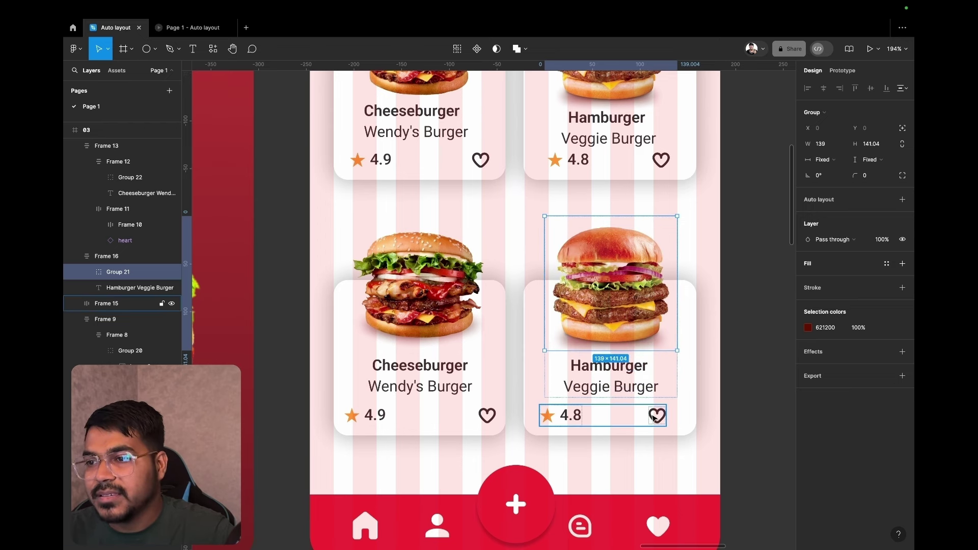
pyautogui.keyDown('shift'); pyautogui.click(655, 418); pyautogui.keyUp('shift')
# Wrap the image-and-title frame and the rating row into one auto-layout stack
pyautogui.click(714, 277)
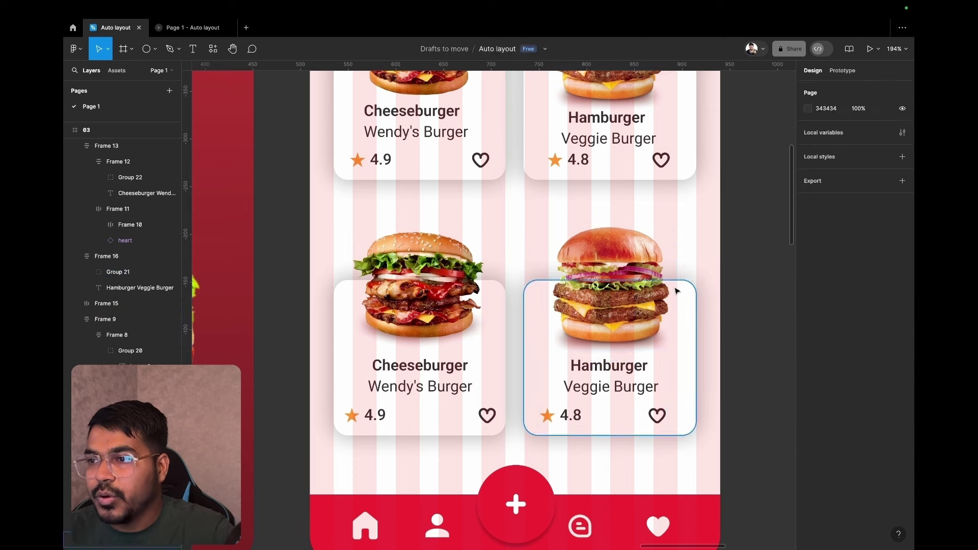
pyautogui.click(673, 296)
pyautogui.keyDown('shift'); pyautogui.click(614, 419); pyautogui.keyUp('shift')
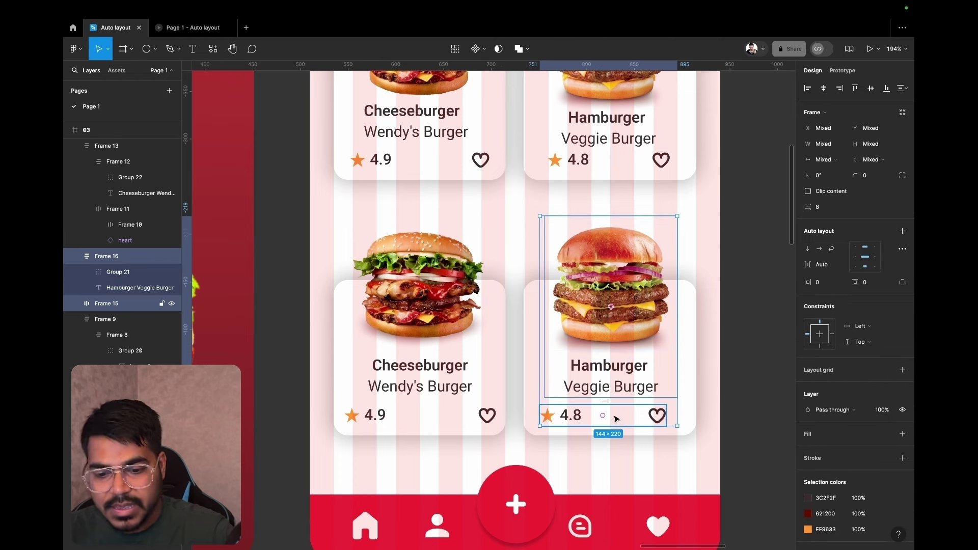
pyautogui.hotkey('shift', 'a')
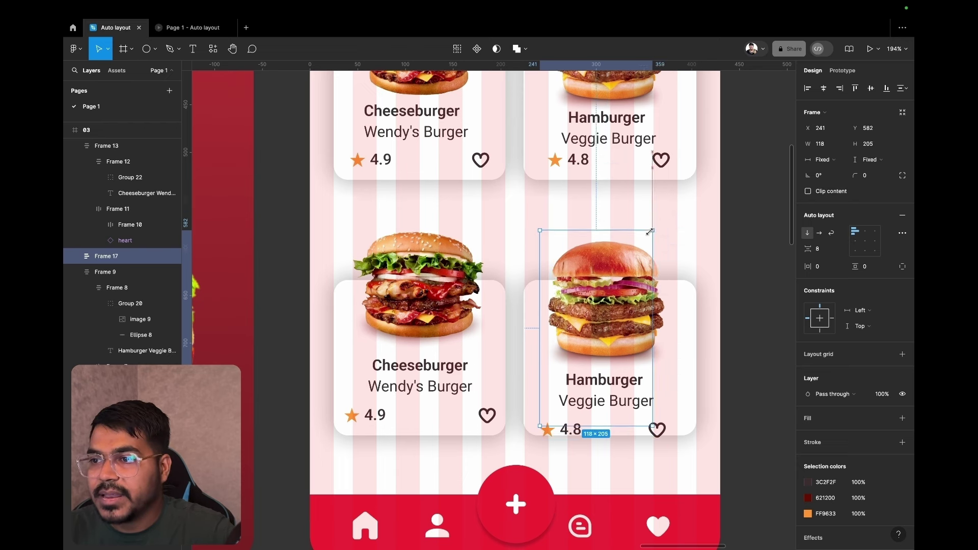
pyautogui.moveTo(673, 215); pyautogui.dragTo(673, 213)
pyautogui.hotkey('ctrl', 'z')
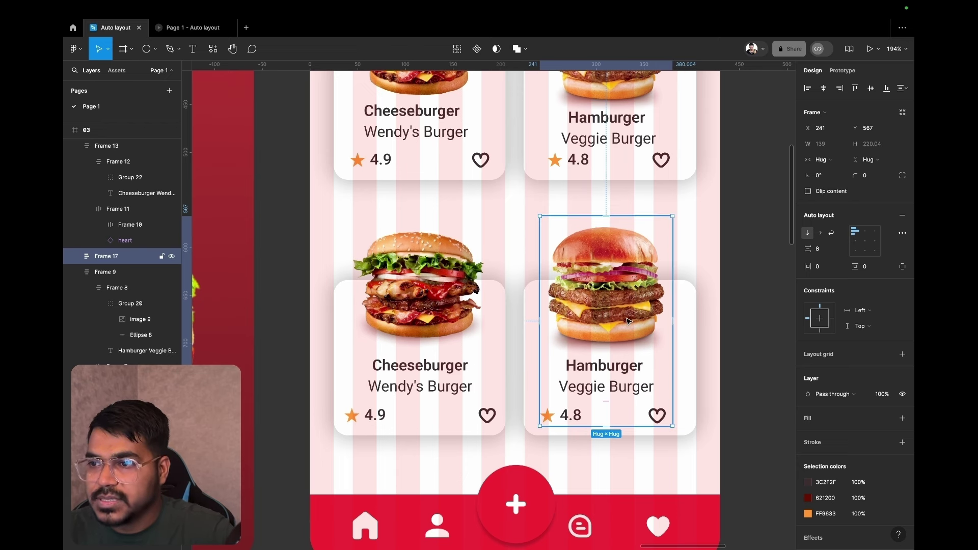
# Adjust the burger image width and widen the rating row to 144 so the heart sits right
pyautogui.click(626, 363)
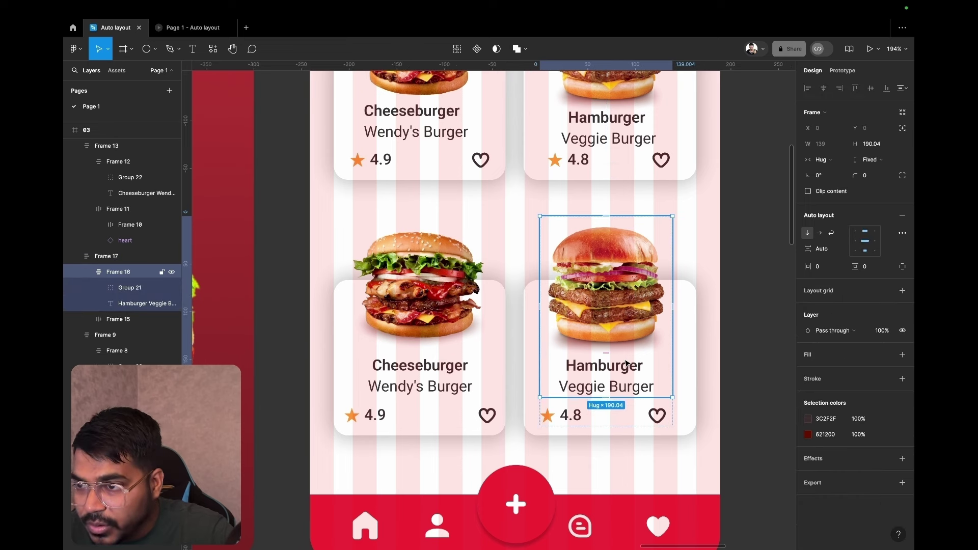
pyautogui.click(607, 282)
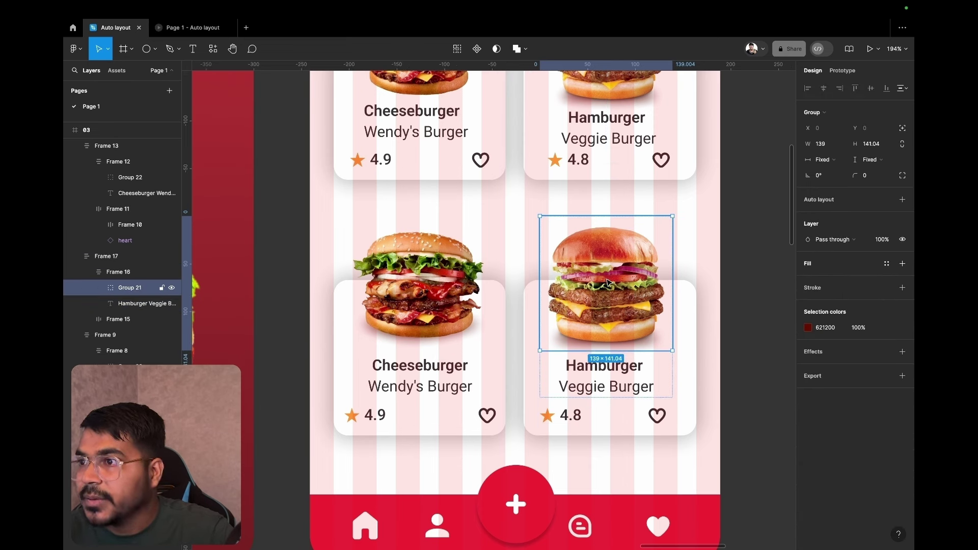
pyautogui.click(620, 377)
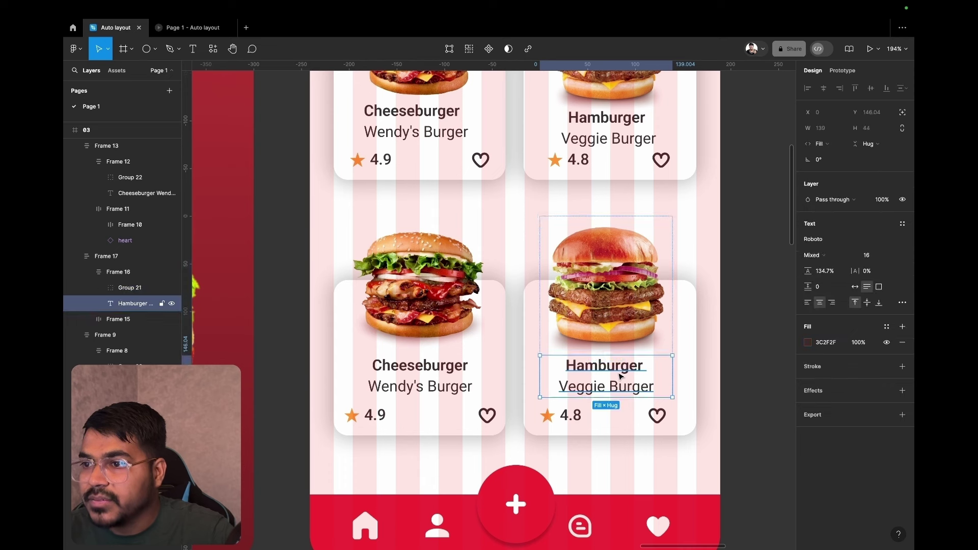
pyautogui.click(631, 309)
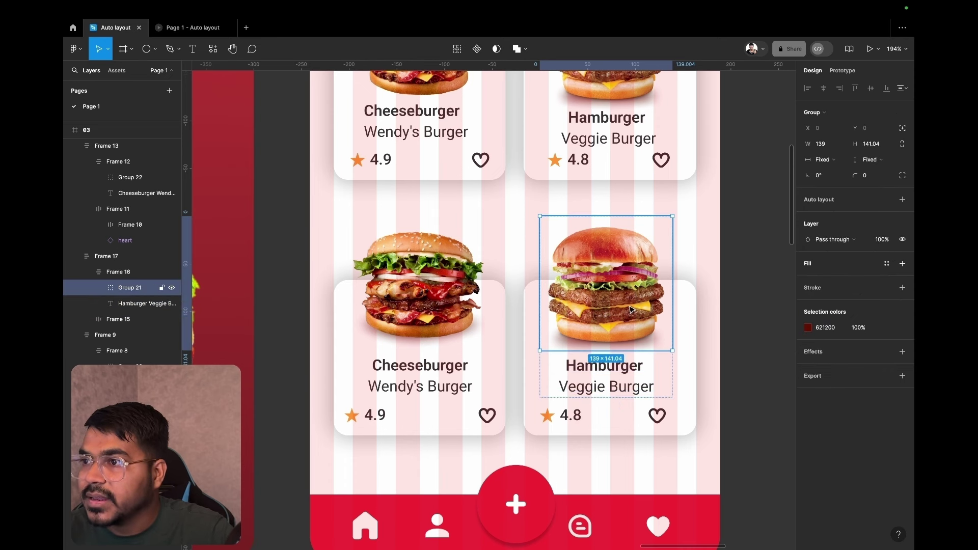
pyautogui.click(832, 160)
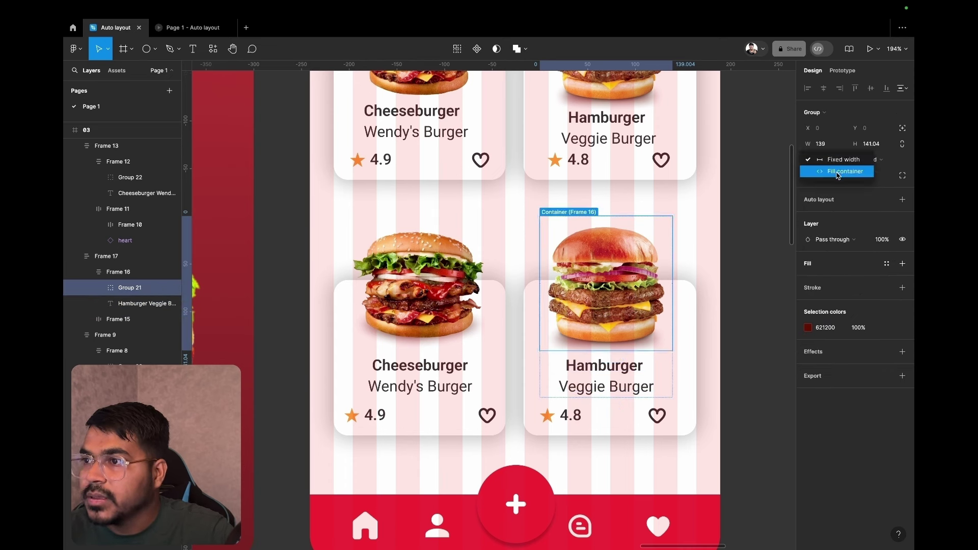
pyautogui.click(837, 171)
pyautogui.moveTo(672, 316)
pyautogui.mouseDown()
pyautogui.moveTo(651, 317)
pyautogui.moveTo(679, 320)
pyautogui.mouseUp()
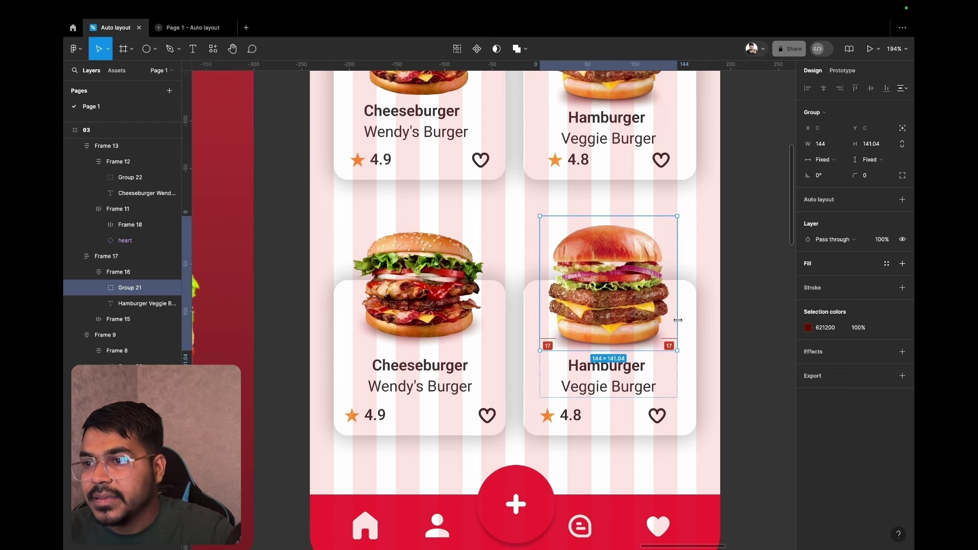
pyautogui.click(654, 413)
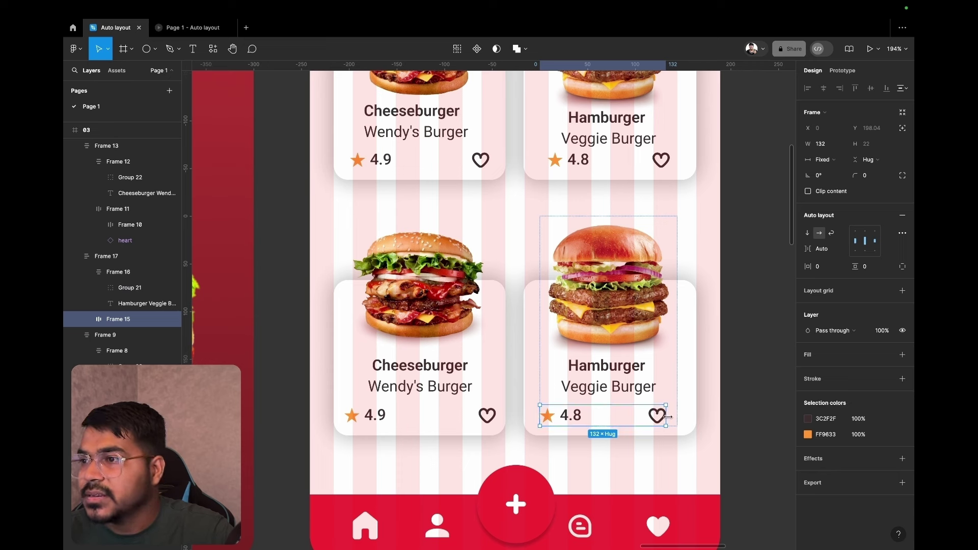
pyautogui.moveTo(668, 417); pyautogui.dragTo(676, 417)
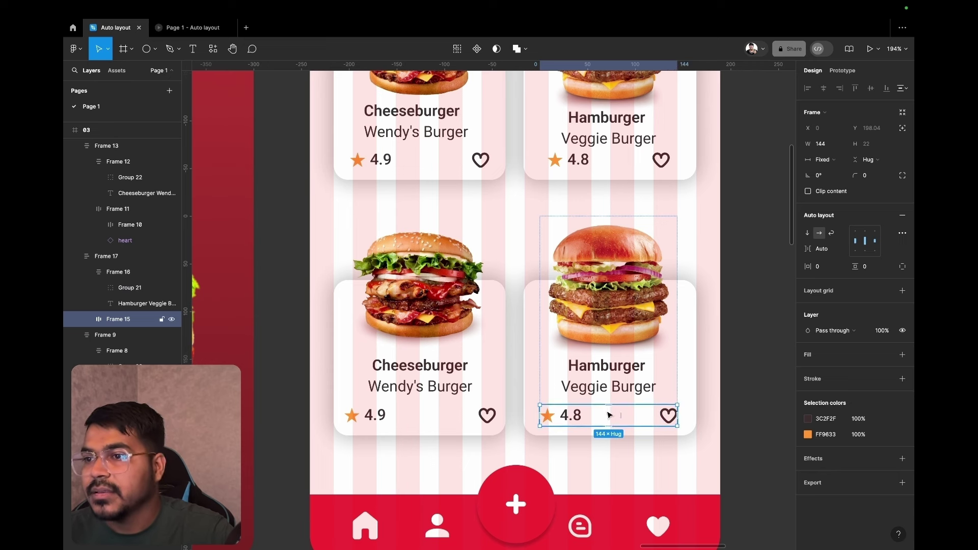
pyautogui.click(672, 306)
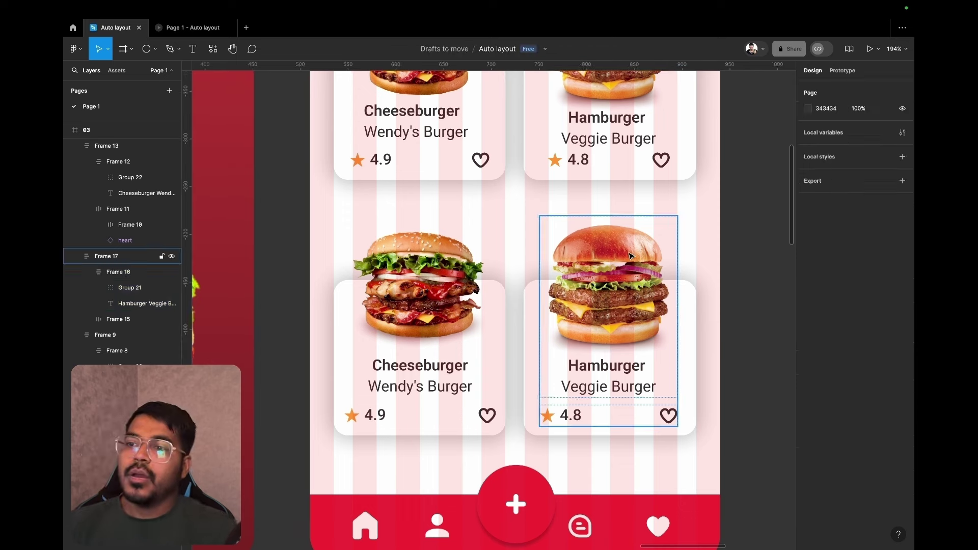
# Set the top-right card's constraints to Right horizontally and Top vertically
pyautogui.press('Escape')
pyautogui.scroll(5, 621, 287)
pyautogui.scroll(5, 621, 286)
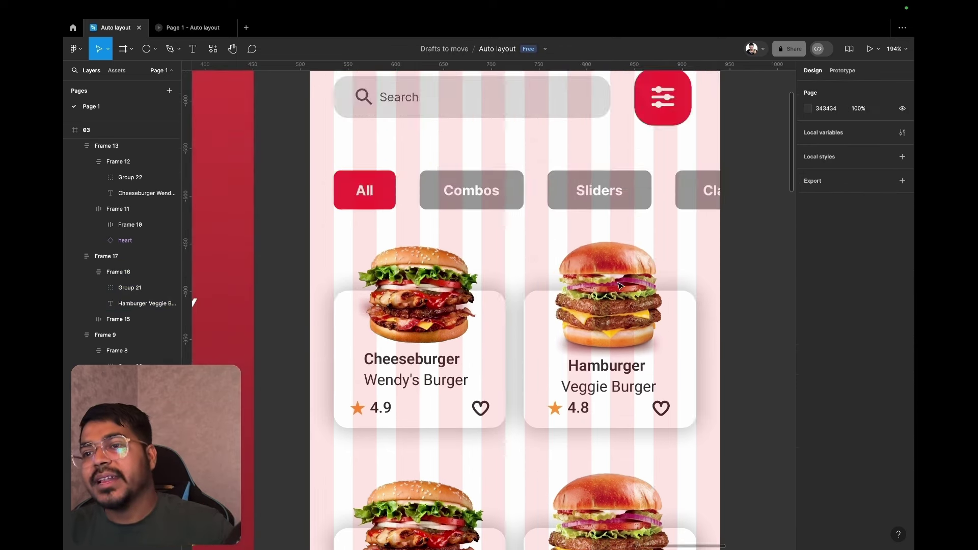
pyautogui.scroll(-7, 618, 284)
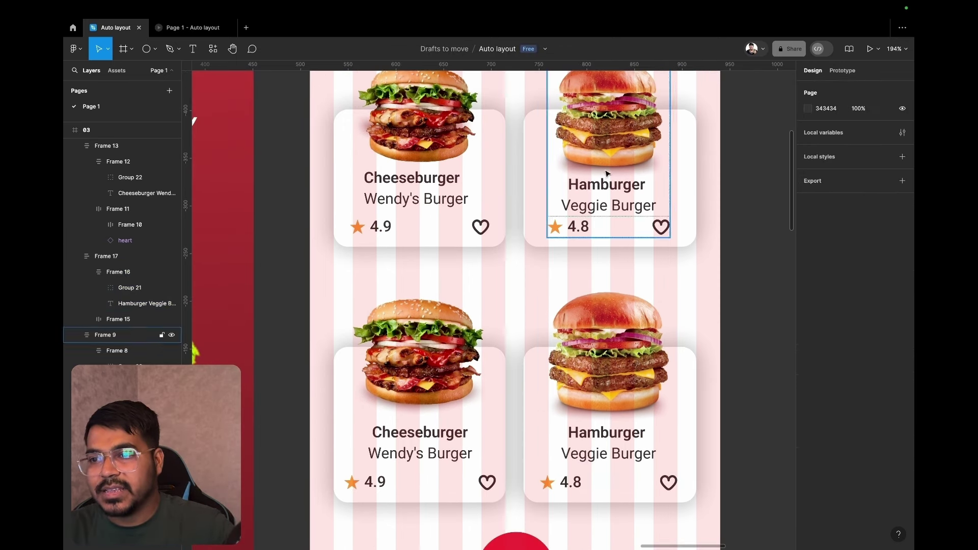
pyautogui.scroll(-9, 517, 271)
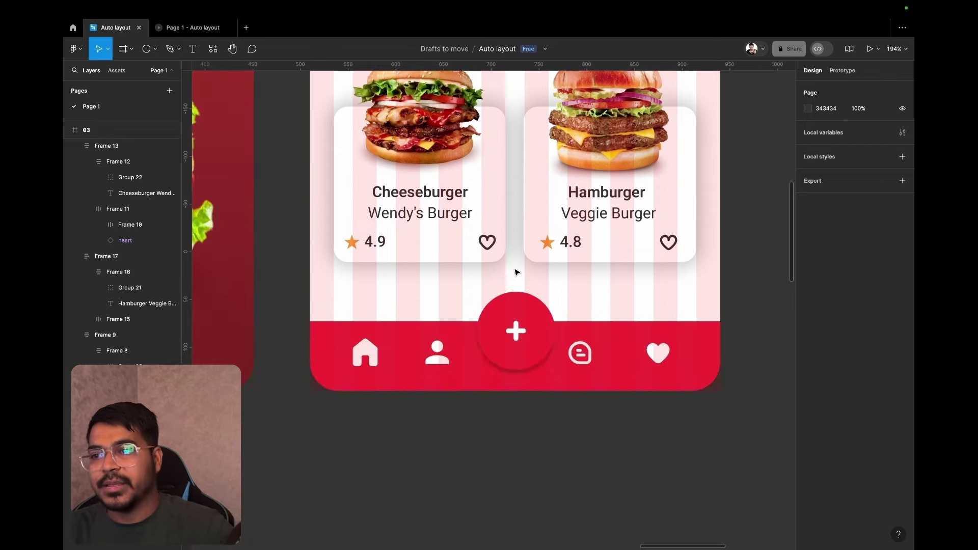
pyautogui.scroll(6, 516, 272)
pyautogui.scroll(4, 517, 270)
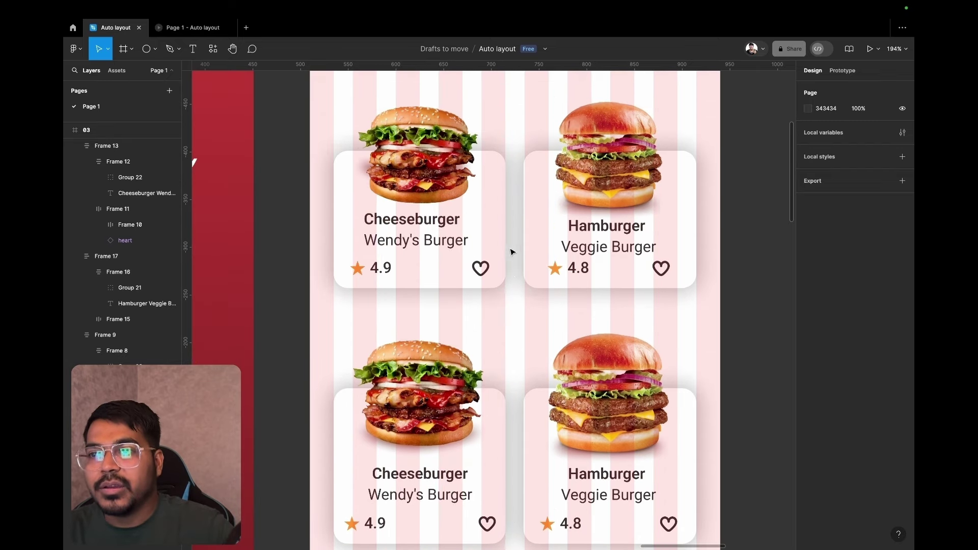
pyautogui.click(502, 168)
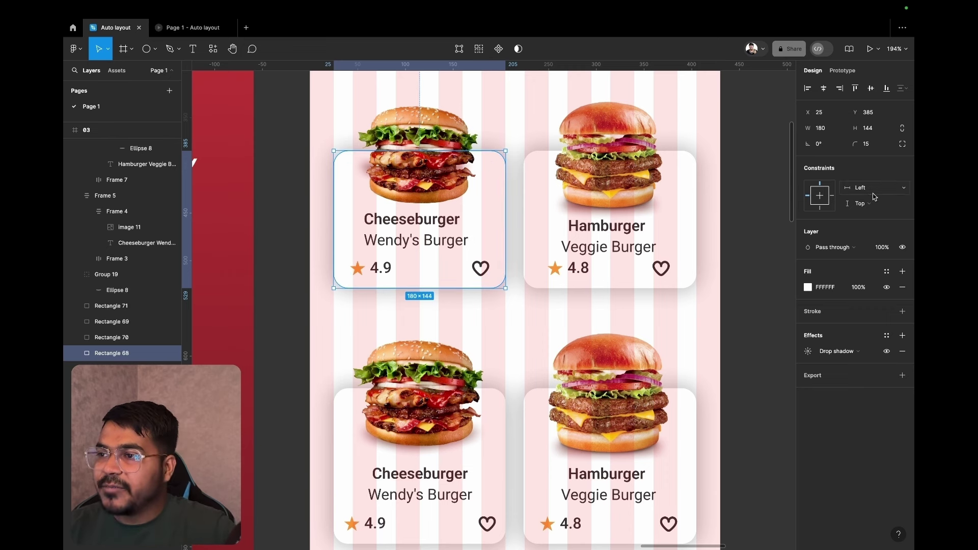
pyautogui.click(674, 283)
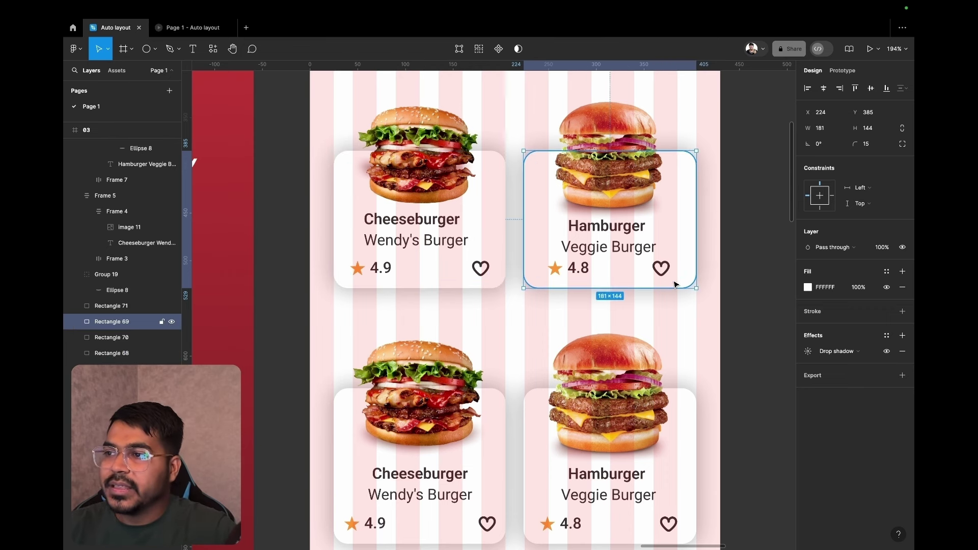
pyautogui.click(878, 184)
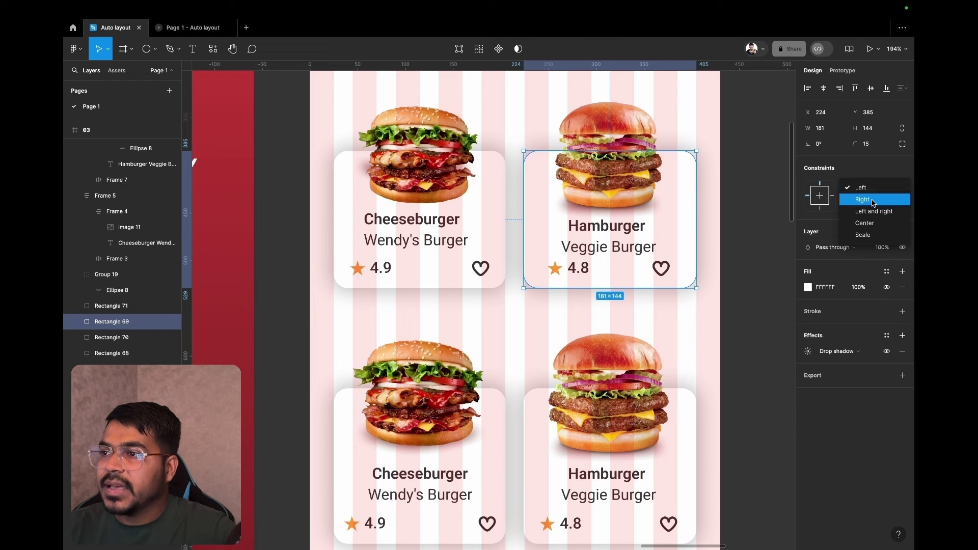
pyautogui.click(873, 201)
pyautogui.click(871, 206)
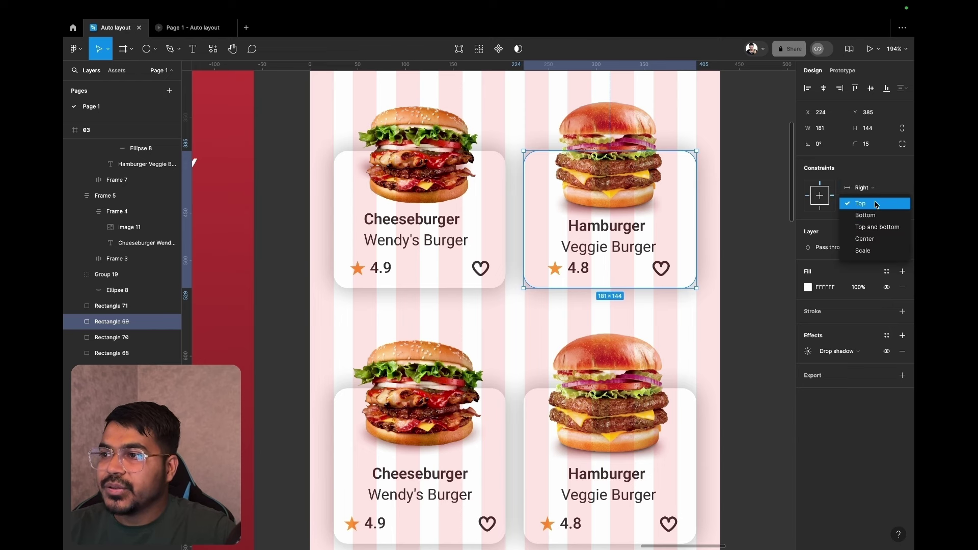
pyautogui.click(876, 205)
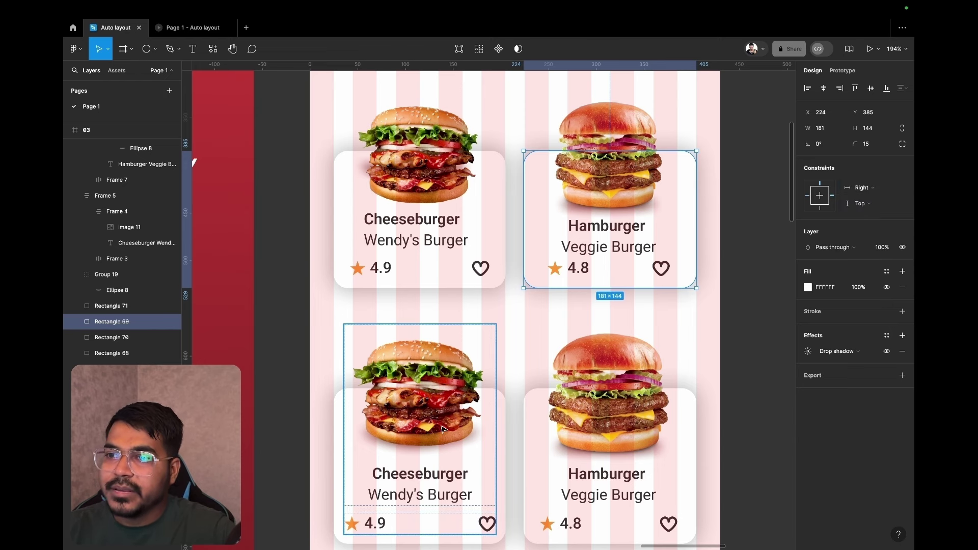
# Change the lower-right Hamburger card's vertical constraint from Top to Bottom
pyautogui.scroll(-5, 508, 398)
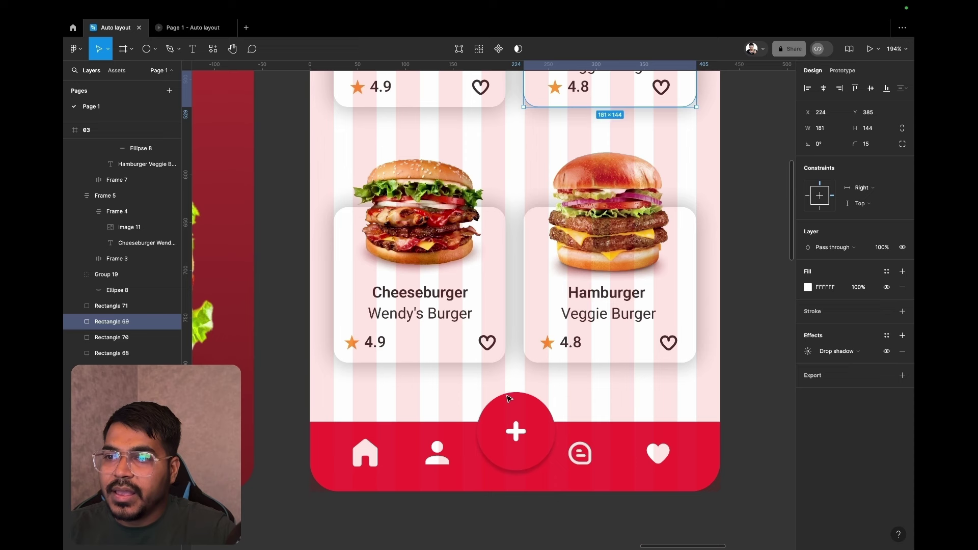
pyautogui.click(466, 358)
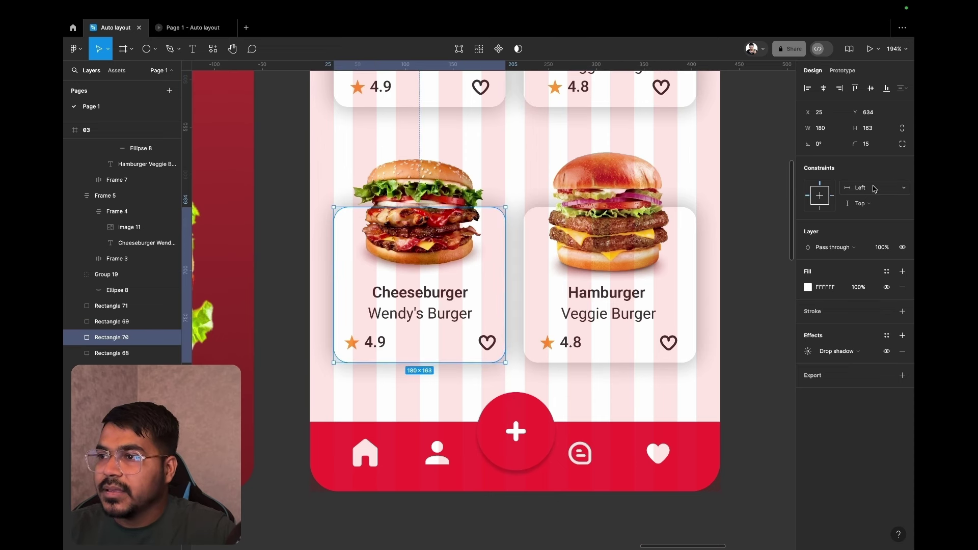
pyautogui.click(866, 203)
pyautogui.click(699, 265)
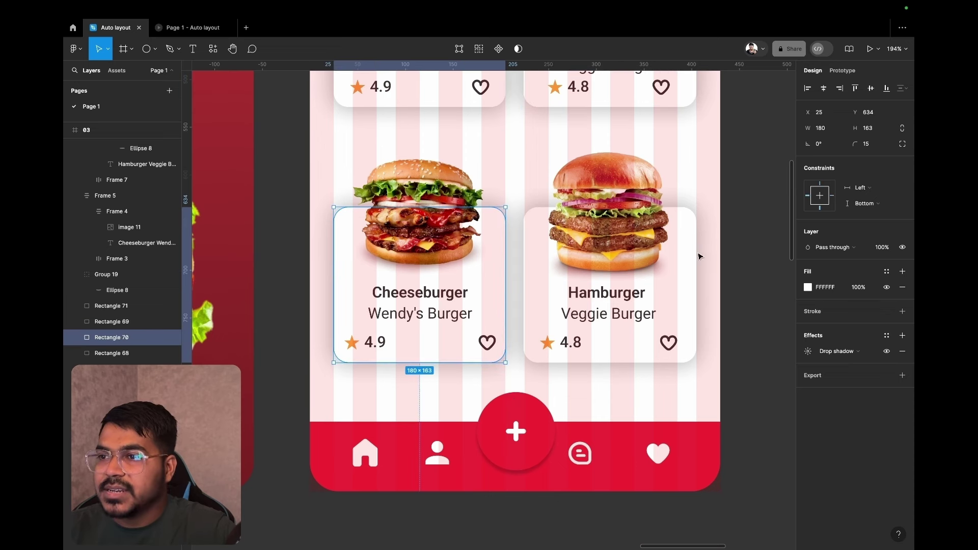
pyautogui.click(866, 209)
pyautogui.click(868, 216)
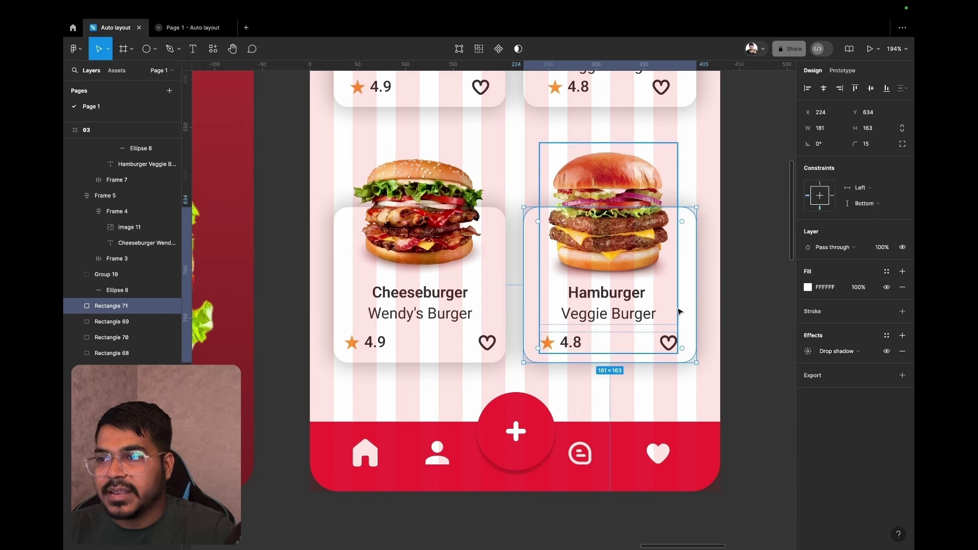
pyautogui.scroll(1, 678, 312)
pyautogui.scroll(3, 678, 313)
pyautogui.scroll(3, 678, 313)
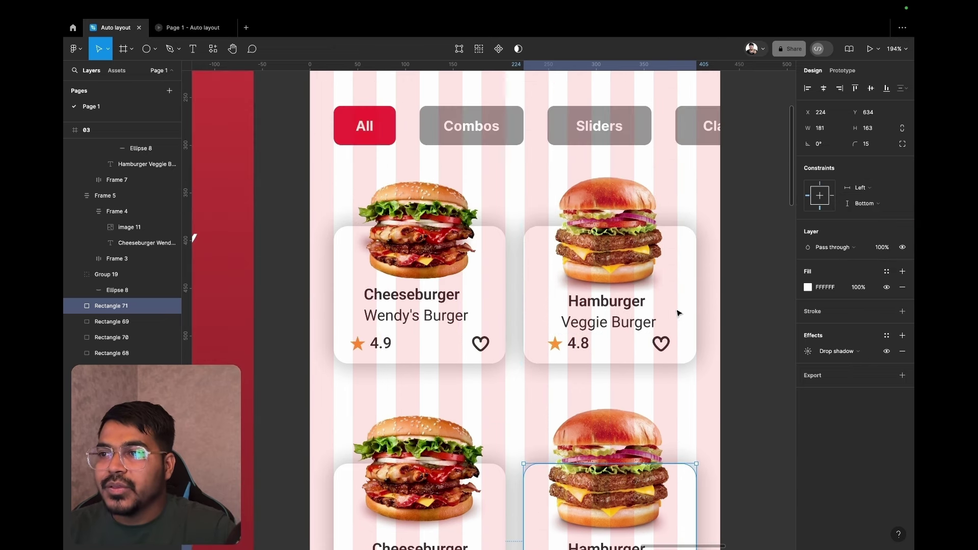
pyautogui.scroll(4, 678, 312)
pyautogui.scroll(-4, 678, 313)
pyautogui.scroll(-3, 678, 312)
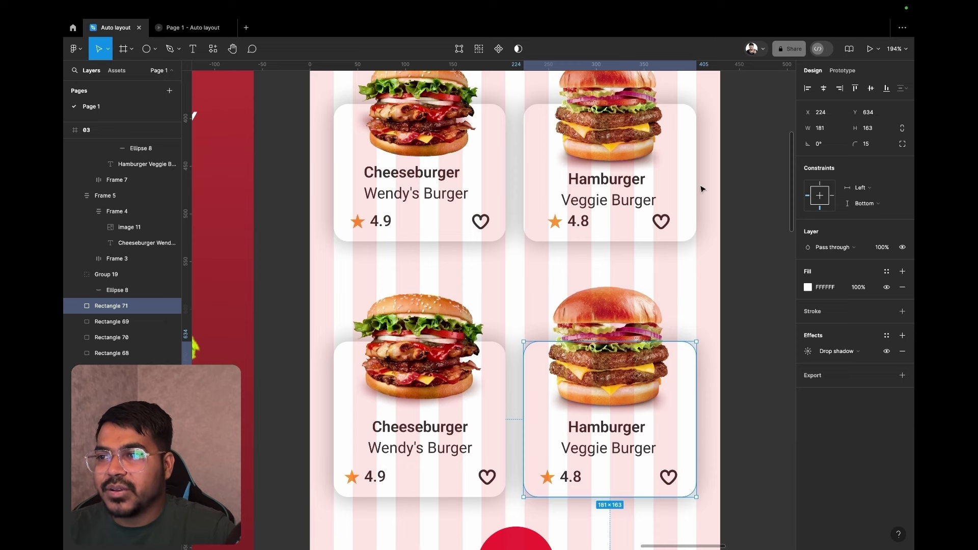
pyautogui.hscroll(3, 685, 332)
pyautogui.hscroll(2, 684, 331)
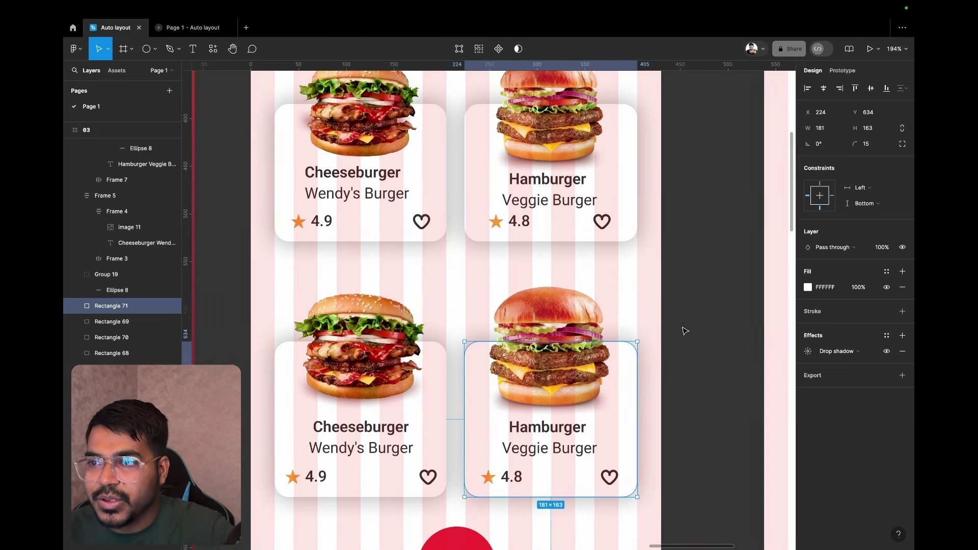
pyautogui.hscroll(-3, 684, 332)
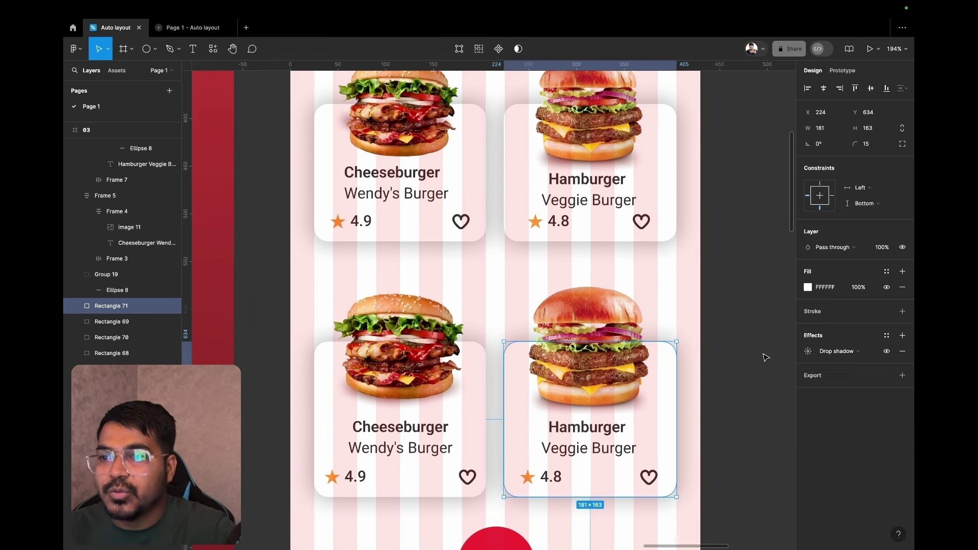
pyautogui.hscroll(3, 759, 371)
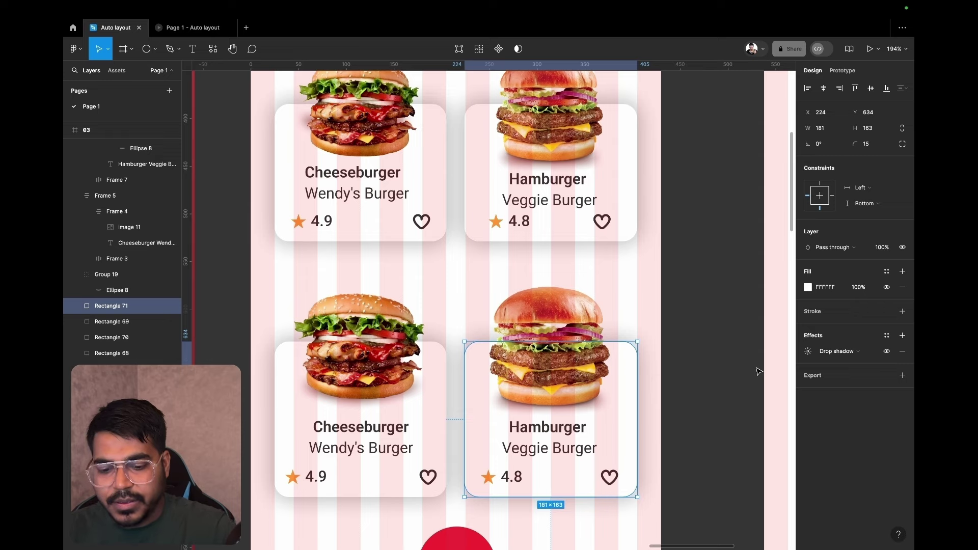
pyautogui.scroll(-5, 759, 371)
pyautogui.hscroll(5, 756, 371)
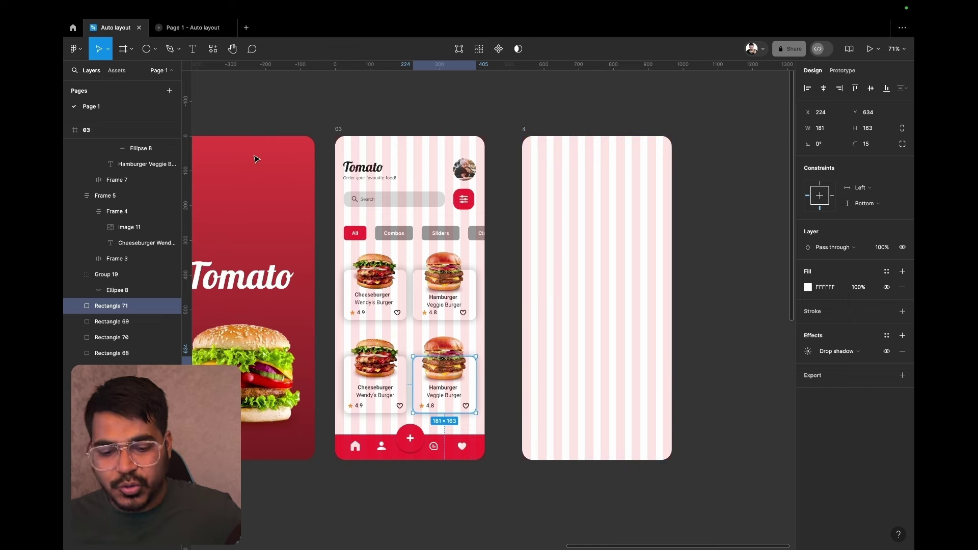
# Present the prototype starting from the Intro frame, then close the presentation
pyautogui.hscroll(-2, 256, 159)
pyautogui.hscroll(-3, 256, 159)
pyautogui.hscroll(-3, 257, 159)
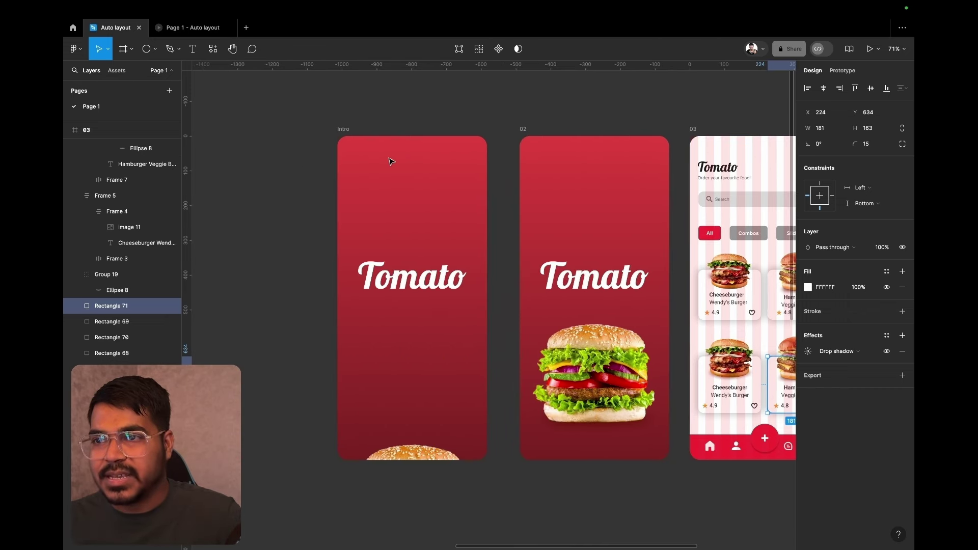
pyautogui.click(345, 130)
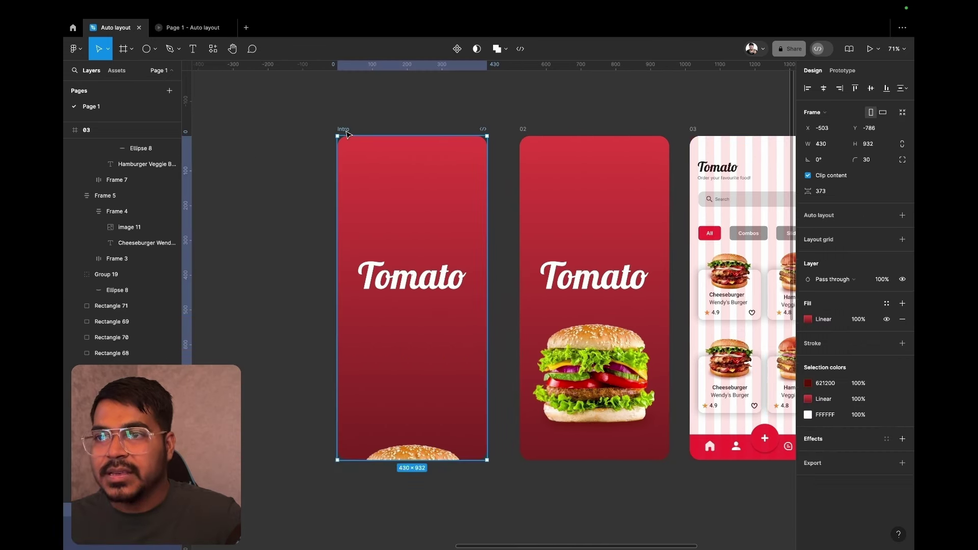
pyautogui.click(879, 49)
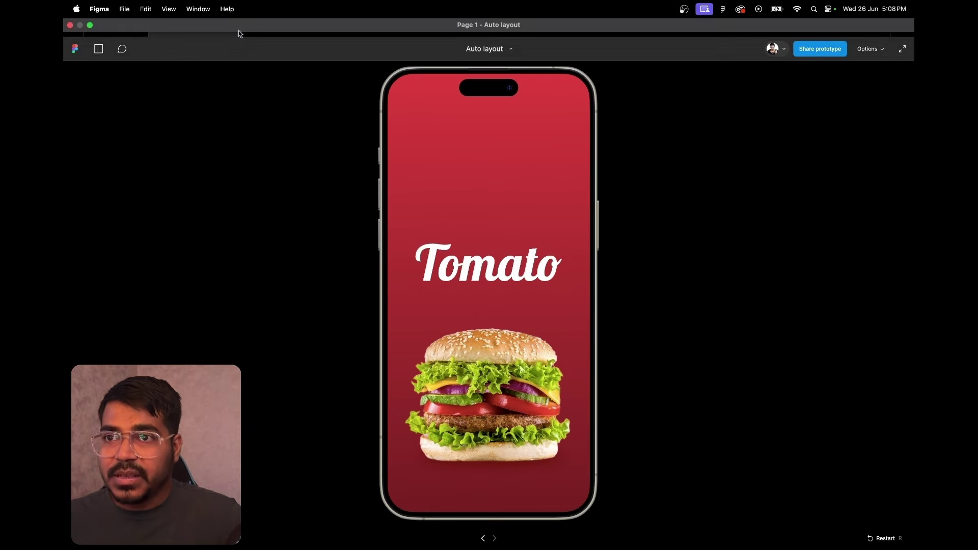
pyautogui.click(228, 29)
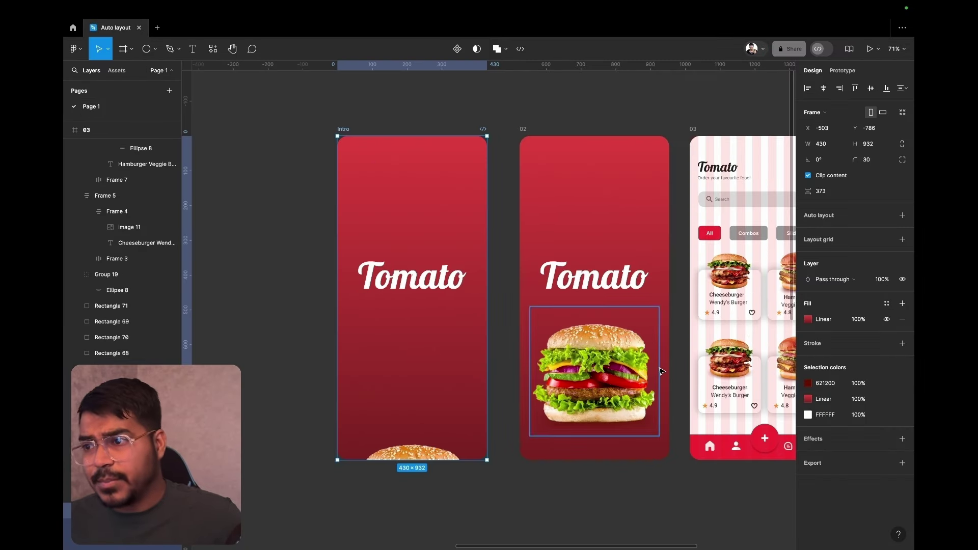
# Deselect everything on the canvas and show the Prototype tab settings
pyautogui.hscroll(1, 560, 346)
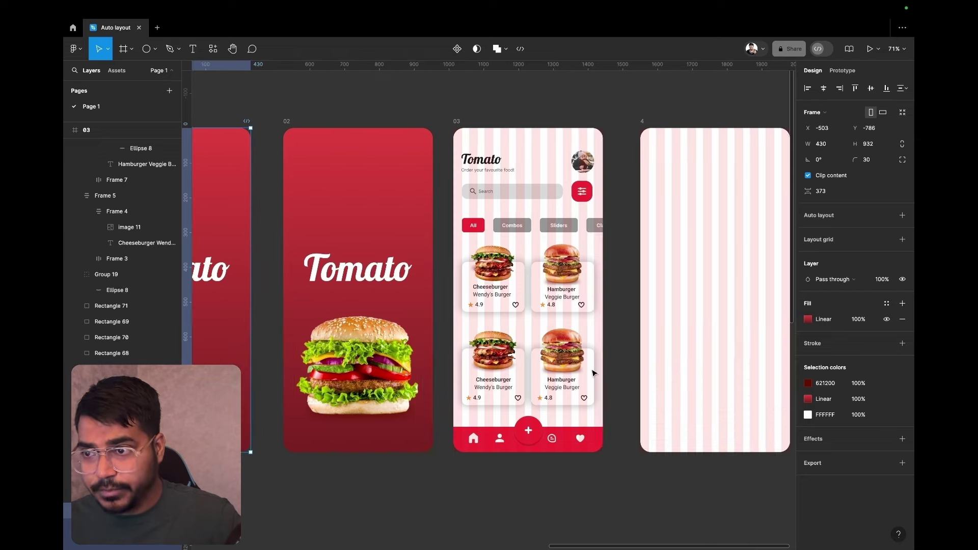
pyautogui.hscroll(4, 459, 295)
pyautogui.click(434, 281)
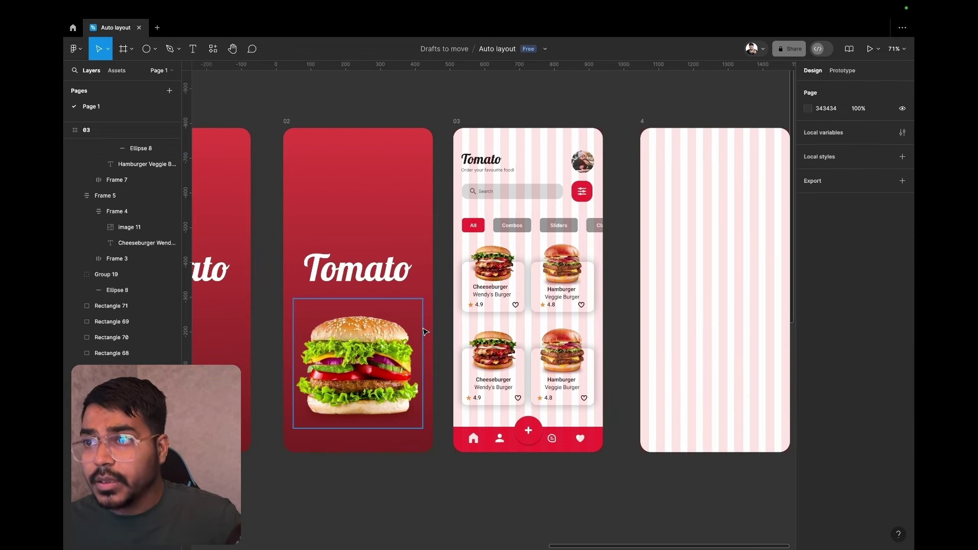
pyautogui.click(844, 71)
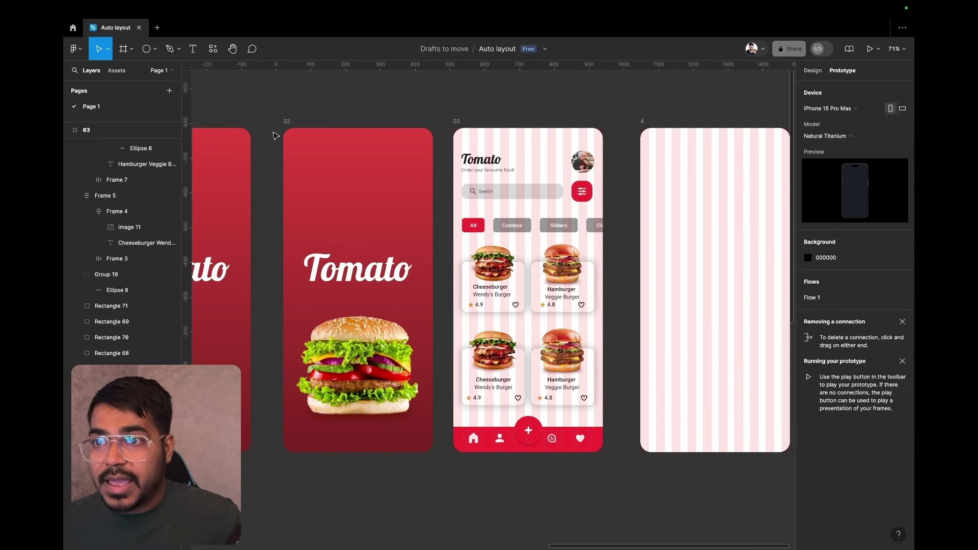
# Connect frame 02 to 03: On tap, Navigate to 03, Smart animate, Ease out 300ms
pyautogui.click(298, 133)
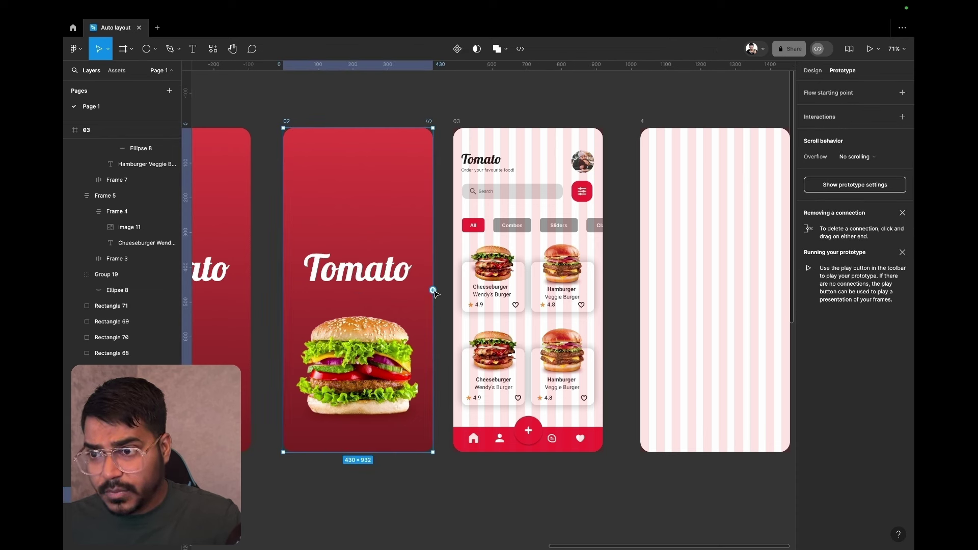
pyautogui.moveTo(433, 291); pyautogui.dragTo(457, 296)
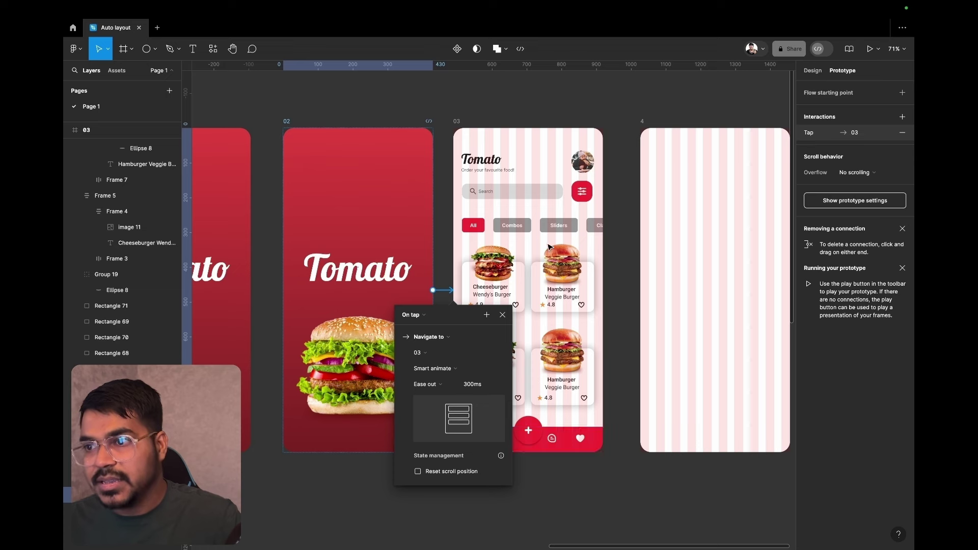
pyautogui.click(613, 159)
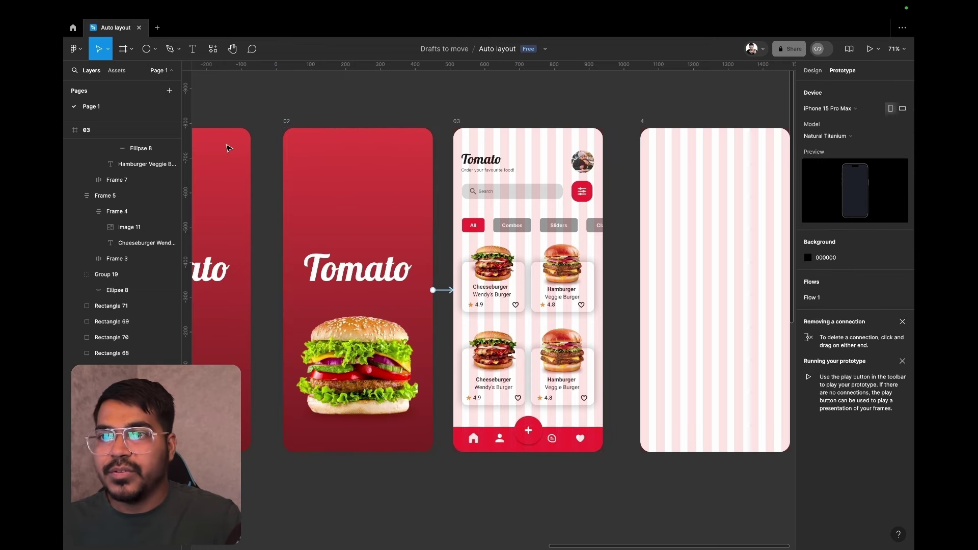
# Preview Flow 1 from the Intro screen in the inline preview window twice, closing it each time
pyautogui.hscroll(-6, 226, 147)
pyautogui.hscroll(-2, 265, 143)
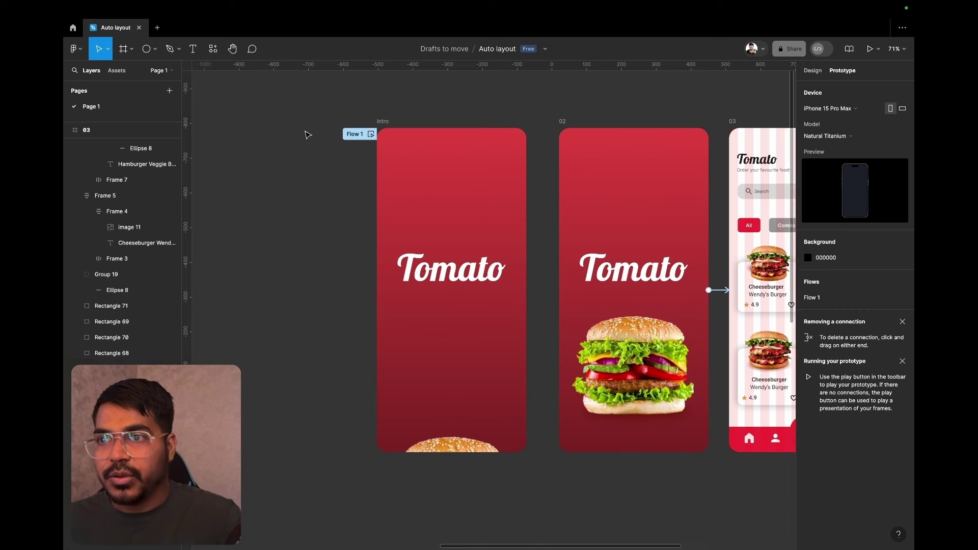
pyautogui.click(357, 139)
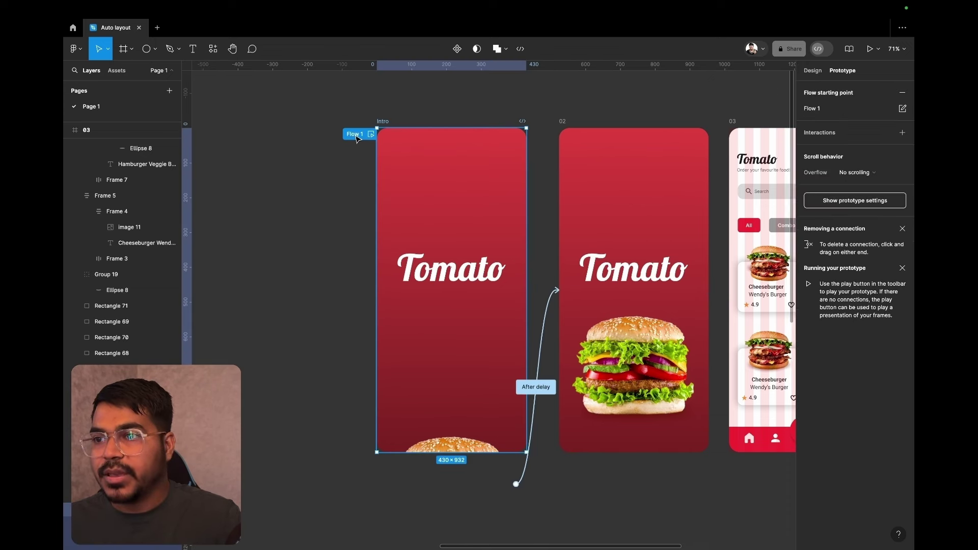
pyautogui.click(368, 135)
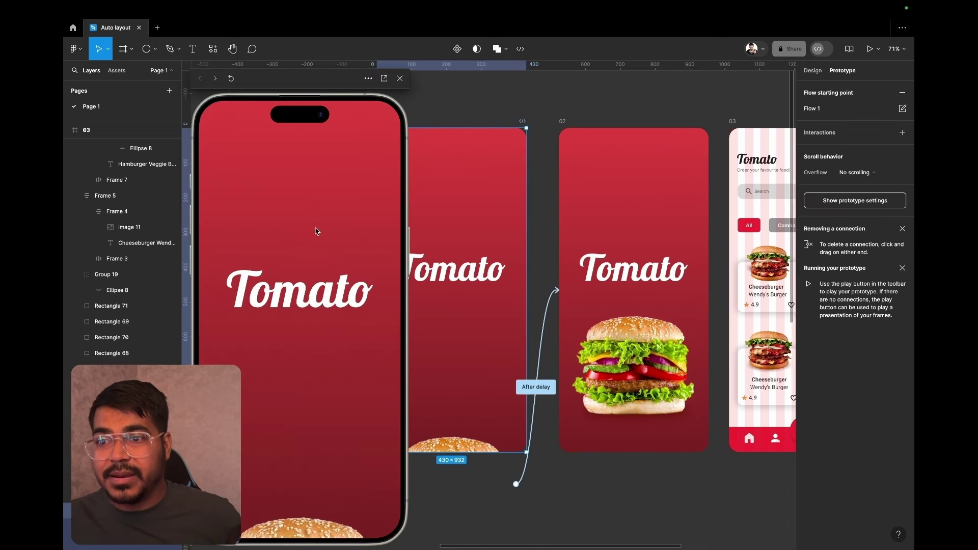
pyautogui.moveTo(317, 79); pyautogui.dragTo(676, 70)
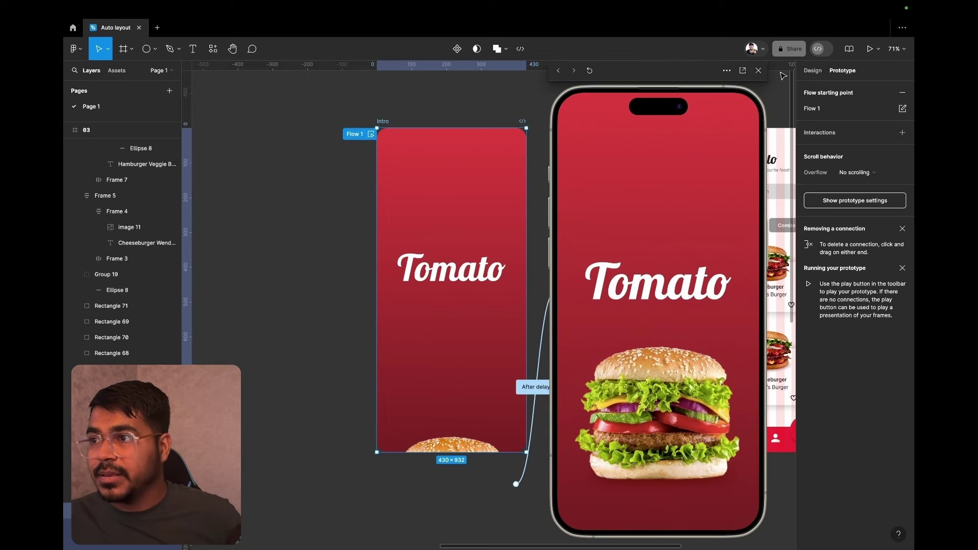
pyautogui.click(759, 71)
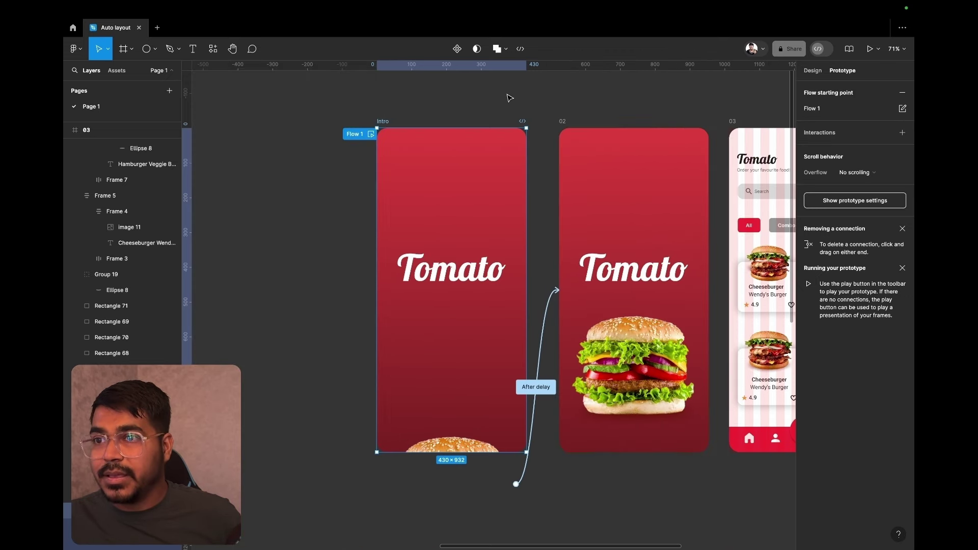
pyautogui.click(370, 135)
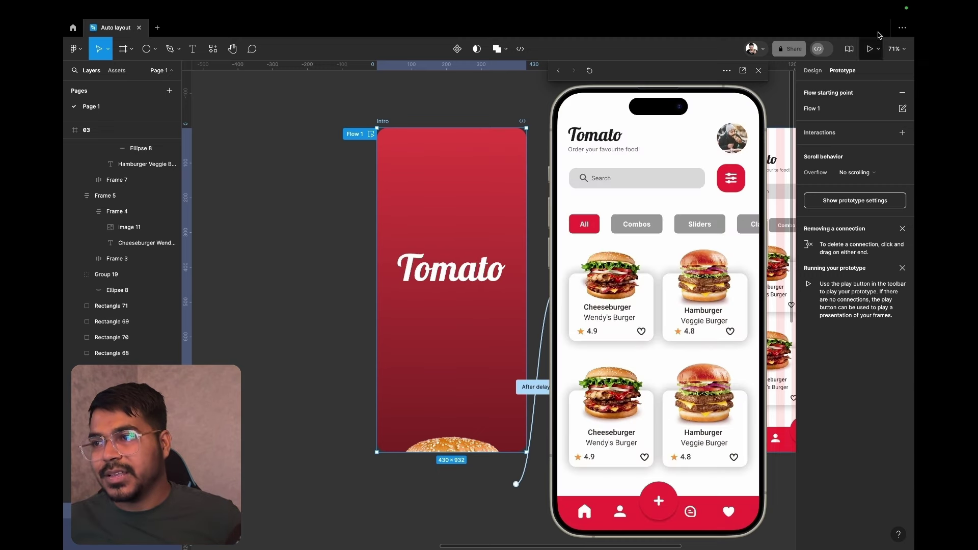
pyautogui.click(758, 70)
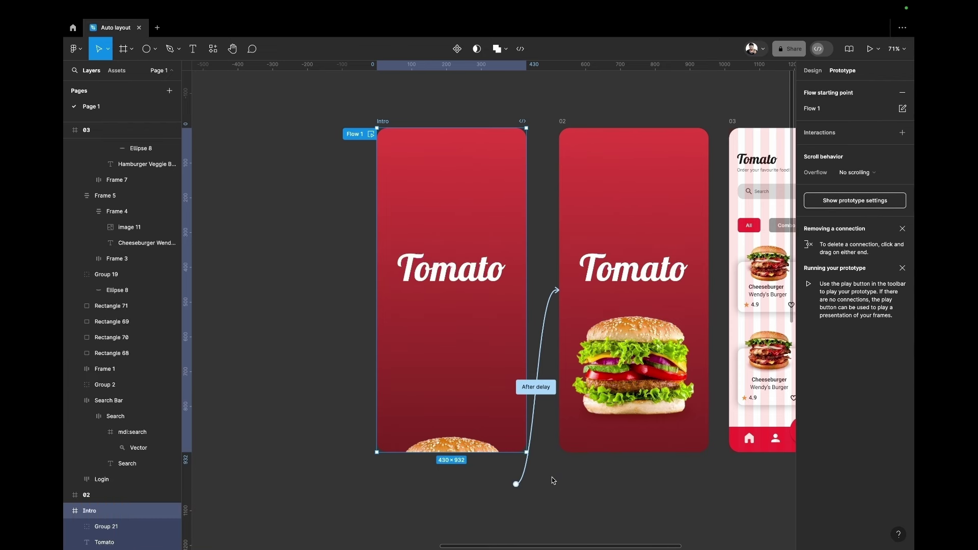
pyautogui.hscroll(5, 553, 480)
pyautogui.hscroll(5, 553, 480)
pyautogui.hscroll(-2, 554, 480)
pyautogui.hscroll(-3, 554, 480)
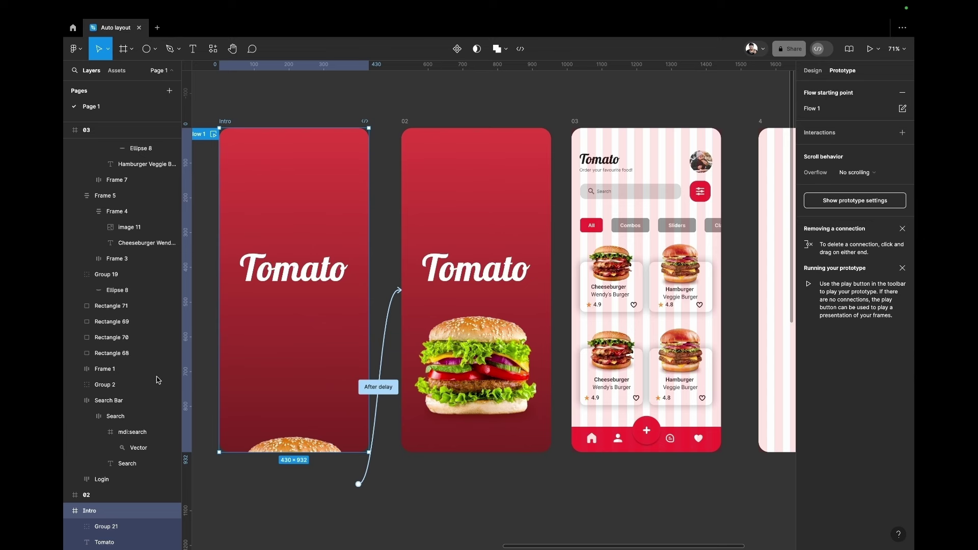
pyautogui.click(870, 51)
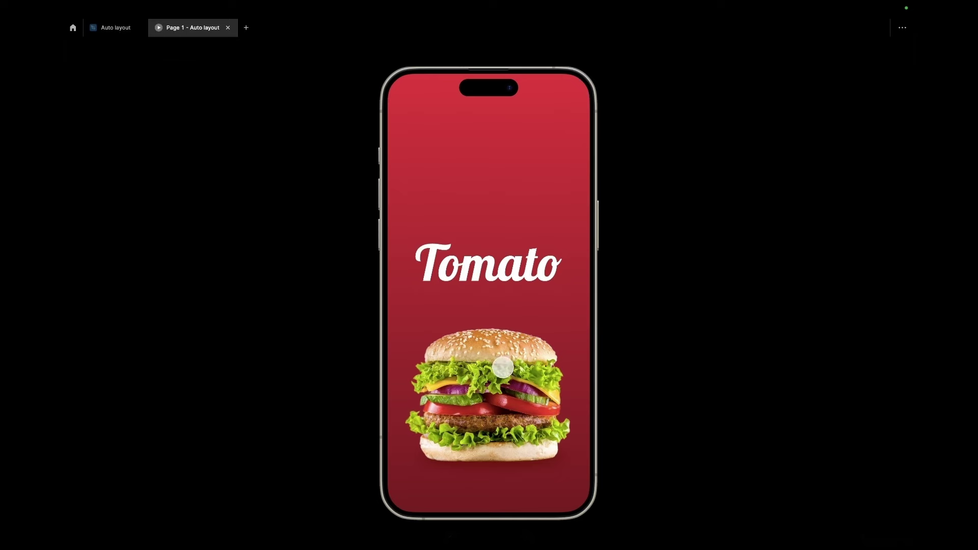
pyautogui.click(502, 368)
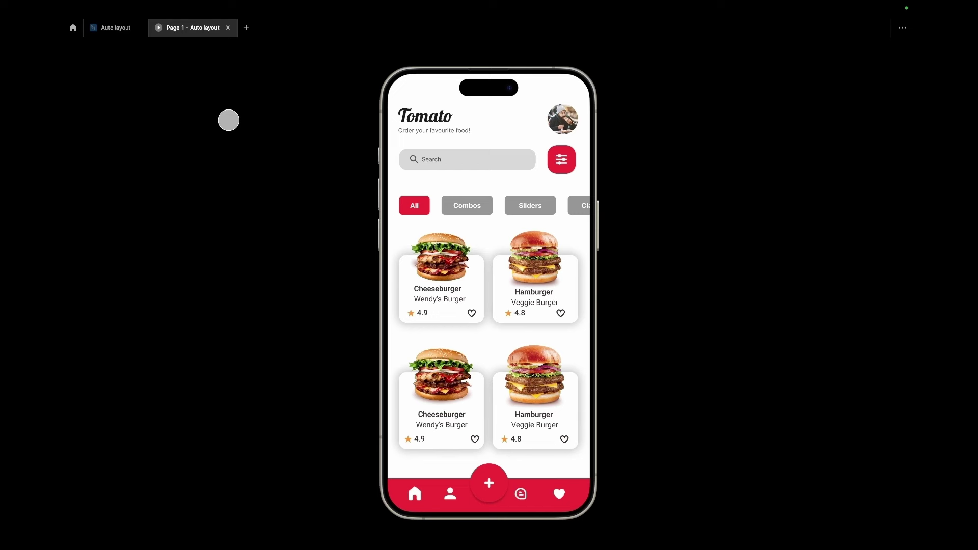
# Close the prototype preview and select the blank 430×932 frame 4
pyautogui.click(228, 28)
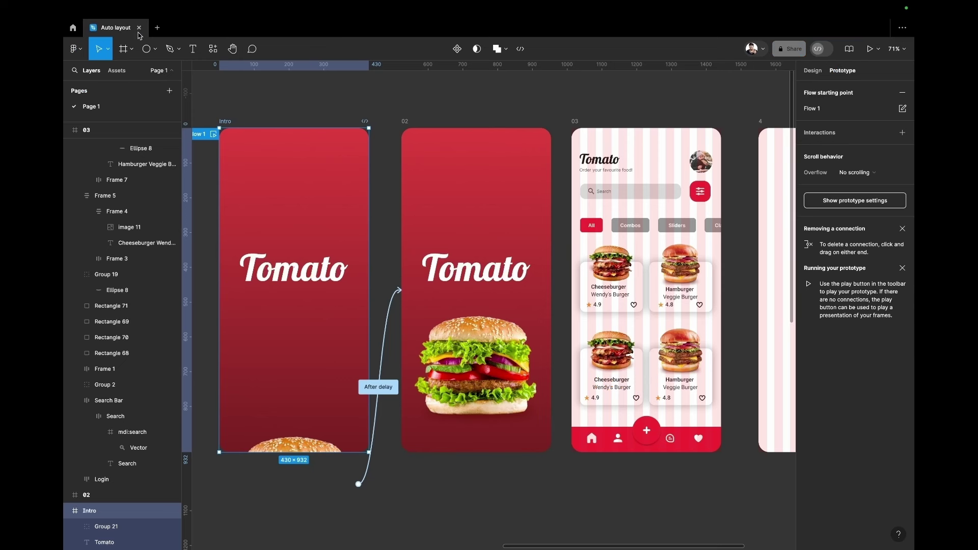
pyautogui.hscroll(5, 668, 288)
pyautogui.hscroll(5, 667, 288)
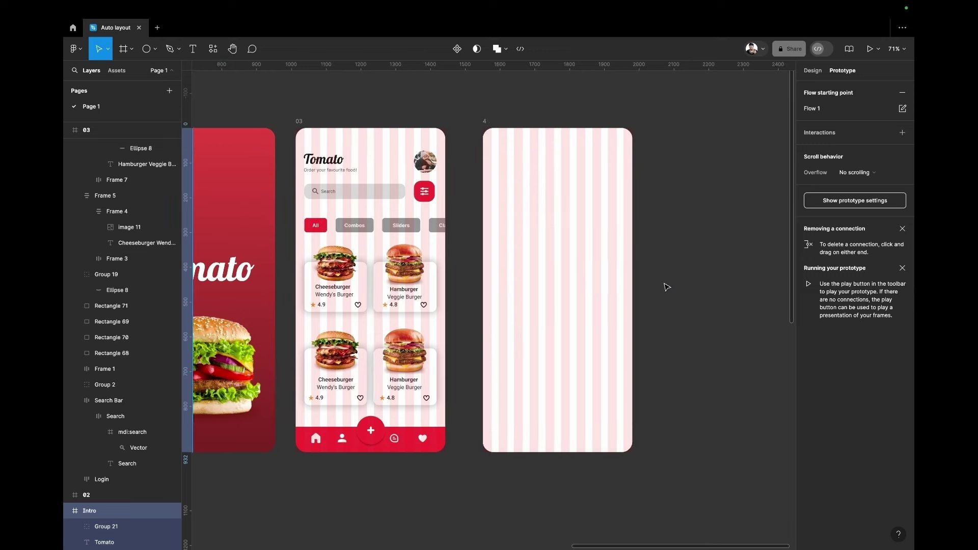
pyautogui.click(554, 149)
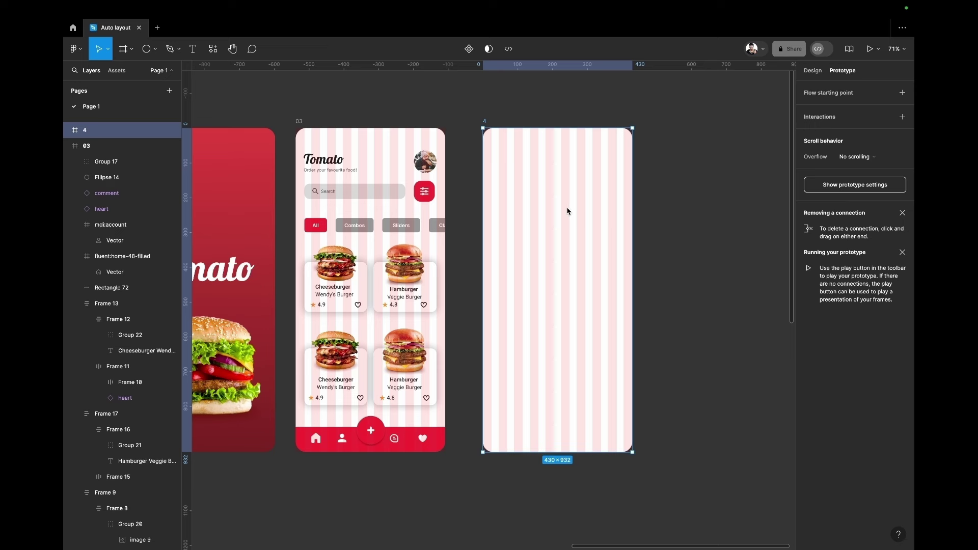
# Paste the back arrow and search icon into frame 4, moving the search icon to the top-right
pyautogui.hotkey('ctrl', 'v')
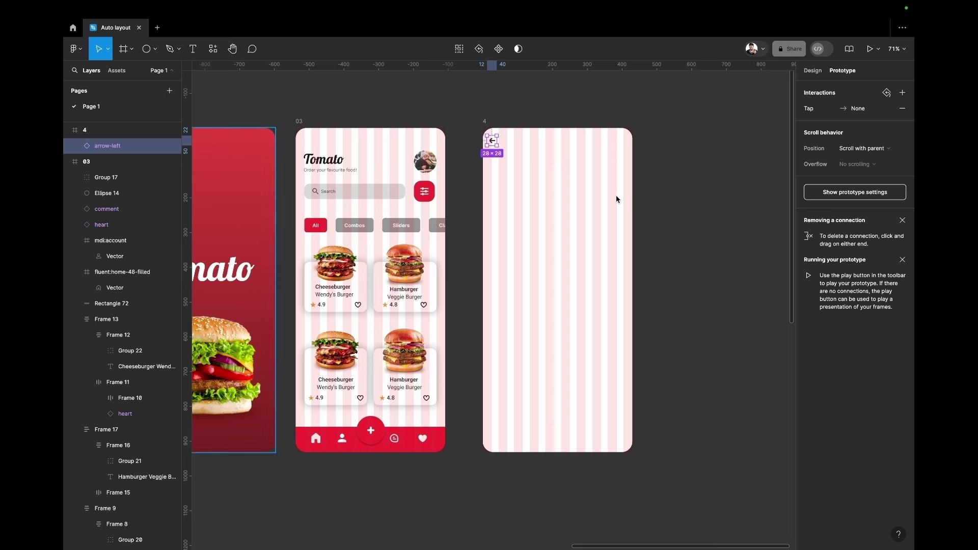
pyautogui.hotkey('ctrl', 'g')
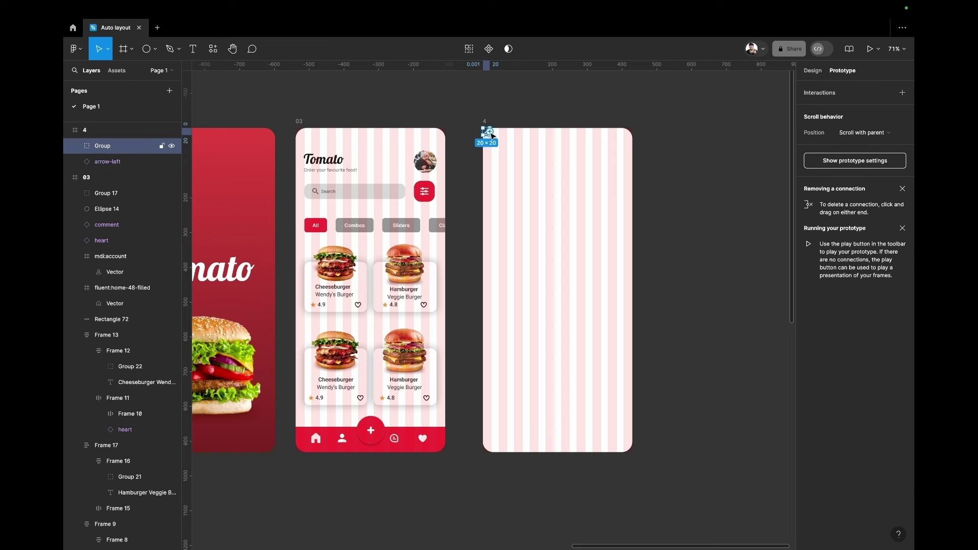
pyautogui.click(813, 71)
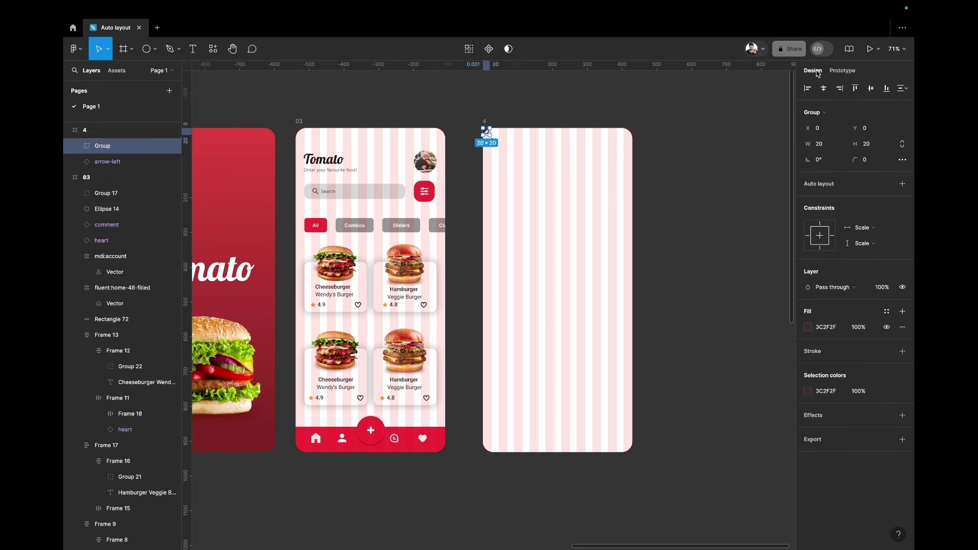
pyautogui.moveTo(487, 134); pyautogui.dragTo(618, 146)
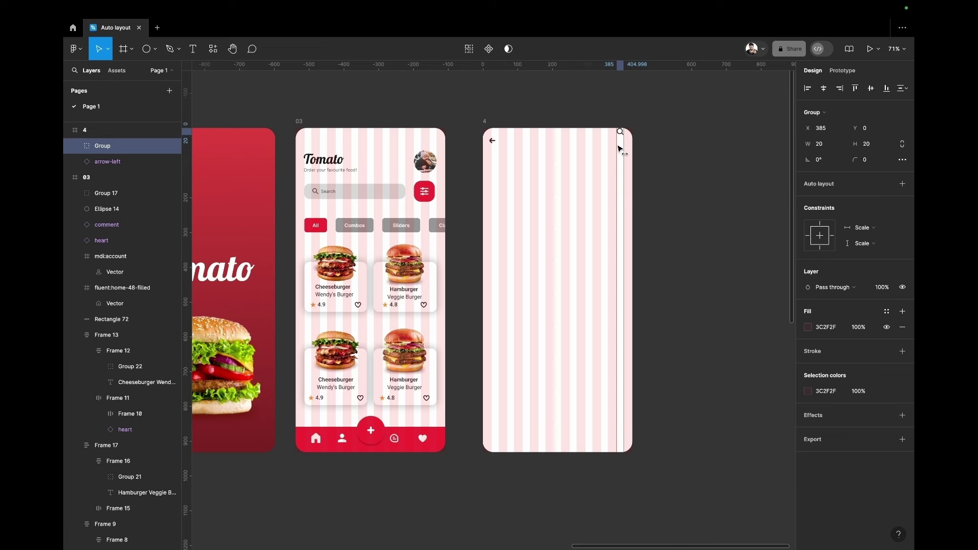
pyautogui.moveTo(616, 145); pyautogui.dragTo(620, 143)
# Nudge the search icon with the arrow keys to line it up with the back arrow
pyautogui.hscroll(-5, 485, 183)
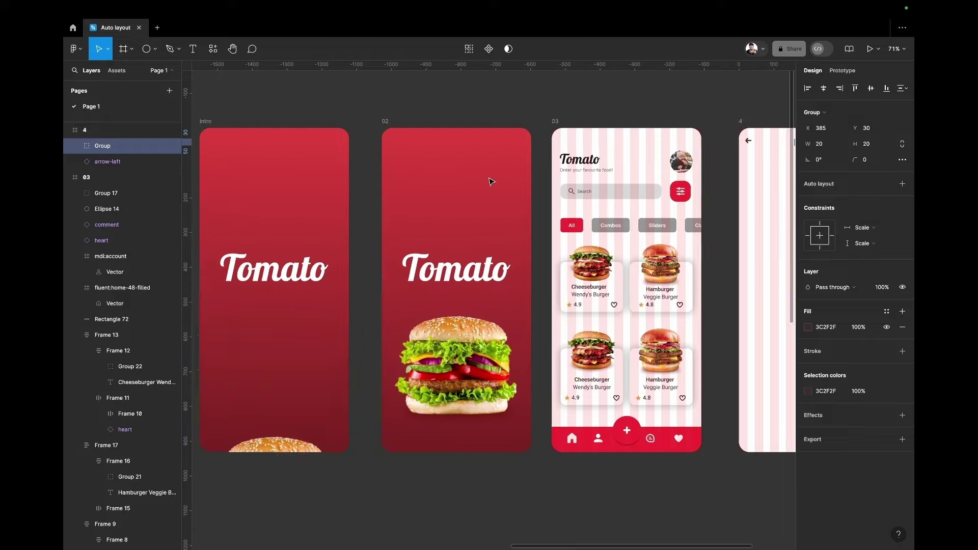
pyautogui.hscroll(-5, 487, 183)
pyautogui.hscroll(-5, 488, 182)
pyautogui.hscroll(-5, 490, 182)
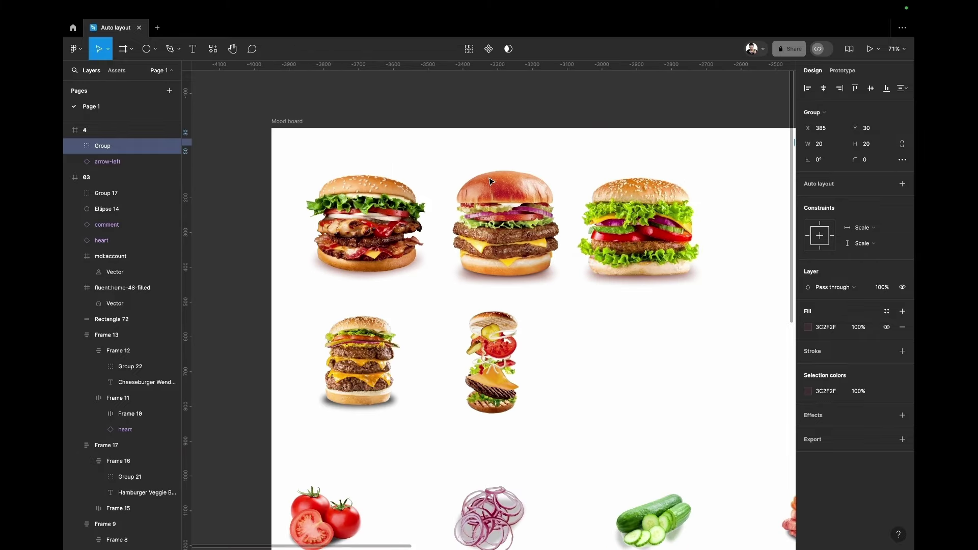
pyautogui.hscroll(2, 490, 181)
pyautogui.hscroll(5, 491, 182)
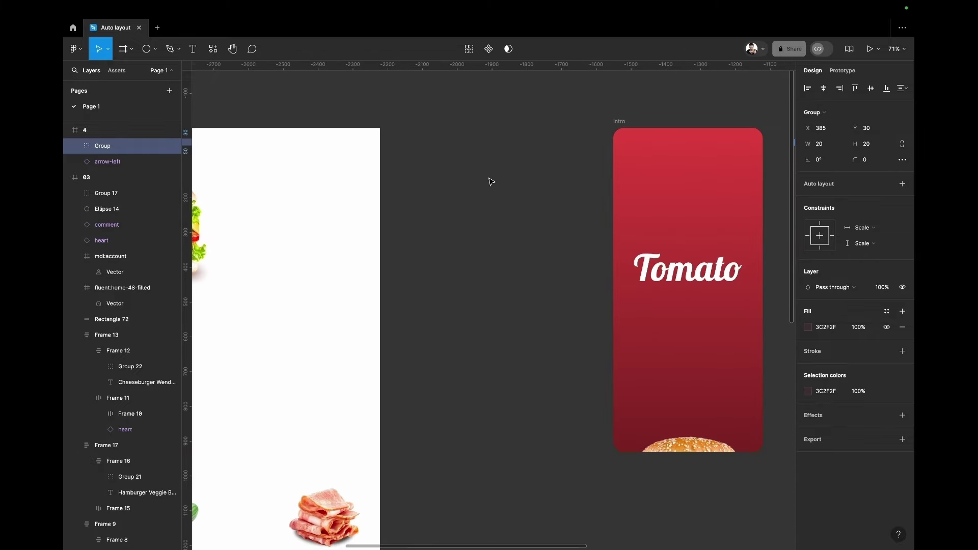
pyautogui.hscroll(5, 491, 181)
pyautogui.hscroll(5, 491, 181)
pyautogui.hscroll(5, 491, 182)
pyautogui.hscroll(1, 491, 181)
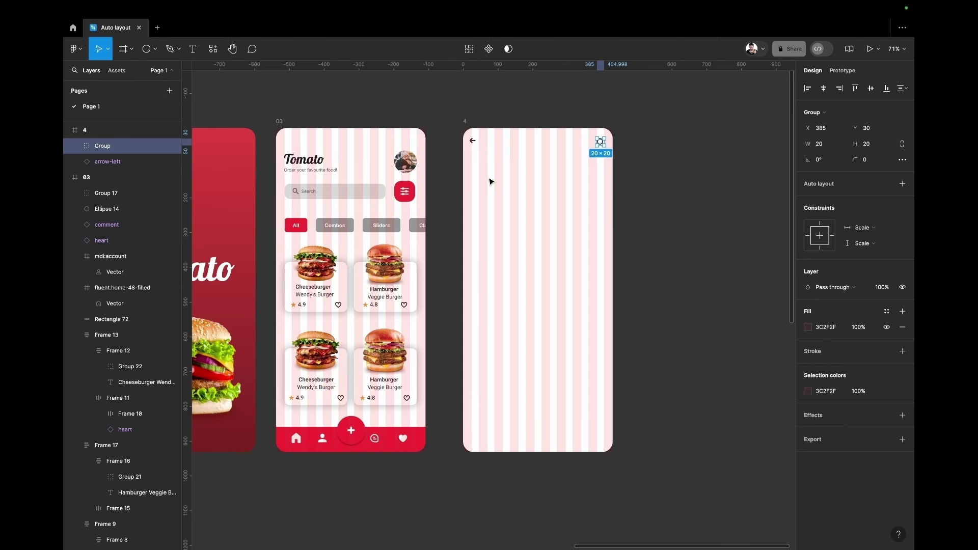
pyautogui.click(563, 171)
pyautogui.click(601, 144)
pyautogui.press('Up')
pyautogui.press('Up')
pyautogui.press('Up')
pyautogui.press('Down')
pyautogui.scroll(1, 361, 273)
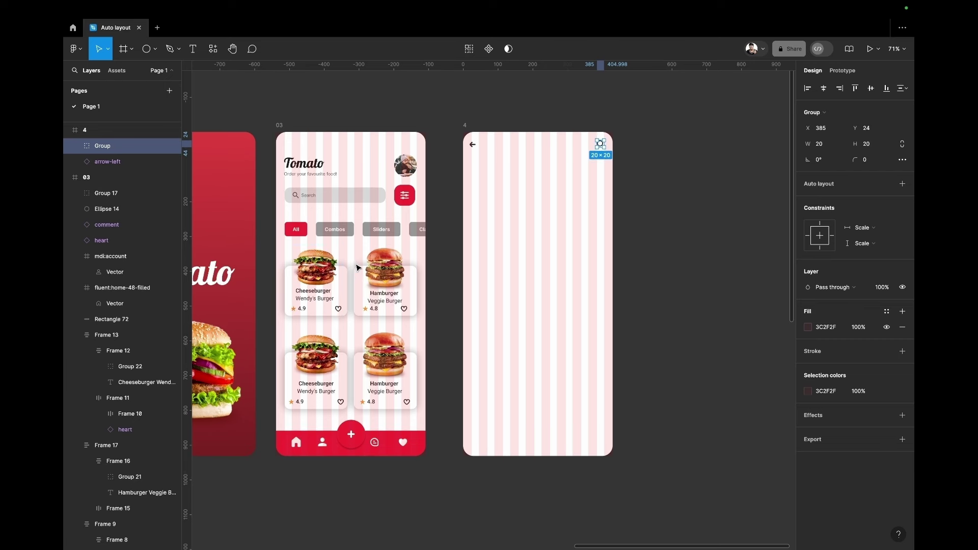
# Paste a copy of the Cheeseburger card's photo into frame 4
pyautogui.click(324, 265)
pyautogui.click(324, 265)
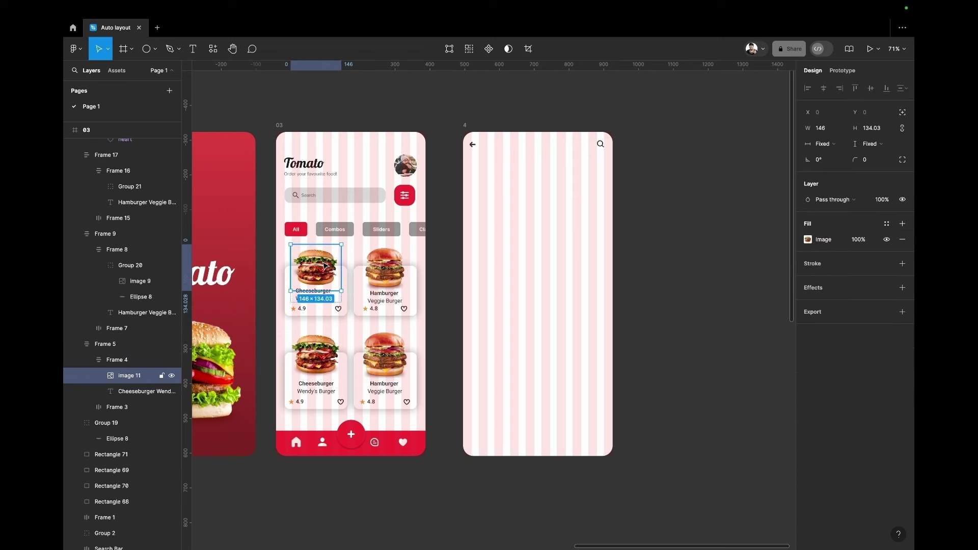
pyautogui.click(564, 229)
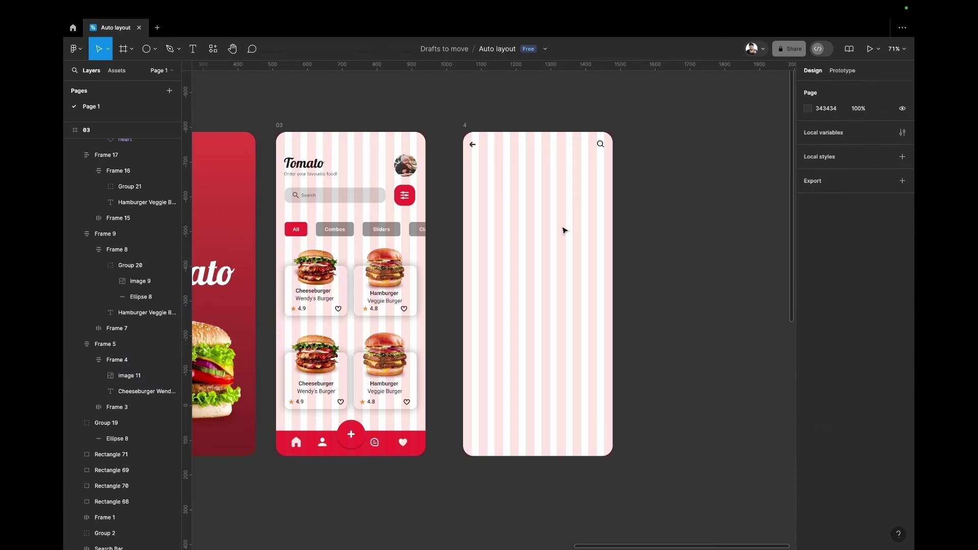
pyautogui.hotkey('ctrl', 'v')
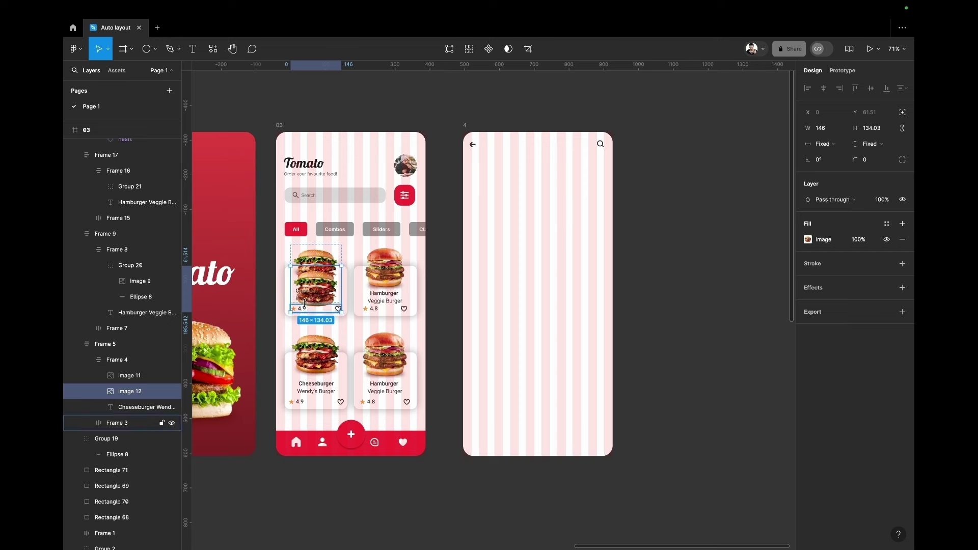
pyautogui.moveTo(328, 282)
pyautogui.mouseDown()
pyautogui.moveTo(437, 291)
pyautogui.moveTo(553, 237)
pyautogui.mouseUp()
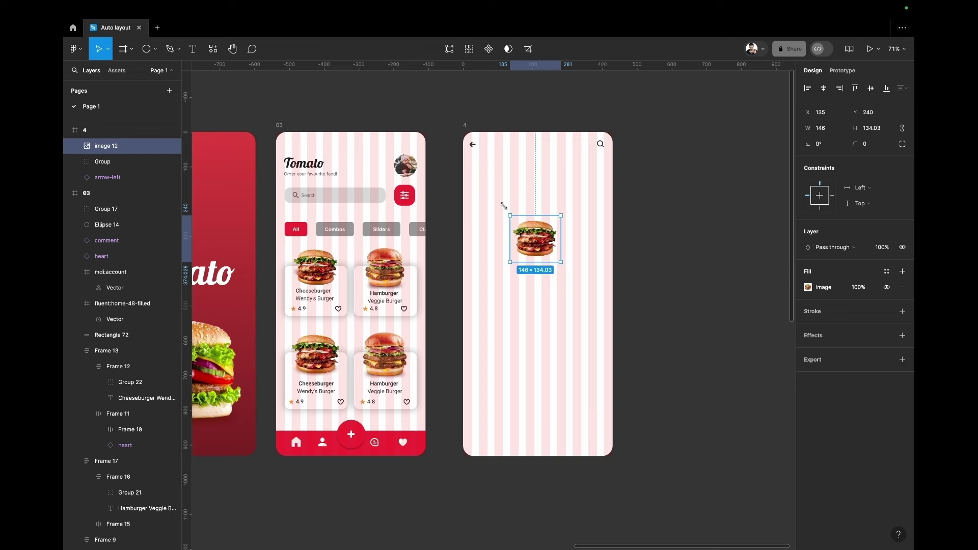
# Resize the burger photo to 430×406 so it spans the full frame width
pyautogui.moveTo(503, 205); pyautogui.dragTo(450, 160)
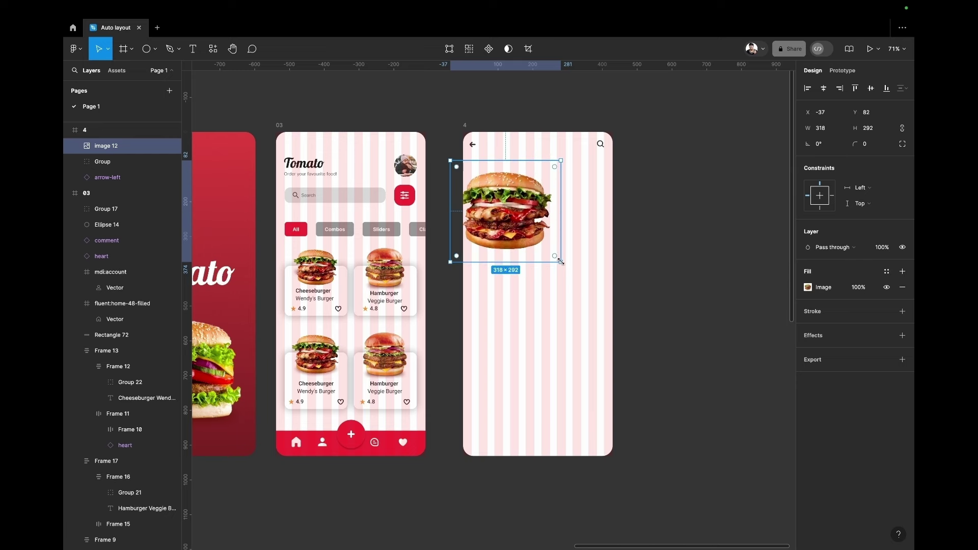
pyautogui.moveTo(561, 261); pyautogui.dragTo(604, 302)
pyautogui.moveTo(531, 253); pyautogui.dragTo(544, 251)
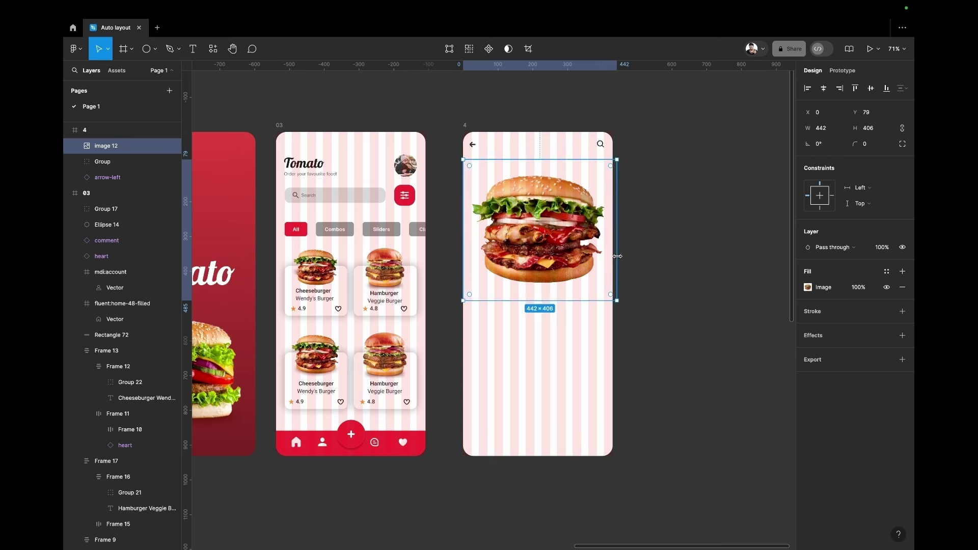
pyautogui.moveTo(617, 256); pyautogui.dragTo(614, 256)
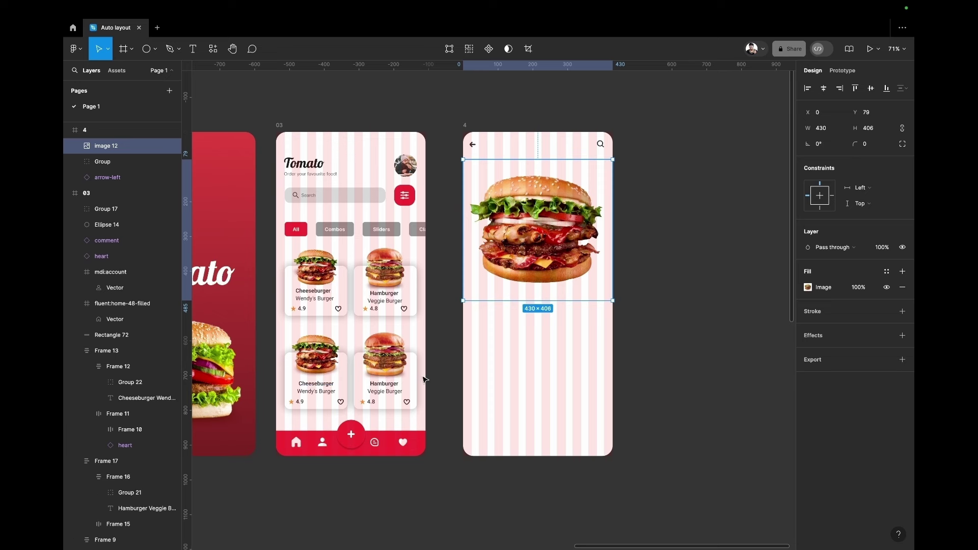
# Paste the 'Cheeseburger Wendy's Burger' title into frame 4 below the burger photo
pyautogui.click(314, 299)
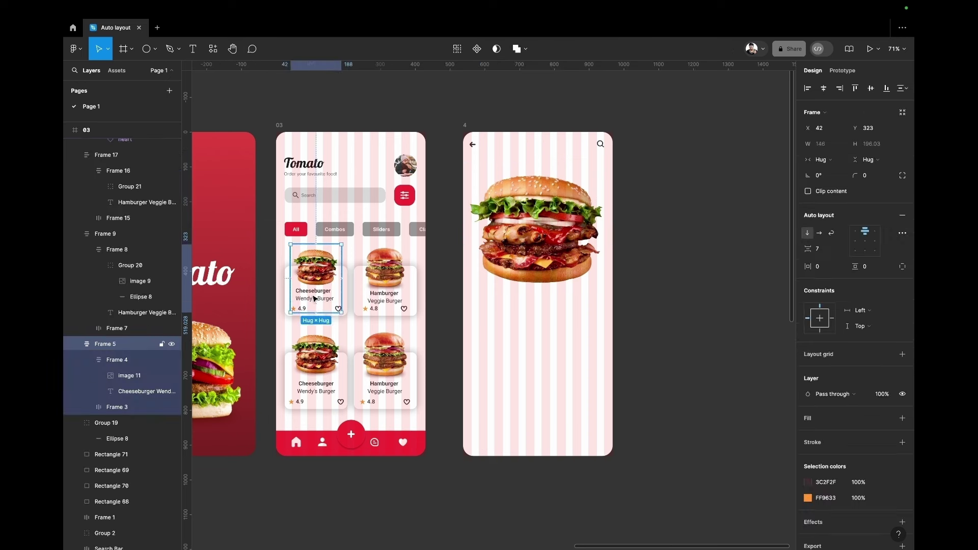
pyautogui.doubleClick(315, 299)
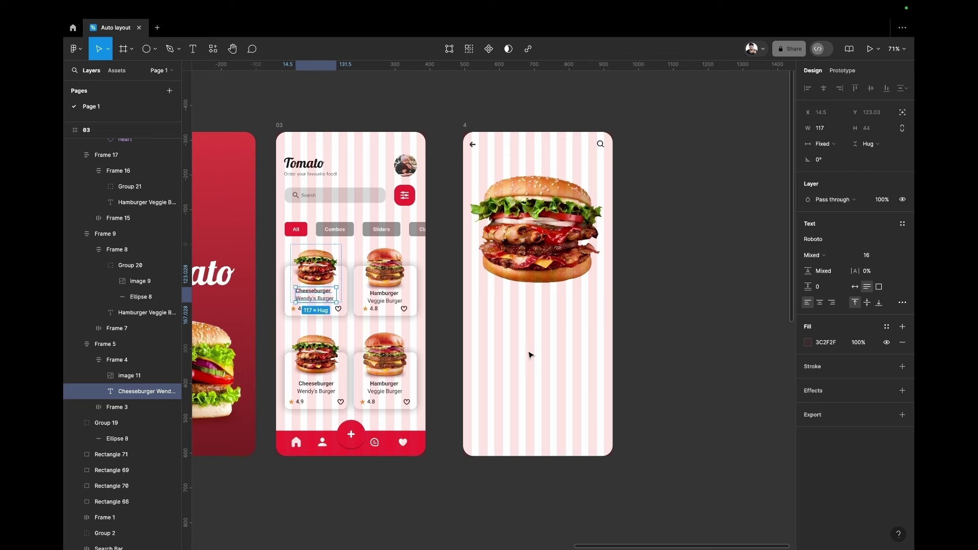
pyautogui.click(529, 324)
pyautogui.hotkey('ctrl', 'v')
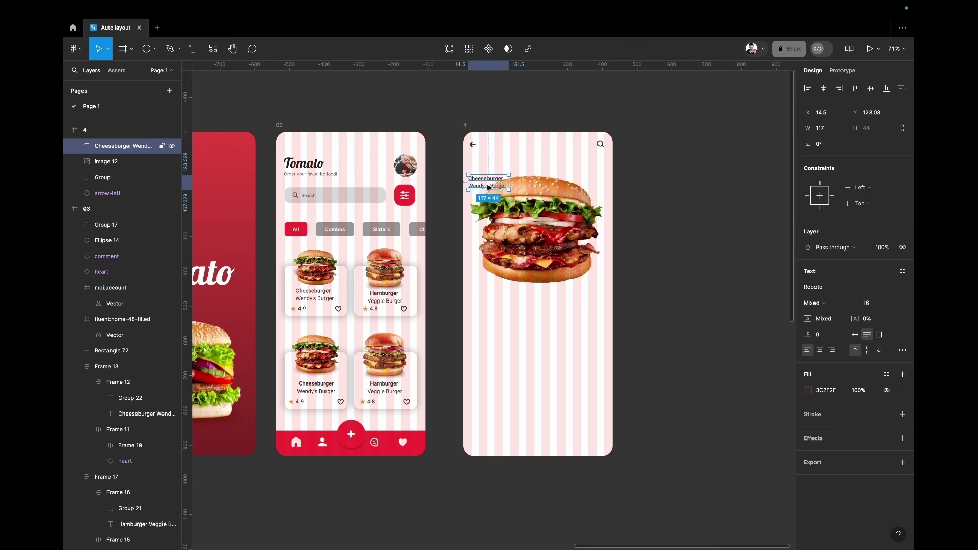
pyautogui.moveTo(491, 191)
pyautogui.mouseDown()
pyautogui.moveTo(540, 304)
pyautogui.moveTo(597, 304)
pyautogui.mouseUp()
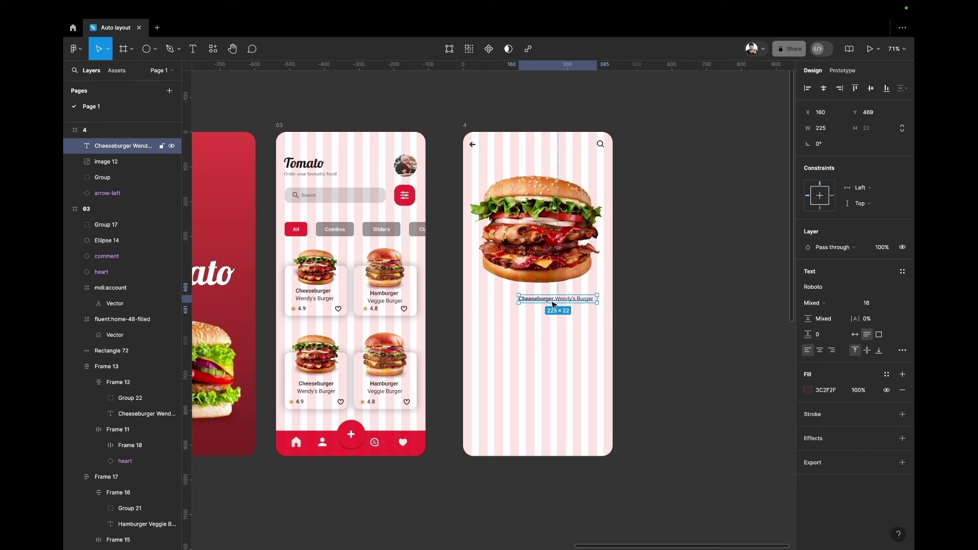
# Scale the title proportionally to about 378 wide and centre it under the burger
pyautogui.press('k')
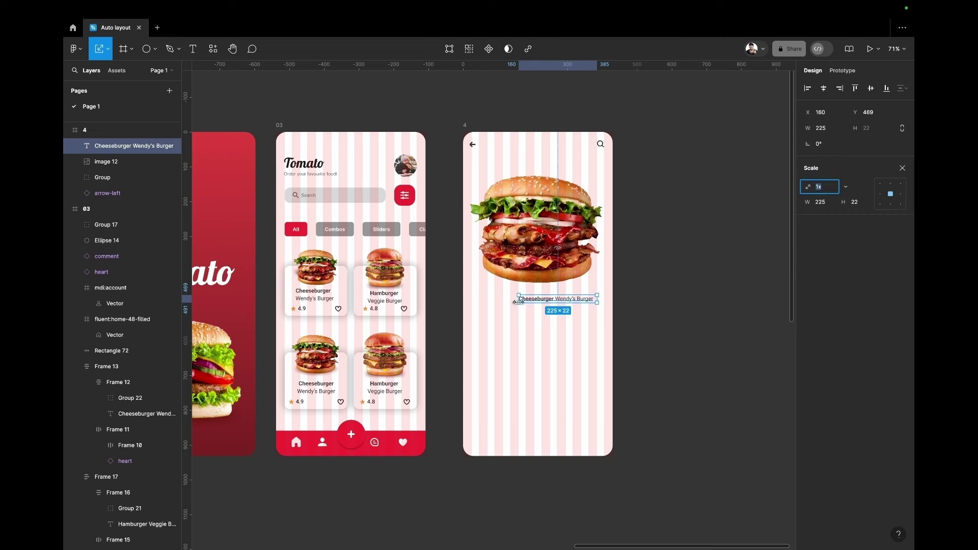
pyautogui.moveTo(520, 303); pyautogui.dragTo(465, 308)
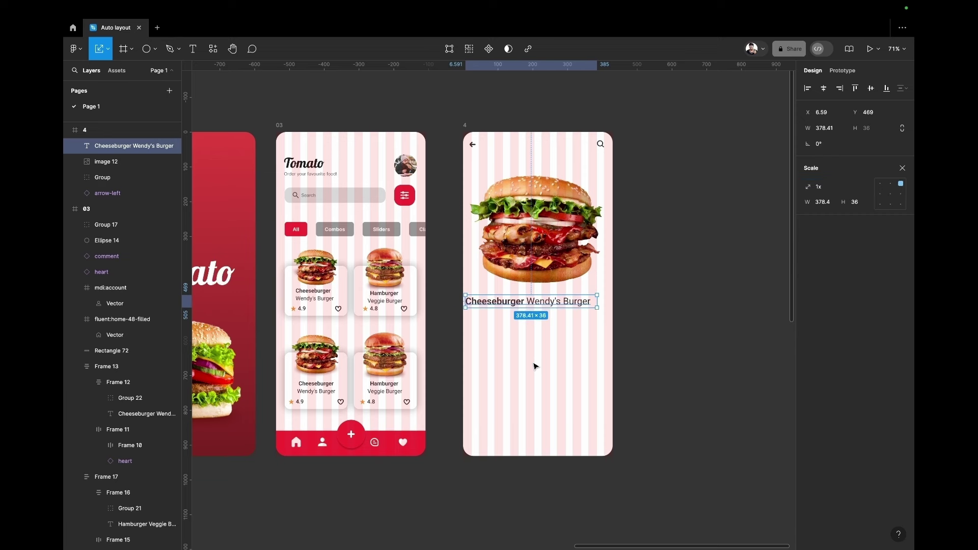
pyautogui.press('Escape')
pyautogui.moveTo(537, 305); pyautogui.dragTo(547, 305)
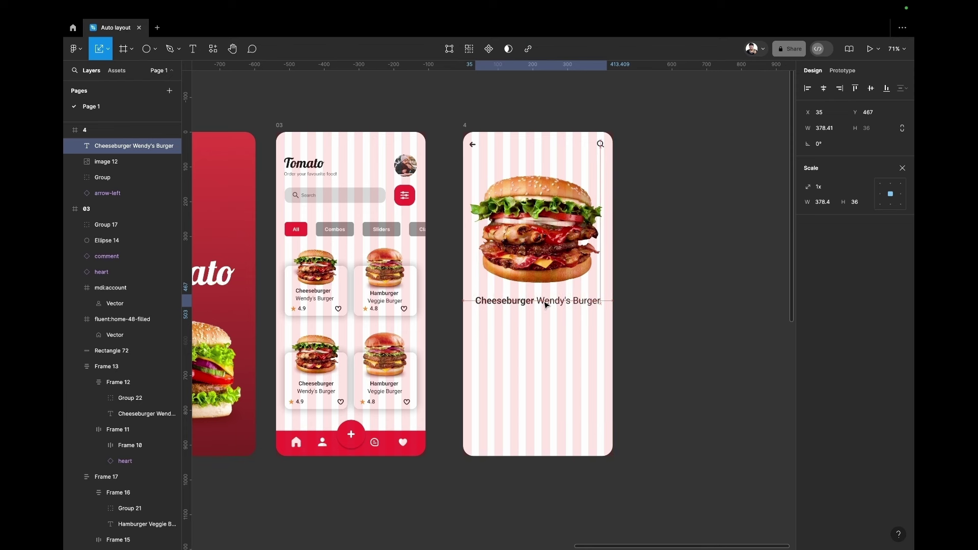
pyautogui.moveTo(545, 305); pyautogui.dragTo(546, 305)
# Nudge the title up slightly and paste the star, 4.9, 26 mins rating group
pyautogui.press('Up')
pyautogui.press('Up')
pyautogui.press('Up')
pyautogui.press('Up')
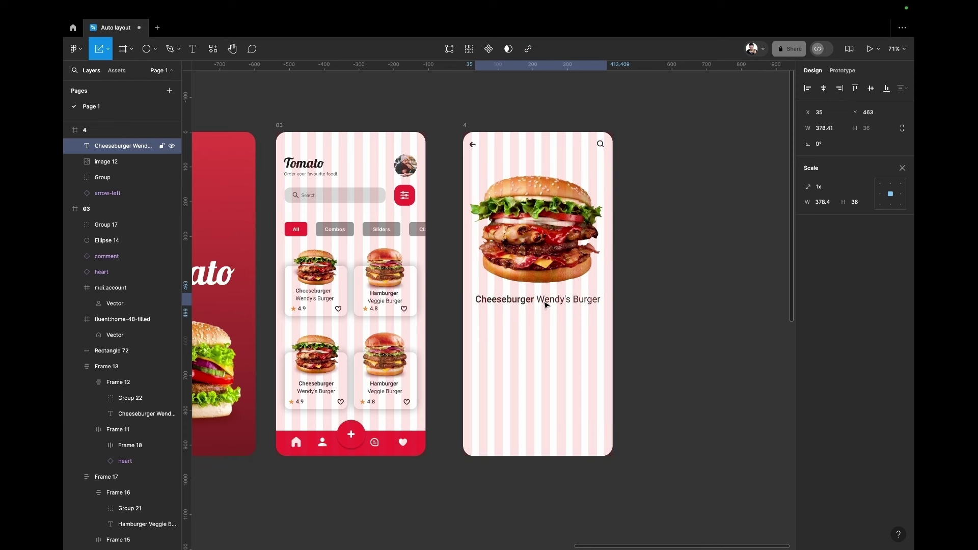
pyautogui.press('Up')
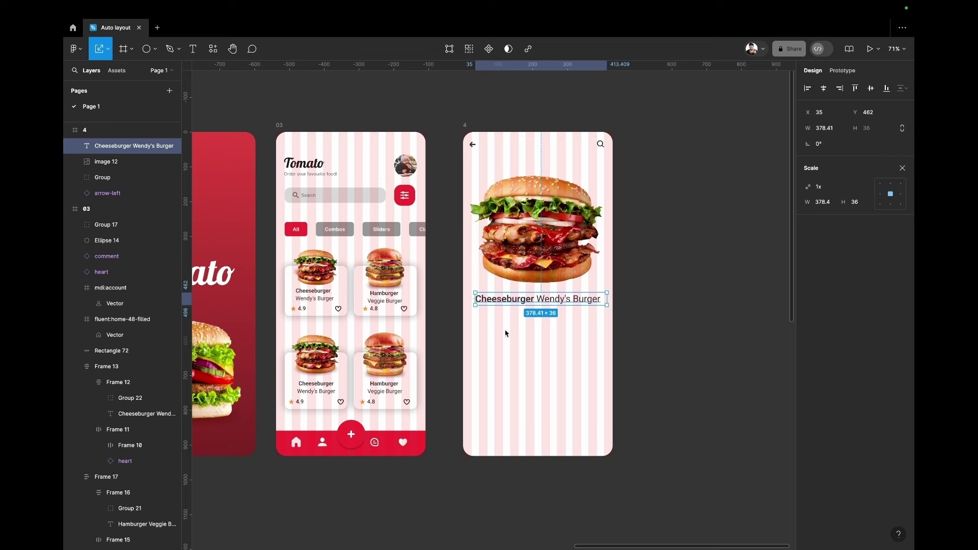
pyautogui.hotkey('ctrl', 'v')
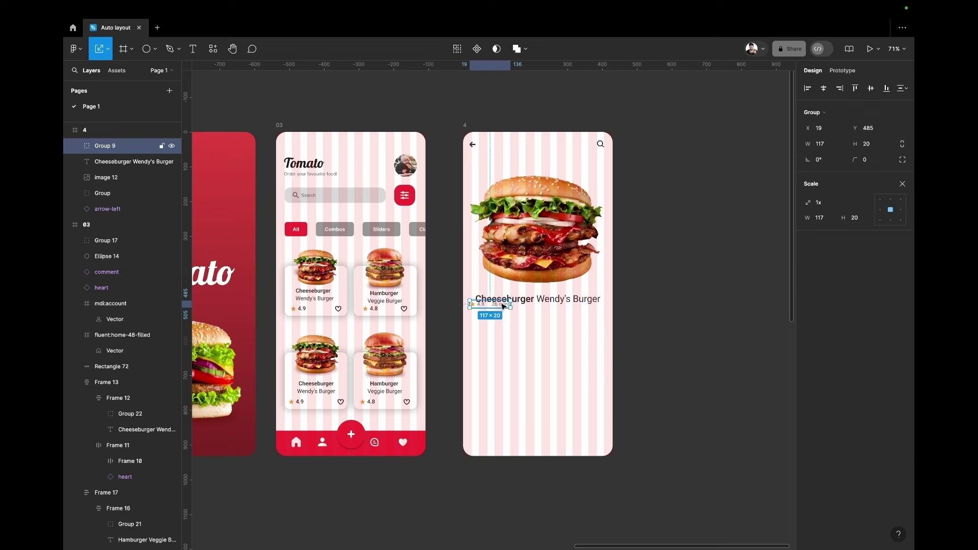
# Position the rating group just below the burger title
pyautogui.moveTo(506, 314); pyautogui.dragTo(508, 316)
pyautogui.press('Up')
pyautogui.press('Up')
pyautogui.press('Up')
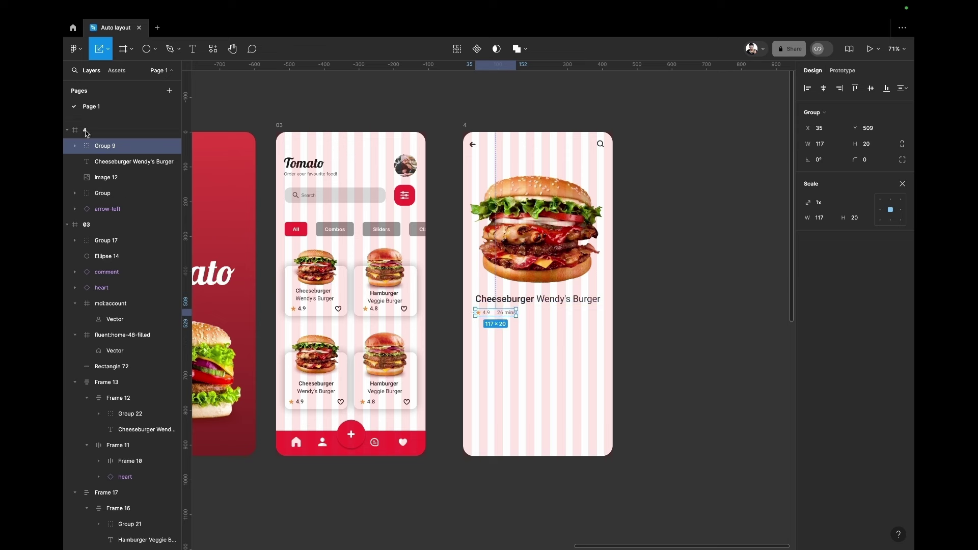
pyautogui.click(74, 146)
pyautogui.click(133, 163)
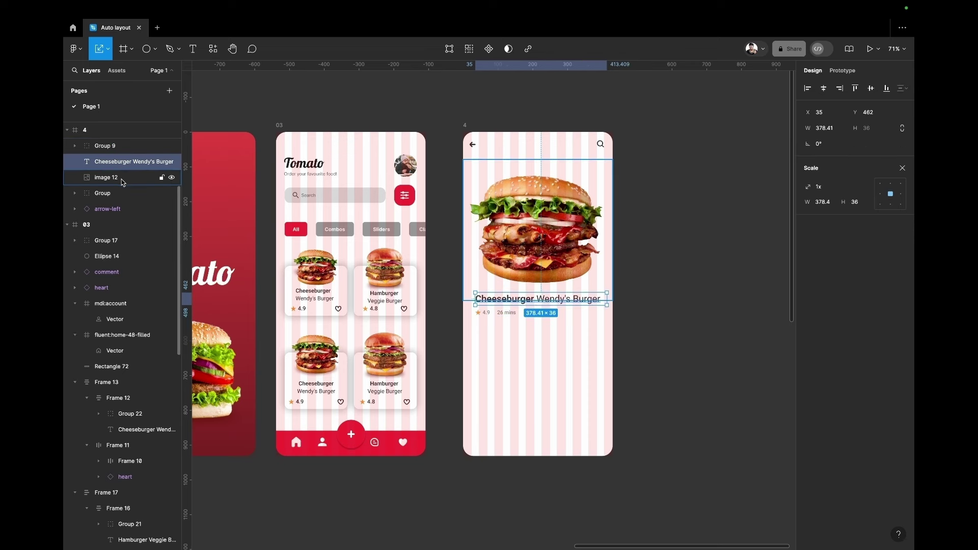
pyautogui.click(78, 148)
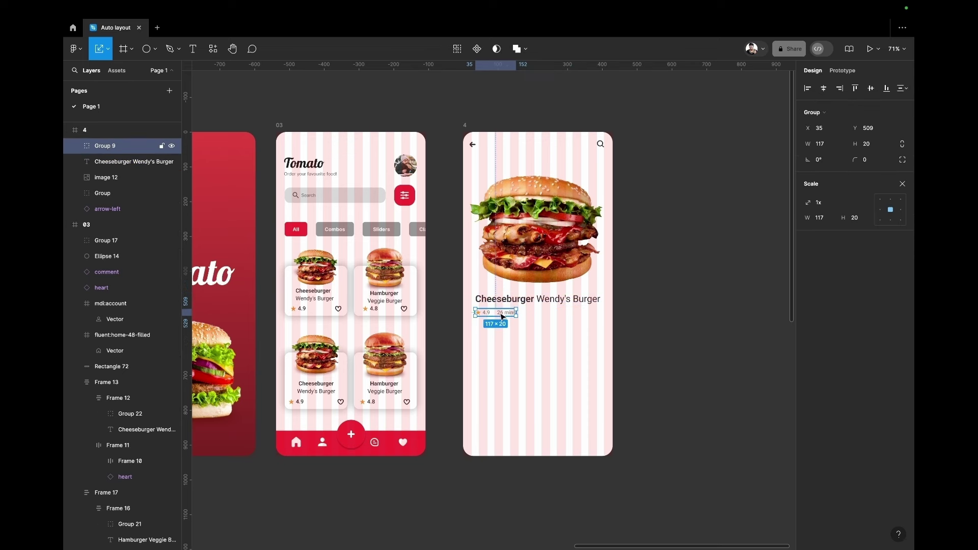
# Ungroup the star, 4.9 and 26 mins layers and select the 4.9 and 26 mins texts
pyautogui.click(75, 146)
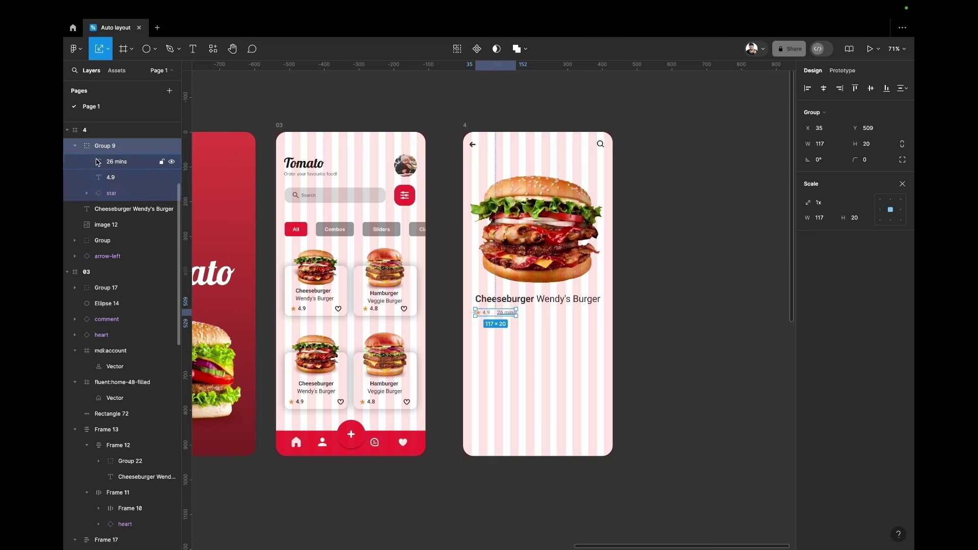
pyautogui.click(117, 162)
pyautogui.keyDown('shift'); pyautogui.click(111, 193); pyautogui.keyUp('shift')
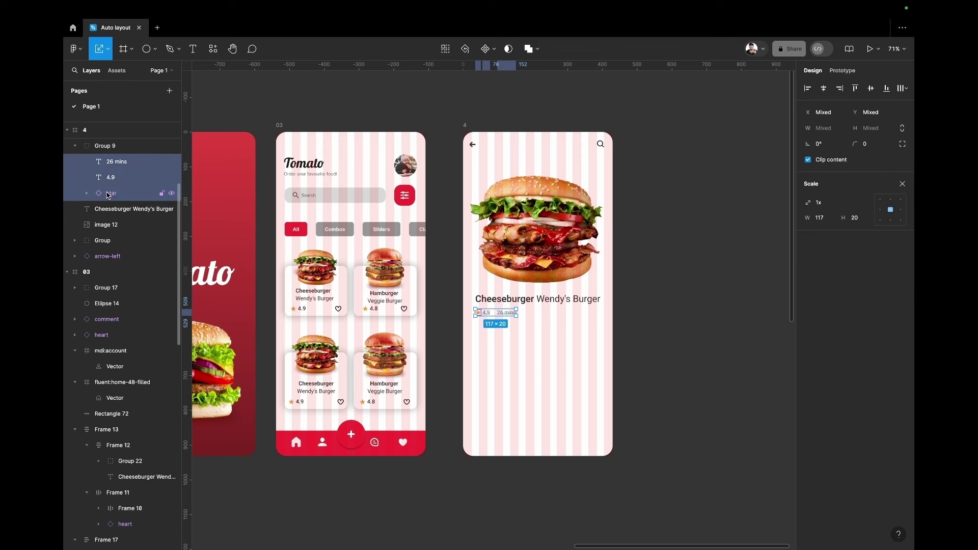
pyautogui.moveTo(107, 163); pyautogui.dragTo(105, 141)
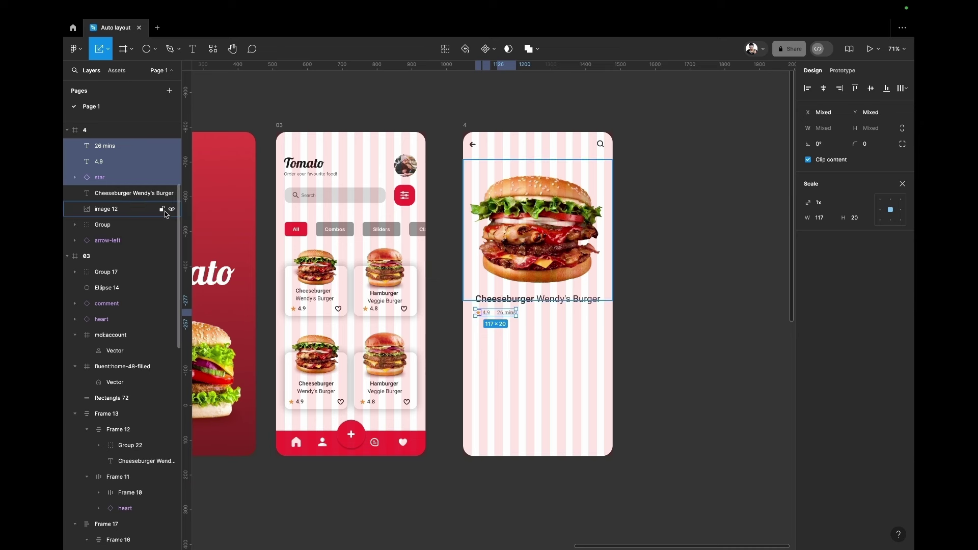
pyautogui.click(515, 349)
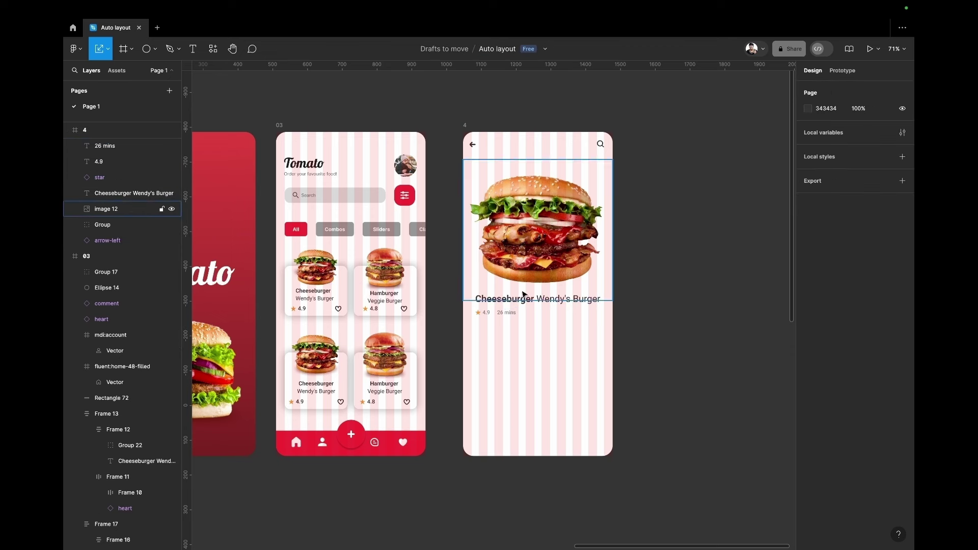
pyautogui.click(485, 312)
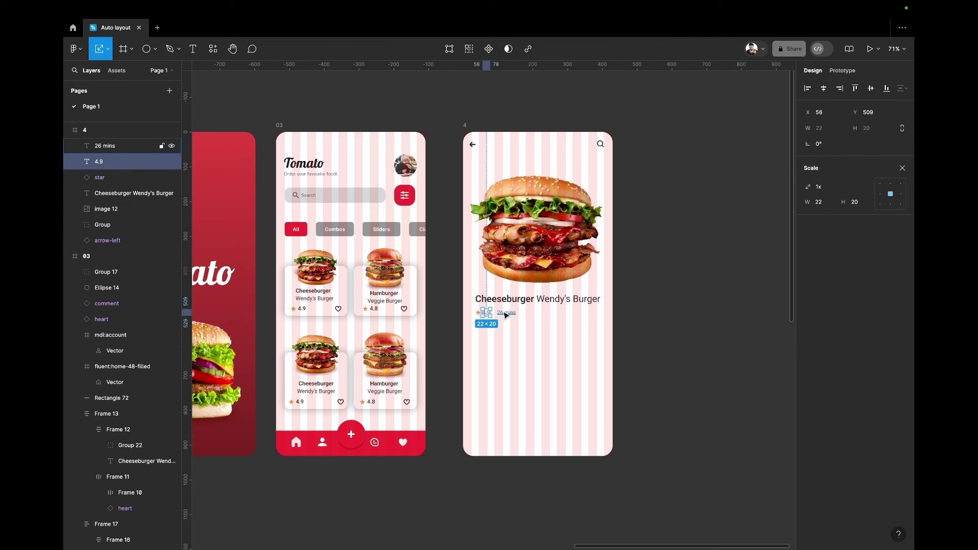
pyautogui.keyDown('shift'); pyautogui.click(506, 313); pyautogui.keyUp('shift')
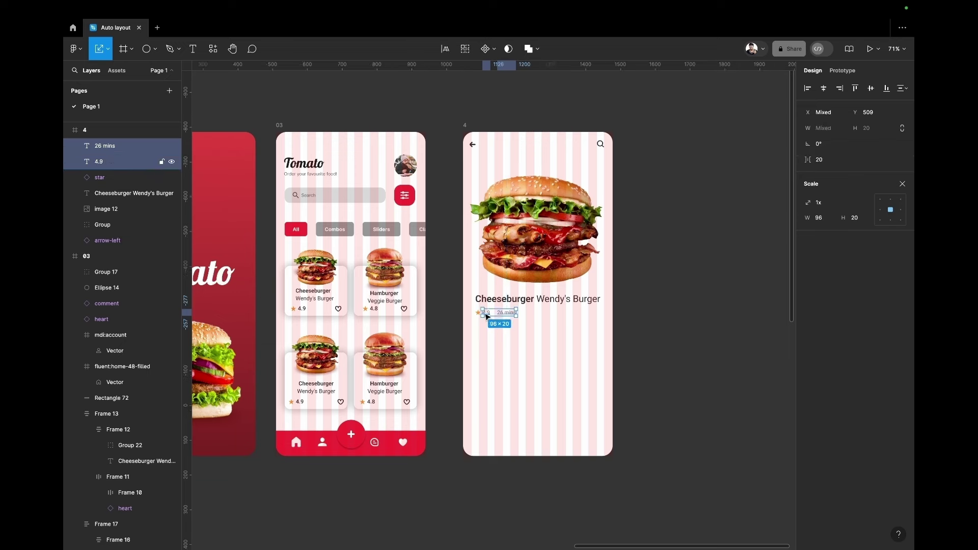
# Wrap the star, 4.9 and 26 mins in a centre-aligned auto-layout row with Auto spacing
pyautogui.scroll(5, 487, 318)
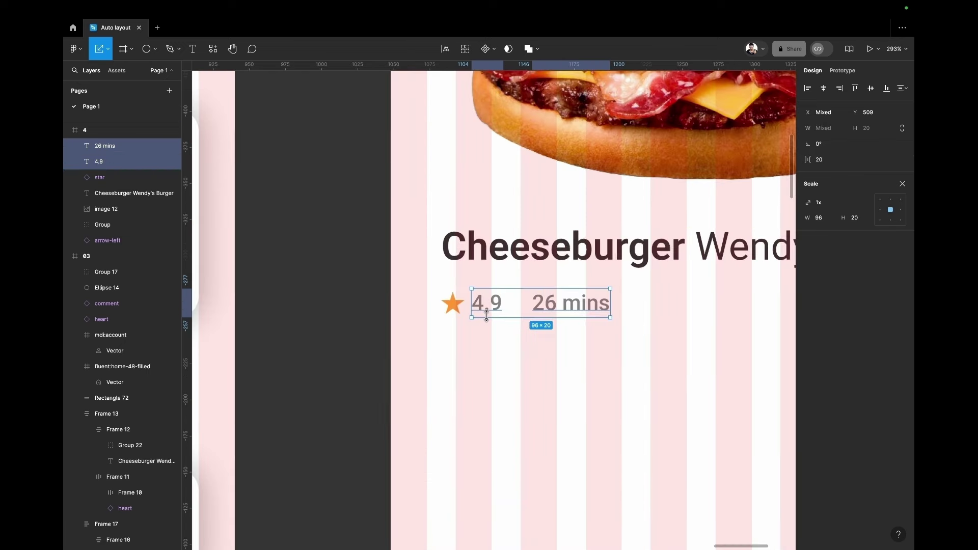
pyautogui.keyDown('shift'); pyautogui.click(456, 306); pyautogui.keyUp('shift')
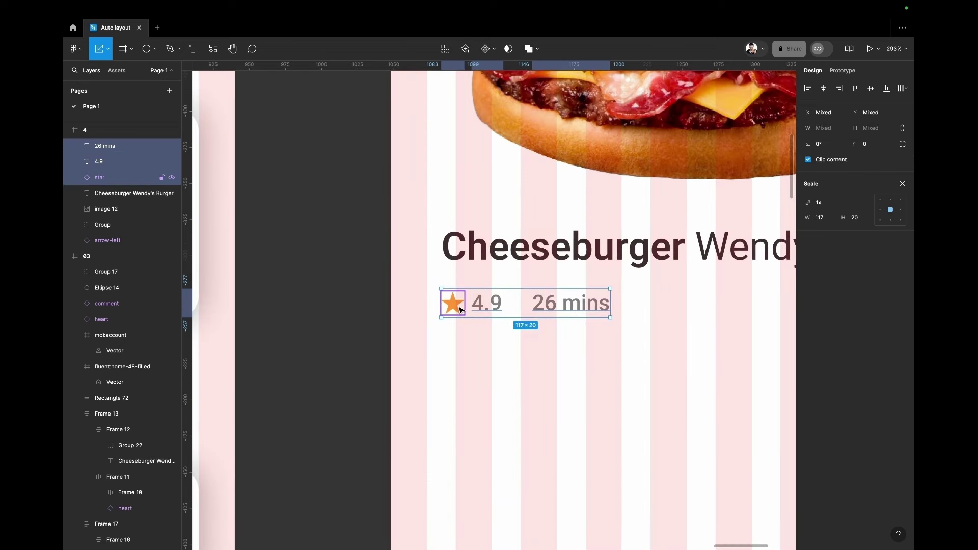
pyautogui.hotkey('shift', 'a')
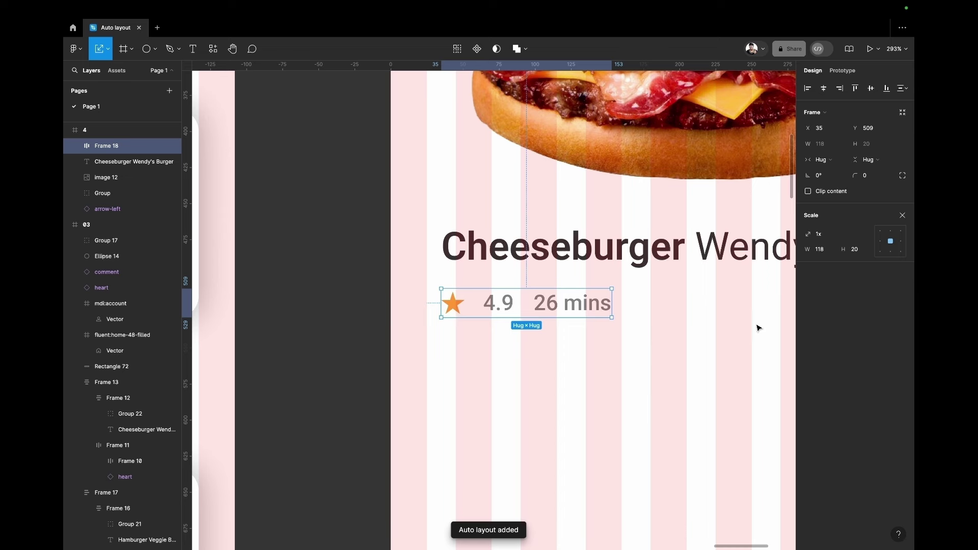
pyautogui.click(902, 215)
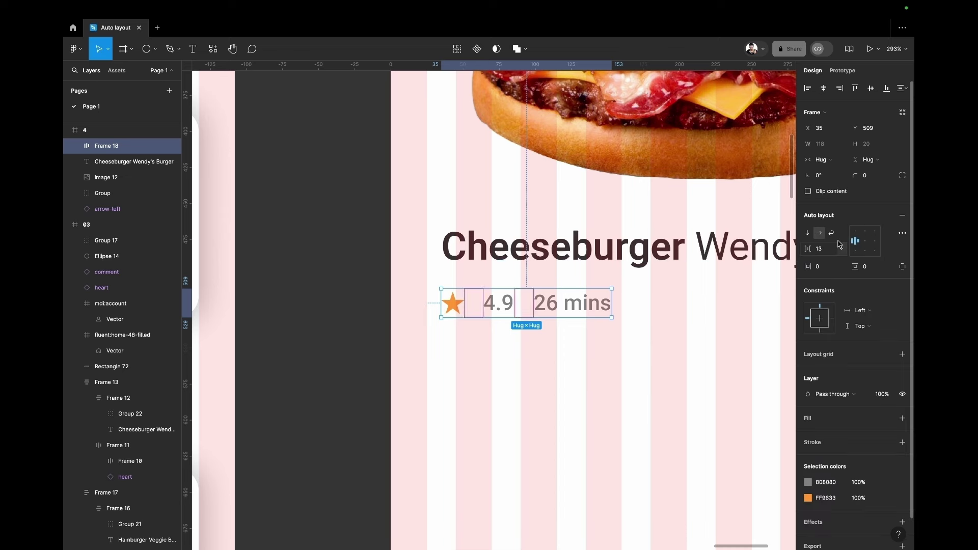
pyautogui.click(867, 246)
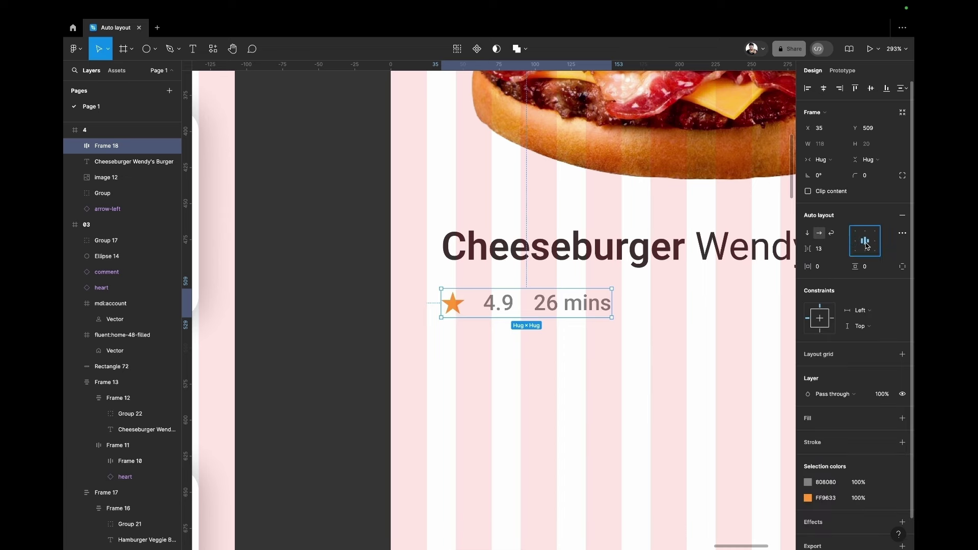
pyautogui.doubleClick(868, 246)
# Set the 26 mins and 4.9 texts to fill the row's width
pyautogui.doubleClick(550, 306)
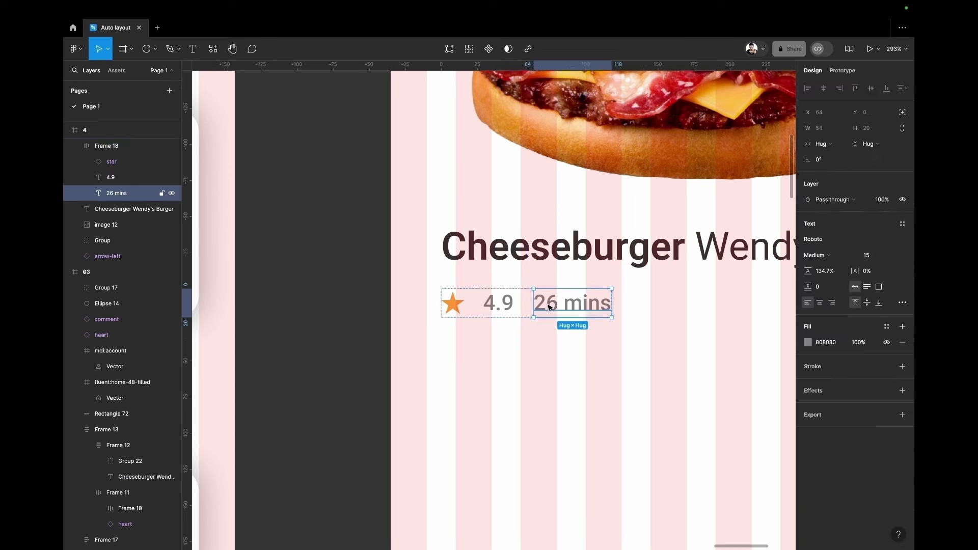
pyautogui.click(830, 145)
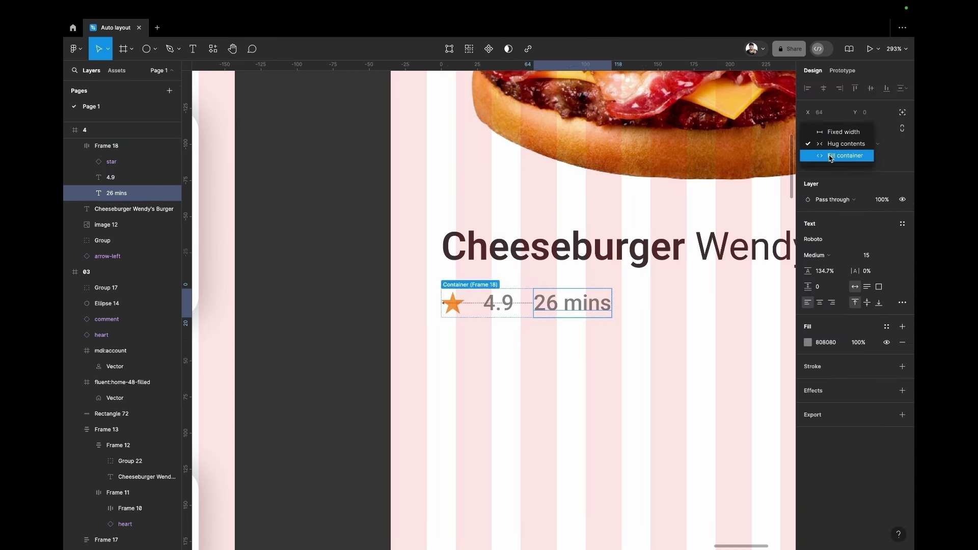
pyautogui.click(831, 156)
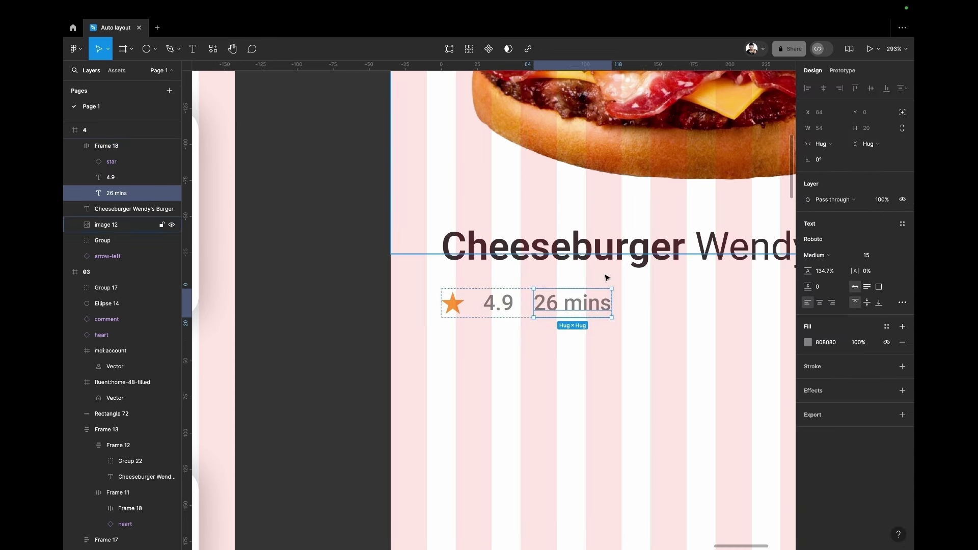
pyautogui.click(496, 309)
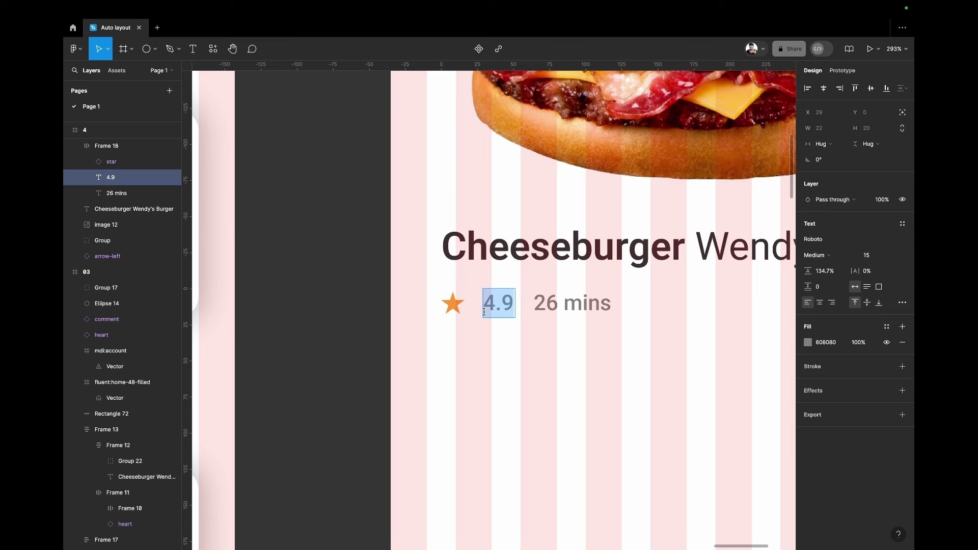
pyautogui.press('Escape')
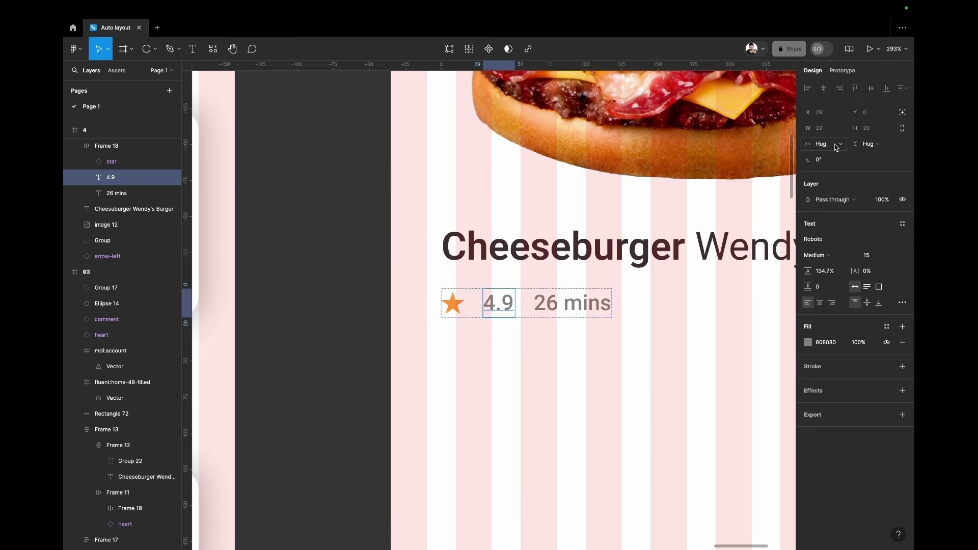
pyautogui.click(836, 147)
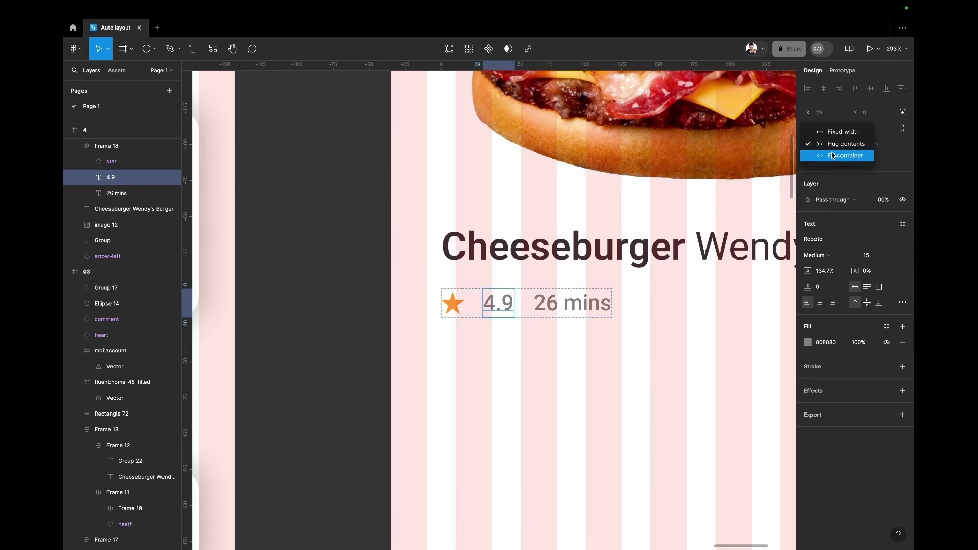
pyautogui.click(634, 350)
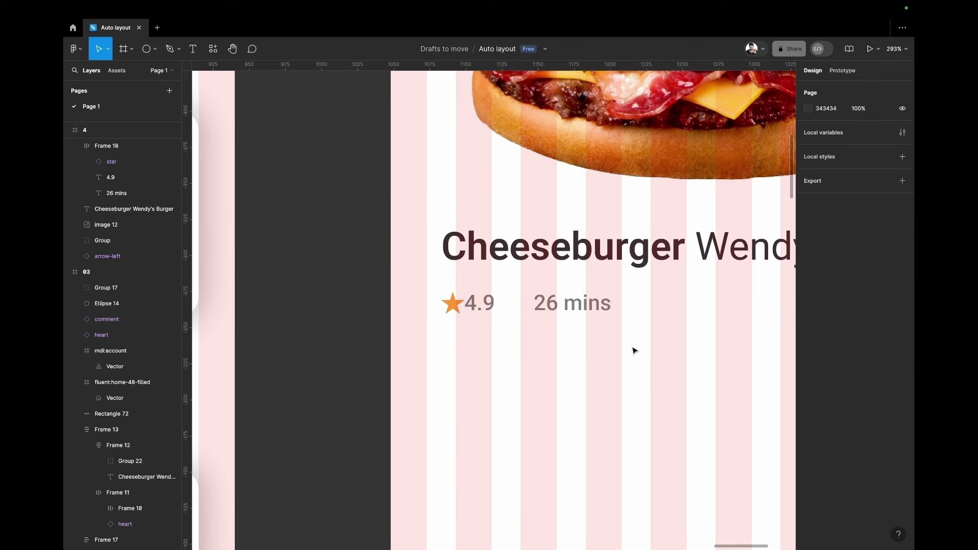
# Nest the star and 4.9 in their own centred auto layout with an 8 gap
pyautogui.click(458, 315)
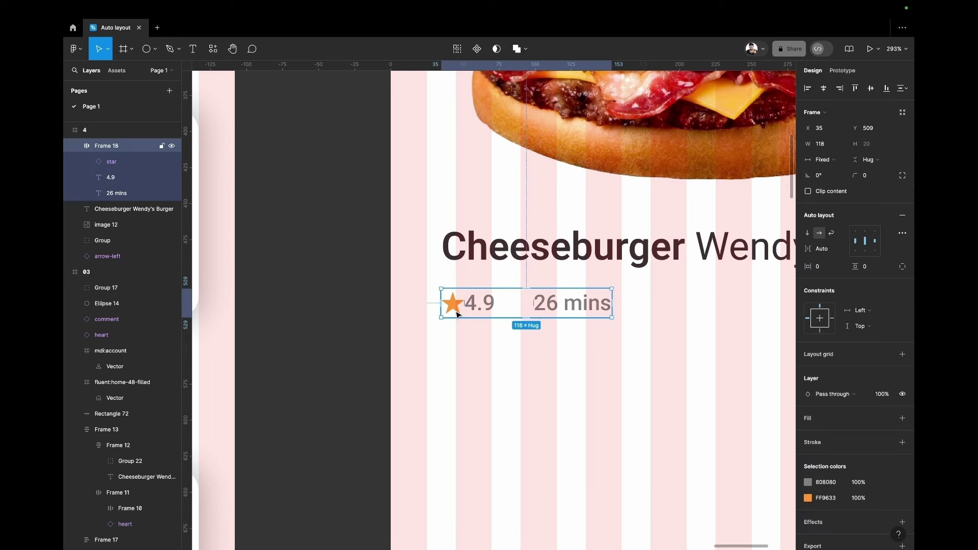
pyautogui.click(480, 308)
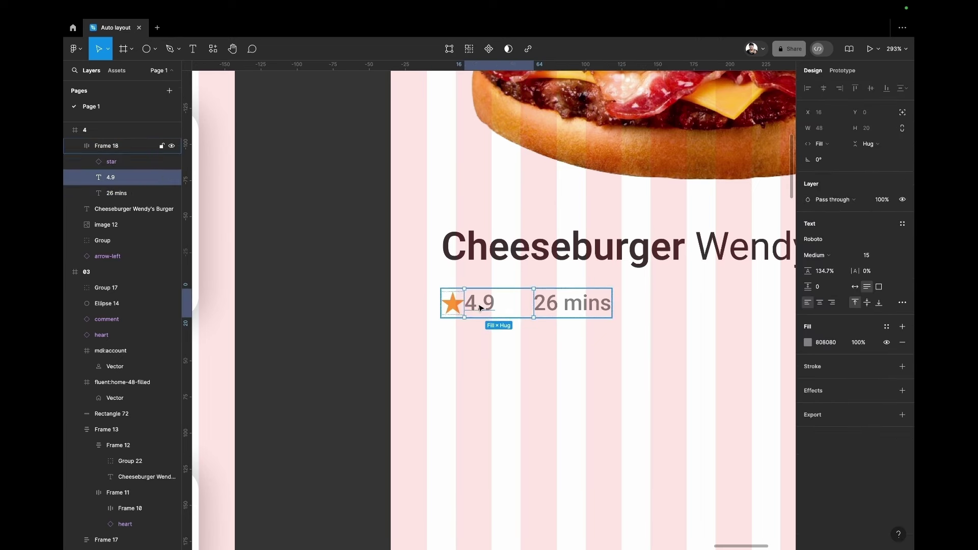
pyautogui.keyDown('shift'); pyautogui.click(455, 309); pyautogui.keyUp('shift')
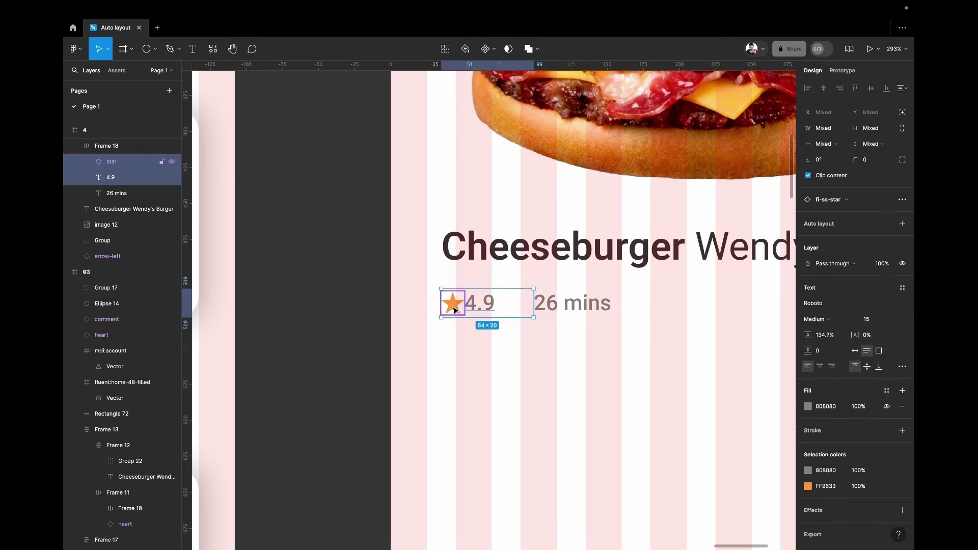
pyautogui.hotkey('shift', 'a')
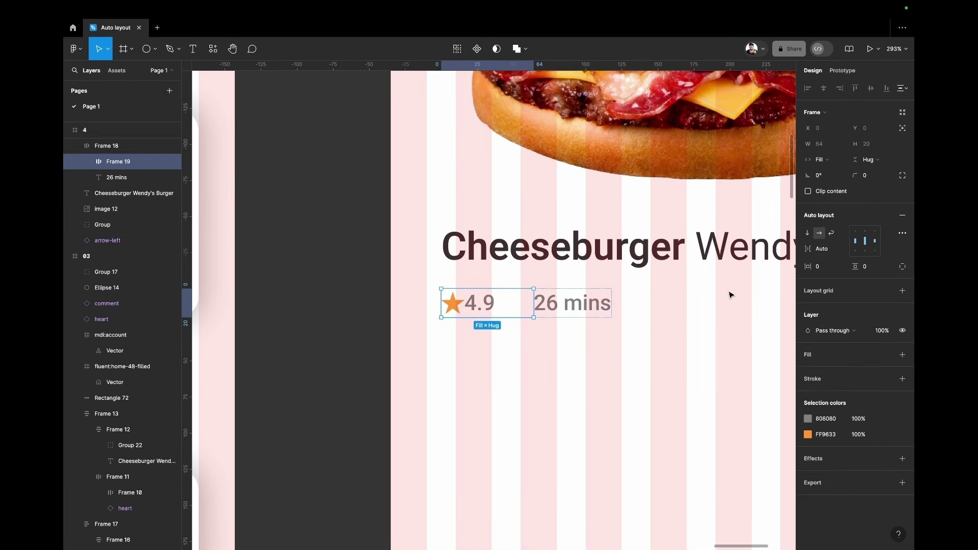
pyautogui.click(867, 243)
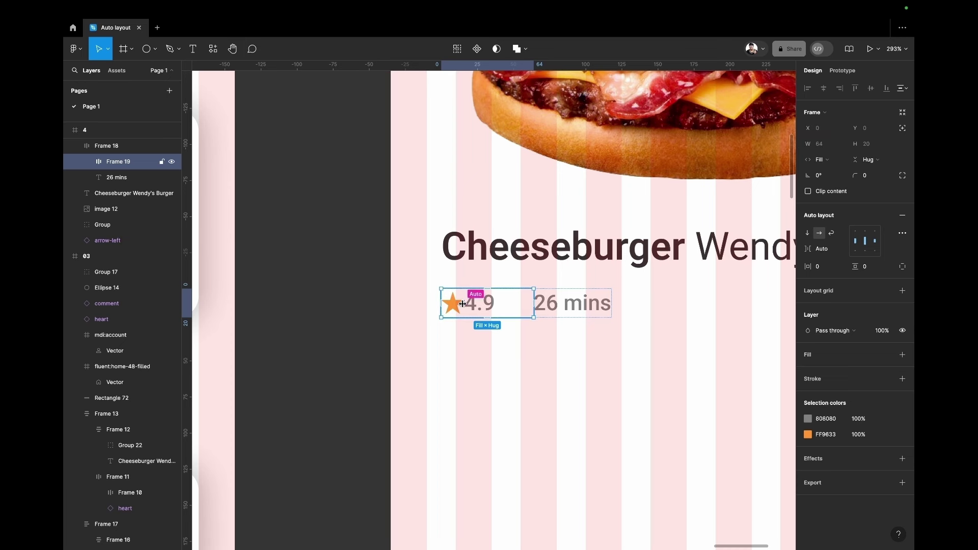
pyautogui.moveTo(464, 307); pyautogui.dragTo(468, 304)
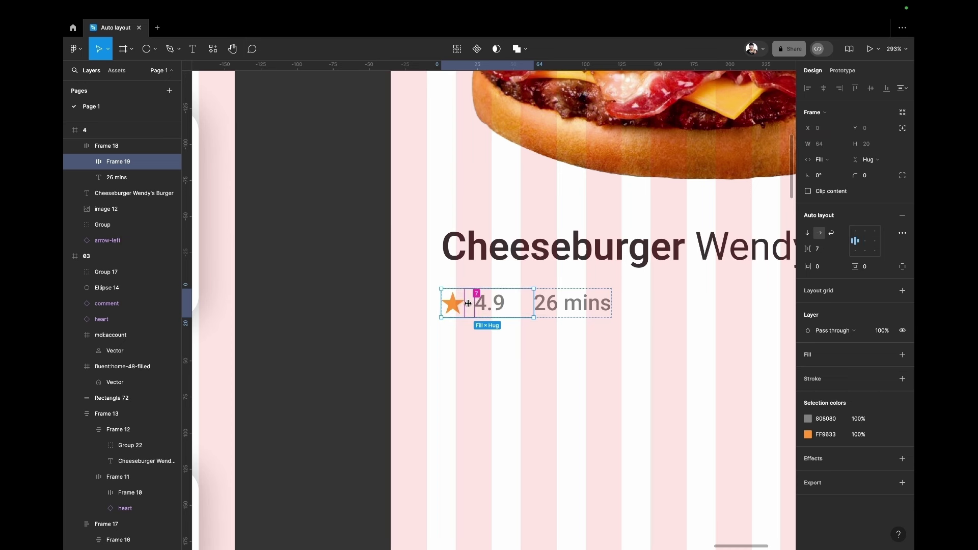
pyautogui.click(516, 380)
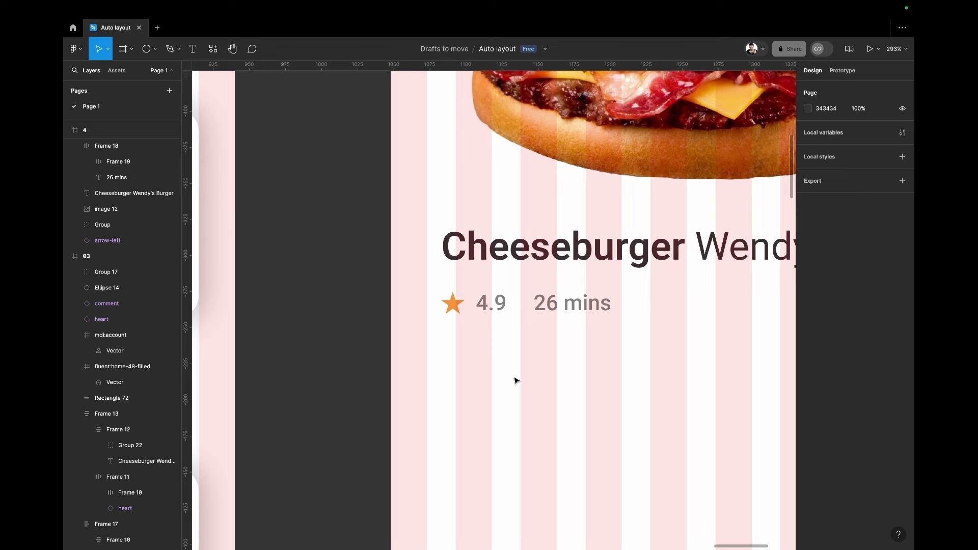
pyautogui.scroll(-2, 515, 380)
# Paste the burger description paragraph under the rating row, keeping its original 392 width
pyautogui.scroll(1, 516, 381)
pyautogui.keyDown('ctrl'); pyautogui.scroll(-5, 516, 380); pyautogui.keyUp('ctrl')
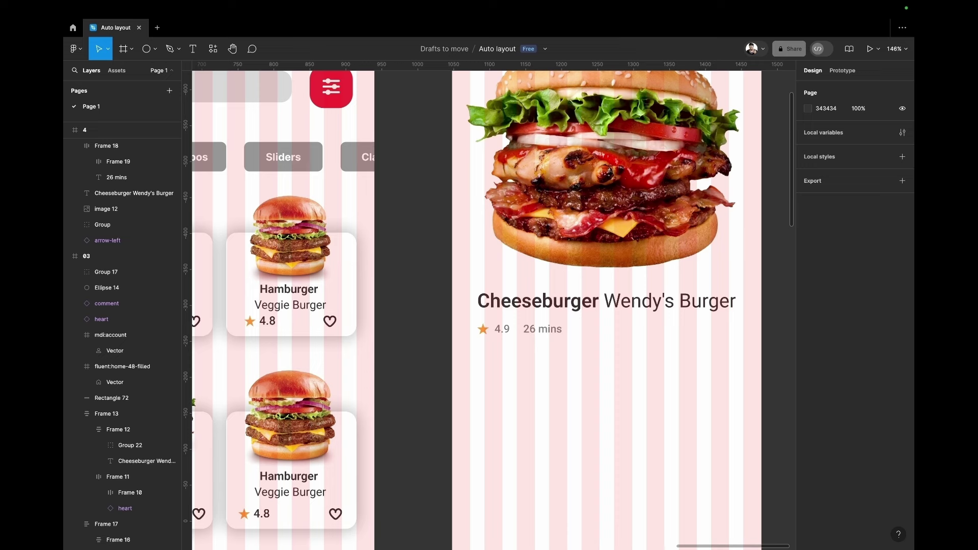
pyautogui.hotkey('ctrl', 'v')
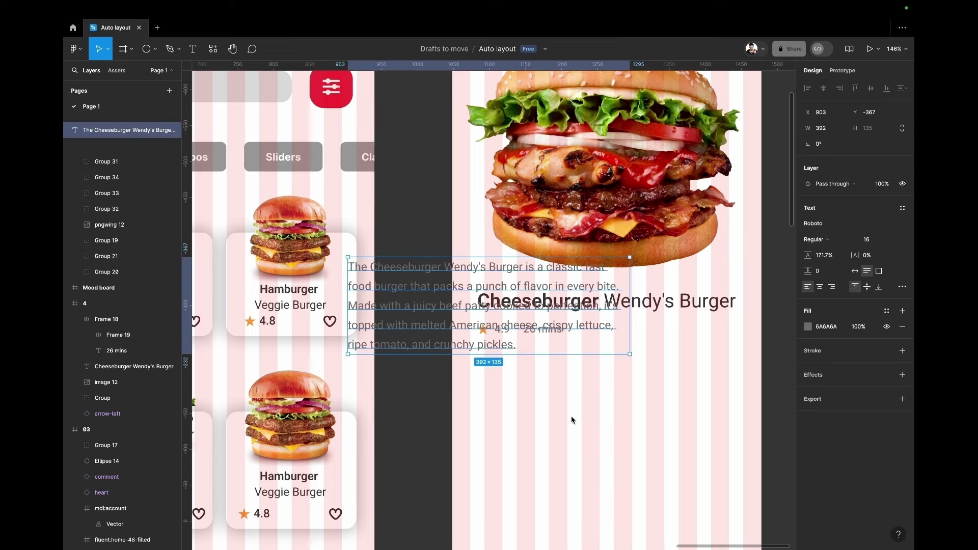
pyautogui.moveTo(564, 422); pyautogui.dragTo(538, 399)
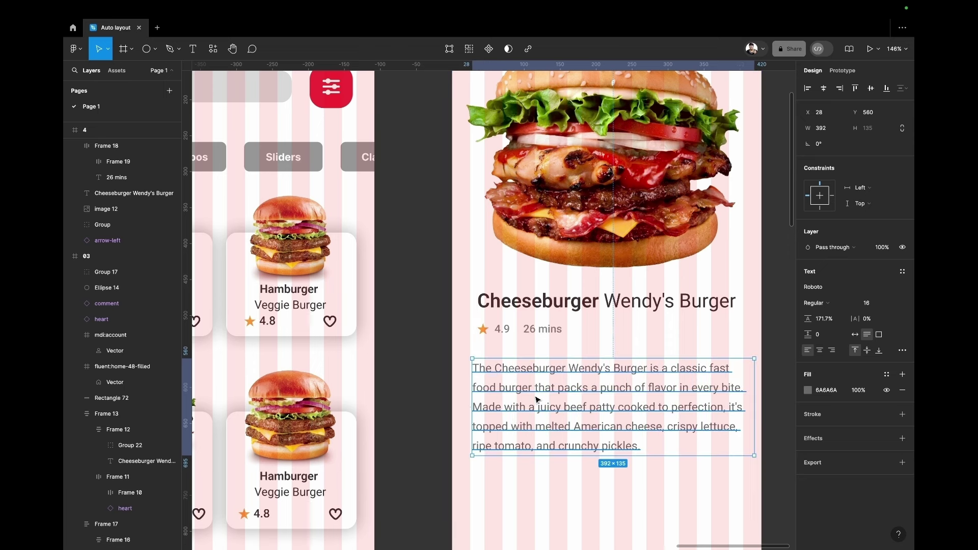
pyautogui.scroll(5, 122, 245)
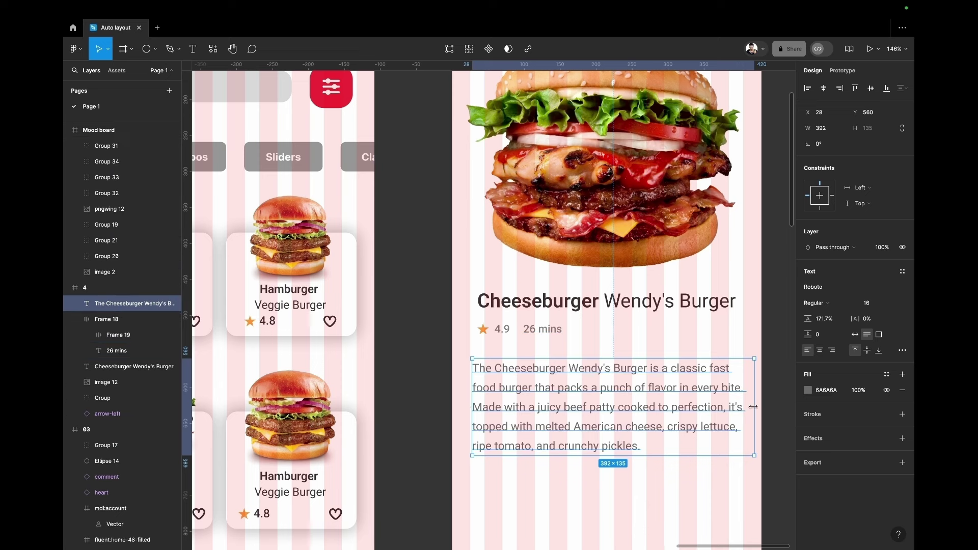
pyautogui.moveTo(754, 407); pyautogui.dragTo(640, 392)
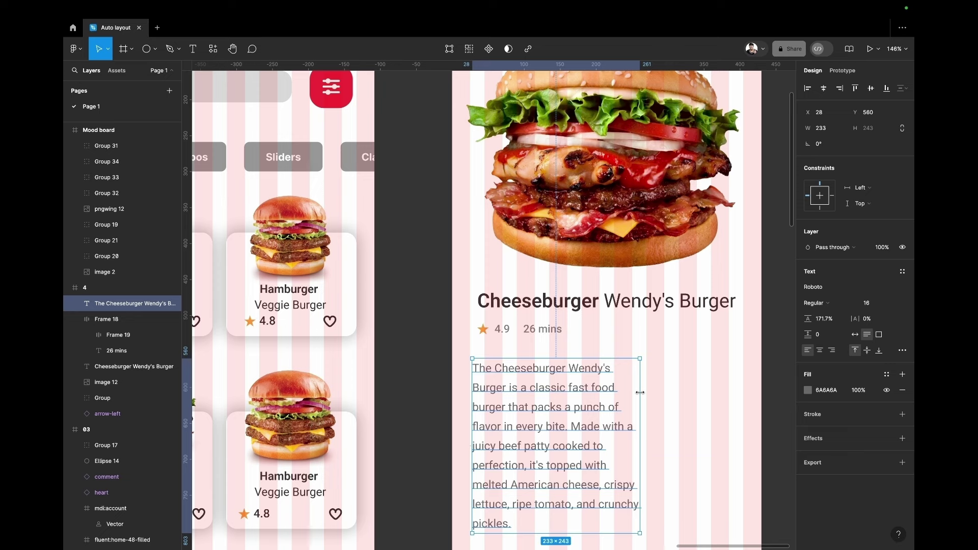
pyautogui.hotkey('ctrl', 'z')
pyautogui.scroll(-5, 695, 518)
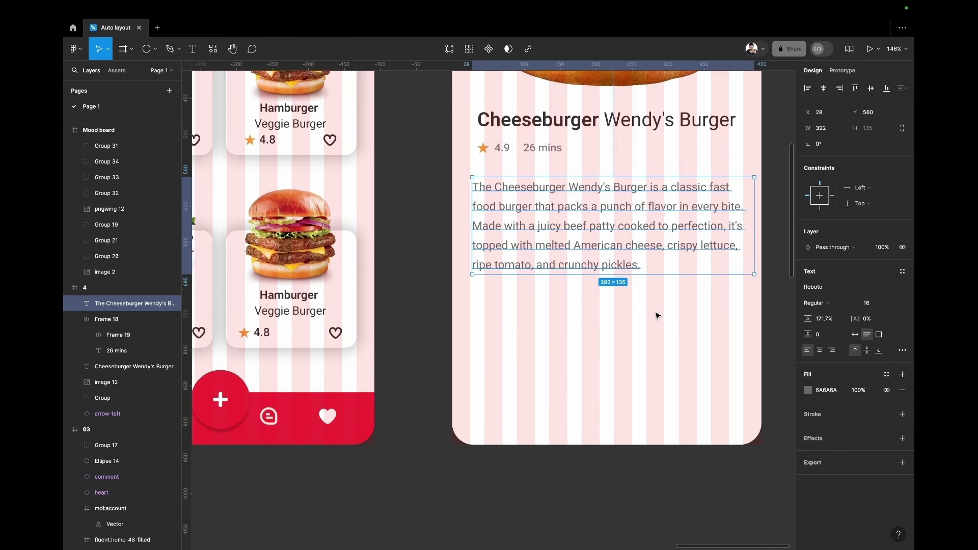
pyautogui.scroll(5, 655, 312)
pyautogui.scroll(4, 655, 312)
pyautogui.scroll(2, 649, 309)
# Shrink the burger image to 349×330, centre it horizontally and nudge it up
pyautogui.click(616, 281)
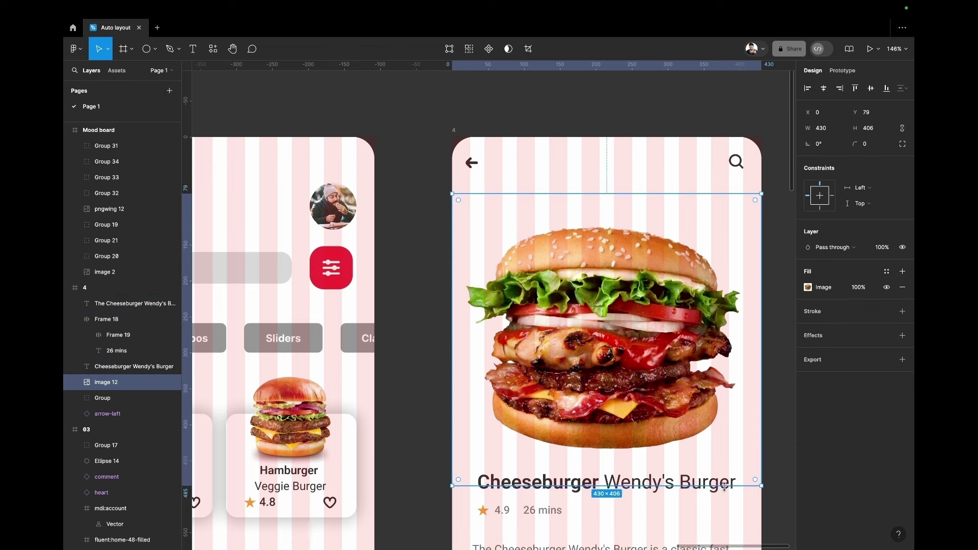
pyautogui.moveTo(762, 486); pyautogui.dragTo(712, 439)
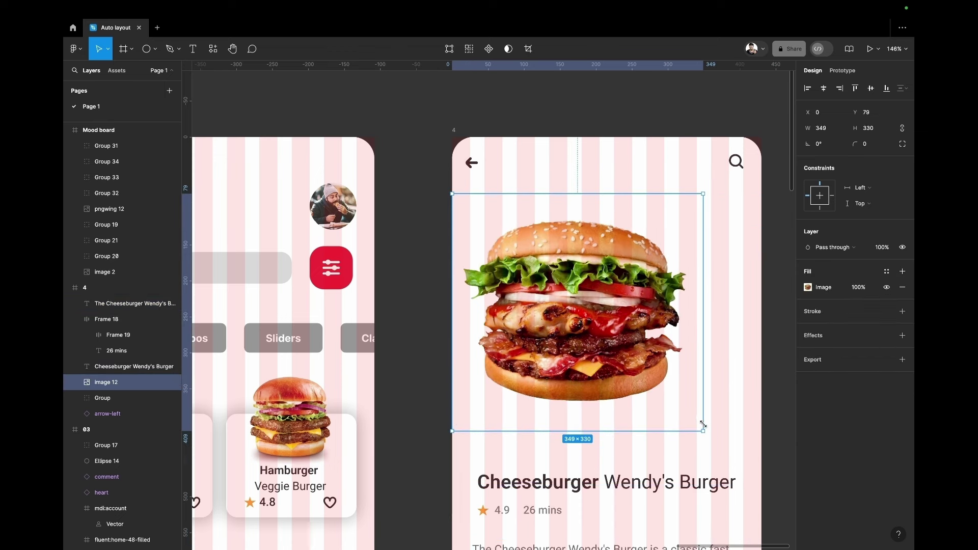
pyautogui.moveTo(613, 363)
pyautogui.mouseDown()
pyautogui.moveTo(644, 360)
pyautogui.moveTo(640, 342)
pyautogui.mouseUp()
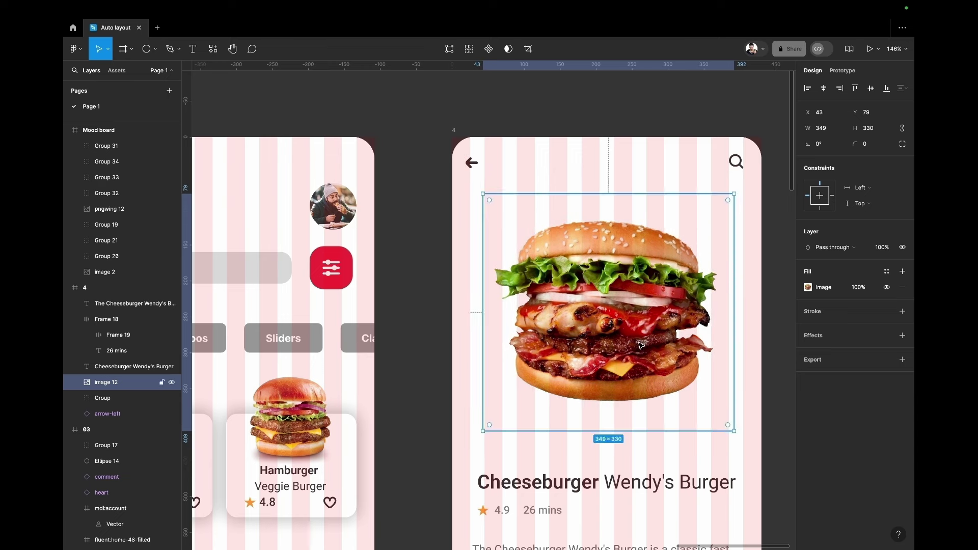
pyautogui.press('Up')
pyautogui.press('Up')
pyautogui.press('Up')
pyautogui.press('Up')
pyautogui.press('Up')
pyautogui.press('Up')
pyautogui.press('Up')
pyautogui.press('Up')
pyautogui.press('Up')
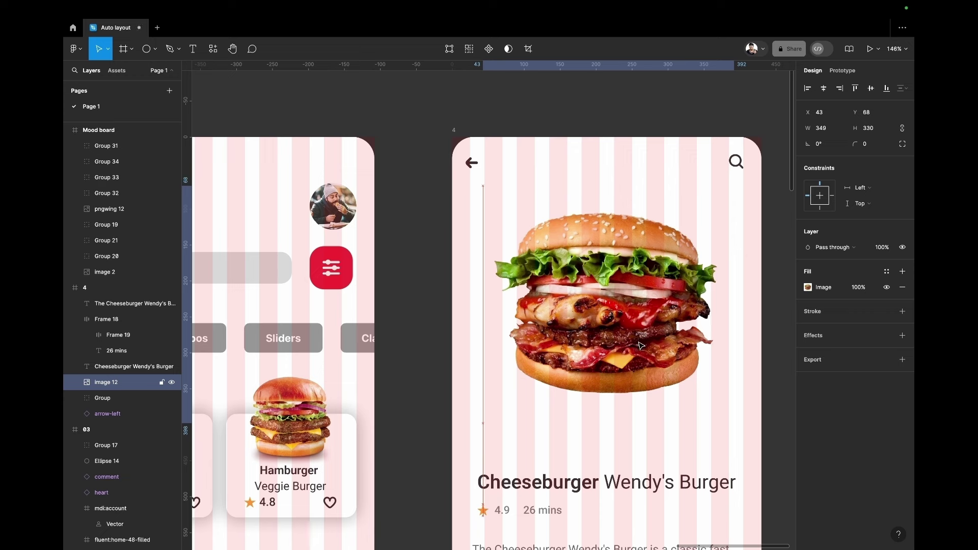
pyautogui.press('Up')
pyautogui.press('Up')
pyautogui.press('Up')
pyautogui.press('Up')
pyautogui.press('Up')
pyautogui.press('Up')
pyautogui.press('Up')
pyautogui.press('Up')
pyautogui.press('Up')
pyautogui.press('Up')
pyautogui.press('Up')
pyautogui.press('Up')
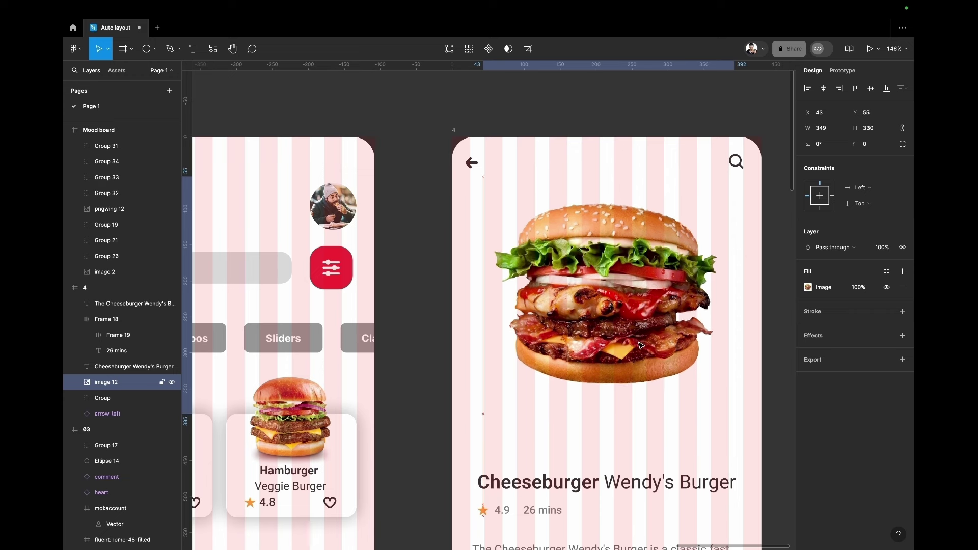
pyautogui.press('Up')
pyautogui.press('Up')
pyautogui.press('Up')
pyautogui.scroll(-4, 653, 326)
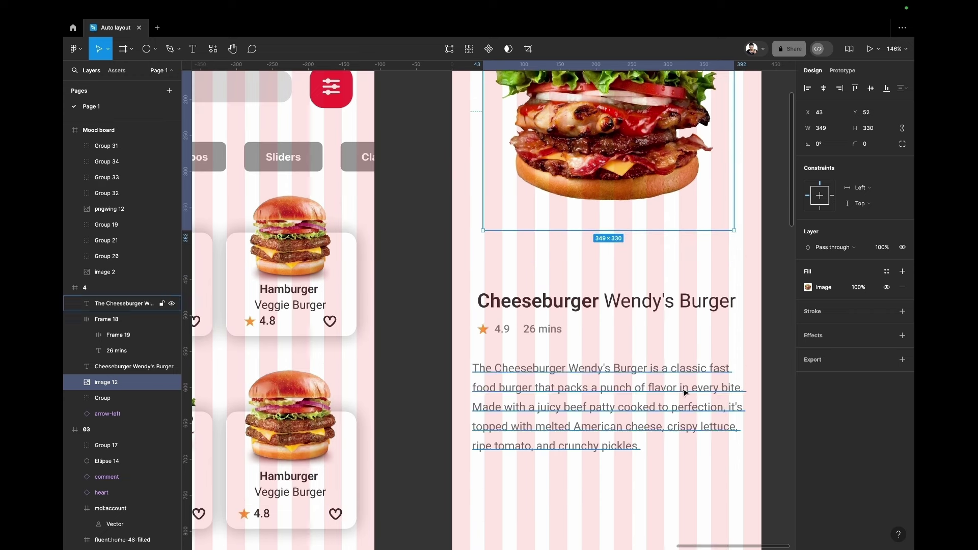
# Select the title, rating row and description and nudge them up beneath the photo
pyautogui.click(656, 309)
pyautogui.keyDown('shift'); pyautogui.click(563, 329); pyautogui.keyUp('shift')
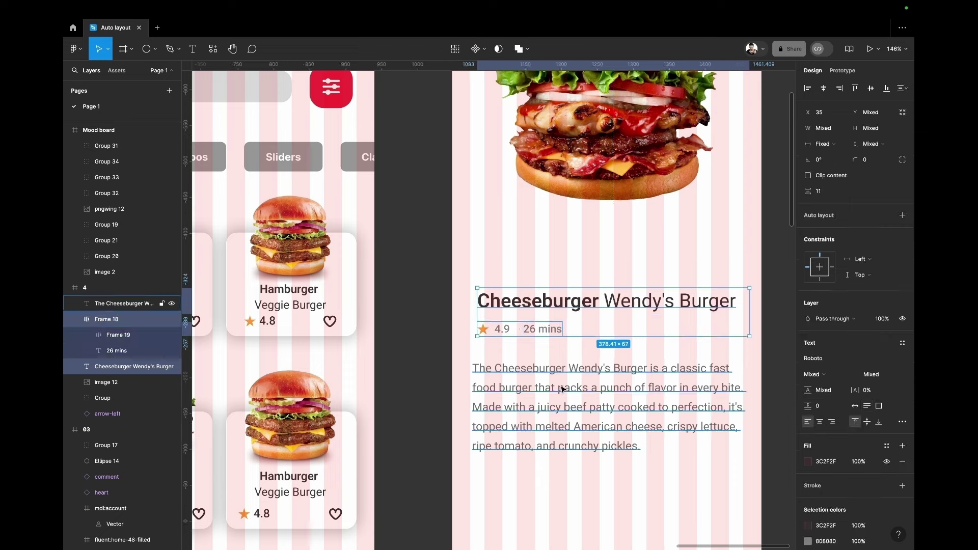
pyautogui.keyDown('shift'); pyautogui.click(562, 394); pyautogui.keyUp('shift')
pyautogui.press('Up')
pyautogui.press('Up')
pyautogui.press('Up')
pyautogui.press('Up')
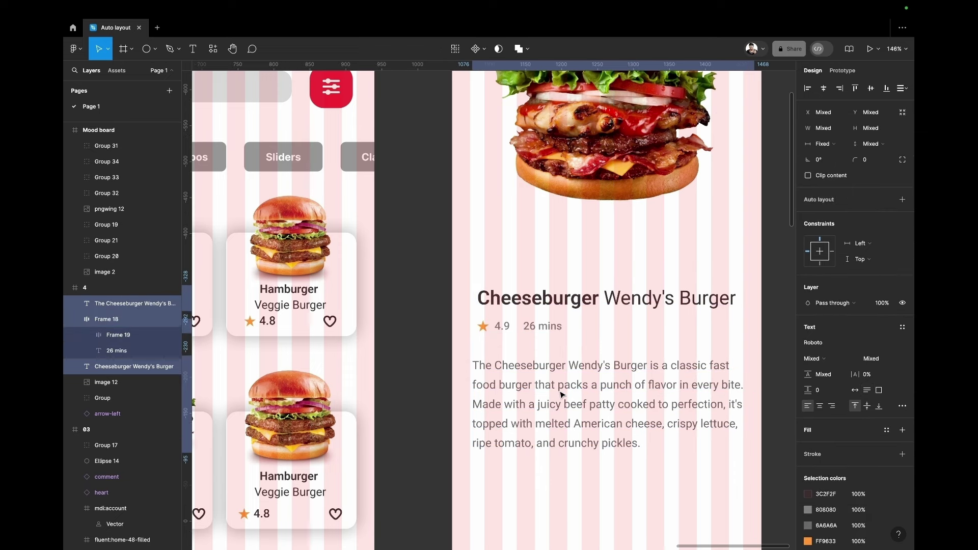
pyautogui.press('Up')
pyautogui.press('Up')
pyautogui.press('Up')
pyautogui.press('Up')
pyautogui.press('Up')
pyautogui.press('Up')
pyautogui.press('Up')
pyautogui.press('Up')
pyautogui.press('Up')
pyautogui.press('Up')
pyautogui.press('Up')
pyautogui.press('Up')
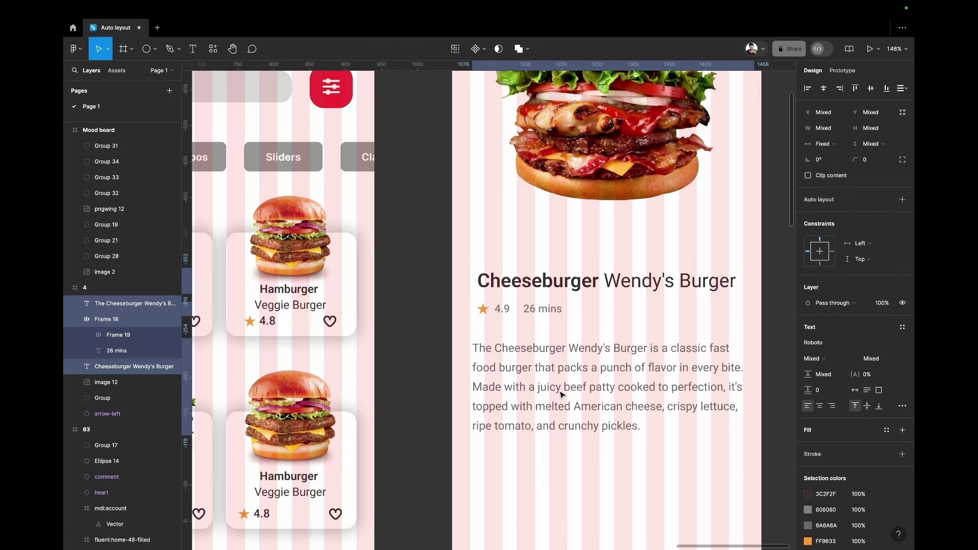
pyautogui.press('Up')
pyautogui.press('Up')
pyautogui.press('Up')
pyautogui.press('Up')
pyautogui.press('Up')
pyautogui.press('Up')
pyautogui.press('Up')
pyautogui.press('Up')
pyautogui.press('Up')
pyautogui.press('Up')
pyautogui.press('Up')
pyautogui.press('Up')
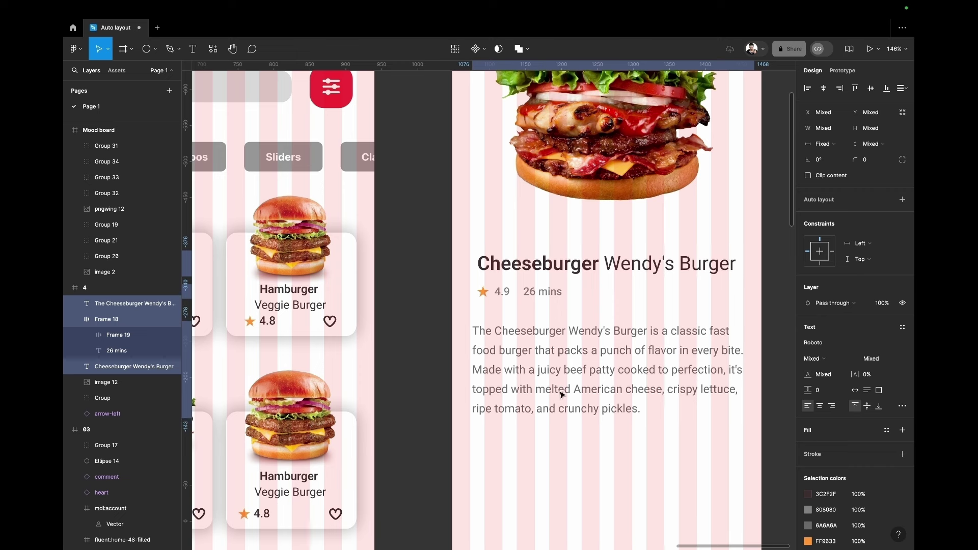
pyautogui.press('Up')
pyautogui.press('Up')
pyautogui.press('Up')
pyautogui.press('Up')
pyautogui.press('Up')
pyautogui.press('Up')
pyautogui.press('Up')
pyautogui.press('Up')
pyautogui.press('Up')
pyautogui.press('Up')
pyautogui.press('Up')
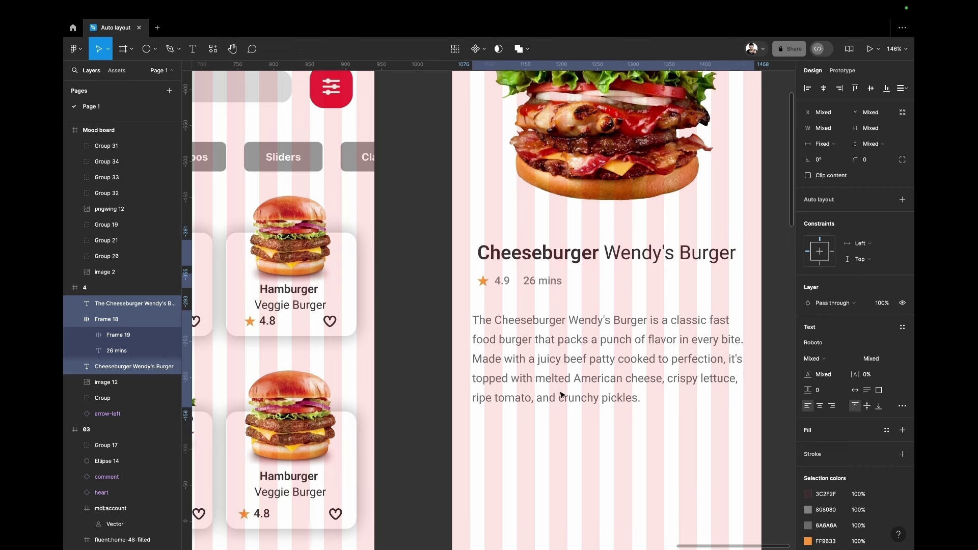
pyautogui.scroll(5, 560, 392)
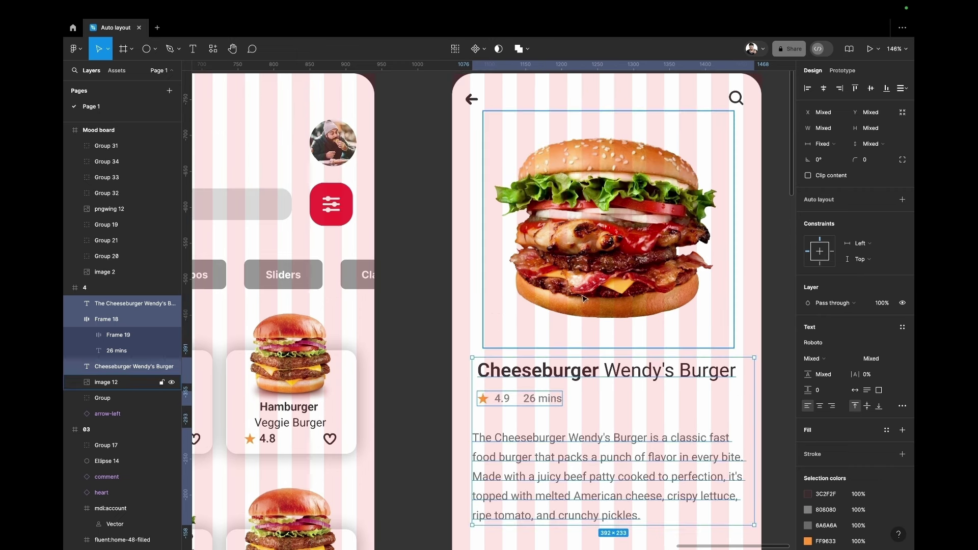
pyautogui.click(621, 229)
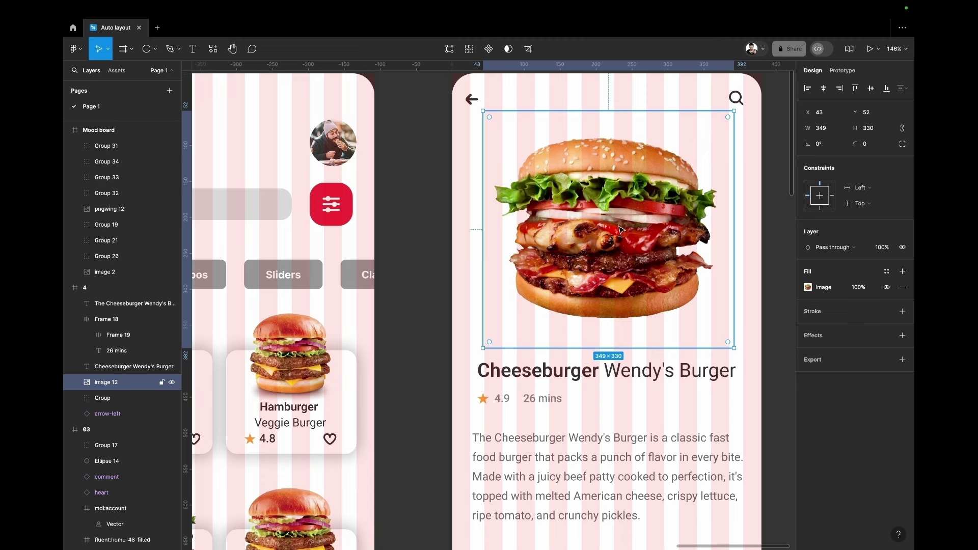
pyautogui.moveTo(735, 348); pyautogui.dragTo(646, 269)
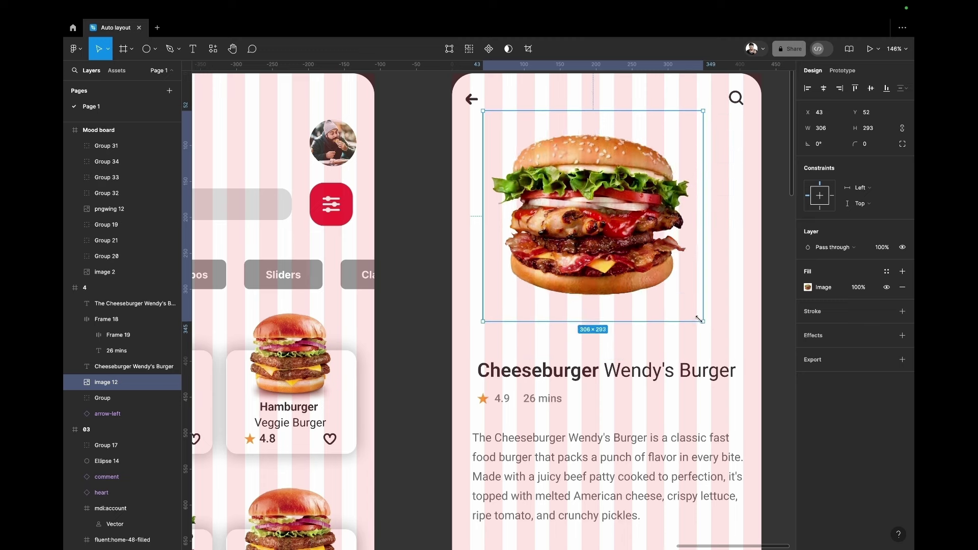
pyautogui.hotkey('ctrl', 'z')
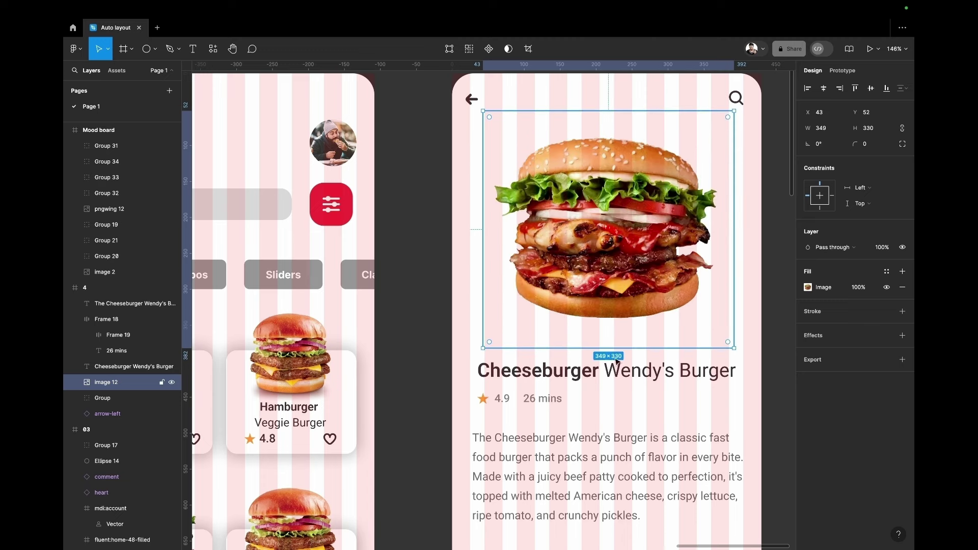
pyautogui.moveTo(731, 222); pyautogui.dragTo(764, 229)
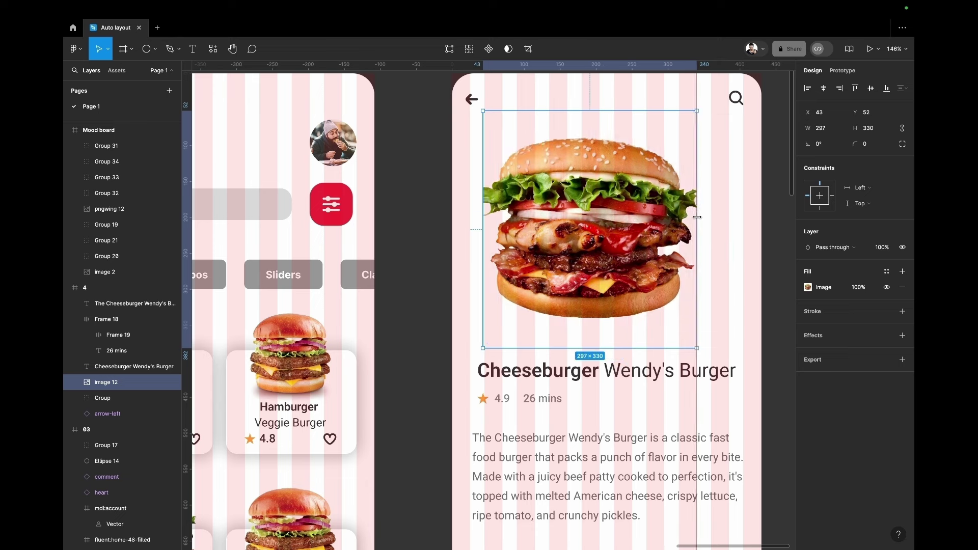
pyautogui.hotkey('ctrl', 'z')
pyautogui.scroll(-4, 649, 428)
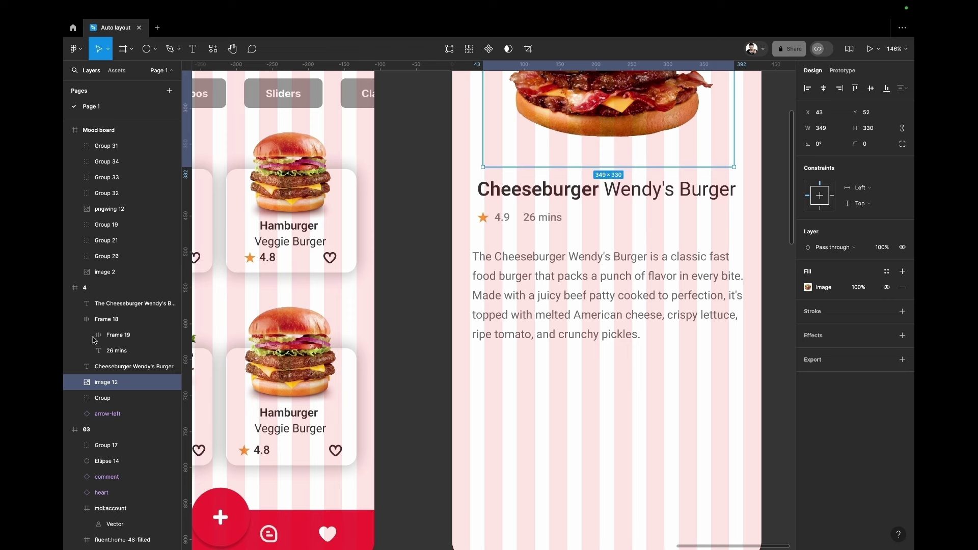
# Draw a short horizontal line under the Cheeseburger description with stroke weight 5 and round end caps
pyautogui.click(155, 50)
pyautogui.click(152, 85)
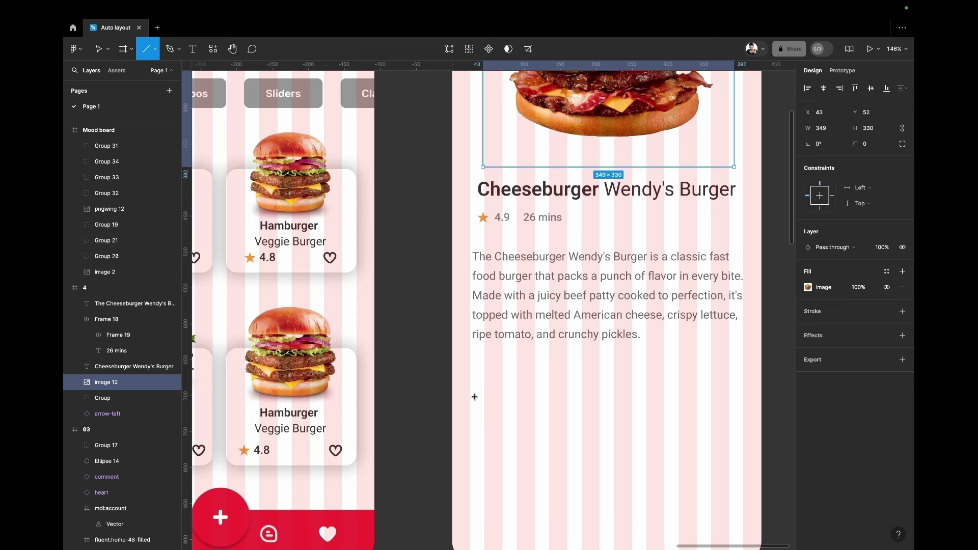
pyautogui.moveTo(474, 397)
pyautogui.mouseDown()
pyautogui.moveTo(547, 396)
pyautogui.moveTo(535, 397)
pyautogui.mouseUp()
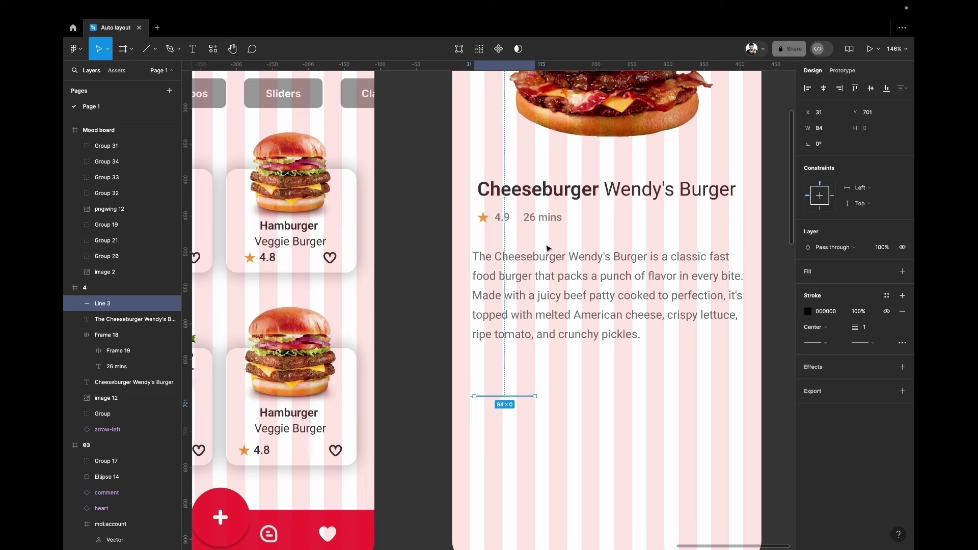
pyautogui.click(868, 330)
pyautogui.press('Return')
pyautogui.click(520, 410)
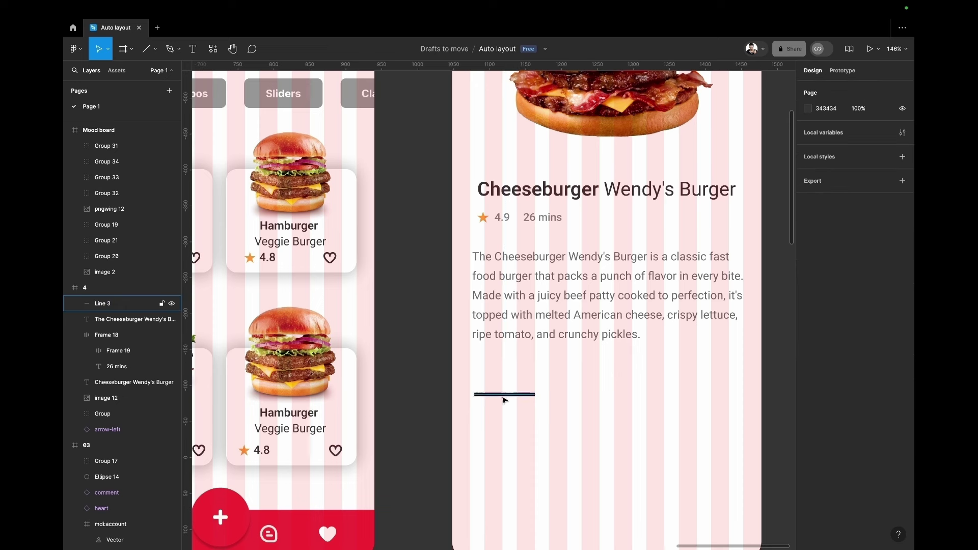
pyautogui.click(505, 396)
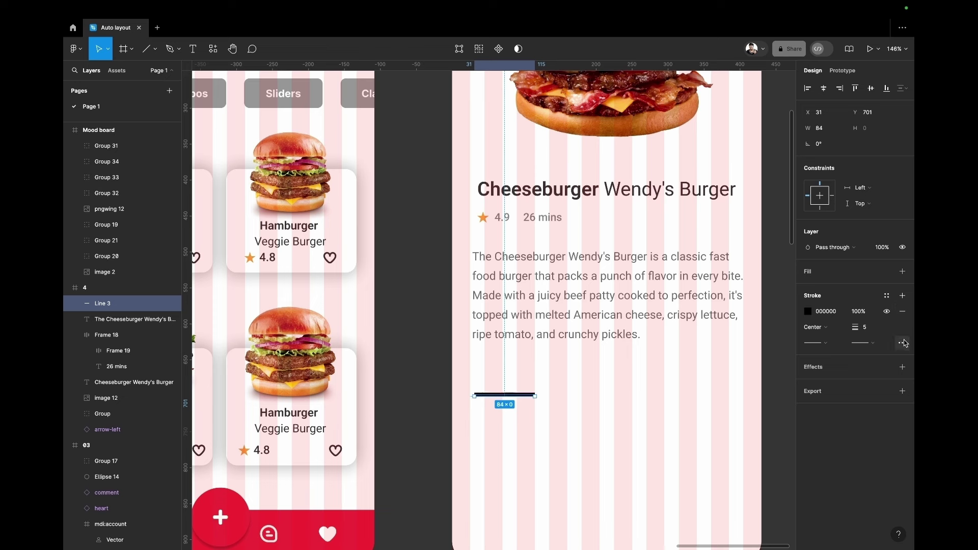
pyautogui.click(827, 344)
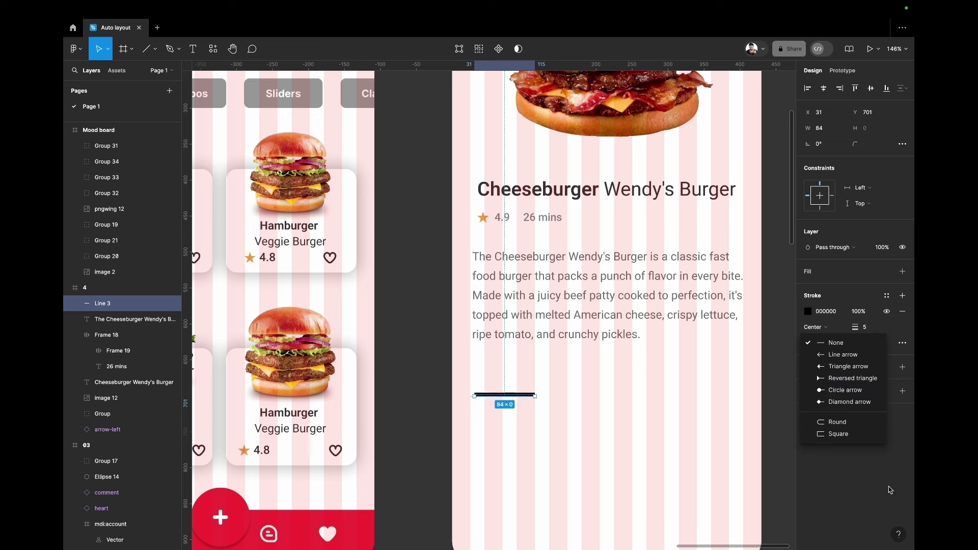
pyautogui.click(852, 423)
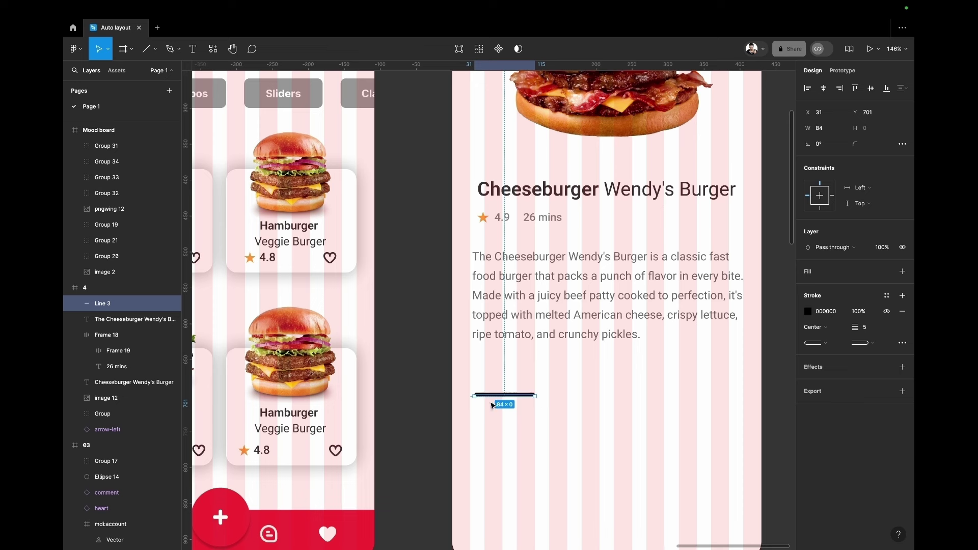
# Nudge the line up slightly and eyedrop the add button's red (EF2A39) as its stroke
pyautogui.moveTo(502, 397); pyautogui.dragTo(502, 390)
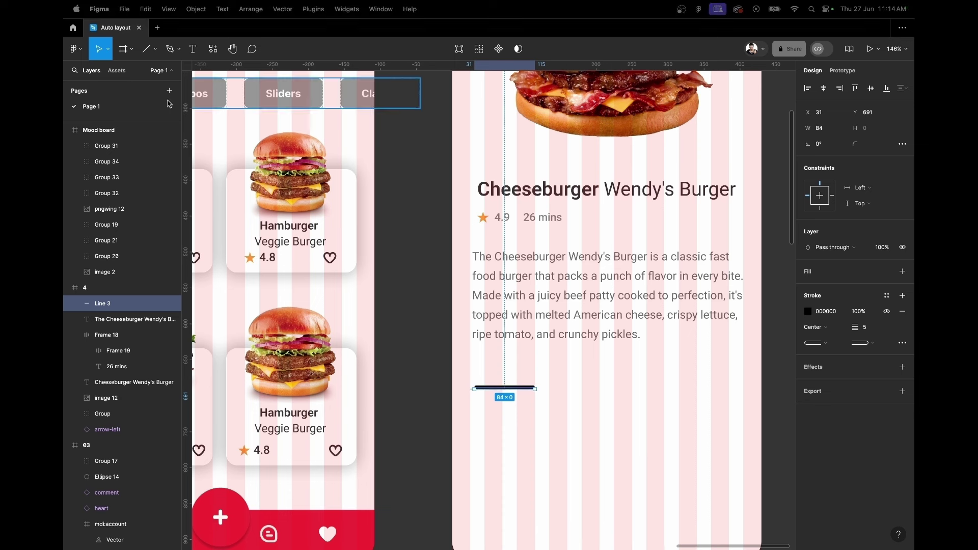
pyautogui.click(808, 311)
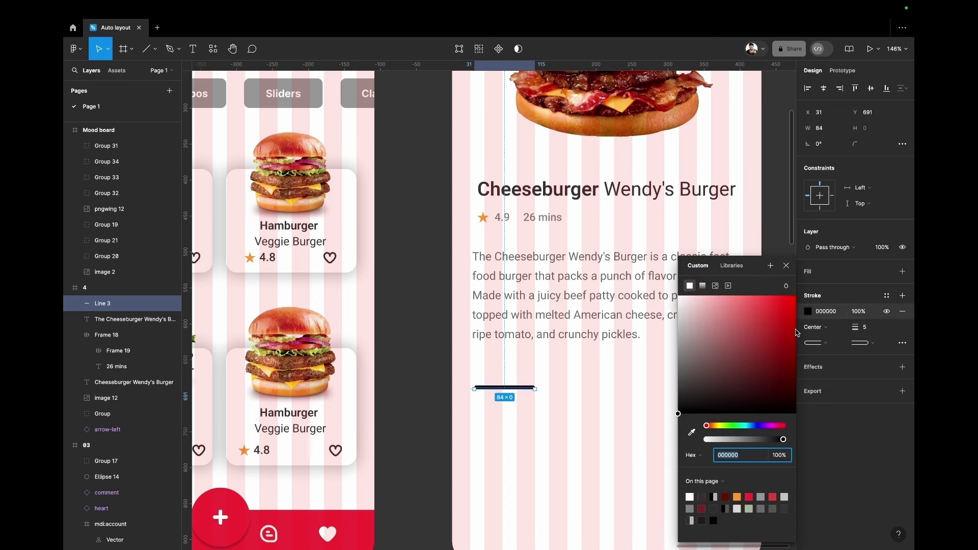
pyautogui.click(692, 433)
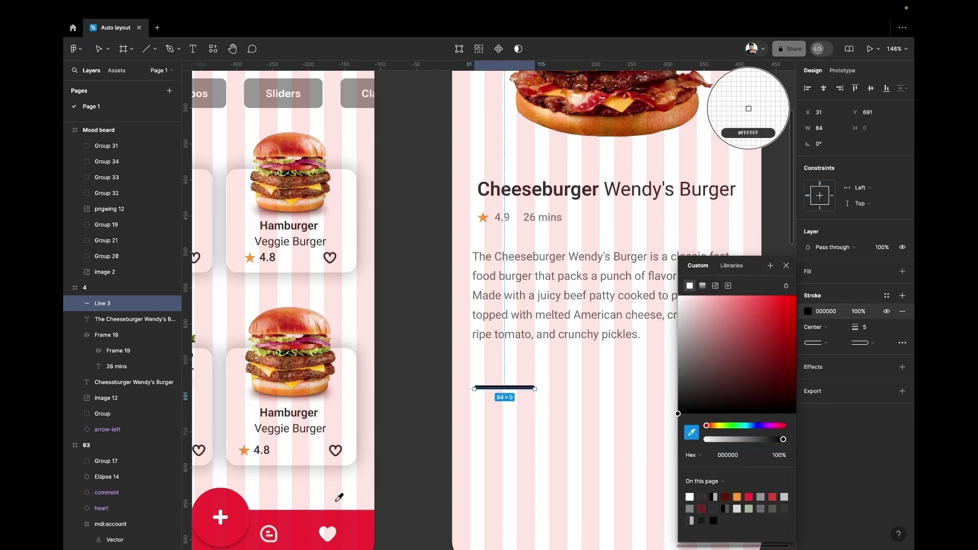
pyautogui.click(306, 521)
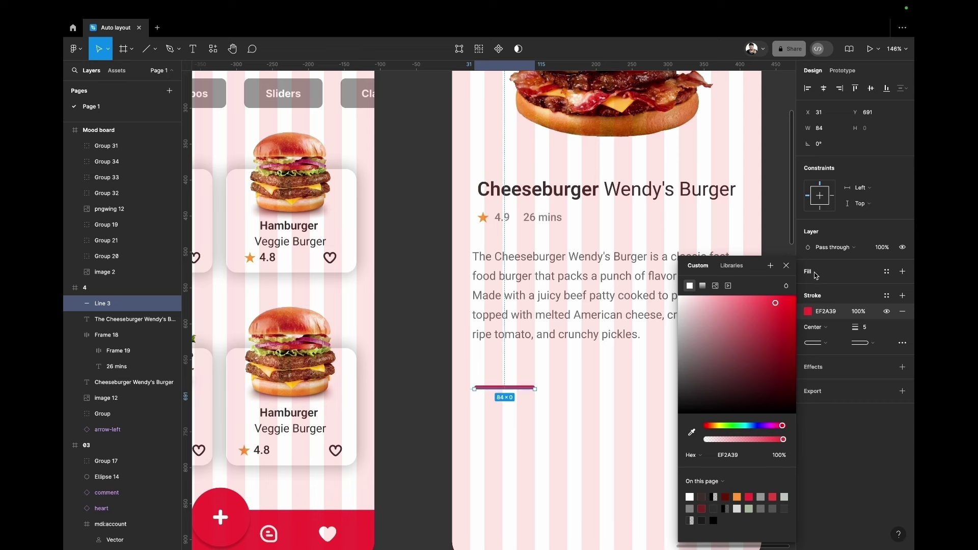
pyautogui.click(786, 266)
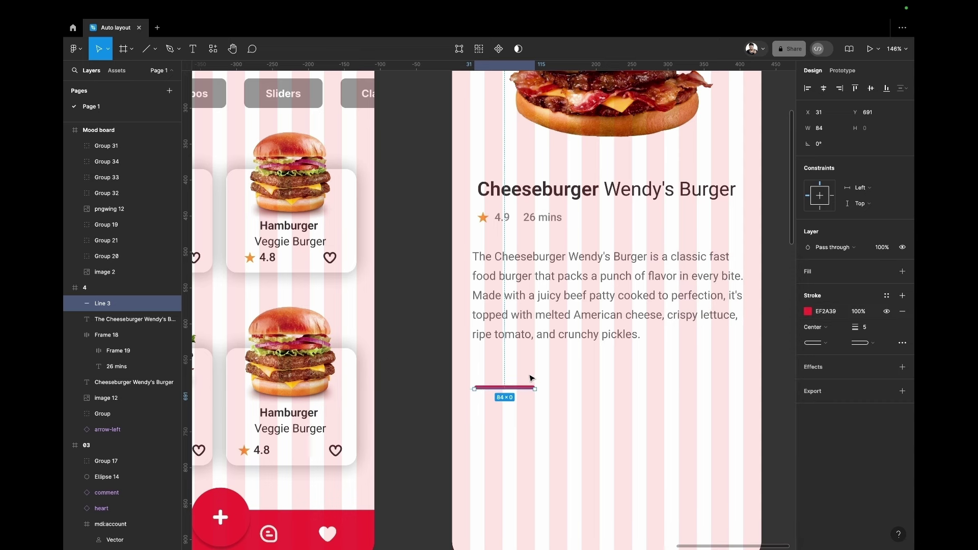
pyautogui.click(154, 49)
pyautogui.click(149, 74)
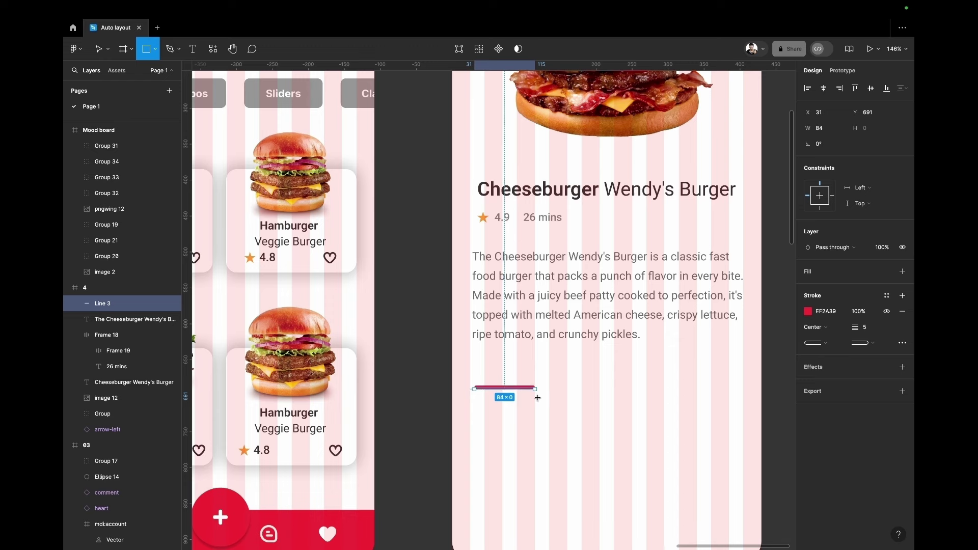
# Draw a 7×7 square at the line's right end and fill it with the sampled red
pyautogui.scroll(5, 537, 398)
pyautogui.scroll(3, 542, 395)
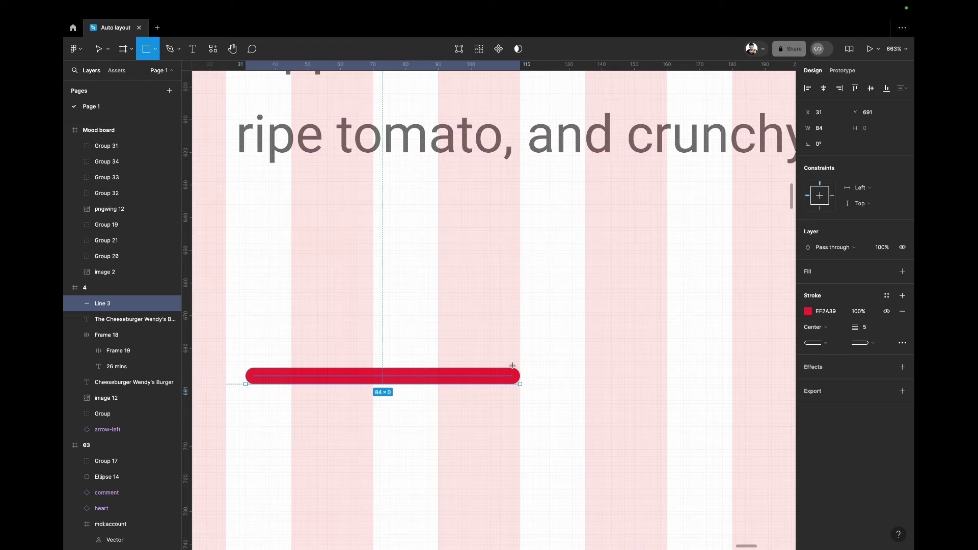
pyautogui.moveTo(514, 365); pyautogui.dragTo(533, 384)
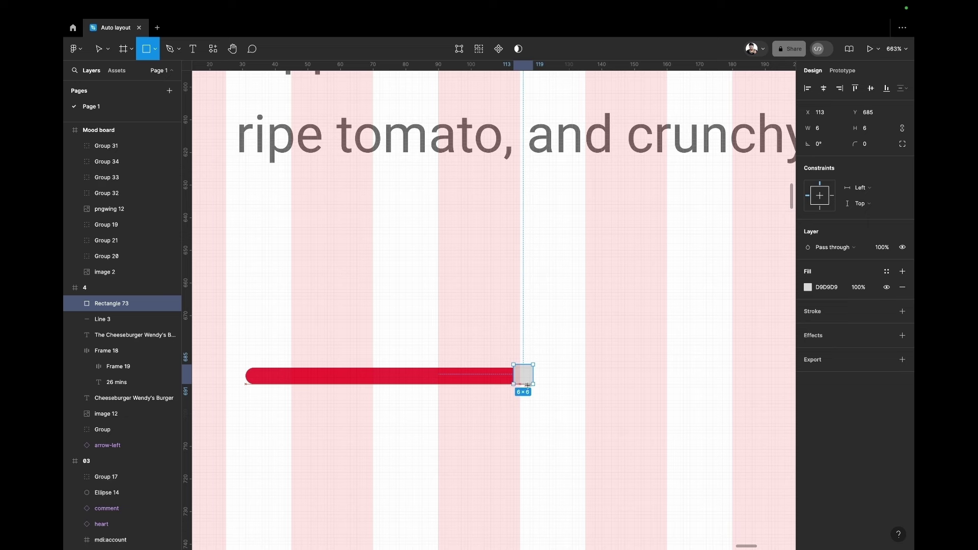
pyautogui.moveTo(528, 385); pyautogui.dragTo(528, 387)
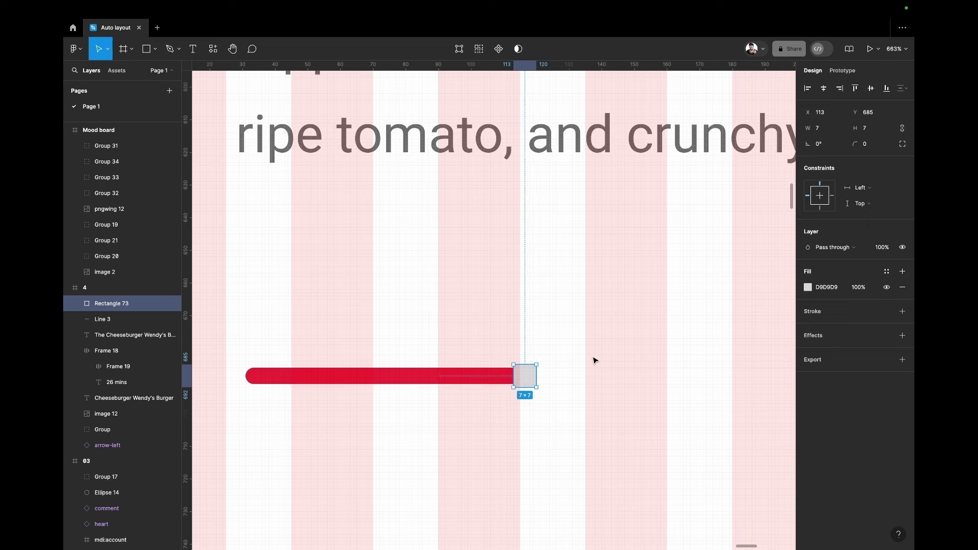
pyautogui.click(808, 287)
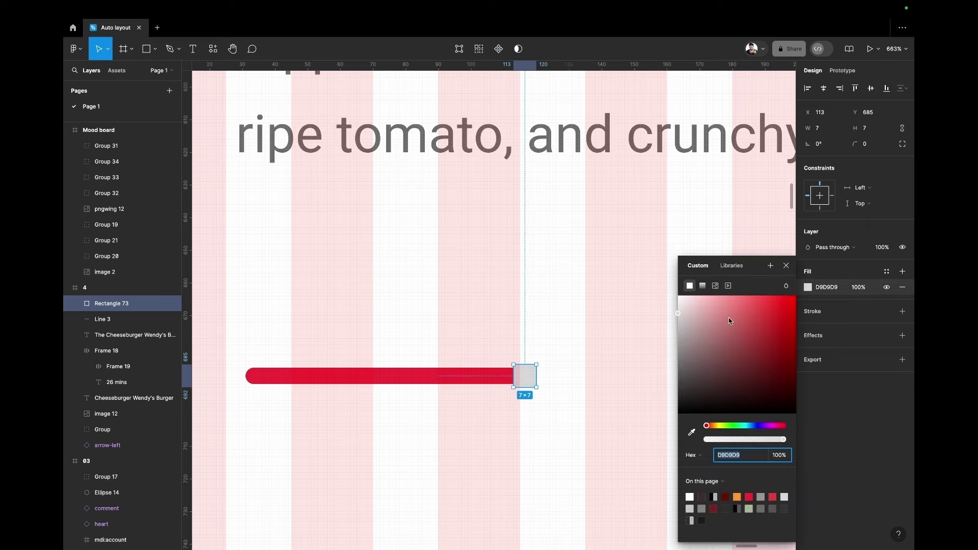
pyautogui.click(692, 432)
pyautogui.click(408, 382)
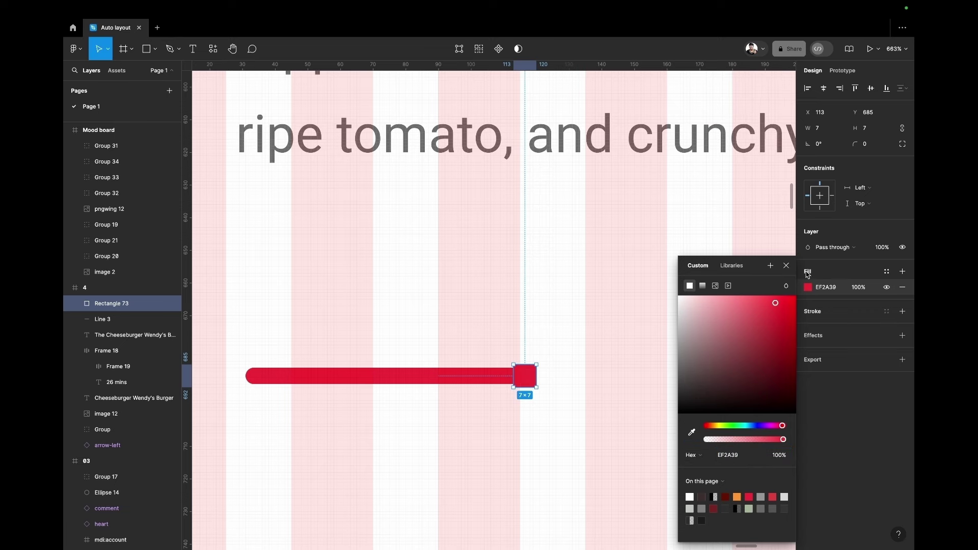
pyautogui.click(787, 266)
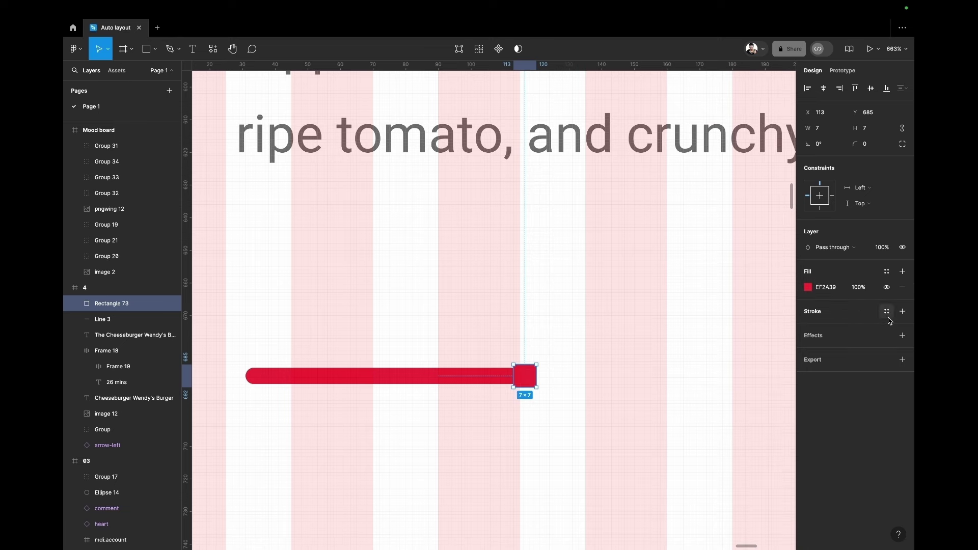
# Add a white (FFFFFF) outline stroke to the red square
pyautogui.click(903, 312)
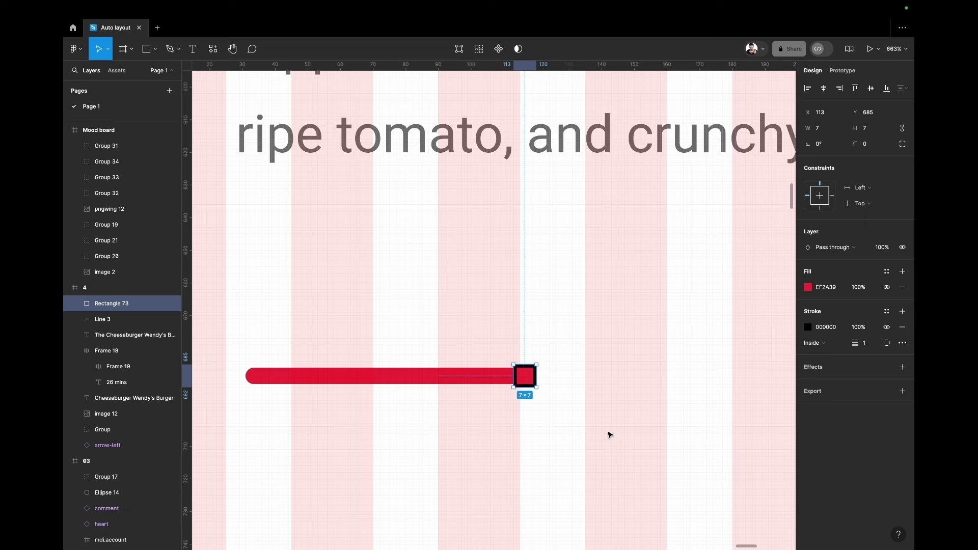
pyautogui.click(808, 327)
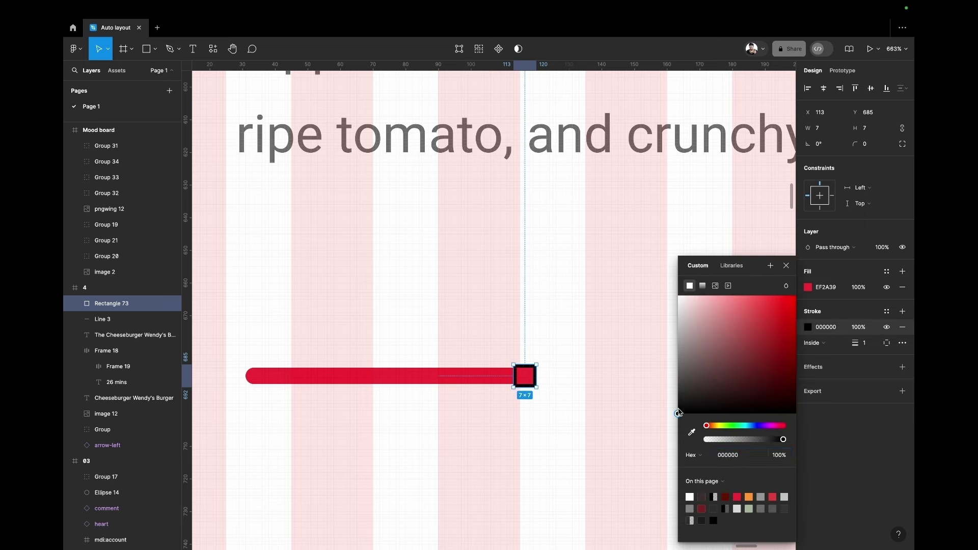
pyautogui.moveTo(679, 413); pyautogui.dragTo(654, 327)
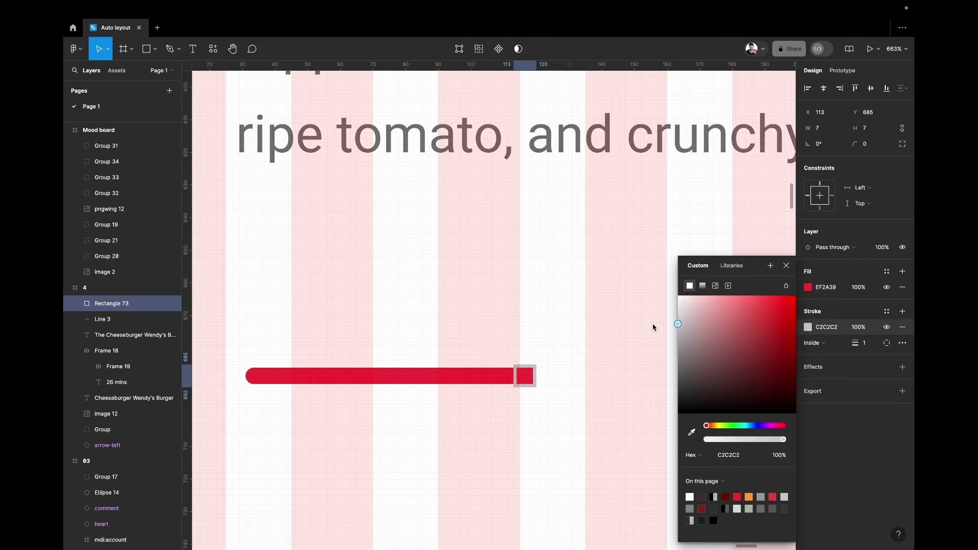
pyautogui.moveTo(654, 328); pyautogui.dragTo(648, 258)
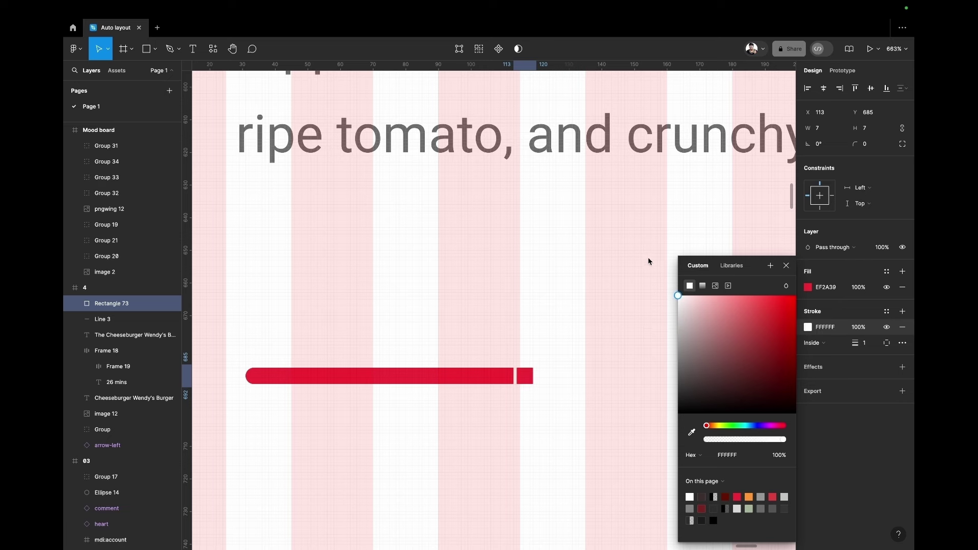
pyautogui.click(787, 267)
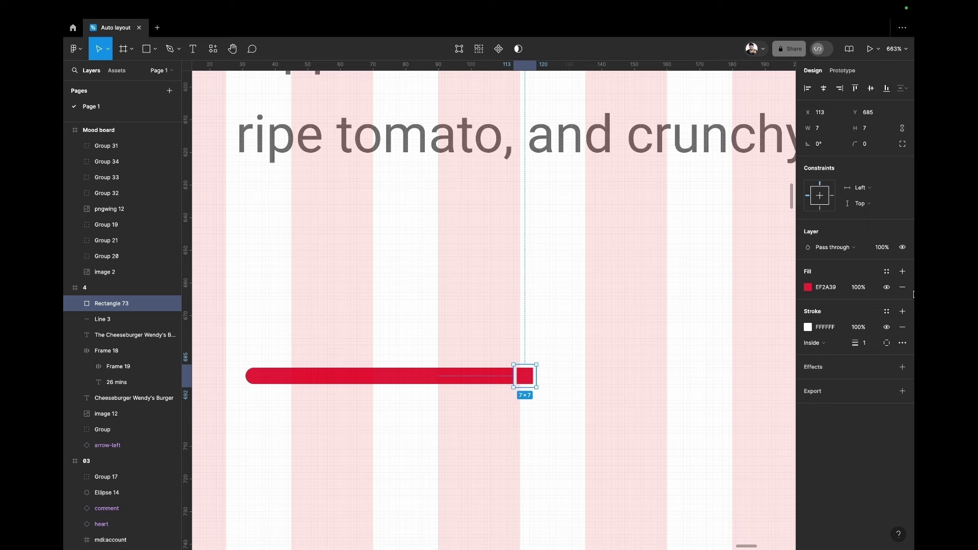
# Round the knob's corners, enlarge it to 9×9, and add a drop shadow with Y offset 4
pyautogui.moveTo(863, 144); pyautogui.dragTo(884, 145)
pyautogui.moveTo(537, 363); pyautogui.dragTo(533, 380)
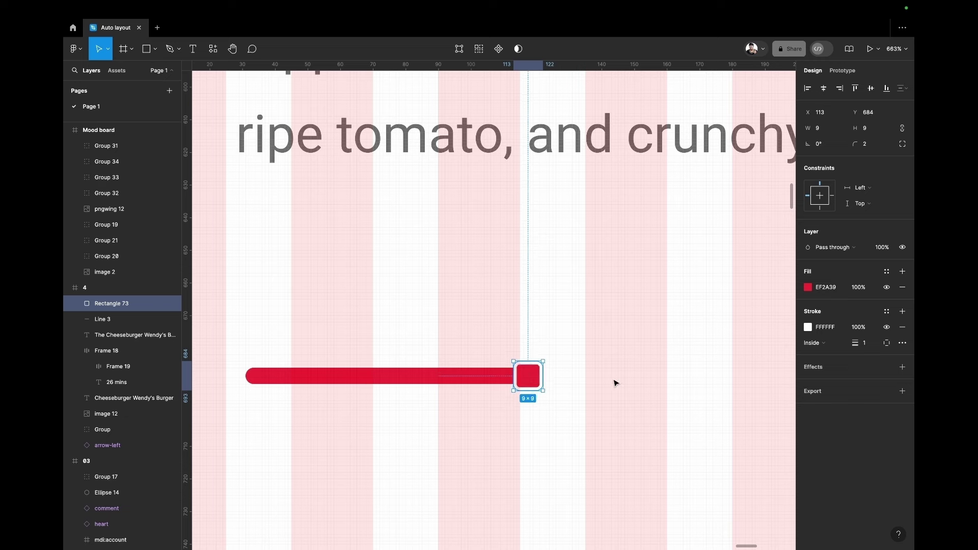
pyautogui.click(904, 369)
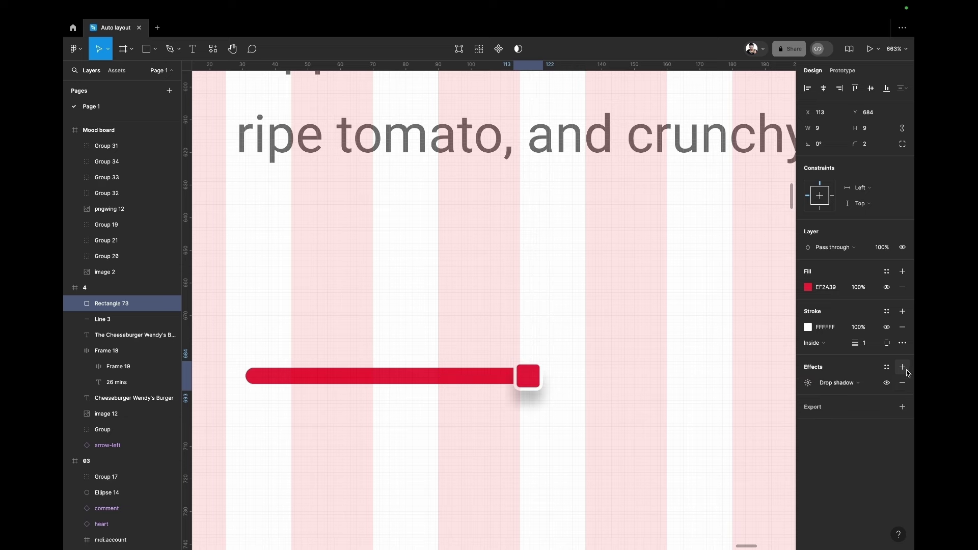
pyautogui.click(808, 383)
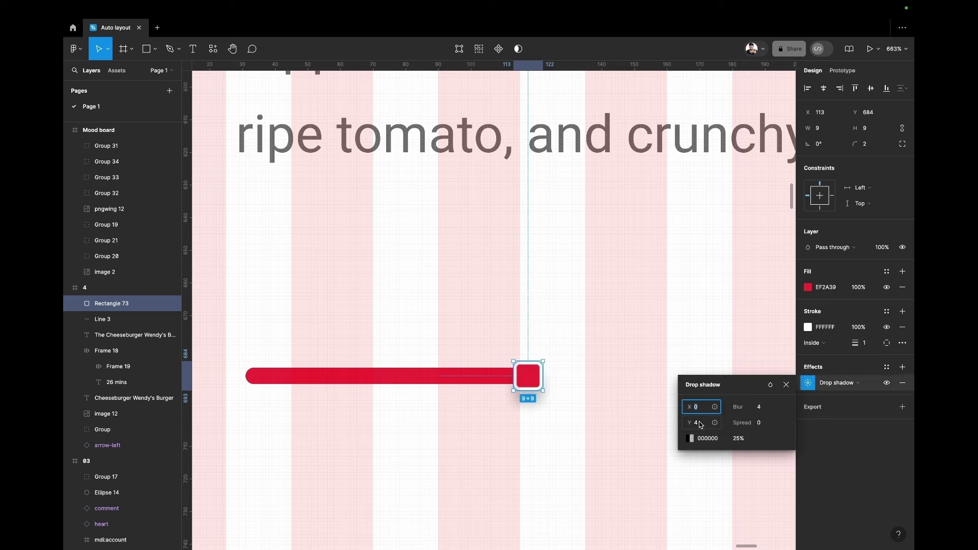
pyautogui.click(701, 427)
pyautogui.write('0')
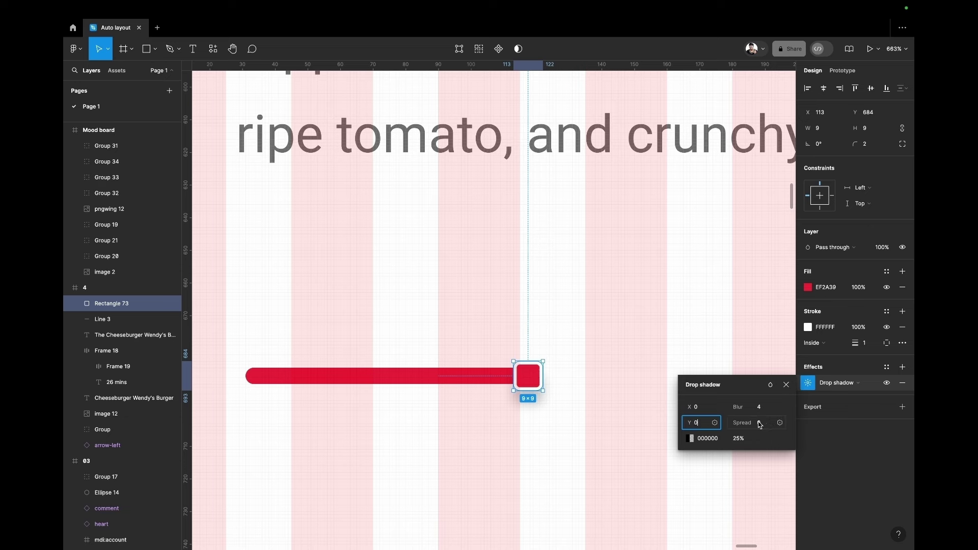
pyautogui.moveTo(756, 422); pyautogui.dragTo(759, 426)
pyautogui.write('4')
pyautogui.press('Return')
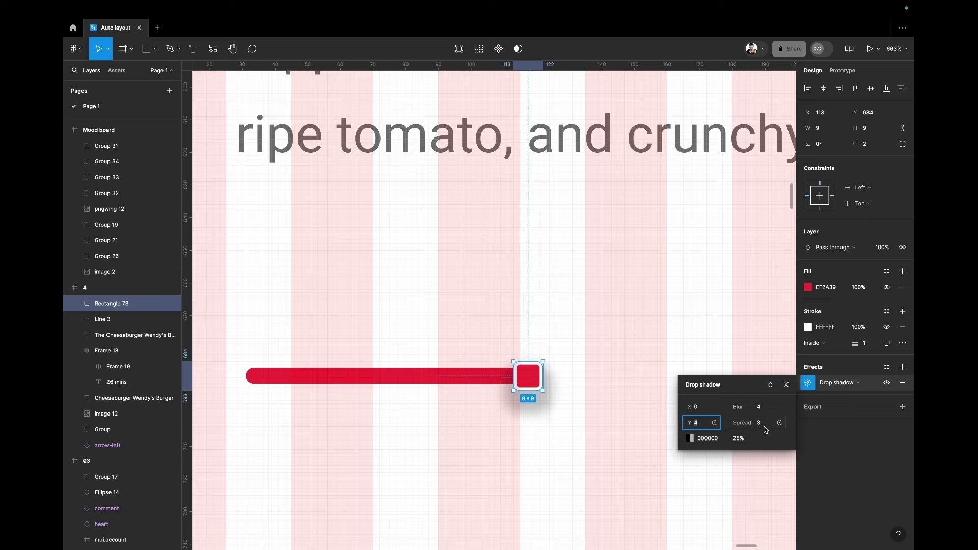
# Set the knob's drop shadow spread to 0 and deselect to check it
pyautogui.click(760, 426)
pyautogui.press('BackSpace')
pyautogui.write('0')
pyautogui.press('Return')
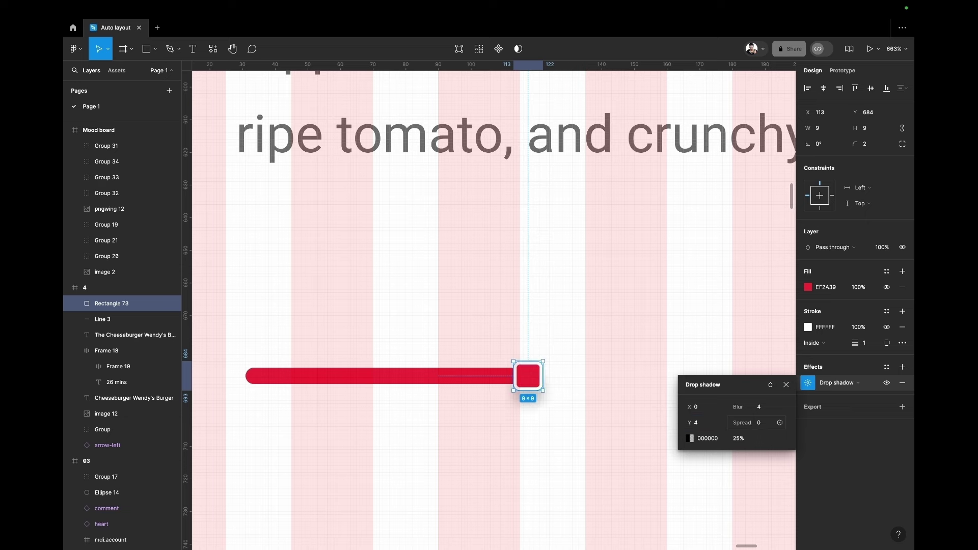
pyautogui.click(525, 458)
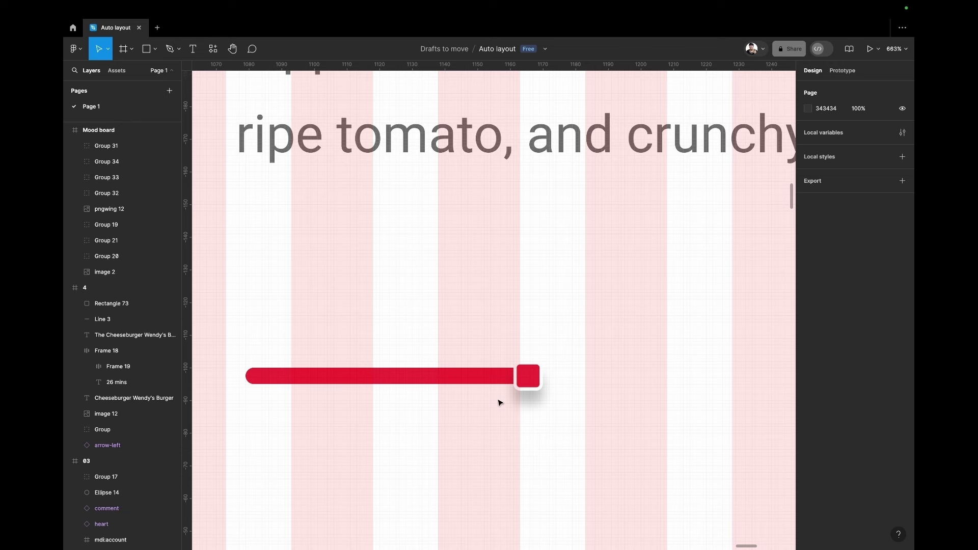
pyautogui.click(530, 377)
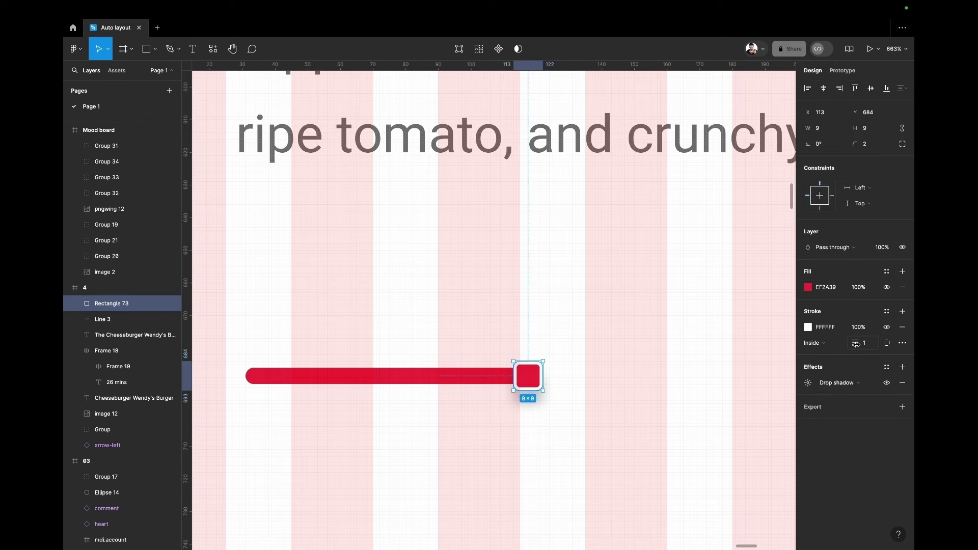
pyautogui.click(538, 445)
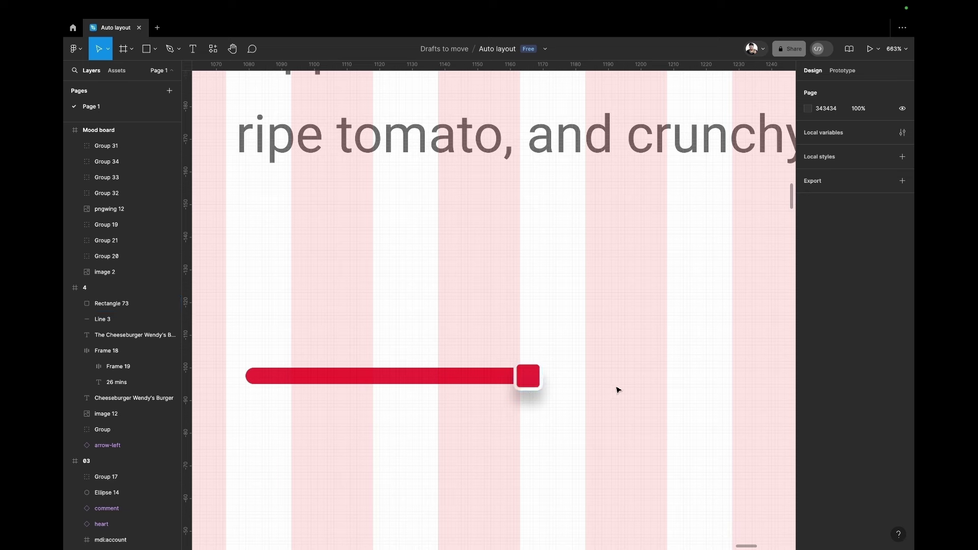
# Draw a short line extending right from the knob with round end caps
pyautogui.click(155, 50)
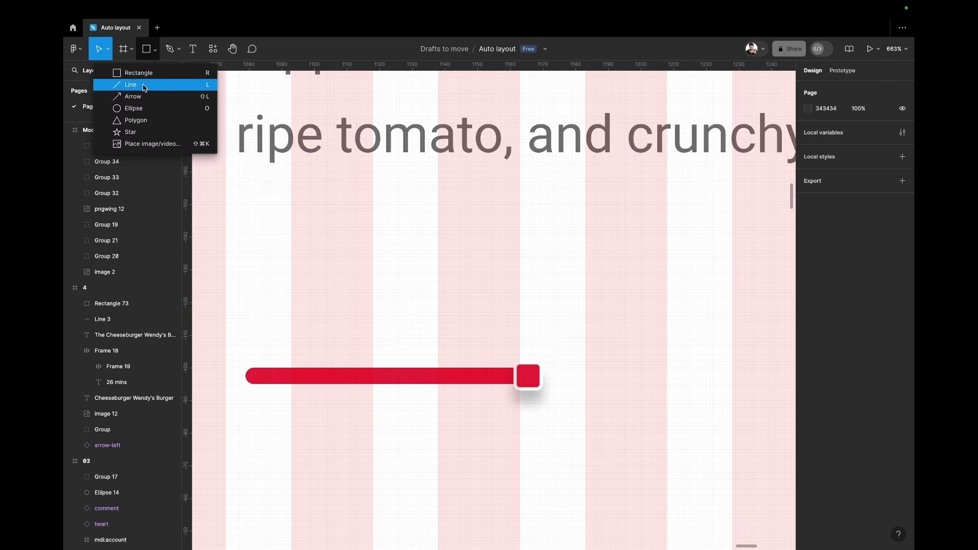
pyautogui.click(131, 85)
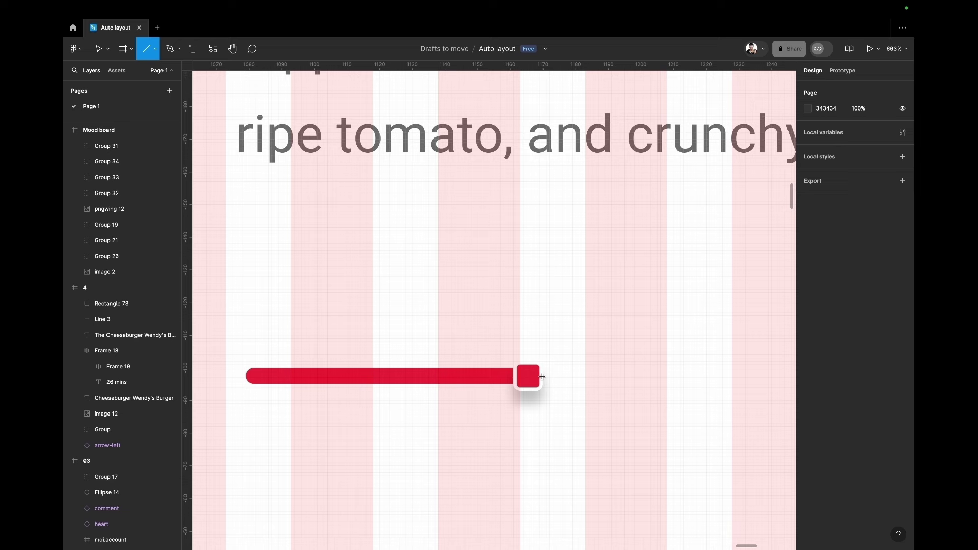
pyautogui.moveTo(543, 377); pyautogui.dragTo(618, 377)
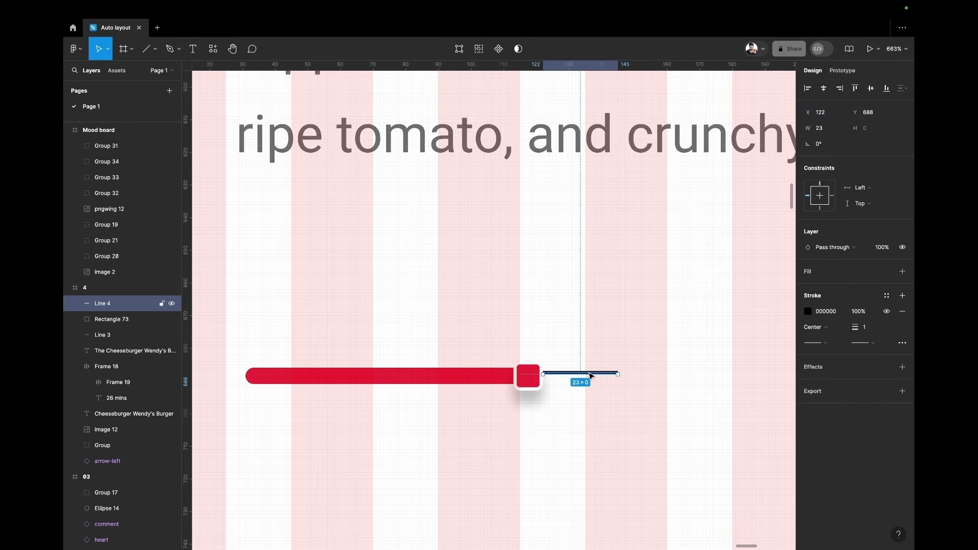
pyautogui.click(816, 342)
pyautogui.click(815, 343)
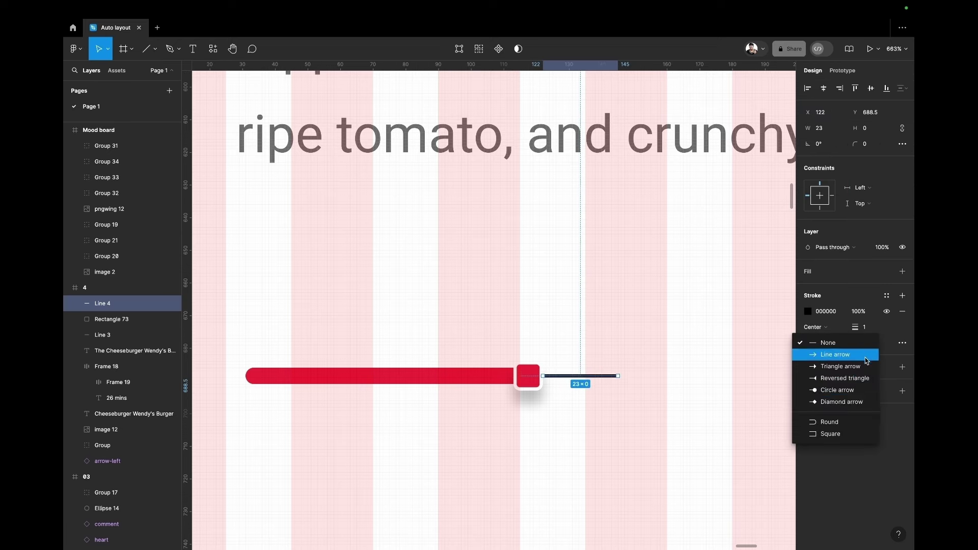
pyautogui.click(853, 422)
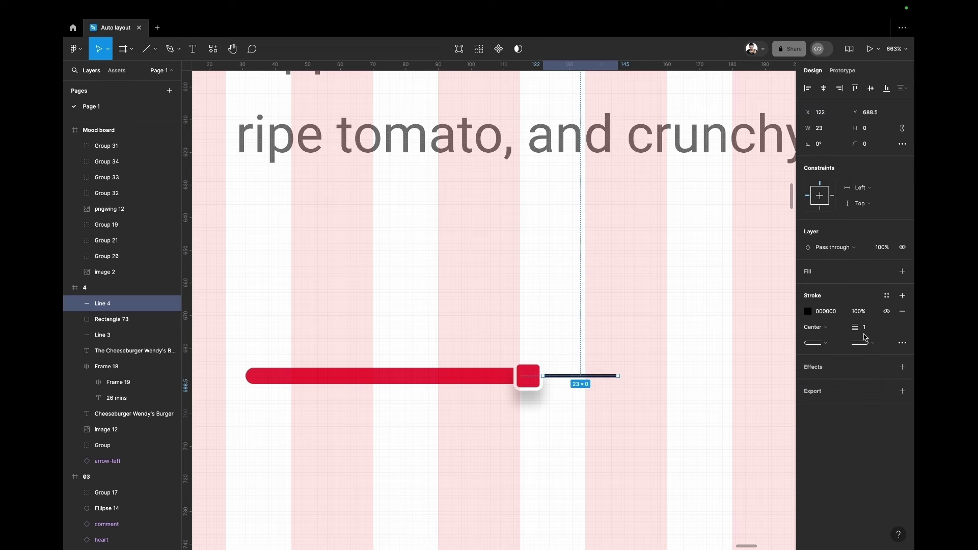
# Give the track line a 5E595A stroke colour and stroke weight 4
pyautogui.click(808, 311)
pyautogui.write('5E595A')
pyautogui.press('Return')
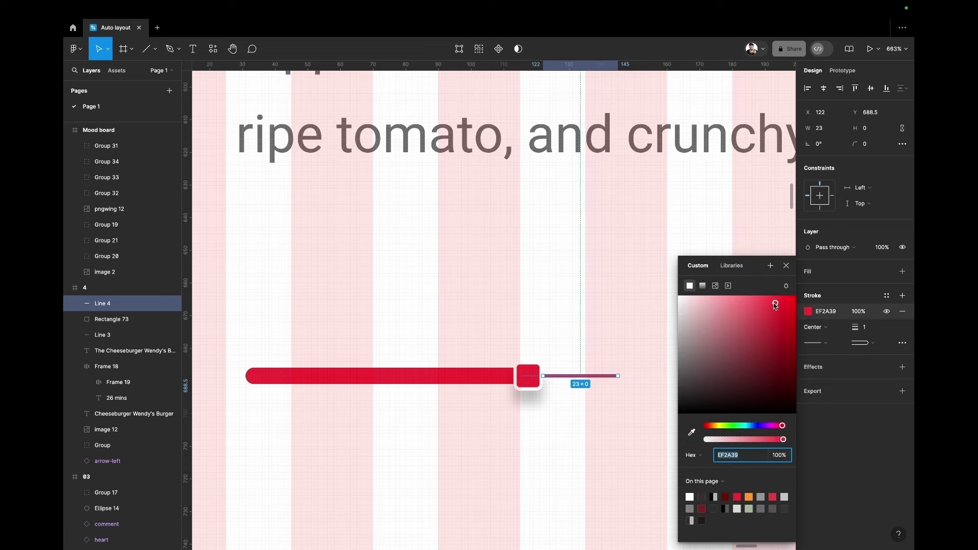
pyautogui.click(670, 343)
pyautogui.keyDown('ctrl'); pyautogui.scroll(-5, 662, 344); pyautogui.keyUp('ctrl')
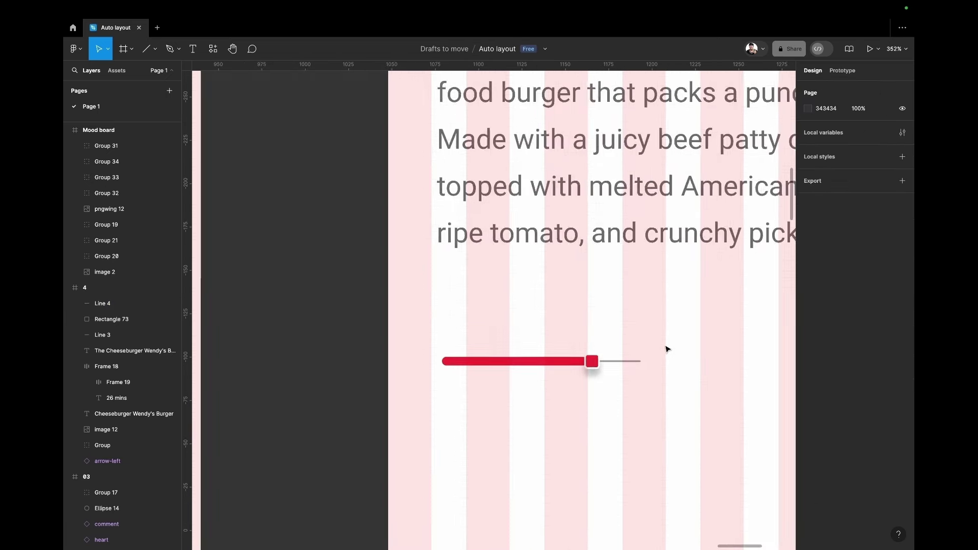
pyautogui.click(640, 360)
pyautogui.click(874, 330)
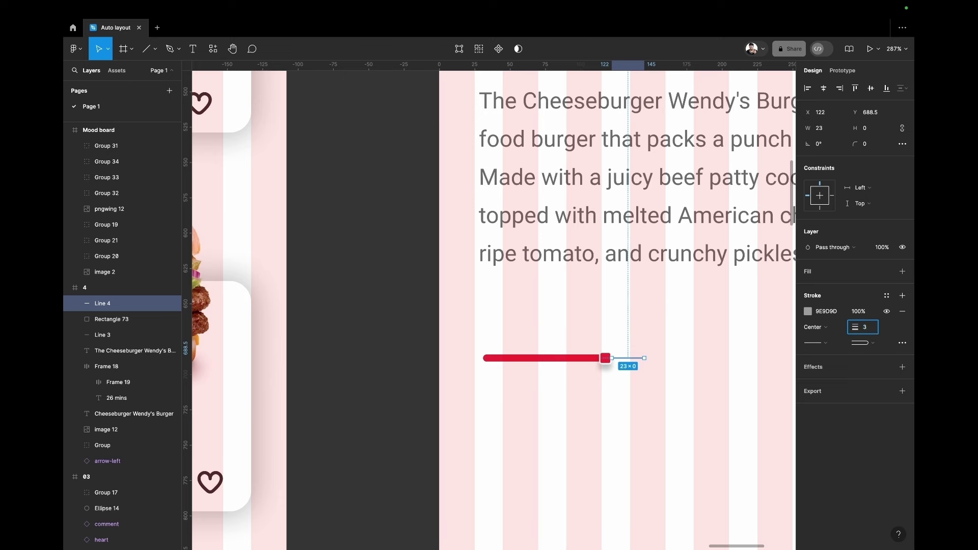
pyautogui.press('Return')
pyautogui.click(602, 432)
# Lighten the track line to light grey C6C6C6 and adjust its stroke opacity
pyautogui.click(629, 358)
pyautogui.click(808, 311)
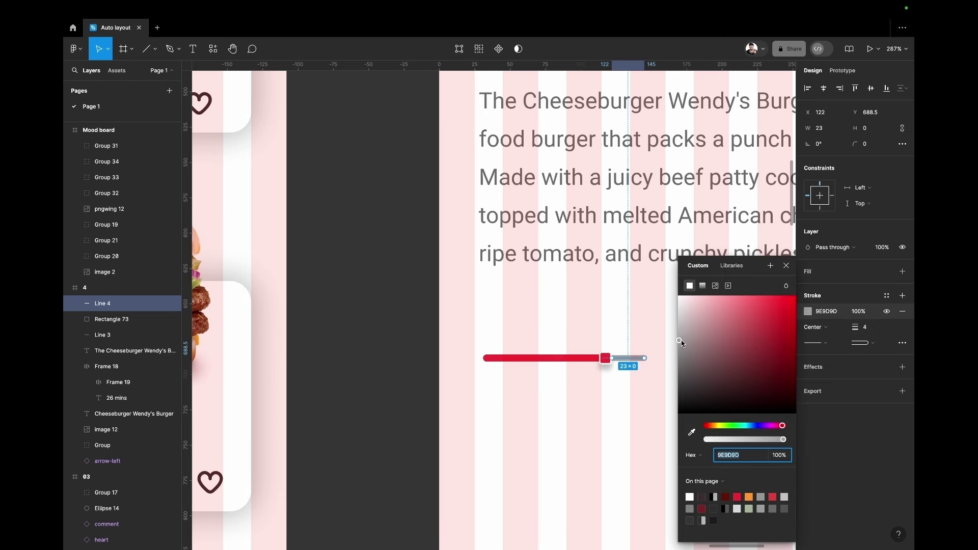
pyautogui.click(680, 325)
pyautogui.click(633, 408)
pyautogui.click(630, 359)
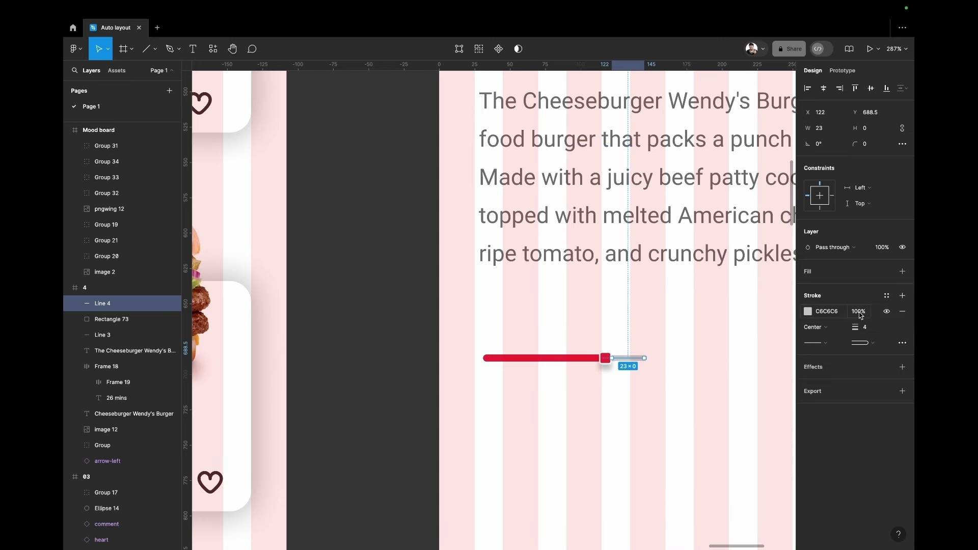
pyautogui.moveTo(869, 312); pyautogui.dragTo(851, 312)
pyautogui.click(736, 389)
# Add a size-14 'Spicy' text label above the slider's left end
pyautogui.hscroll(5, 537, 441)
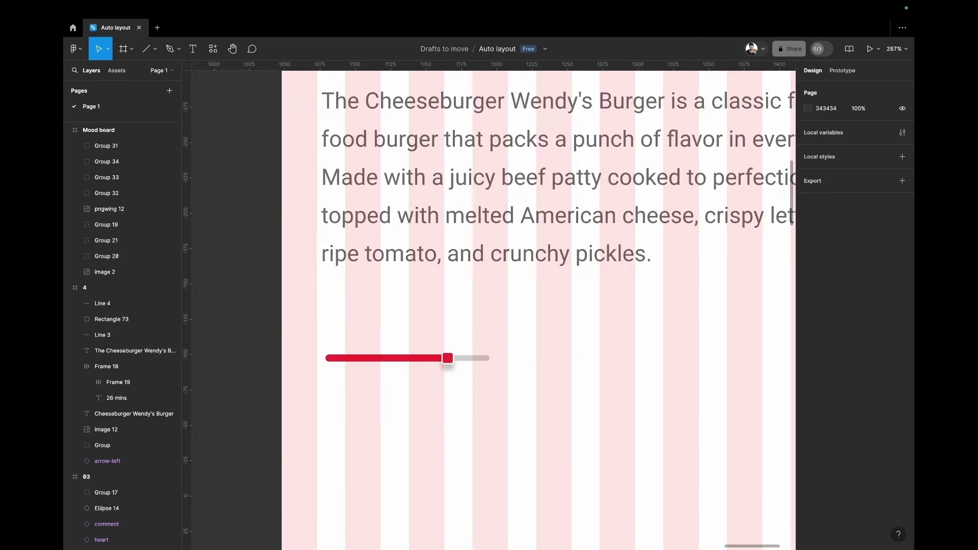
pyautogui.click(199, 51)
pyautogui.click(340, 330)
pyautogui.write('Spicy')
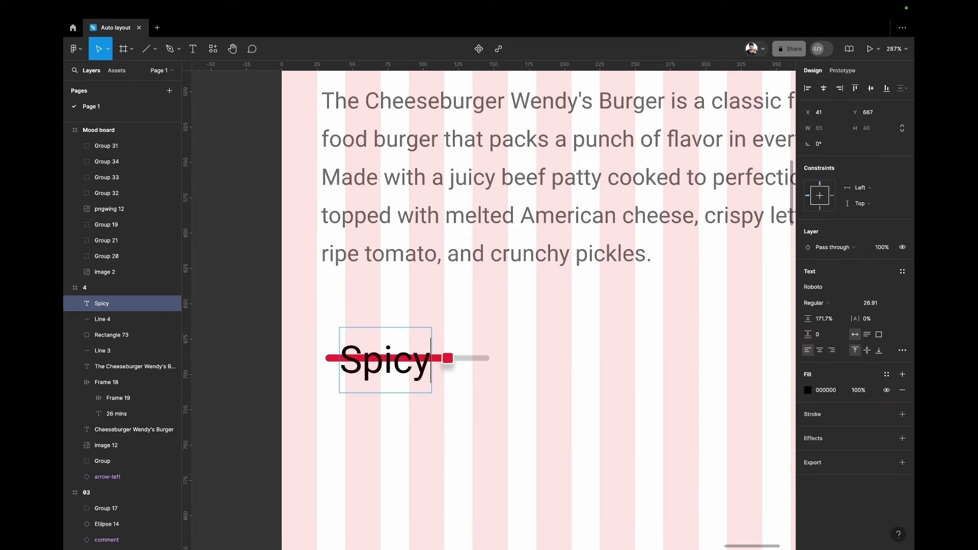
pyautogui.click(896, 308)
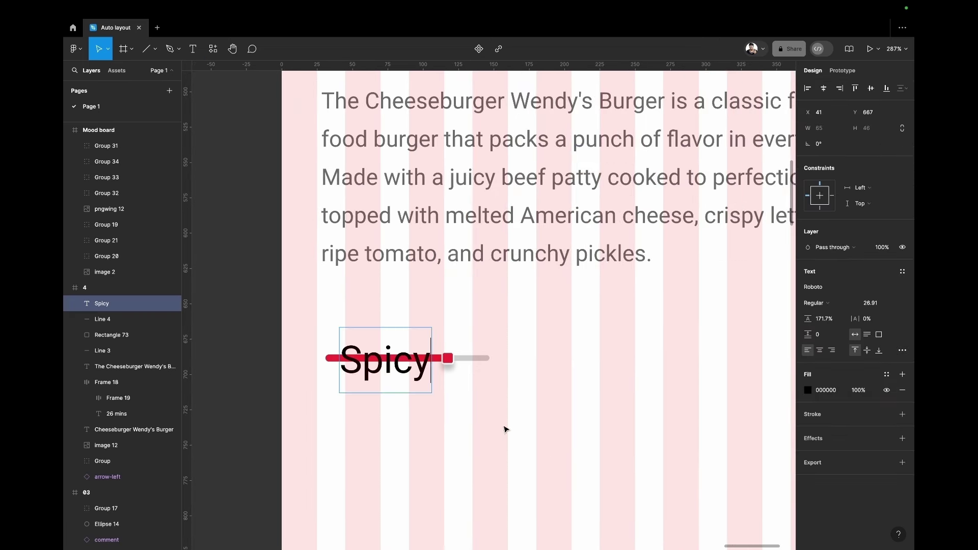
pyautogui.click(894, 304)
pyautogui.click(874, 393)
pyautogui.click(894, 303)
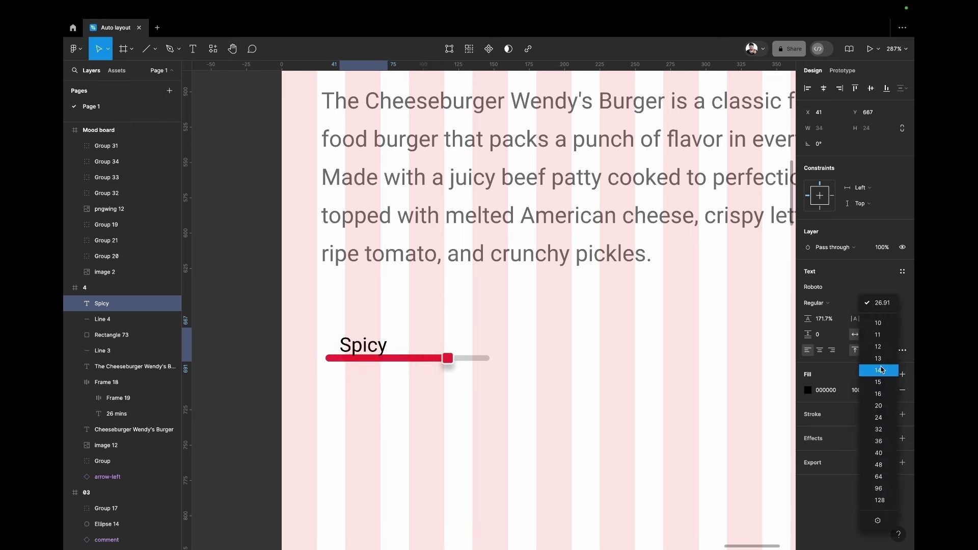
pyautogui.click(872, 363)
pyautogui.moveTo(371, 353); pyautogui.dragTo(355, 339)
pyautogui.press('k')
pyautogui.press('Escape')
pyautogui.press('Escape')
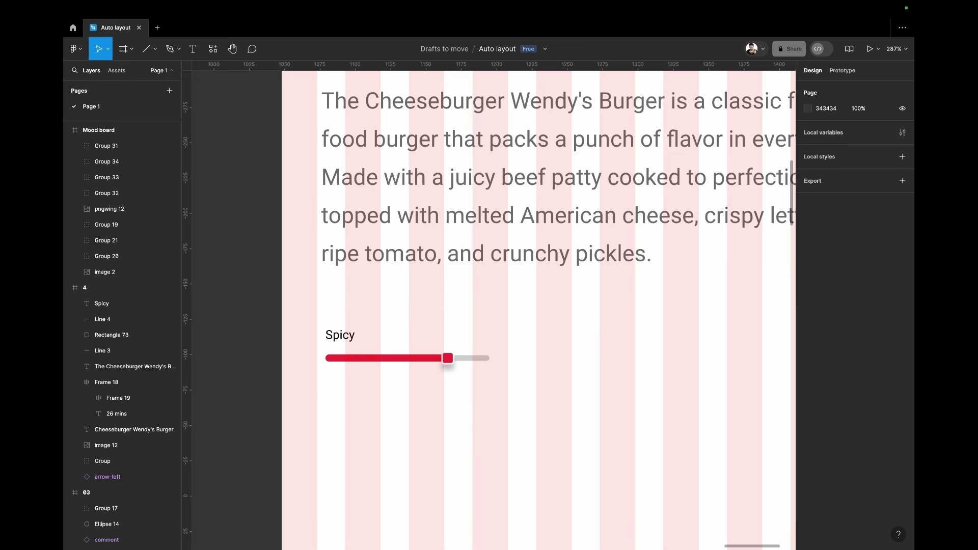
# Paste the green 'Mild' and red 'Hot' labels and align them beneath the slider ends
pyautogui.hotkey('ctrl', 'v')
pyautogui.moveTo(590, 309)
pyautogui.mouseDown()
pyautogui.moveTo(526, 388)
pyautogui.moveTo(480, 387)
pyautogui.mouseUp()
pyautogui.moveTo(320, 382); pyautogui.dragTo(334, 382)
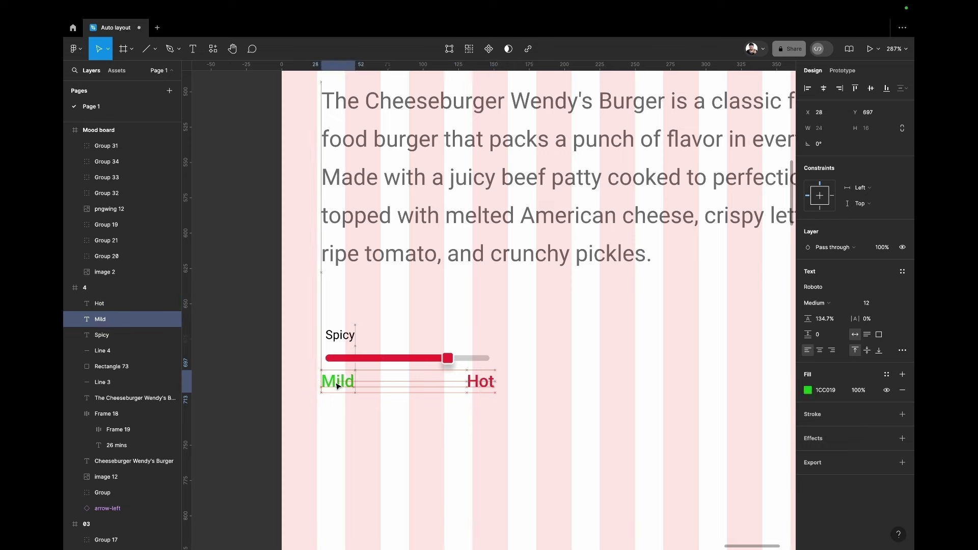
pyautogui.scroll(-3, 386, 435)
pyautogui.scroll(2, 522, 285)
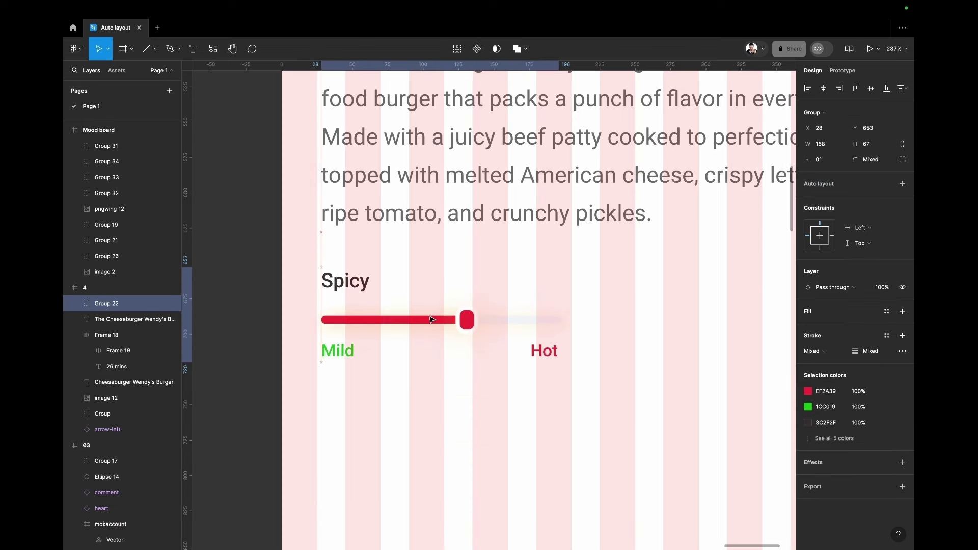
pyautogui.scroll(-3, 462, 400)
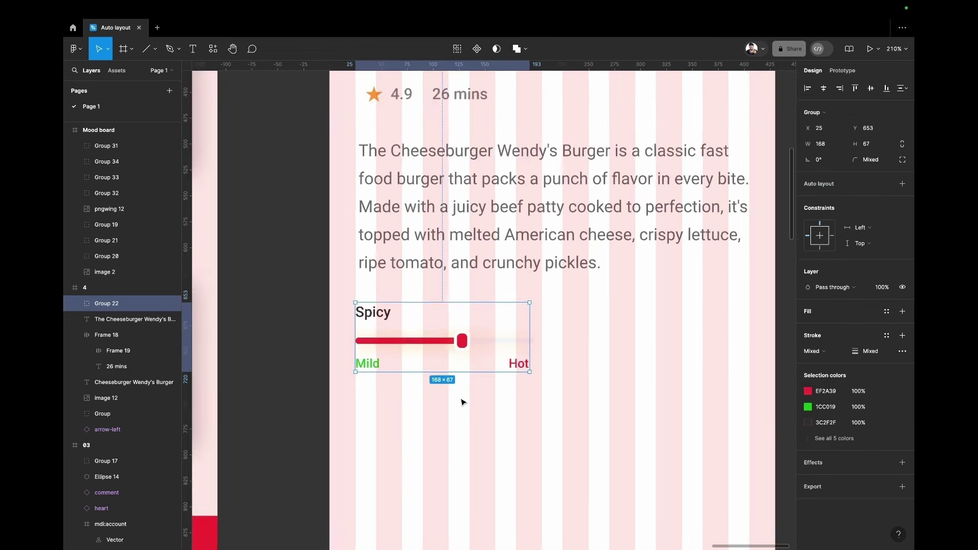
pyautogui.scroll(-2, 463, 400)
pyautogui.press('Escape')
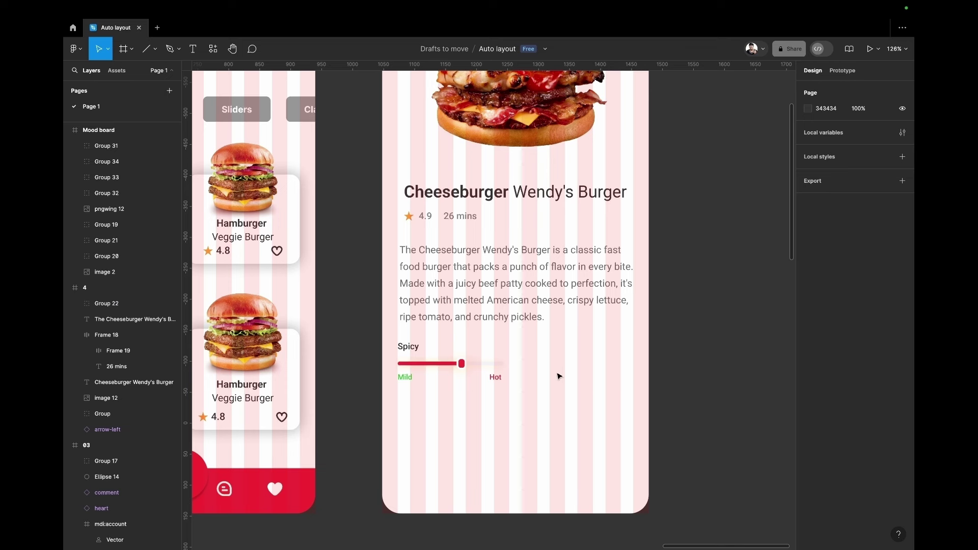
pyautogui.click(155, 49)
# Draw a square box right of the slider with corner radius 8
pyautogui.click(136, 73)
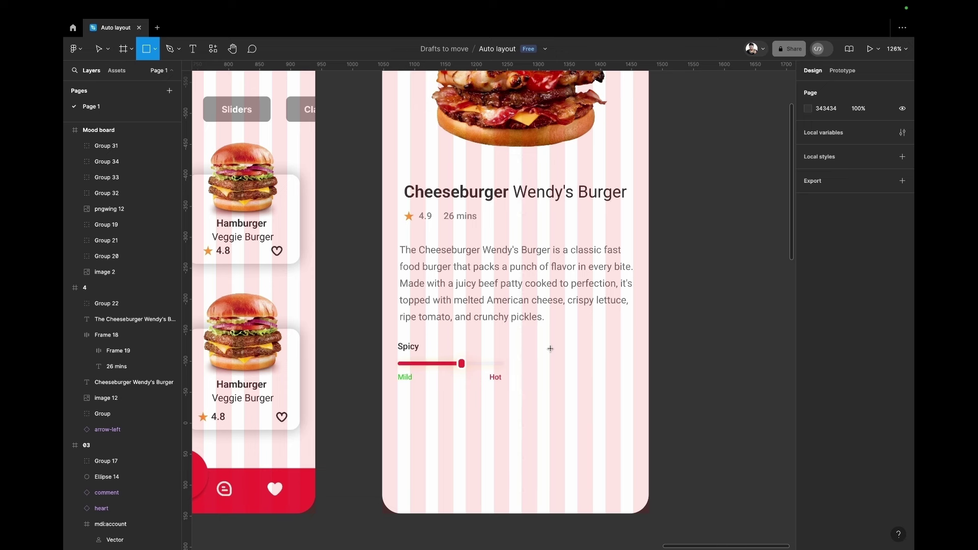
pyautogui.moveTo(550, 348); pyautogui.dragTo(575, 373)
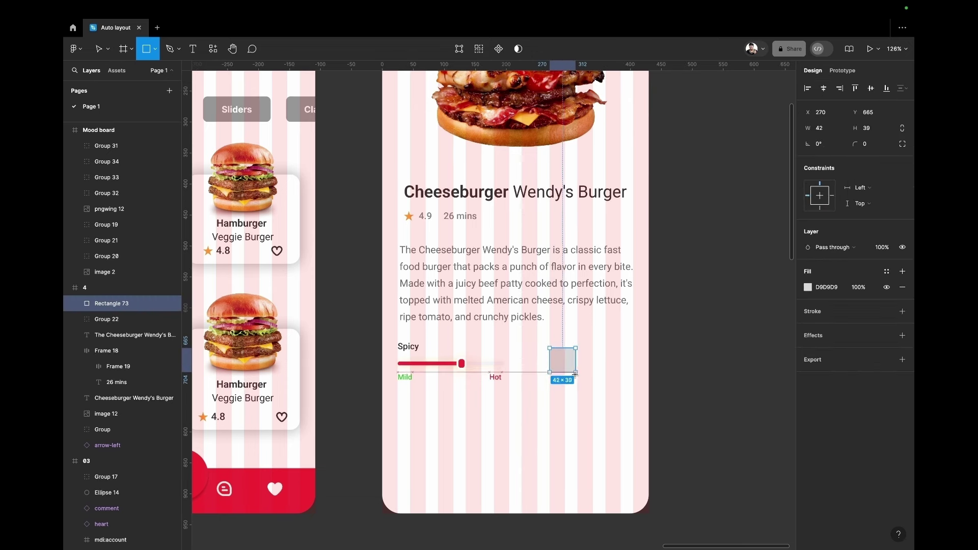
pyautogui.moveTo(575, 373); pyautogui.dragTo(576, 367)
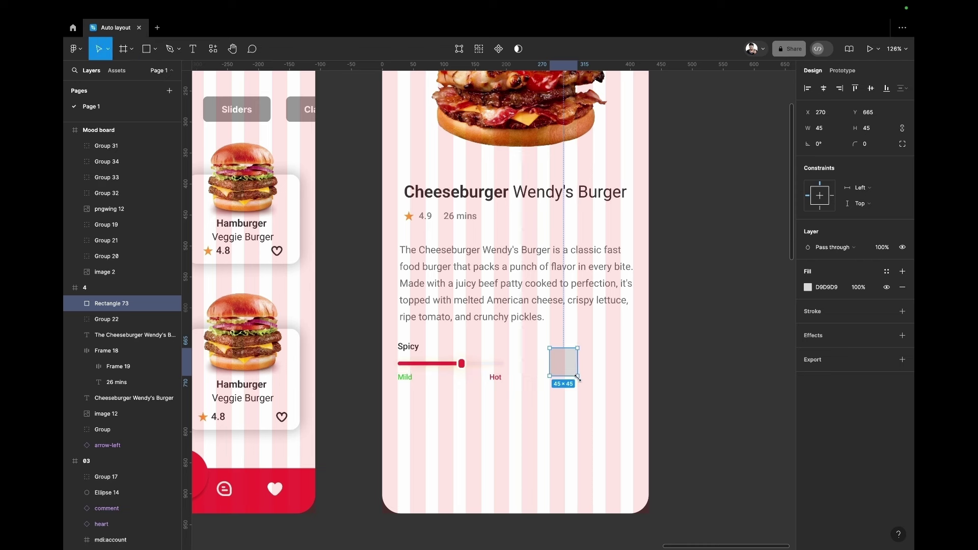
pyautogui.click(871, 148)
pyautogui.write('5')
pyautogui.press('Return')
pyautogui.press('Escape')
pyautogui.click(870, 144)
pyautogui.write('8')
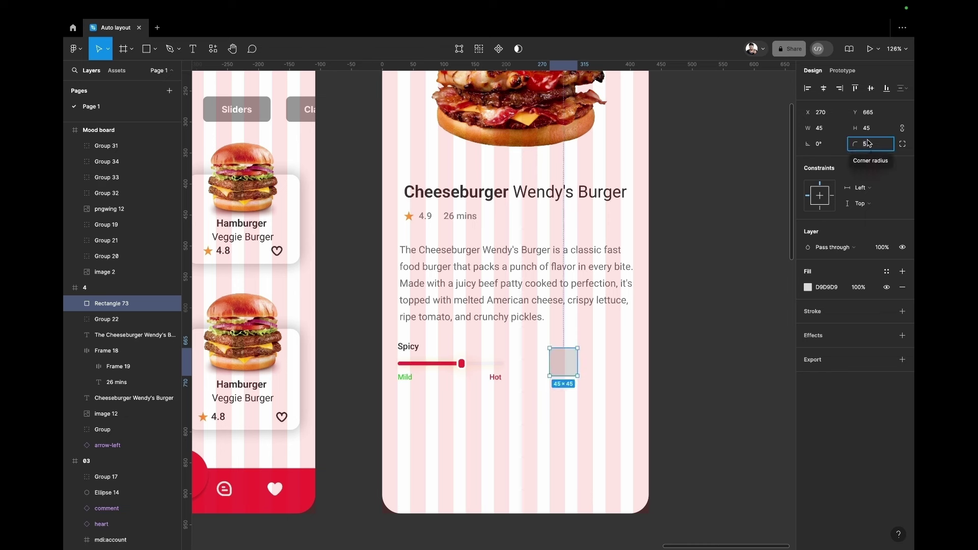
pyautogui.press('Return')
# Duplicate the Spicy label above the box and reword it to 'Portion'
pyautogui.click(408, 346)
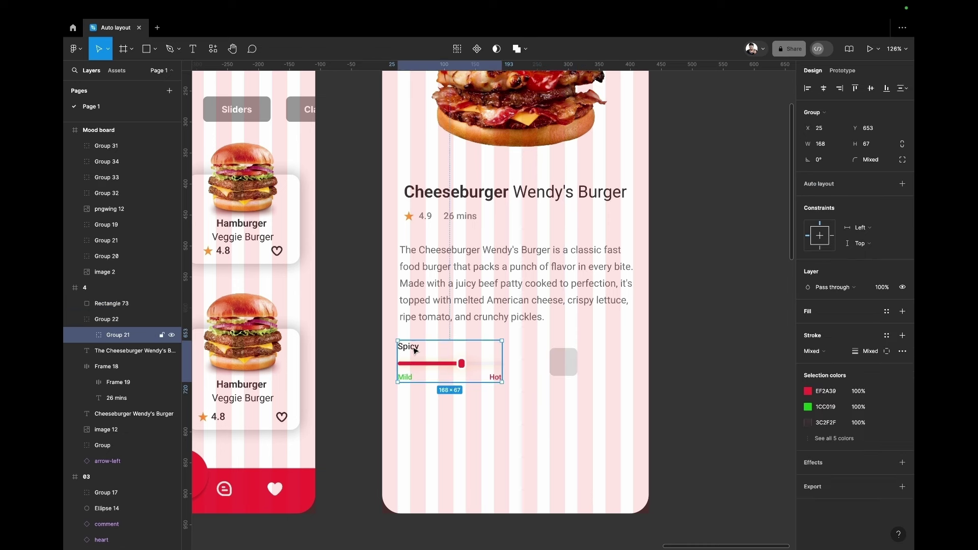
pyautogui.doubleClick(408, 347)
pyautogui.moveTo(408, 347)
pyautogui.mouseDown()
pyautogui.moveTo(575, 341)
pyautogui.moveTo(566, 342)
pyautogui.mouseUp()
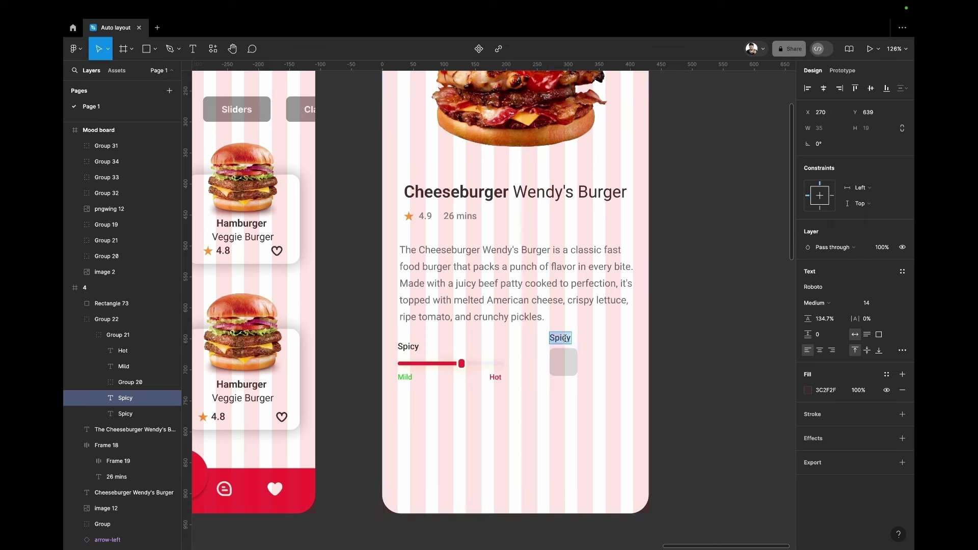
pyautogui.doubleClick(564, 338)
pyautogui.write('Portion')
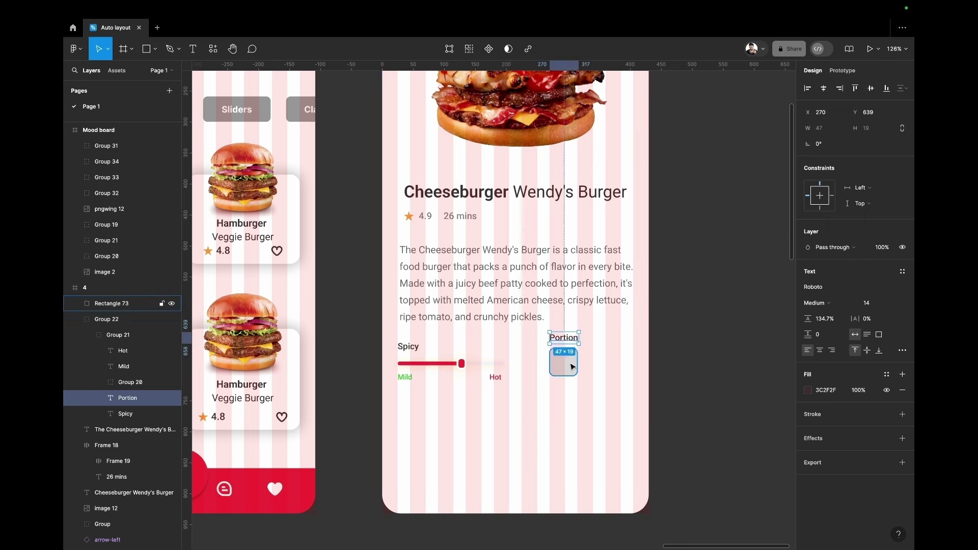
# Fill the Portion box with the slider's red (EF2A39)
pyautogui.click(563, 363)
pyautogui.click(825, 287)
pyautogui.press('i')
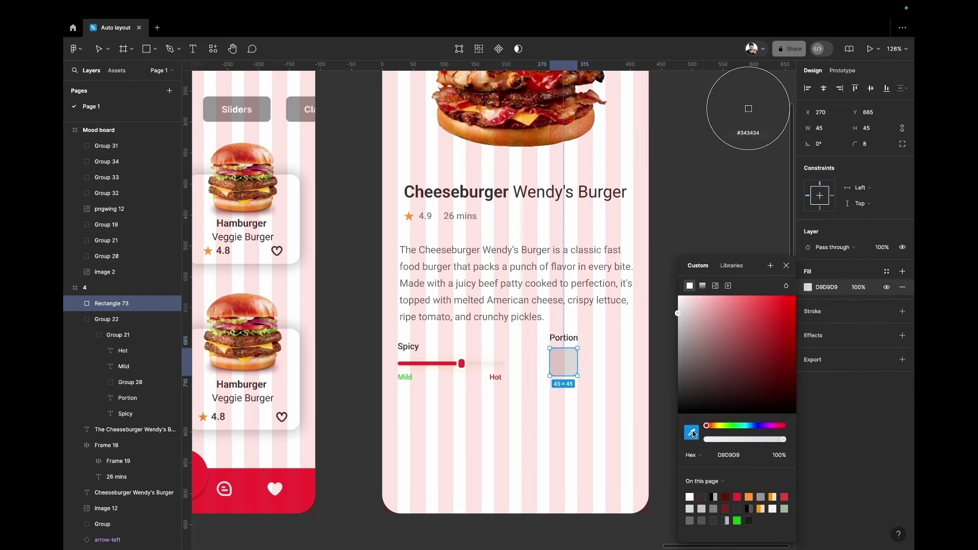
pyautogui.click(458, 363)
pyautogui.press('Escape')
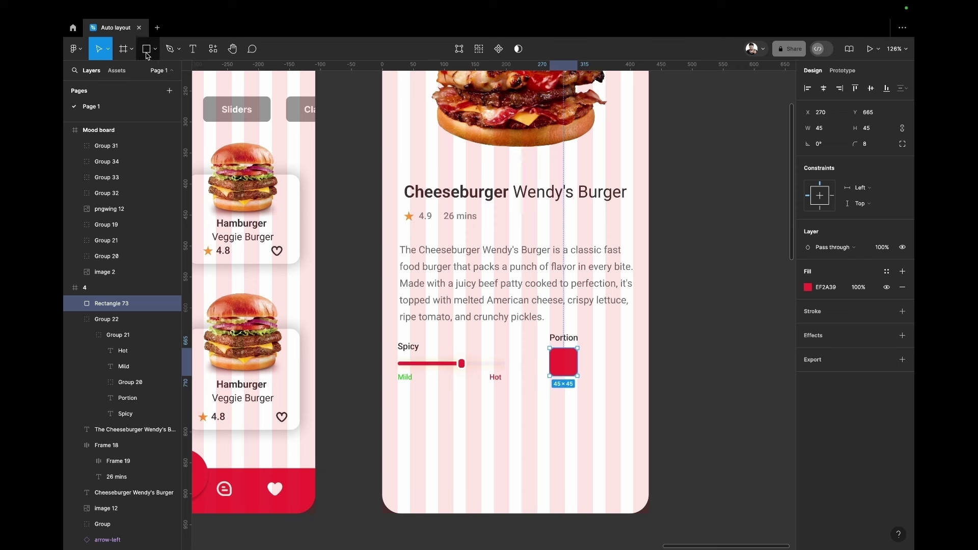
# Draw a short white minus line across the red box with weight 3 and rounded ends
pyautogui.click(155, 49)
pyautogui.click(127, 86)
pyautogui.moveTo(559, 361); pyautogui.dragTo(569, 360)
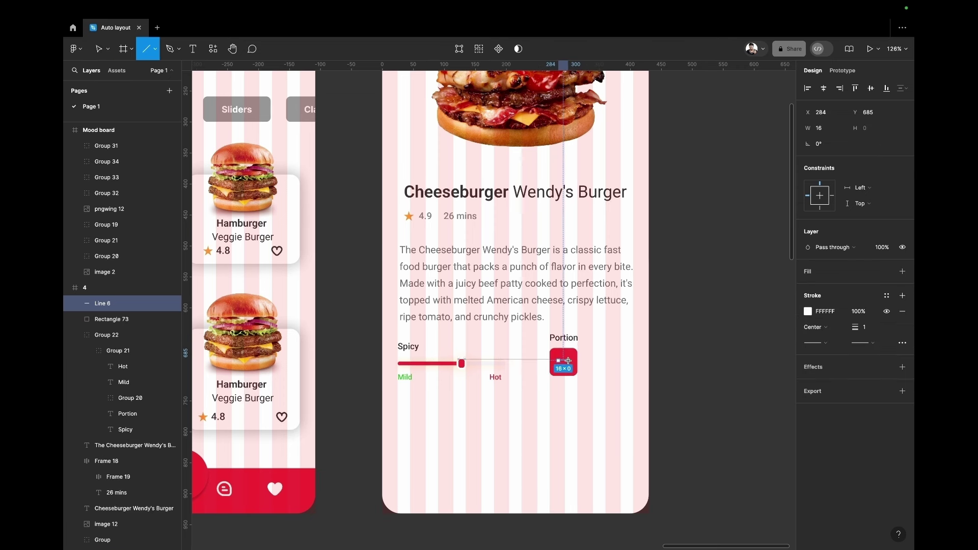
pyautogui.click(868, 329)
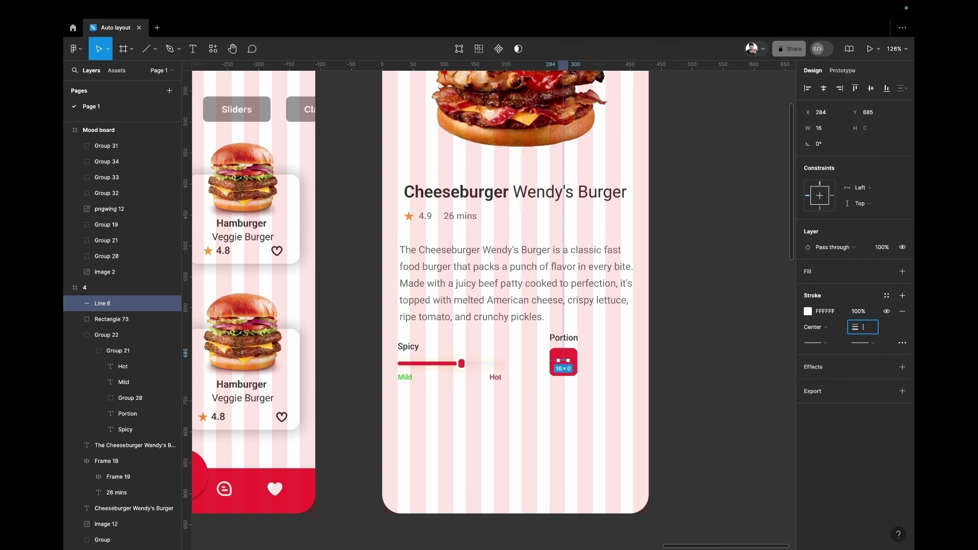
pyautogui.write('2')
pyautogui.click(560, 410)
pyautogui.moveTo(563, 360); pyautogui.dragTo(564, 363)
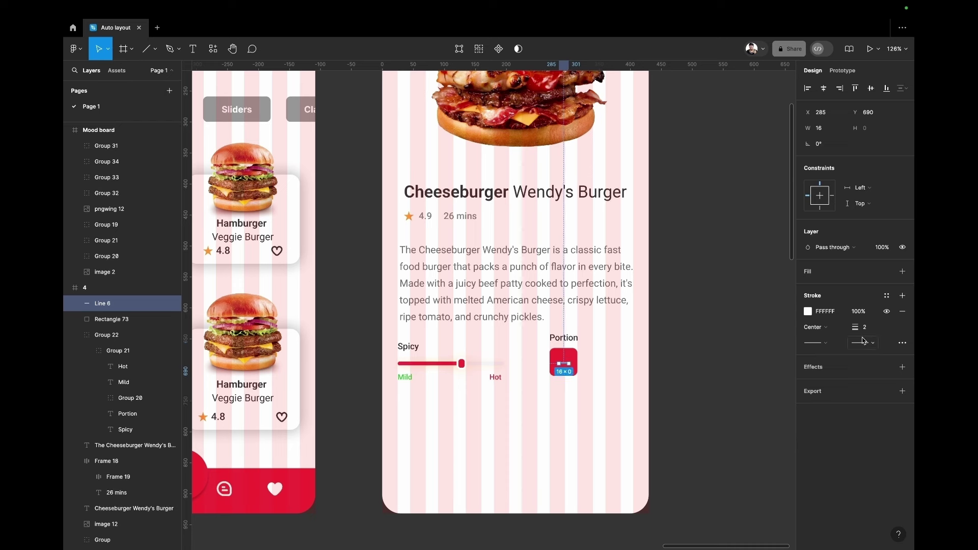
pyautogui.write('3')
pyautogui.press('Return')
pyautogui.click(867, 343)
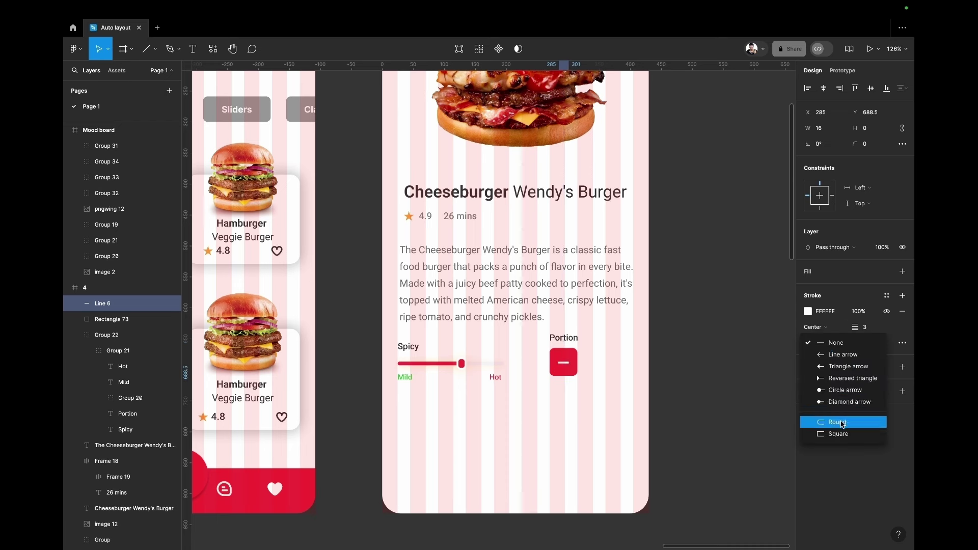
pyautogui.click(856, 422)
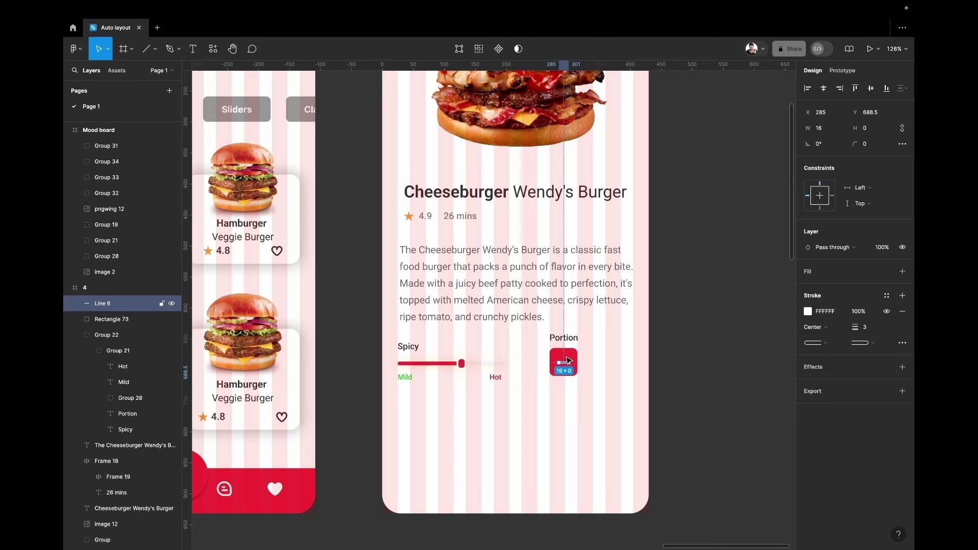
# Set the minus line's stroke weight to 4 and centre it vertically in the box
pyautogui.keyDown('shift'); pyautogui.click(564, 369); pyautogui.keyUp('shift')
pyautogui.click(866, 367)
pyautogui.write('4')
pyautogui.press('Return')
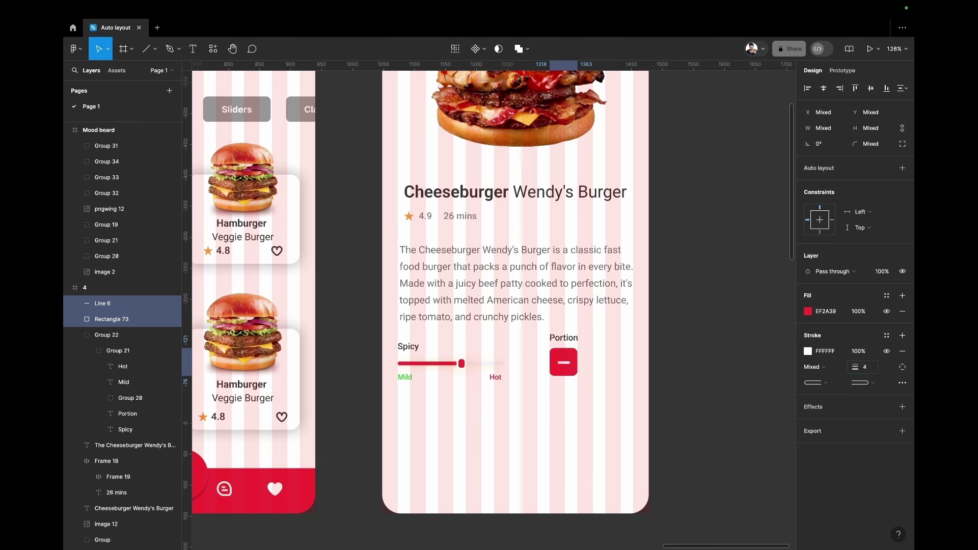
pyautogui.click(871, 88)
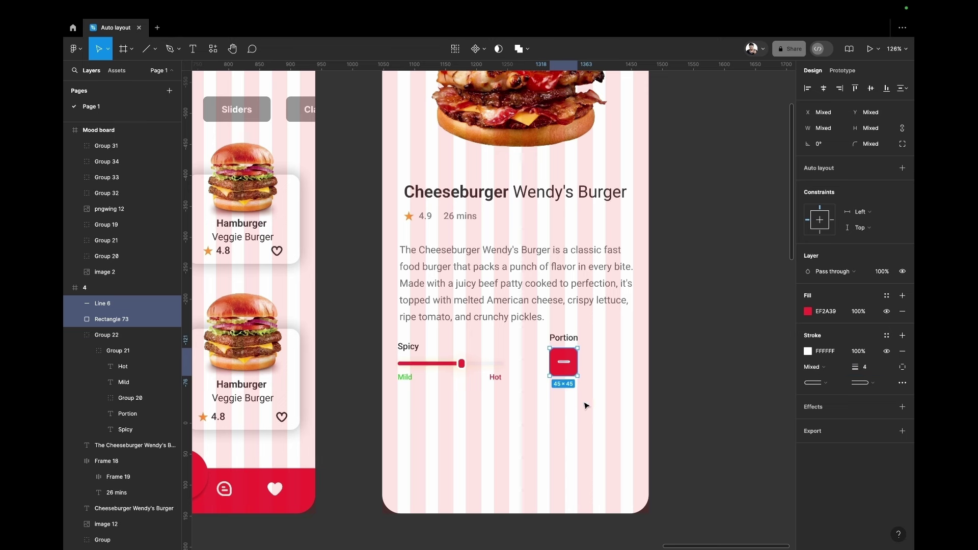
# Add a slightly enlarged quantity number '2' beside the minus button
pyautogui.press('t')
pyautogui.click(588, 364)
pyautogui.write('2')
pyautogui.press('Escape')
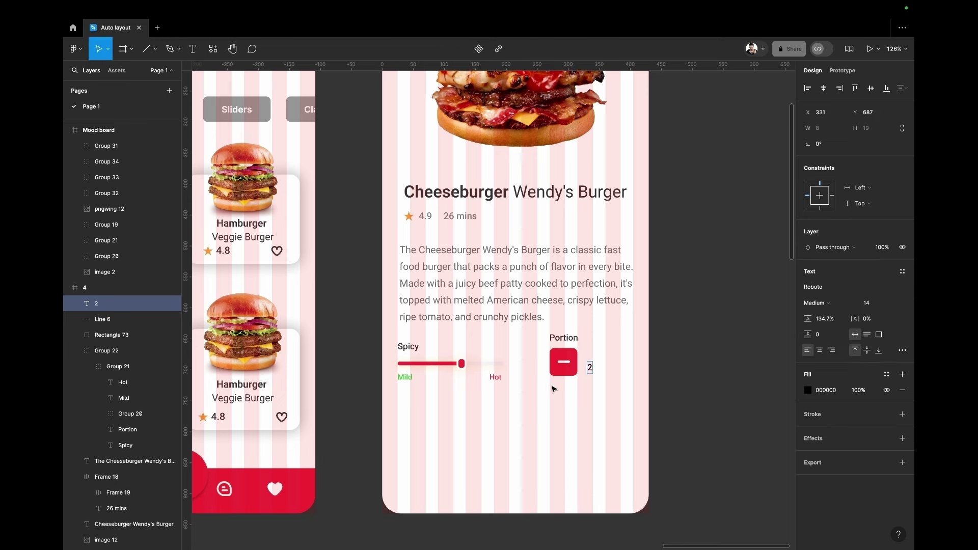
pyautogui.click(590, 370)
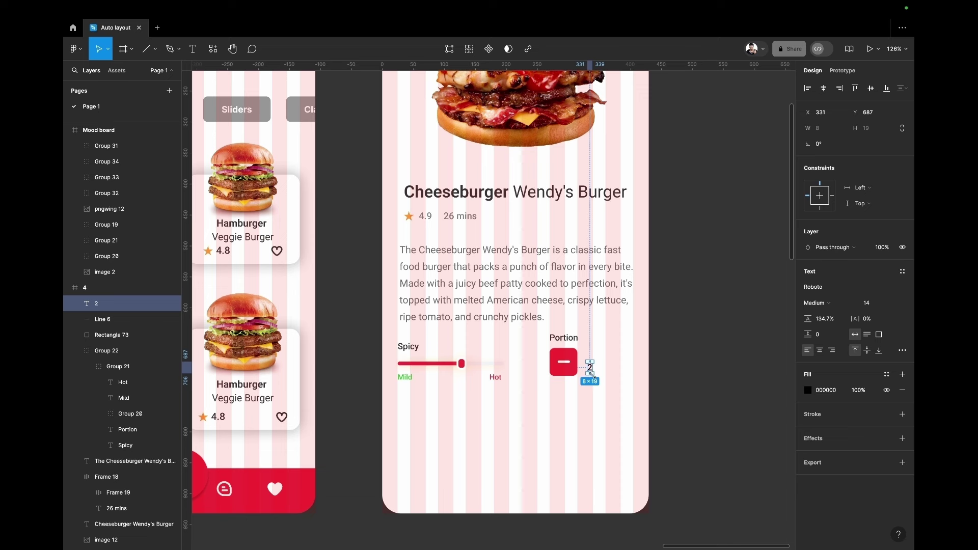
pyautogui.press('k')
pyautogui.moveTo(592, 375); pyautogui.dragTo(594, 377)
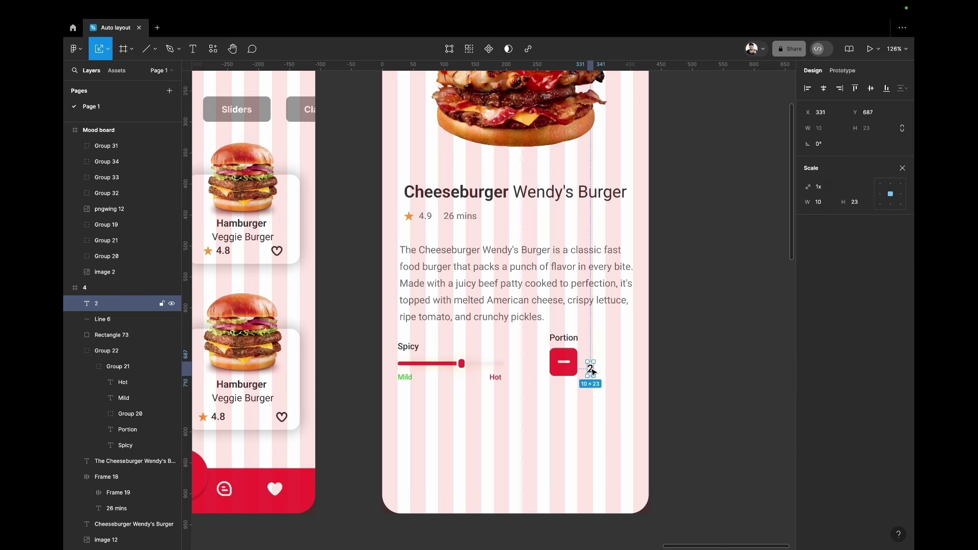
# Duplicate the minus button to the right of '2' to form the plus button
pyautogui.click(556, 369)
pyautogui.moveTo(570, 363)
pyautogui.mouseDown()
pyautogui.moveTo(622, 366)
pyautogui.moveTo(611, 372)
pyautogui.mouseUp()
pyautogui.press('Escape')
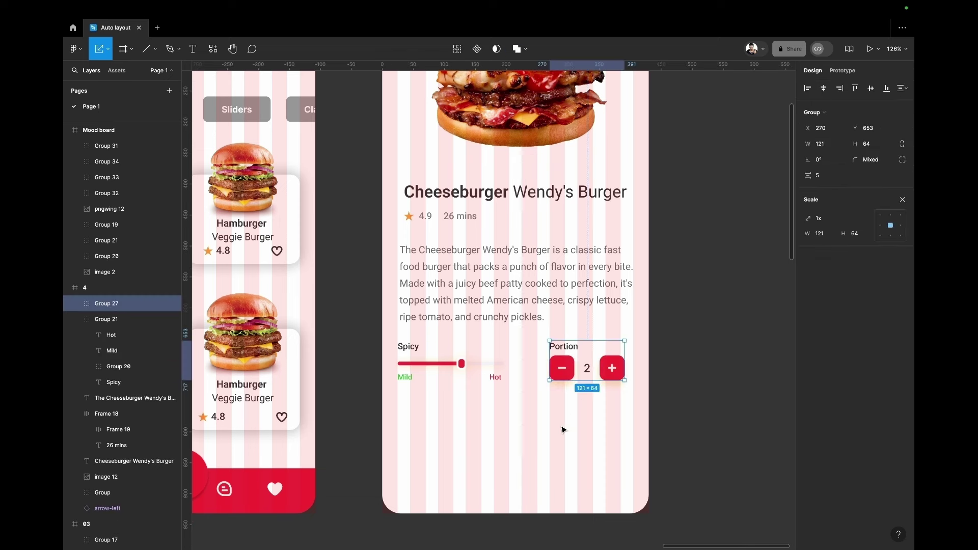
pyautogui.click(564, 430)
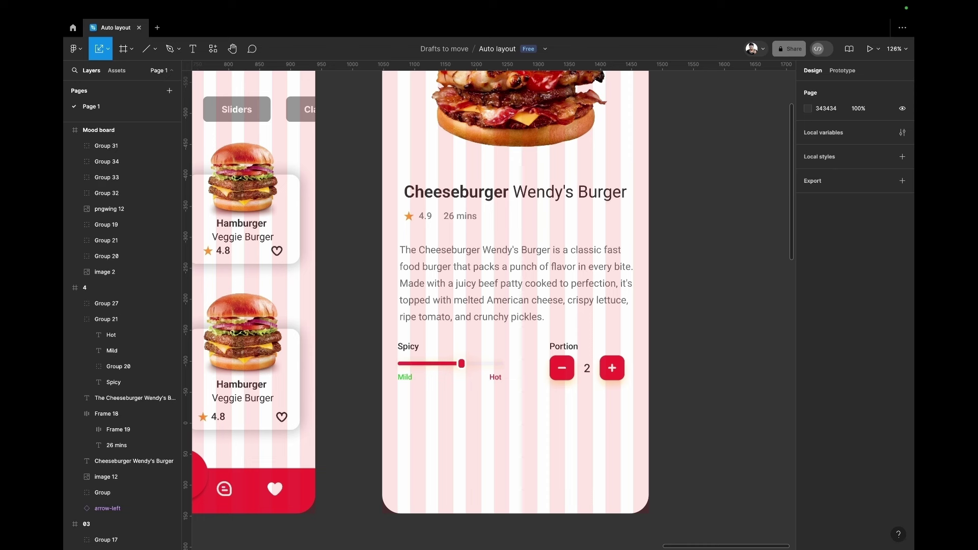
pyautogui.click(156, 49)
# Draw a small and a wide button rectangle along the screen bottom, both with 20 corner radius
pyautogui.click(133, 70)
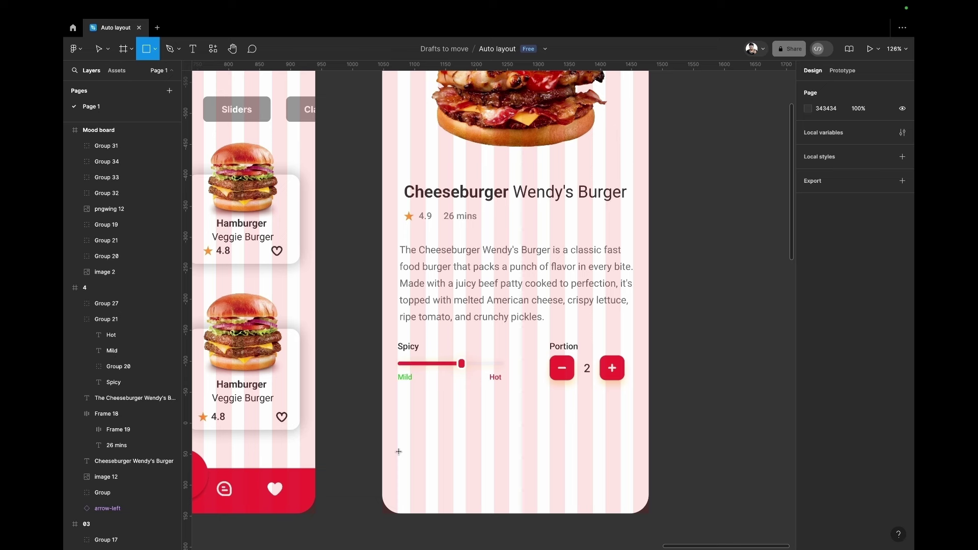
pyautogui.moveTo(398, 448); pyautogui.dragTo(467, 485)
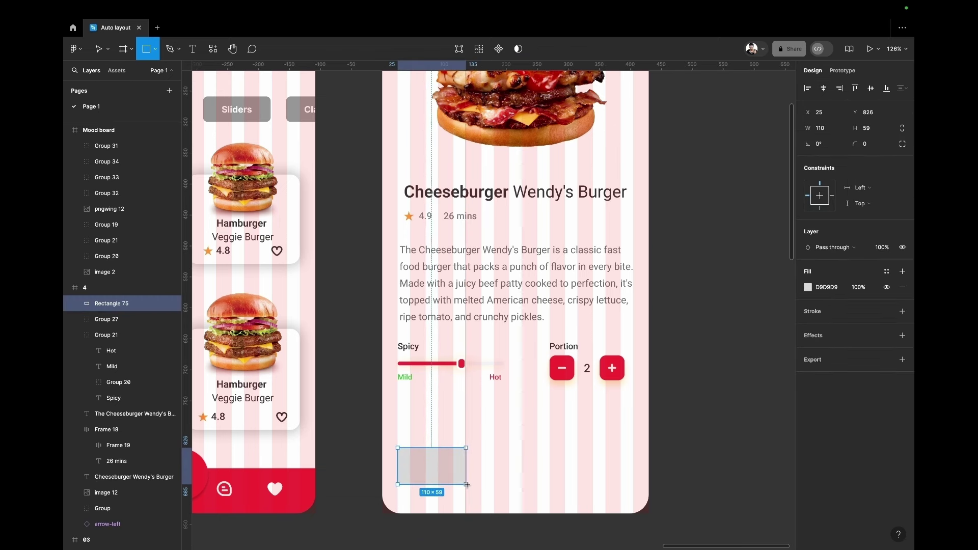
pyautogui.moveTo(443, 467); pyautogui.dragTo(632, 471)
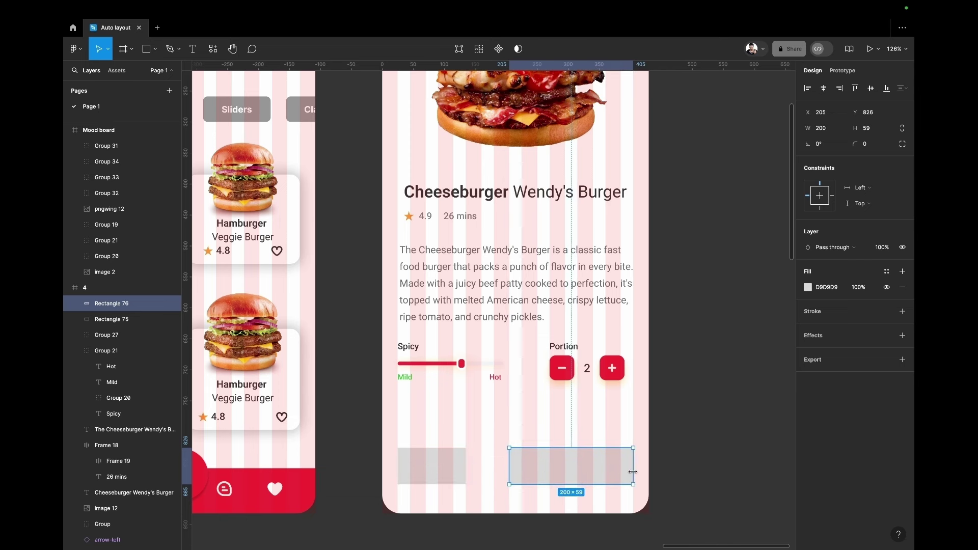
pyautogui.click(433, 461)
pyautogui.keyDown('shift'); pyautogui.click(509, 454); pyautogui.keyUp('shift')
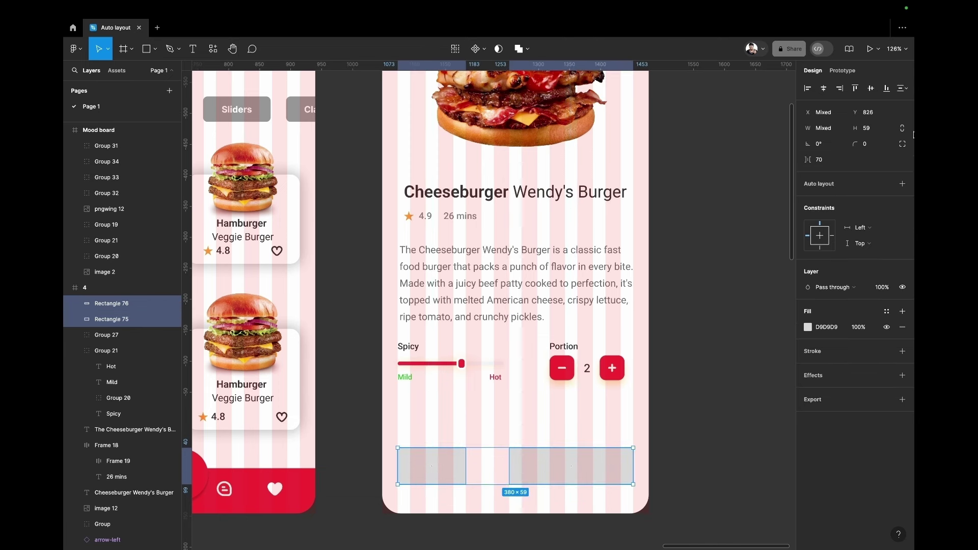
pyautogui.click(866, 144)
pyautogui.write('20')
pyautogui.press('Return')
# Fill the wide button near-black and the small button with red sampled from the canvas
pyautogui.click(512, 430)
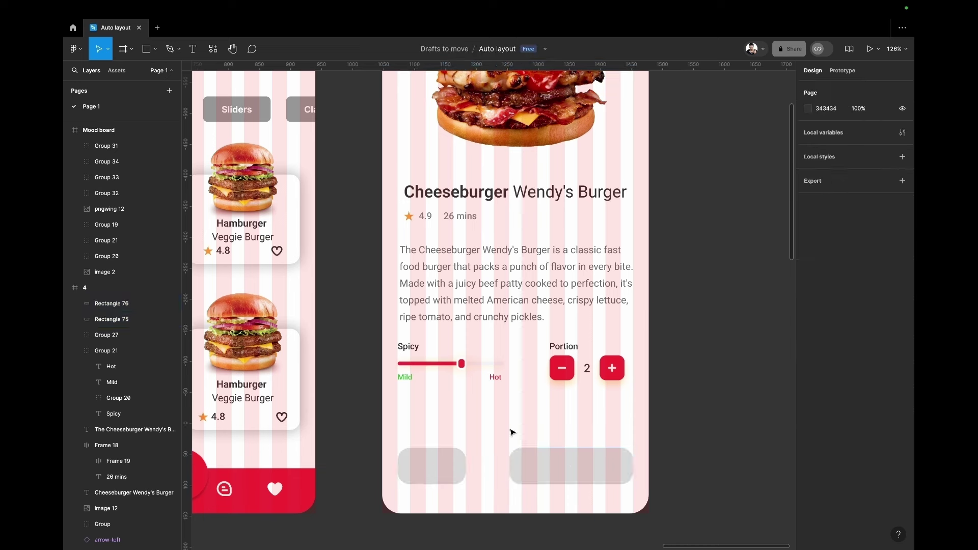
pyautogui.click(553, 474)
pyautogui.click(807, 286)
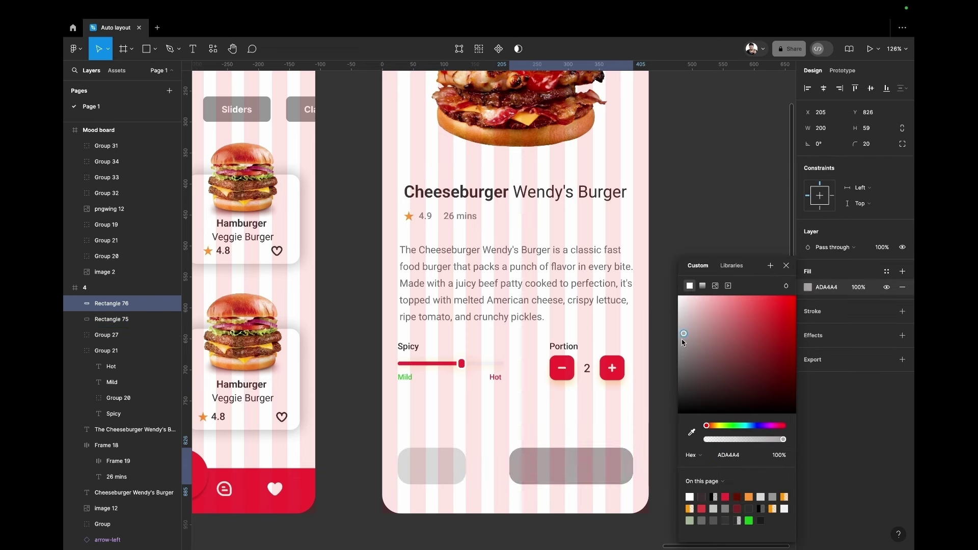
pyautogui.moveTo(678, 313); pyautogui.dragTo(677, 392)
pyautogui.click(692, 432)
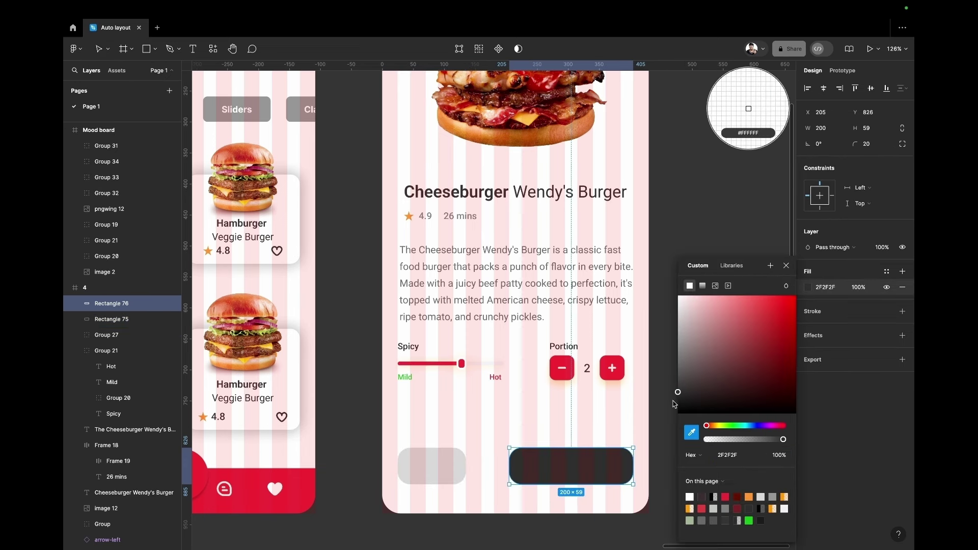
pyautogui.click(786, 265)
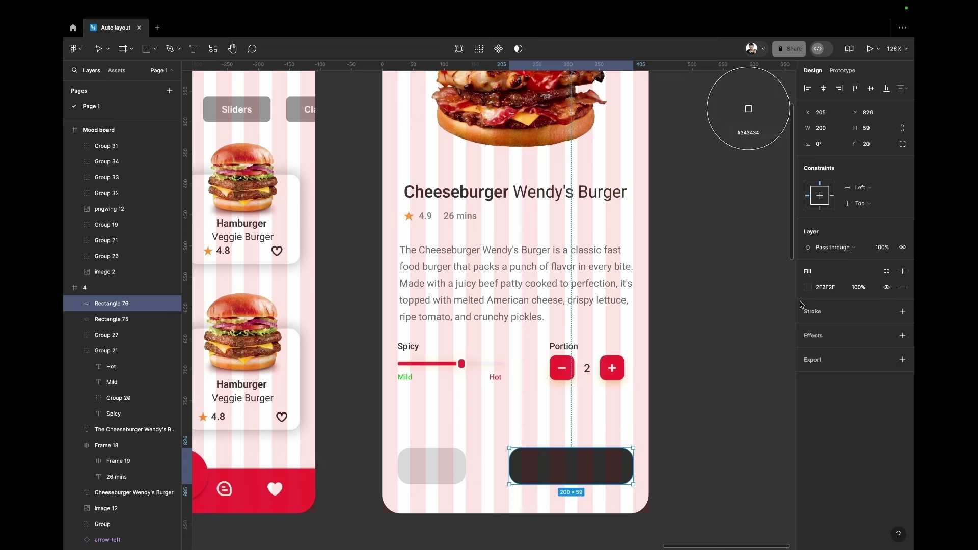
pyautogui.press('Escape')
pyautogui.click(434, 465)
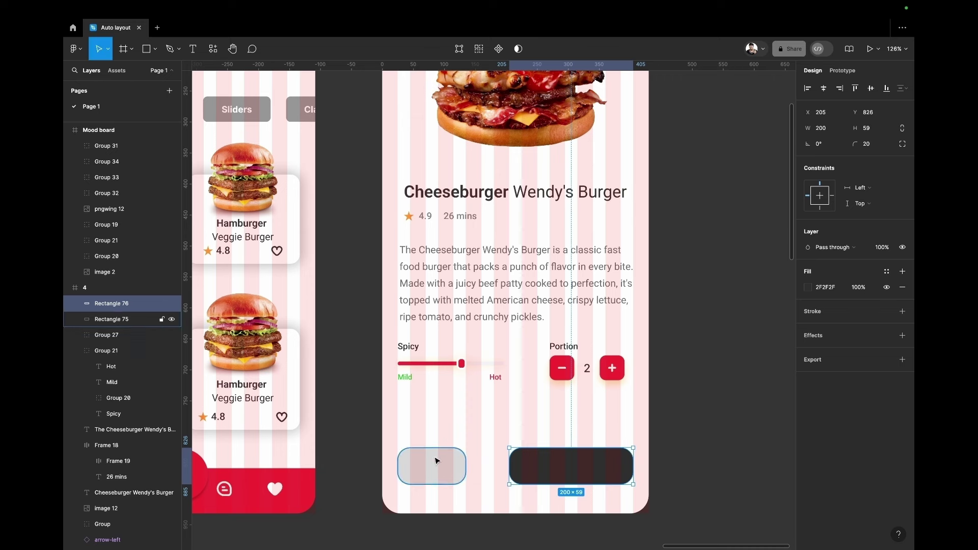
pyautogui.click(807, 288)
pyautogui.click(684, 337)
pyautogui.click(612, 368)
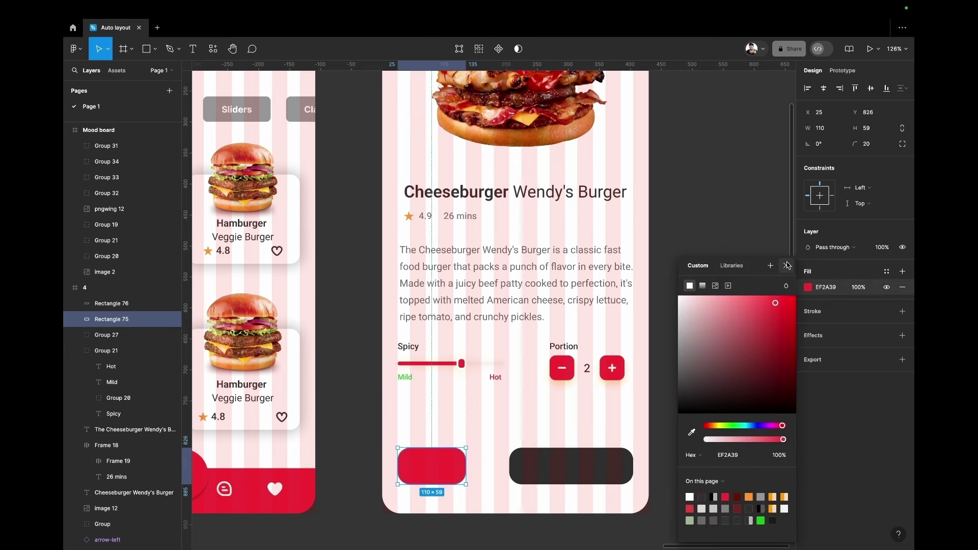
pyautogui.press('Escape')
# Add an 'ORDER NOW' label in Inter Semi Bold, centred on the dark button
pyautogui.click(573, 480)
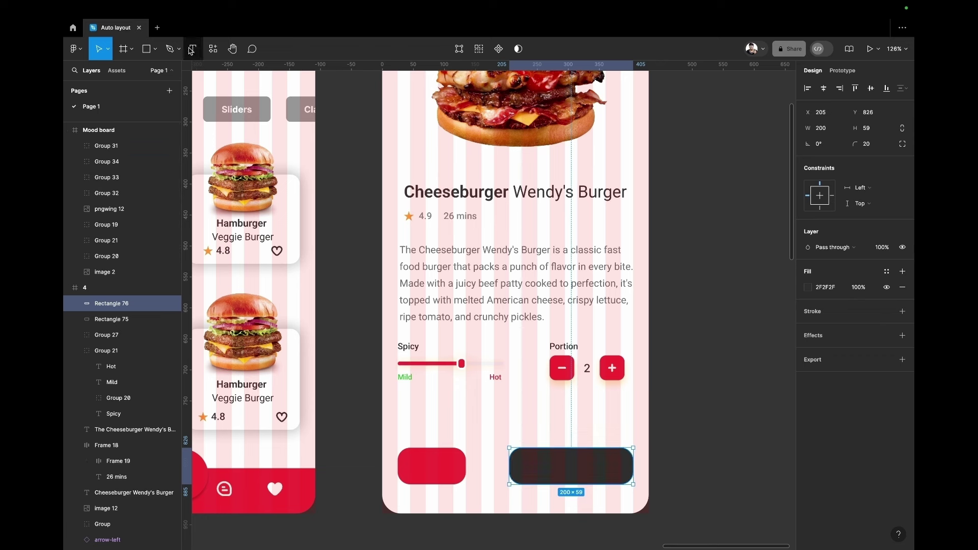
pyautogui.press('t')
pyautogui.click(540, 465)
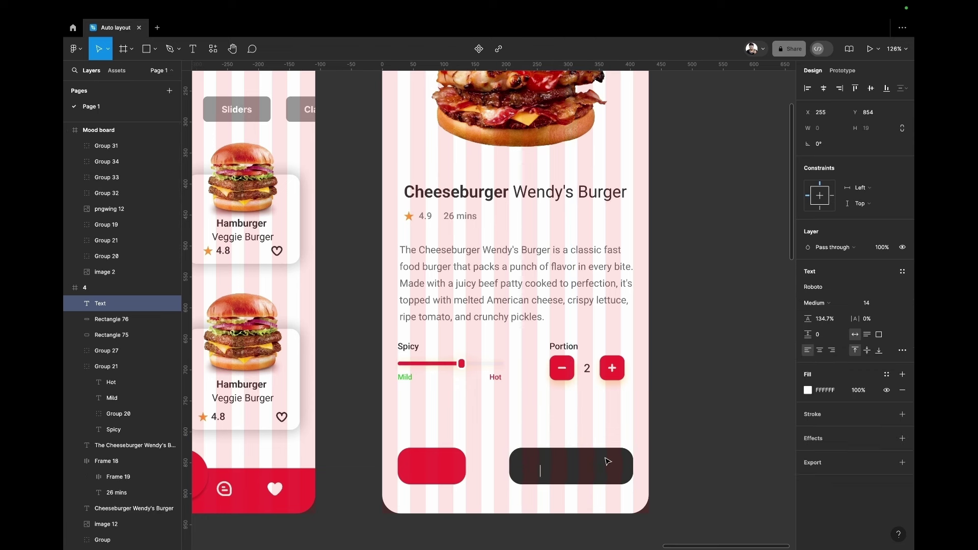
pyautogui.write('Order')
pyautogui.press('BackSpace')
pyautogui.press('BackSpace')
pyautogui.press('BackSpace')
pyautogui.press('BackSpace')
pyautogui.write('ORDER')
pyautogui.write(' NOW')
pyautogui.press('Escape')
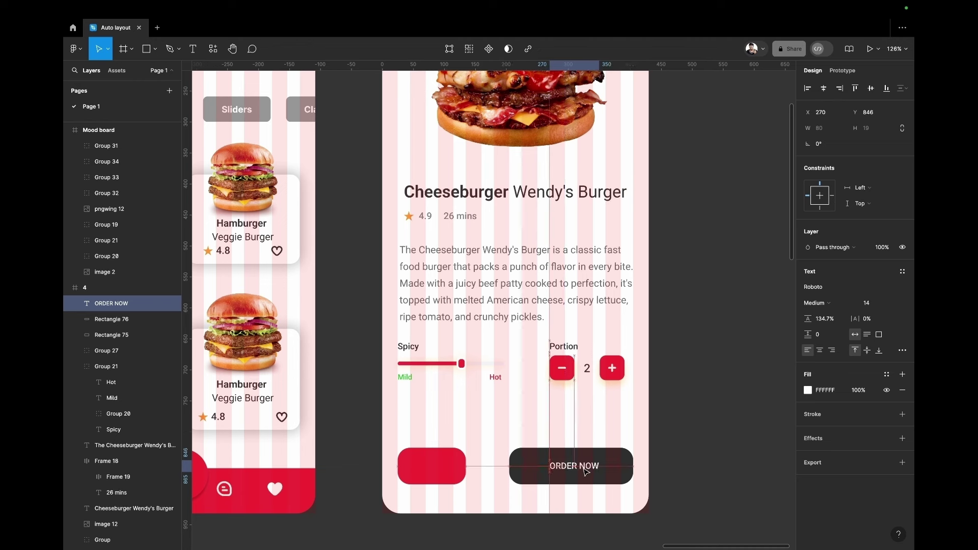
pyautogui.moveTo(576, 476); pyautogui.dragTo(583, 471)
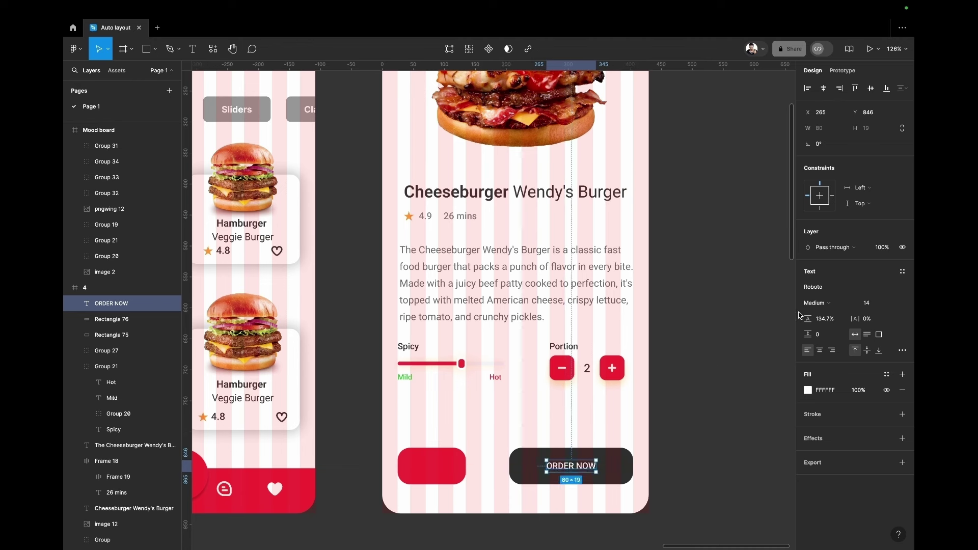
pyautogui.click(818, 287)
pyautogui.write('inter')
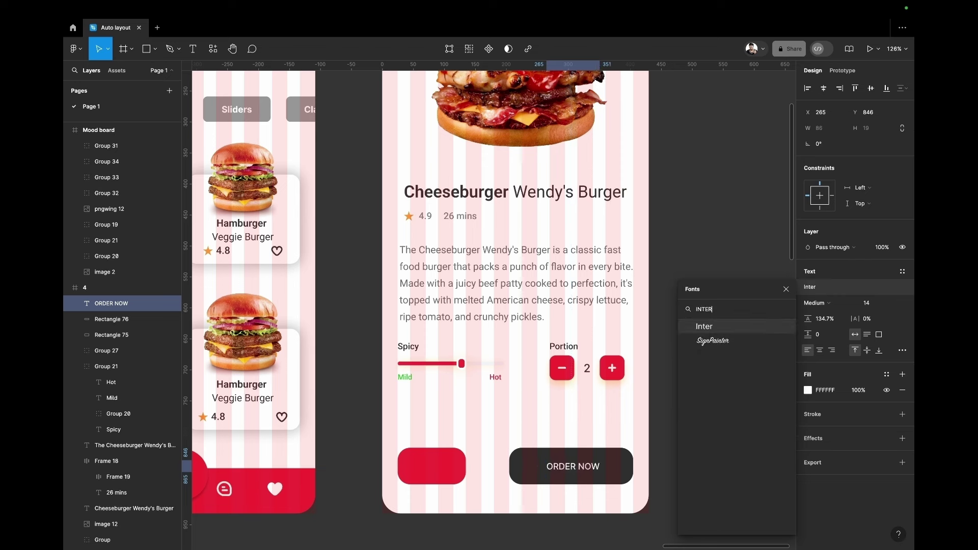
pyautogui.click(708, 341)
pyautogui.click(817, 302)
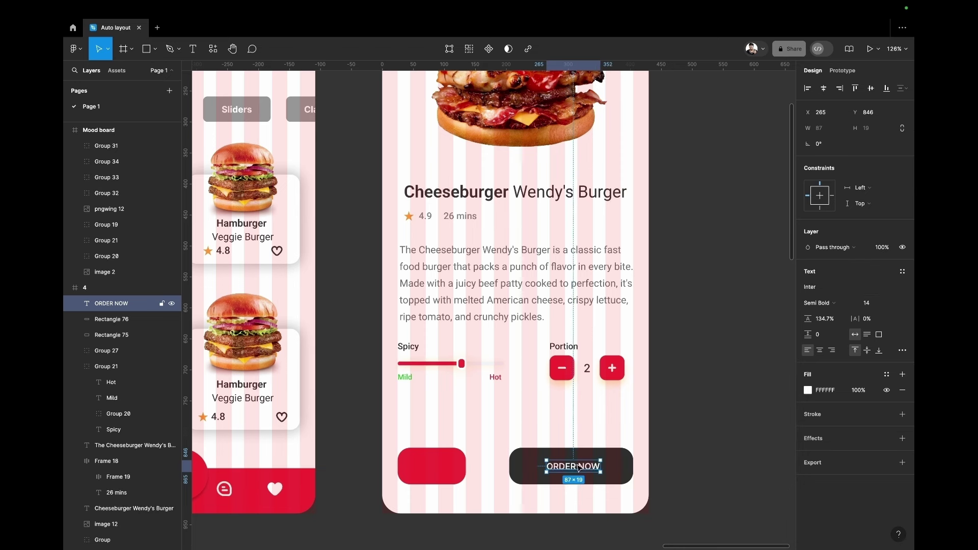
pyautogui.moveTo(572, 467); pyautogui.dragTo(571, 467)
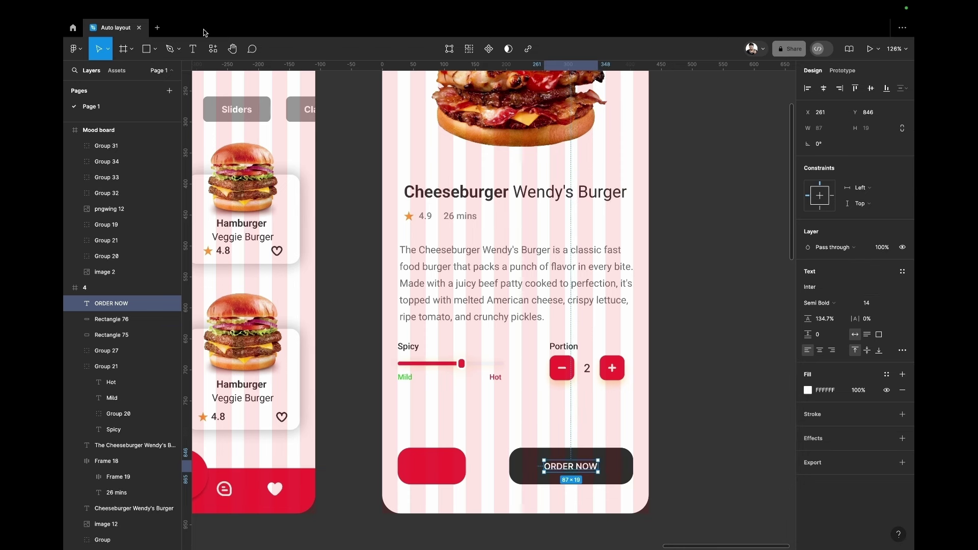
# Add a '$8.24' price label centred inside the red button
pyautogui.press('t')
pyautogui.click(427, 463)
pyautogui.write('$')
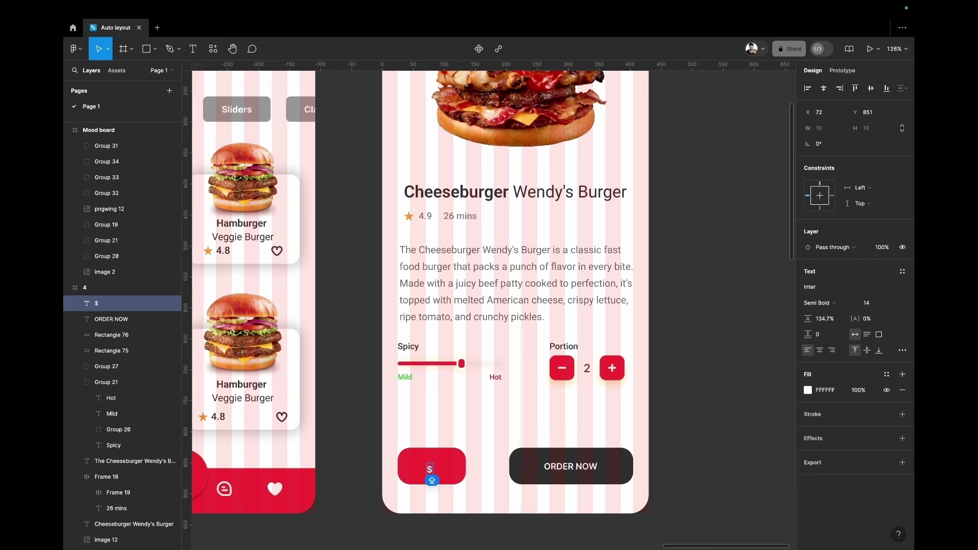
pyautogui.write('8.24')
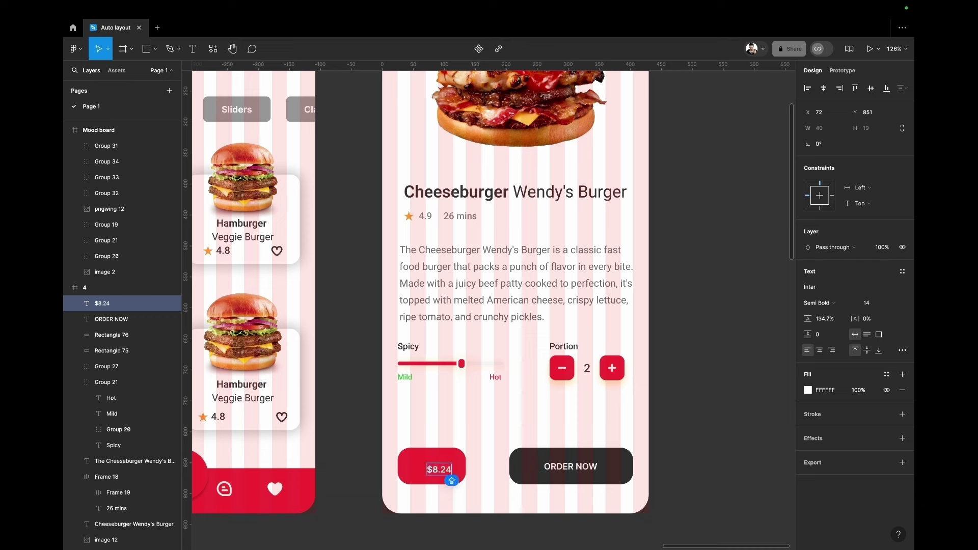
pyautogui.press('Escape')
pyautogui.moveTo(440, 469); pyautogui.dragTo(432, 467)
pyautogui.keyDown('shift'); pyautogui.click(408, 467); pyautogui.keyUp('shift')
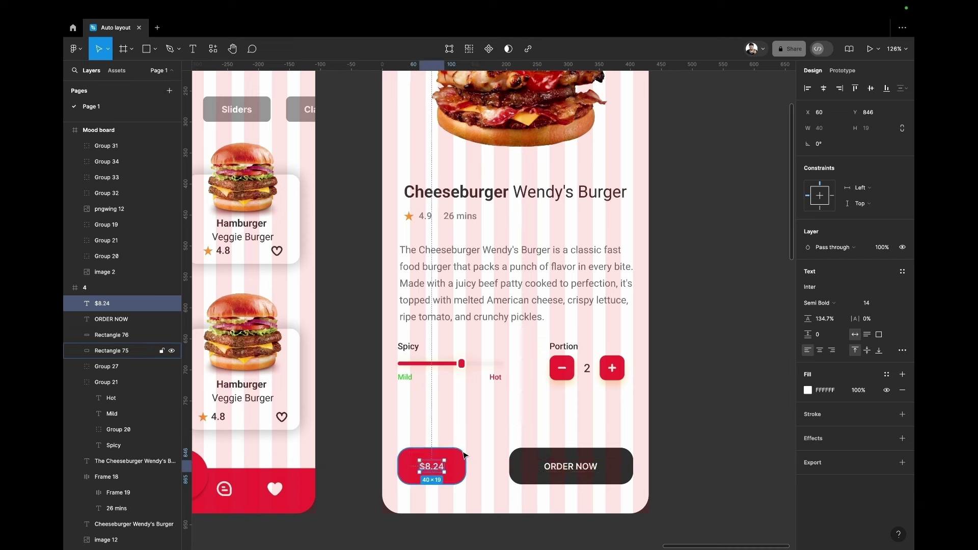
pyautogui.click(582, 419)
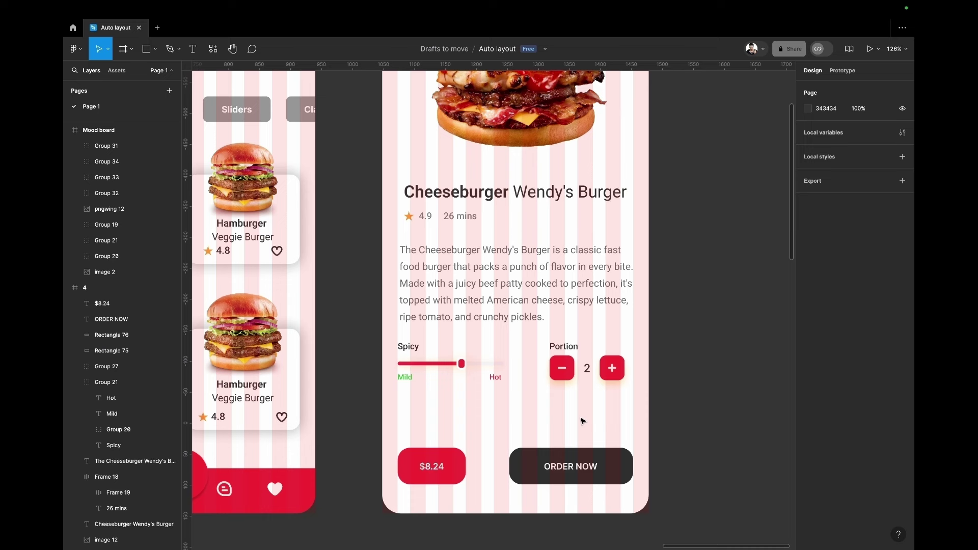
# Widen the dark button leftward and align the ORDER NOW label to its horizontal centre
pyautogui.click(508, 467)
pyautogui.moveTo(508, 467); pyautogui.dragTo(490, 467)
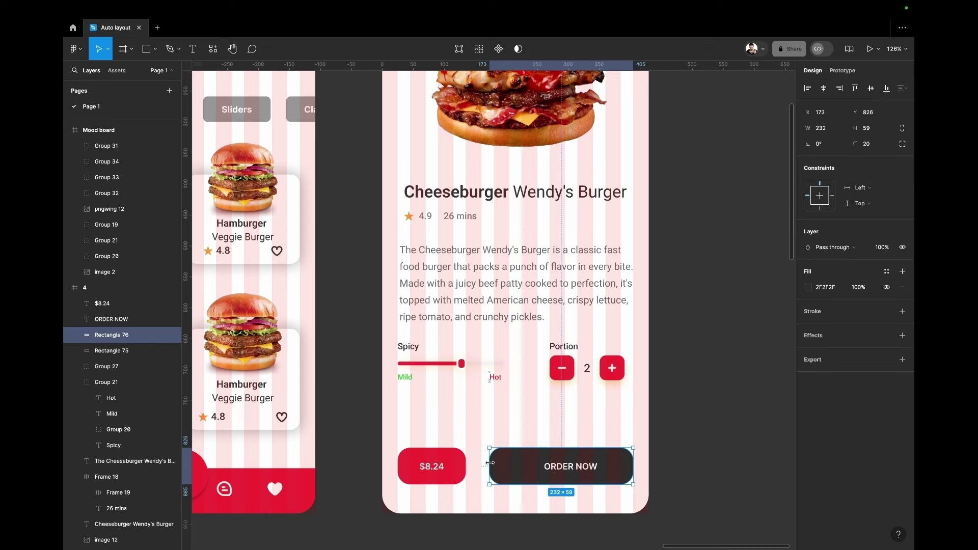
pyautogui.keyDown('shift'); pyautogui.click(593, 470); pyautogui.keyUp('shift')
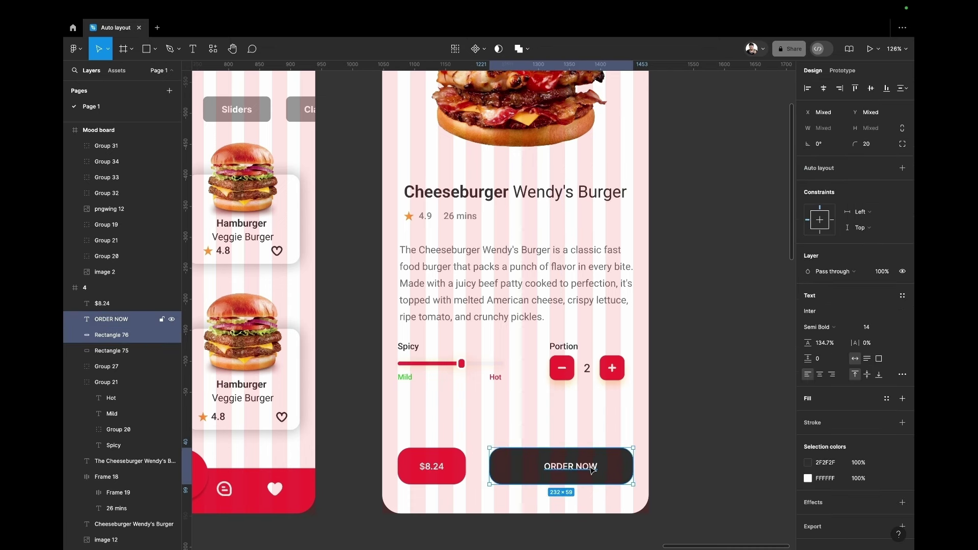
pyautogui.click(824, 88)
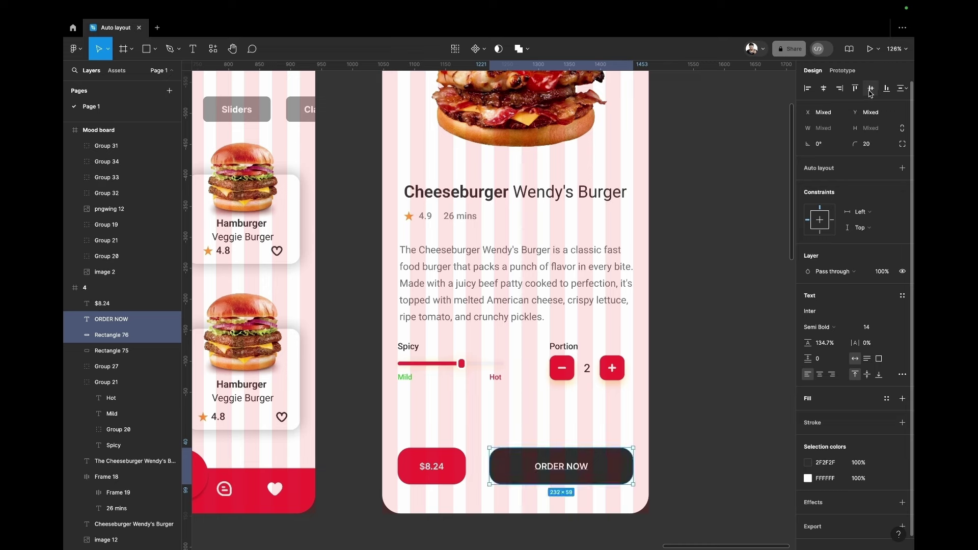
pyautogui.click(675, 351)
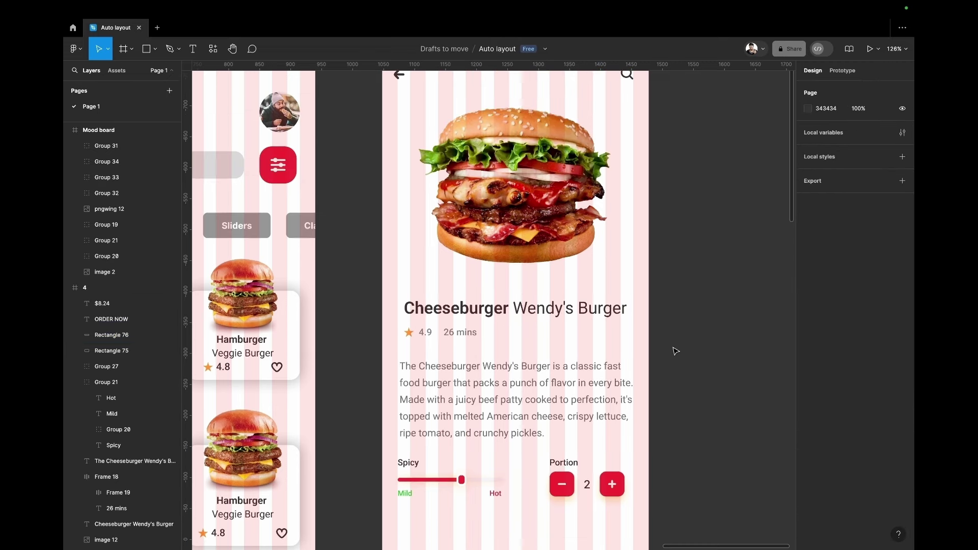
# Nudge the description, Spicy slider and Portion controls down together
pyautogui.scroll(-5, 675, 351)
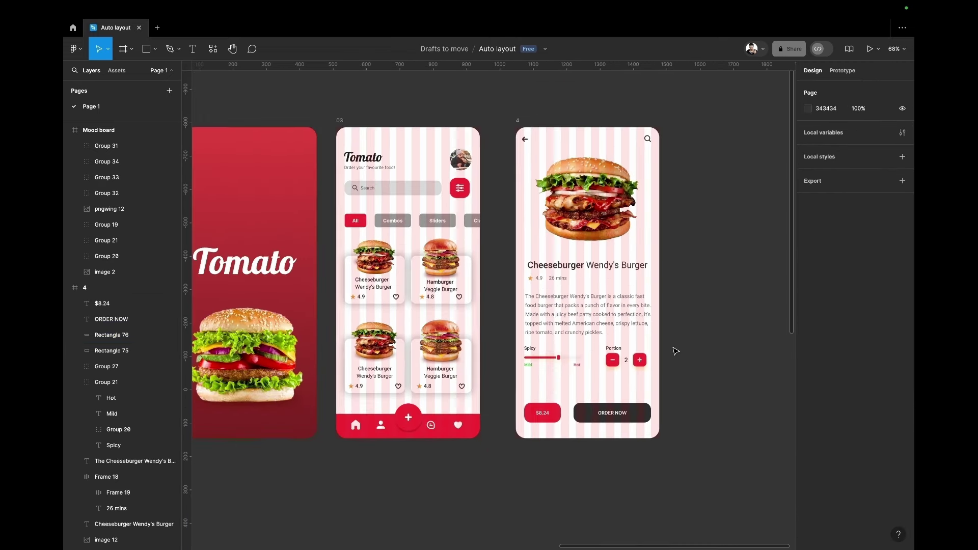
pyautogui.click(607, 314)
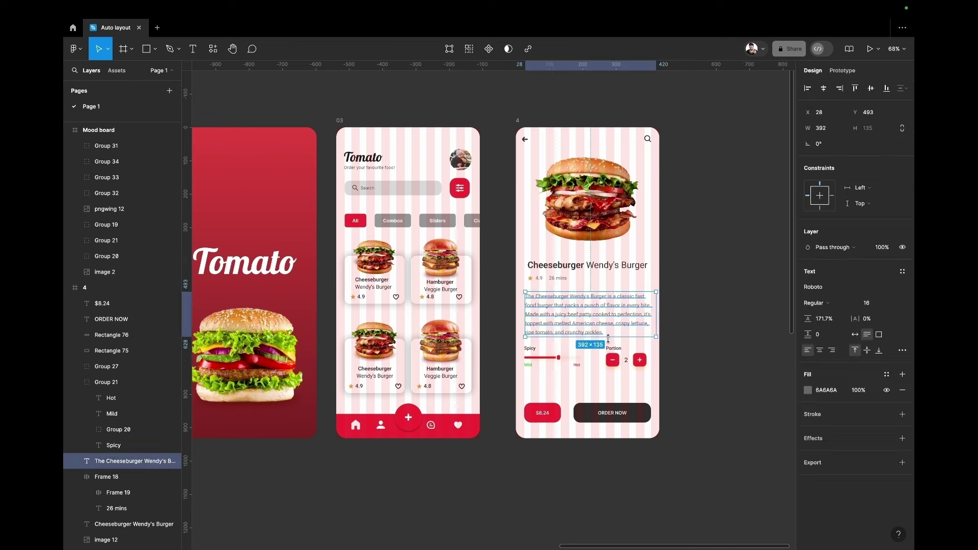
pyautogui.keyDown('shift'); pyautogui.click(617, 357); pyautogui.keyUp('shift')
pyautogui.keyDown('shift'); pyautogui.click(556, 360); pyautogui.keyUp('shift')
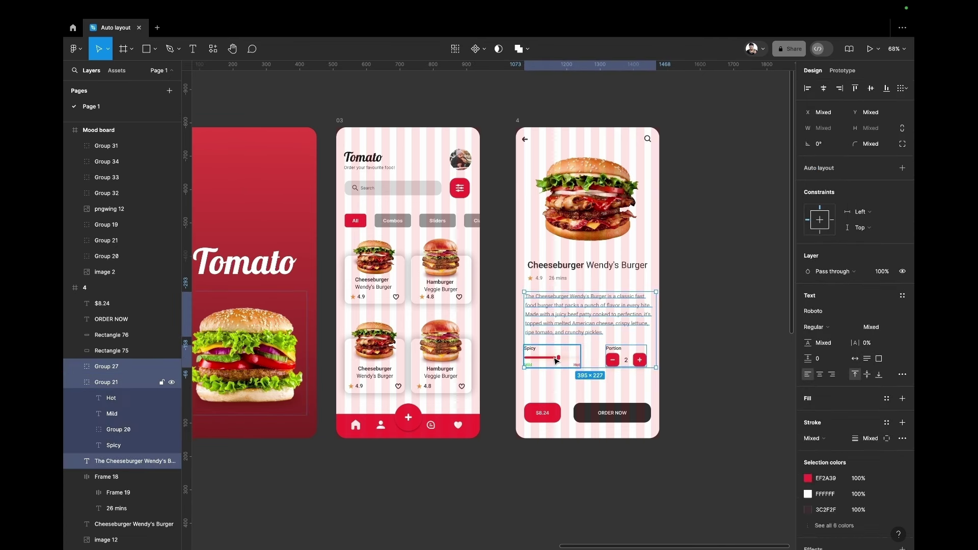
pyautogui.press('Down')
pyautogui.press('Down')
pyautogui.press('Down')
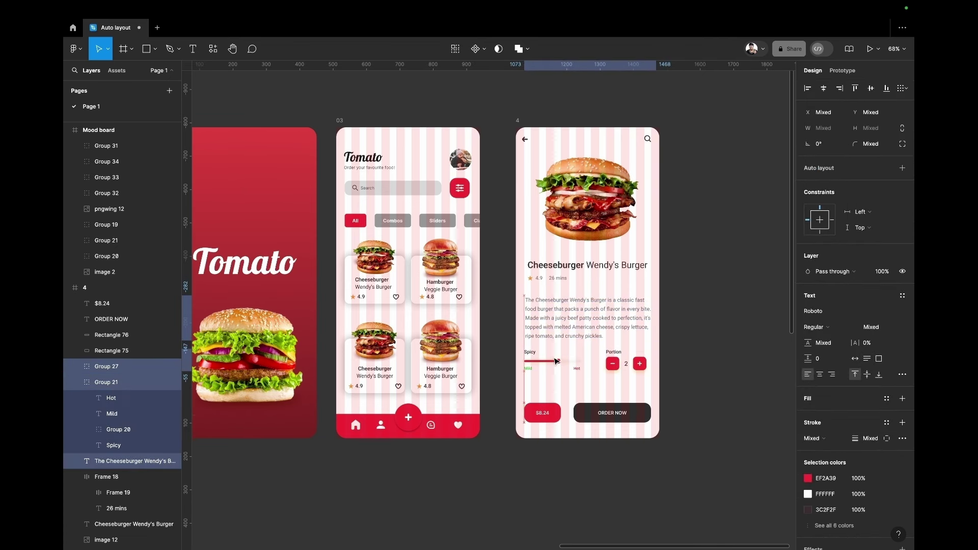
pyautogui.press('Down')
pyautogui.press('Down')
pyautogui.press('Down')
pyautogui.press('Down')
pyautogui.press('Down')
pyautogui.press('Down')
pyautogui.press('Down')
pyautogui.press('Down')
pyautogui.press('Down')
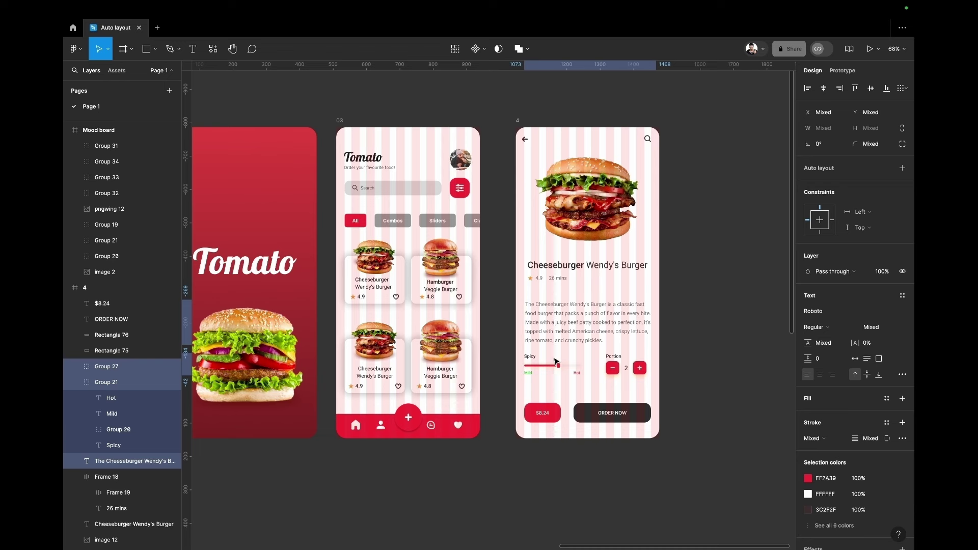
# Move the Cheeseburger Wendy's Burger title and rating row lower
pyautogui.click(559, 265)
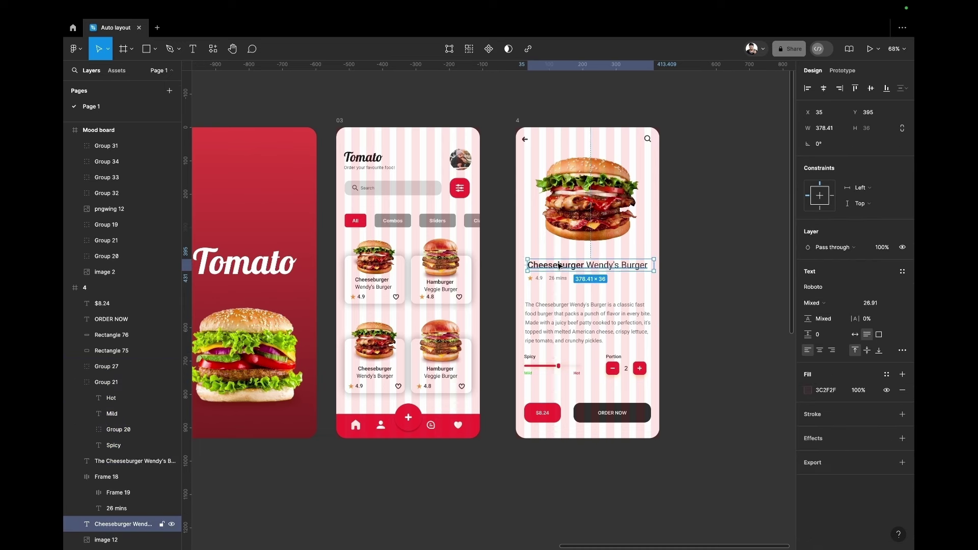
pyautogui.keyDown('shift'); pyautogui.click(553, 282); pyautogui.keyUp('shift')
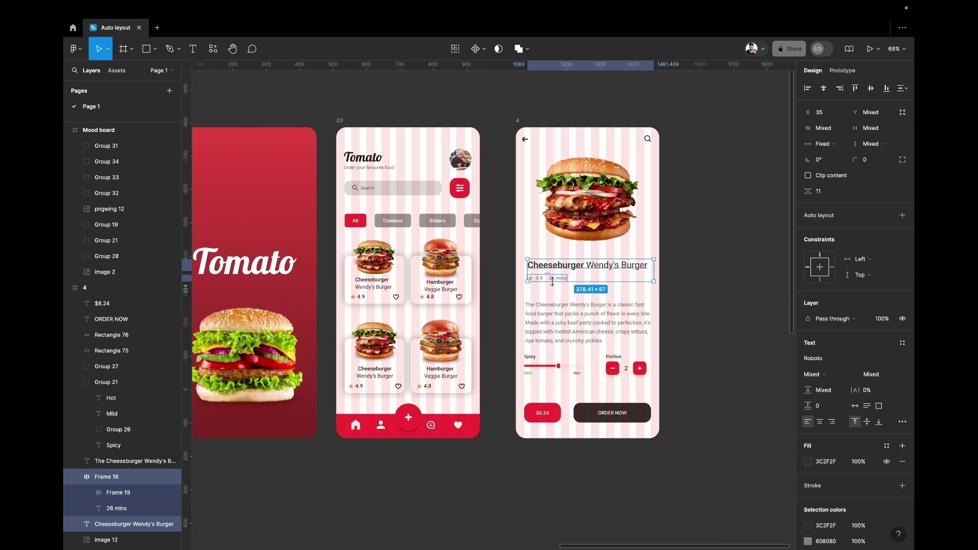
pyautogui.moveTo(553, 282); pyautogui.dragTo(556, 285)
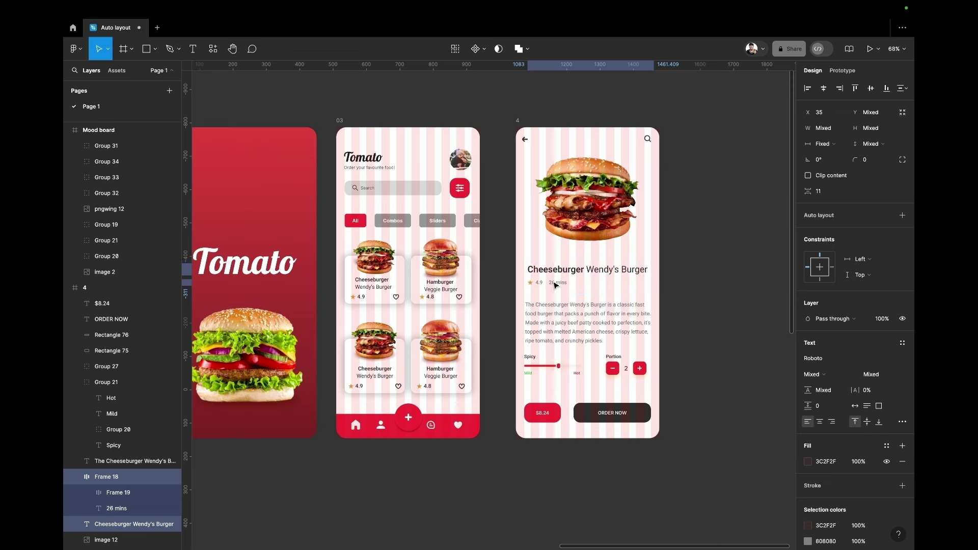
pyautogui.press('Down')
pyautogui.press('Down')
pyautogui.press('Down')
pyautogui.press('Down')
pyautogui.press('Down')
pyautogui.press('Down')
pyautogui.press('Down')
pyautogui.press('Down')
pyautogui.press('Down')
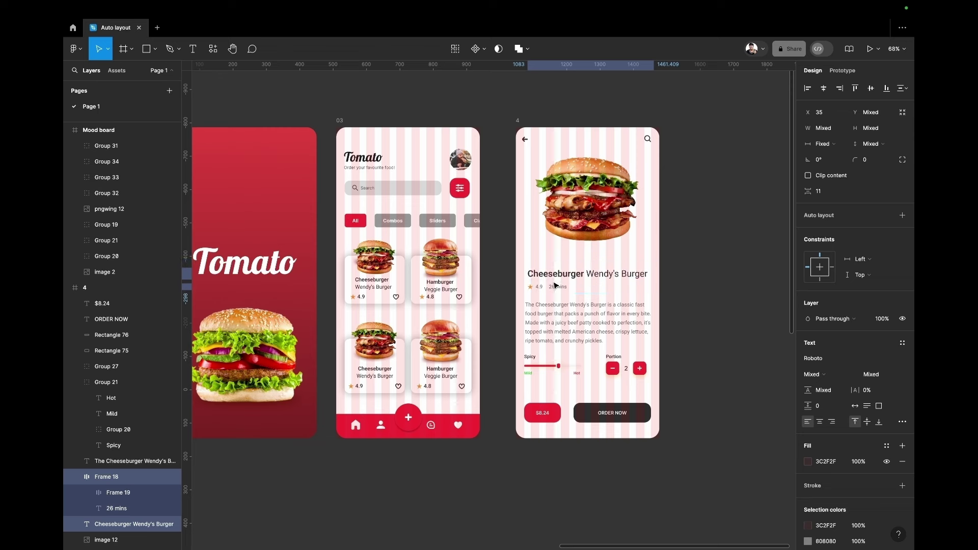
# Enlarge the burger photo from its corner
pyautogui.click(535, 251)
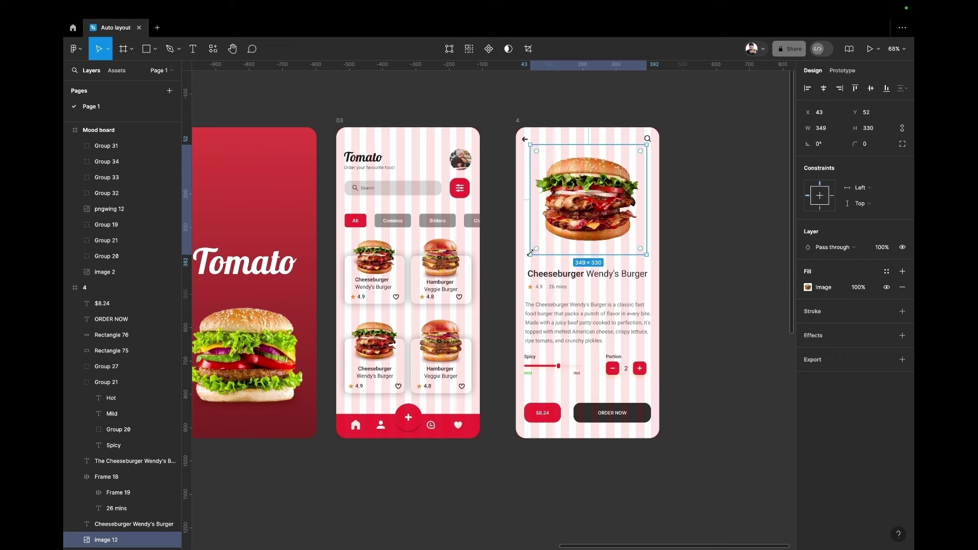
pyautogui.moveTo(532, 253); pyautogui.dragTo(530, 260)
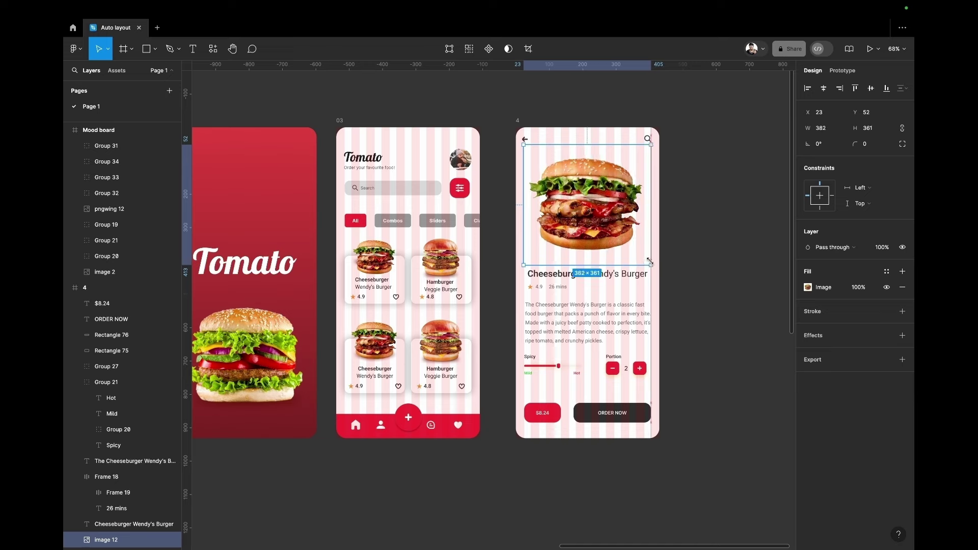
pyautogui.click(700, 240)
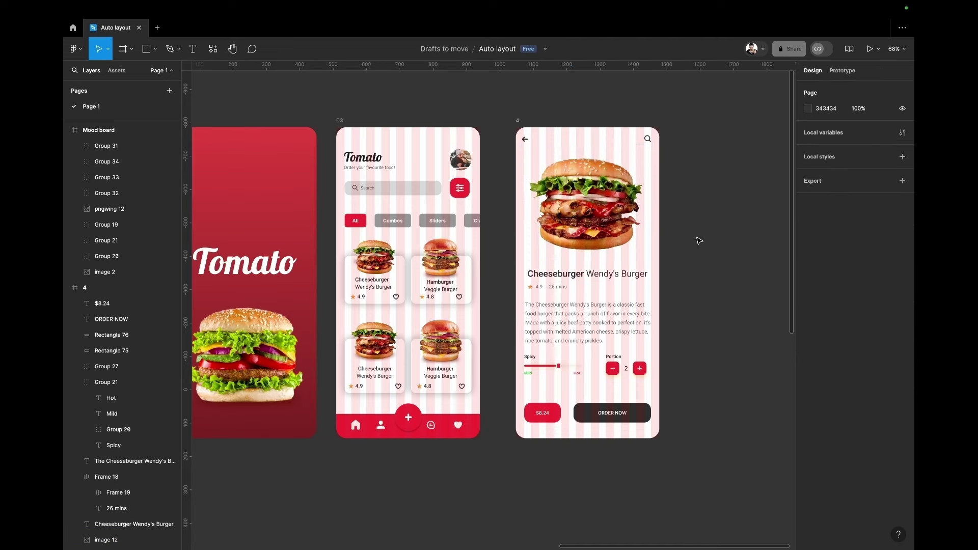
pyautogui.scroll(5, 699, 240)
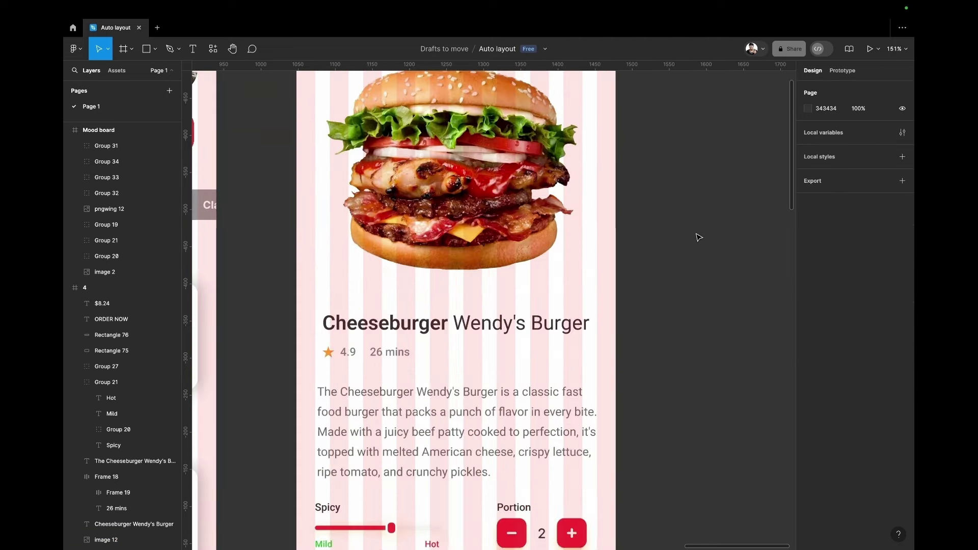
pyautogui.scroll(-5, 699, 238)
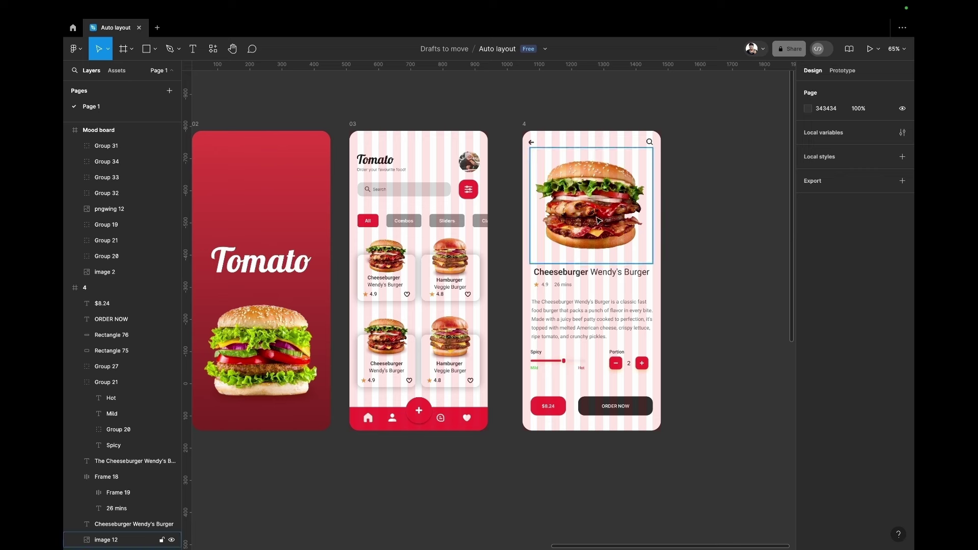
# Try narrowing the Portion controls group, then undo the resize
pyautogui.click(610, 277)
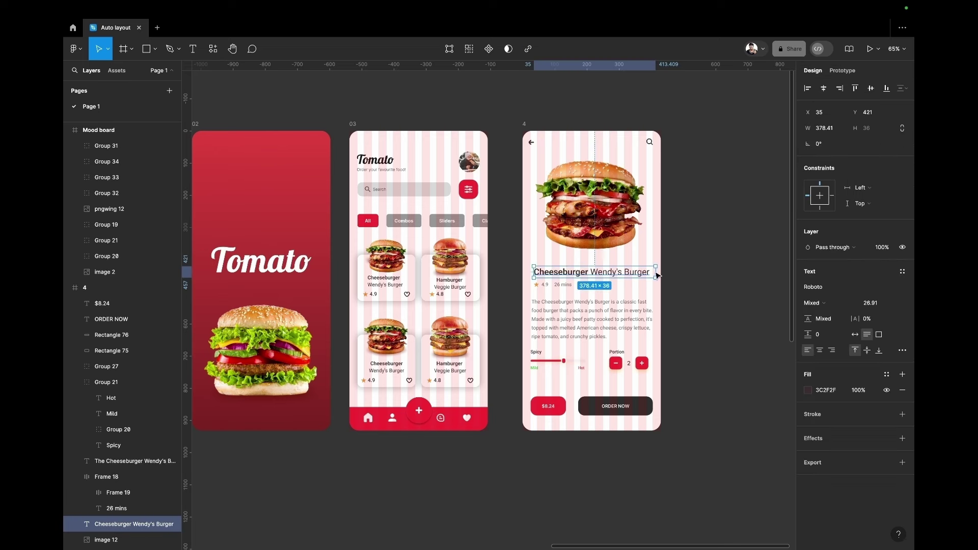
pyautogui.click(623, 366)
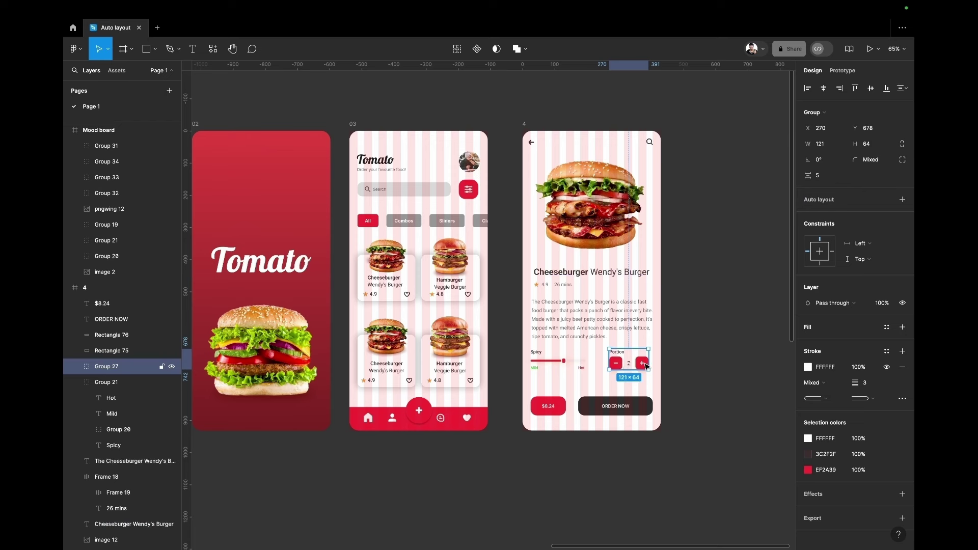
pyautogui.moveTo(649, 360); pyautogui.dragTo(643, 359)
pyautogui.hotkey('ctrl', 'z')
pyautogui.press('Escape')
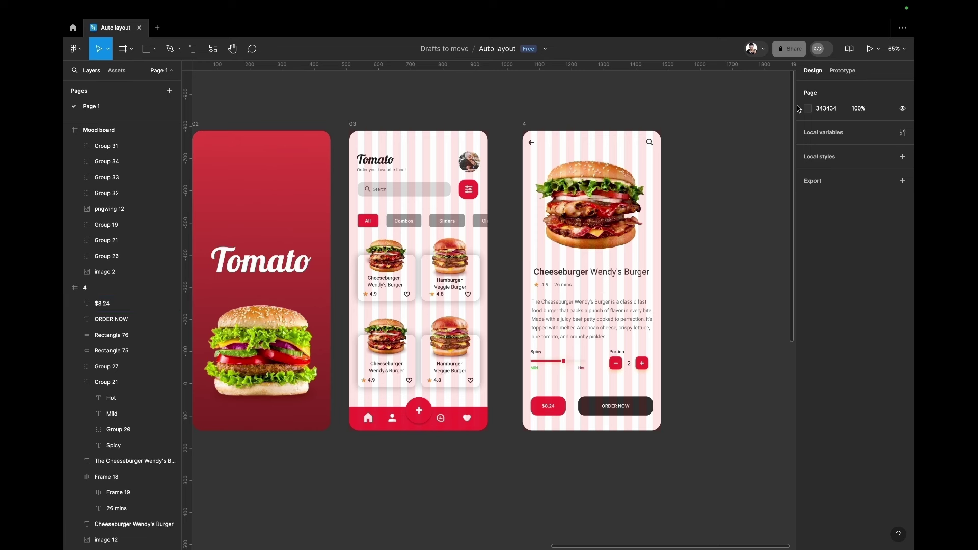
# Connect the first Cheeseburger card on frame 03 to frame 4 with an On tap trigger
pyautogui.click(843, 71)
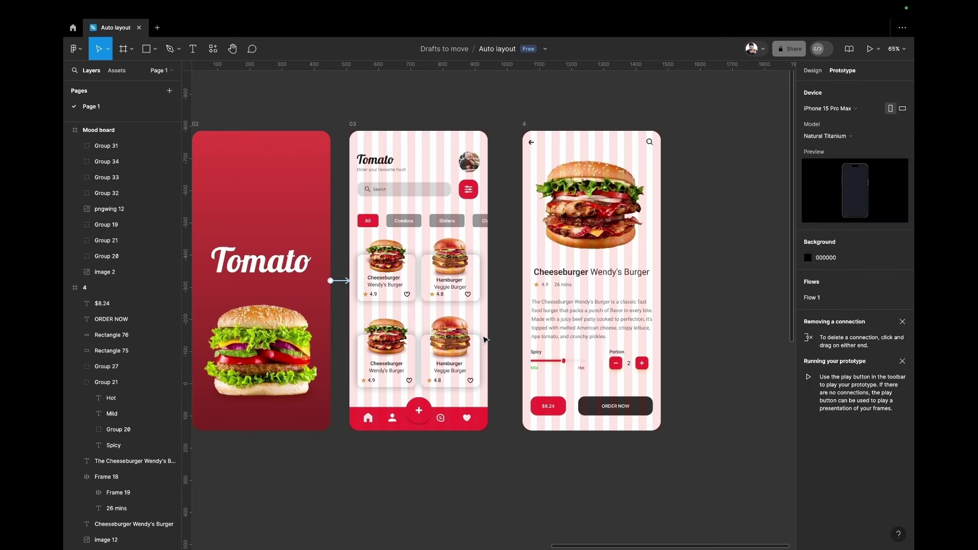
pyautogui.click(356, 124)
pyautogui.moveTo(386, 268)
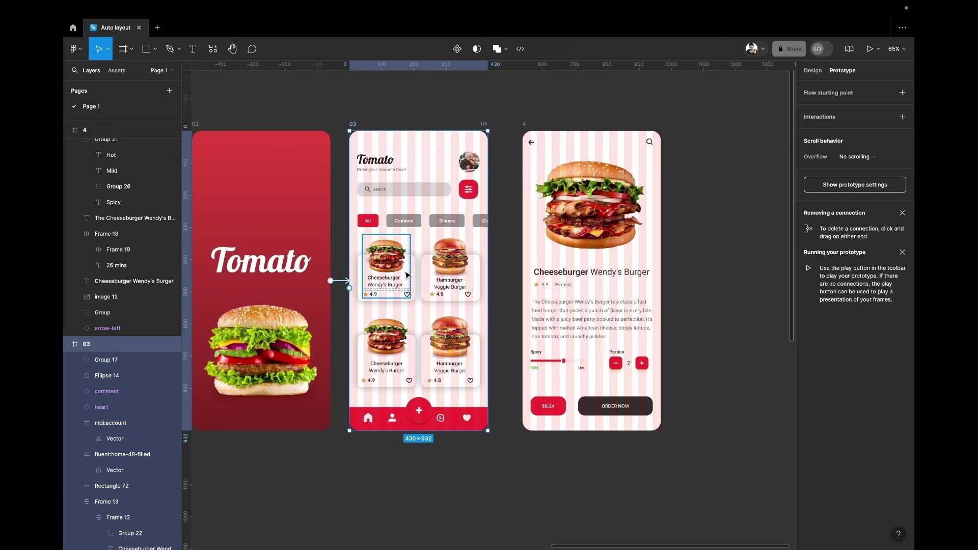
pyautogui.click(408, 275)
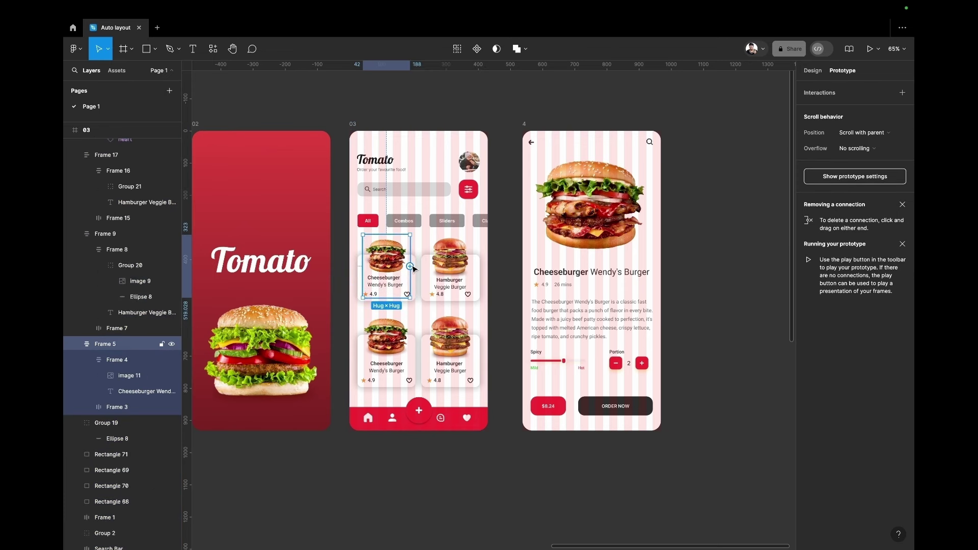
pyautogui.moveTo(410, 266); pyautogui.dragTo(527, 238)
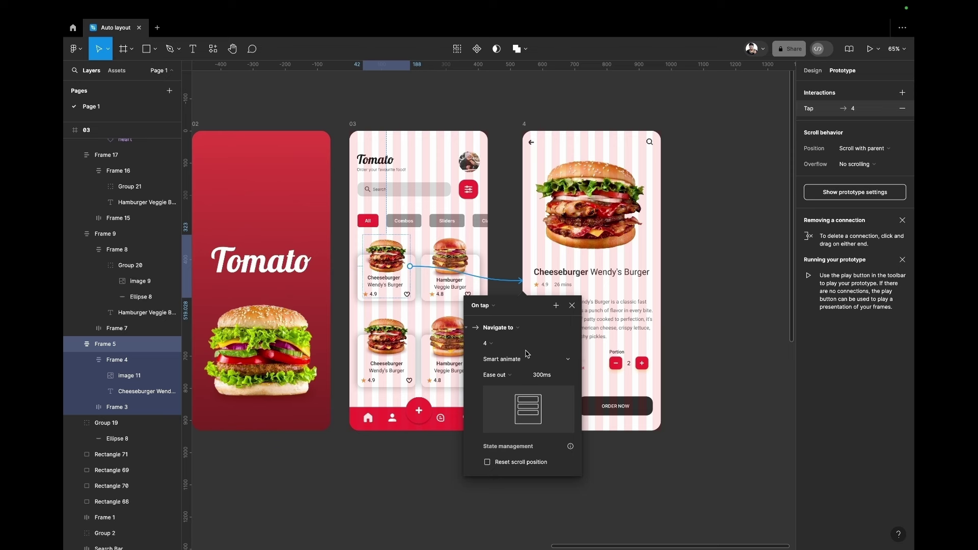
pyautogui.click(494, 307)
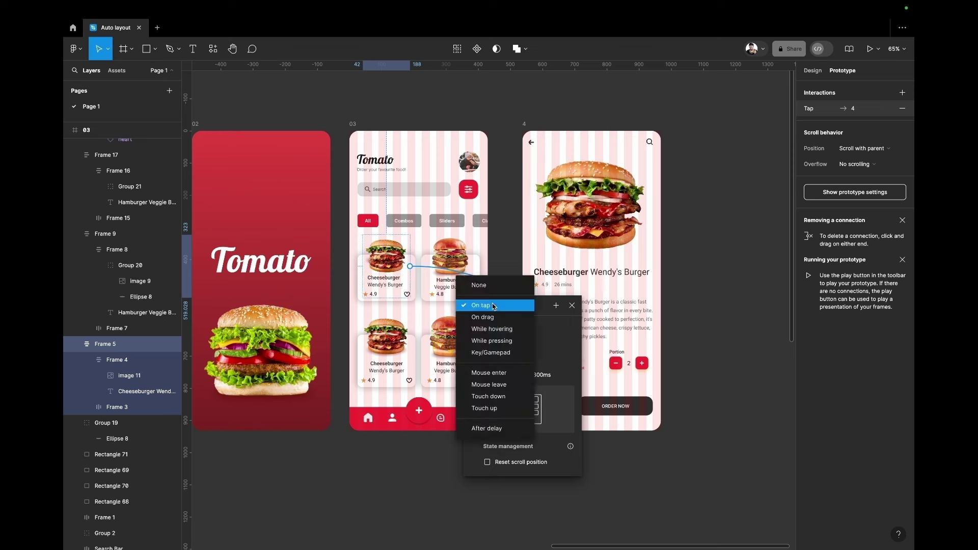
pyautogui.click(494, 305)
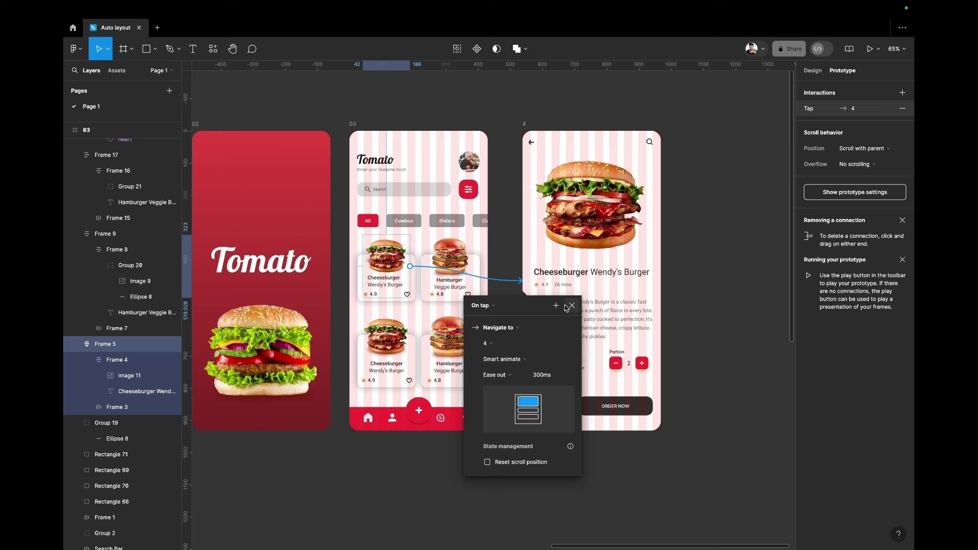
pyautogui.click(572, 306)
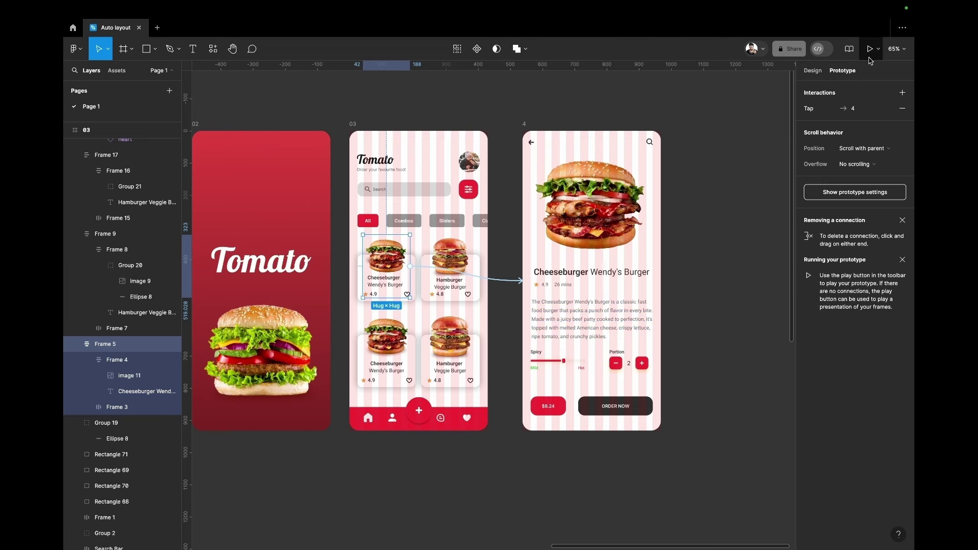
pyautogui.scroll(2, 408, 163)
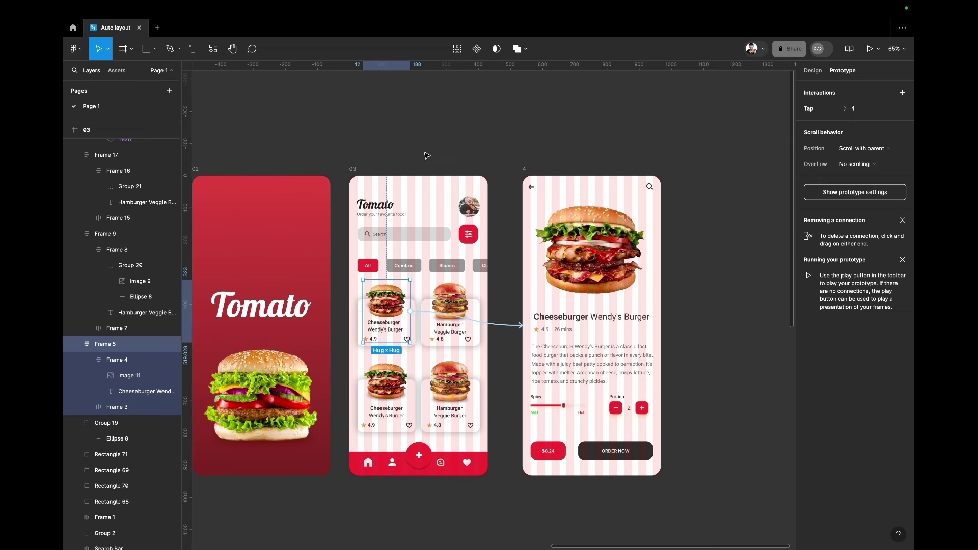
pyautogui.scroll(-1, 408, 158)
pyautogui.hscroll(-5, 387, 158)
pyautogui.hscroll(-2, 387, 157)
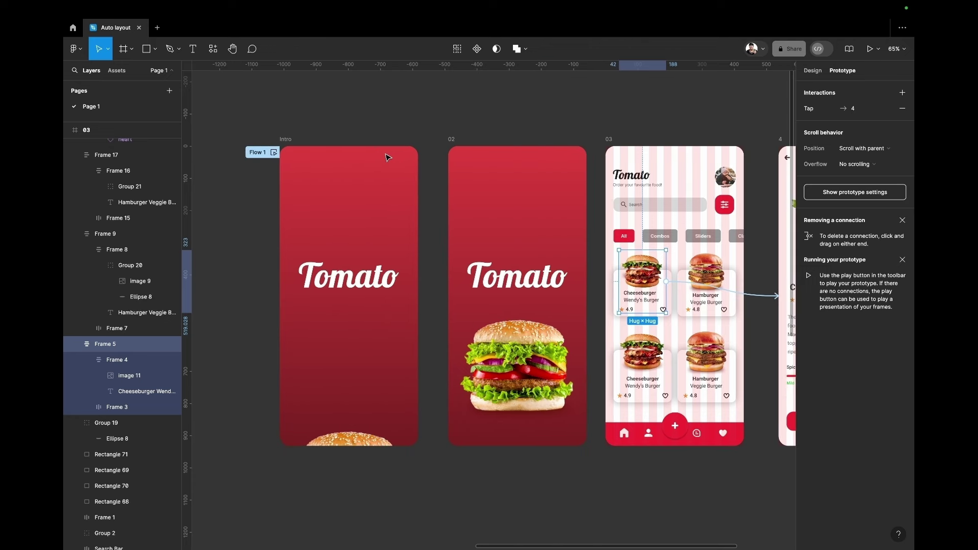
pyautogui.click(274, 154)
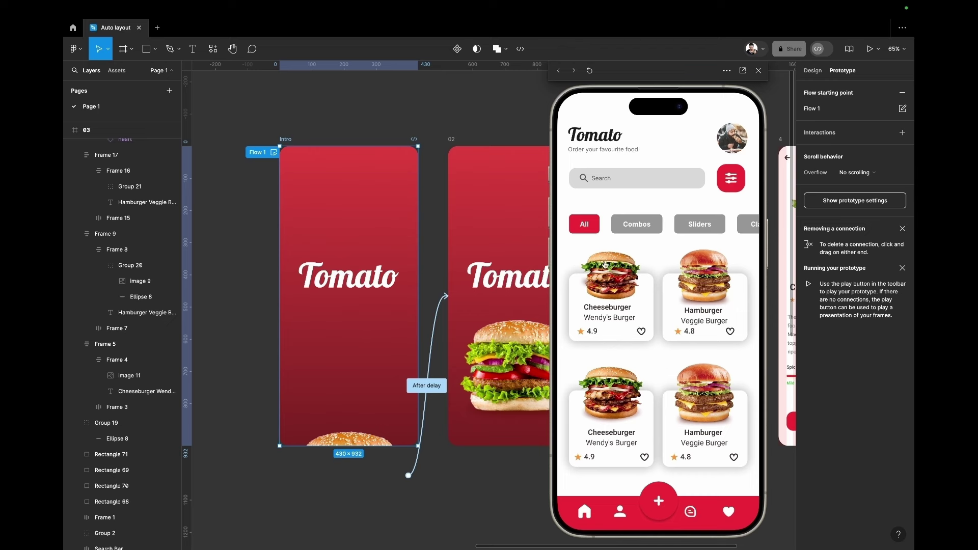
pyautogui.click(610, 276)
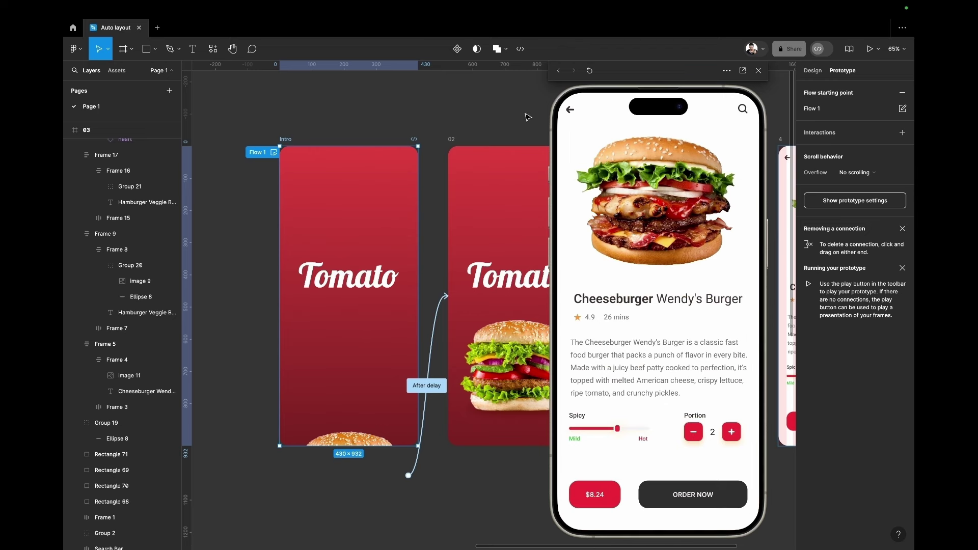
# Switch the card's Navigate to 4 transition animation from Smart animate to Push
pyautogui.click(758, 70)
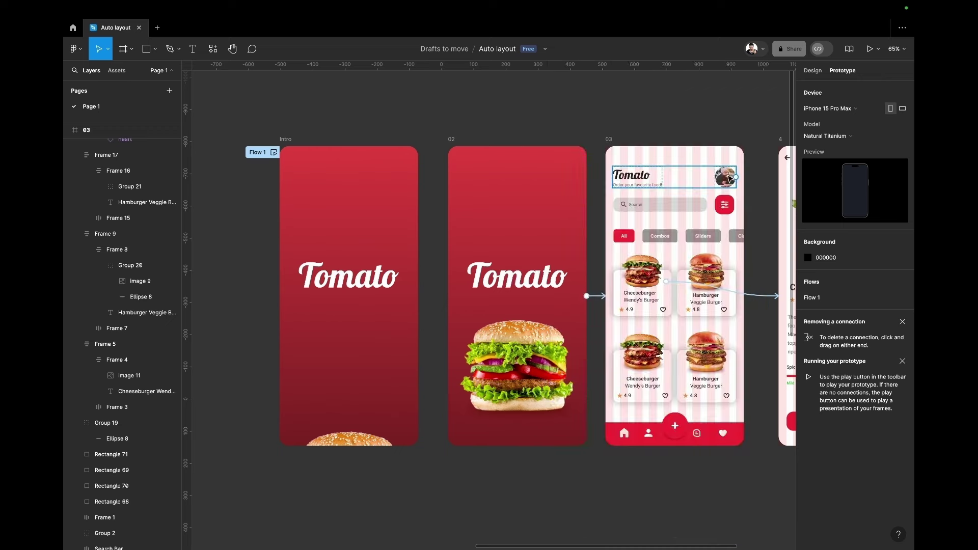
pyautogui.hscroll(5, 718, 214)
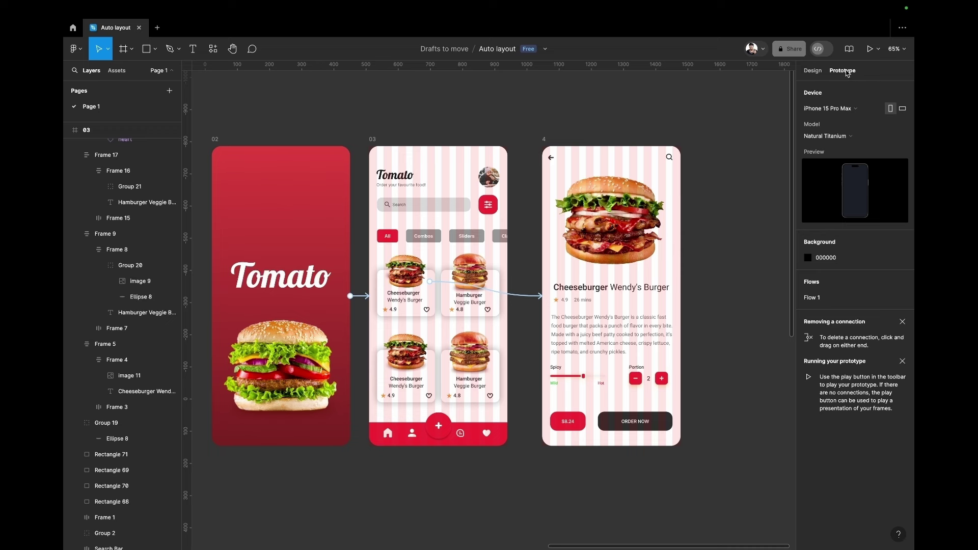
pyautogui.click(539, 296)
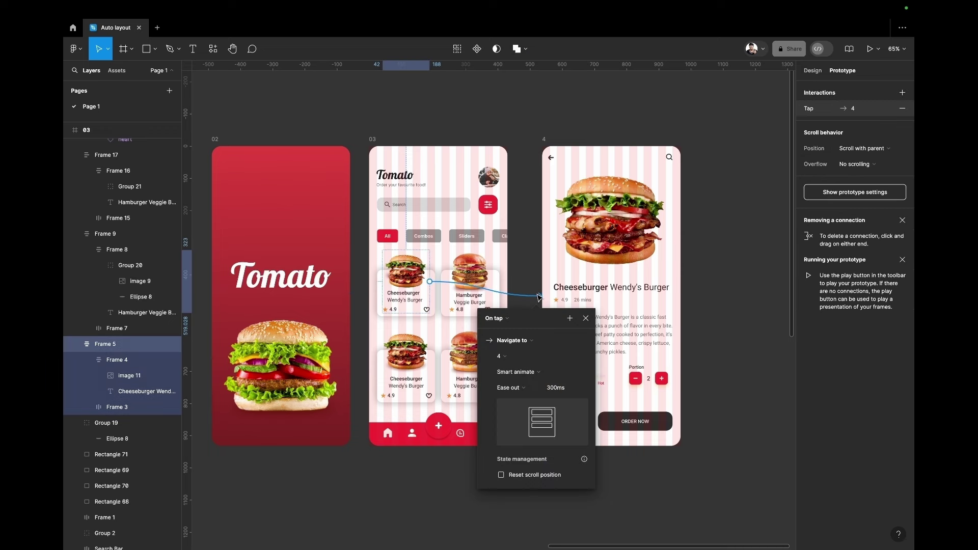
pyautogui.click(523, 341)
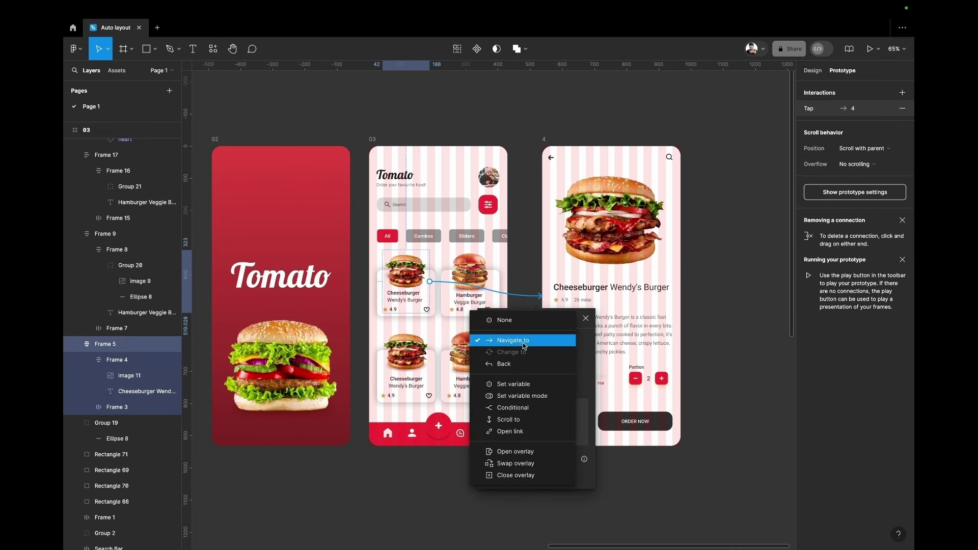
pyautogui.click(524, 341)
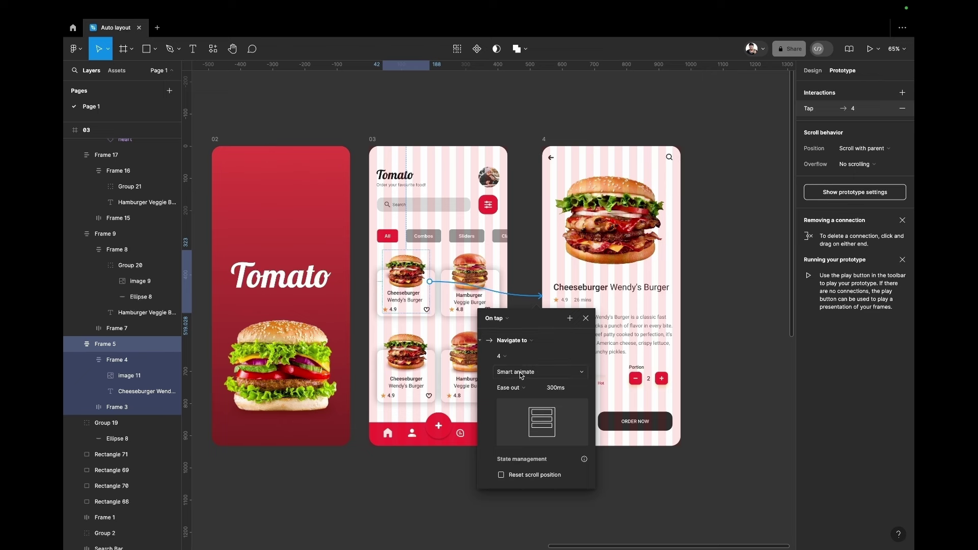
pyautogui.click(521, 374)
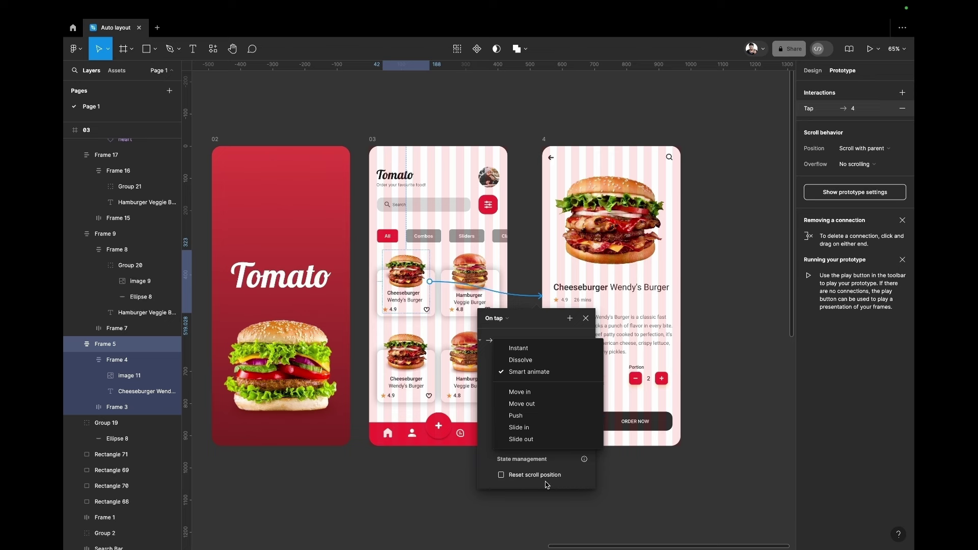
pyautogui.click(549, 418)
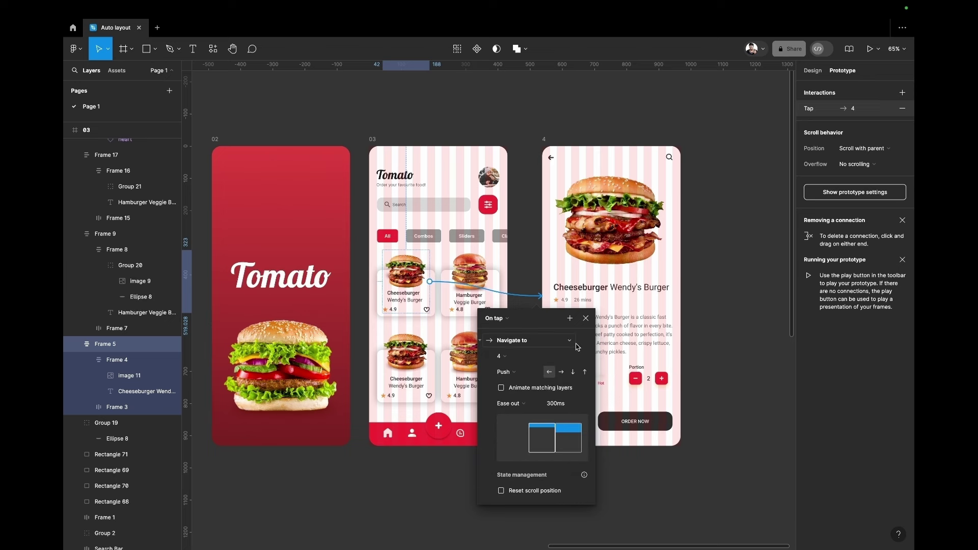
pyautogui.click(585, 319)
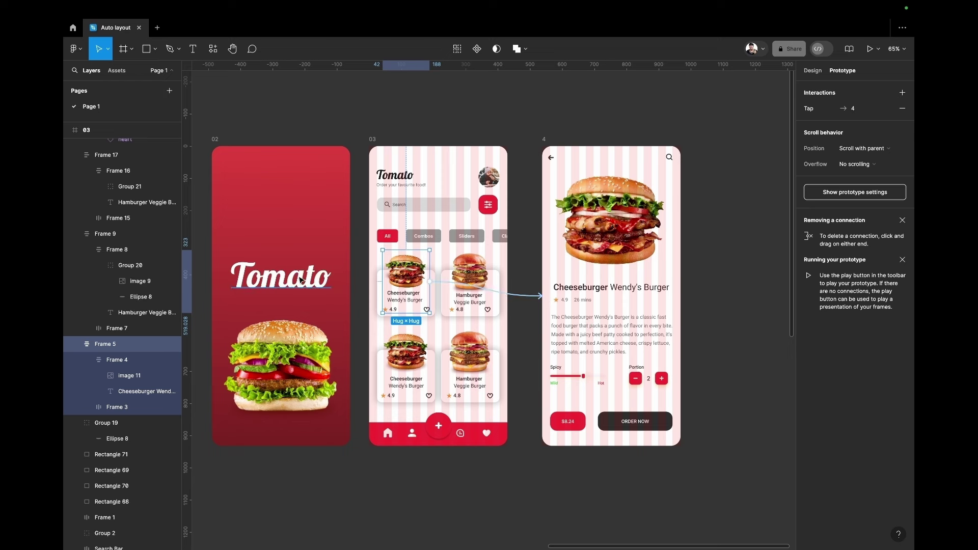
pyautogui.hscroll(-5, 236, 201)
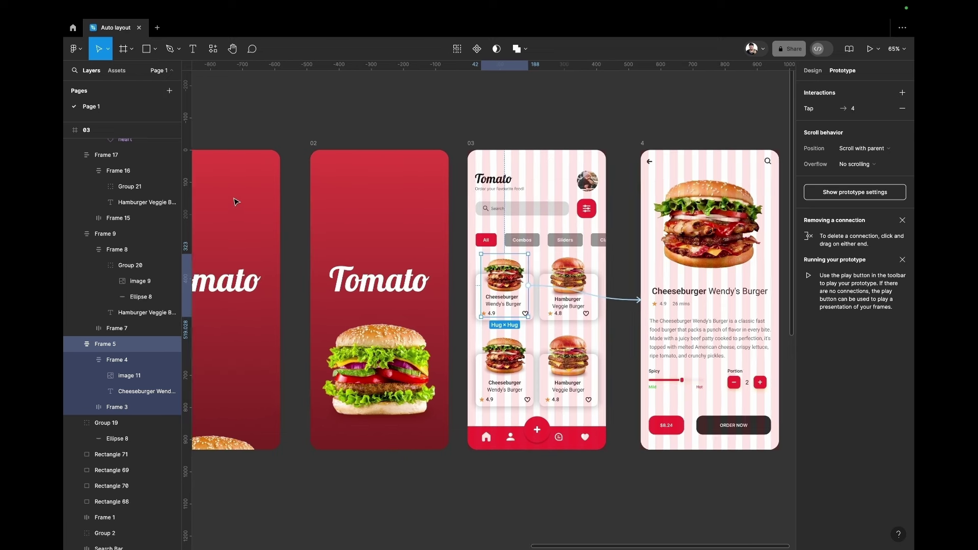
pyautogui.hscroll(-5, 235, 201)
pyautogui.hscroll(-2, 235, 201)
pyautogui.click(294, 156)
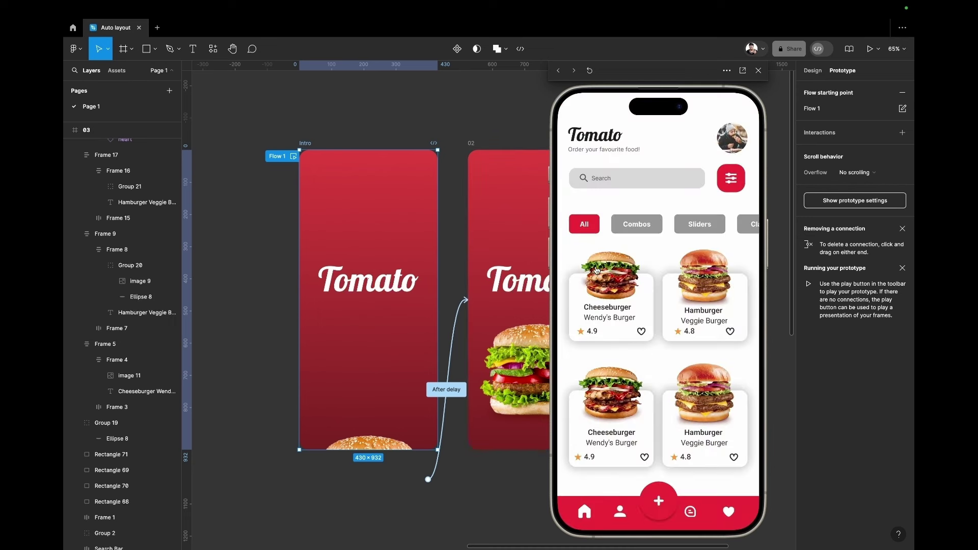
pyautogui.click(616, 282)
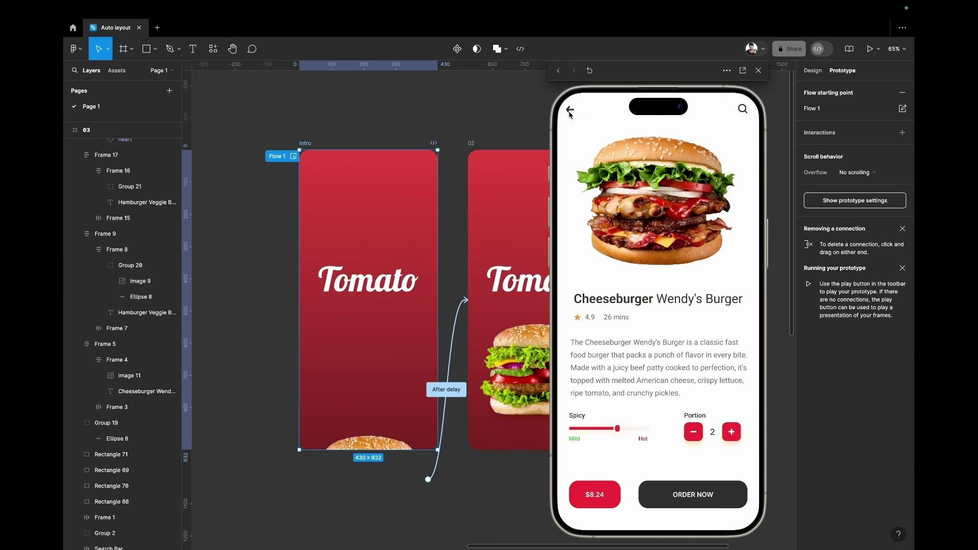
pyautogui.click(759, 70)
pyautogui.hscroll(5, 617, 307)
pyautogui.hscroll(1, 617, 307)
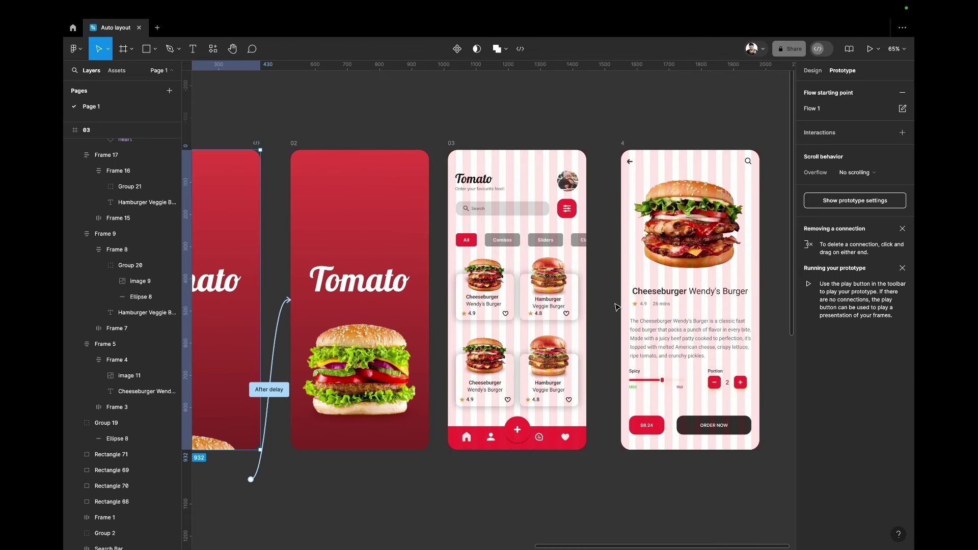
pyautogui.hscroll(5, 617, 307)
# Alt-drag frame 4 rightward to duplicate it as frame 5 and select its burger image
pyautogui.hscroll(3, 617, 307)
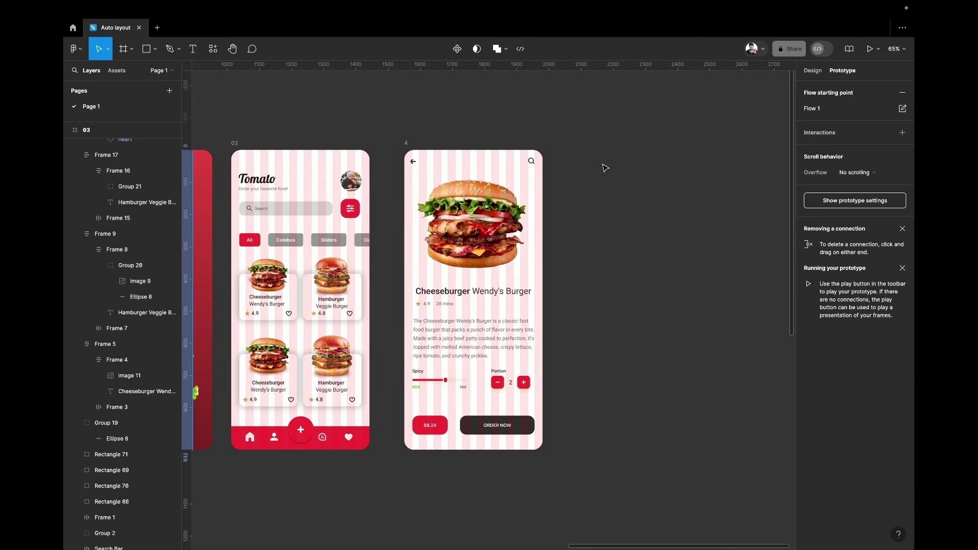
pyautogui.press('Escape')
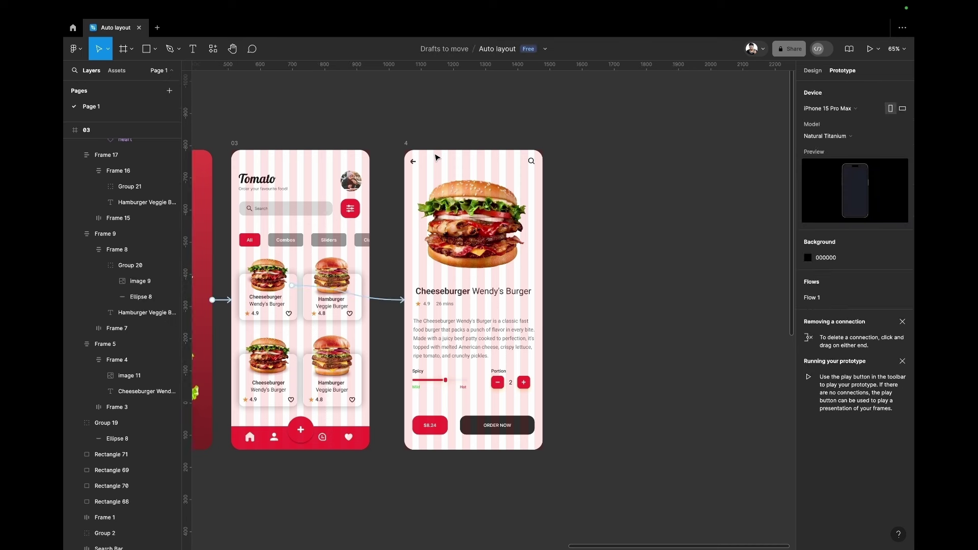
pyautogui.click(812, 71)
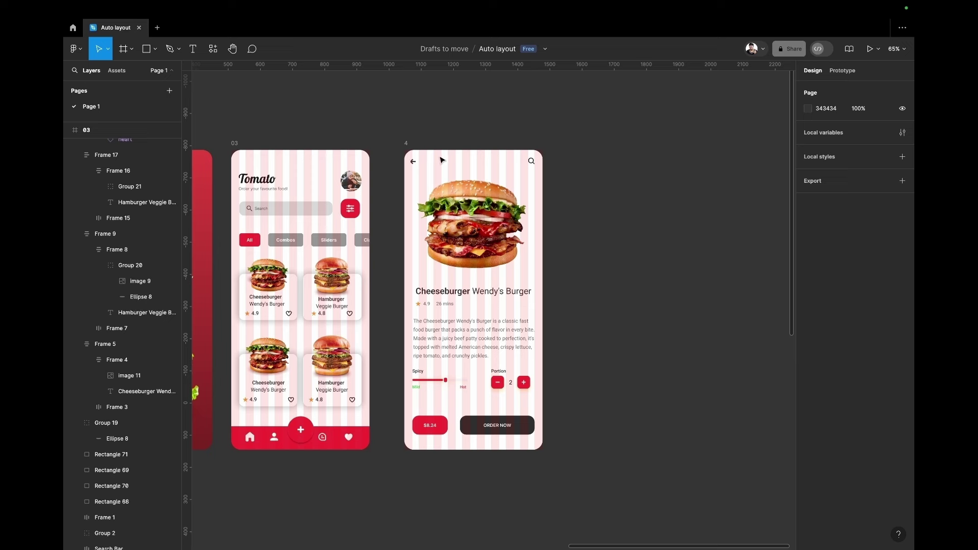
pyautogui.click(405, 149)
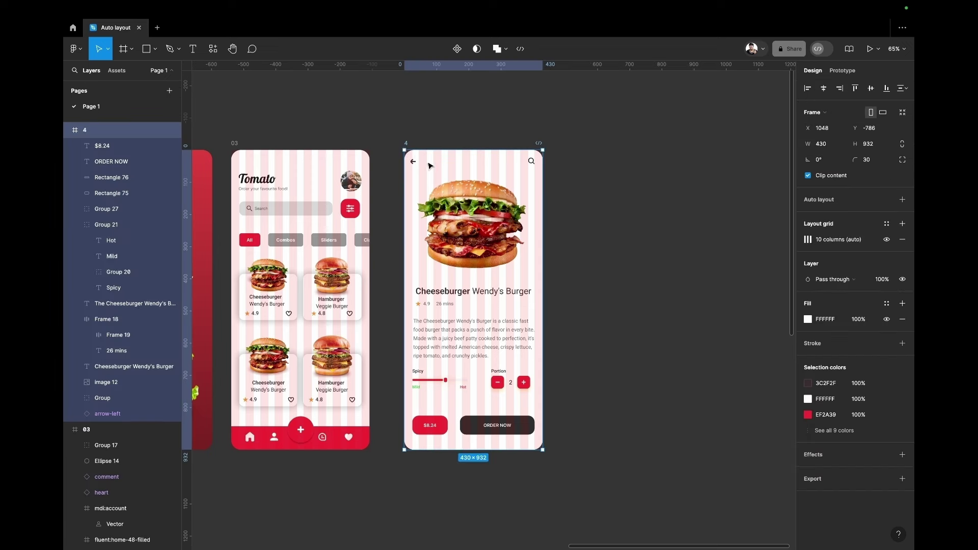
pyautogui.moveTo(436, 166); pyautogui.dragTo(619, 166)
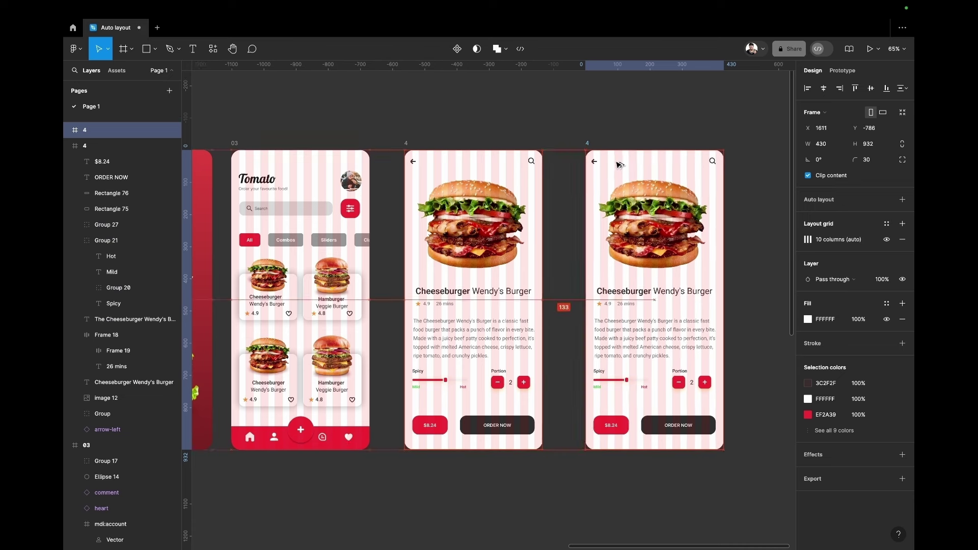
pyautogui.click(667, 234)
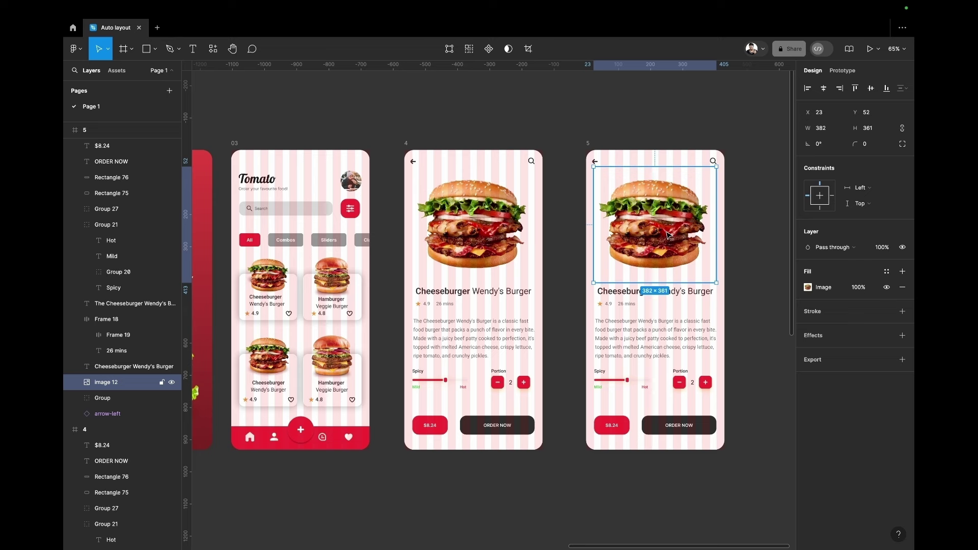
# Drag the Hamburger card's burger picture from the home screen over screen 5's image
pyautogui.press('Delete')
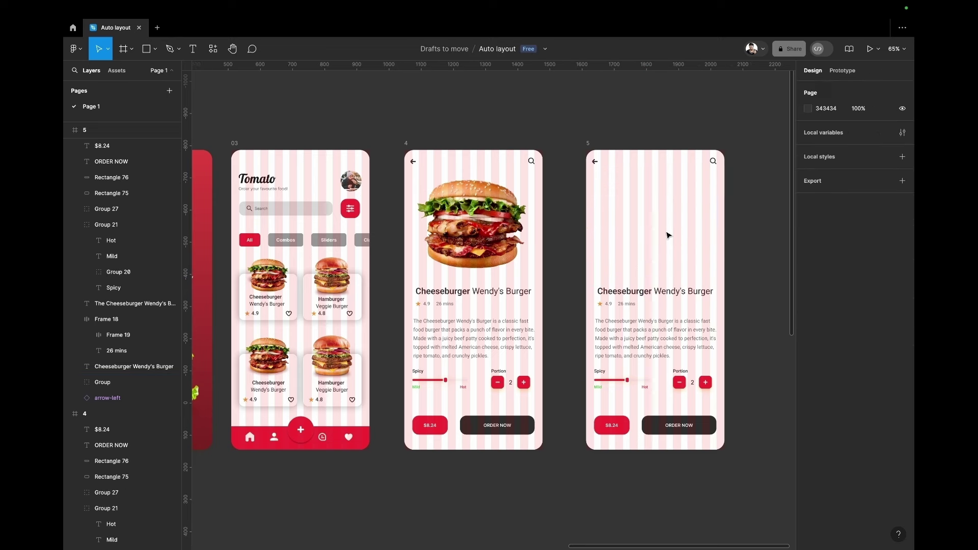
pyautogui.hotkey('ctrl', 'z')
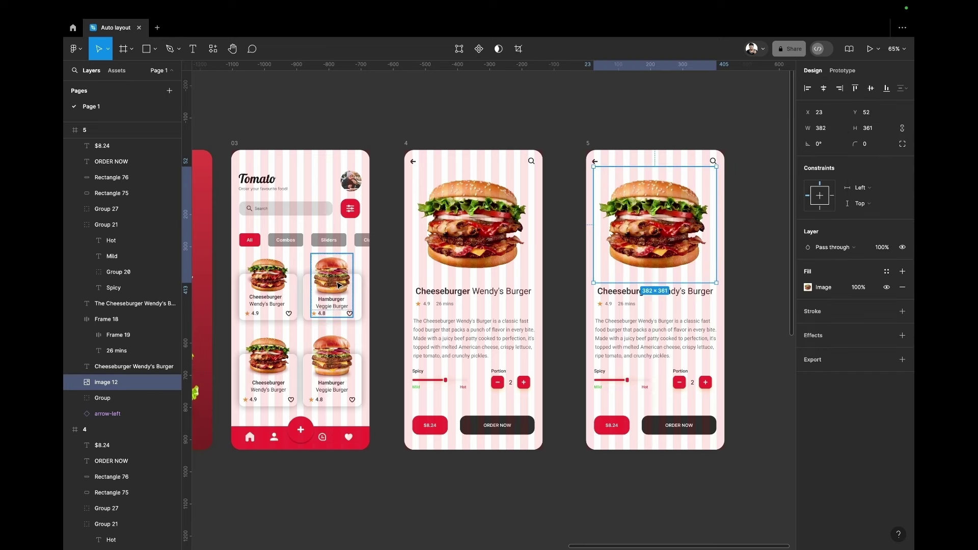
pyautogui.click(339, 285)
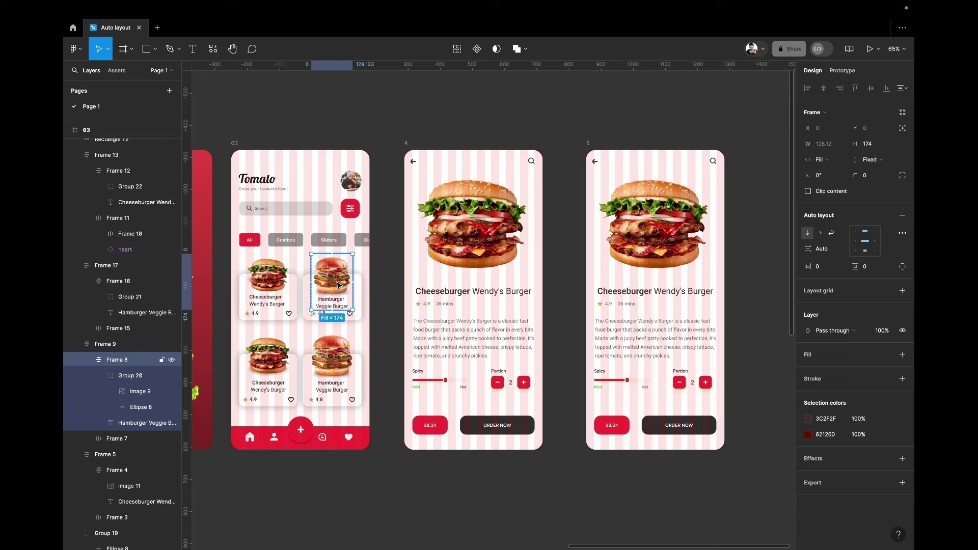
pyautogui.doubleClick(339, 285)
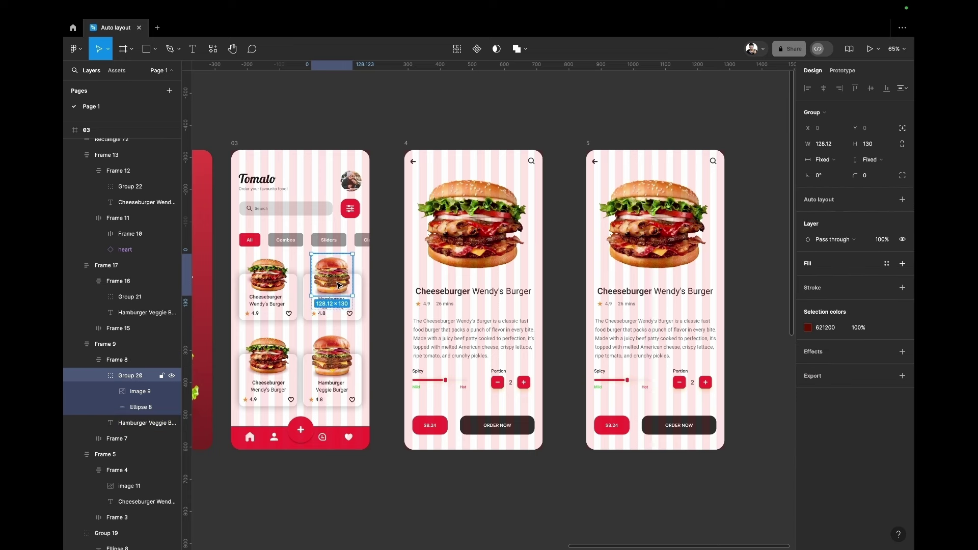
pyautogui.moveTo(339, 286); pyautogui.dragTo(675, 309)
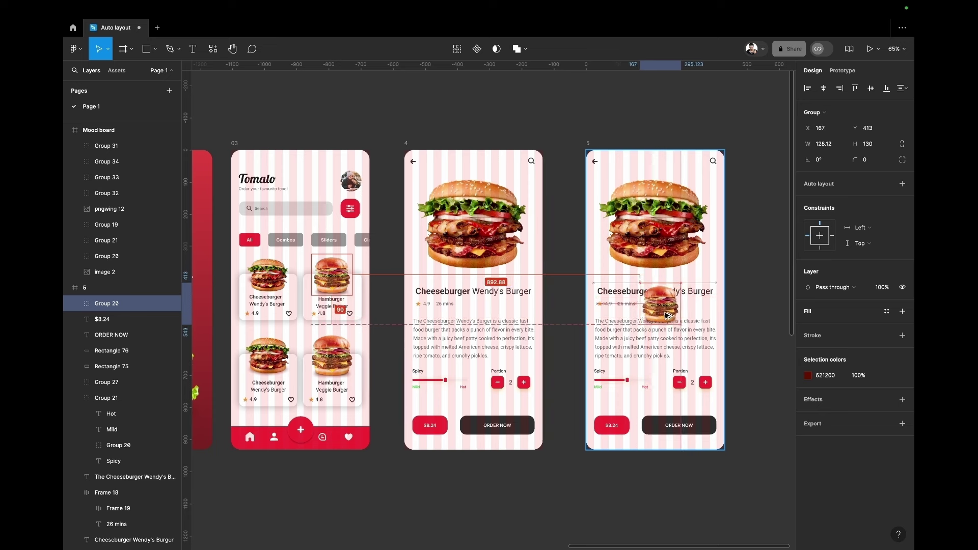
pyautogui.moveTo(675, 309)
pyautogui.mouseDown()
pyautogui.moveTo(663, 236)
pyautogui.moveTo(728, 285)
pyautogui.moveTo(656, 241)
pyautogui.mouseUp()
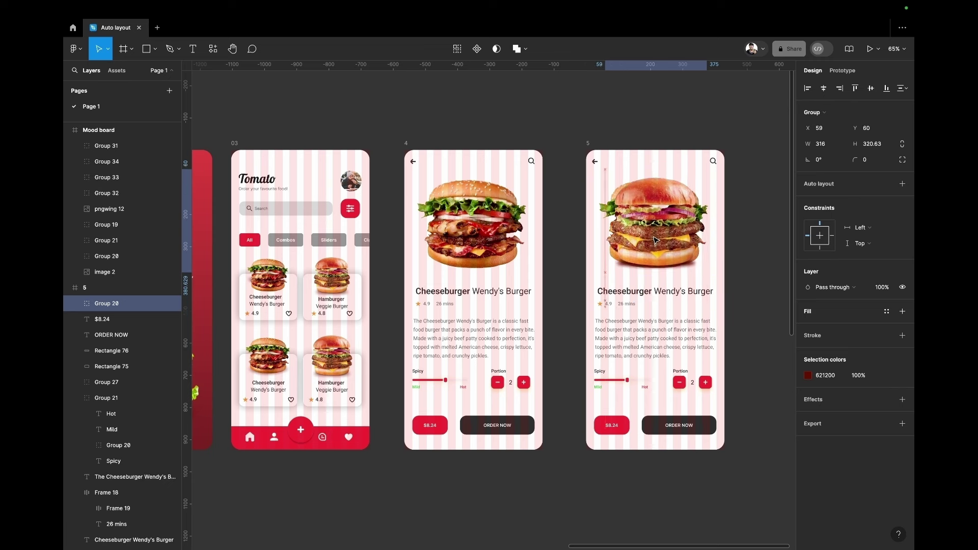
# Enlarge the hamburger, delete the old cheeseburger image, and place the hamburger at the top
pyautogui.hotkey('ctrl', 'shift', 'Right')
pyautogui.hotkey('ctrl', 'shift', 'Right')
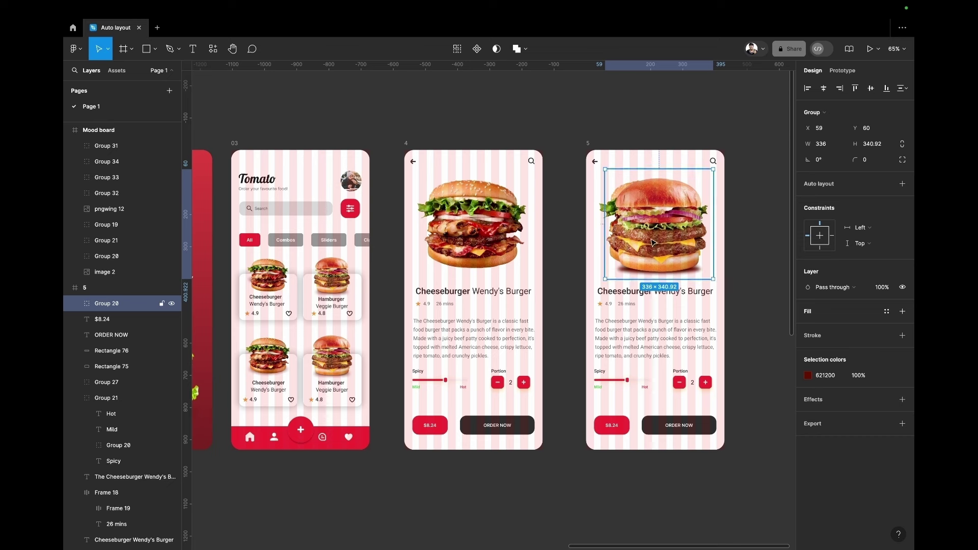
pyautogui.moveTo(654, 243); pyautogui.dragTo(651, 240)
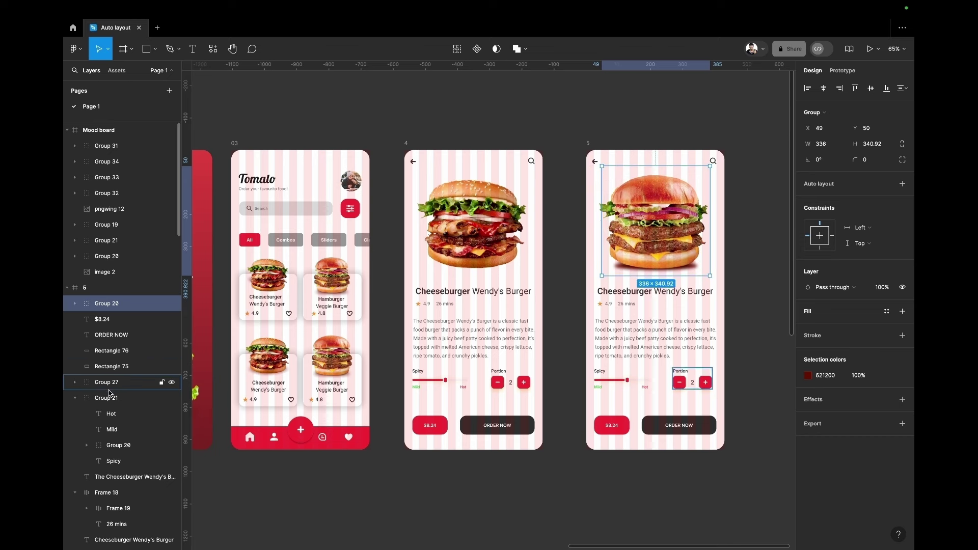
pyautogui.scroll(-1, 108, 393)
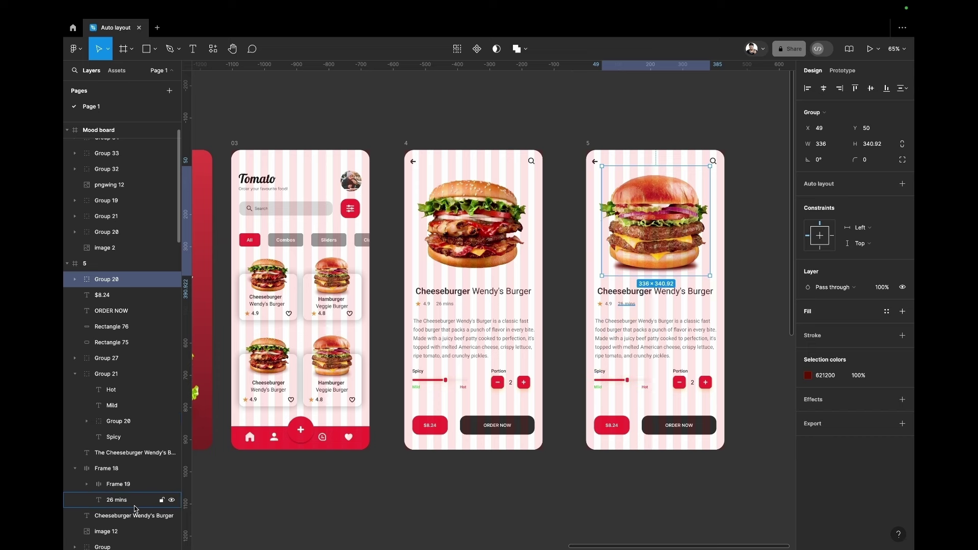
pyautogui.moveTo(648, 244); pyautogui.dragTo(649, 311)
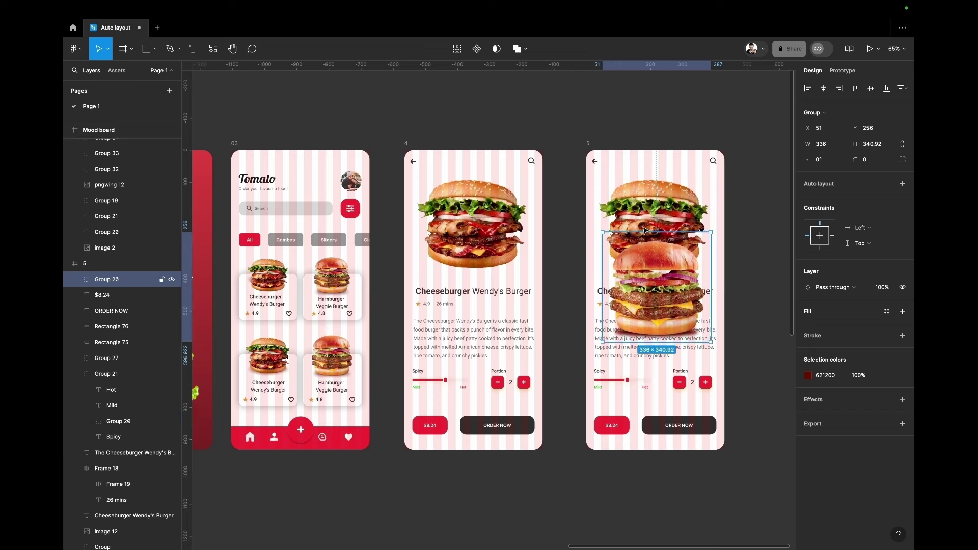
pyautogui.click(654, 195)
pyautogui.press('Delete')
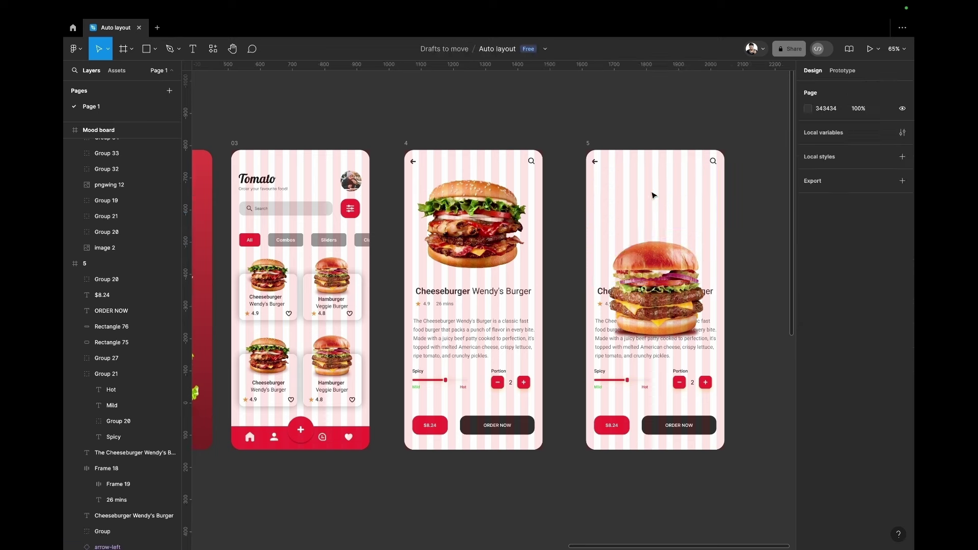
pyautogui.moveTo(682, 282); pyautogui.dragTo(669, 215)
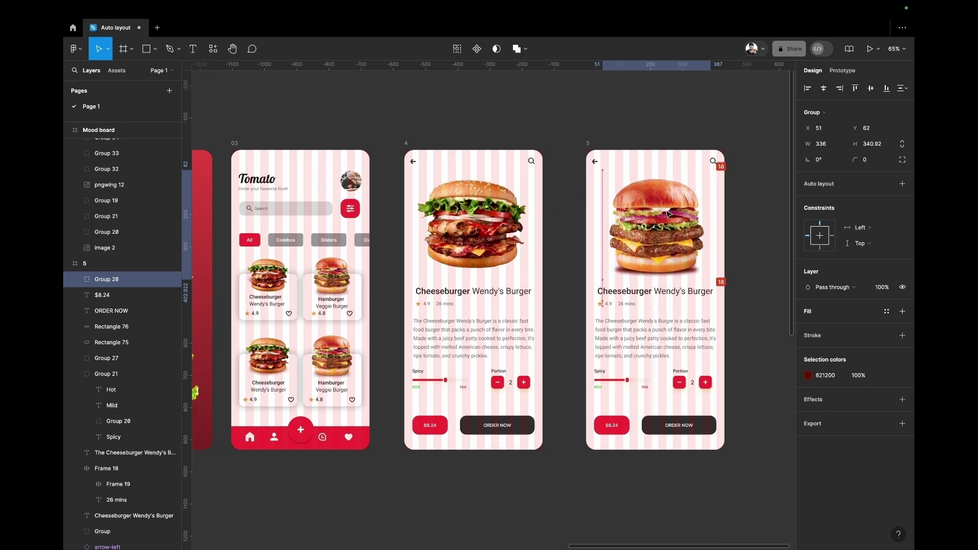
# Draw an ellipse under screen 4's burger, layer it behind the image, and widen it to 298
pyautogui.click(474, 260)
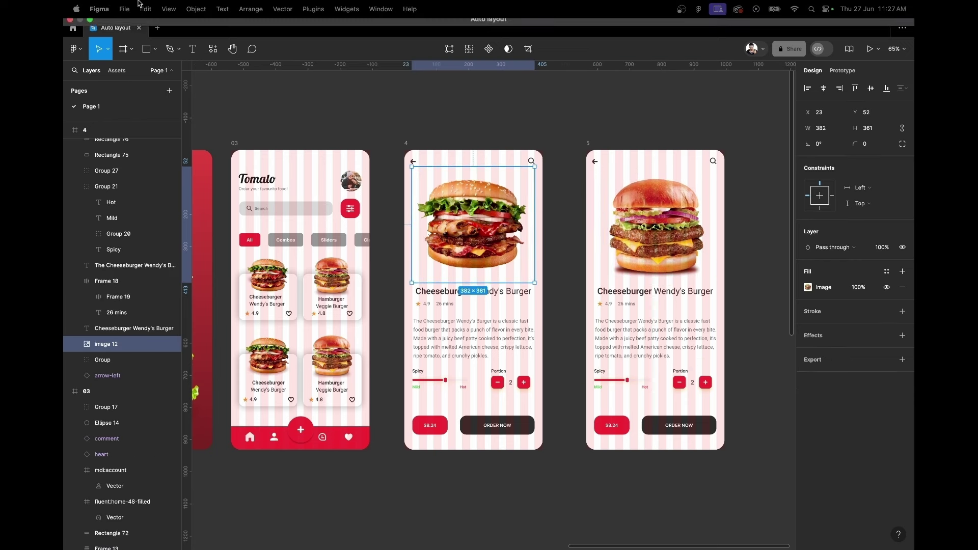
pyautogui.click(155, 49)
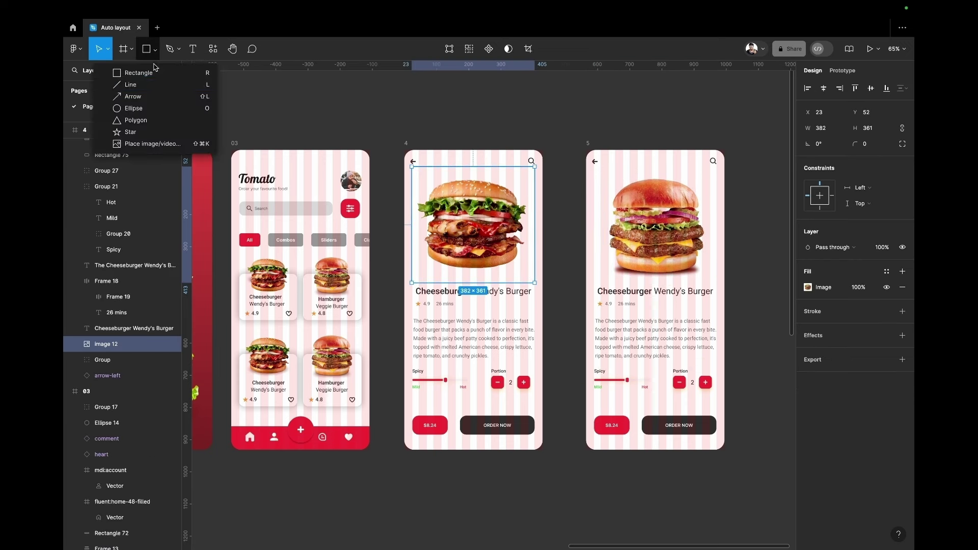
pyautogui.click(133, 108)
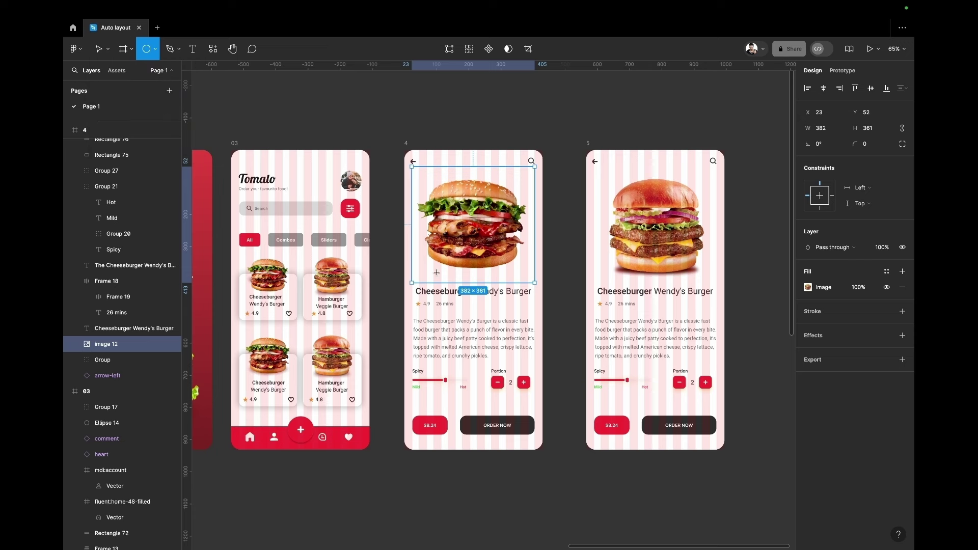
pyautogui.moveTo(426, 259); pyautogui.dragTo(518, 275)
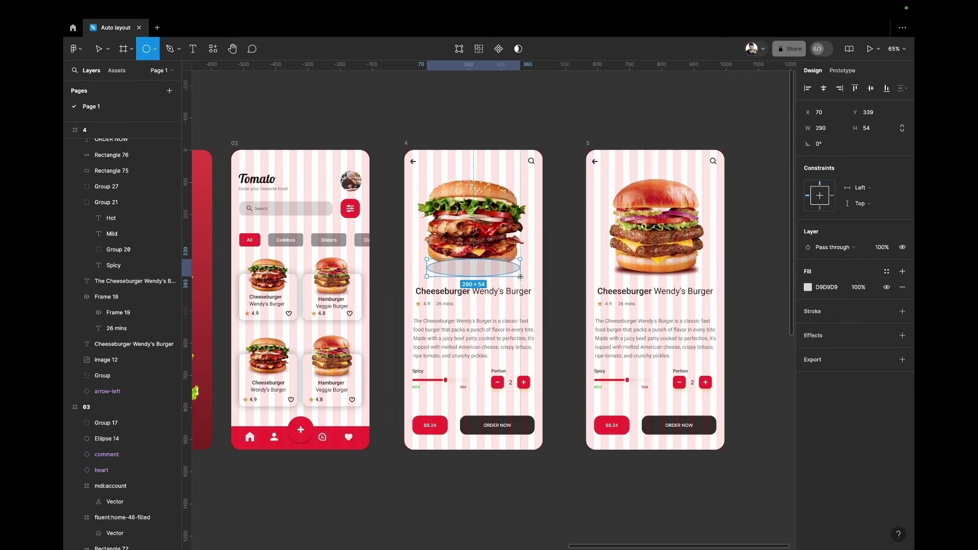
pyautogui.moveTo(517, 275); pyautogui.dragTo(465, 271)
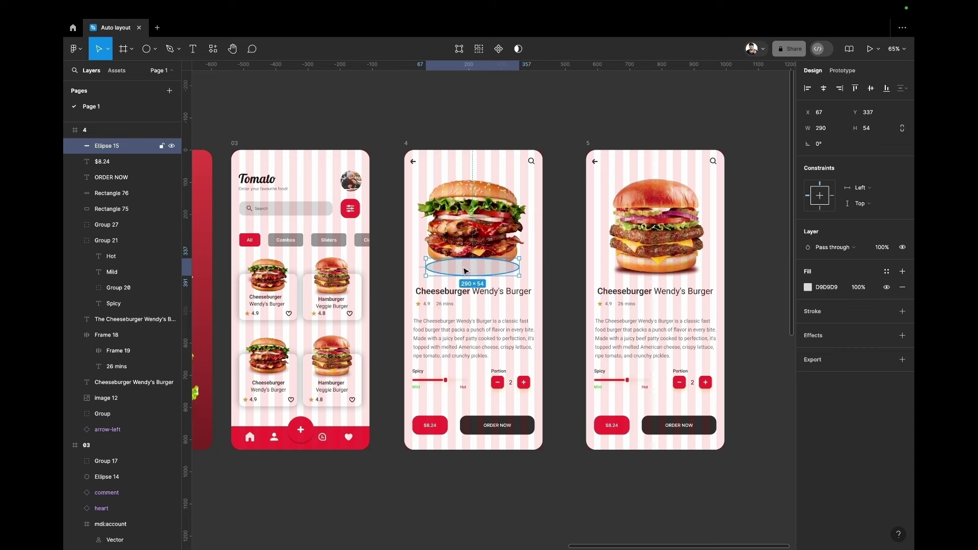
pyautogui.moveTo(113, 157)
pyautogui.mouseDown()
pyautogui.moveTo(115, 395)
pyautogui.moveTo(113, 386)
pyautogui.moveTo(99, 404)
pyautogui.moveTo(100, 422)
pyautogui.mouseUp()
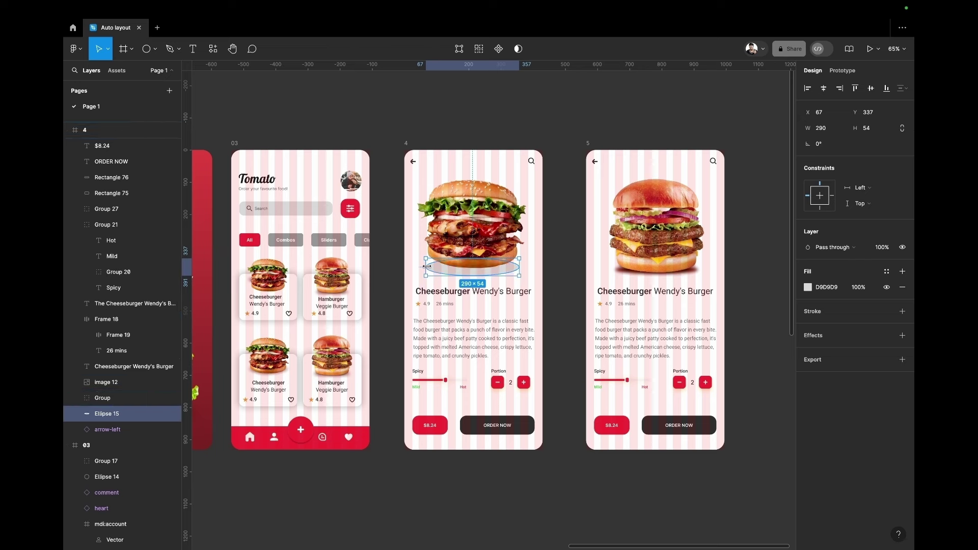
pyautogui.moveTo(425, 267); pyautogui.dragTo(468, 266)
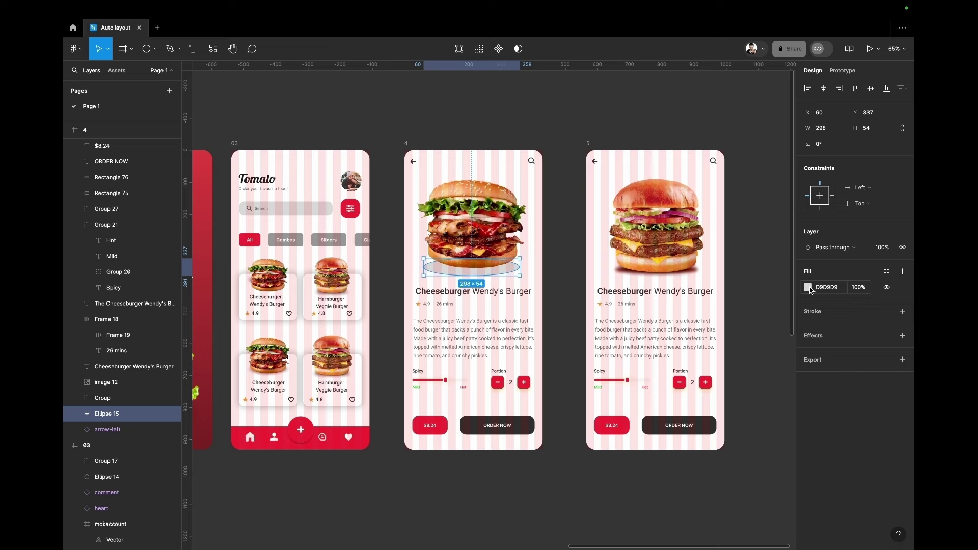
pyautogui.click(809, 288)
# Darken the oval to mid grey and add a drop shadow with Y 0, spread 13, blur 5
pyautogui.moveTo(678, 317); pyautogui.dragTo(668, 367)
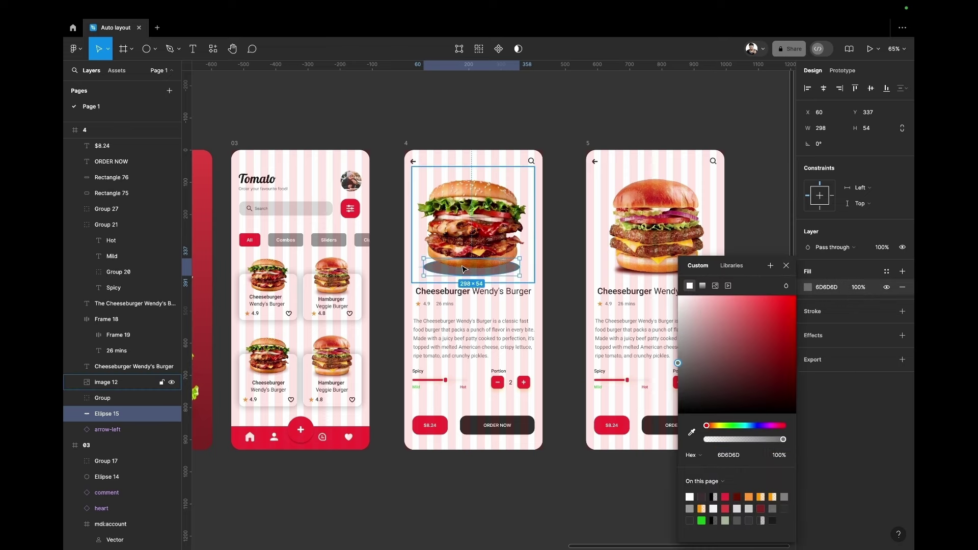
pyautogui.keyDown('ctrl'); pyautogui.scroll(3, 467, 267); pyautogui.keyUp('ctrl')
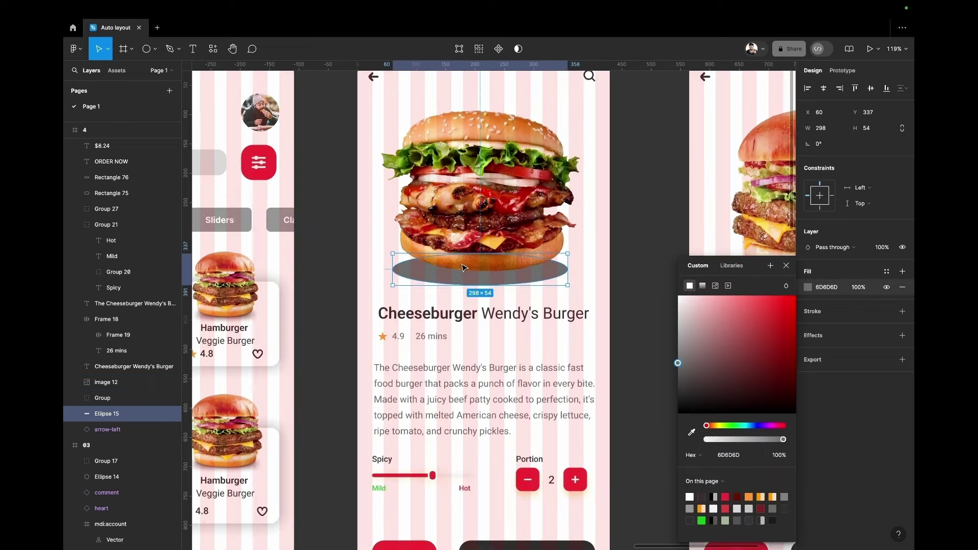
pyautogui.click(787, 266)
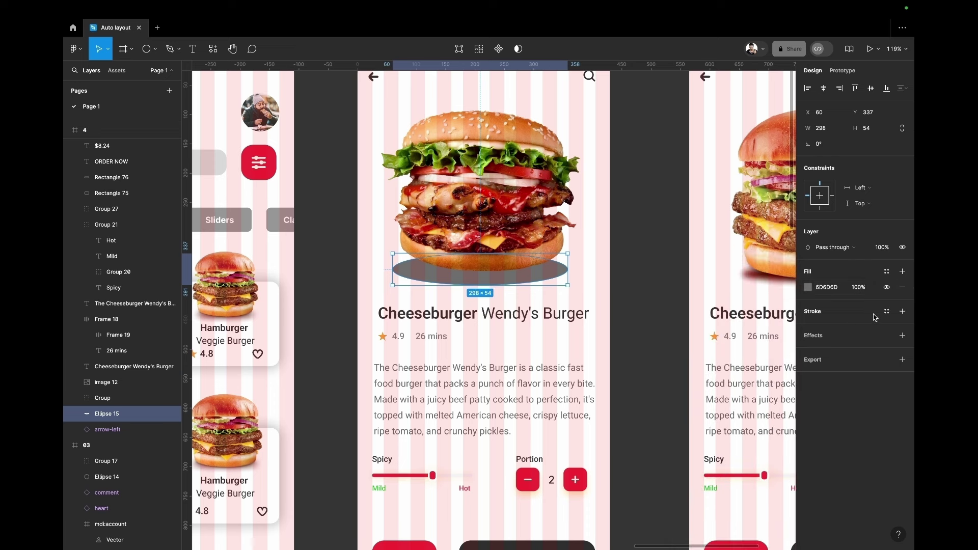
pyautogui.click(903, 336)
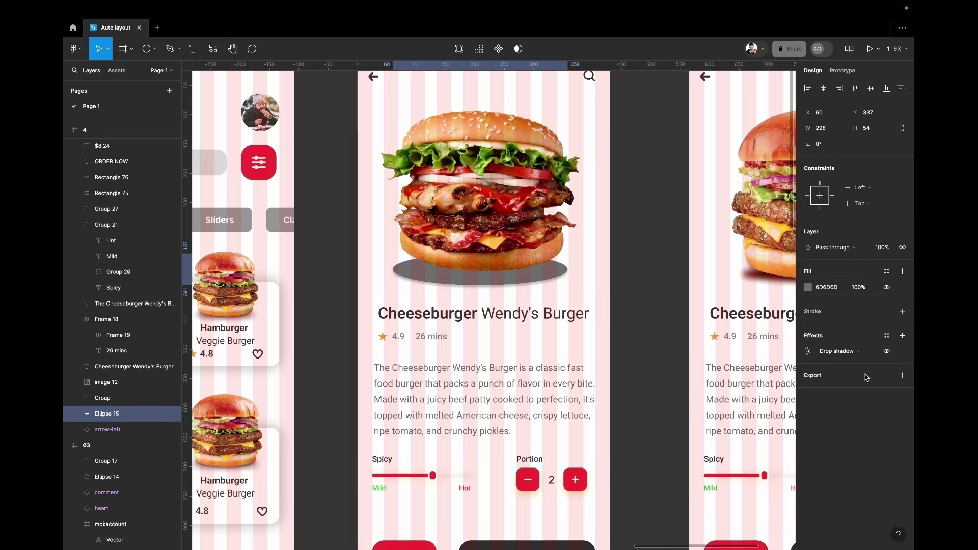
pyautogui.click(809, 352)
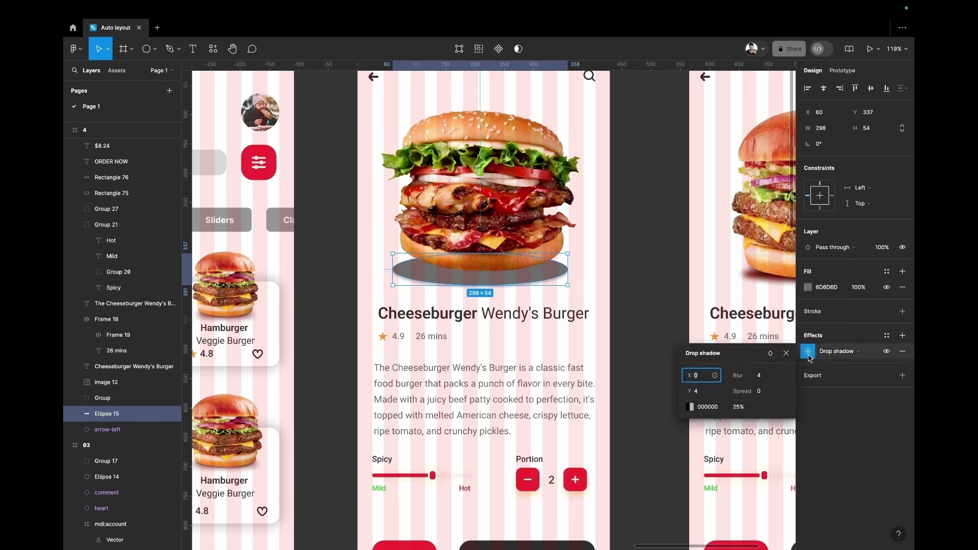
pyautogui.click(696, 392)
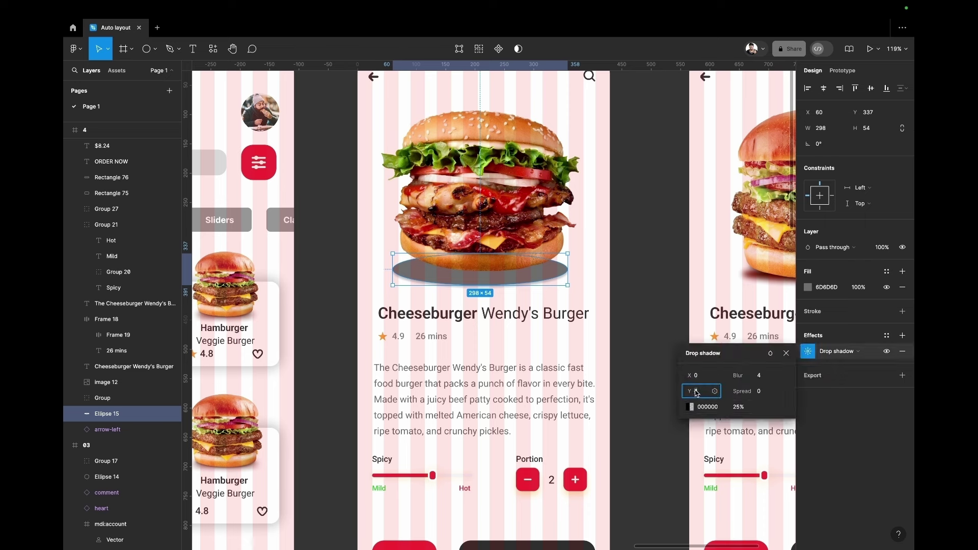
pyautogui.write('0')
pyautogui.press('Return')
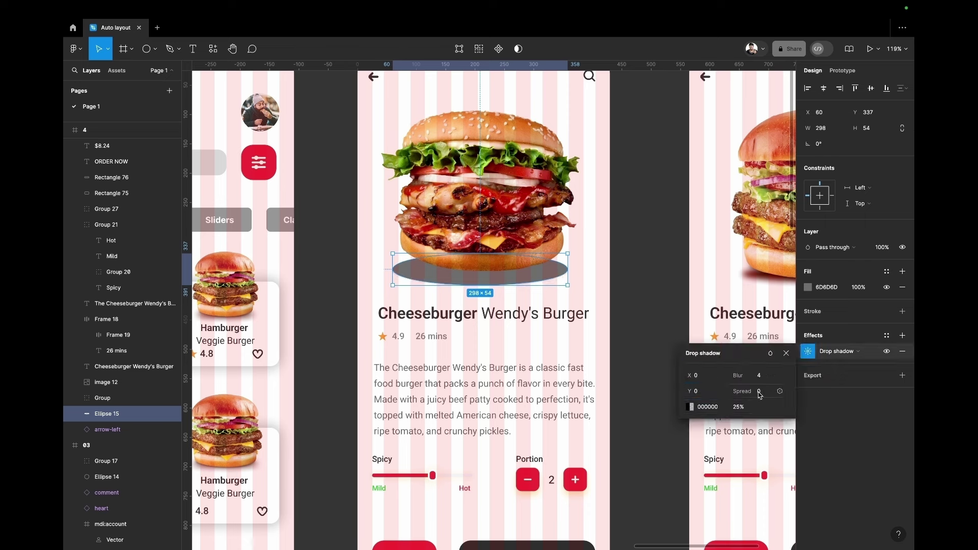
pyautogui.click(756, 392)
pyautogui.moveTo(760, 392); pyautogui.dragTo(768, 392)
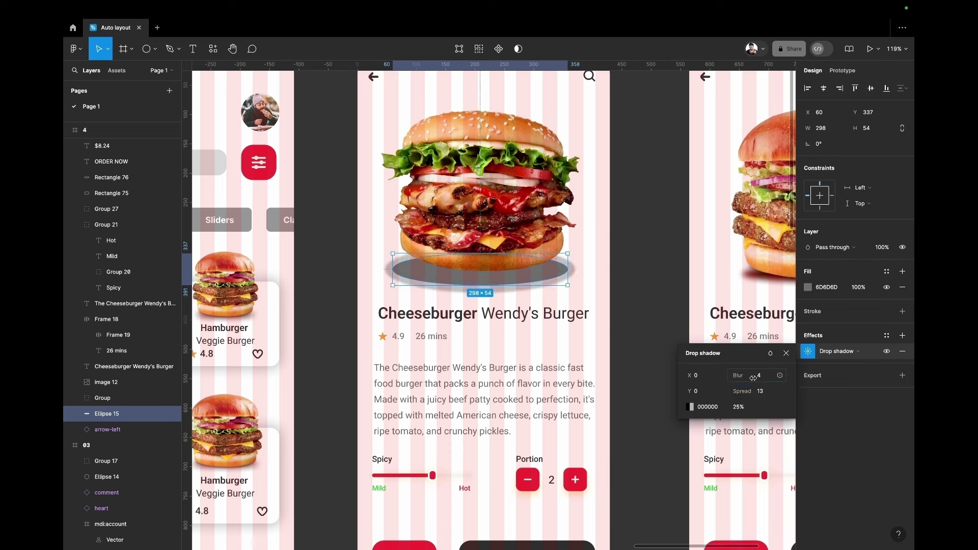
pyautogui.moveTo(752, 378); pyautogui.dragTo(764, 378)
pyautogui.click(786, 353)
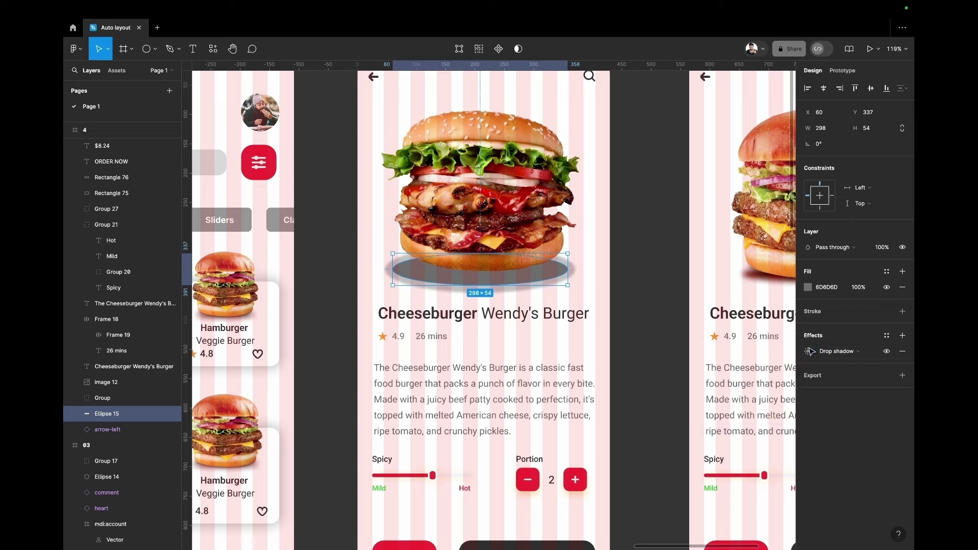
# Turn the oval's shadow effect into a layer blur of 18.6
pyautogui.click(902, 336)
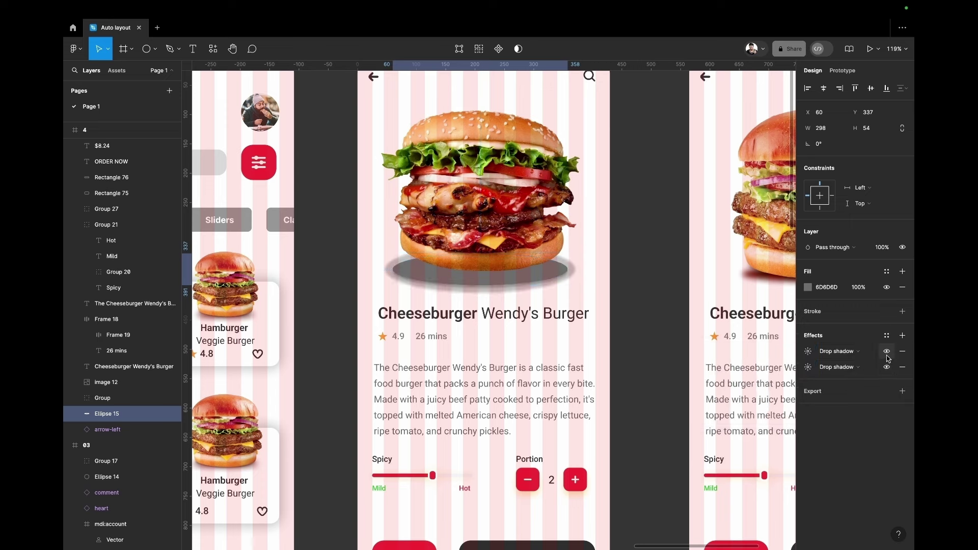
pyautogui.click(809, 352)
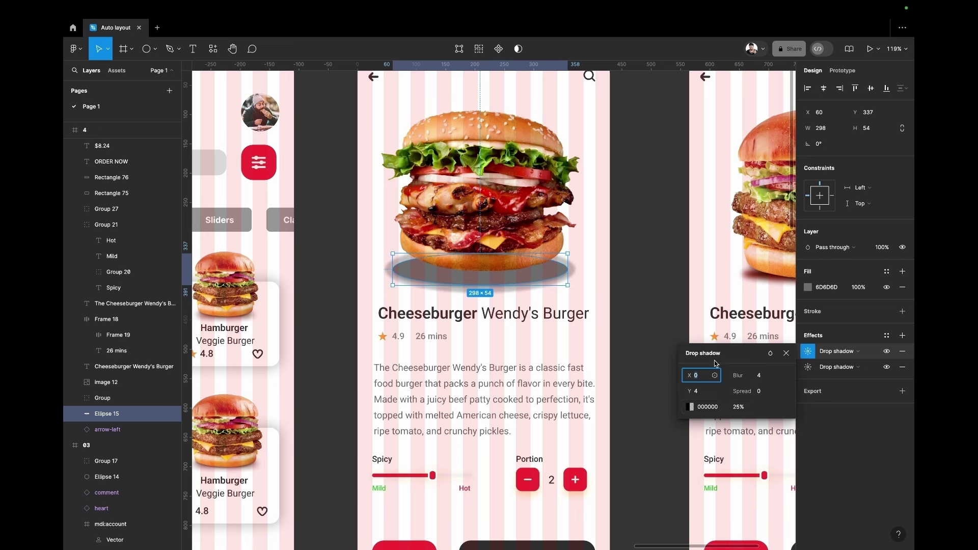
pyautogui.click(823, 354)
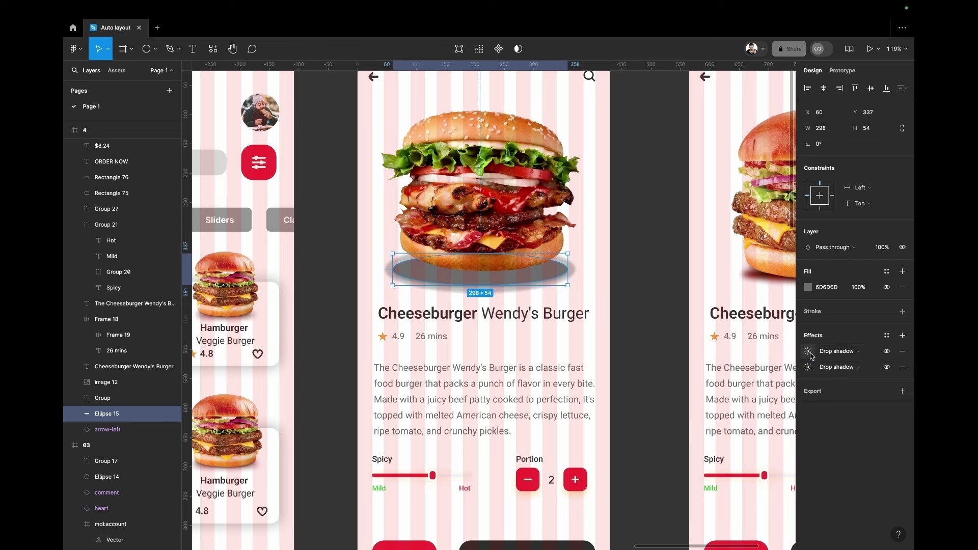
pyautogui.click(843, 351)
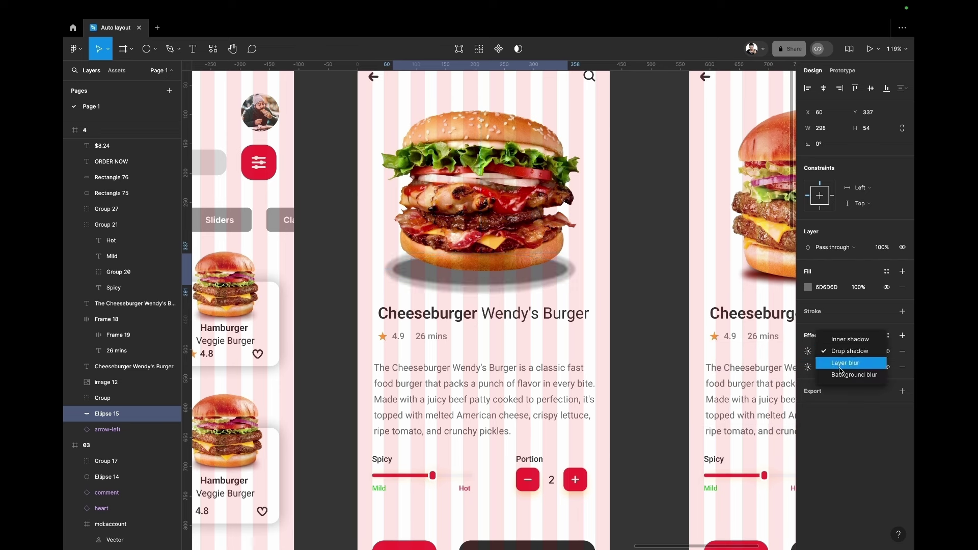
pyautogui.click(845, 362)
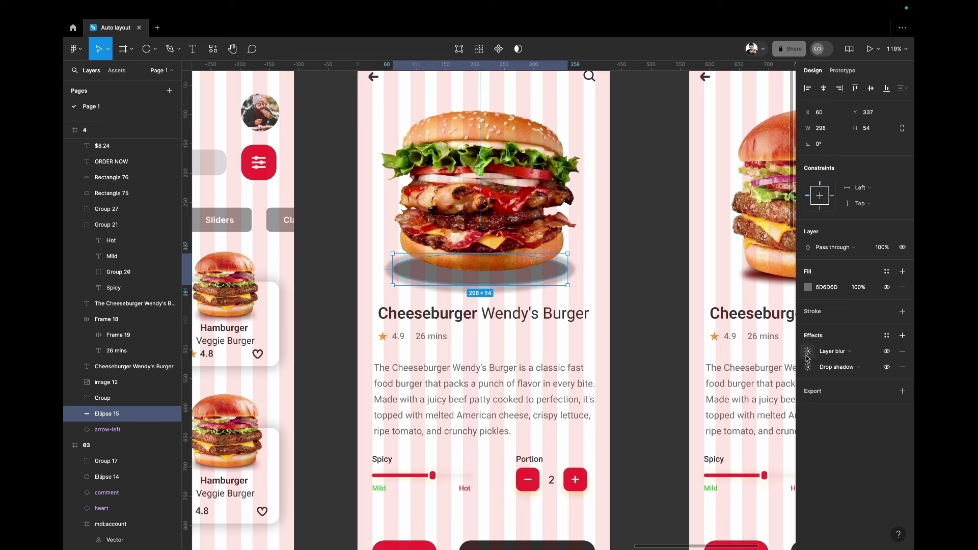
pyautogui.click(808, 351)
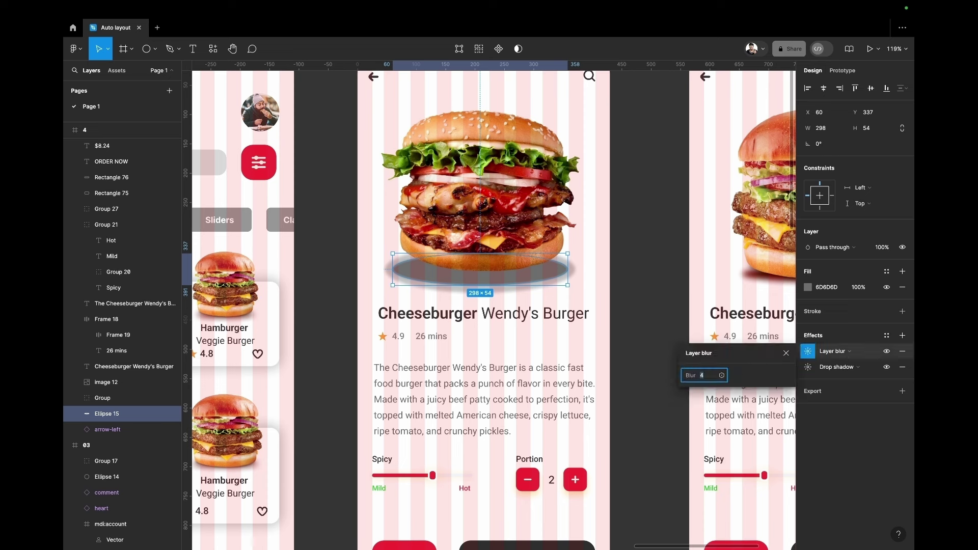
pyautogui.moveTo(701, 376); pyautogui.dragTo(841, 373)
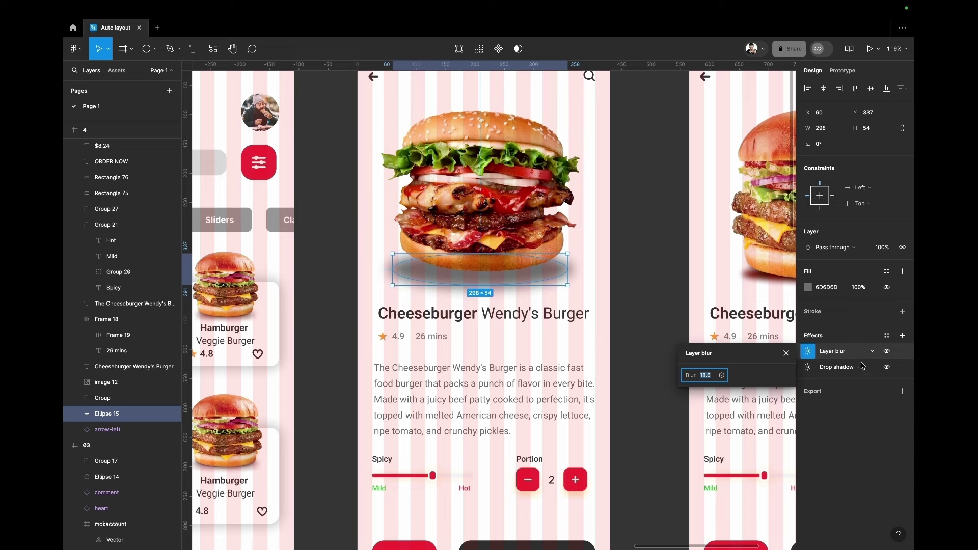
pyautogui.click(838, 445)
# Nudge frame 4's blurred shadow ellipse (Ellipse 15) up from Y 337 to 324 under the burger
pyautogui.click(628, 307)
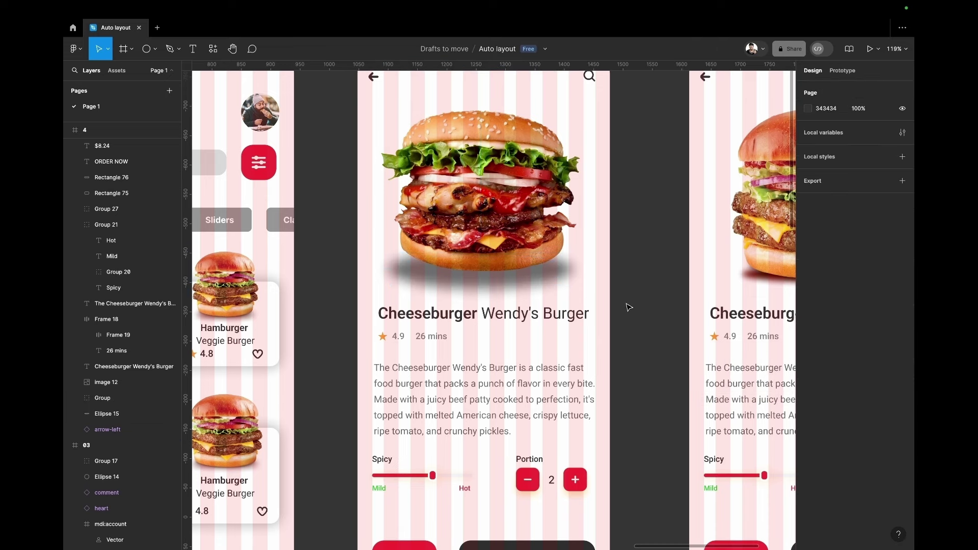
pyautogui.scroll(-5, 613, 328)
pyautogui.scroll(-3, 614, 327)
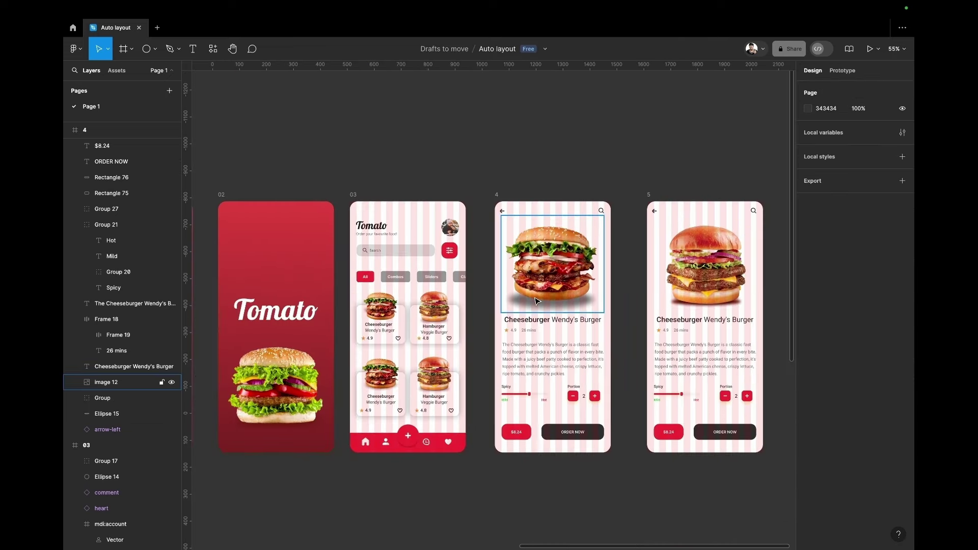
pyautogui.doubleClick(556, 307)
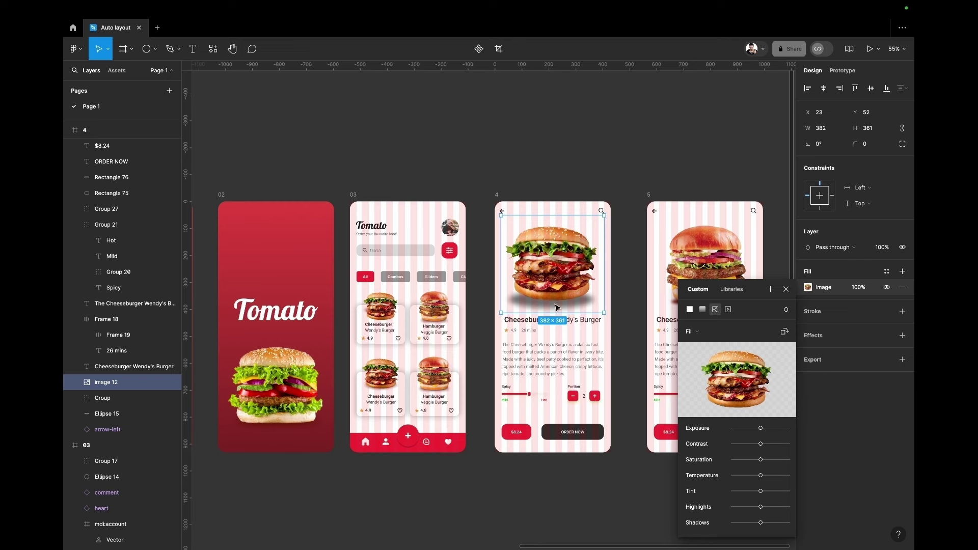
pyautogui.click(787, 289)
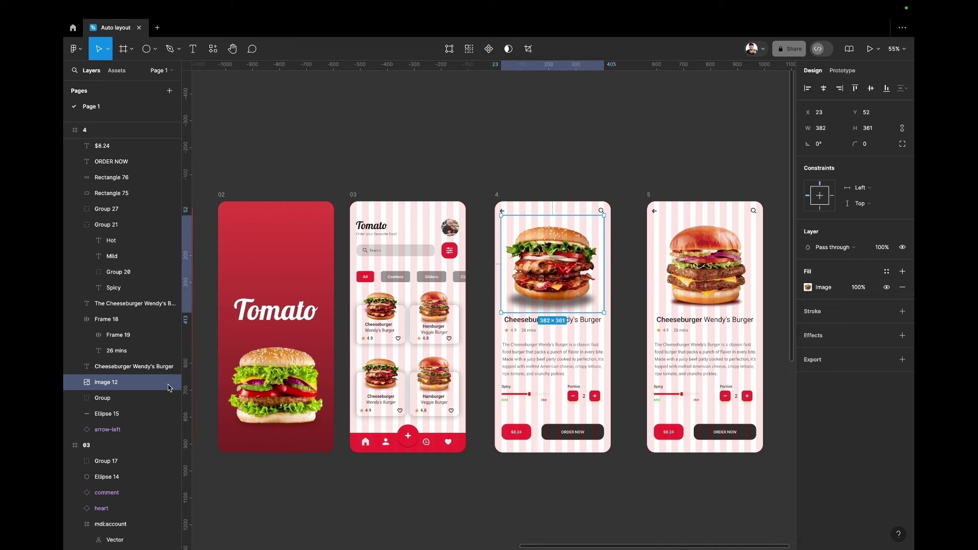
pyautogui.moveTo(114, 414)
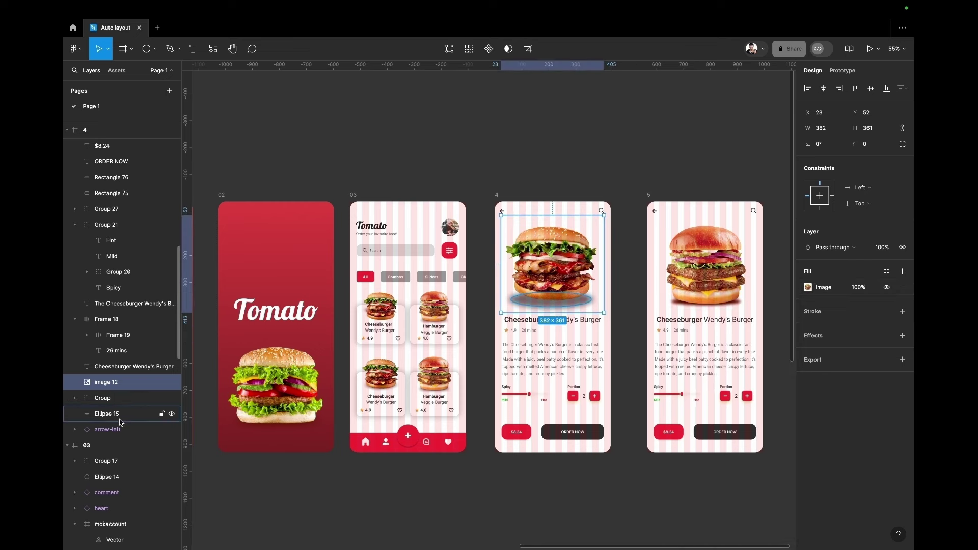
pyautogui.click(122, 413)
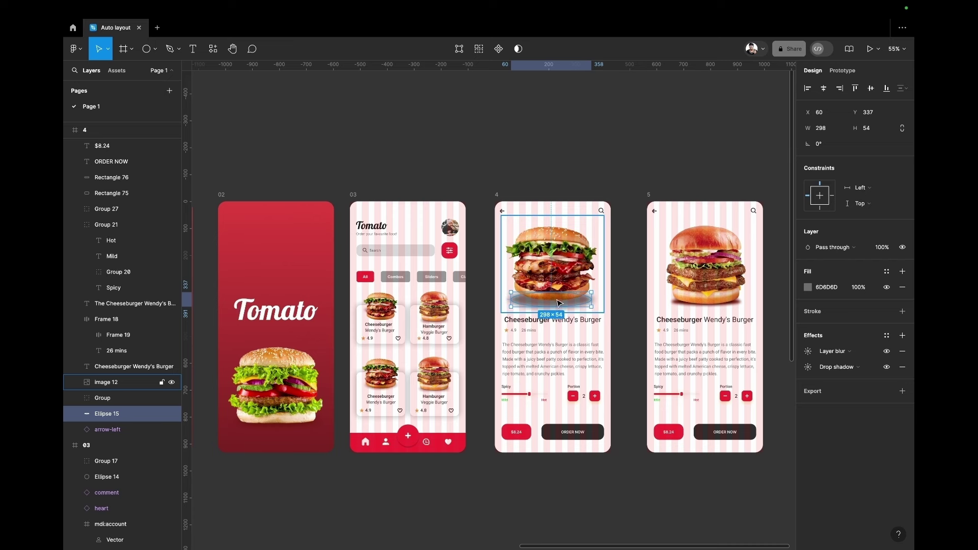
pyautogui.press('Up')
pyautogui.press('Up')
pyautogui.press('Up')
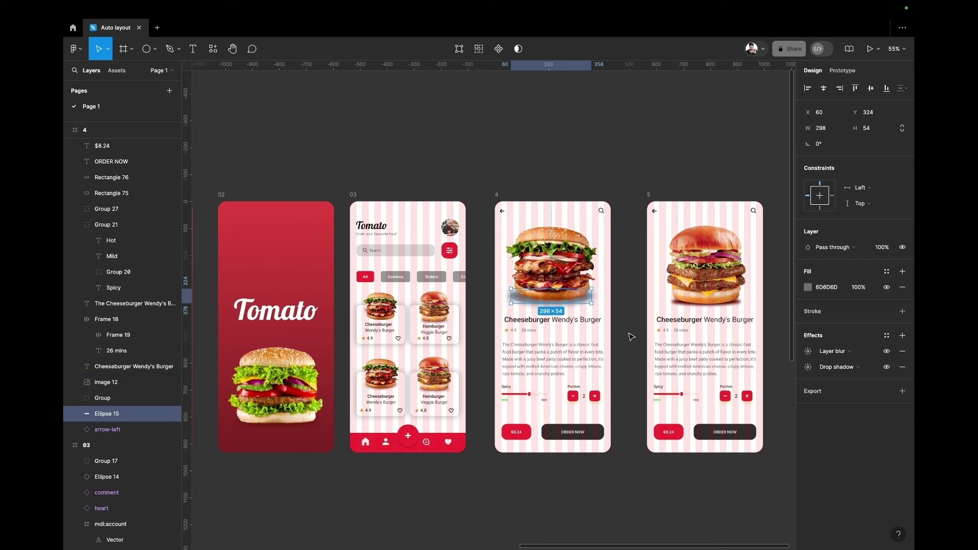
pyautogui.click(627, 336)
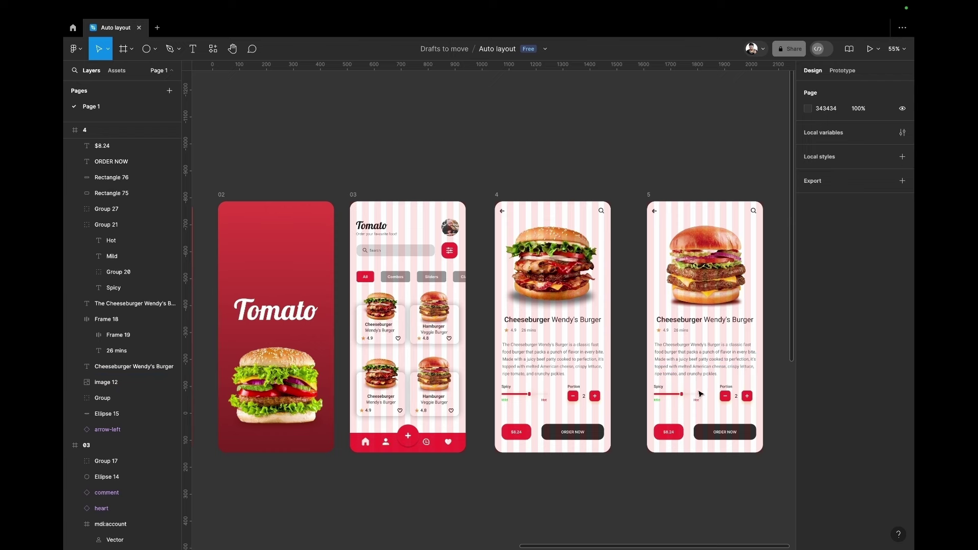
pyautogui.scroll(-3, 697, 390)
pyautogui.scroll(1, 695, 389)
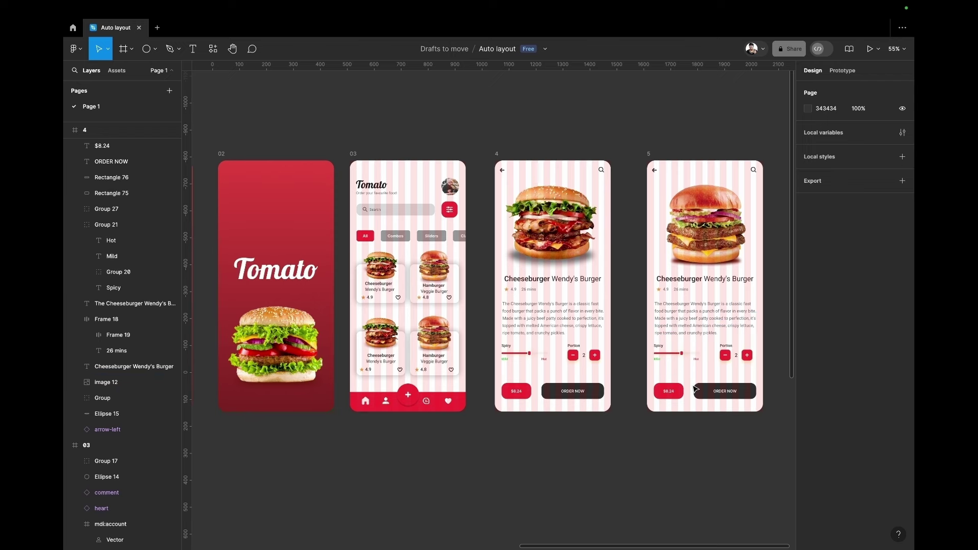
# Retitle frame 5's burger heading to 'Hamburger Veggie Burger'
pyautogui.hscroll(5, 696, 389)
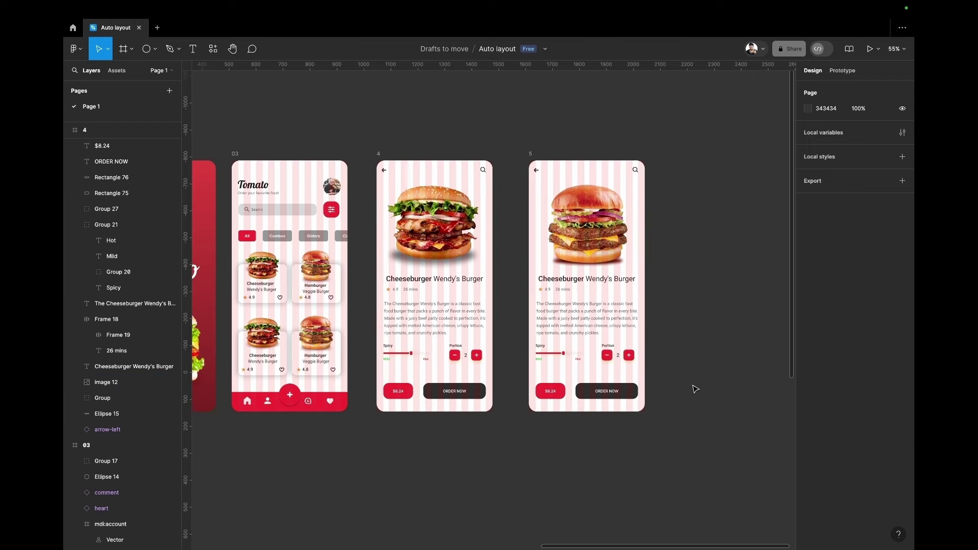
pyautogui.doubleClick(595, 282)
pyautogui.write('HAMBURGER')
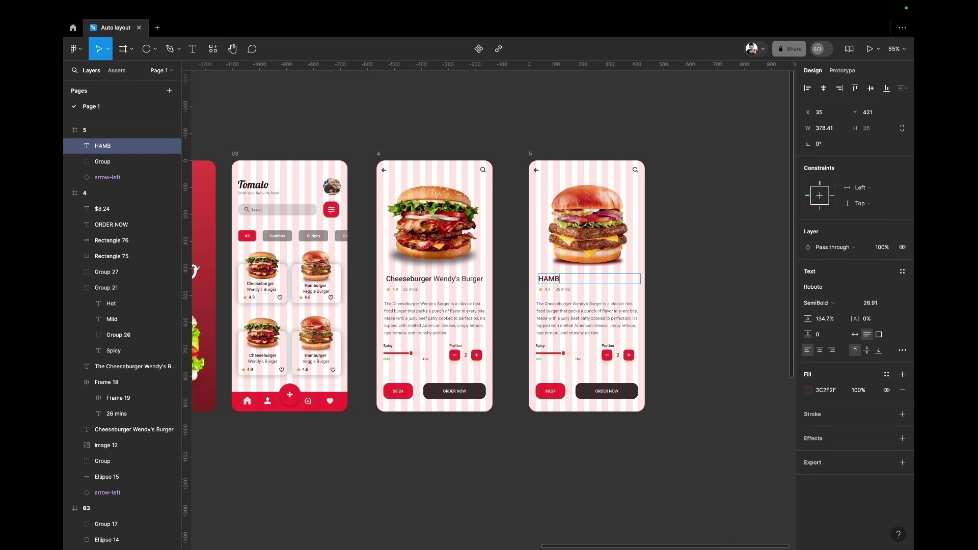
pyautogui.press('BackSpace')
pyautogui.press('BackSpace')
pyautogui.press('BackSpace')
pyautogui.write('Hamburger Veggie ')
pyautogui.write('Burg')
pyautogui.press('Escape')
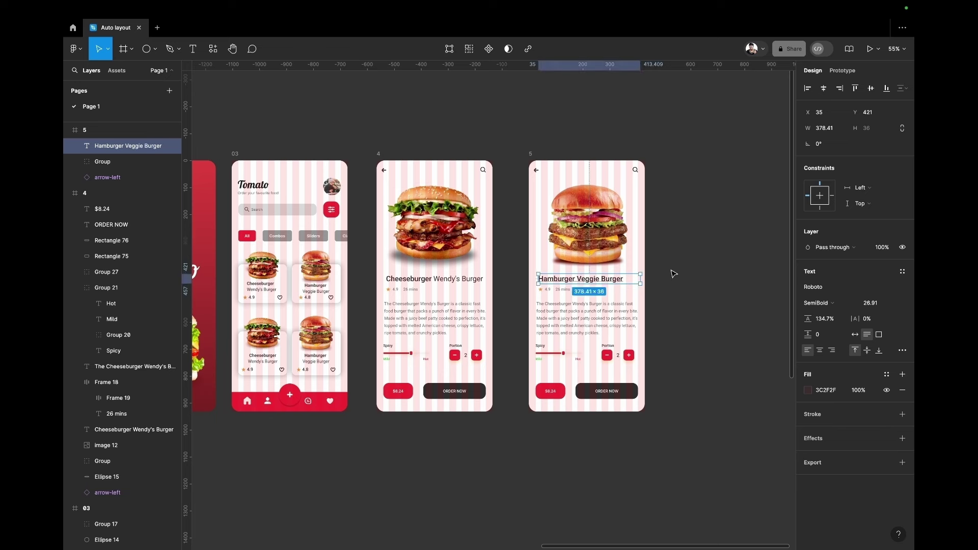
# Replace frame 5's old description with the pasted Hamburger Veggie Burger paragraph, positioned in place
pyautogui.click(560, 321)
pyautogui.press('Delete')
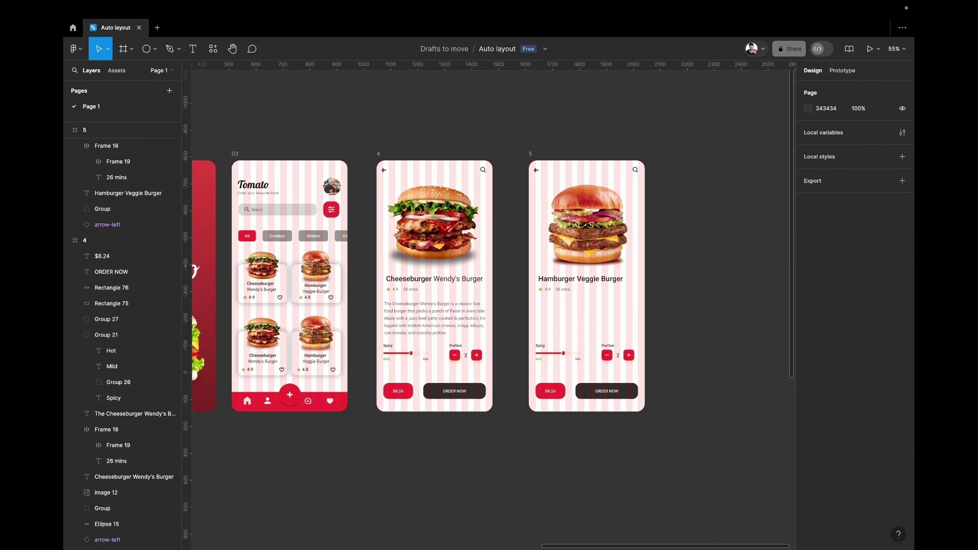
pyautogui.hotkey('ctrl', 'v')
pyautogui.moveTo(494, 311); pyautogui.dragTo(595, 318)
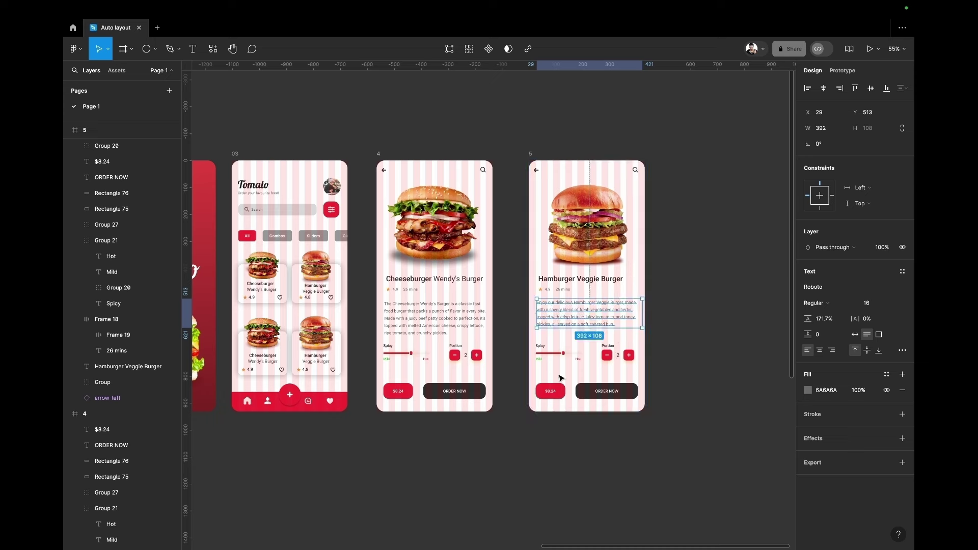
# Change frame 5's price from $8.24 to $9.99
pyautogui.scroll(-2, 559, 377)
pyautogui.scroll(-2, 560, 377)
pyautogui.doubleClick(552, 337)
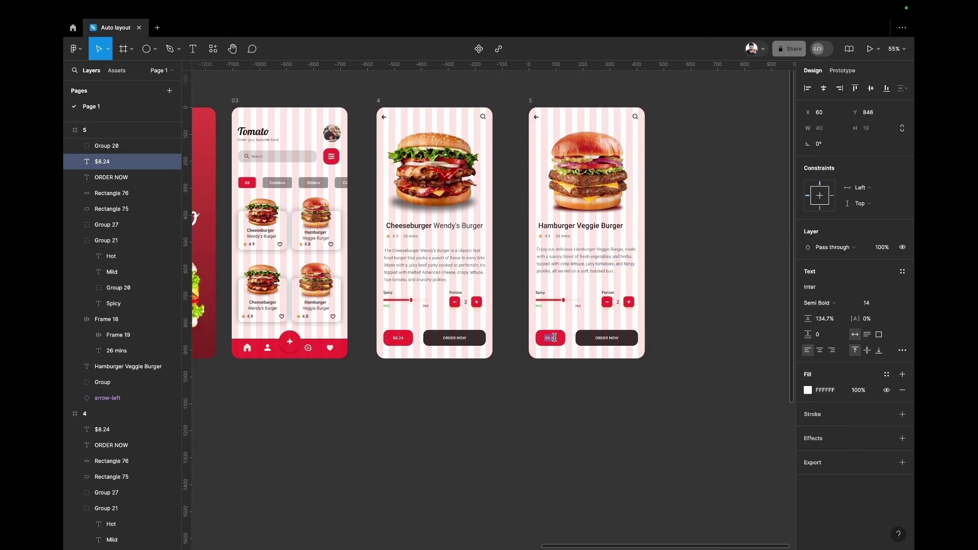
pyautogui.write('$')
pyautogui.scroll(5, 601, 343)
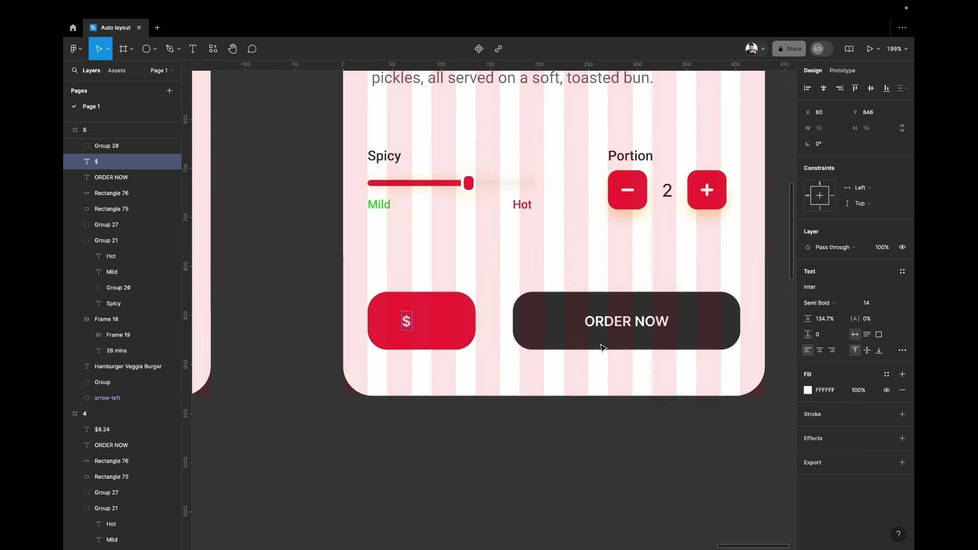
pyautogui.write('9.99')
pyautogui.press('Escape')
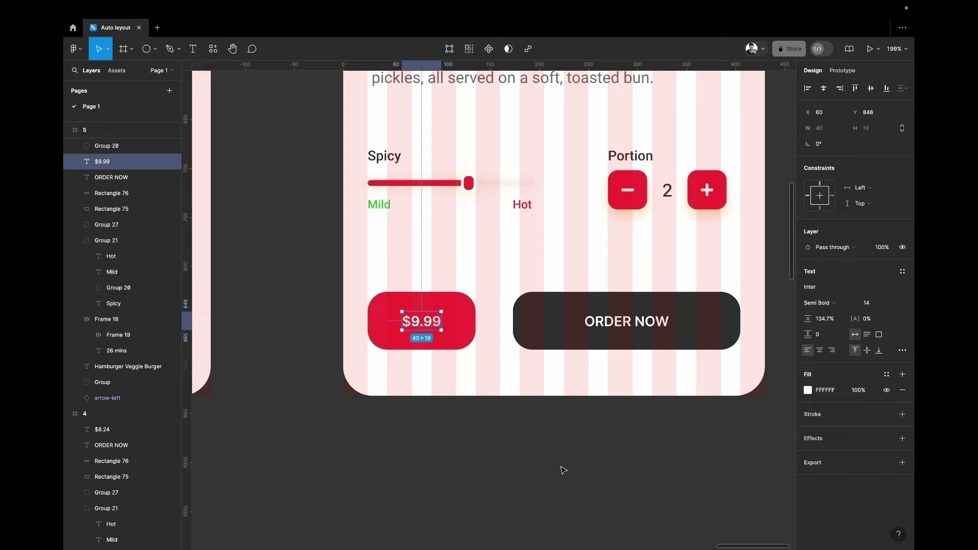
pyautogui.scroll(-5, 563, 469)
pyautogui.hscroll(-3, 563, 468)
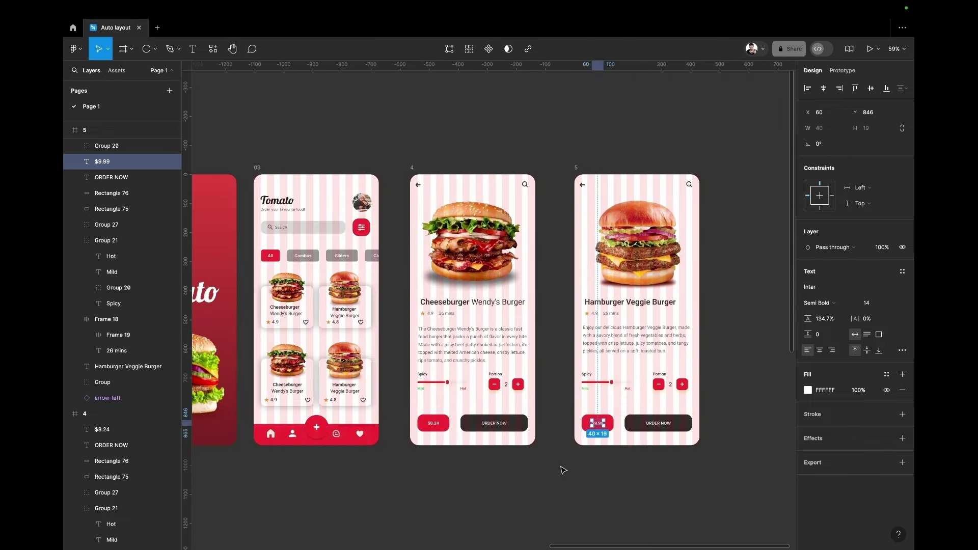
# In Prototype mode, connect the home screen's Hamburger card to frame 5
pyautogui.click(843, 71)
pyautogui.click(344, 296)
pyautogui.moveTo(363, 296)
pyautogui.mouseDown()
pyautogui.moveTo(507, 346)
pyautogui.moveTo(611, 336)
pyautogui.mouseUp()
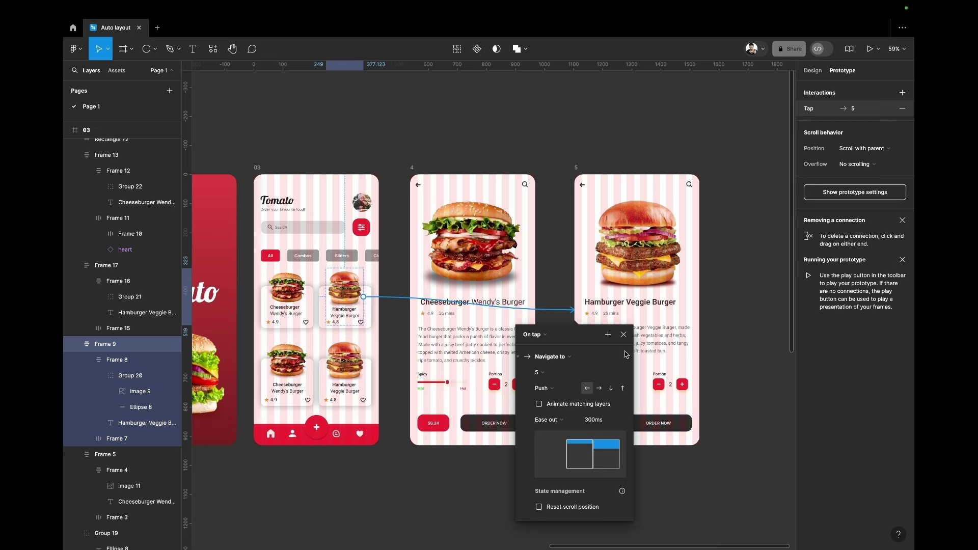
pyautogui.click(624, 335)
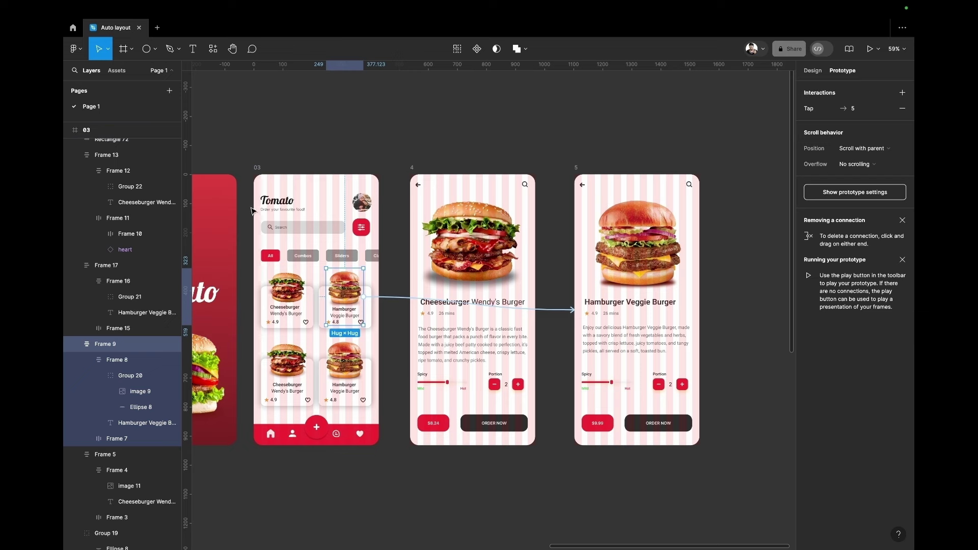
# Play Flow 1 and tap the Hamburger card to confirm it opens the Hamburger Veggie Burger page
pyautogui.hscroll(-5, 319, 194)
pyautogui.scroll(2, 319, 194)
pyautogui.hscroll(-8, 326, 188)
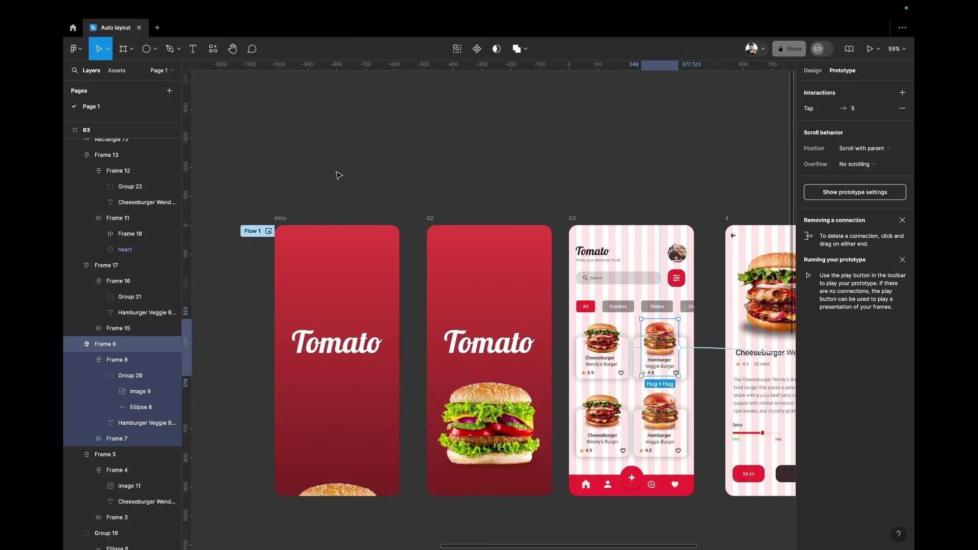
pyautogui.click(268, 231)
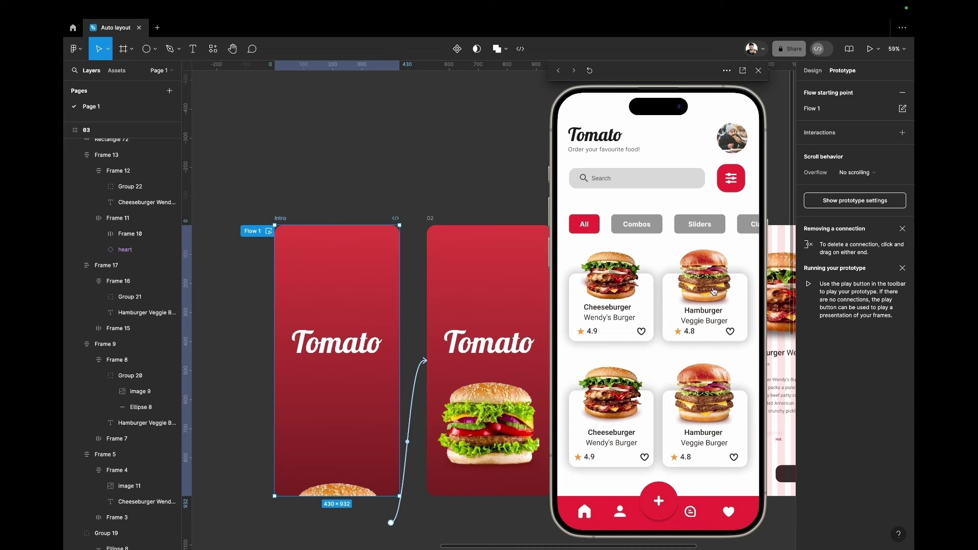
pyautogui.click(713, 294)
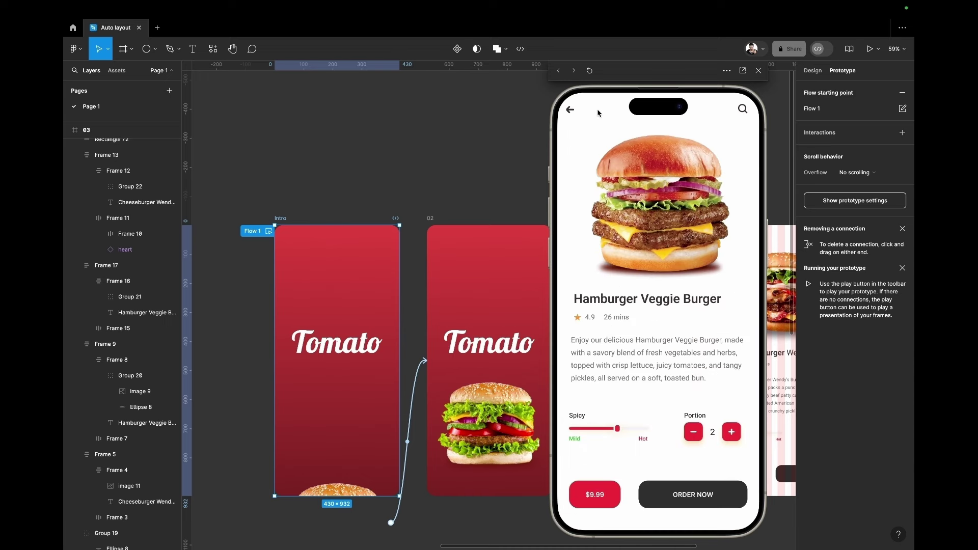
pyautogui.click(458, 139)
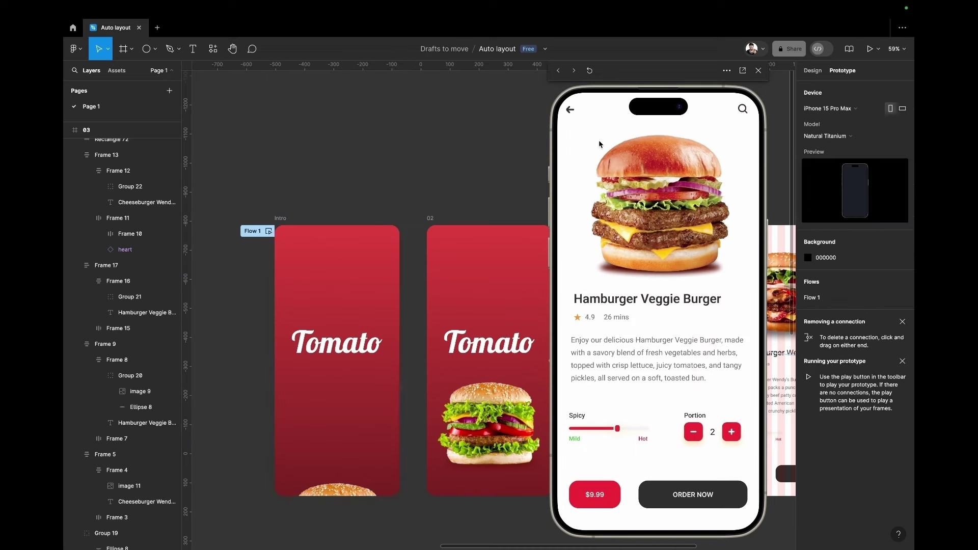
pyautogui.click(759, 71)
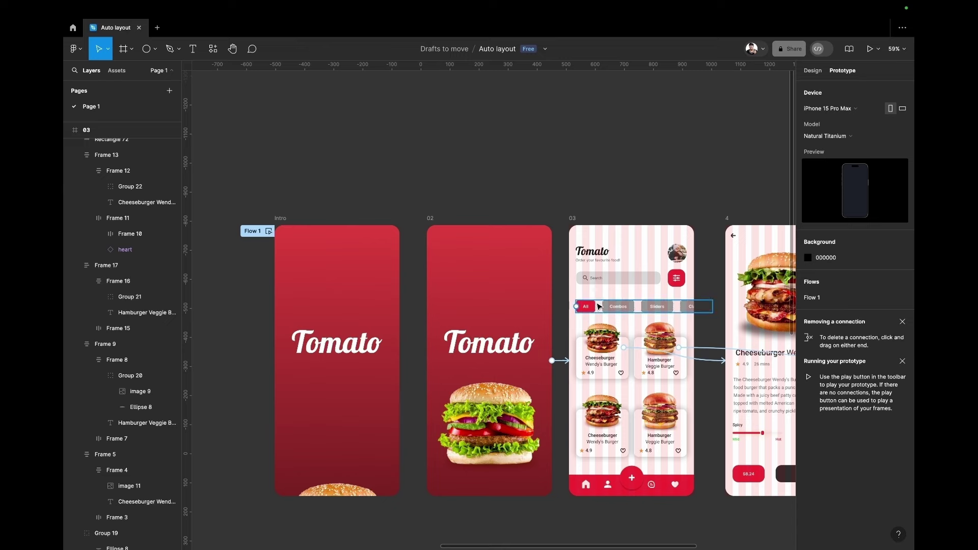
# Pan and zoom to about 115% on frame 5 and select its title
pyautogui.scroll(-2, 594, 296)
pyautogui.hscroll(4, 594, 295)
pyautogui.hscroll(3, 599, 305)
pyautogui.hscroll(2, 600, 306)
pyautogui.hscroll(-6, 600, 306)
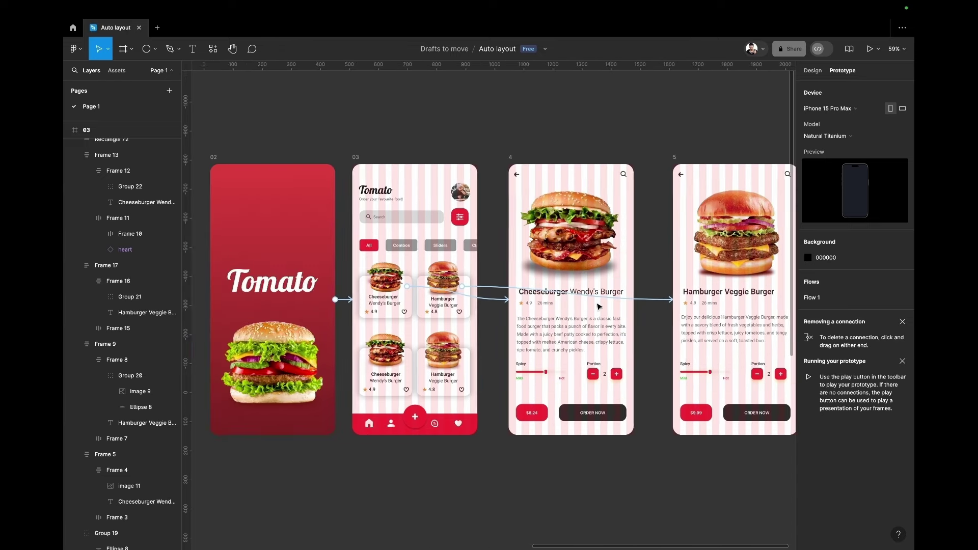
pyautogui.hscroll(-2, 599, 306)
pyautogui.hscroll(3, 600, 305)
pyautogui.hscroll(5, 599, 306)
pyautogui.hscroll(-4, 599, 306)
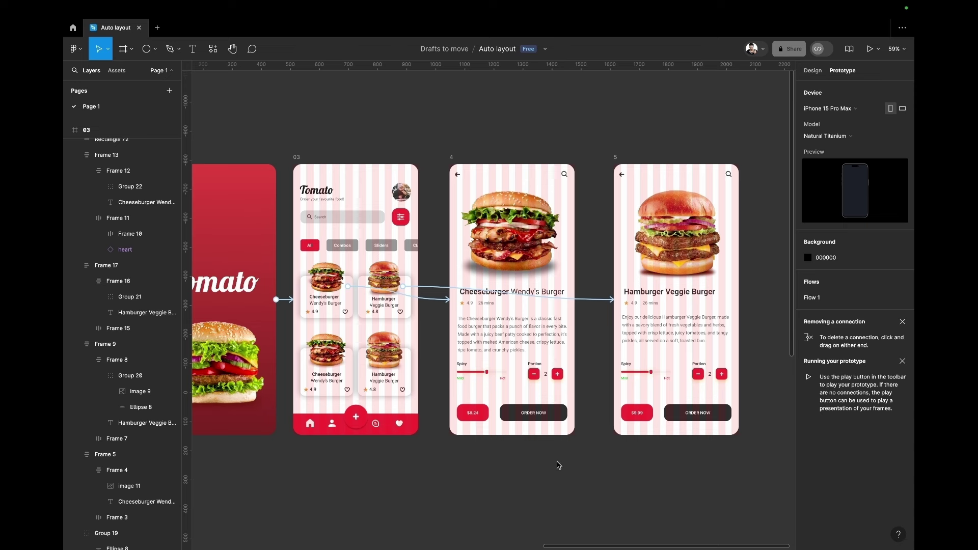
pyautogui.hscroll(5, 622, 477)
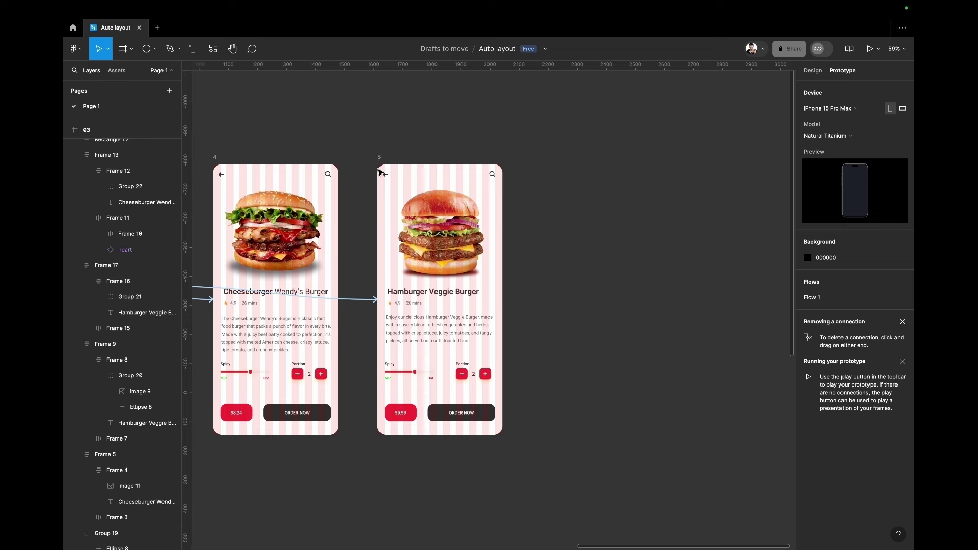
pyautogui.scroll(3, 391, 168)
pyautogui.scroll(3, 393, 168)
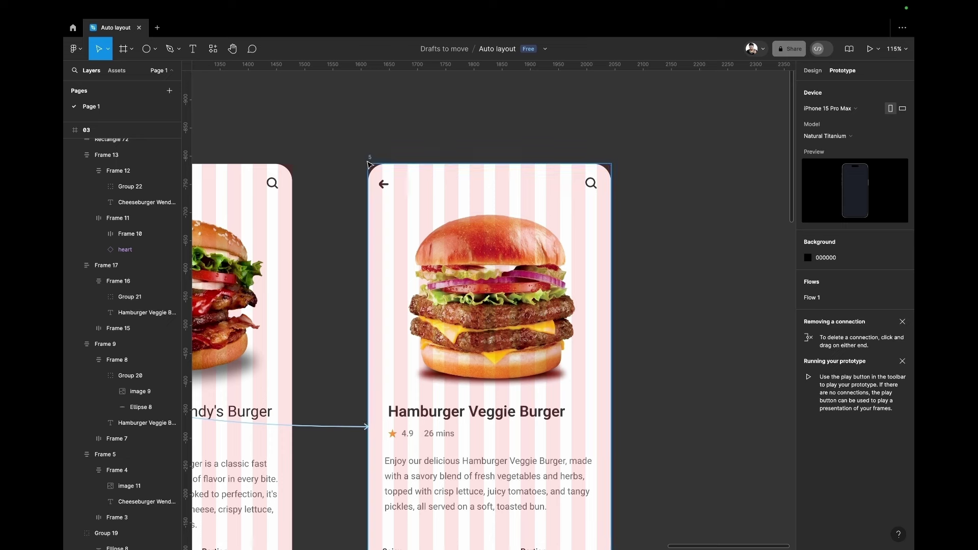
pyautogui.click(371, 157)
pyautogui.hscroll(5, 459, 233)
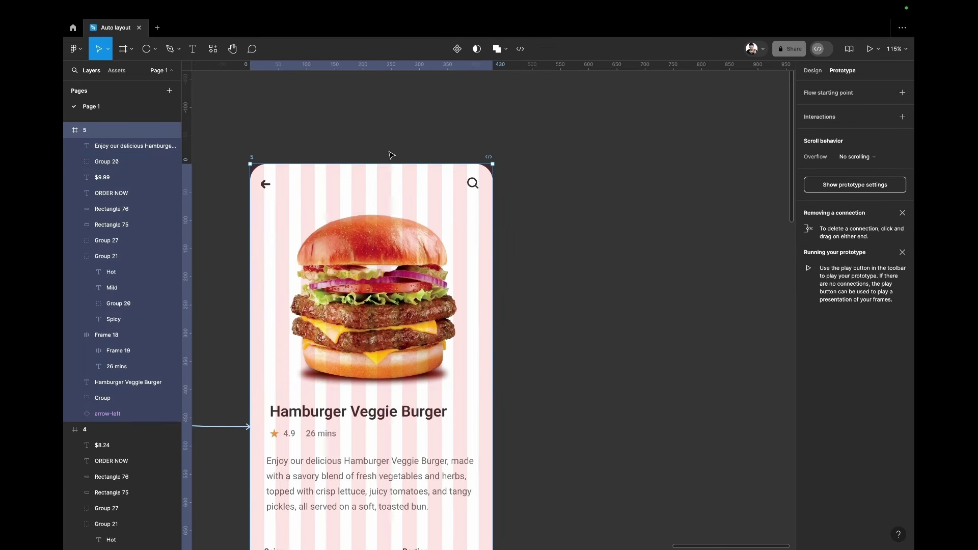
# Duplicate frame 5 as a new frame 6 placed to its right
pyautogui.moveTo(396, 182)
pyautogui.mouseDown()
pyautogui.moveTo(566, 174)
pyautogui.moveTo(652, 182)
pyautogui.mouseUp()
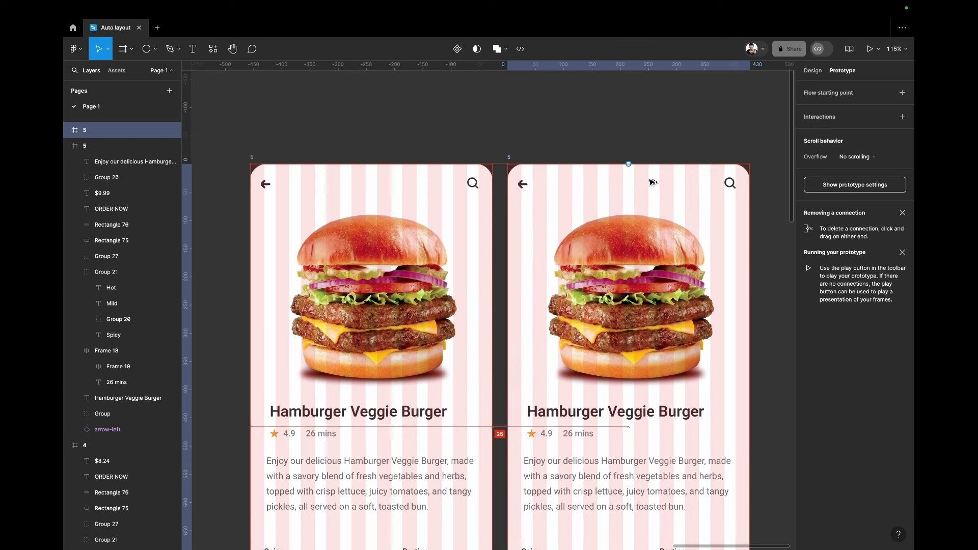
pyautogui.moveTo(652, 182); pyautogui.dragTo(654, 181)
pyautogui.click(753, 196)
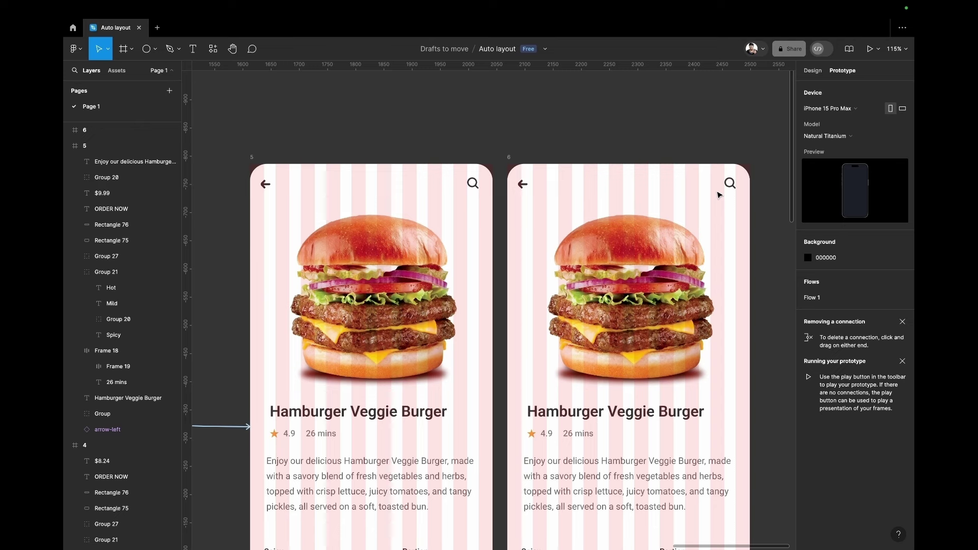
# Delete every layer inside frame 6, leaving only the pink-striped background
pyautogui.click(732, 183)
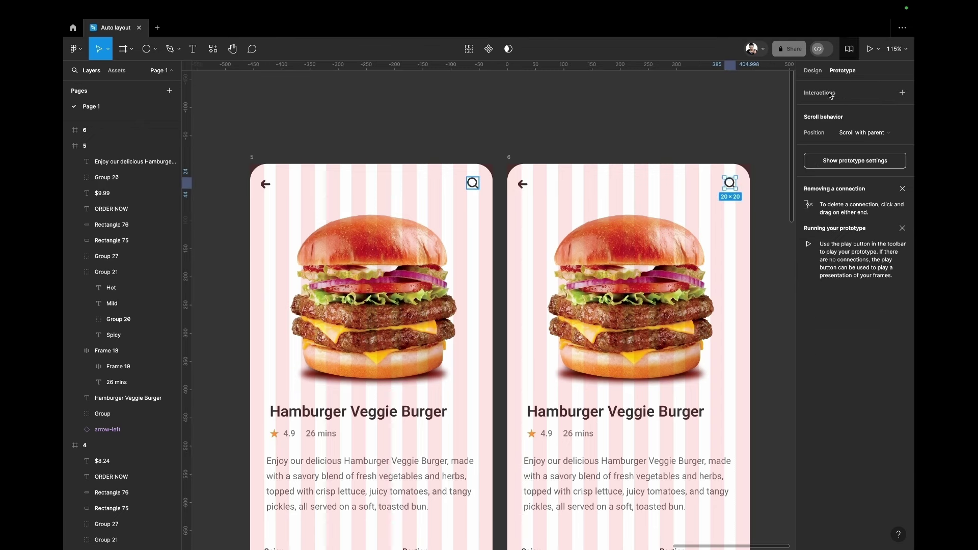
pyautogui.hotkey('alt', '8')
pyautogui.hotkey('ctrl', 'a')
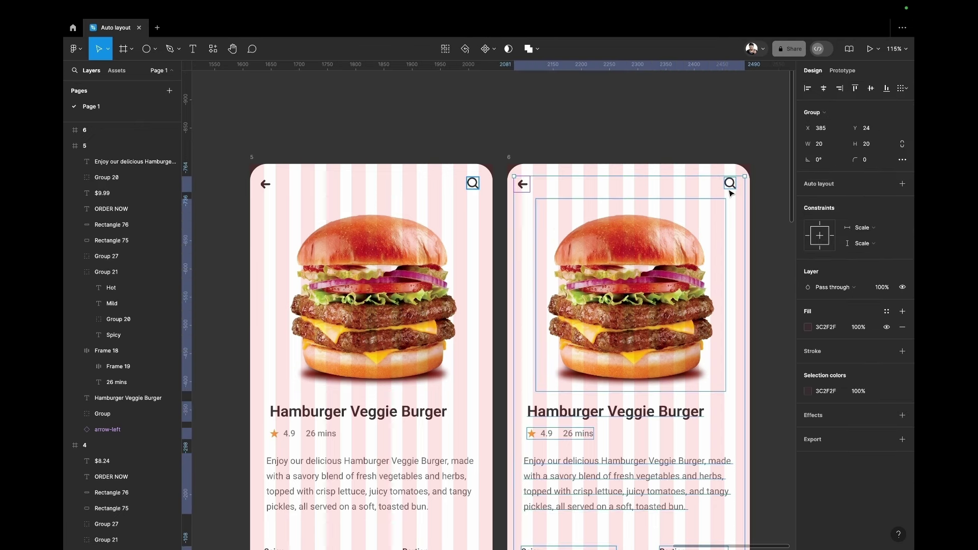
pyautogui.scroll(-3, 632, 307)
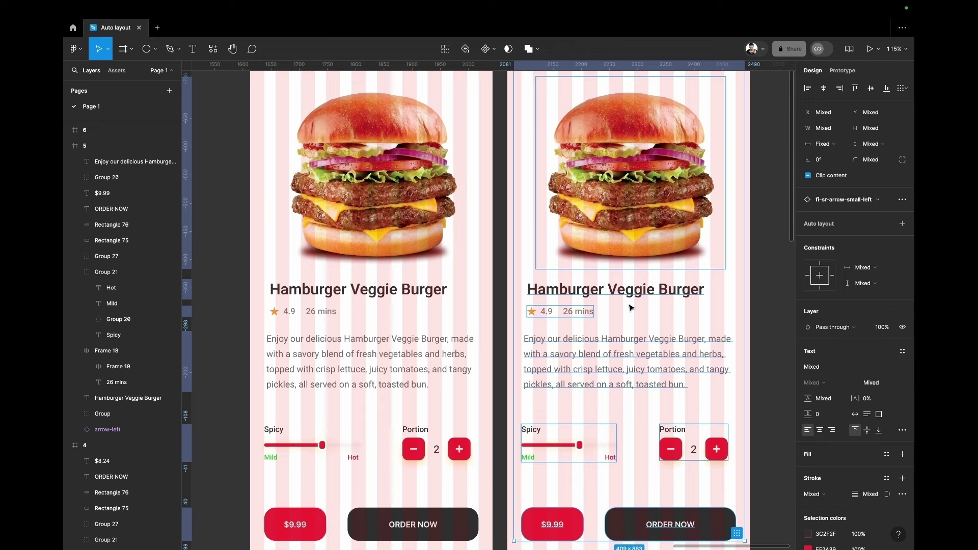
pyautogui.scroll(-2, 632, 308)
pyautogui.scroll(4, 632, 308)
pyautogui.scroll(-5, 632, 307)
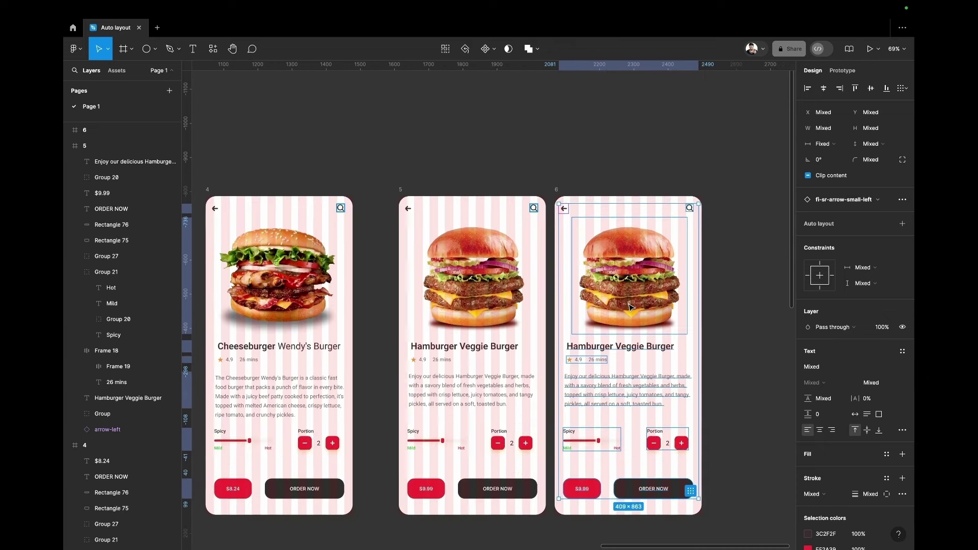
pyautogui.press('Delete')
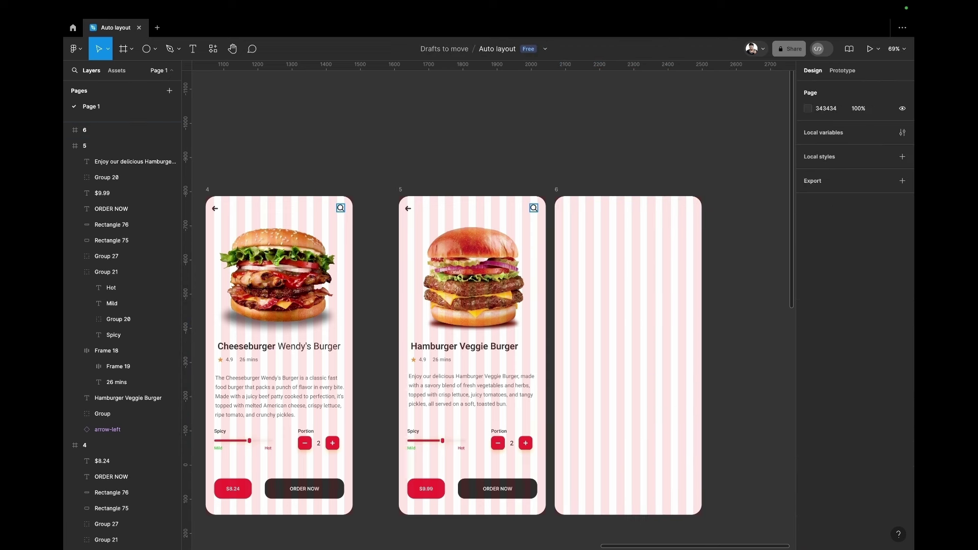
pyautogui.scroll(-1, 488, 323)
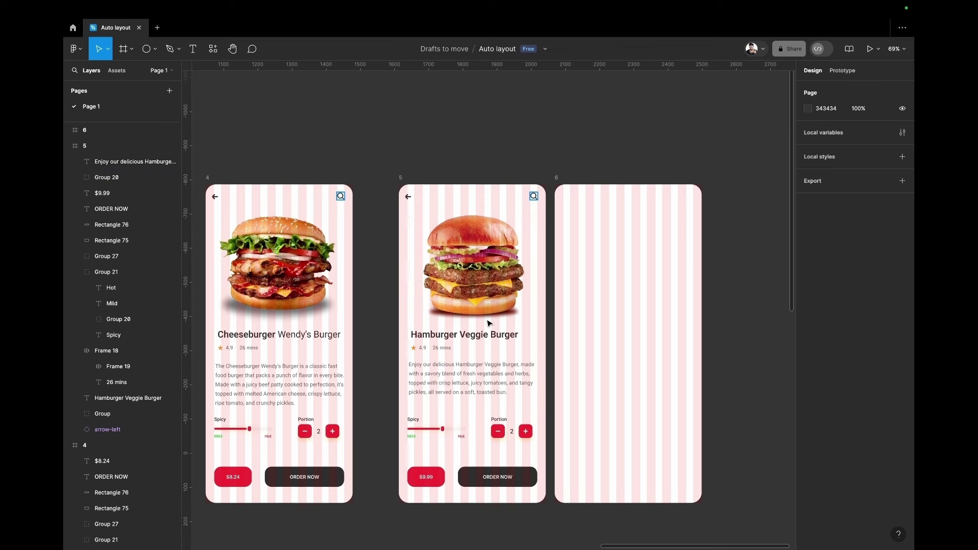
pyautogui.scroll(3, 488, 324)
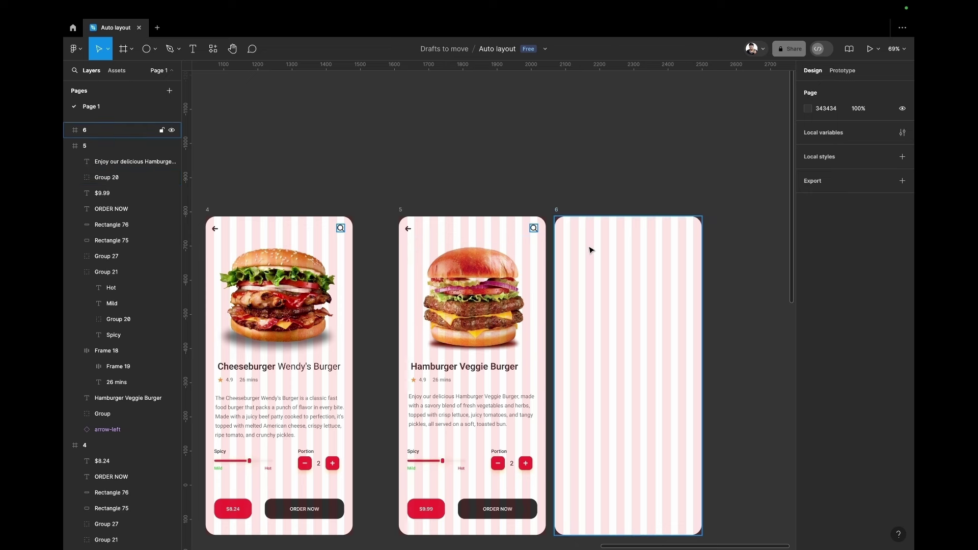
# Copy frame 5's back arrow and search icon into the same top positions on frame 6
pyautogui.click(410, 229)
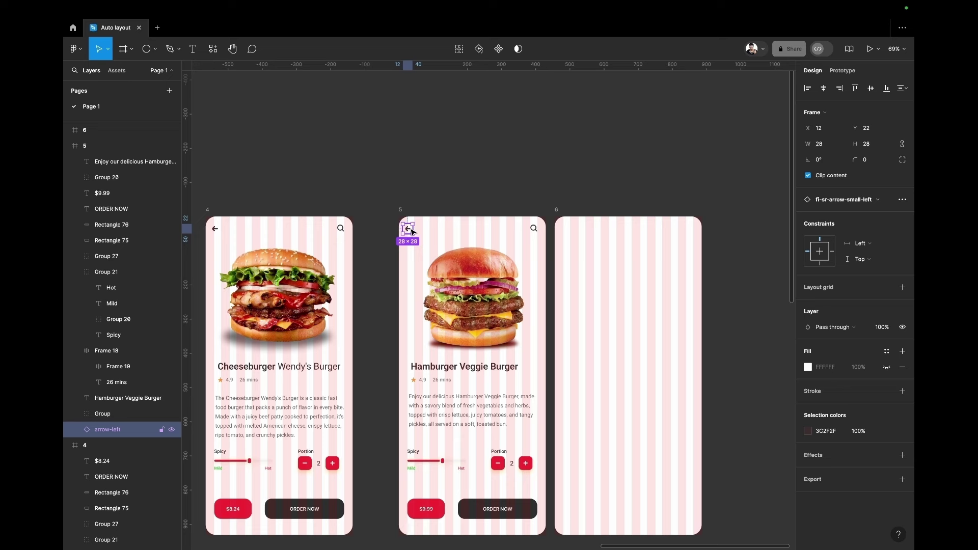
pyautogui.keyDown('alt'); pyautogui.moveTo(412, 230); pyautogui.dragTo(581, 230); pyautogui.keyUp('alt')
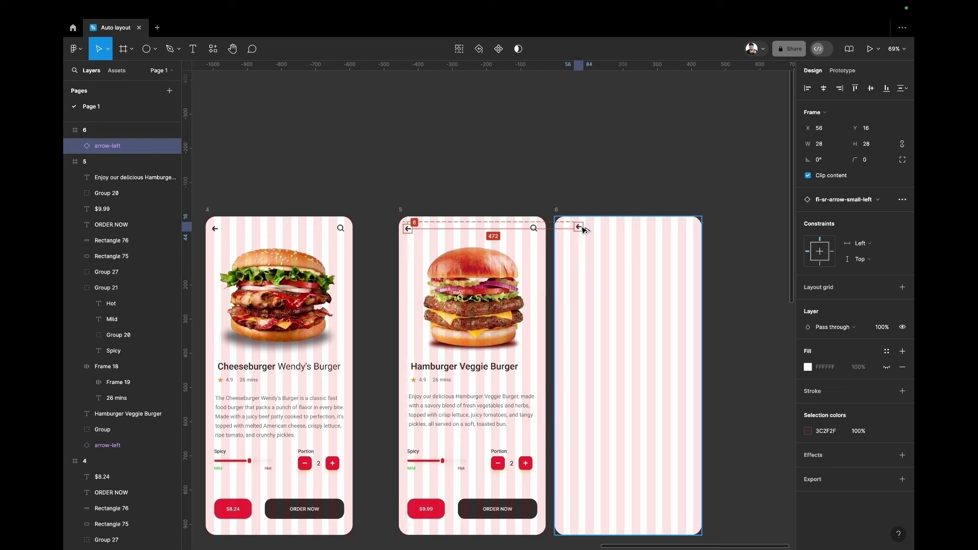
pyautogui.hotkey('ctrl', 'z')
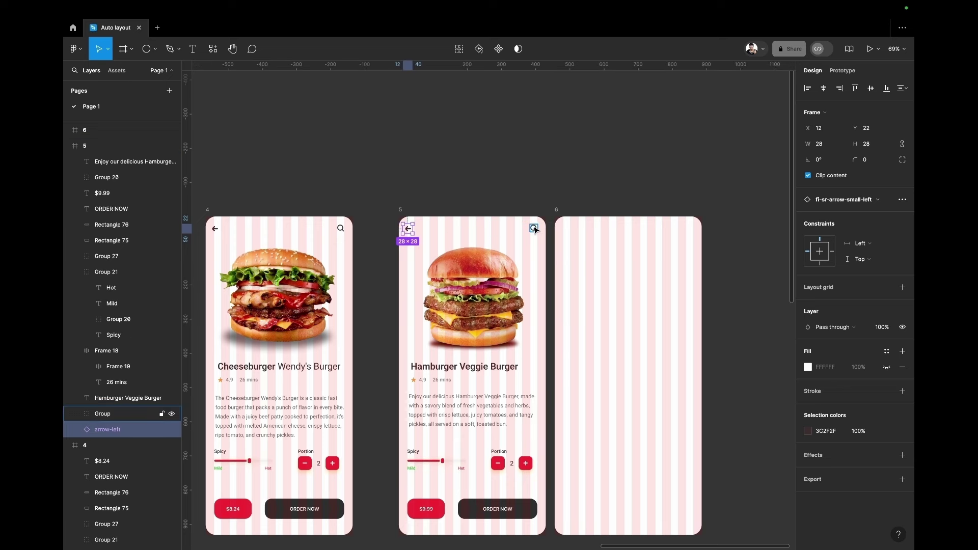
pyautogui.keyDown('shift'); pyautogui.click(535, 230); pyautogui.keyUp('shift')
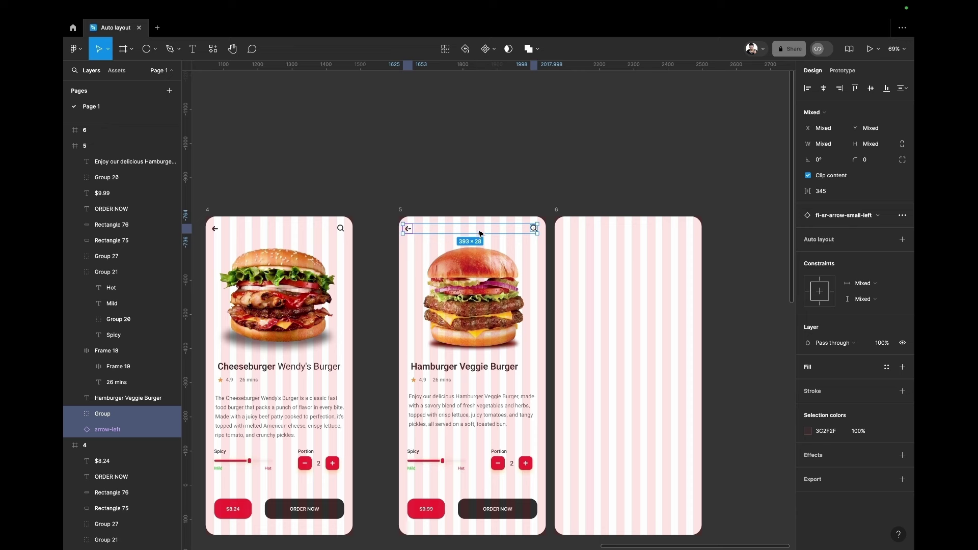
pyautogui.keyDown('alt'); pyautogui.moveTo(480, 234); pyautogui.dragTo(638, 234); pyautogui.keyUp('alt')
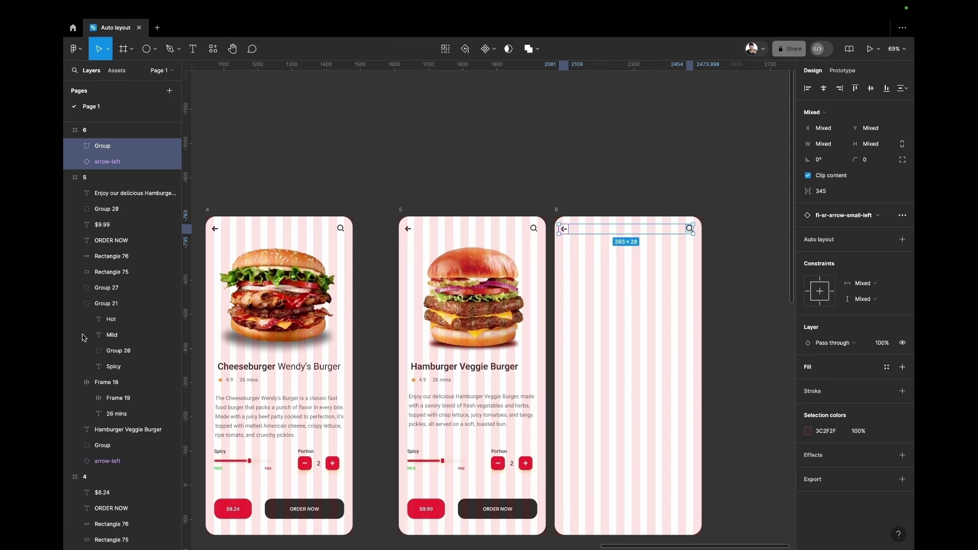
pyautogui.scroll(-1, 615, 340)
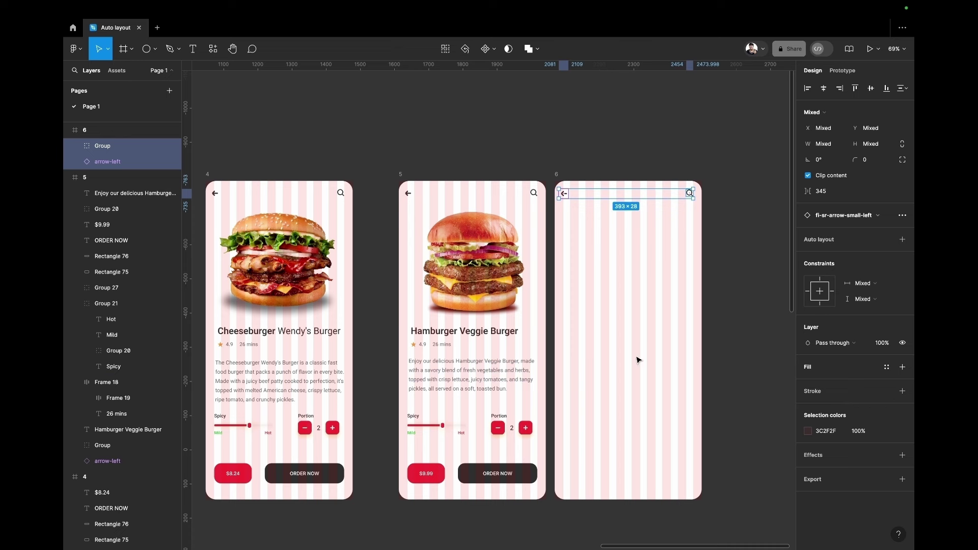
pyautogui.press('Escape')
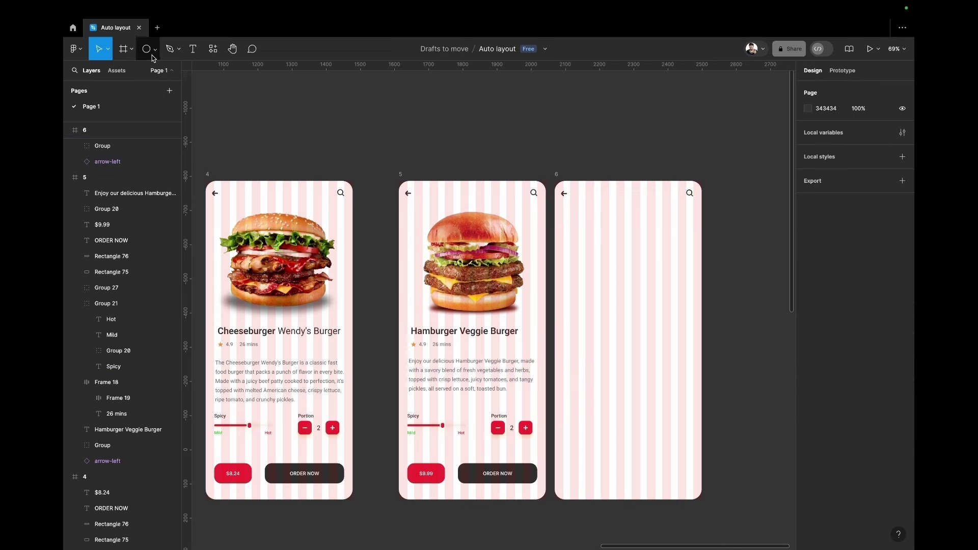
# Set the text size to 15 for a text box in frame 6, then discard the empty box
pyautogui.click(192, 48)
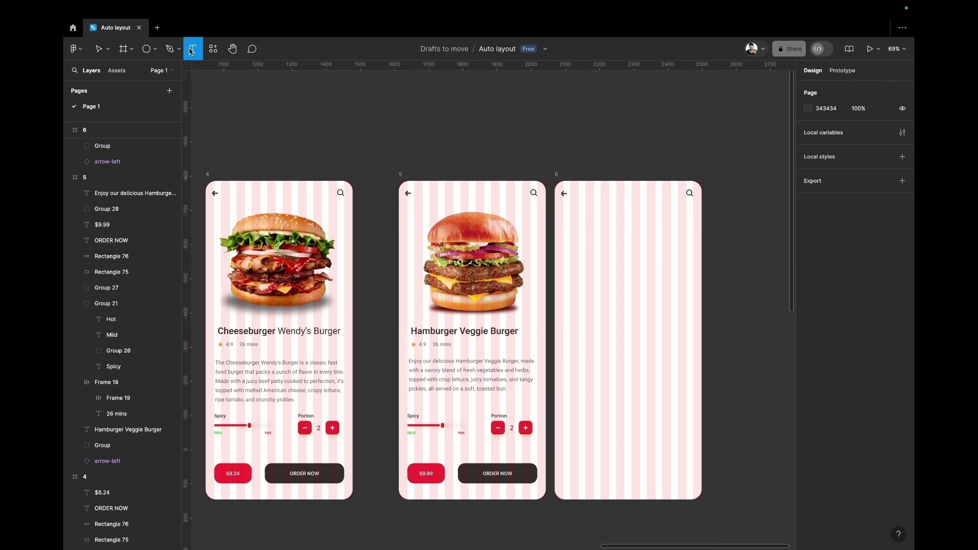
pyautogui.click(561, 208)
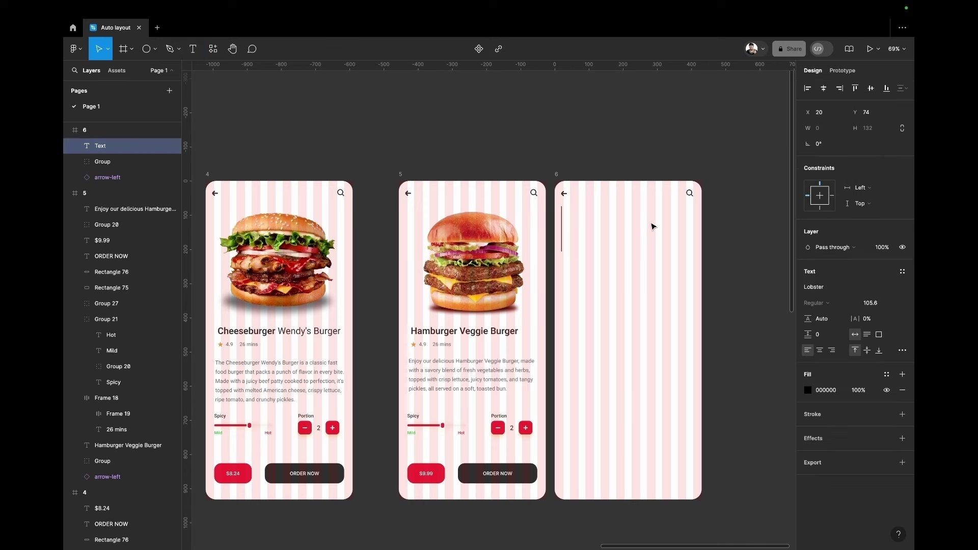
pyautogui.click(891, 304)
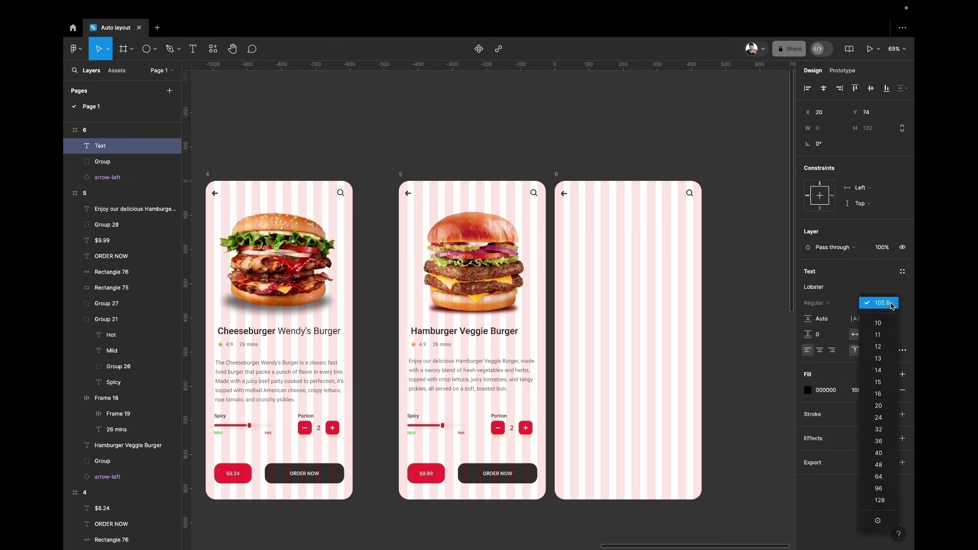
pyautogui.click(879, 382)
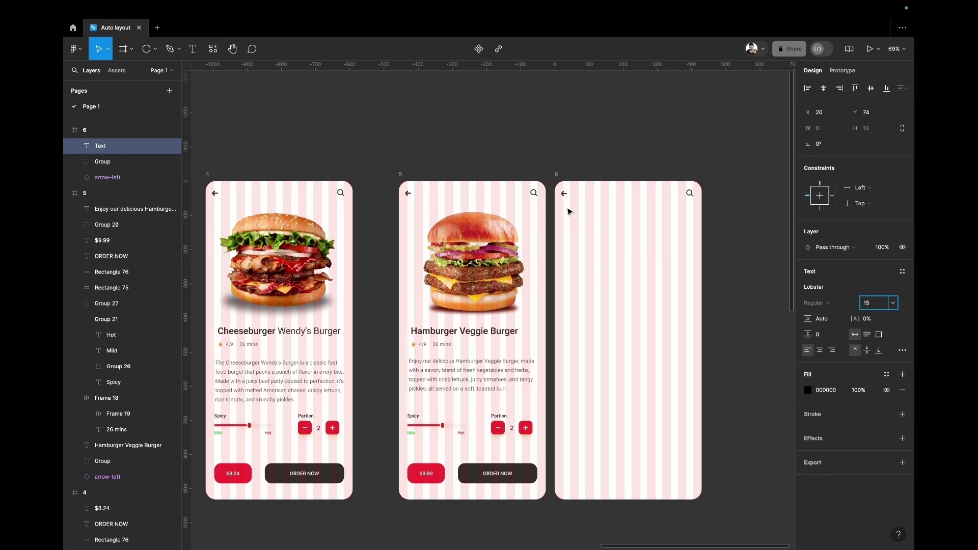
pyautogui.press('Escape')
pyautogui.press('i')
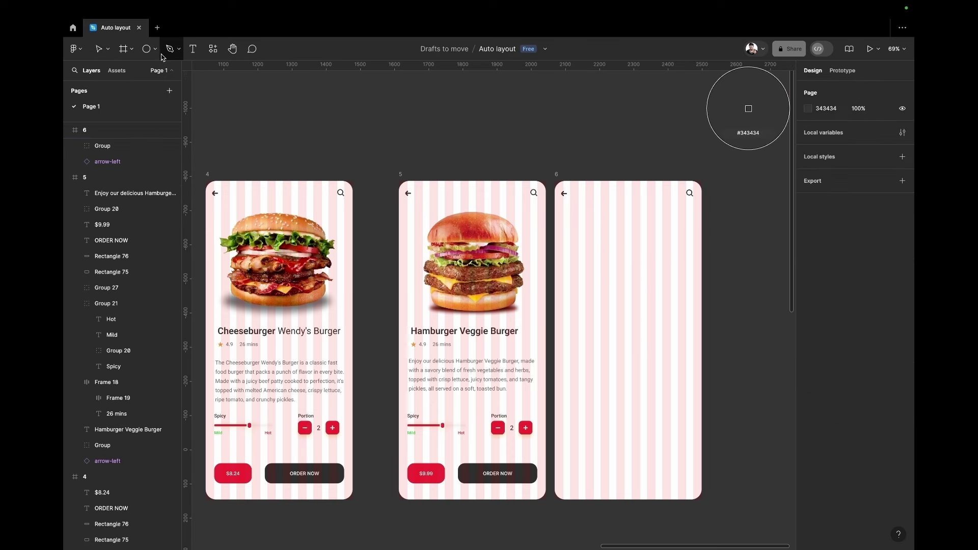
# Add the Order Summary heading near frame 6's top in the Inter font
pyautogui.click(193, 51)
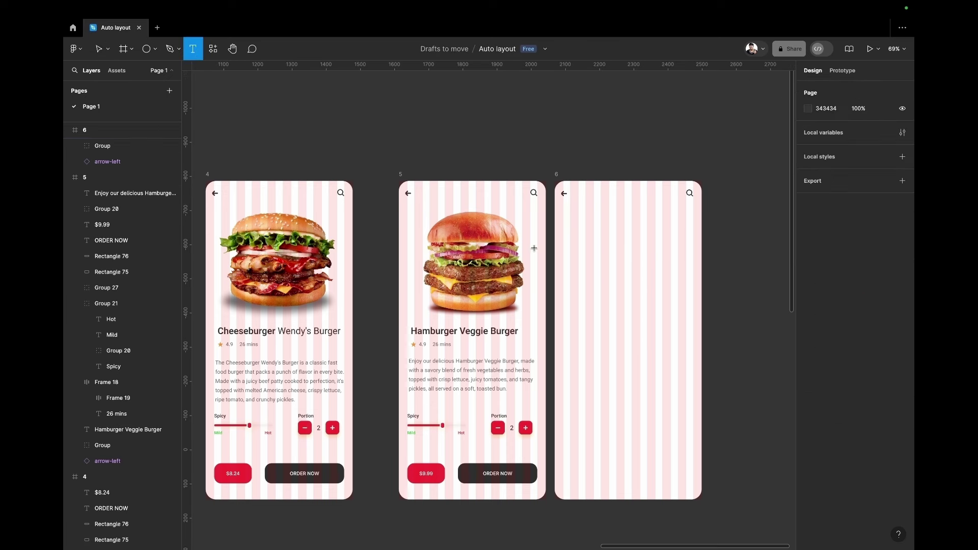
pyautogui.click(568, 210)
pyautogui.write('Order Summary')
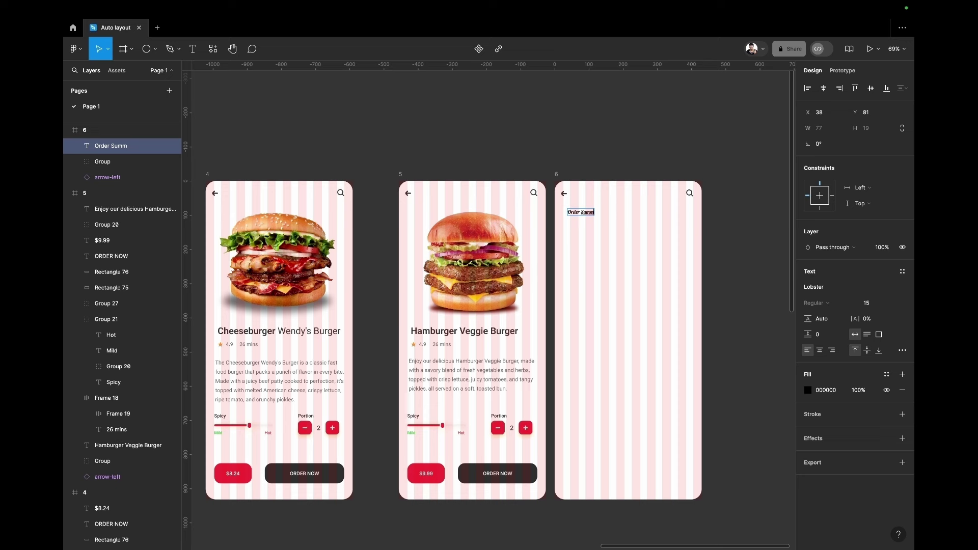
pyautogui.click(846, 290)
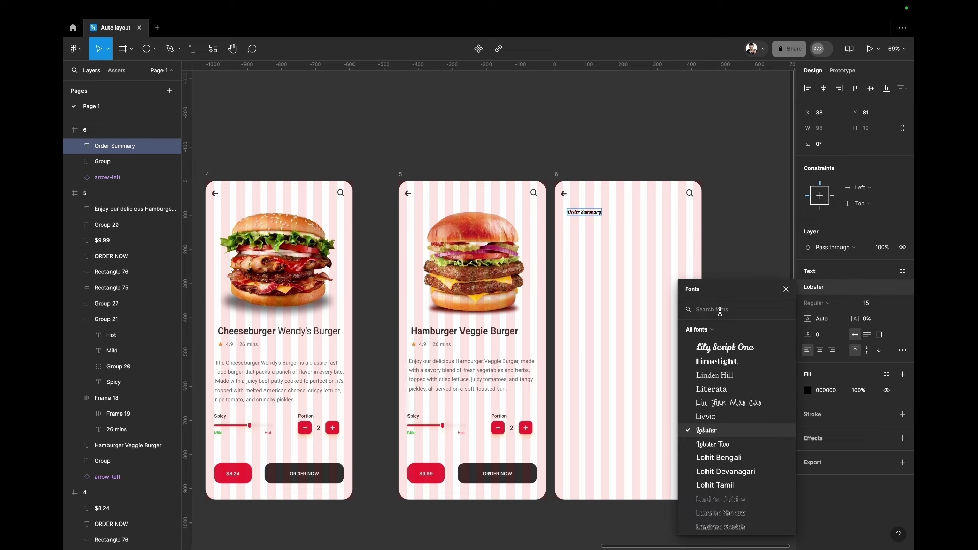
pyautogui.write('Inter')
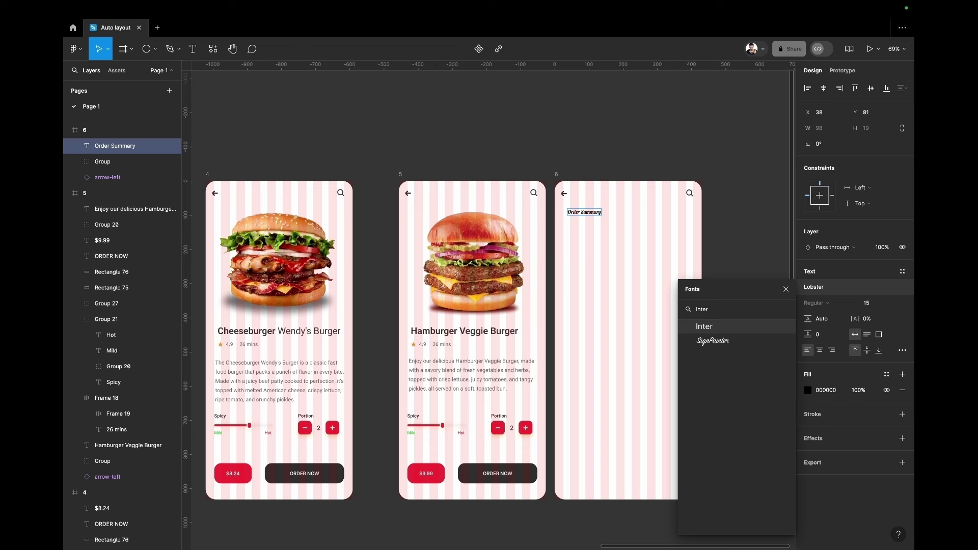
pyautogui.press('Return')
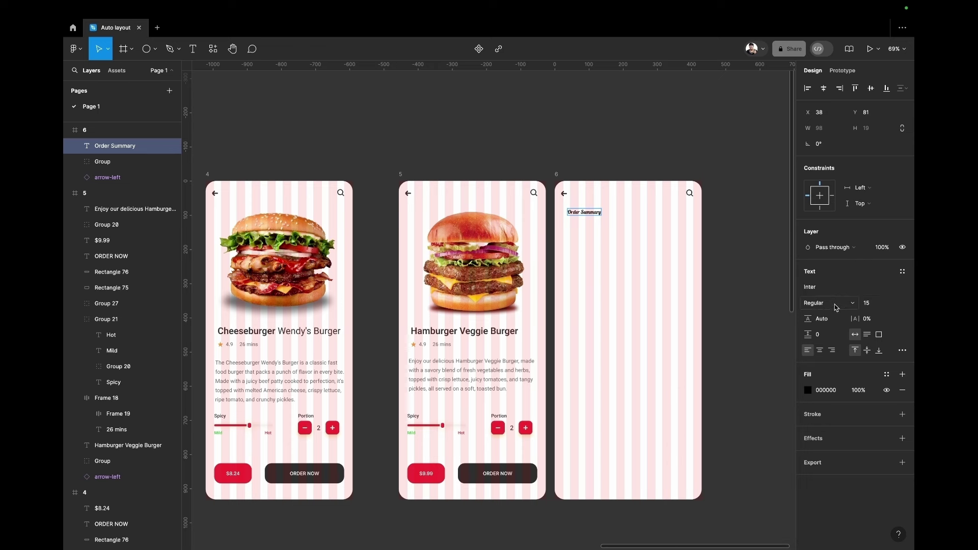
pyautogui.click(824, 304)
pyautogui.click(627, 240)
pyautogui.click(839, 288)
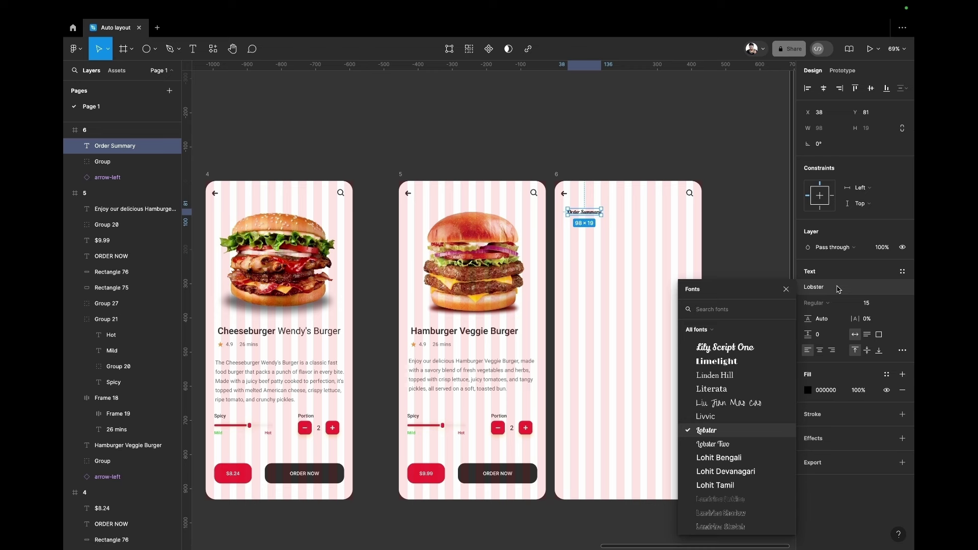
pyautogui.write('Inte')
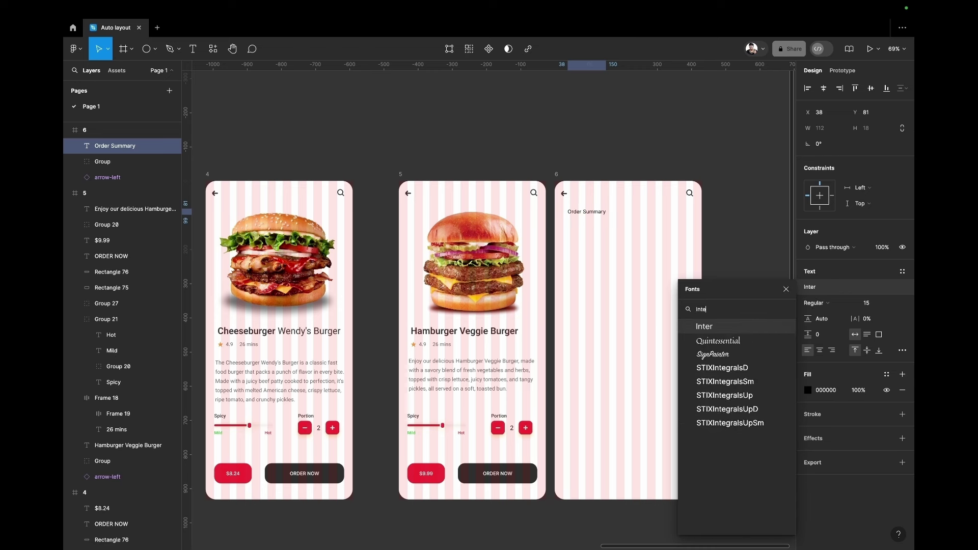
pyautogui.write('r')
pyautogui.press('Return')
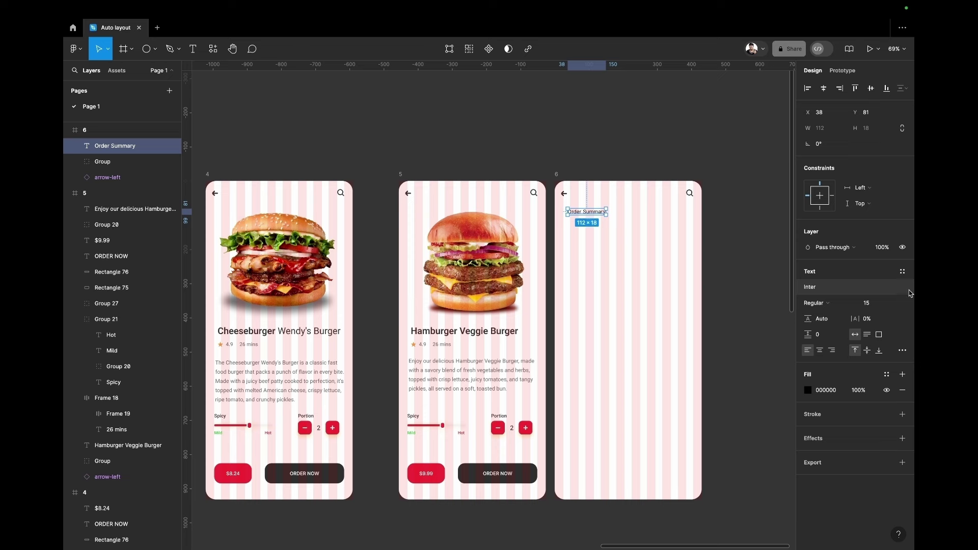
# Make the heading Semi Bold and align it left with the back arrow
pyautogui.click(844, 305)
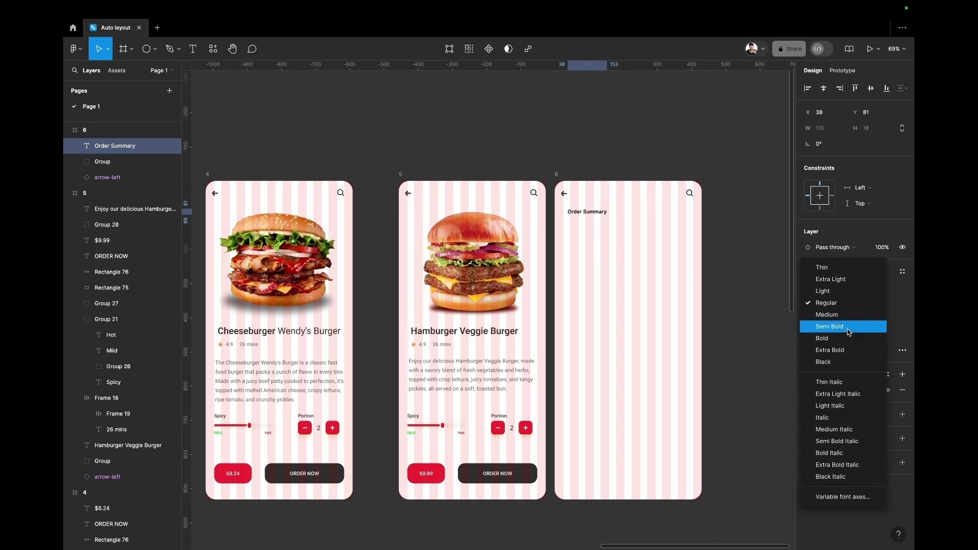
pyautogui.click(848, 328)
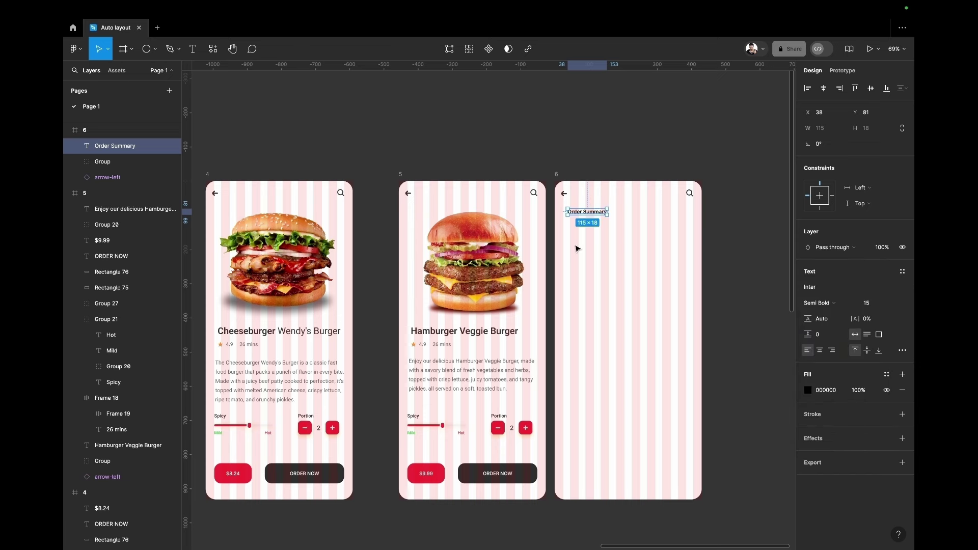
pyautogui.scroll(5, 577, 248)
pyautogui.scroll(2, 577, 248)
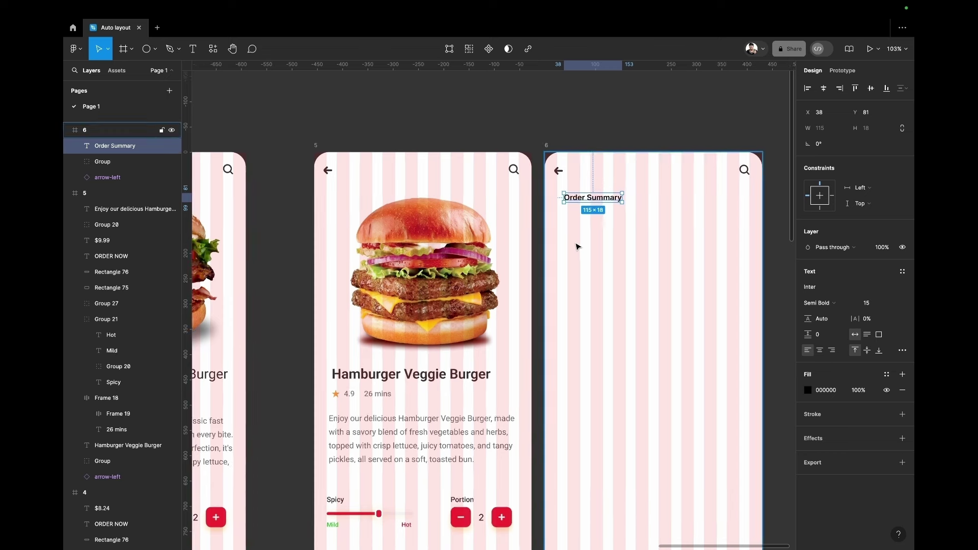
pyautogui.hscroll(3, 622, 260)
pyautogui.hscroll(4, 621, 260)
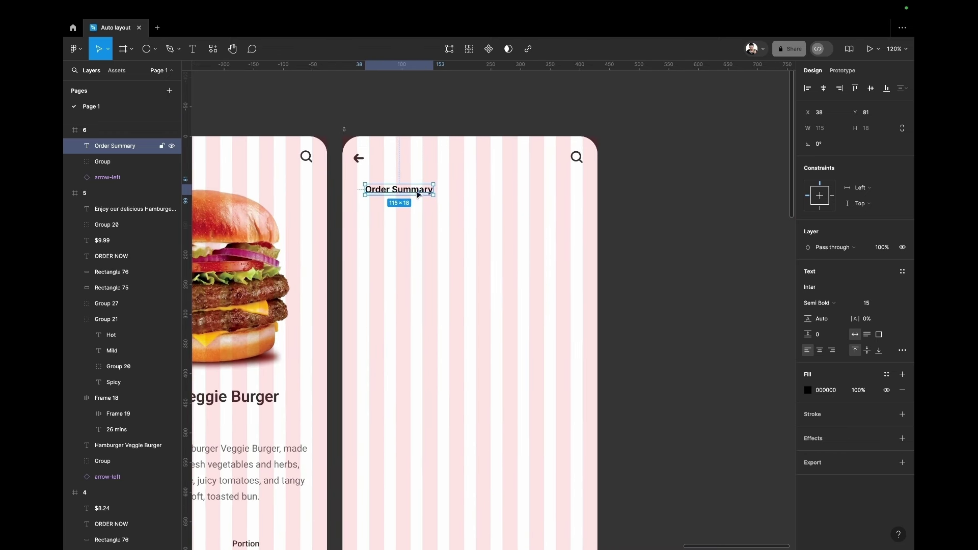
pyautogui.moveTo(418, 194); pyautogui.dragTo(410, 195)
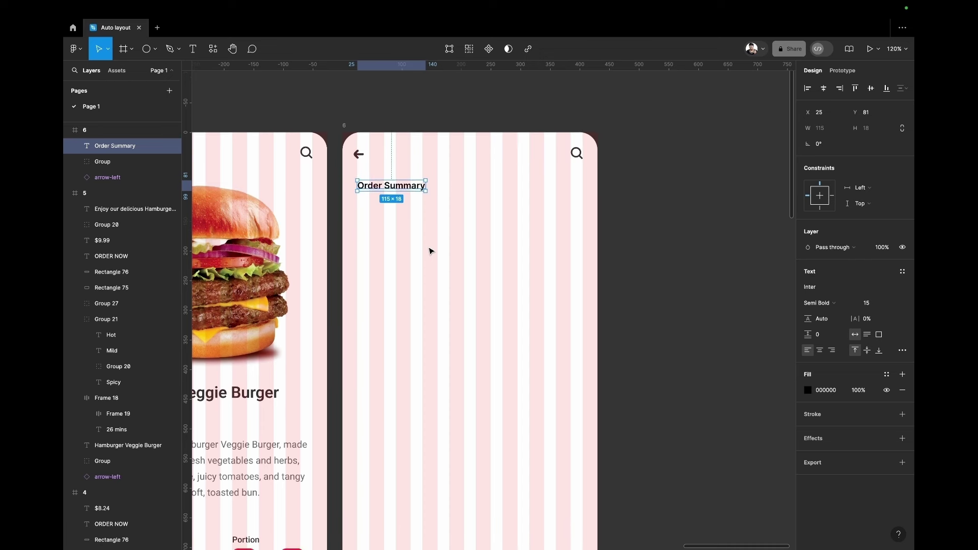
pyautogui.scroll(-3, 430, 249)
pyautogui.scroll(3, 430, 250)
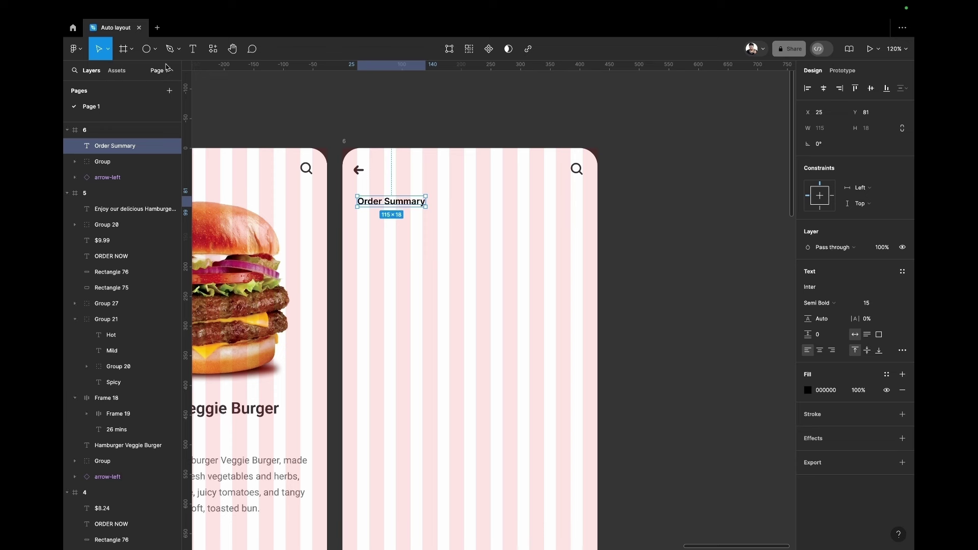
# Add an 'Order' label below the heading in grey 686868, Medium weight
pyautogui.press('Return')
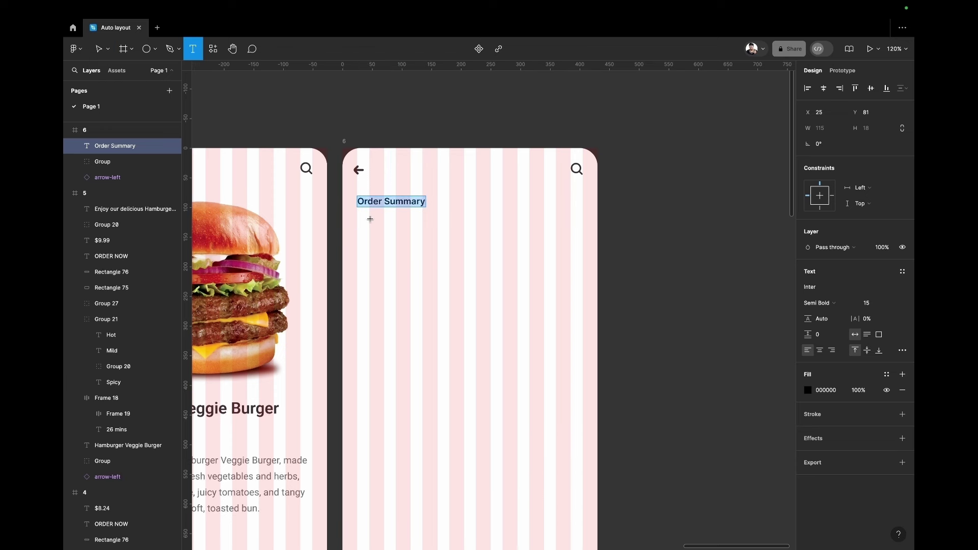
pyautogui.click(370, 219)
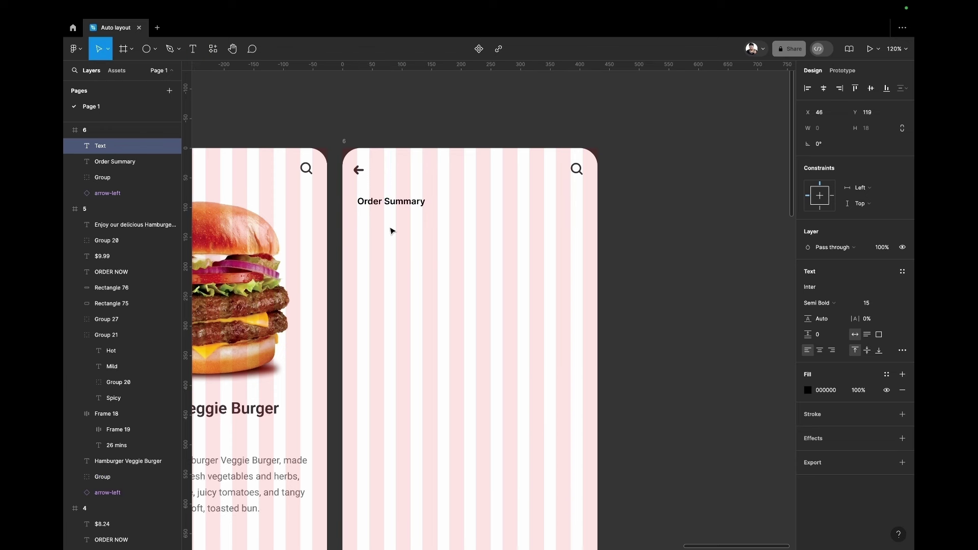
pyautogui.write('Order')
pyautogui.click(808, 390)
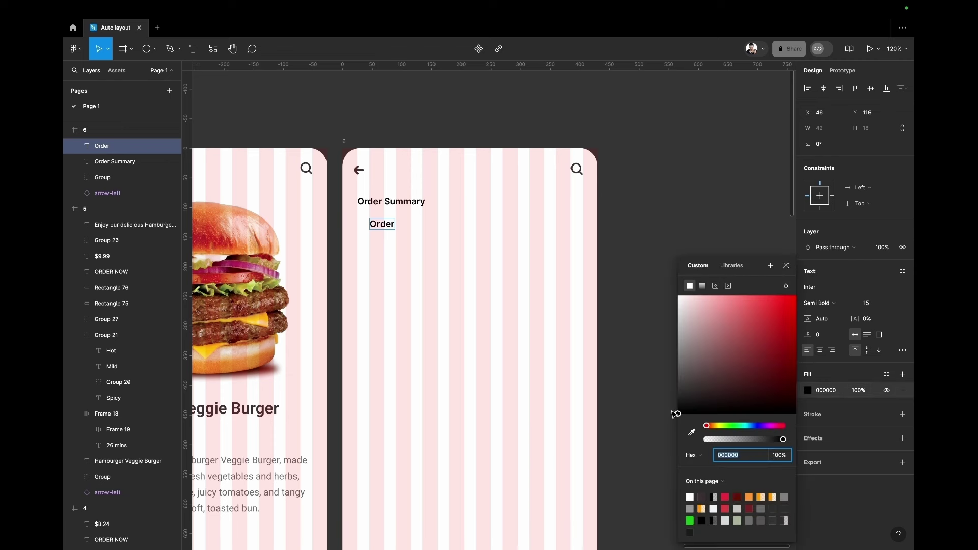
pyautogui.moveTo(678, 412)
pyautogui.mouseDown()
pyautogui.moveTo(678, 375)
pyautogui.moveTo(692, 357)
pyautogui.moveTo(674, 351)
pyautogui.mouseUp()
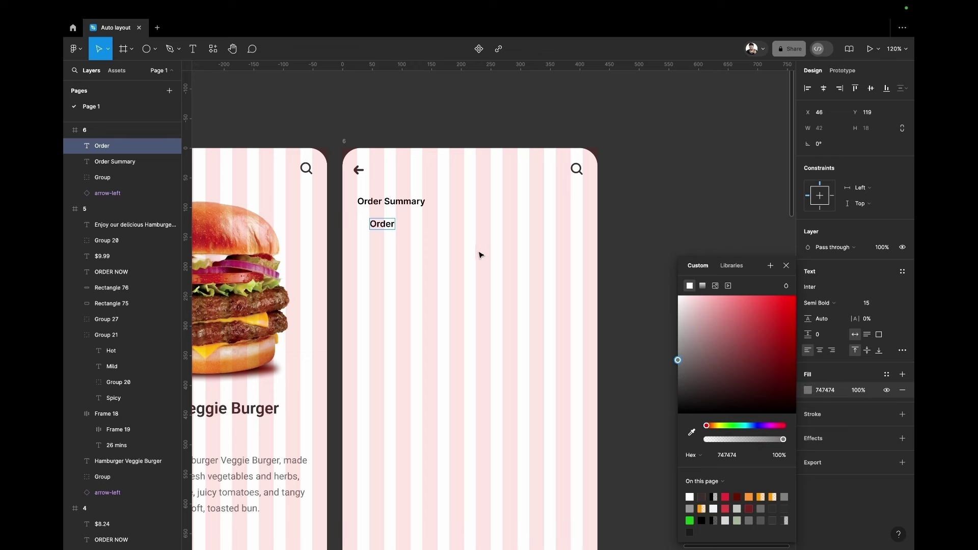
pyautogui.hotkey('ctrl', 'z')
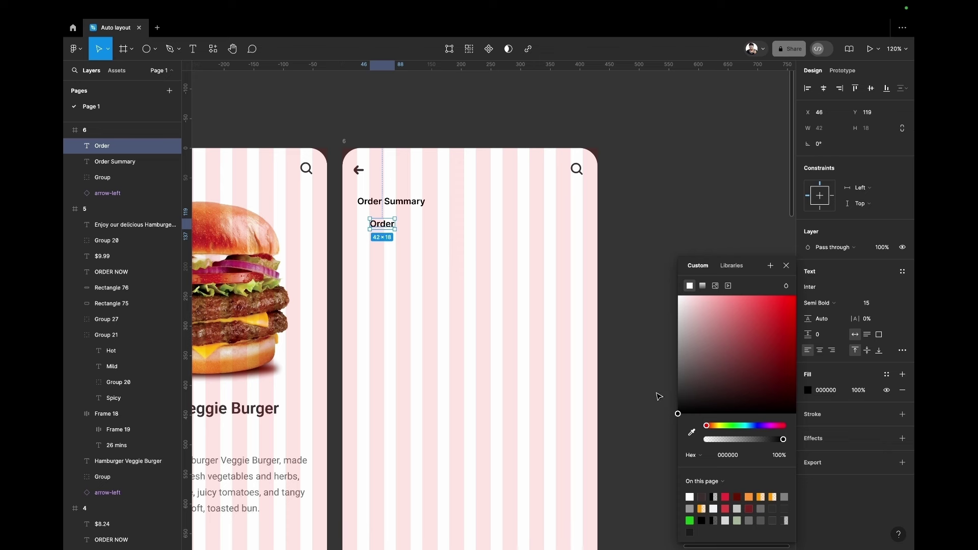
pyautogui.moveTo(678, 414); pyautogui.dragTo(678, 365)
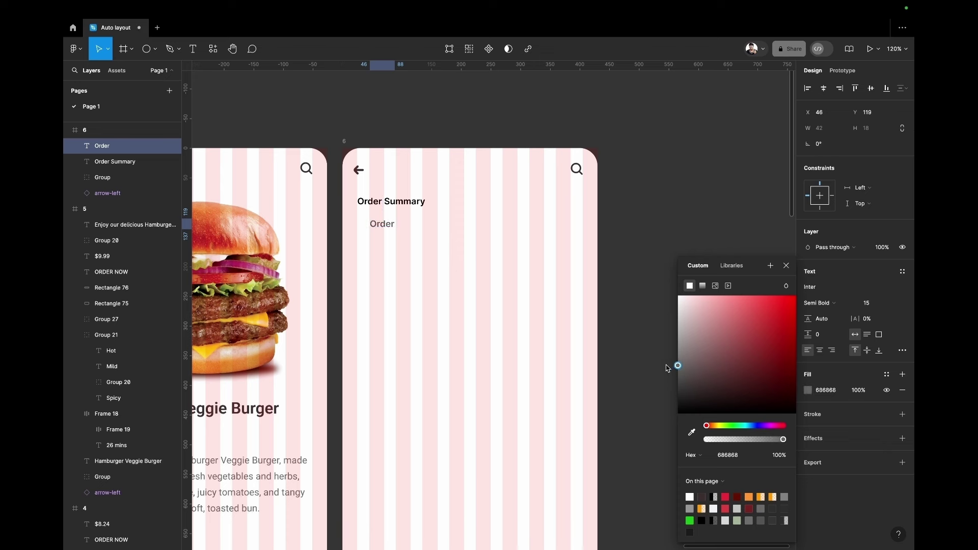
pyautogui.click(787, 266)
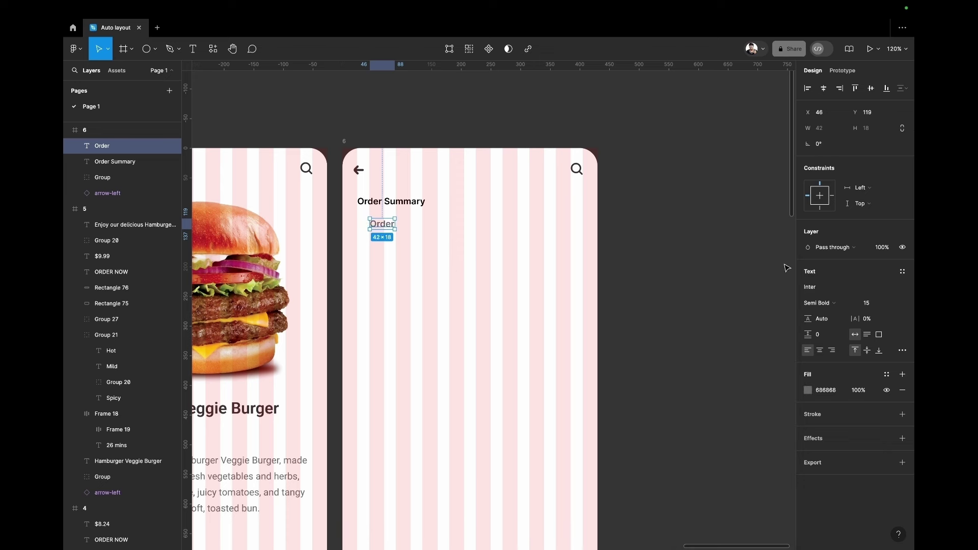
pyautogui.click(840, 308)
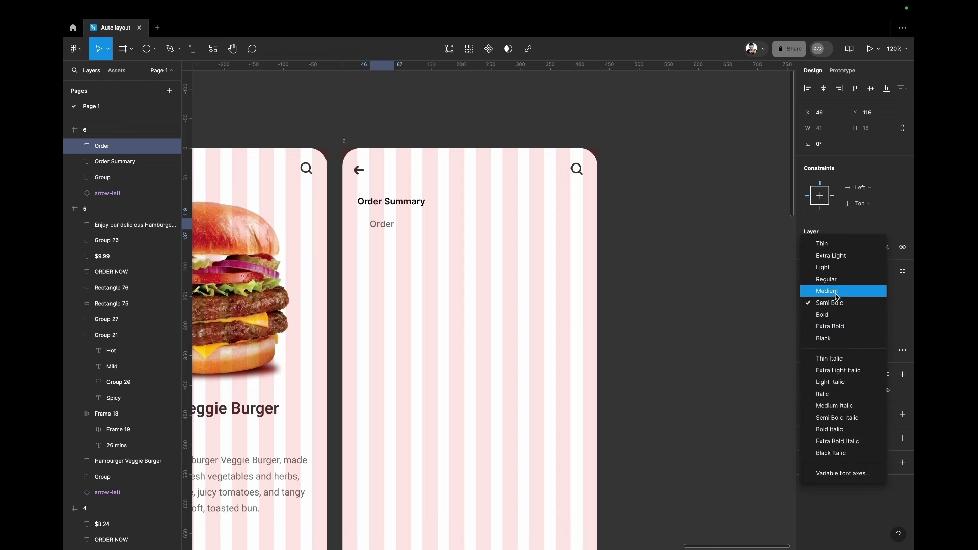
pyautogui.click(838, 292)
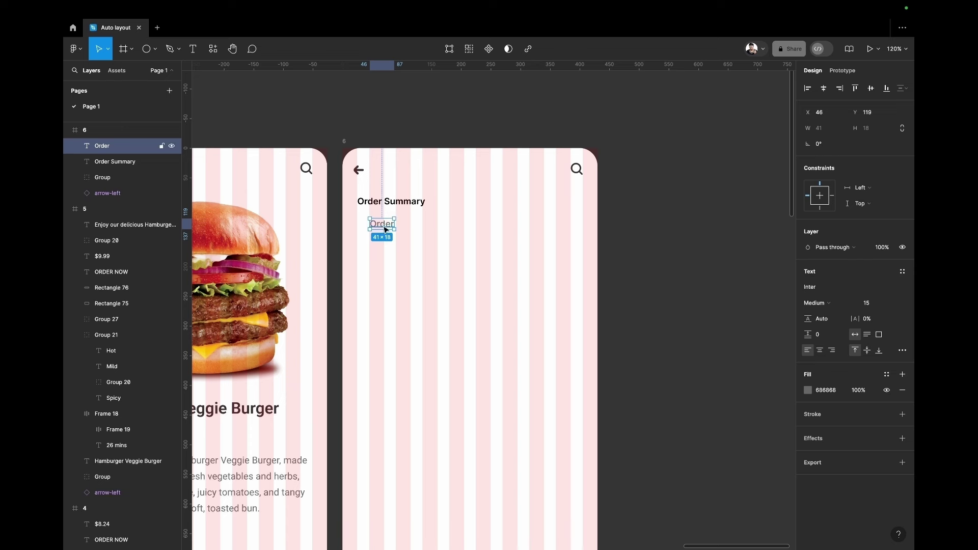
# Copy the label to the frame's right side and change it to '$16.48'
pyautogui.moveTo(385, 226); pyautogui.dragTo(536, 227)
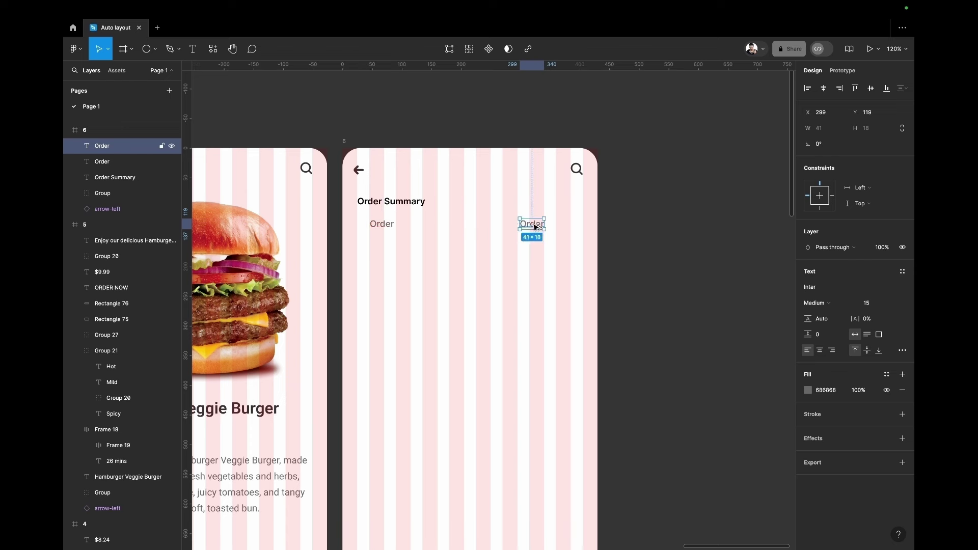
pyautogui.doubleClick(536, 227)
pyautogui.press('BackSpace')
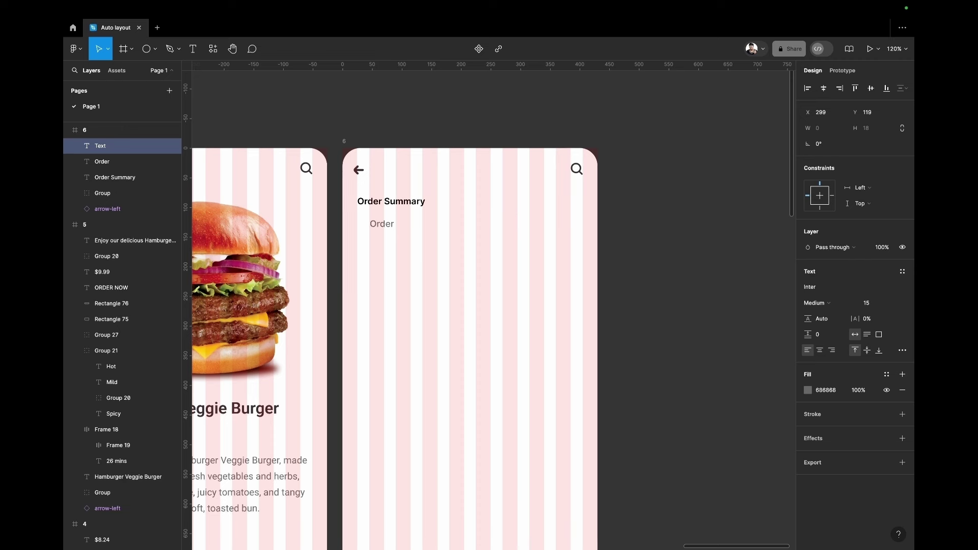
pyautogui.write('$1')
pyautogui.write('6.')
pyautogui.write('48')
pyautogui.press('Escape')
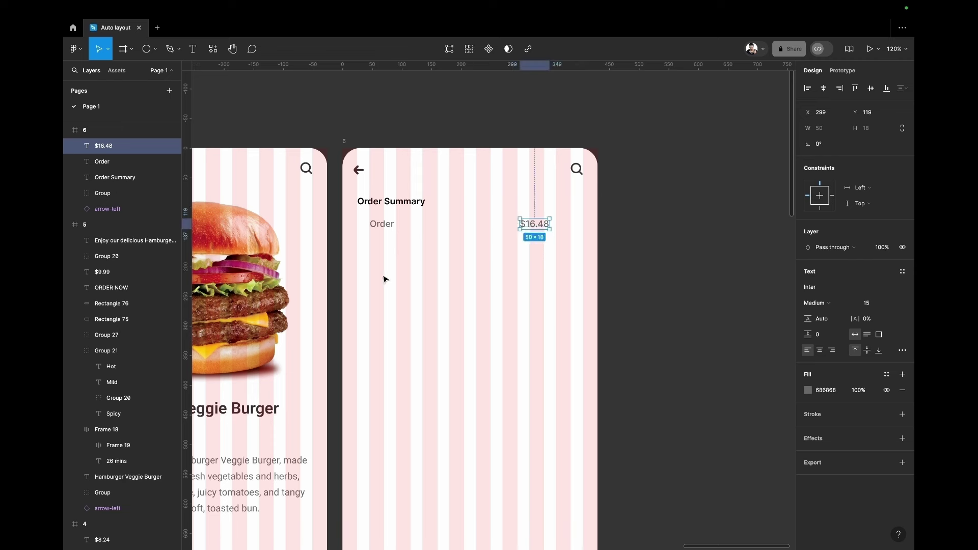
# Duplicate the Order/$16.48 row twice below, giving three aligned rows
pyautogui.click(387, 225)
pyautogui.keyDown('shift'); pyautogui.click(548, 228); pyautogui.keyUp('shift')
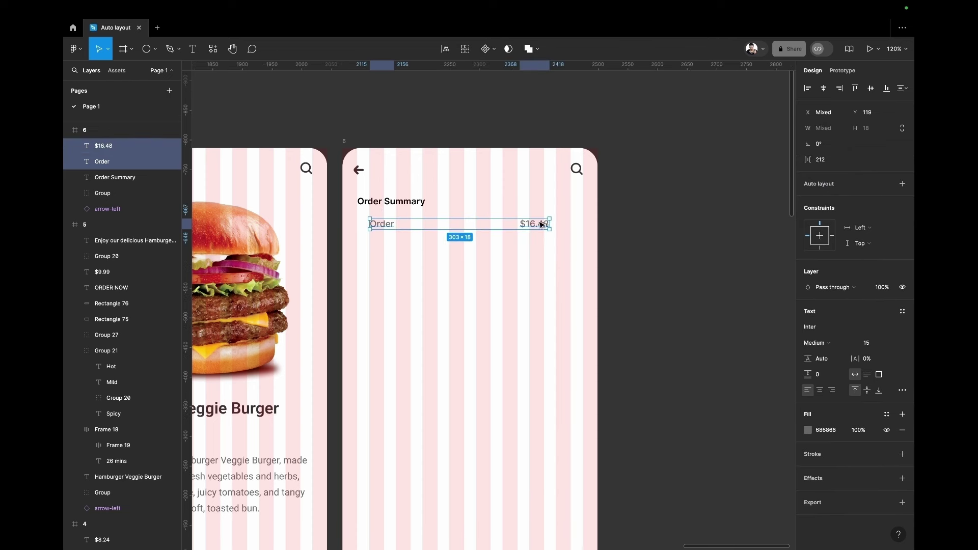
pyautogui.moveTo(543, 224); pyautogui.dragTo(543, 244)
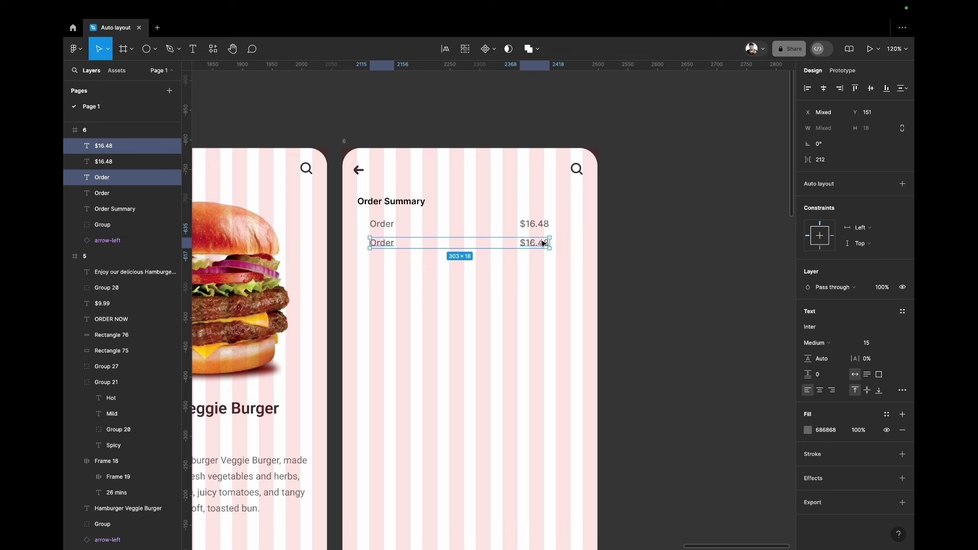
pyautogui.moveTo(544, 247); pyautogui.dragTo(542, 266)
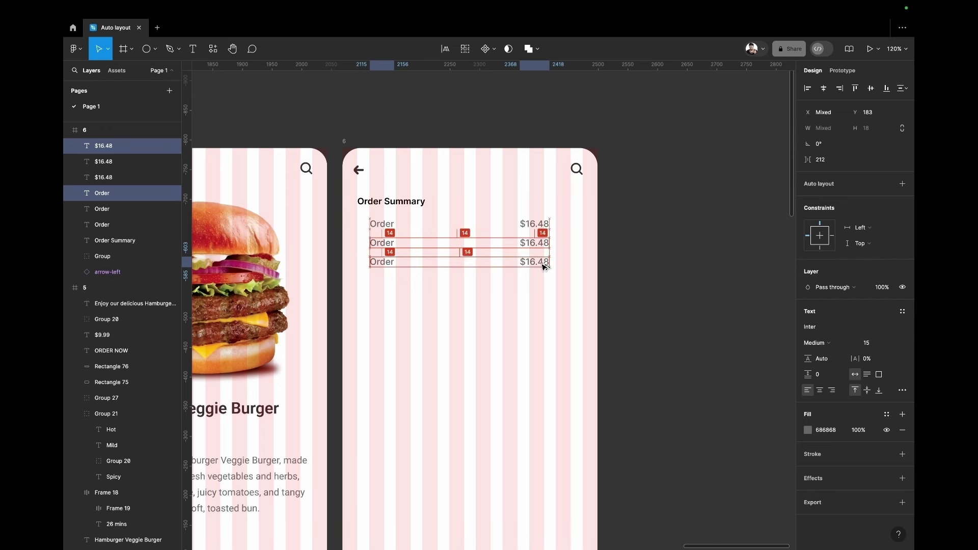
pyautogui.moveTo(543, 266); pyautogui.dragTo(543, 266)
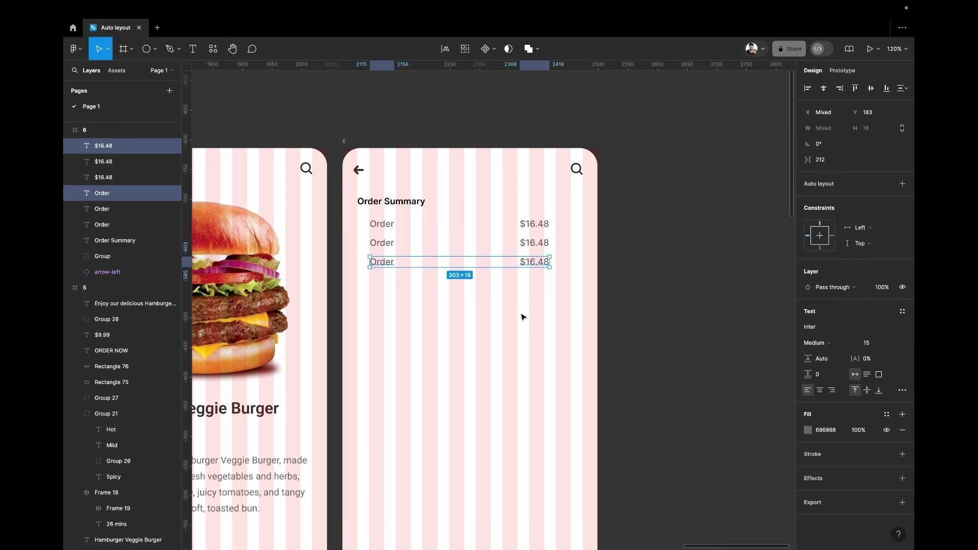
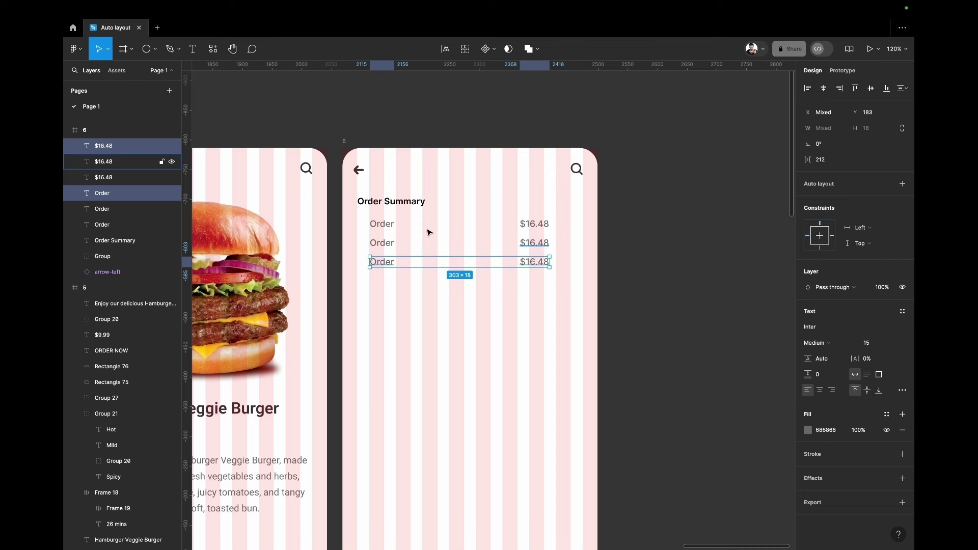
# Change the second Order Summary row to read Taxes $0.3
pyautogui.click(378, 246)
pyautogui.doubleClick(375, 244)
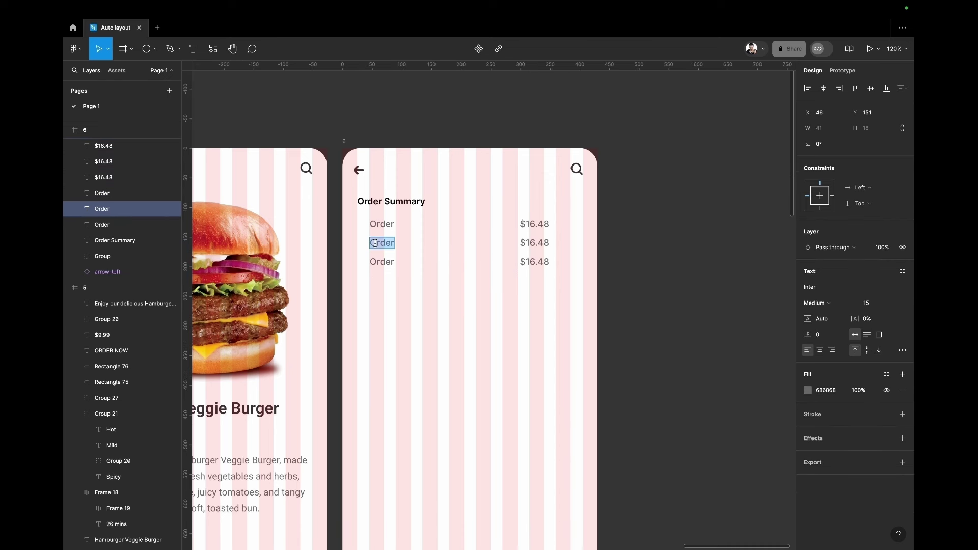
pyautogui.press('BackSpace')
pyautogui.write('T')
pyautogui.write('aces')
pyautogui.press('BackSpace')
pyautogui.press('BackSpace')
pyautogui.press('BackSpace')
pyautogui.write('xes')
pyautogui.doubleClick(540, 244)
pyautogui.press('BackSpace')
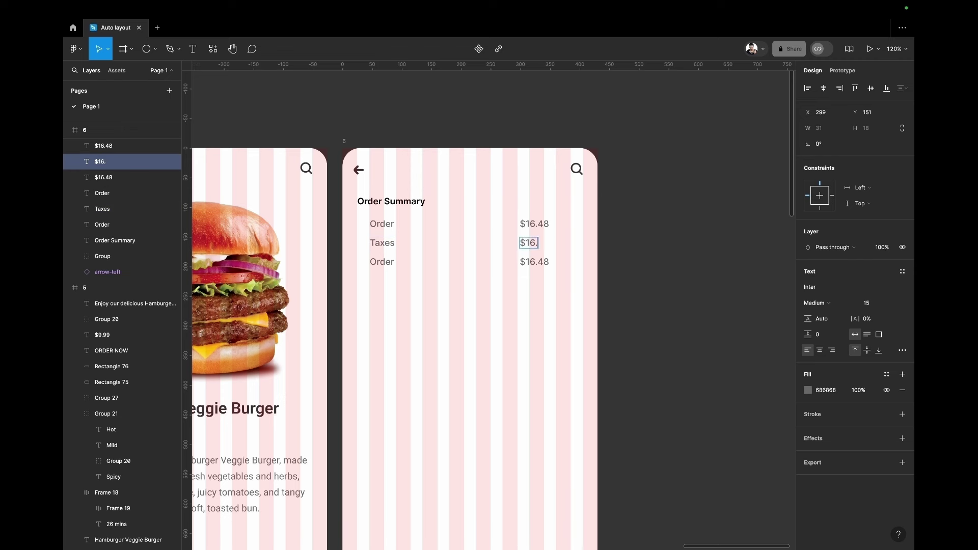
pyautogui.press('BackSpace')
pyautogui.press('BackSpace')
pyautogui.press('BackSpace')
pyautogui.write('0.')
pyautogui.write('3')
# Change the third row to read Delivery fees $1.5
pyautogui.click(383, 263)
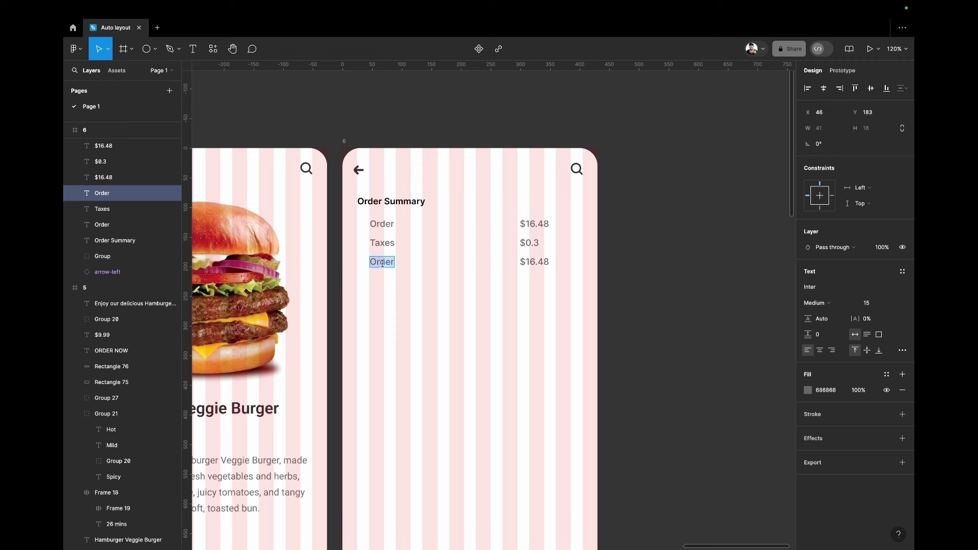
pyautogui.press('BackSpace')
pyautogui.write('Del')
pyautogui.write('iver')
pyautogui.write('y fees')
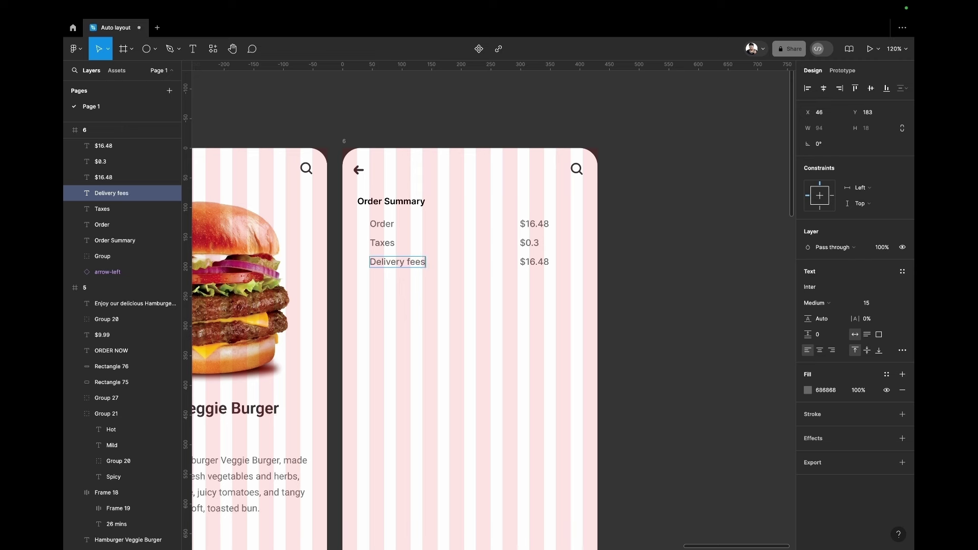
pyautogui.press('Escape')
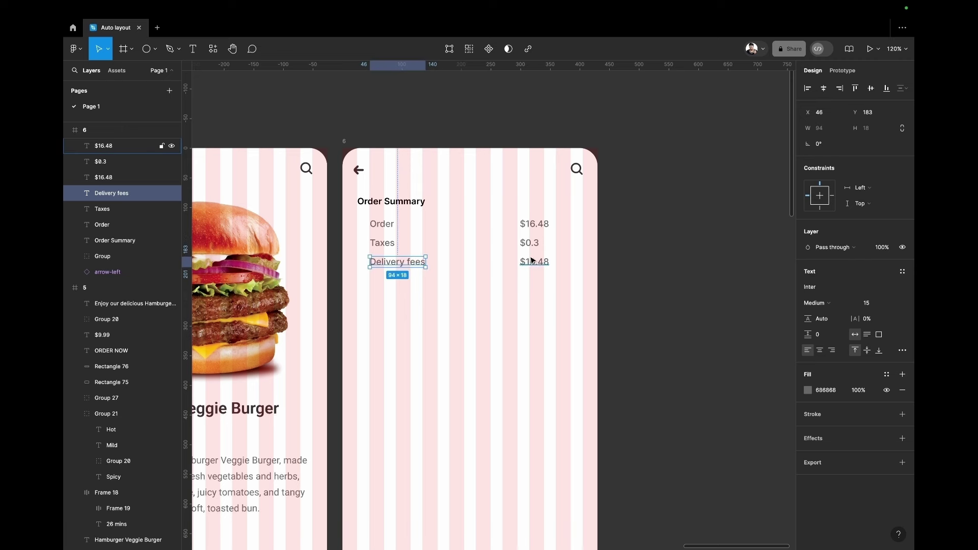
pyautogui.doubleClick(539, 262)
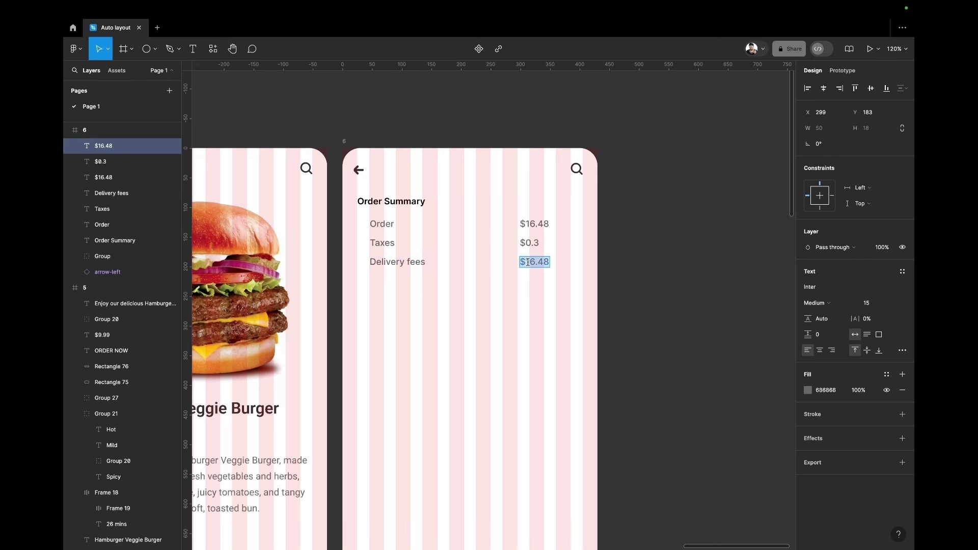
pyautogui.moveTo(531, 263); pyautogui.dragTo(551, 264)
pyautogui.press('BackSpace')
pyautogui.write('5')
pyautogui.press('Escape')
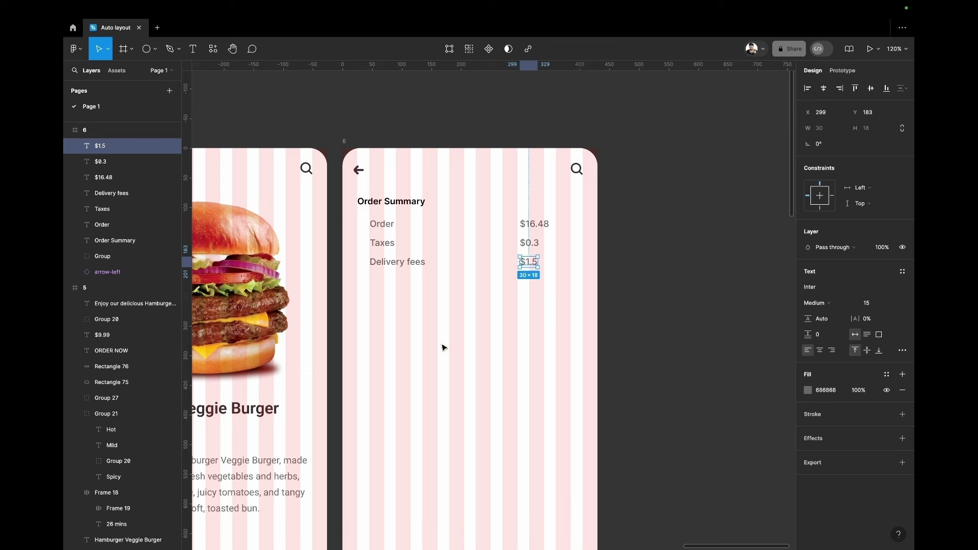
pyautogui.click(155, 49)
# Draw a horizontal line under Delivery fees with a grey stroke and an inner shadow
pyautogui.click(152, 84)
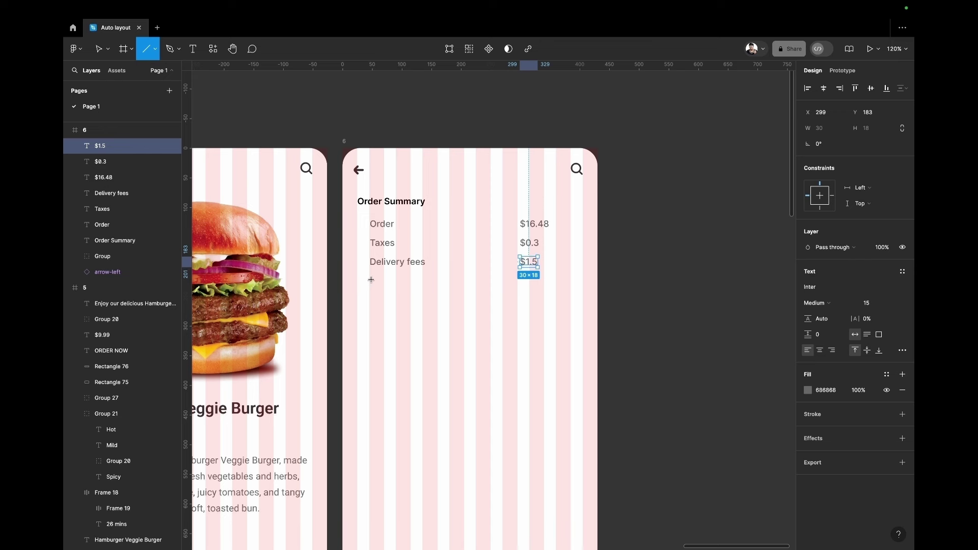
pyautogui.moveTo(371, 279); pyautogui.dragTo(557, 280)
pyautogui.click(808, 313)
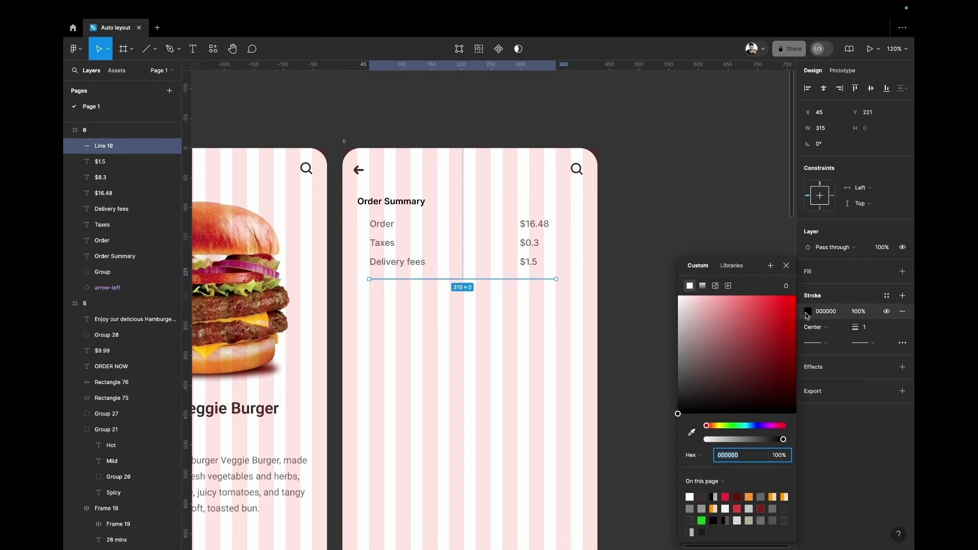
pyautogui.moveTo(679, 413); pyautogui.dragTo(685, 360)
pyautogui.click(786, 266)
pyautogui.click(902, 367)
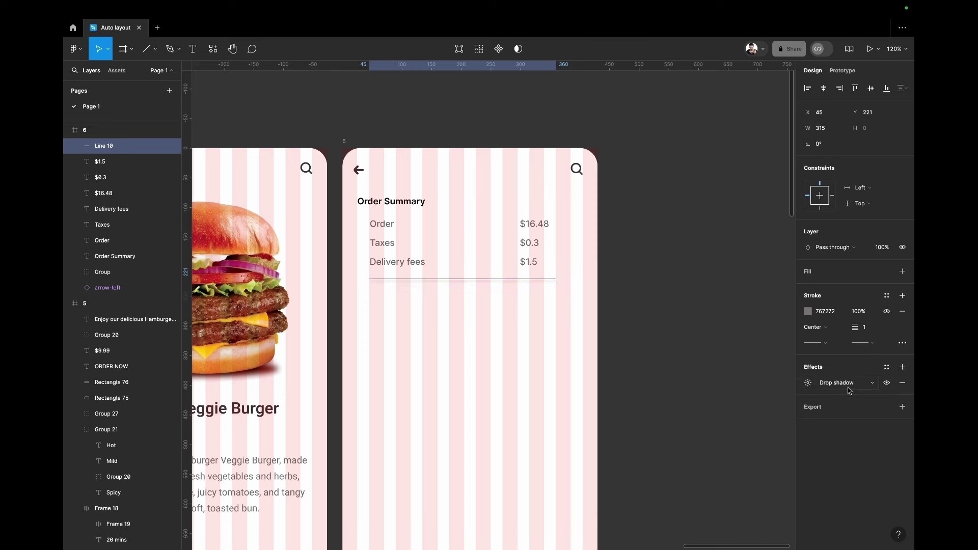
pyautogui.click(838, 383)
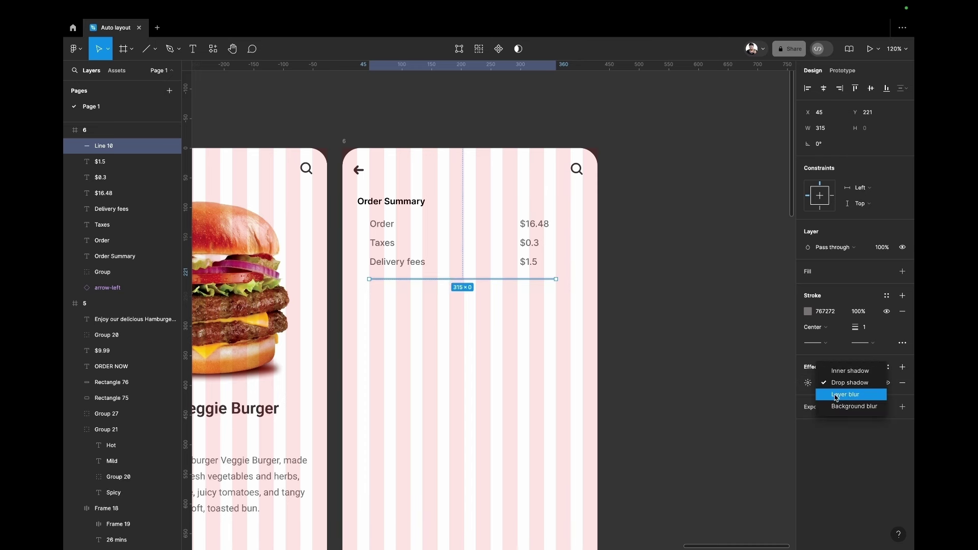
pyautogui.click(849, 371)
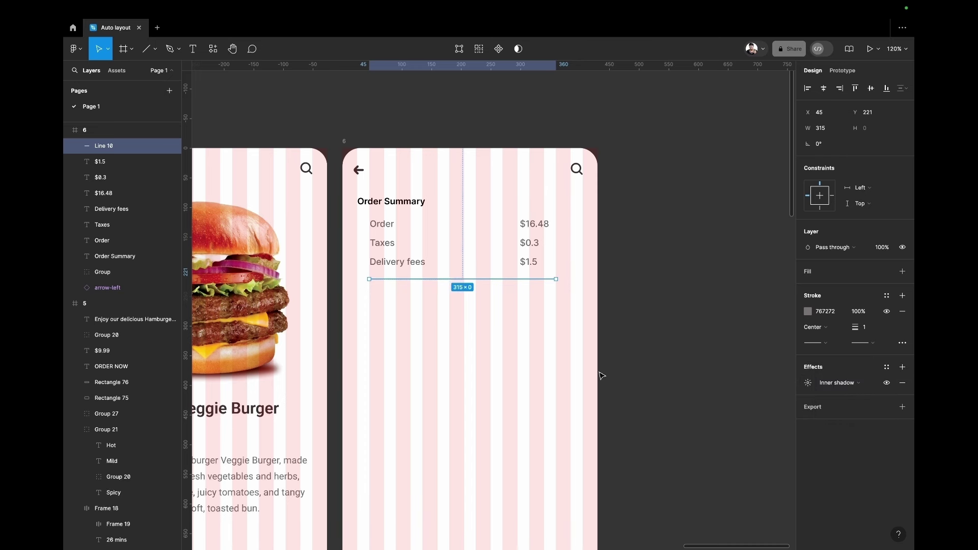
pyautogui.click(601, 376)
# Set the line's stroke to pale grey B3B1B1 at 57% and its layer opacity to 56%
pyautogui.click(533, 279)
pyautogui.moveTo(853, 312); pyautogui.dragTo(820, 313)
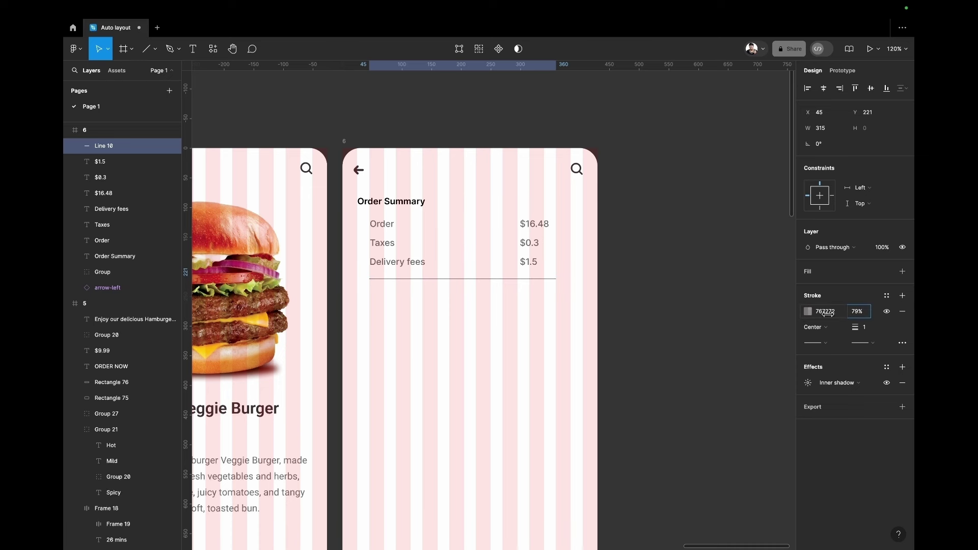
pyautogui.click(521, 280)
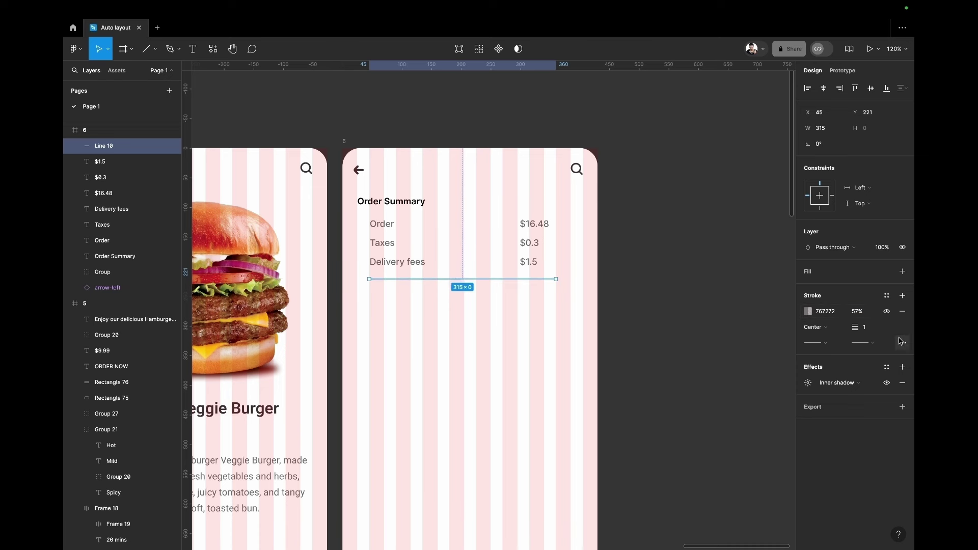
pyautogui.click(526, 352)
pyautogui.click(513, 279)
pyautogui.click(879, 248)
pyautogui.write('56')
pyautogui.press('Return')
pyautogui.click(808, 312)
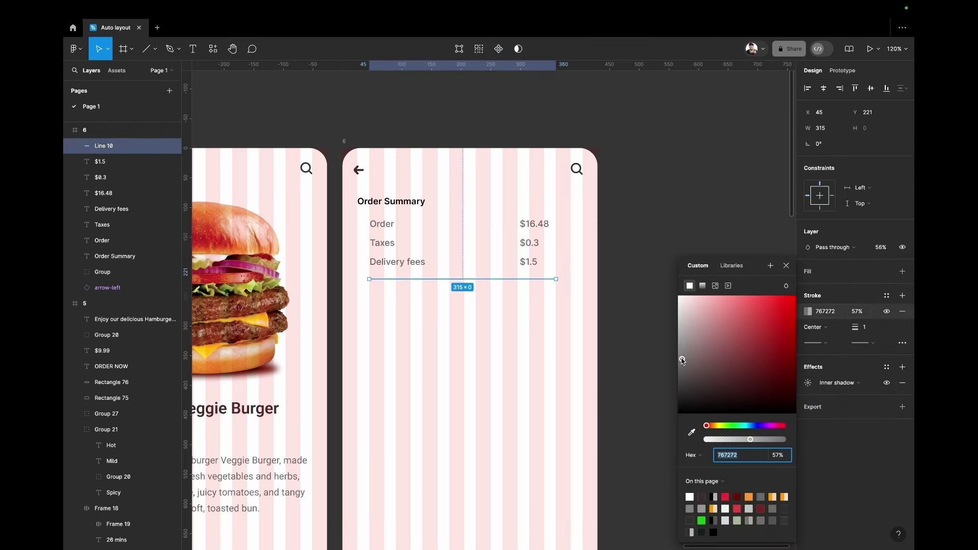
pyautogui.moveTo(683, 359); pyautogui.dragTo(679, 331)
pyautogui.click(787, 266)
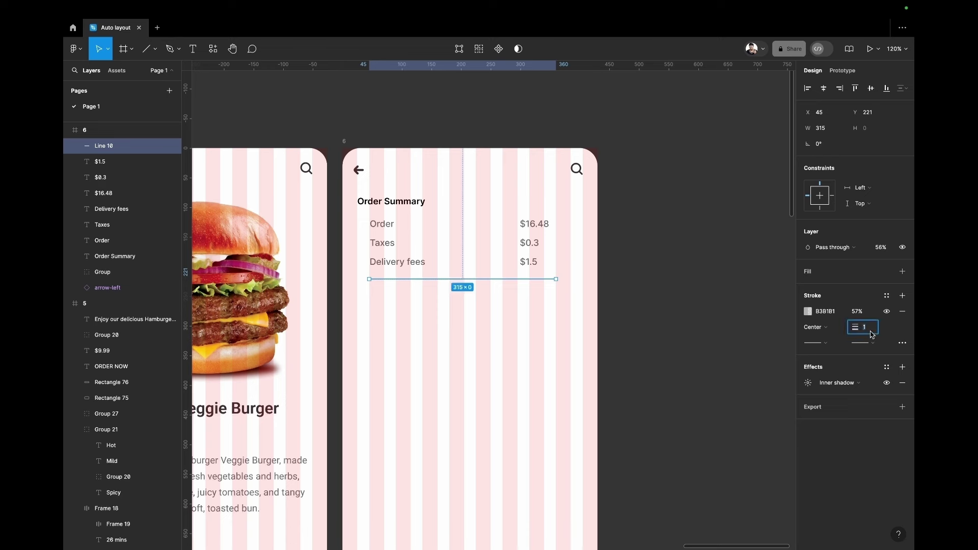
pyautogui.click(863, 326)
pyautogui.write('3')
# Give the divider line rounded end caps and toggle the layout grids
pyautogui.click(515, 351)
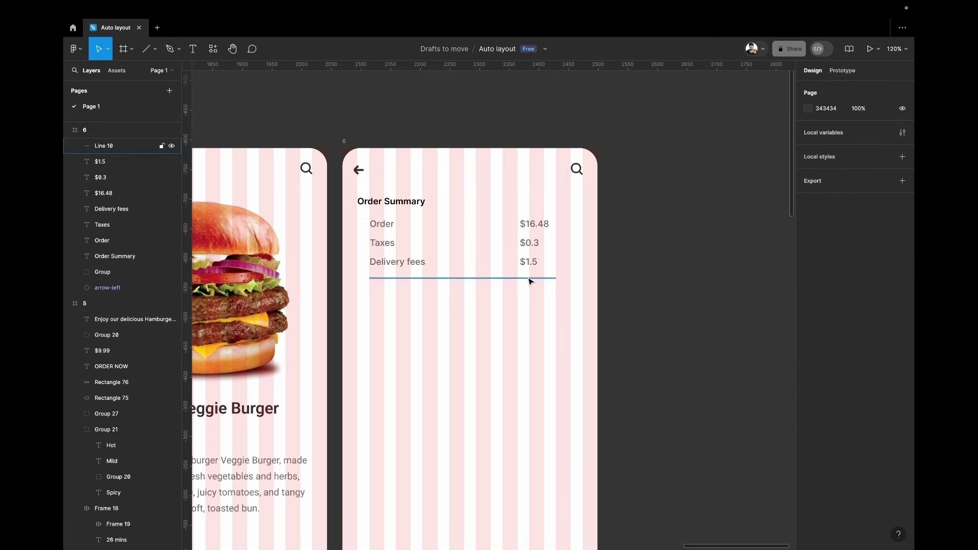
pyautogui.click(464, 278)
pyautogui.click(831, 343)
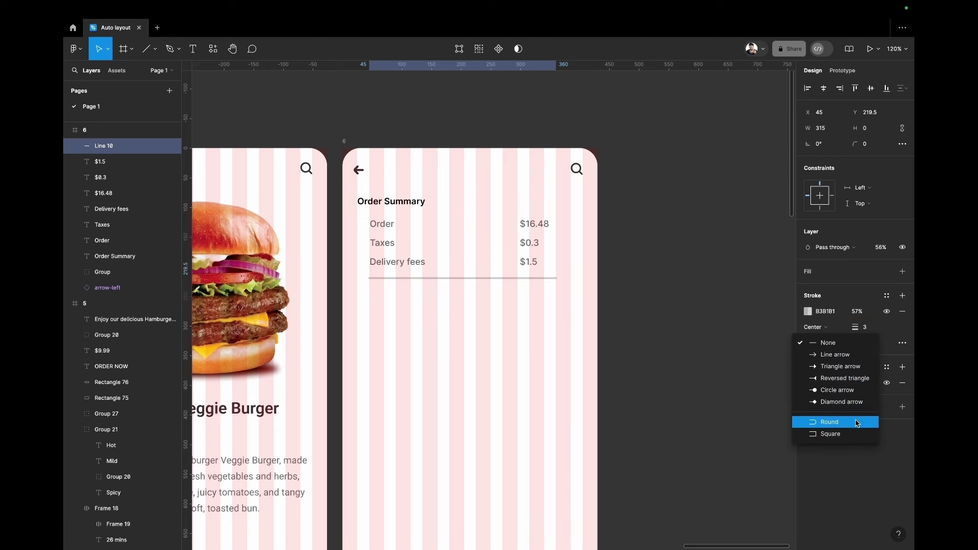
pyautogui.click(856, 422)
pyautogui.click(478, 360)
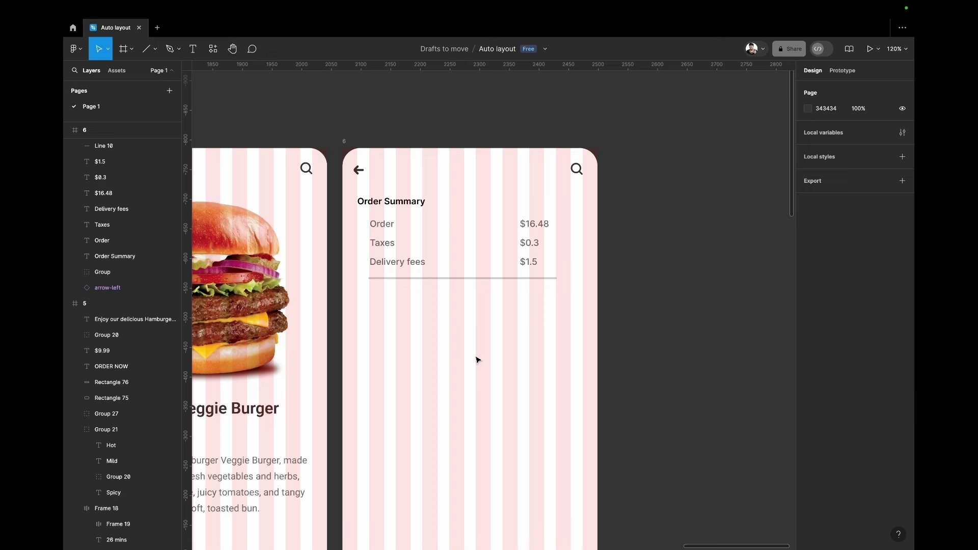
pyautogui.hotkey('ctrl', 'shift', '4')
pyautogui.hotkey('ctrl', 'shift', '4')
pyautogui.hotkey('ctrl', 'shift', '4')
pyautogui.hotkey('ctrl', 'shift', '4')
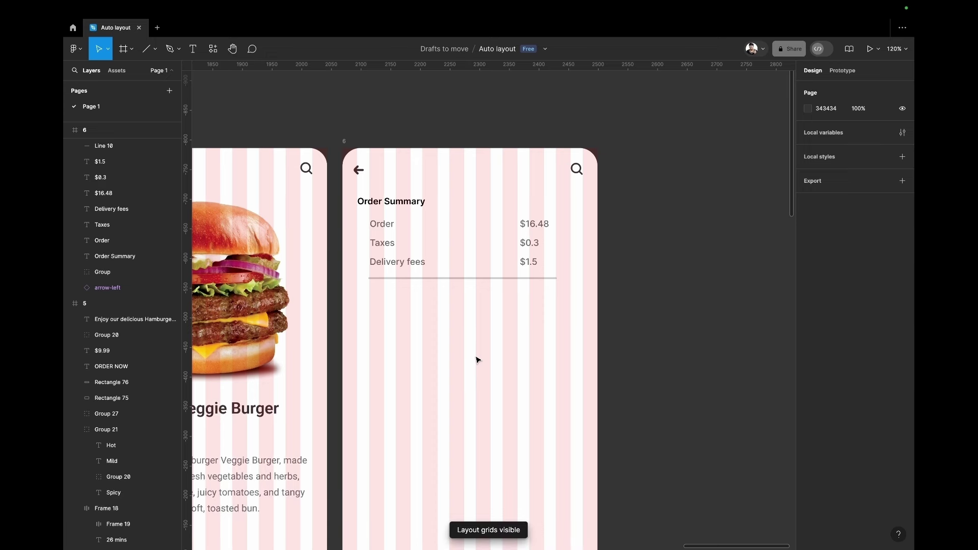
pyautogui.scroll(-2, 478, 361)
# Switch the divider's stroke to a linear gradient with a third stop at the line's end
pyautogui.click(513, 242)
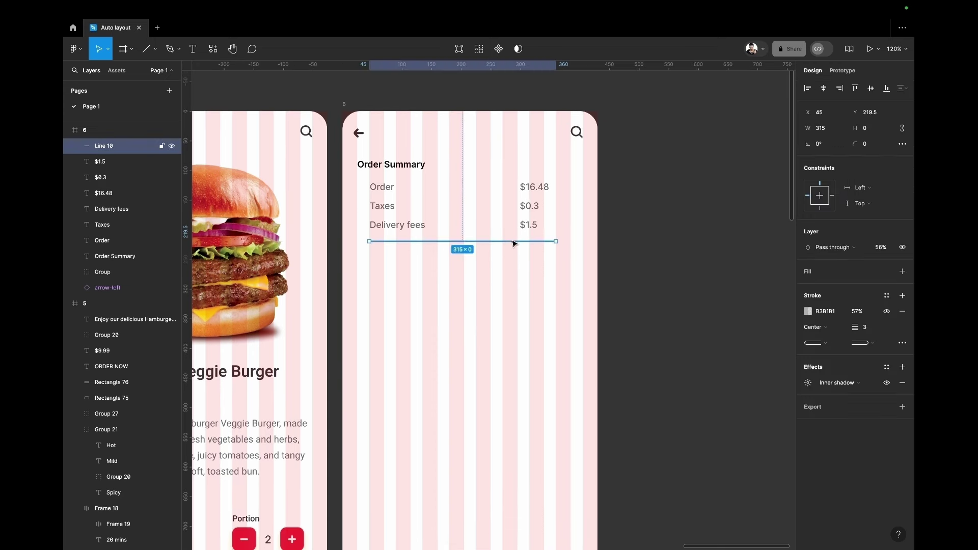
pyautogui.click(809, 311)
pyautogui.click(702, 286)
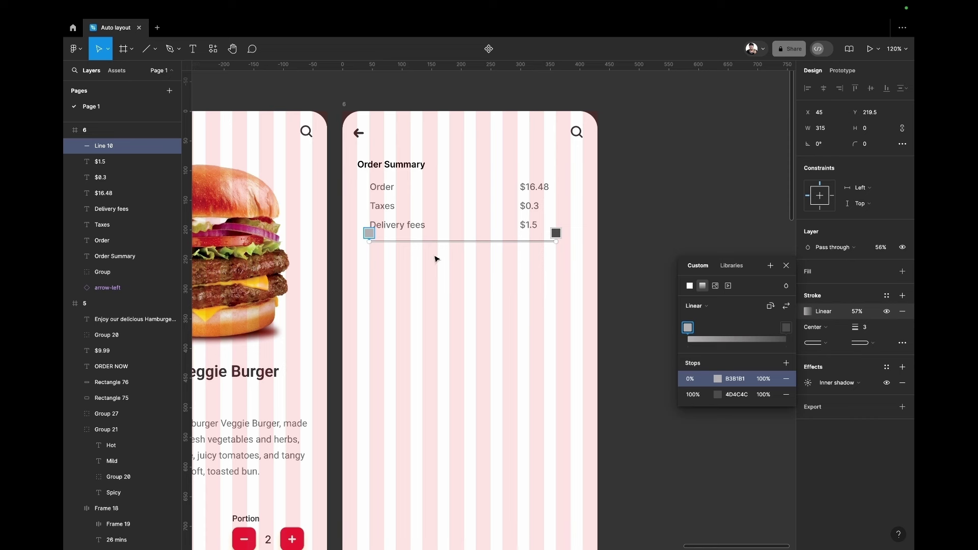
pyautogui.moveTo(556, 232); pyautogui.dragTo(466, 233)
pyautogui.click(547, 241)
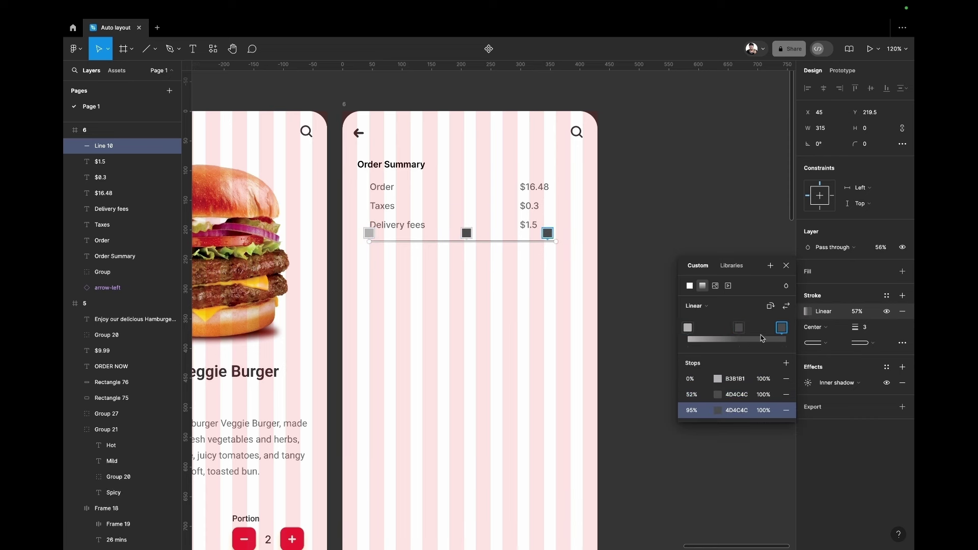
pyautogui.moveTo(548, 236); pyautogui.dragTo(555, 233)
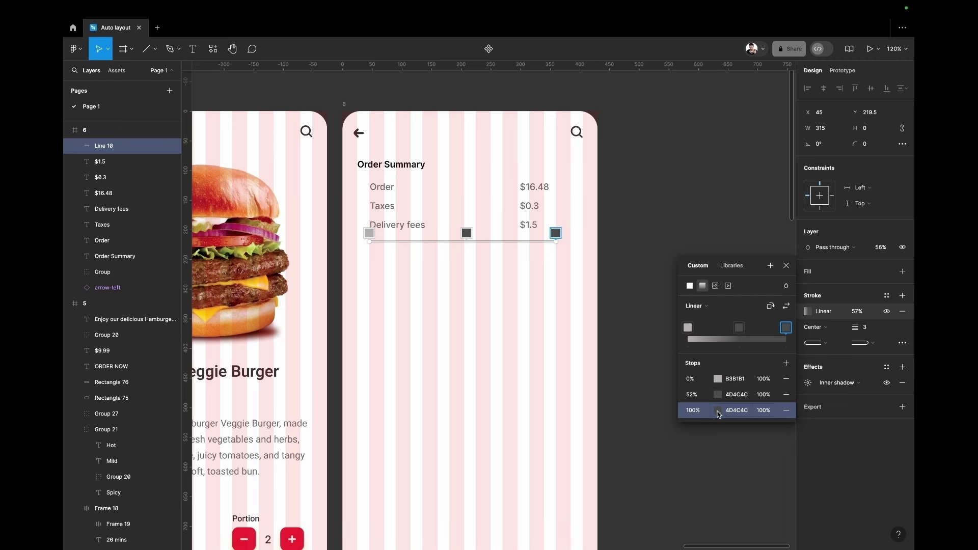
# Set the last gradient stop to near-white F1EBEB and hide the layout grids
pyautogui.click(719, 410)
pyautogui.click(573, 433)
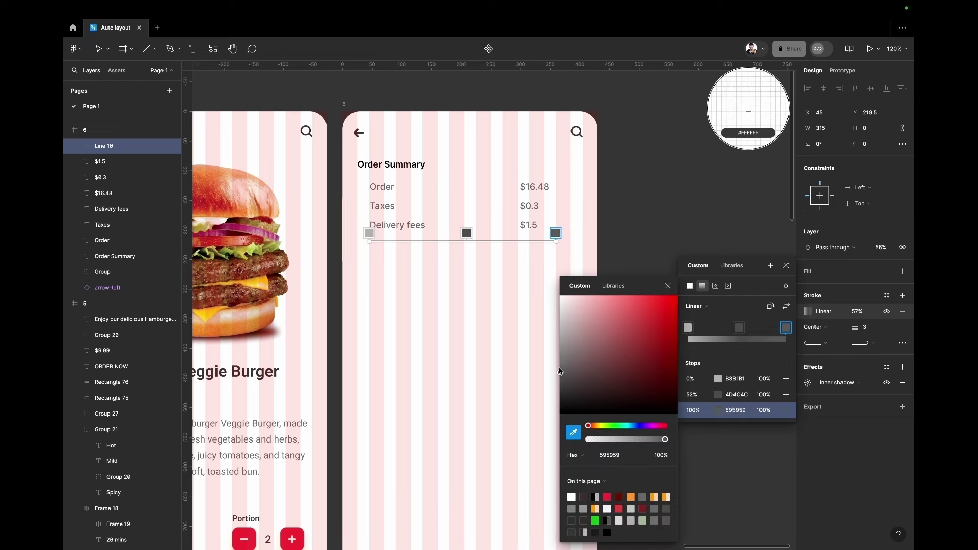
pyautogui.moveTo(561, 378); pyautogui.dragTo(564, 302)
pyautogui.click(668, 286)
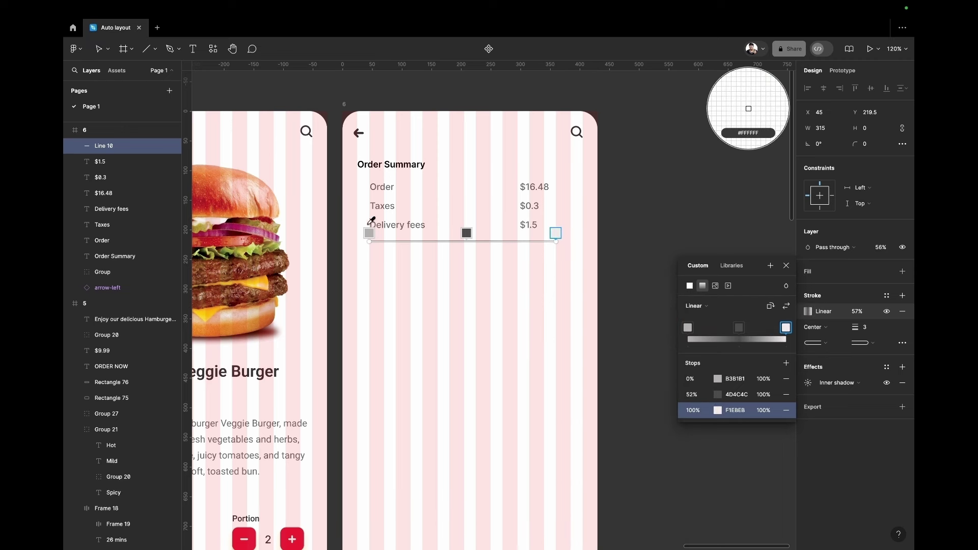
pyautogui.press('Escape')
pyautogui.press('Escape')
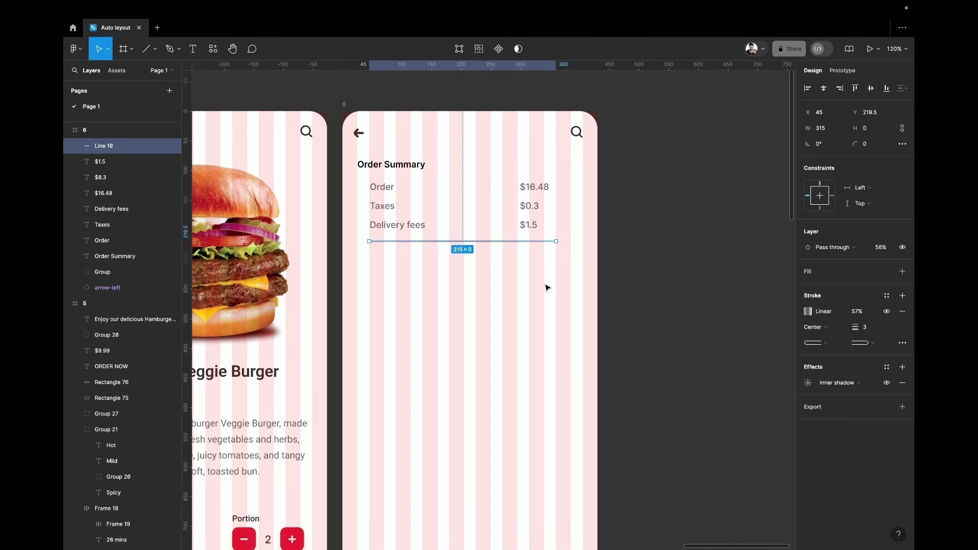
pyautogui.press('Escape')
pyautogui.hotkey('ctrl', 'shift', '4')
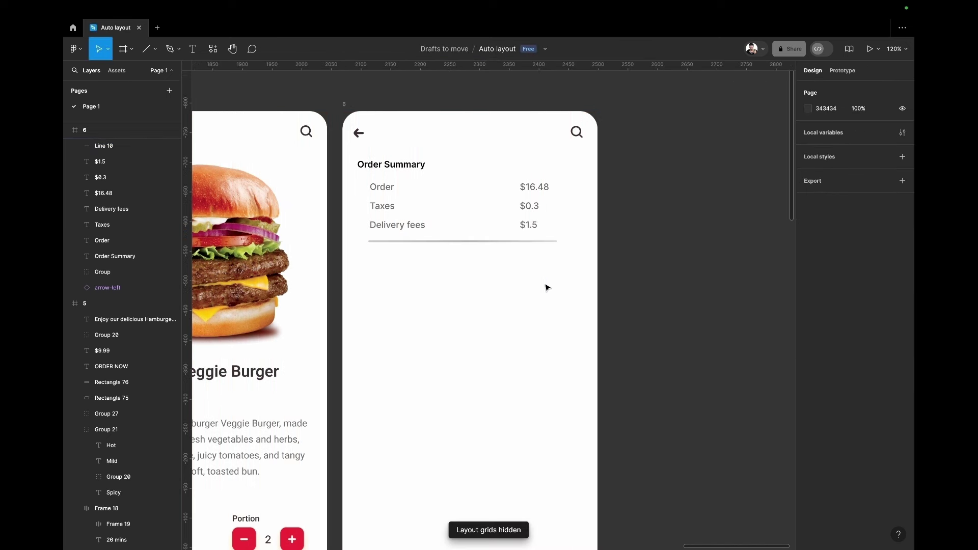
pyautogui.click(537, 242)
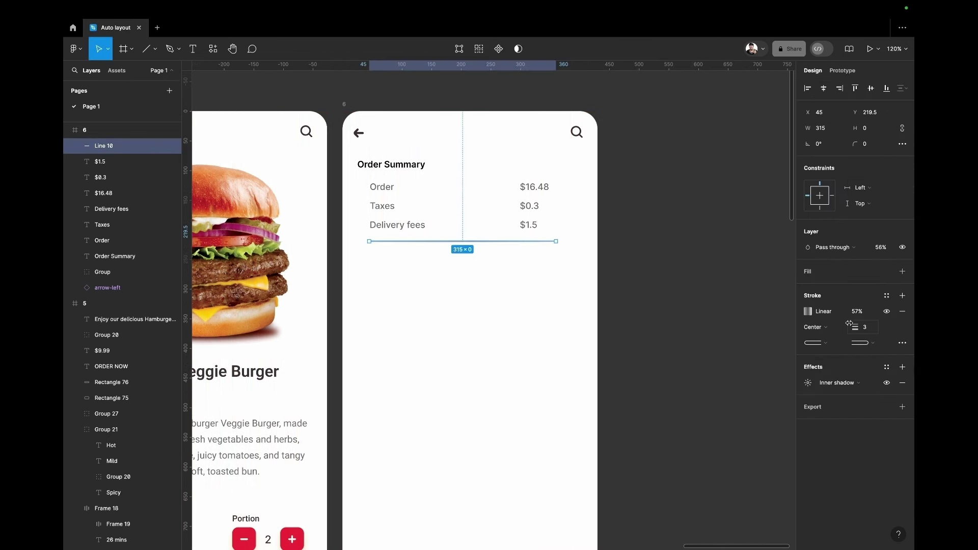
pyautogui.moveTo(848, 317)
pyautogui.mouseDown()
pyautogui.moveTo(781, 322)
pyautogui.moveTo(791, 323)
pyautogui.mouseUp()
pyautogui.click(569, 392)
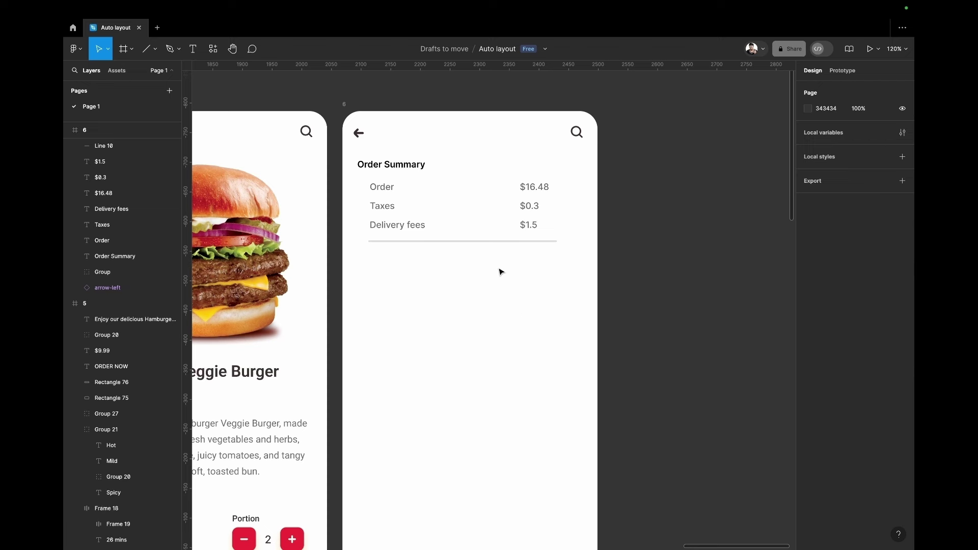
pyautogui.keyDown('ctrl'); pyautogui.scroll(-5, 502, 304); pyautogui.keyUp('ctrl')
pyautogui.keyDown('ctrl'); pyautogui.scroll(-1, 502, 304); pyautogui.keyUp('ctrl')
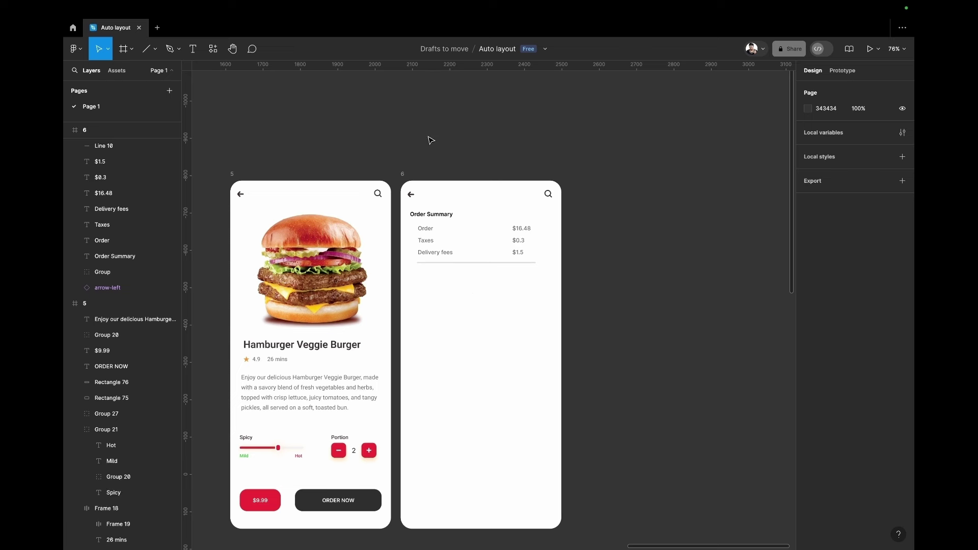
pyautogui.click(413, 182)
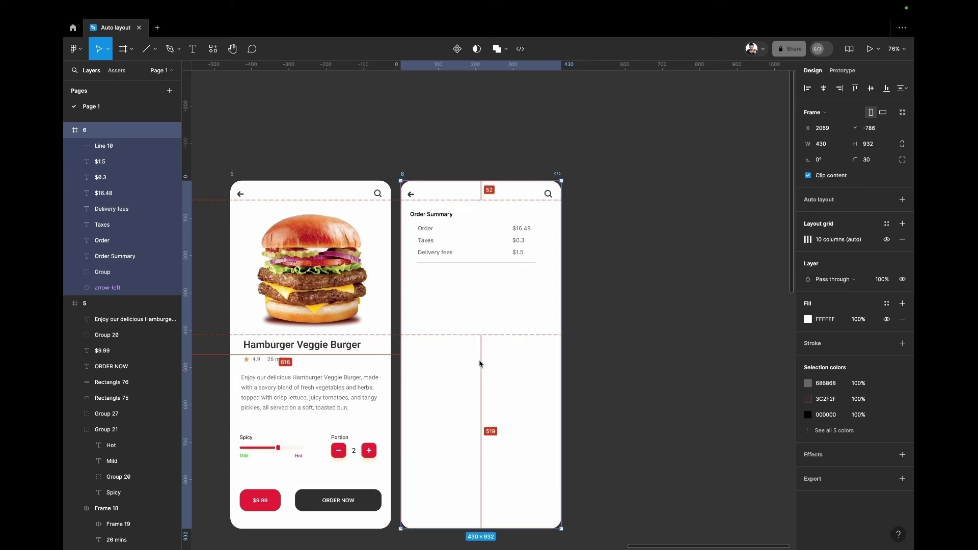
pyautogui.hotkey('shift', 'a')
pyautogui.hotkey('ctrl', 'z')
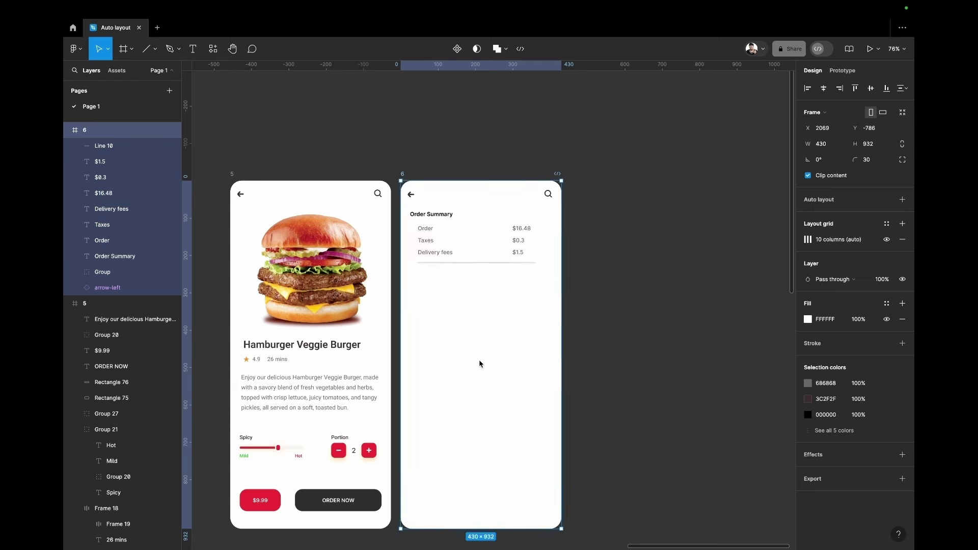
pyautogui.press('Escape')
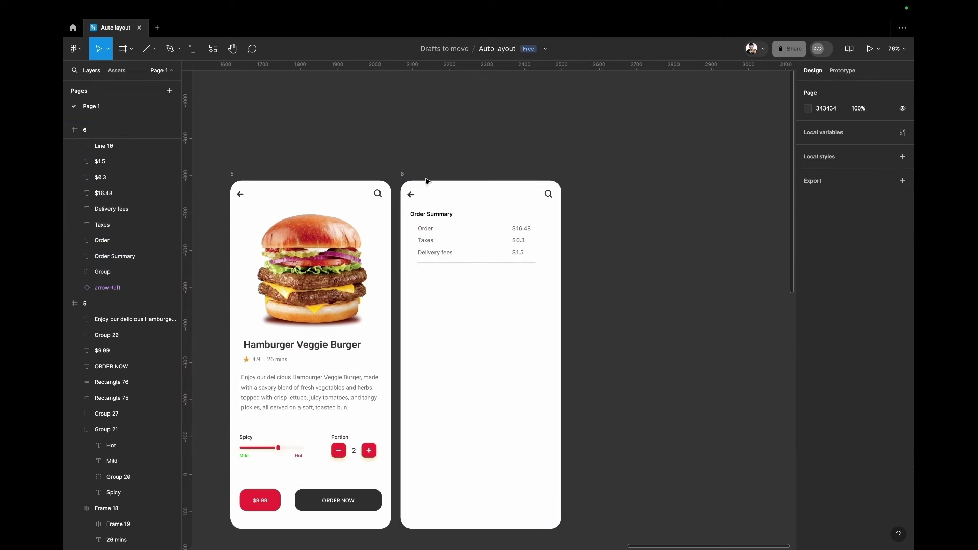
# Paste the Total $18.19 and delivery-time block under the divider, then the Payment methods heading
pyautogui.hotkey('ctrl', 'v')
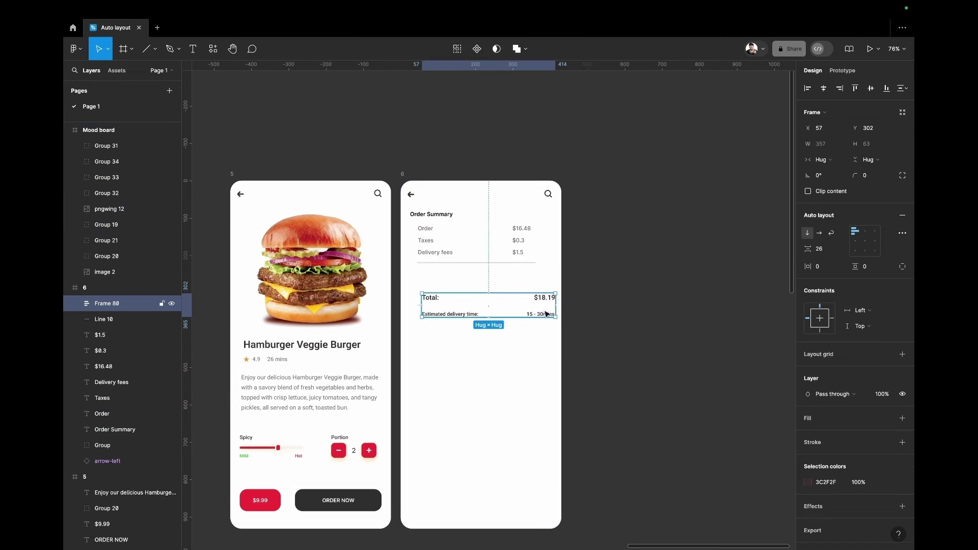
pyautogui.moveTo(526, 310); pyautogui.dragTo(536, 299)
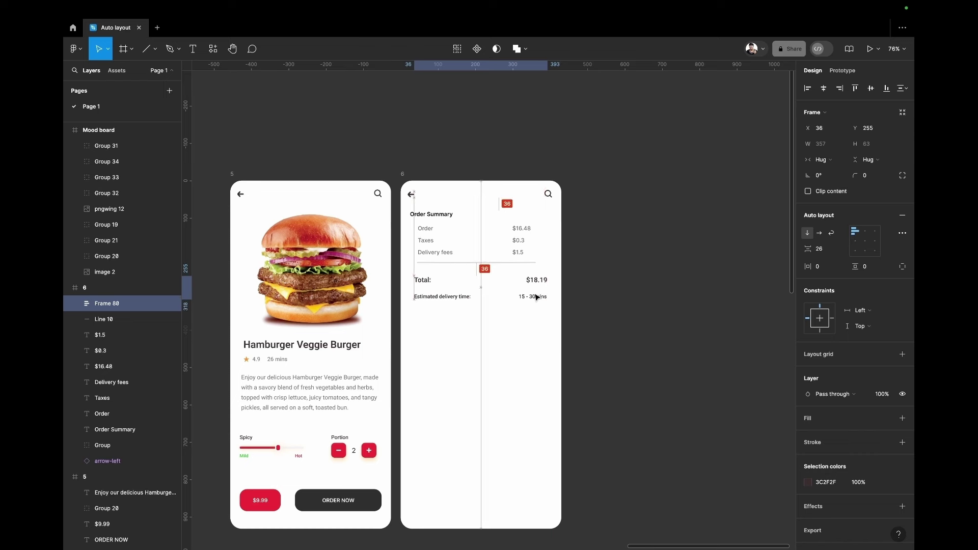
pyautogui.moveTo(536, 299); pyautogui.dragTo(536, 299)
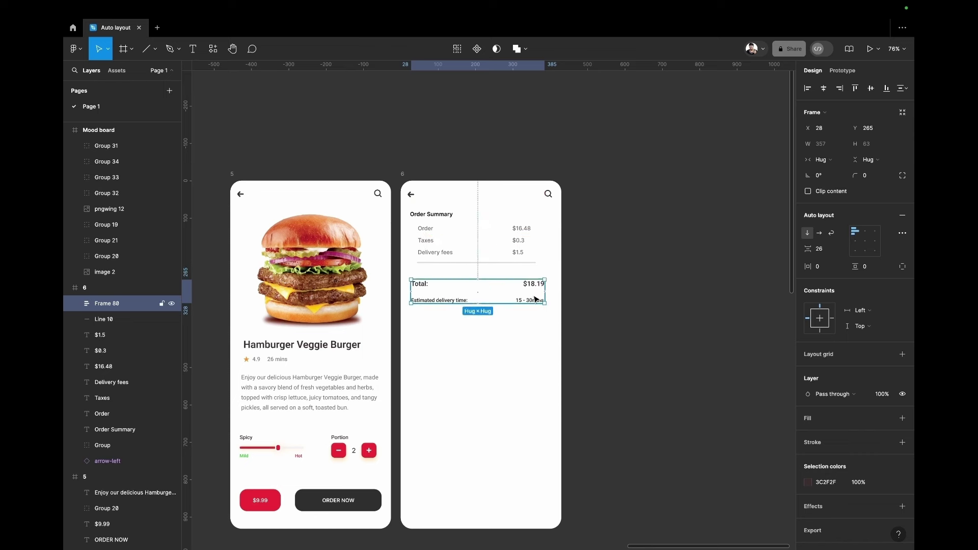
pyautogui.hotkey('ctrl', 'g')
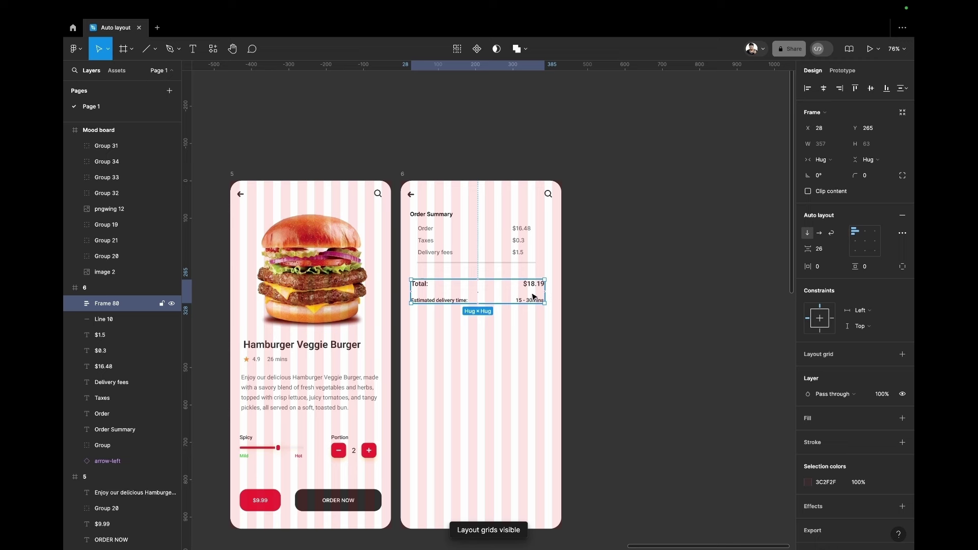
pyautogui.moveTo(533, 301); pyautogui.dragTo(535, 291)
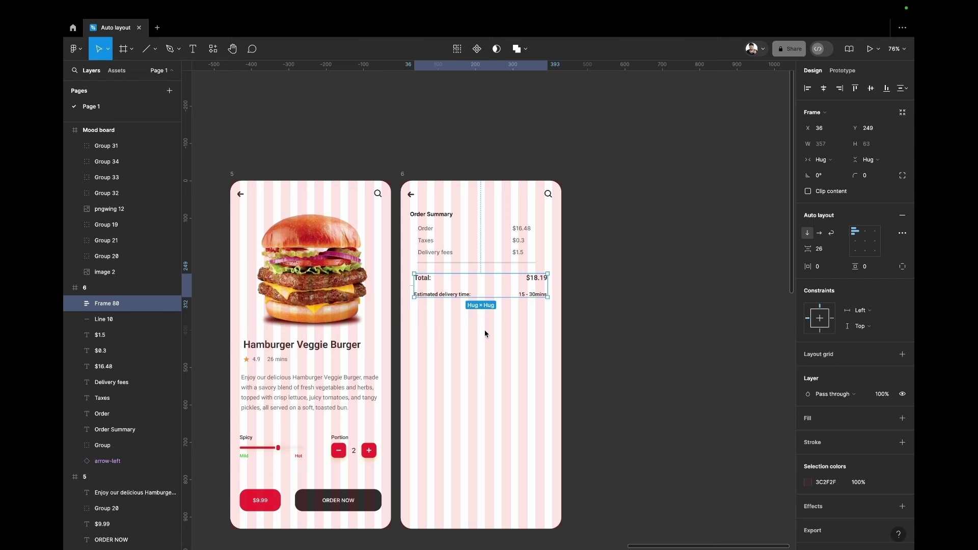
pyautogui.hotkey('ctrl', 'v')
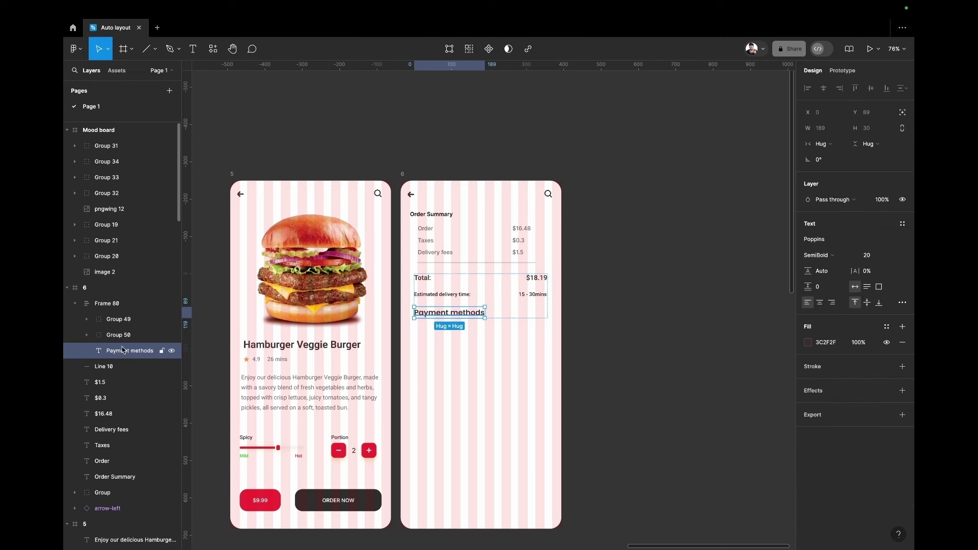
pyautogui.moveTo(124, 353); pyautogui.dragTo(105, 297)
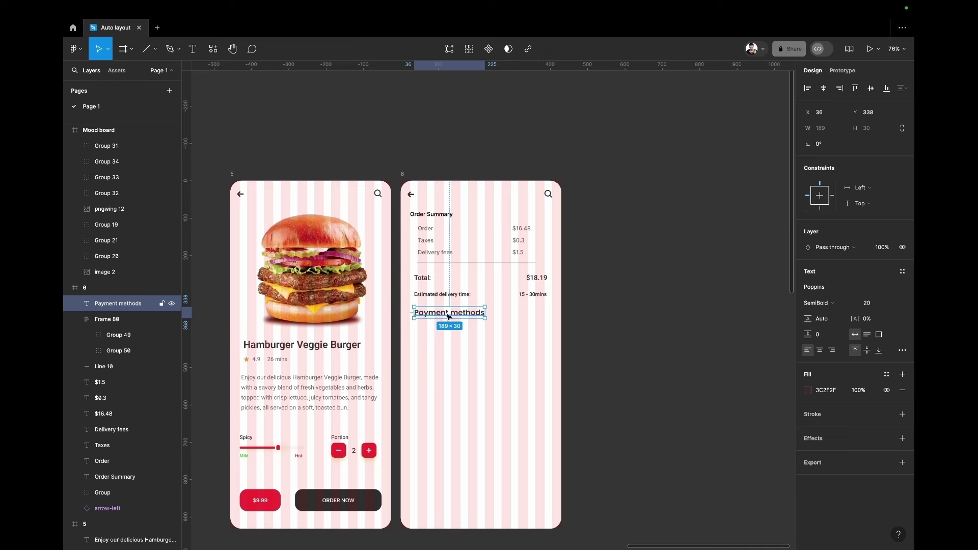
# Pull the Payment methods heading out of Frame 80 into its own layer
pyautogui.moveTo(448, 318); pyautogui.dragTo(448, 320)
pyautogui.click(464, 382)
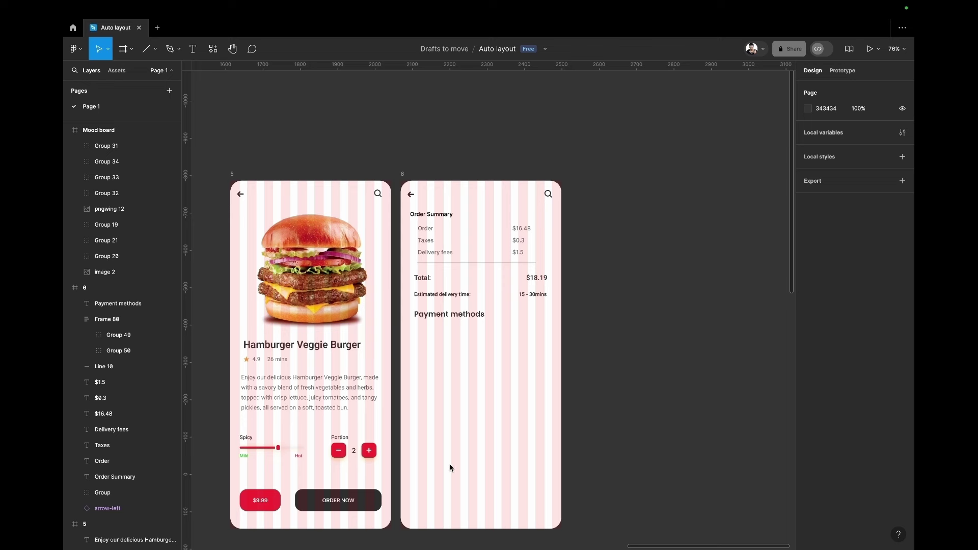
# Paste the MasterCard credit and VISA debit card options below Payment methods
pyautogui.hotkey('ctrl', 'v')
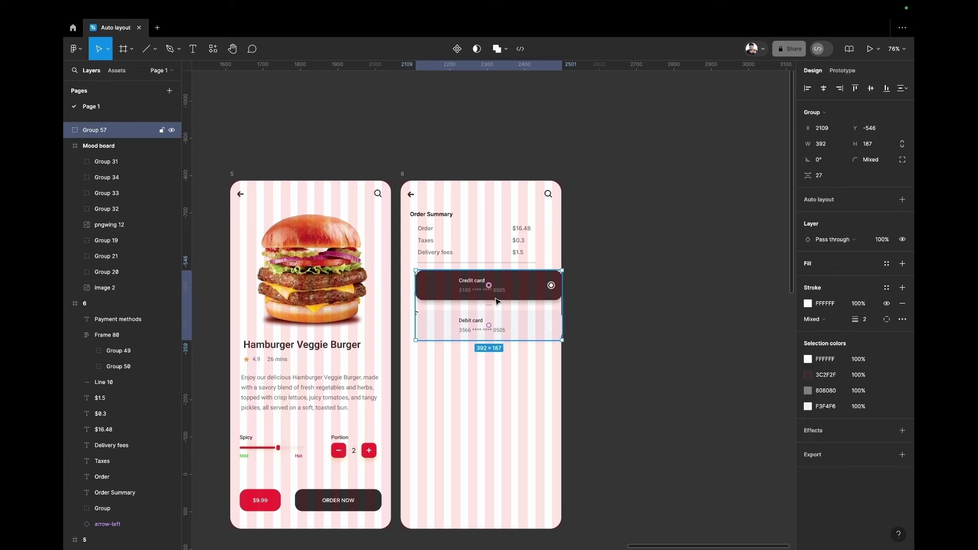
pyautogui.moveTo(526, 294); pyautogui.dragTo(518, 356)
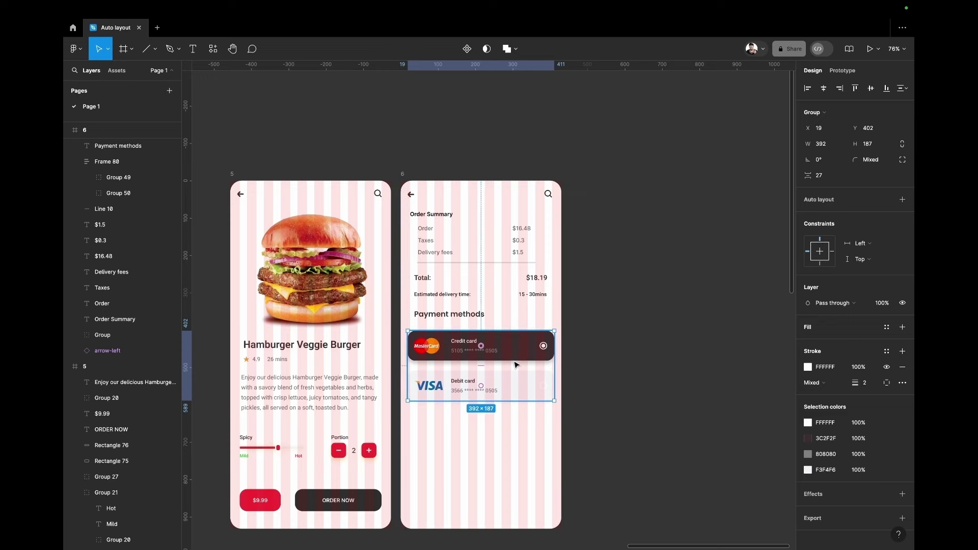
pyautogui.keyDown('ctrl'); pyautogui.scroll(3, 516, 362); pyautogui.keyUp('ctrl')
pyautogui.keyDown('ctrl'); pyautogui.scroll(3, 515, 363); pyautogui.keyUp('ctrl')
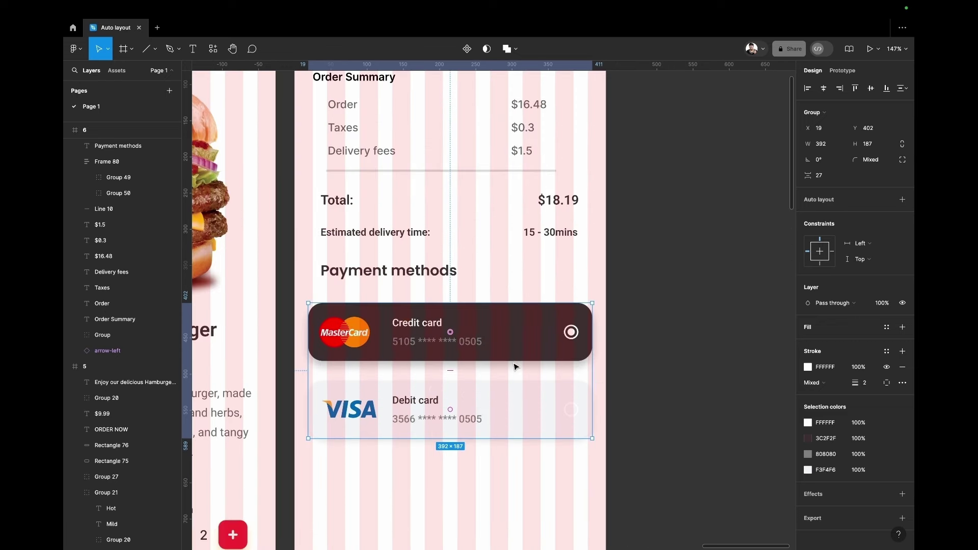
pyautogui.click(442, 467)
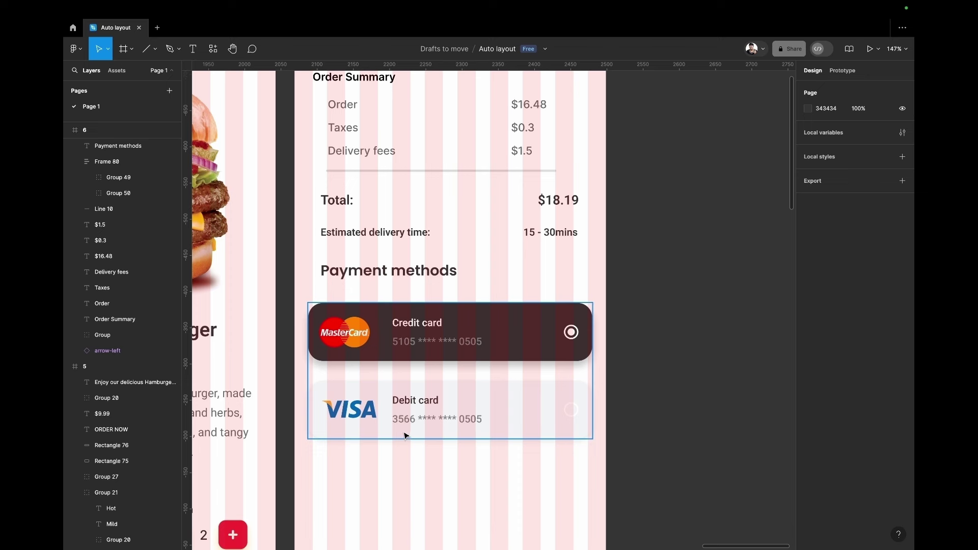
# Select both payment card options and nudge them slightly lower
pyautogui.click(358, 412)
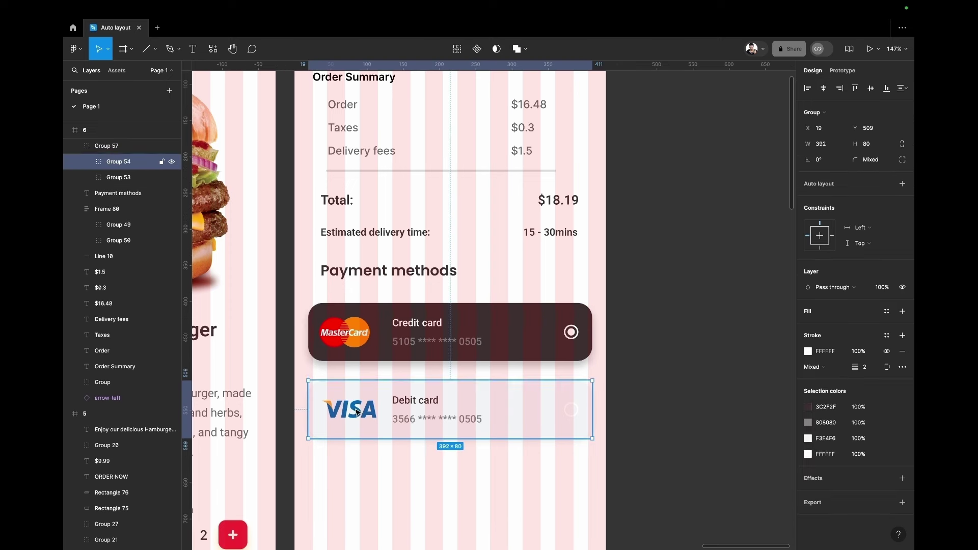
pyautogui.click(359, 412)
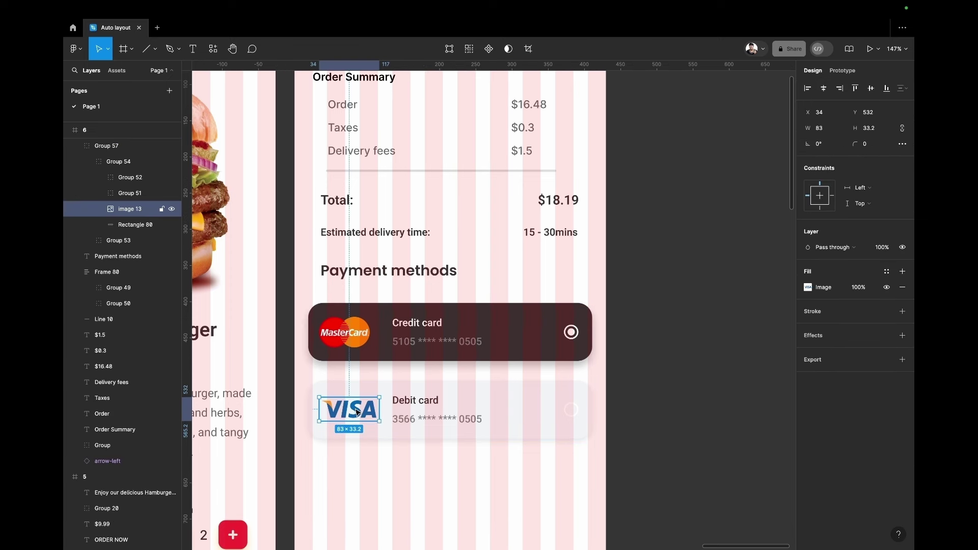
pyautogui.keyDown('shift'); pyautogui.click(355, 339); pyautogui.keyUp('shift')
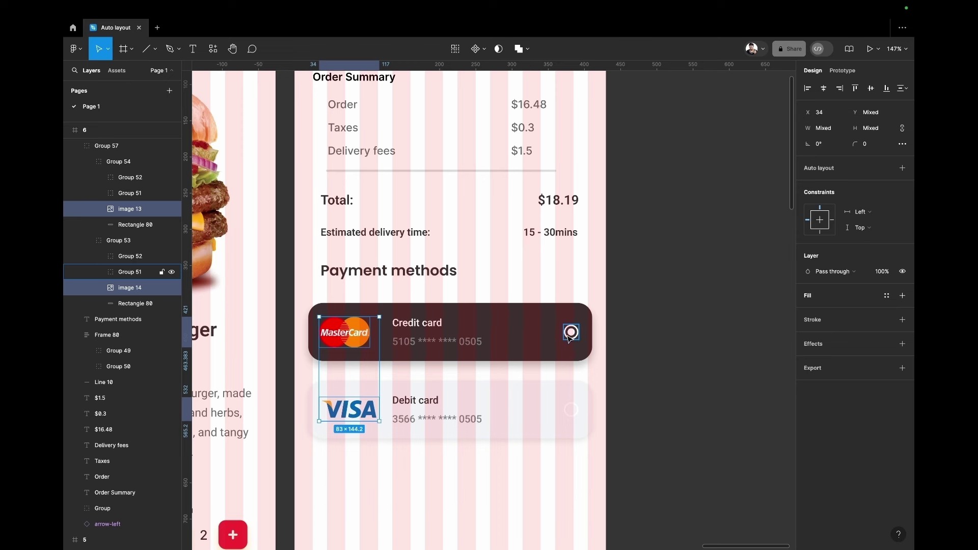
pyautogui.scroll(-2, 475, 383)
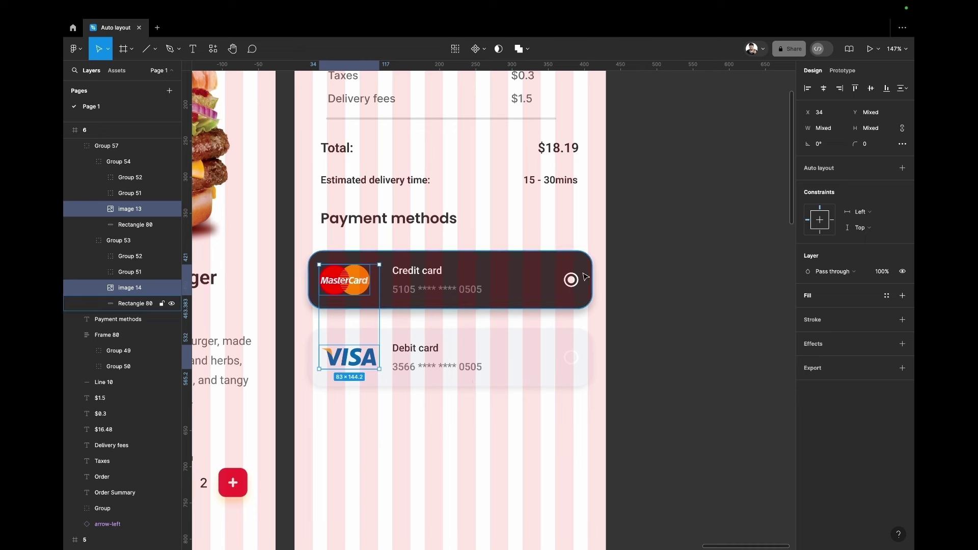
pyautogui.scroll(-5, 403, 485)
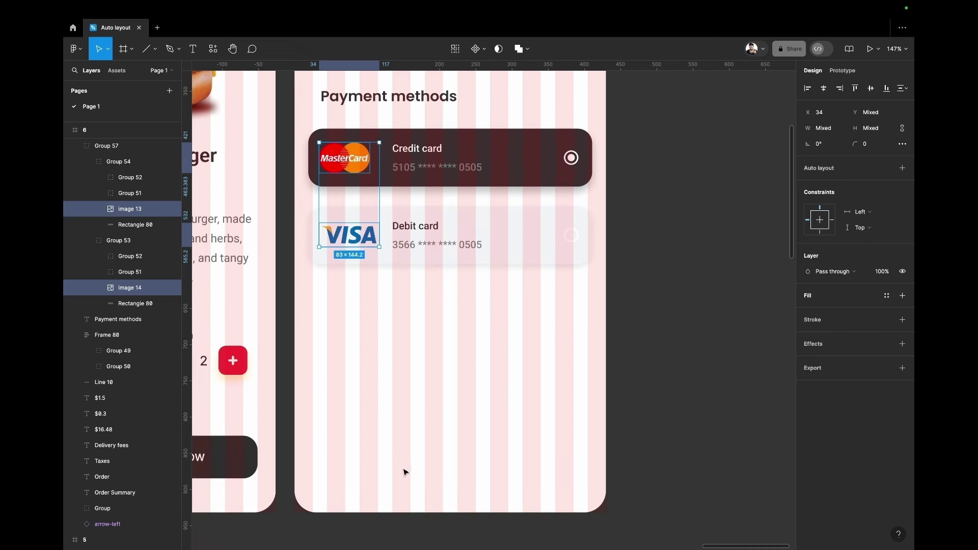
pyautogui.scroll(5, 439, 383)
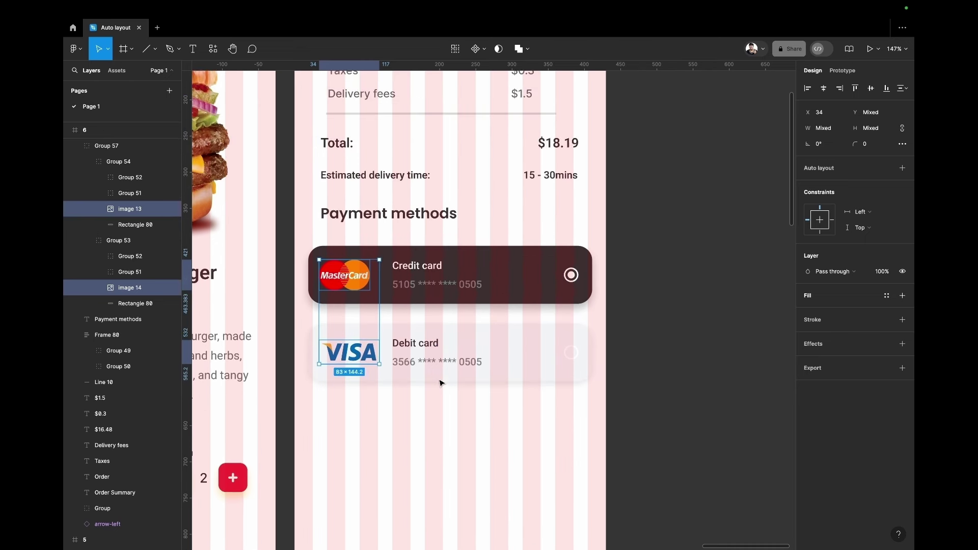
pyautogui.scroll(3, 439, 382)
pyautogui.scroll(7, 440, 383)
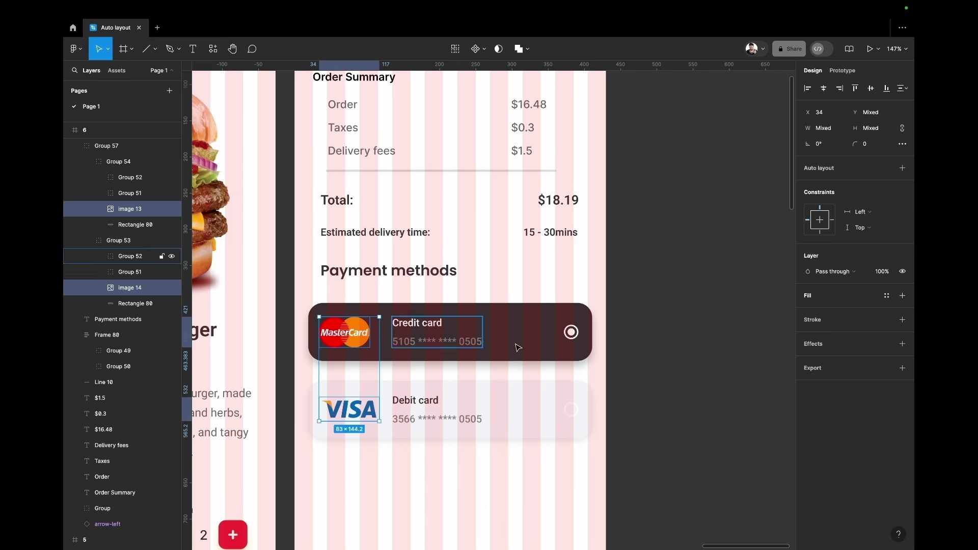
pyautogui.click(469, 342)
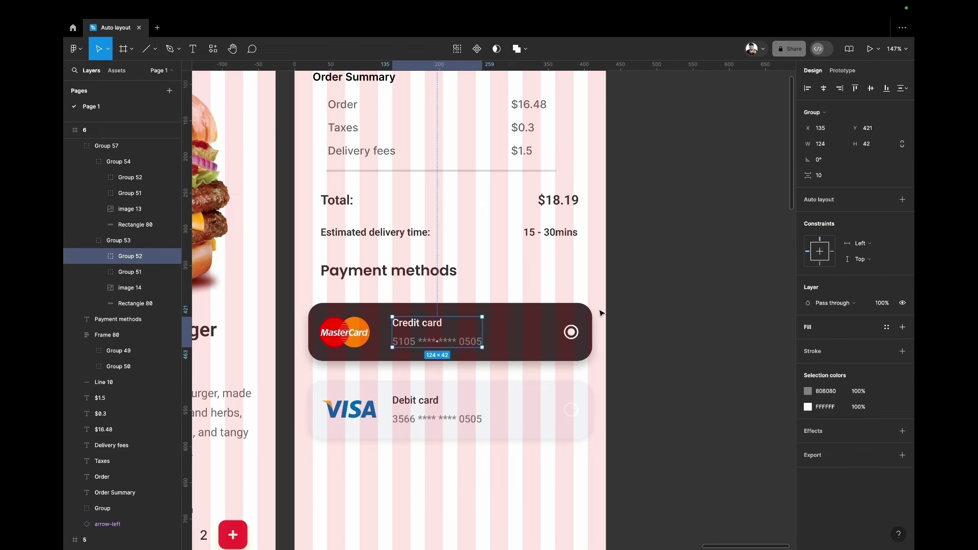
pyautogui.keyDown('shift'); pyautogui.click(571, 333); pyautogui.keyUp('shift')
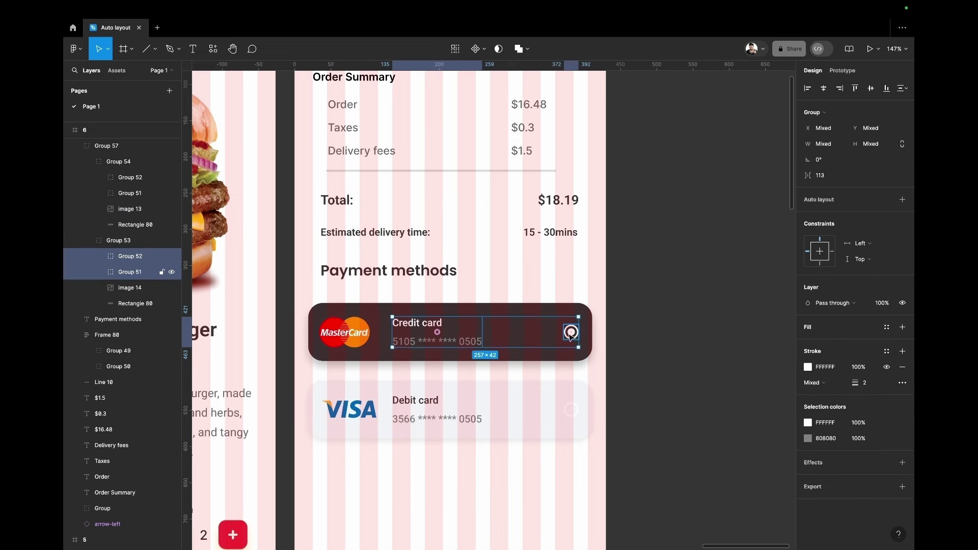
pyautogui.keyDown('shift'); pyautogui.click(541, 310); pyautogui.keyUp('shift')
pyautogui.keyDown('shift'); pyautogui.click(570, 409); pyautogui.keyUp('shift')
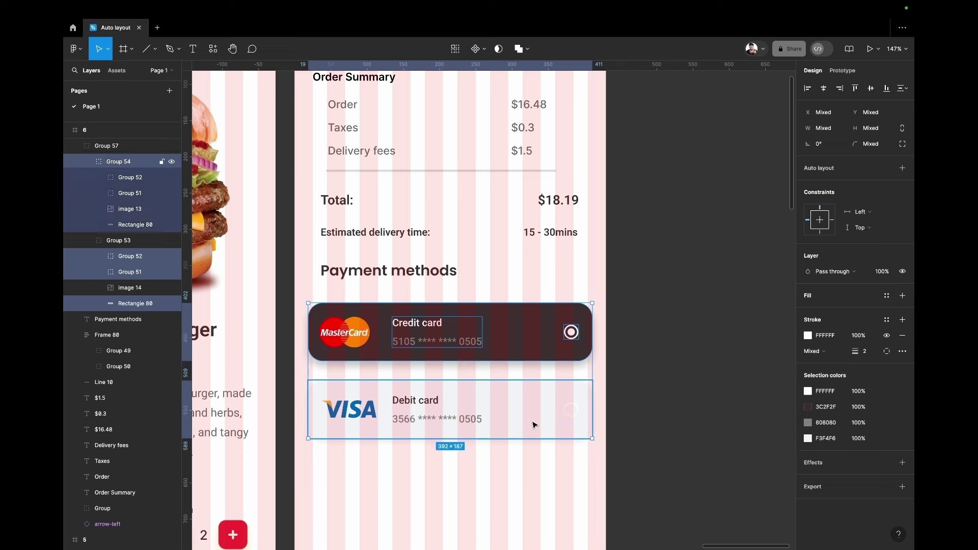
pyautogui.moveTo(526, 424); pyautogui.dragTo(528, 425)
pyautogui.press('Down')
pyautogui.press('Down')
pyautogui.press('Down')
pyautogui.press('Down')
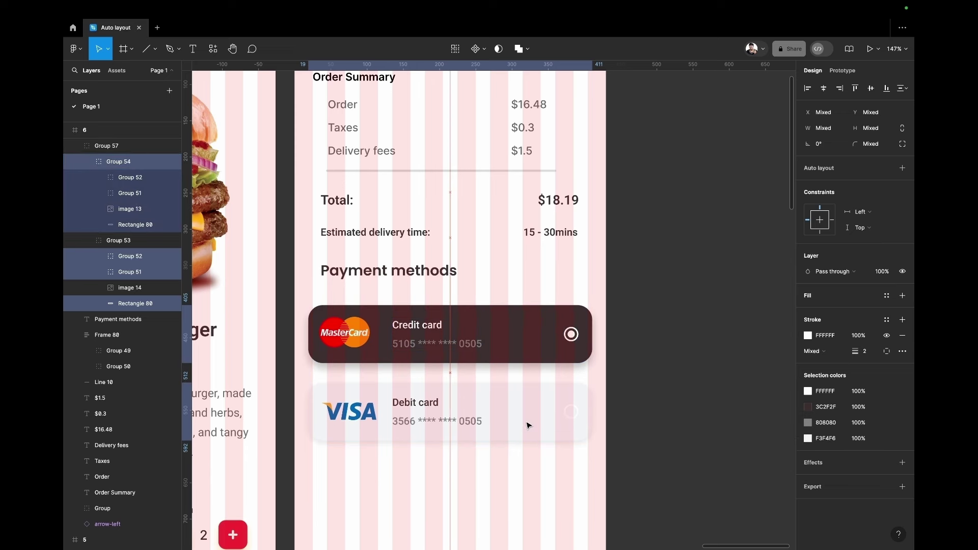
pyautogui.press('Down')
pyautogui.press('Down')
pyautogui.press('Down')
pyautogui.press('Down')
pyautogui.press('Down')
pyautogui.press('Down')
pyautogui.press('Down')
pyautogui.press('Down')
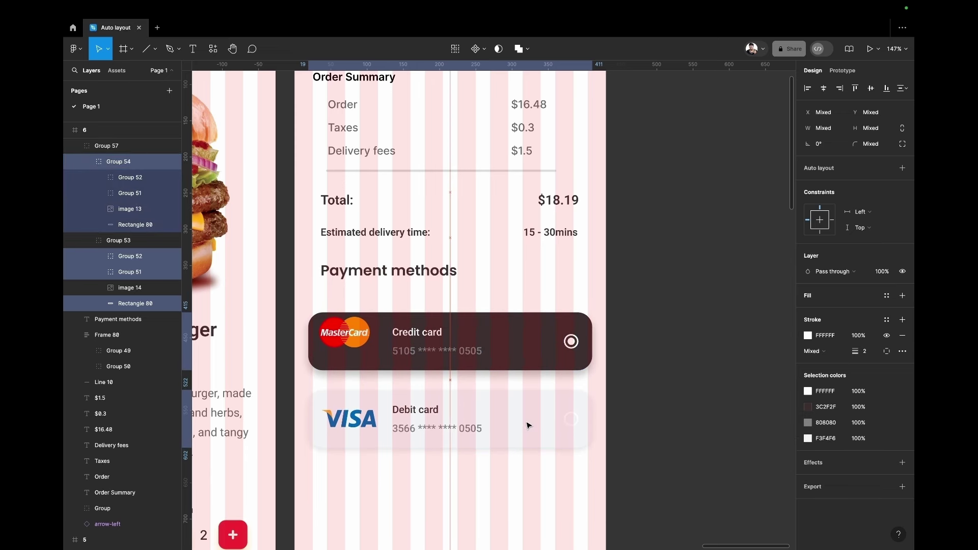
# Nudge the Payment methods heading a few pixels lower
pyautogui.click(390, 272)
pyautogui.press('Right')
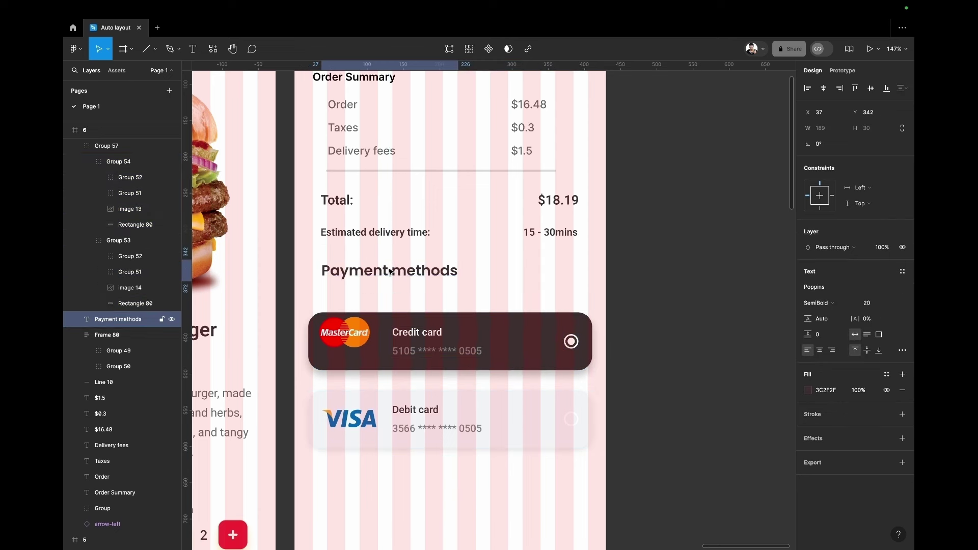
pyautogui.press('Left')
pyautogui.press('Down')
pyautogui.press('Down')
pyautogui.press('Down')
pyautogui.press('Down')
pyautogui.press('Down')
pyautogui.press('Down')
pyautogui.press('Down')
pyautogui.press('Down')
pyautogui.press('Down')
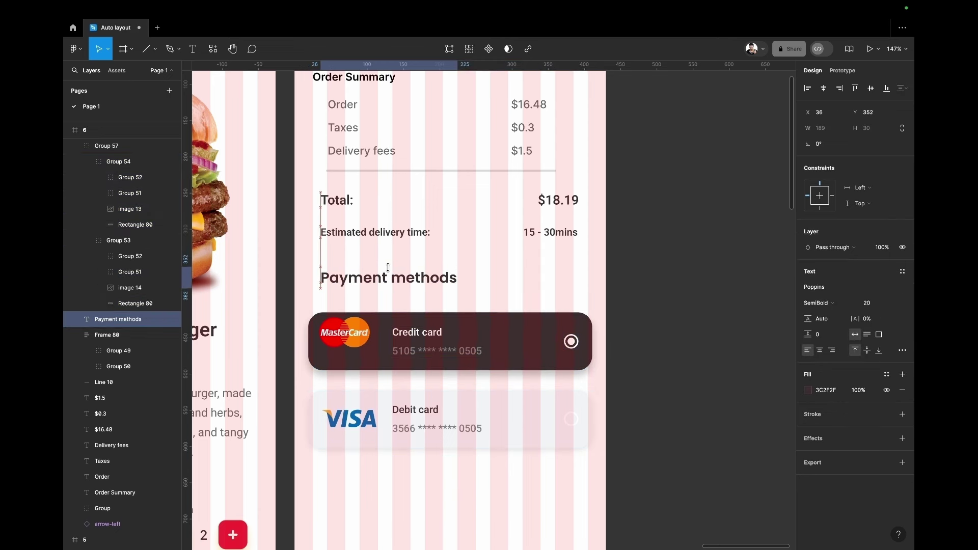
pyautogui.press('Down')
pyautogui.press('Down')
pyautogui.press('Down')
pyautogui.press('Down')
pyautogui.press('Down')
pyautogui.press('Down')
pyautogui.press('Down')
pyautogui.press('Down')
pyautogui.press('Down')
pyautogui.press('Down')
pyautogui.press('Down')
pyautogui.press('Down')
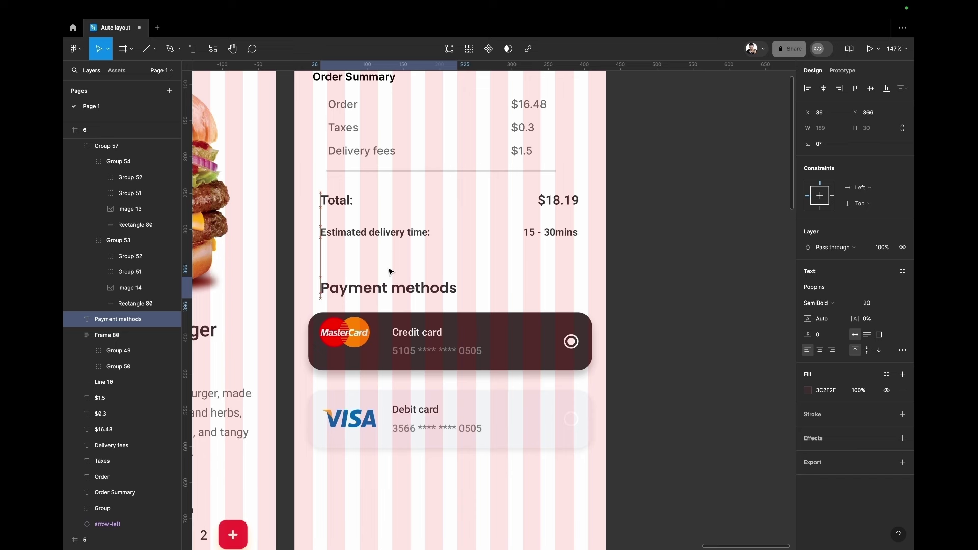
pyautogui.press('Down')
pyautogui.press('Down')
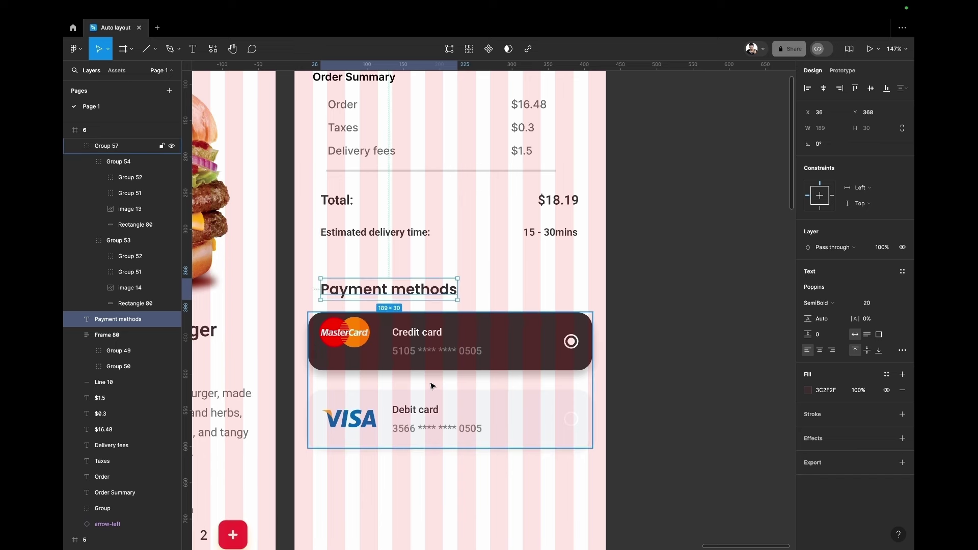
# Paste the 'Save card details for future payments' checkbox below the cards
pyautogui.scroll(-5, 465, 422)
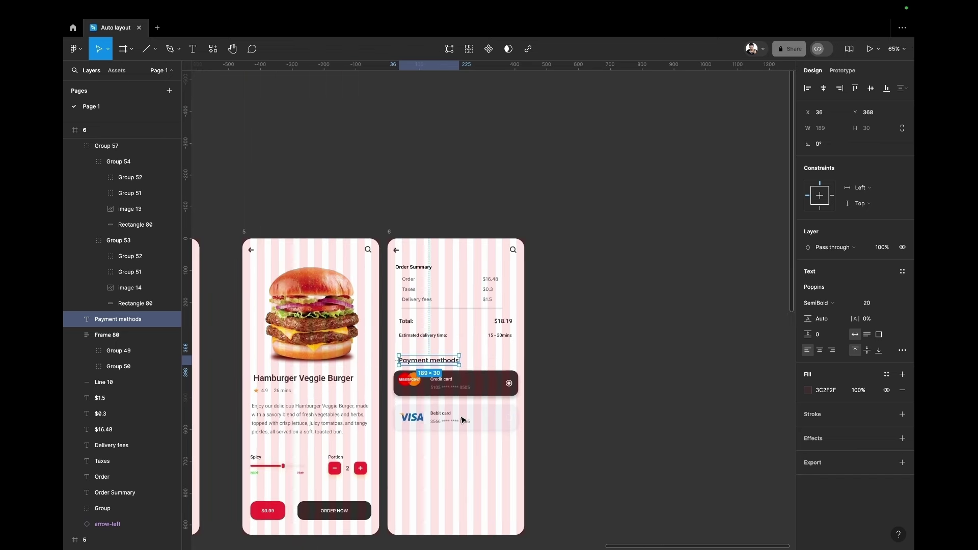
pyautogui.scroll(-3, 464, 414)
pyautogui.scroll(-3, 464, 415)
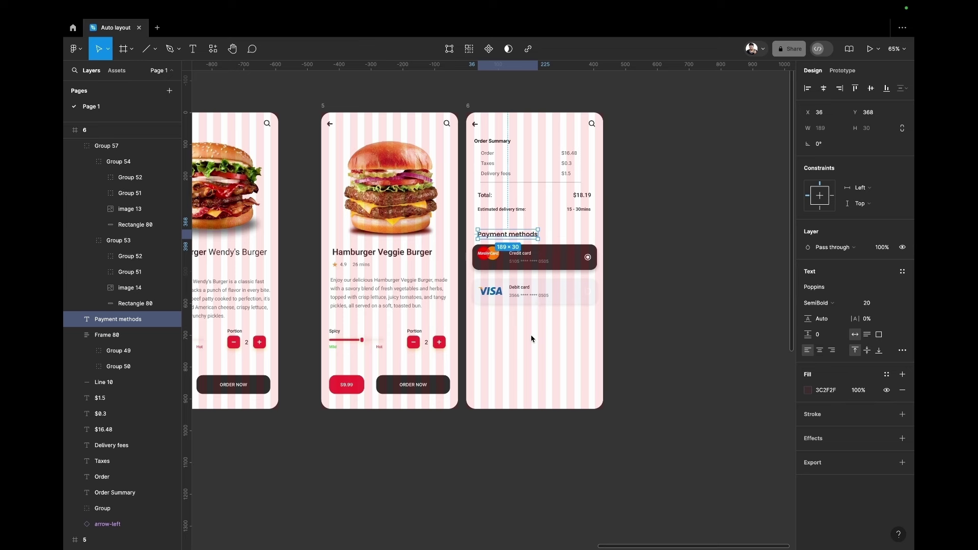
pyautogui.hotkey('ctrl', 'v')
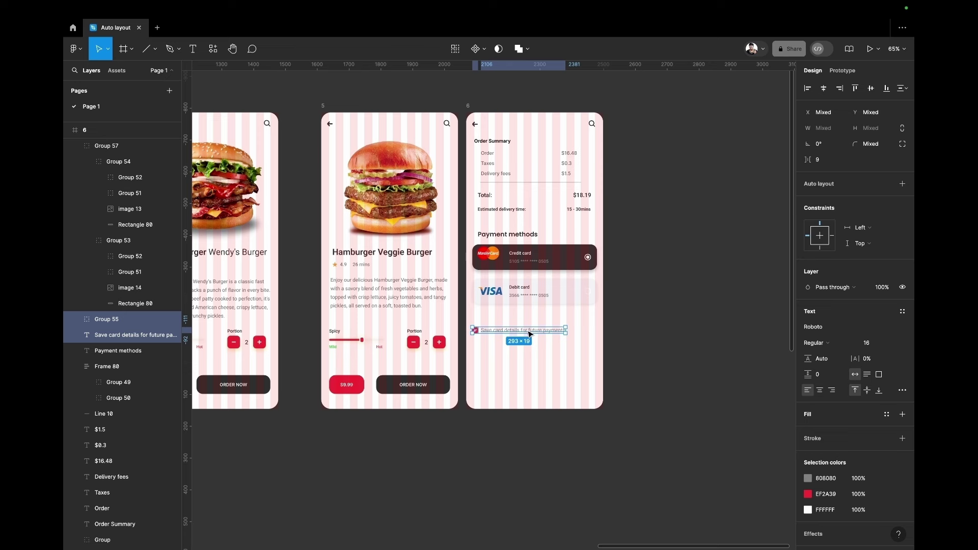
# Move the checkbox to a 30 px gap and place Total price $18.19 with Pay Now at the bottom
pyautogui.moveTo(530, 334); pyautogui.dragTo(532, 321)
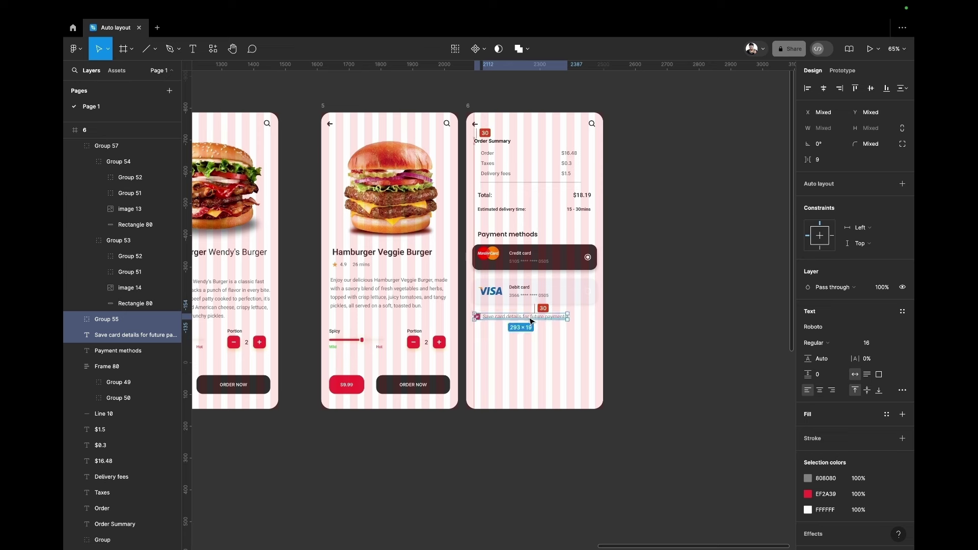
pyautogui.click(535, 361)
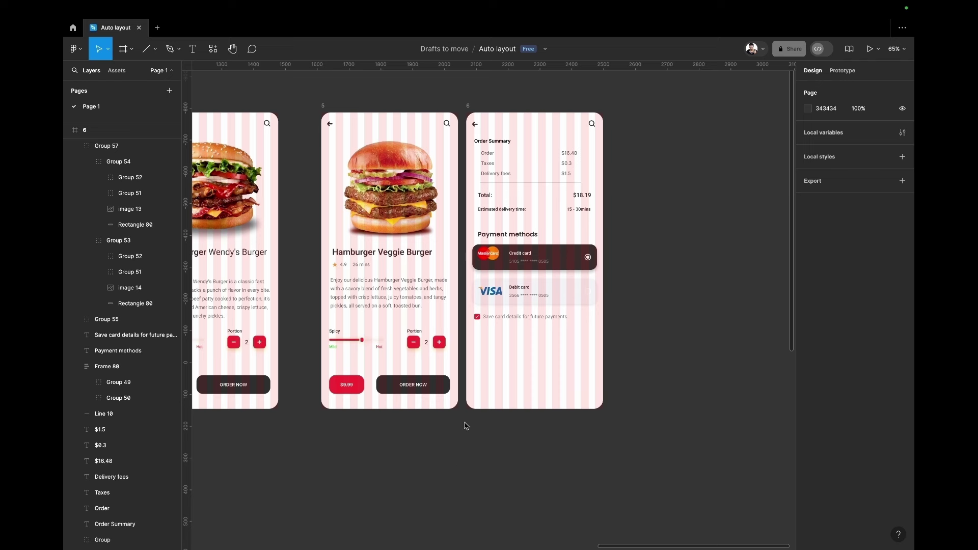
pyautogui.hotkey('ctrl', 'v')
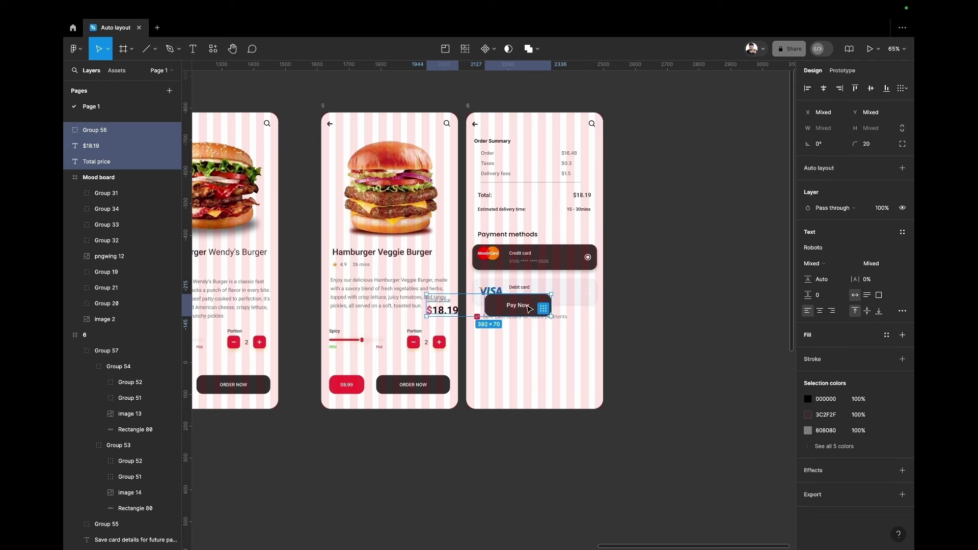
pyautogui.moveTo(529, 311); pyautogui.dragTo(574, 388)
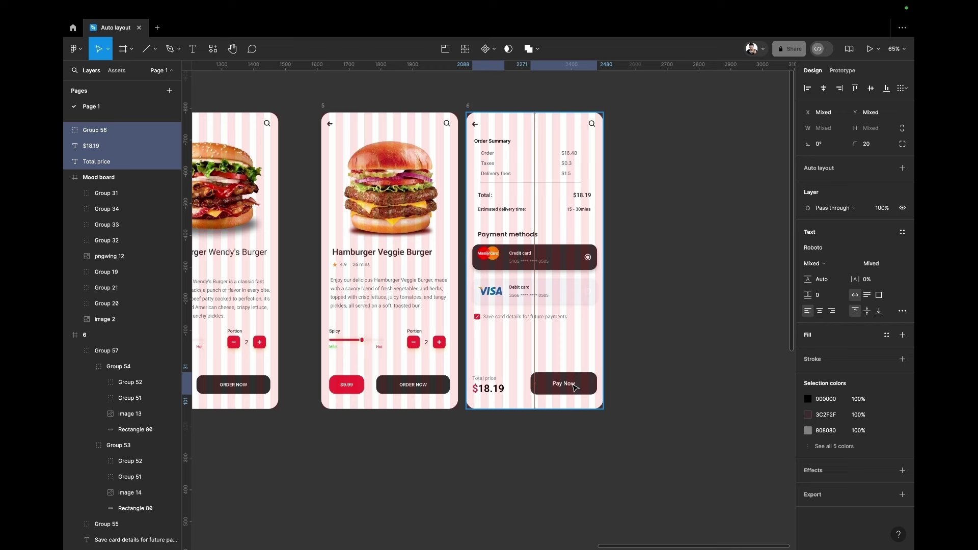
pyautogui.click(657, 250)
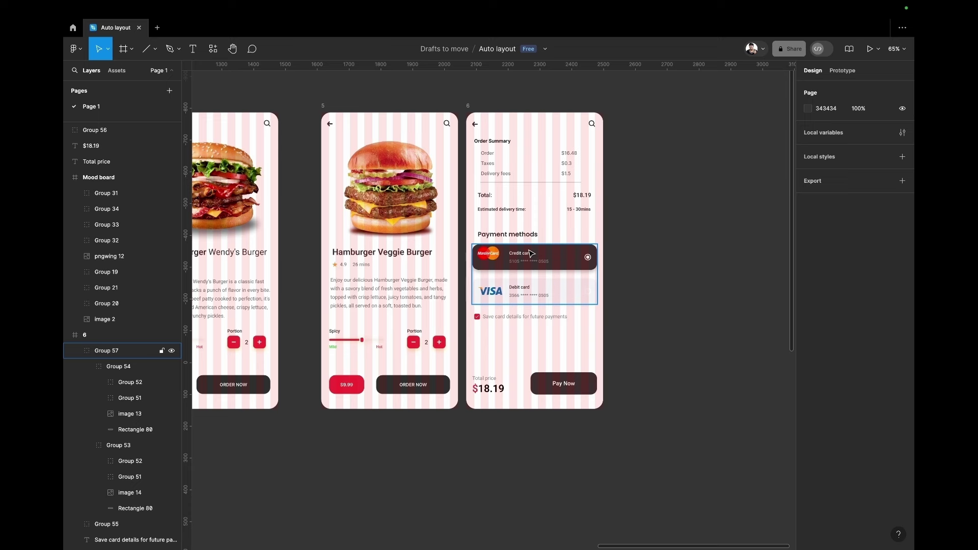
# Nudge the cards, save-card checkbox and Payment methods heading slightly lower together
pyautogui.click(530, 253)
pyautogui.keyDown('shift'); pyautogui.click(482, 317); pyautogui.keyUp('shift')
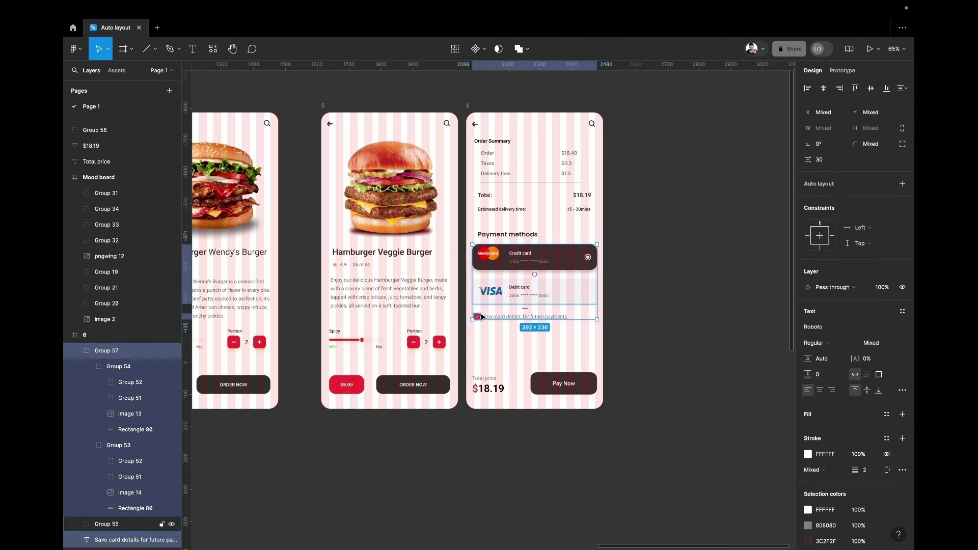
pyautogui.keyDown('shift'); pyautogui.click(509, 234); pyautogui.keyUp('shift')
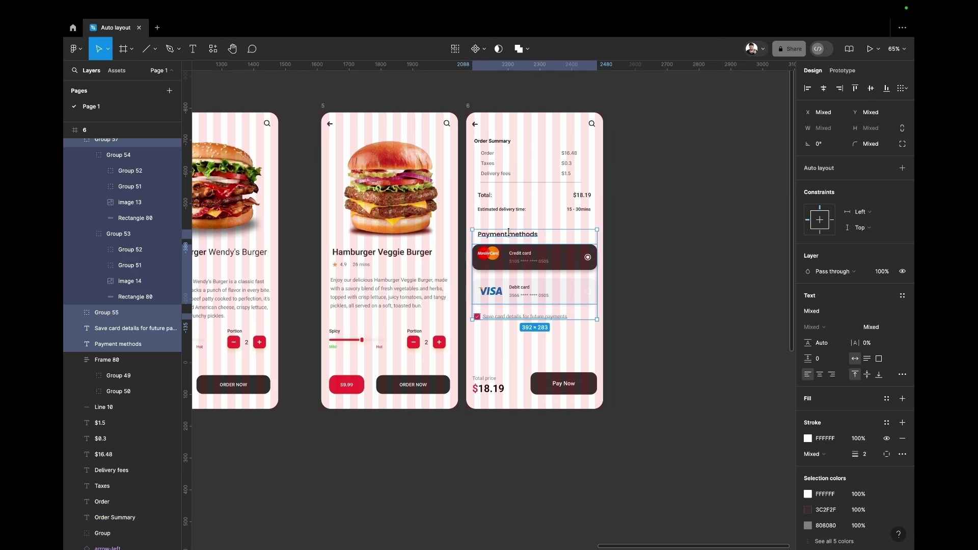
pyautogui.hotkey('shift', 'Down')
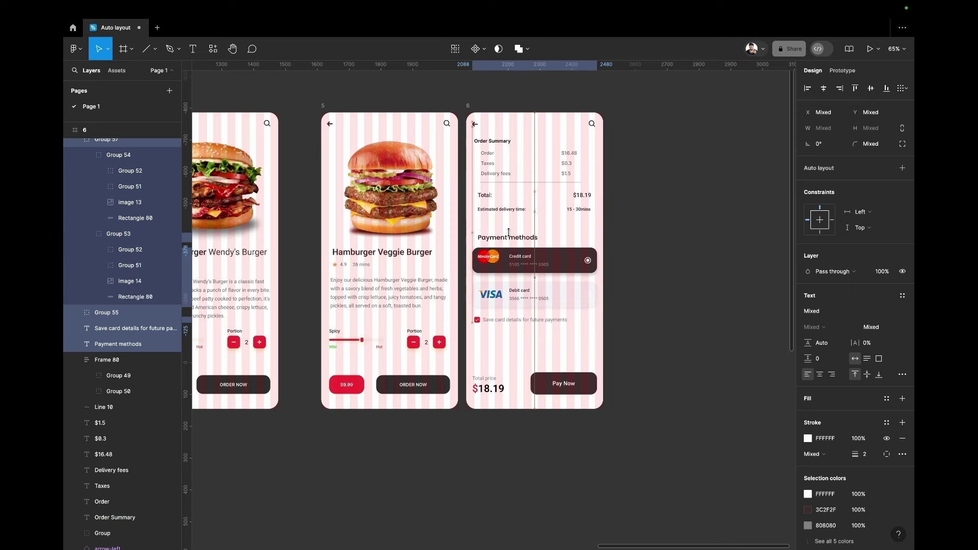
pyautogui.press('Down')
pyautogui.press('Down')
pyautogui.press('Down')
pyautogui.press('Down')
pyautogui.press('Down')
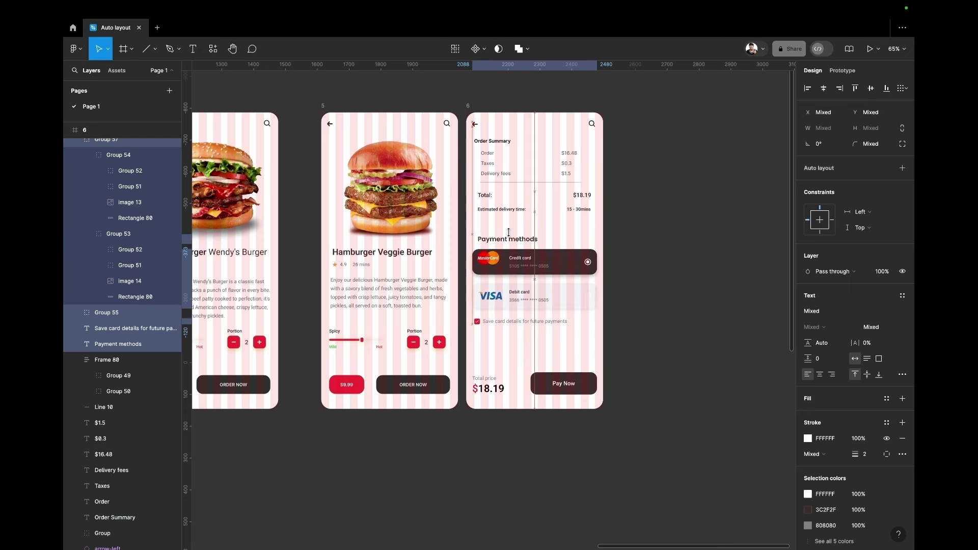
pyautogui.press('Down')
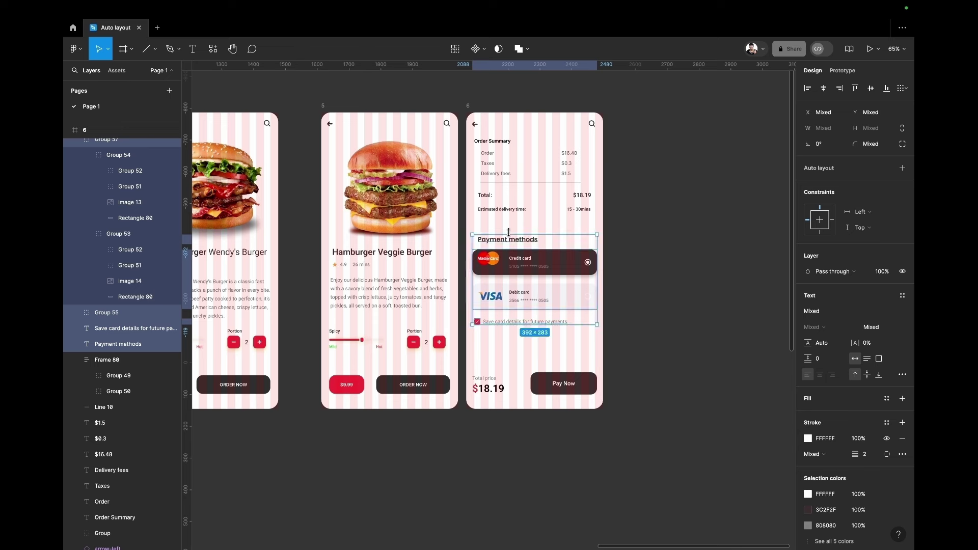
pyautogui.click(644, 270)
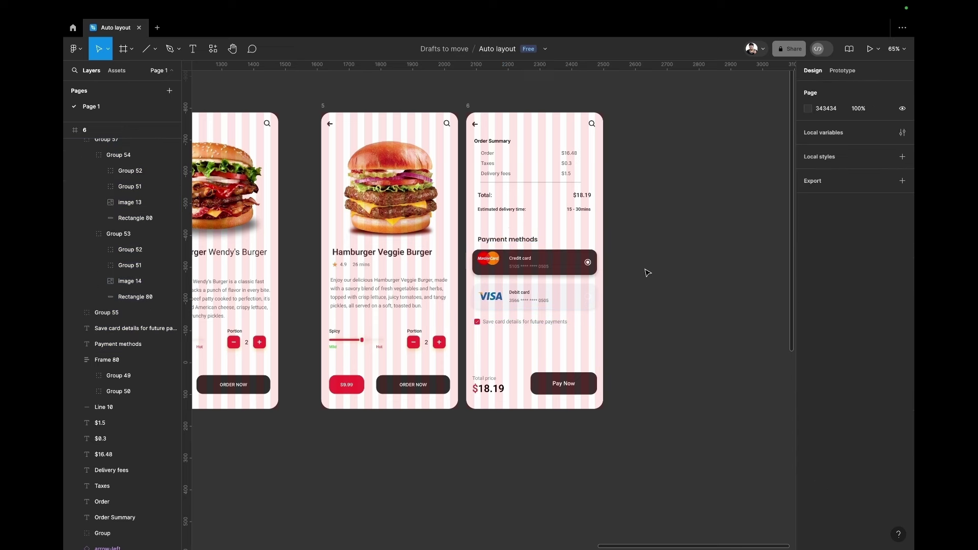
# Try shifting the Order Summary screen right, then undo the move
pyautogui.click(498, 145)
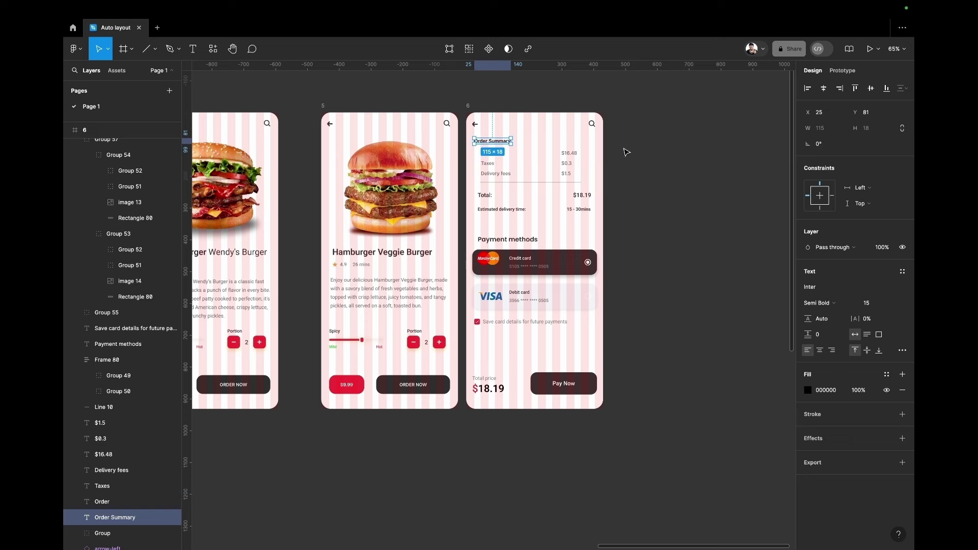
pyautogui.moveTo(591, 134); pyautogui.dragTo(501, 213)
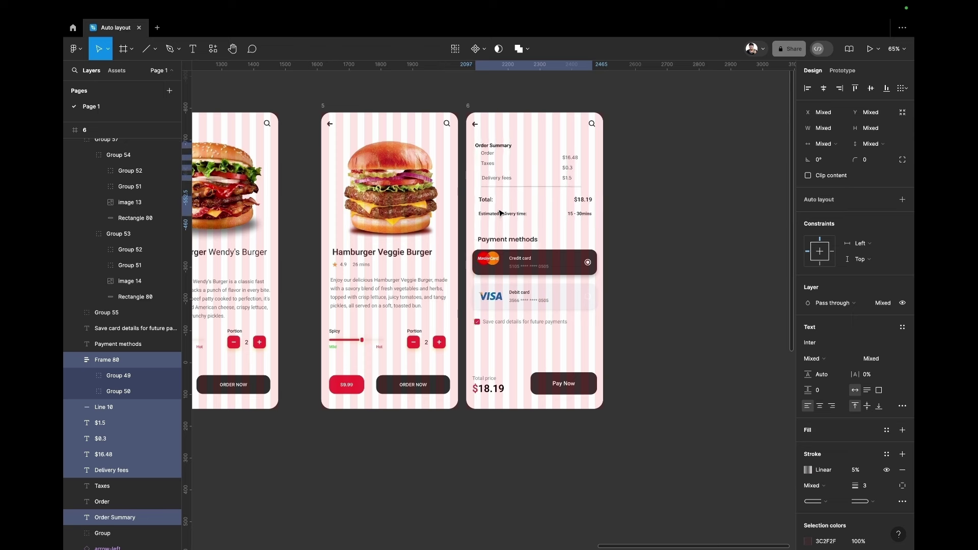
pyautogui.click(634, 188)
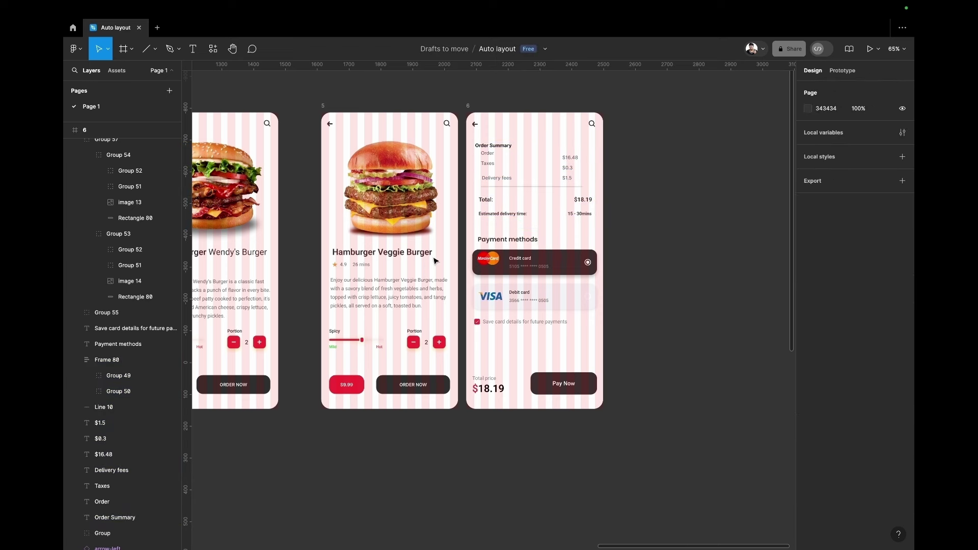
pyautogui.click(469, 106)
pyautogui.moveTo(502, 123); pyautogui.dragTo(521, 124)
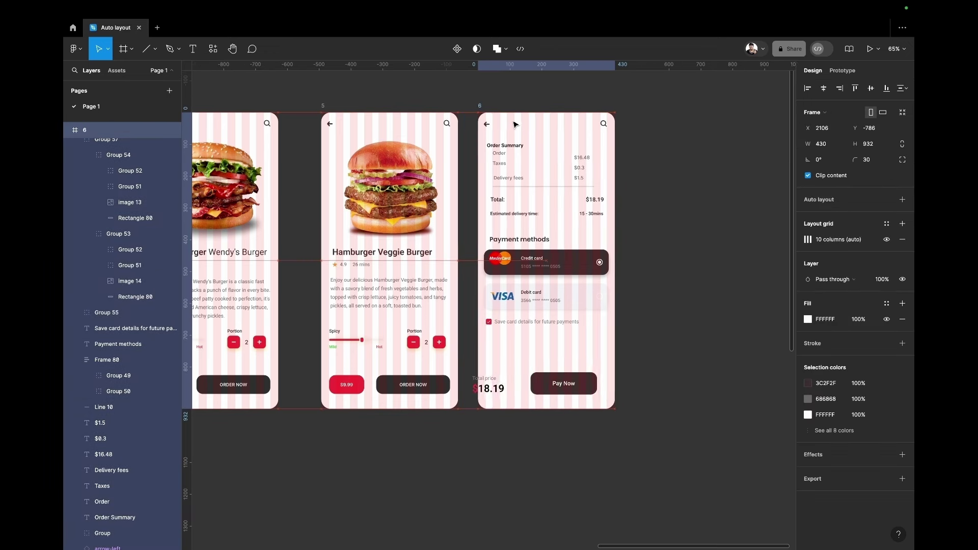
pyautogui.hotkey('ctrl', 'z')
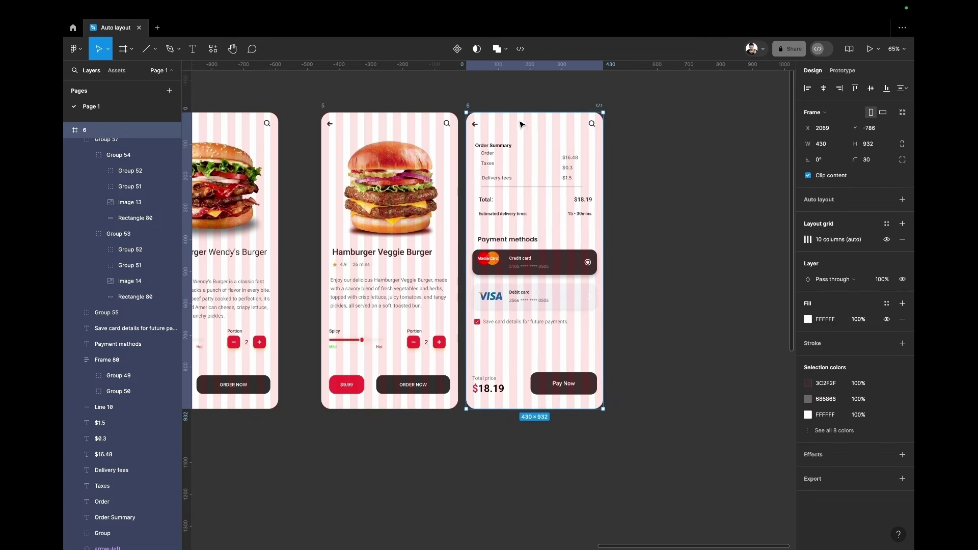
# Move the Total price, $18.19 and Pay Now group into frame 6 in Layers
pyautogui.click(498, 388)
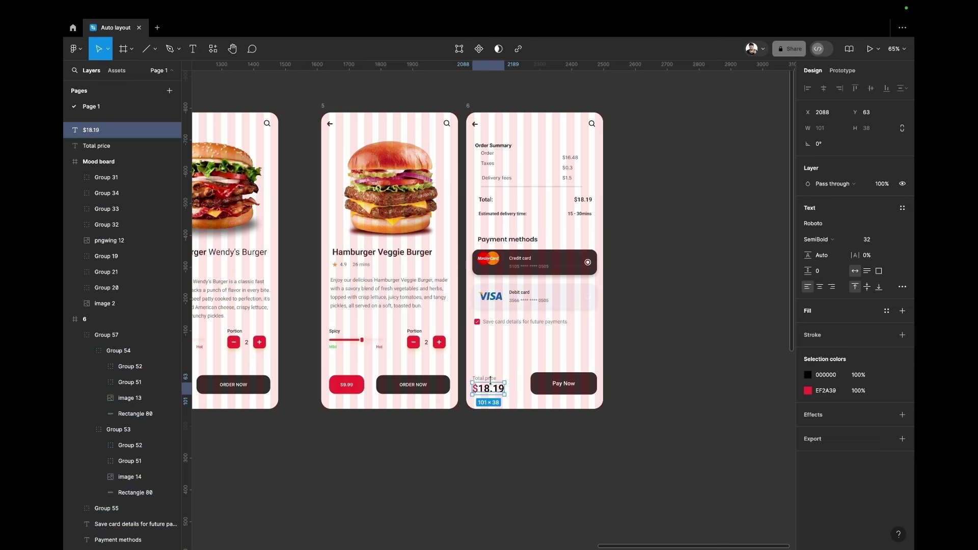
pyautogui.keyDown('shift'); pyautogui.click(488, 380); pyautogui.keyUp('shift')
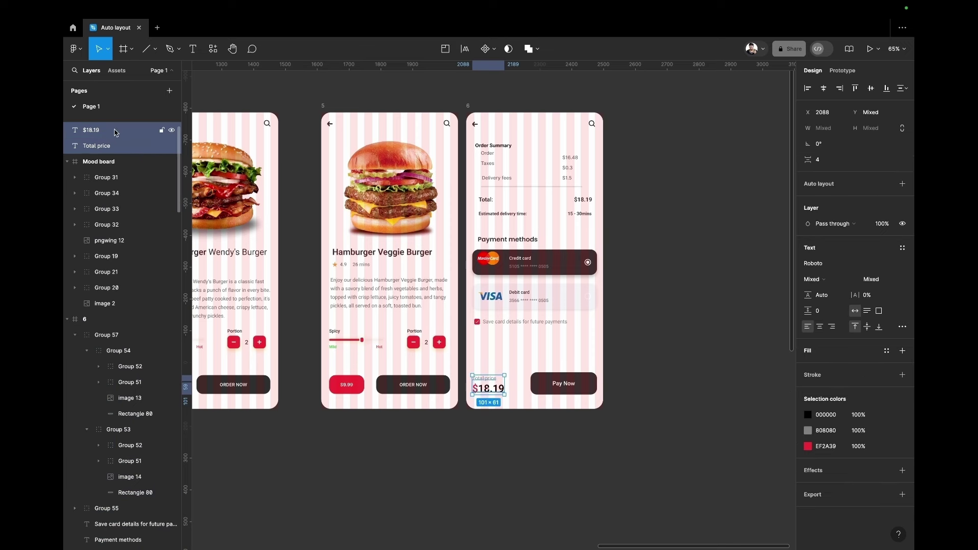
pyautogui.scroll(1, 146, 258)
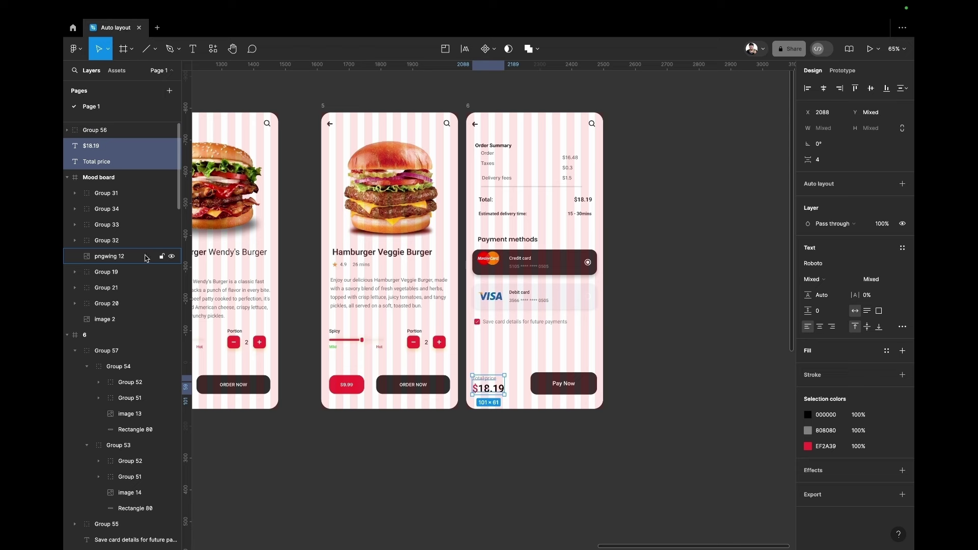
pyautogui.click(121, 131)
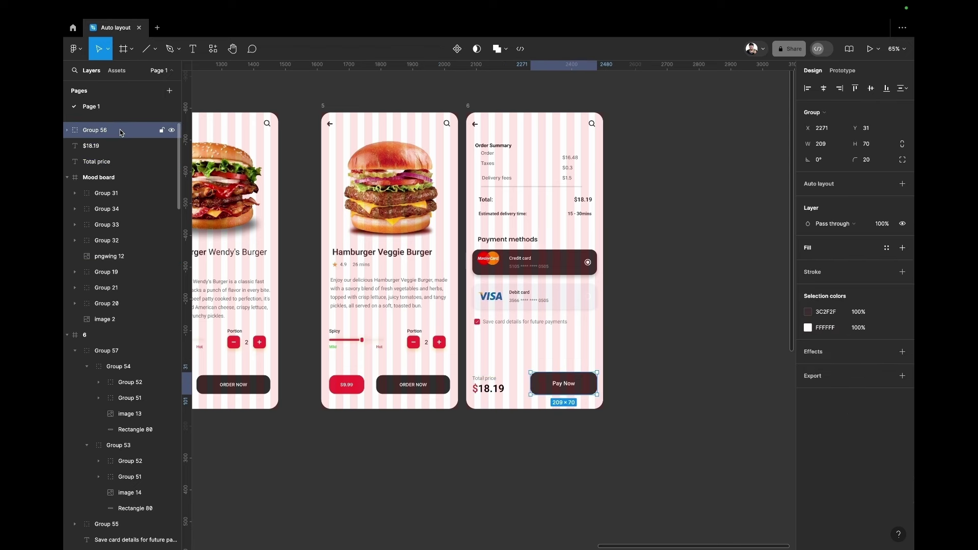
pyautogui.keyDown('shift'); pyautogui.click(123, 161); pyautogui.keyUp('shift')
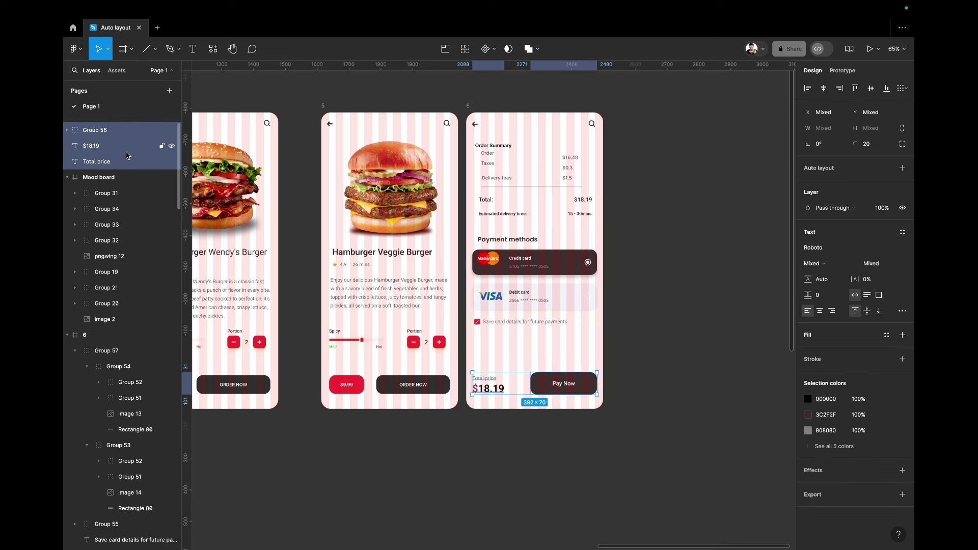
pyautogui.moveTo(128, 156); pyautogui.dragTo(125, 351)
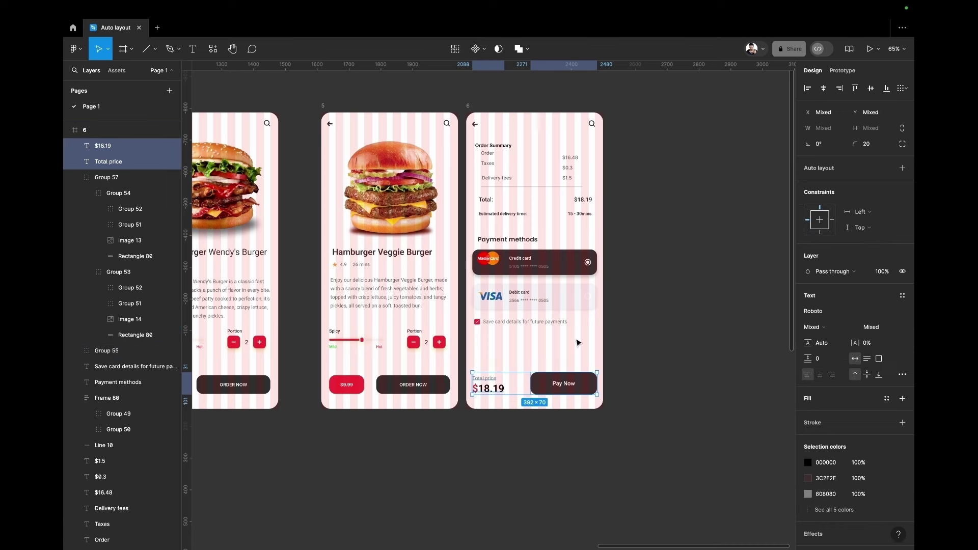
pyautogui.click(662, 294)
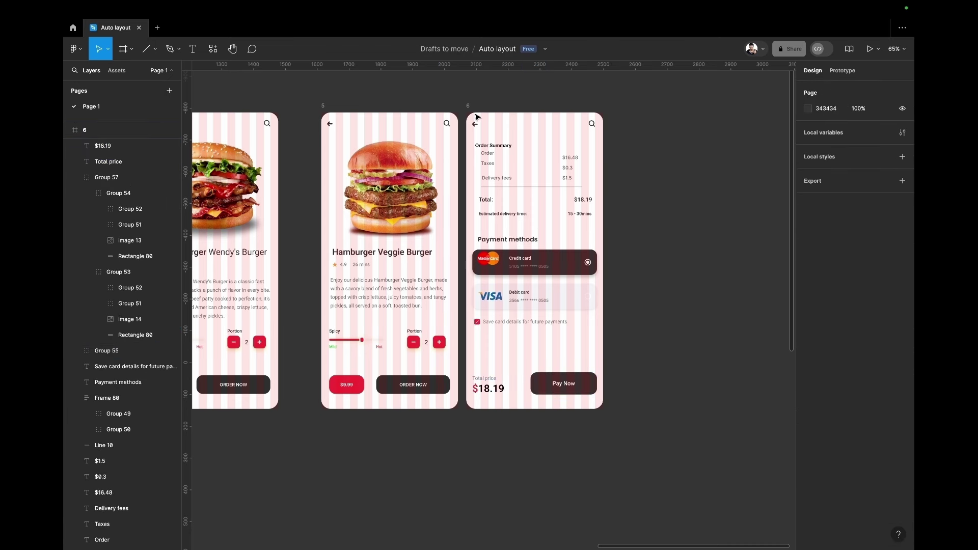
# Shift the Order Summary screen right to even the spacing beside the Veggie Burger screen
pyautogui.click(471, 110)
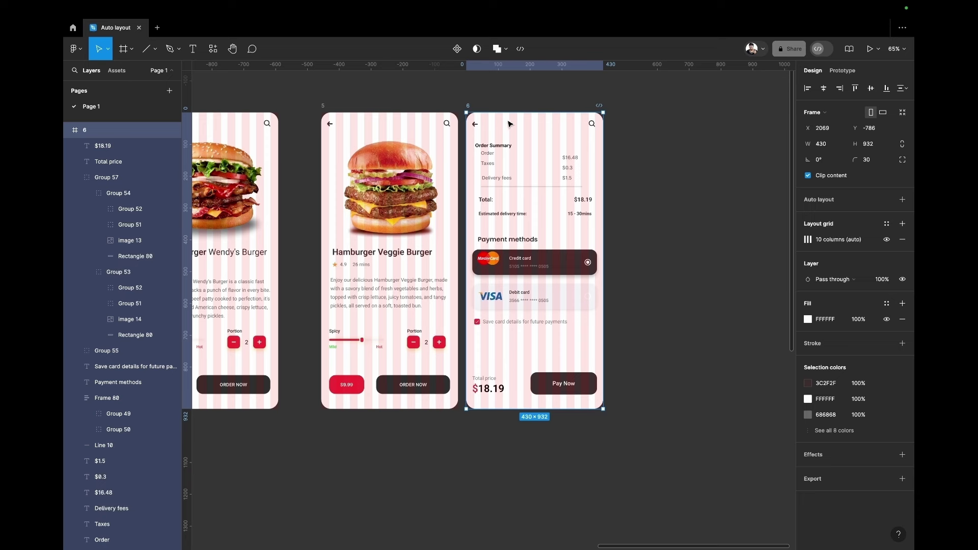
pyautogui.moveTo(509, 124); pyautogui.dragTo(540, 124)
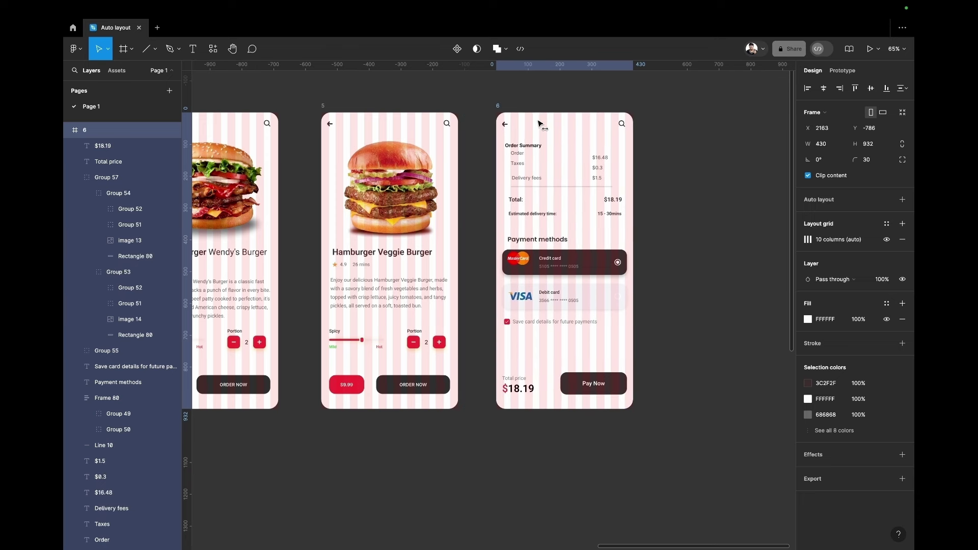
pyautogui.click(740, 257)
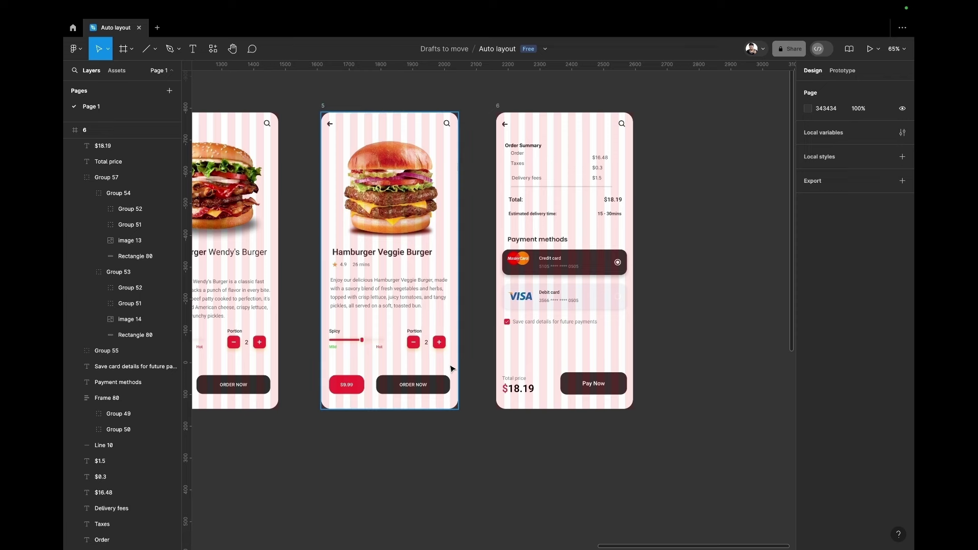
pyautogui.scroll(-2, 451, 368)
pyautogui.hscroll(-5, 450, 368)
pyautogui.hscroll(2, 444, 374)
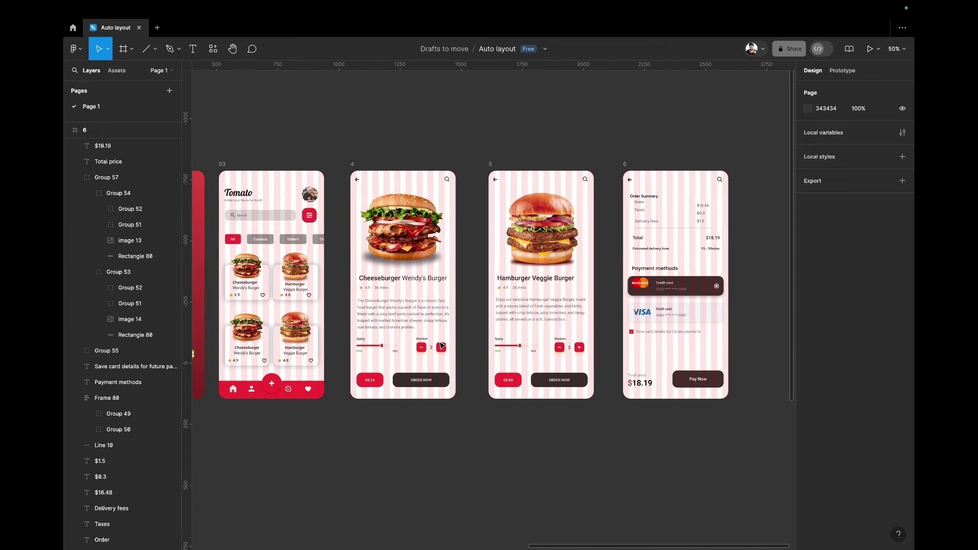
# In Prototype mode, link the Cheeseburger ORDER NOW button to the Order Summary screen
pyautogui.click(843, 71)
pyautogui.moveTo(420, 380)
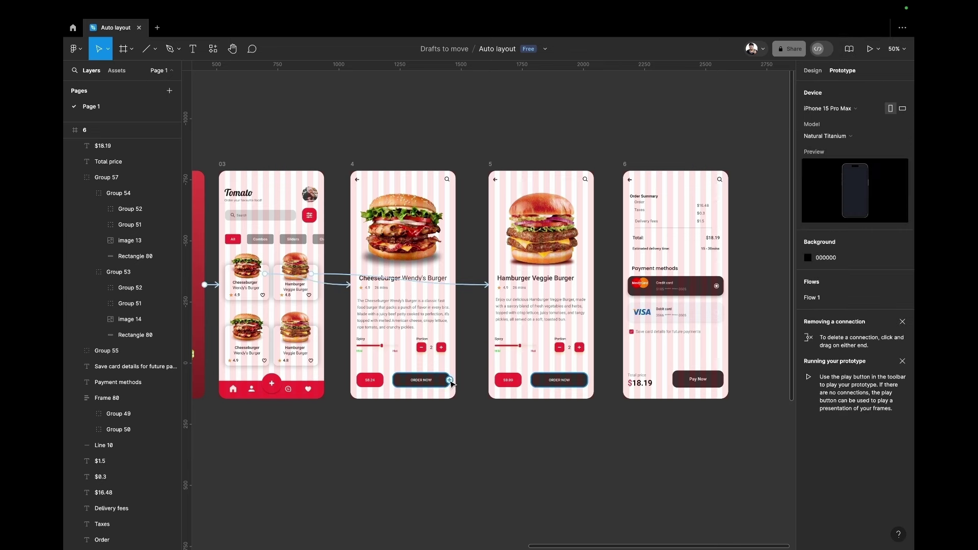
pyautogui.moveTo(450, 382); pyautogui.dragTo(618, 316)
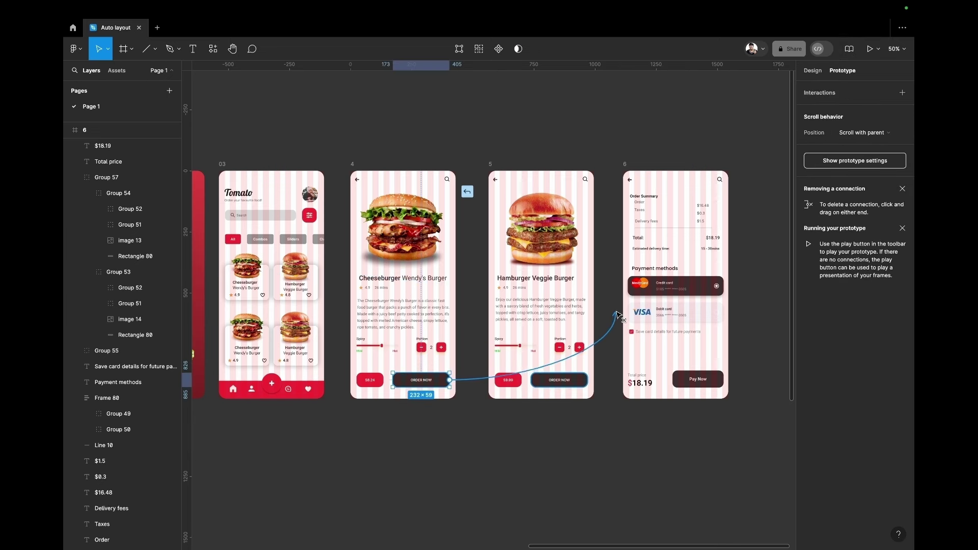
pyautogui.moveTo(618, 316); pyautogui.dragTo(626, 284)
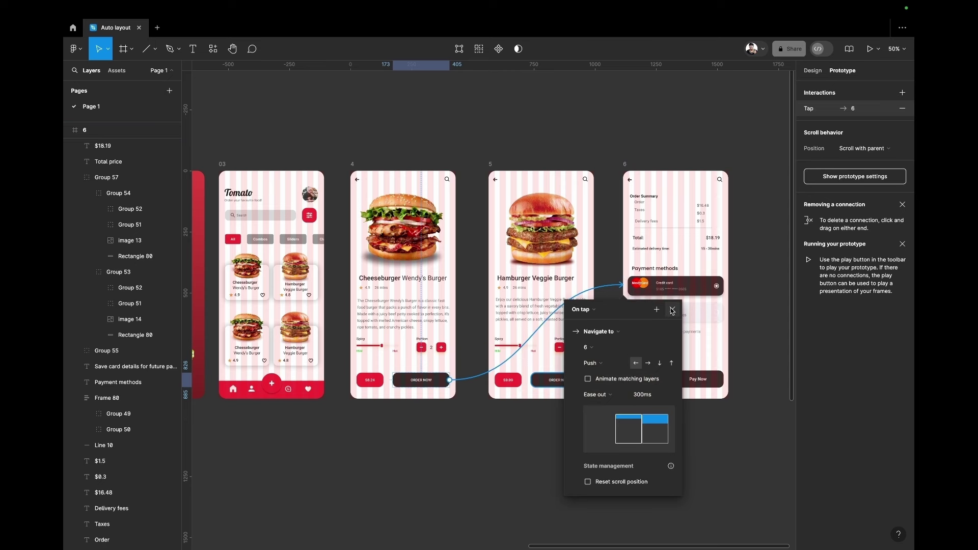
pyautogui.click(673, 309)
# Link the Hamburger Veggie Burger ORDER NOW button to the Order Summary screen
pyautogui.click(572, 384)
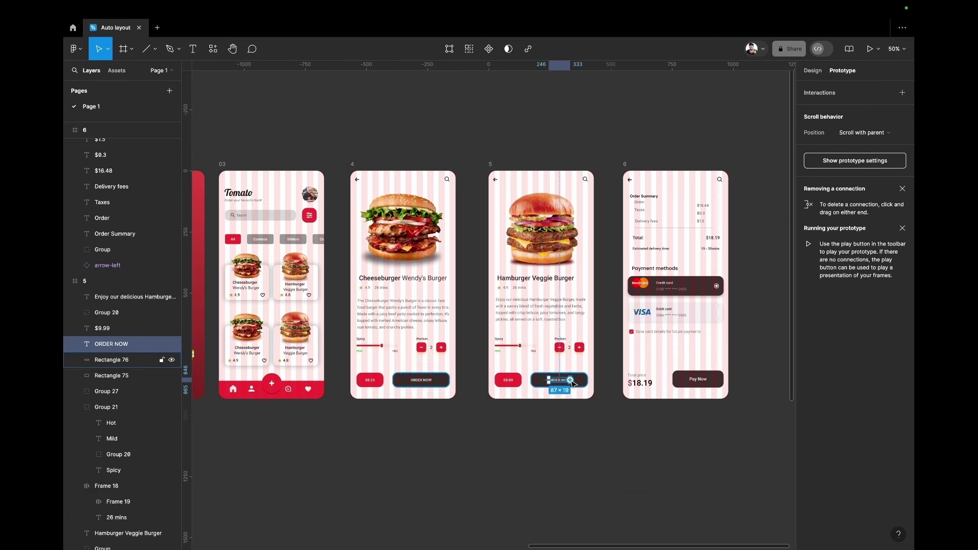
pyautogui.click(588, 384)
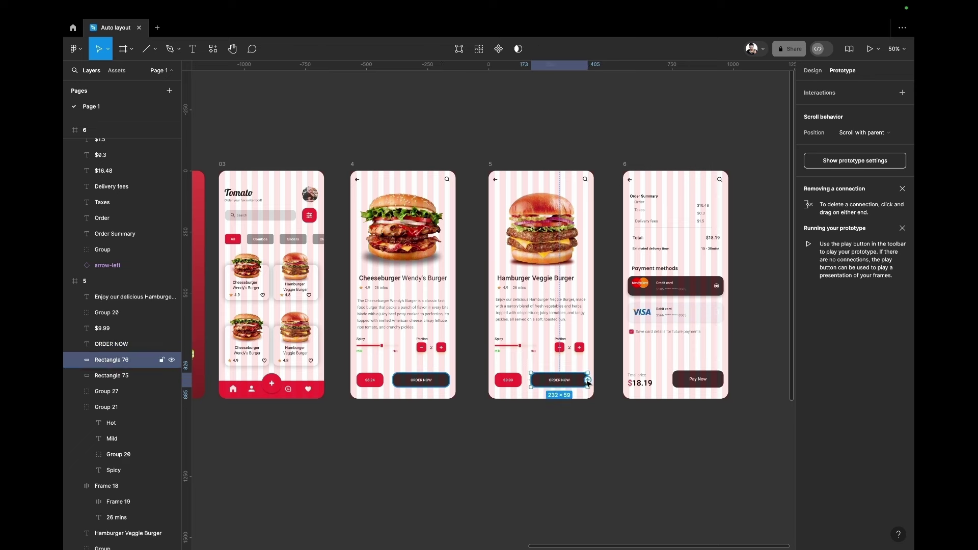
pyautogui.moveTo(589, 380); pyautogui.dragTo(628, 284)
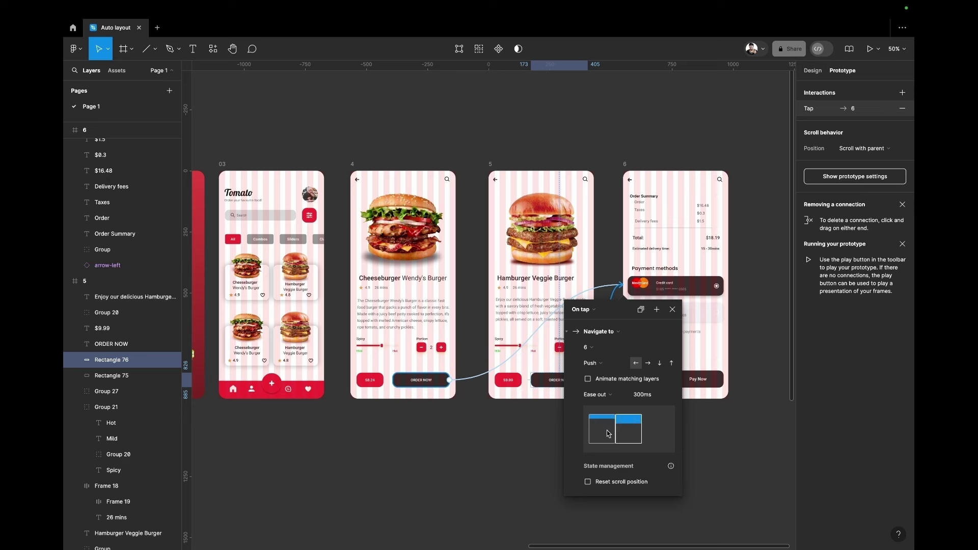
pyautogui.click(673, 311)
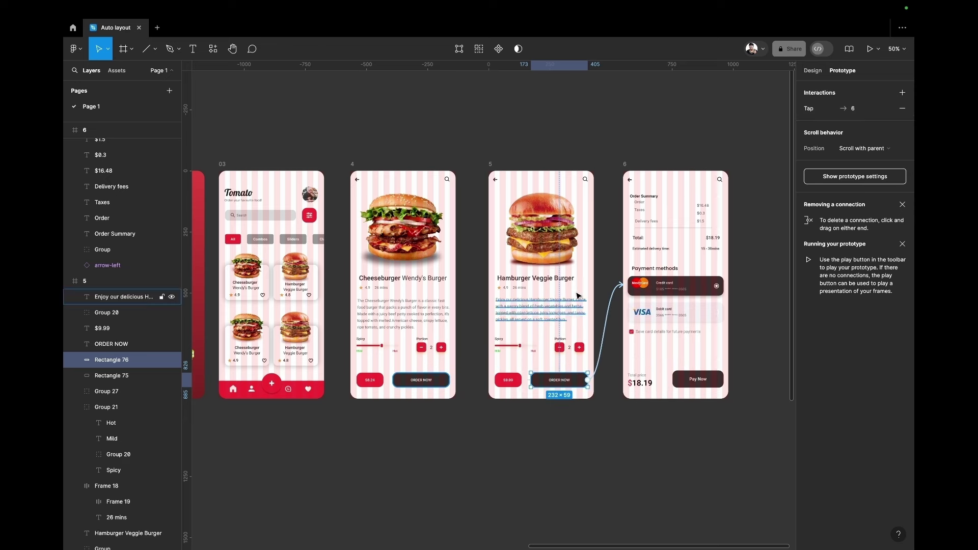
pyautogui.click(494, 180)
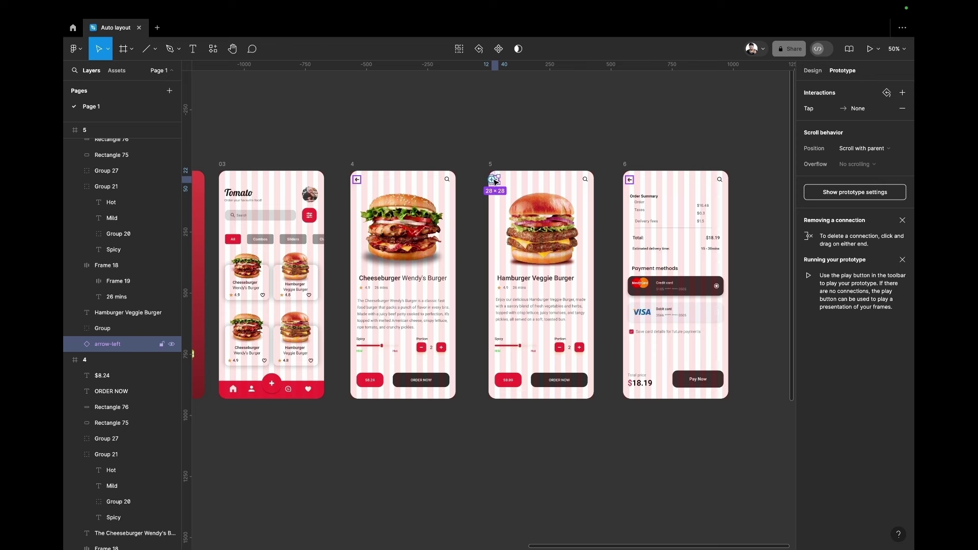
# Link the veggie burger and Cheeseburger back arrows to menu frame 03 on drag
pyautogui.moveTo(494, 180)
pyautogui.moveTo(494, 181); pyautogui.dragTo(318, 285)
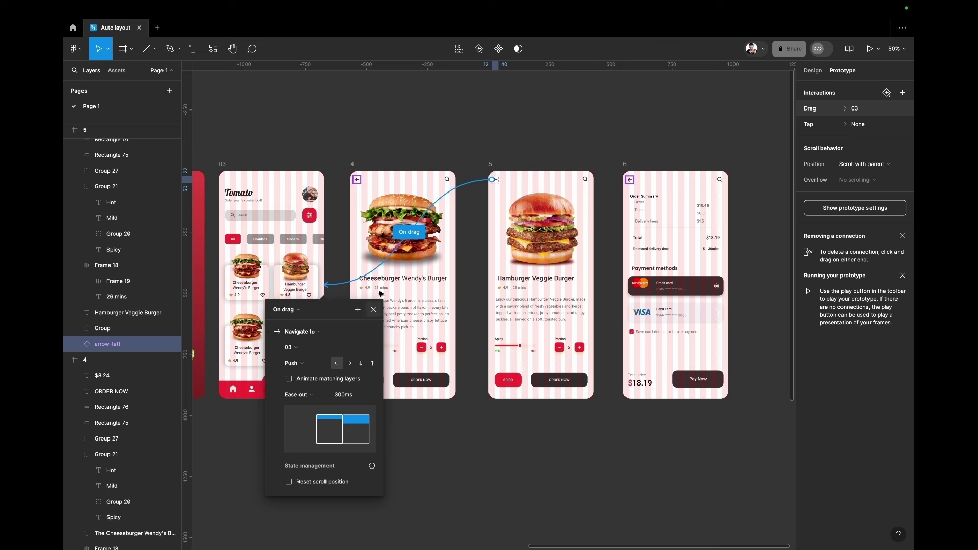
pyautogui.click(375, 310)
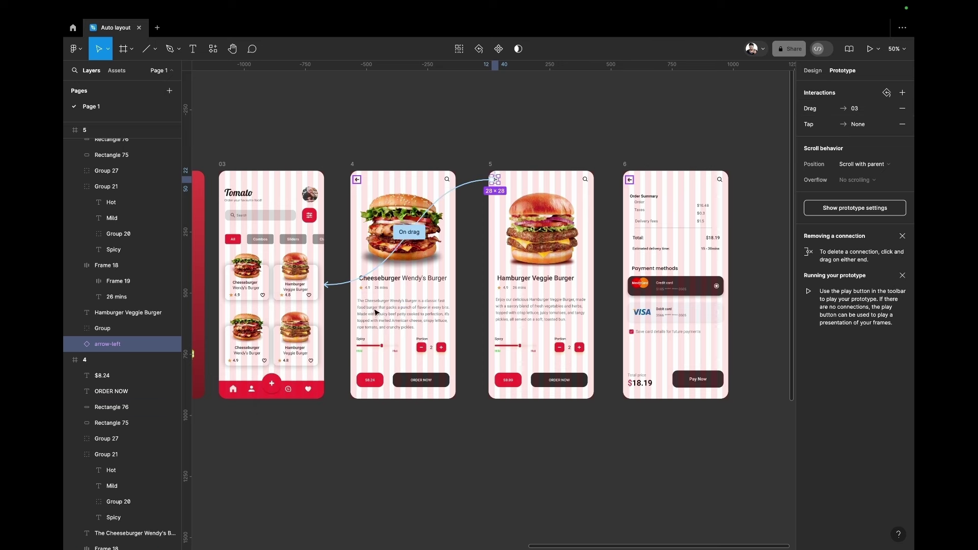
pyautogui.click(357, 181)
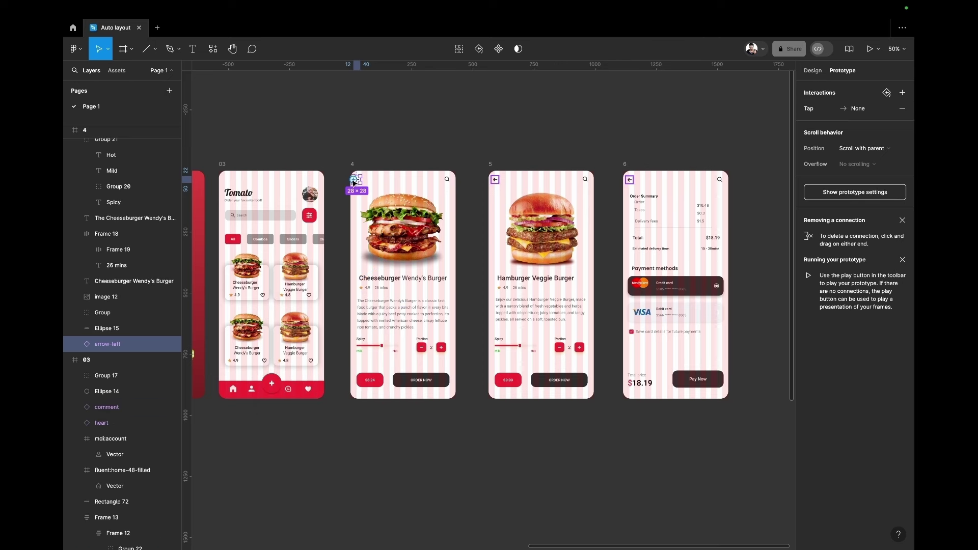
pyautogui.moveTo(353, 181); pyautogui.dragTo(319, 315)
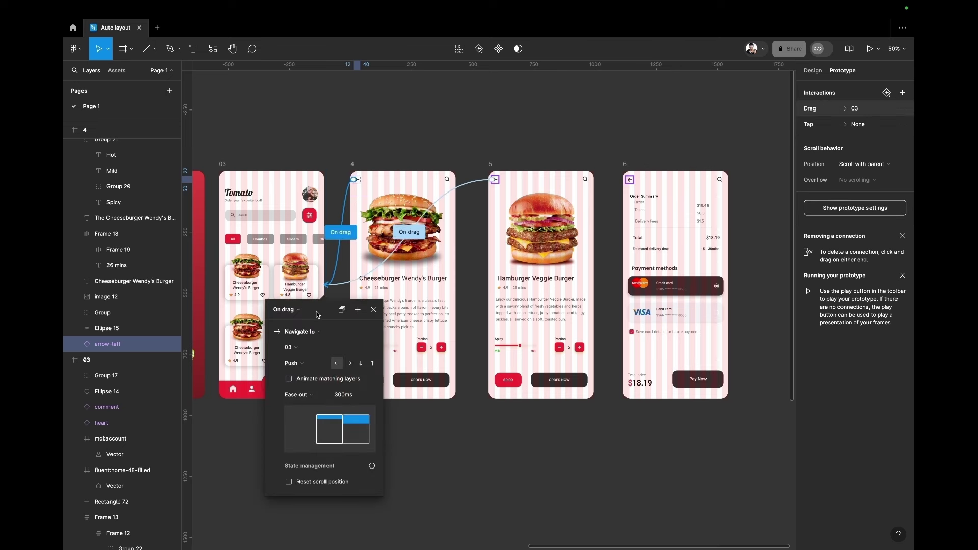
pyautogui.click(374, 310)
# Link the Order Summary back arrow to menu frame 03 with an On drag trigger
pyautogui.click(630, 179)
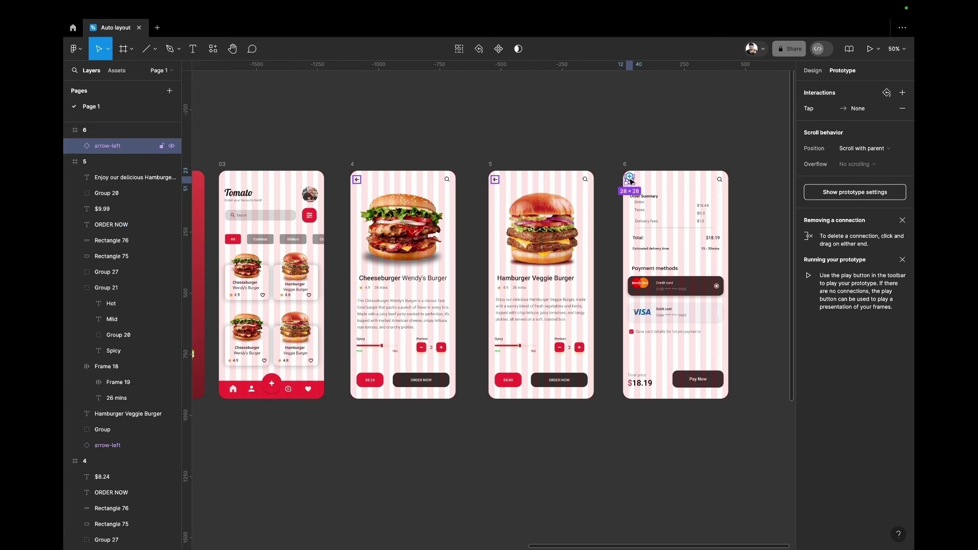
pyautogui.moveTo(630, 178); pyautogui.dragTo(326, 312)
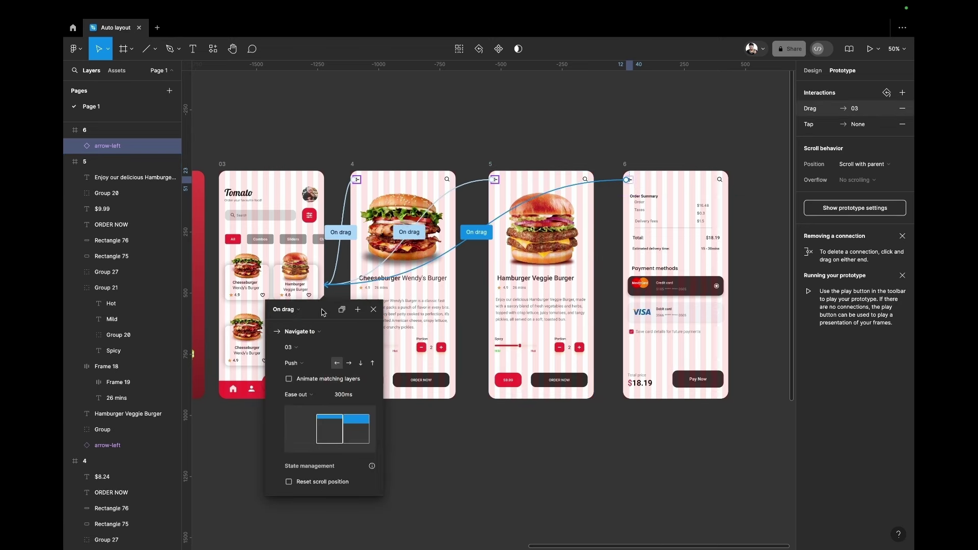
pyautogui.click(554, 135)
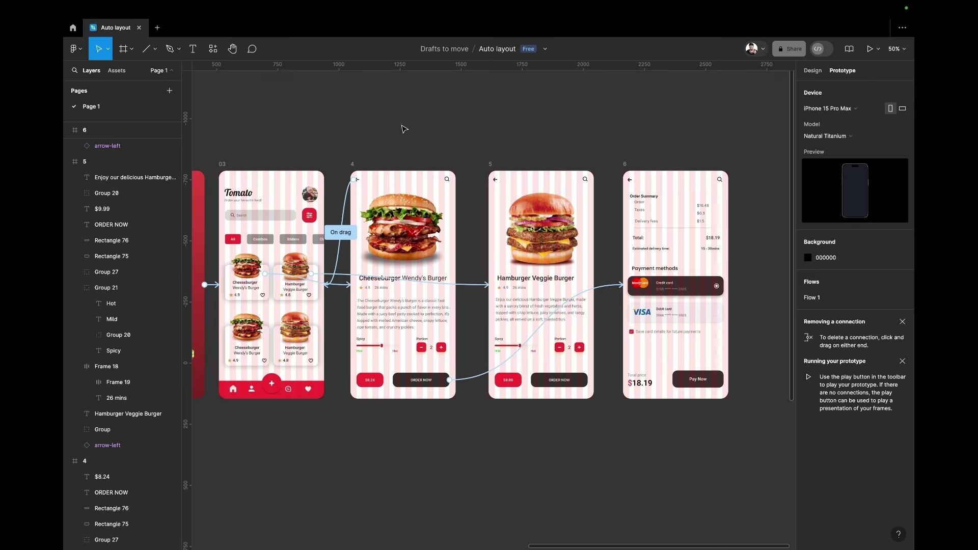
# Check the Order Summary arrow's interaction and review all prototype connections on the canvas
pyautogui.hscroll(-3, 405, 129)
pyautogui.hscroll(-3, 407, 129)
pyautogui.hscroll(-5, 412, 128)
pyautogui.hscroll(3, 420, 128)
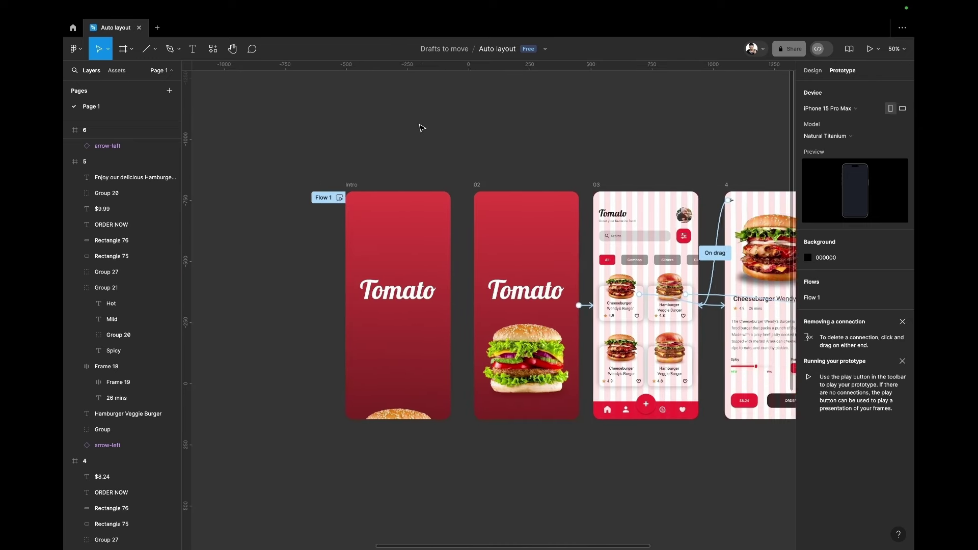
pyautogui.hscroll(8, 421, 128)
pyautogui.click(632, 200)
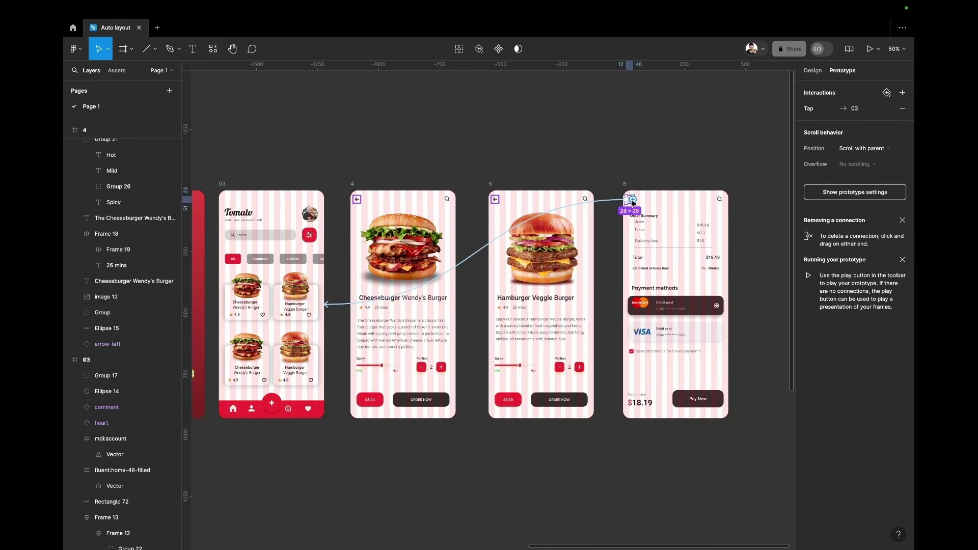
pyautogui.click(451, 156)
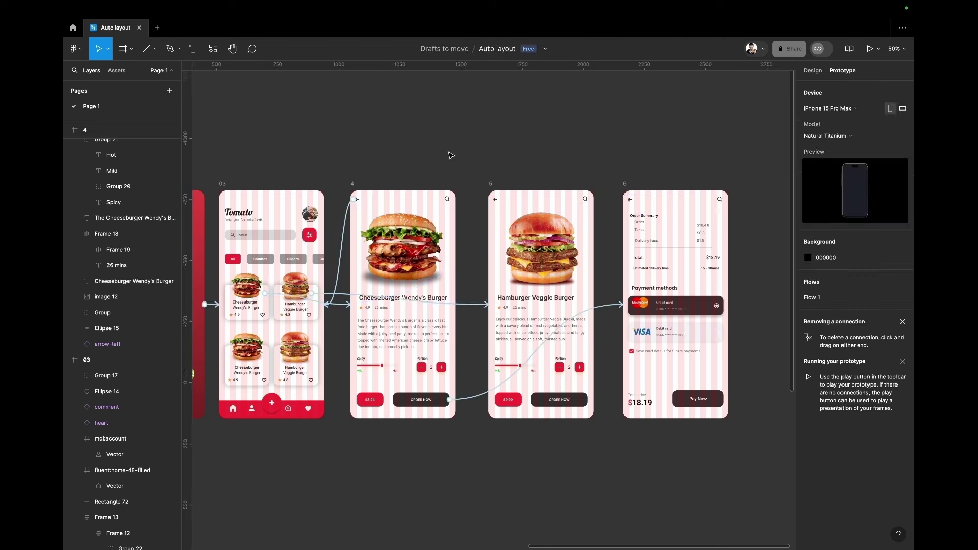
pyautogui.hscroll(-6, 326, 182)
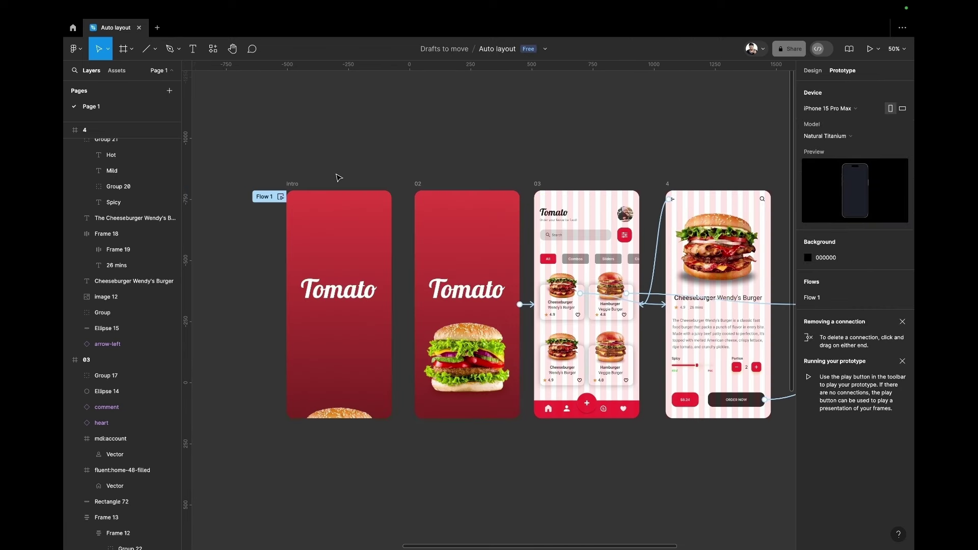
pyautogui.click(281, 197)
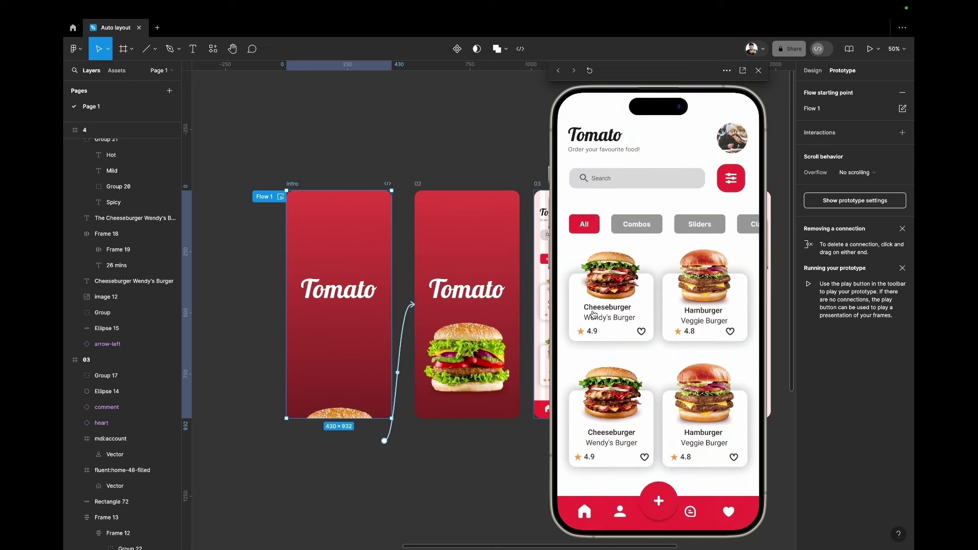
pyautogui.click(607, 298)
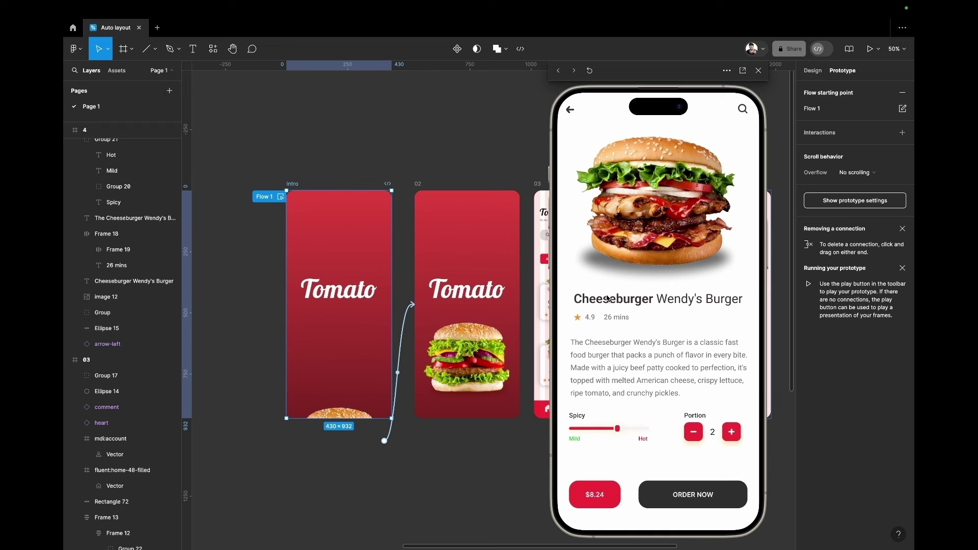
pyautogui.click(711, 502)
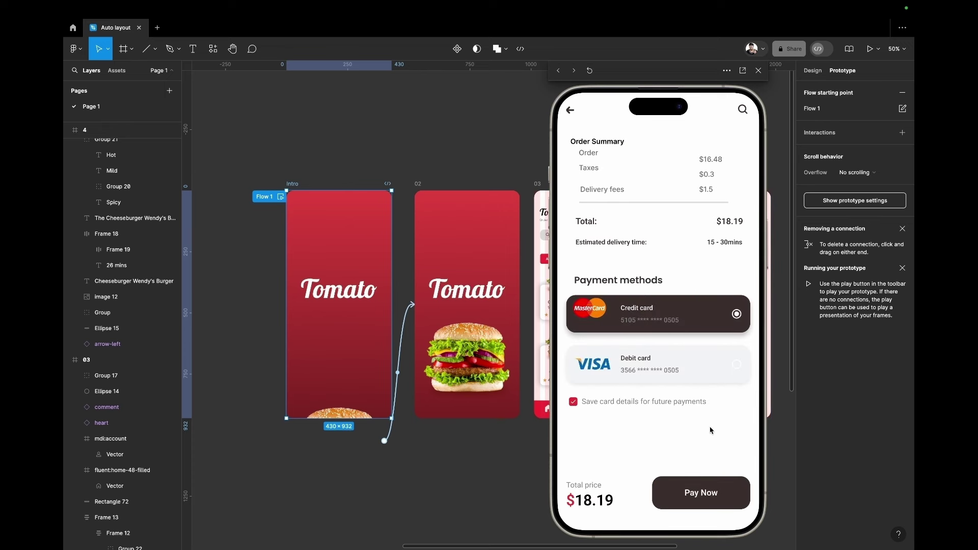
pyautogui.click(570, 110)
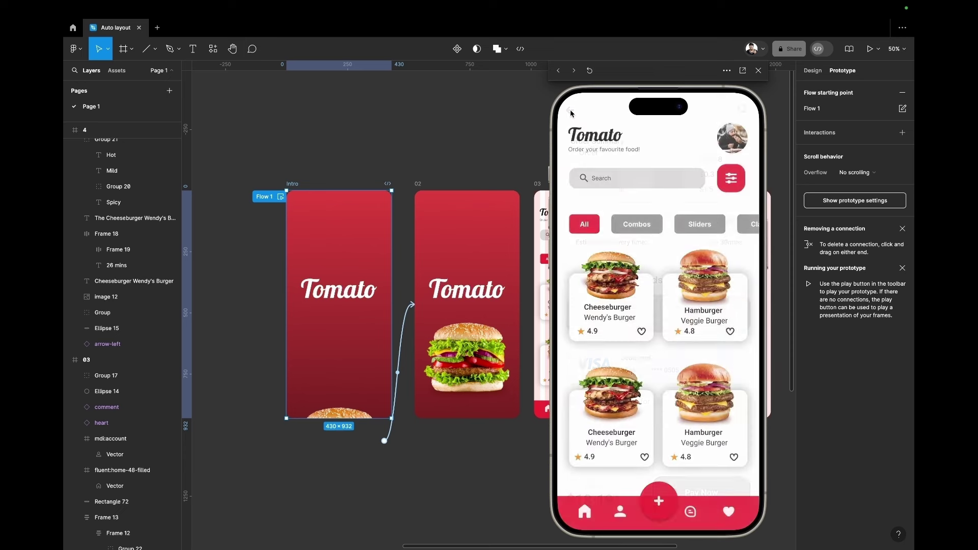
pyautogui.click(694, 307)
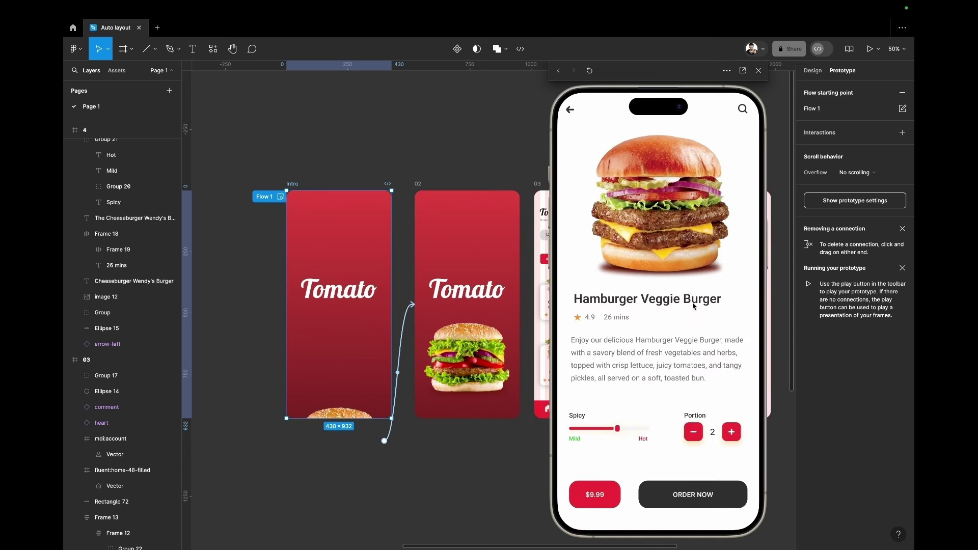
pyautogui.click(687, 497)
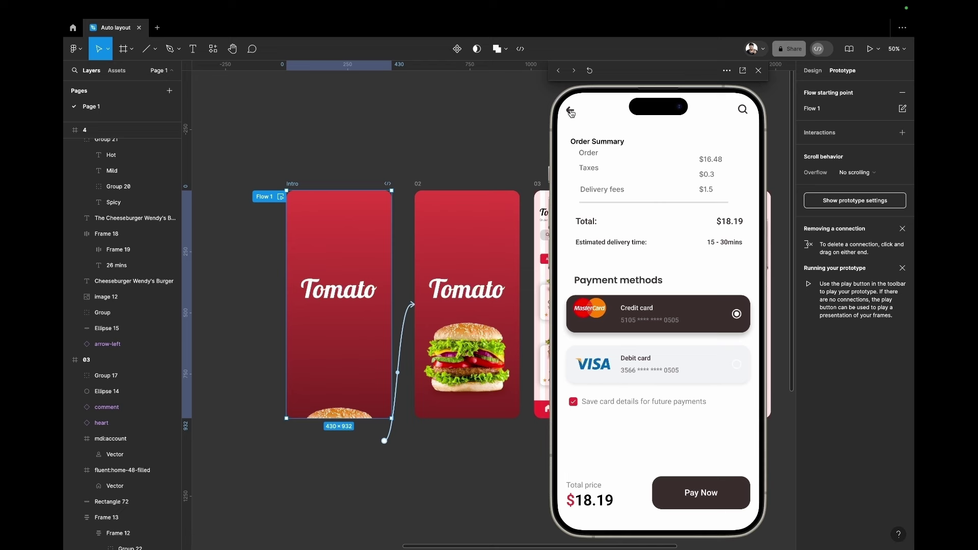
pyautogui.click(570, 111)
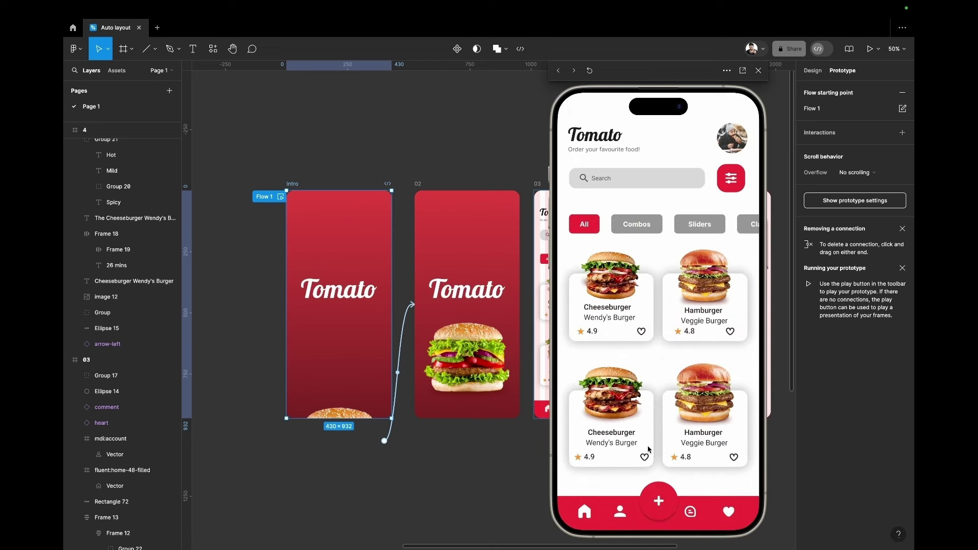
pyautogui.click(758, 70)
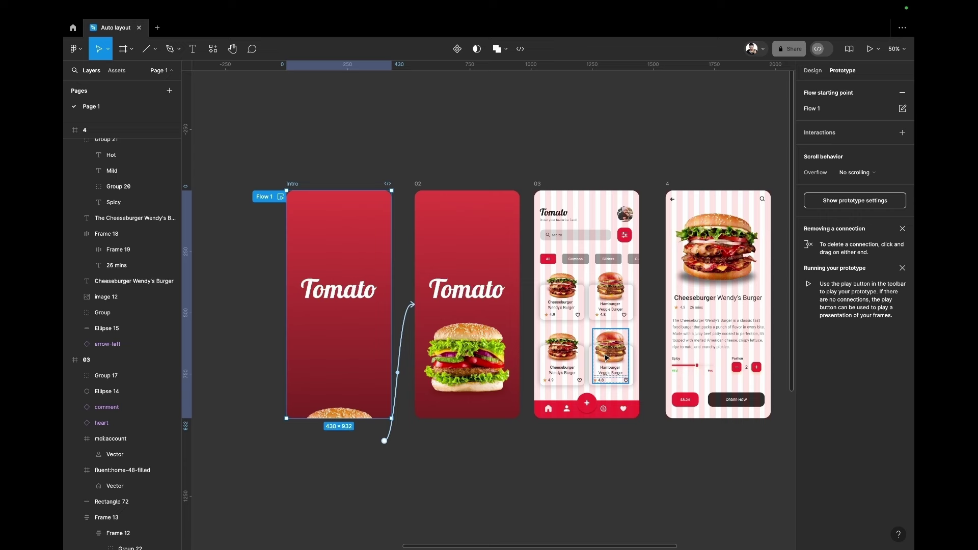
pyautogui.hscroll(5, 602, 360)
pyautogui.hscroll(2, 602, 361)
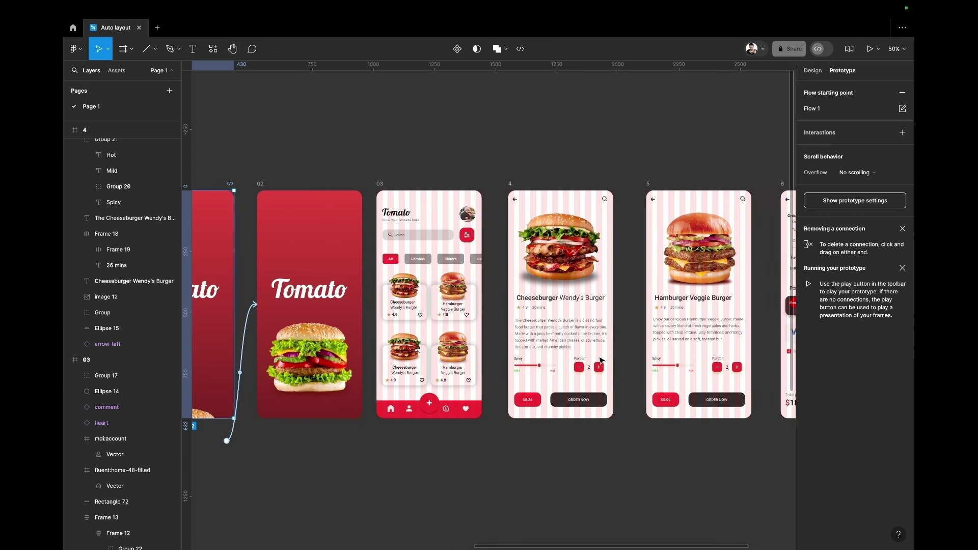